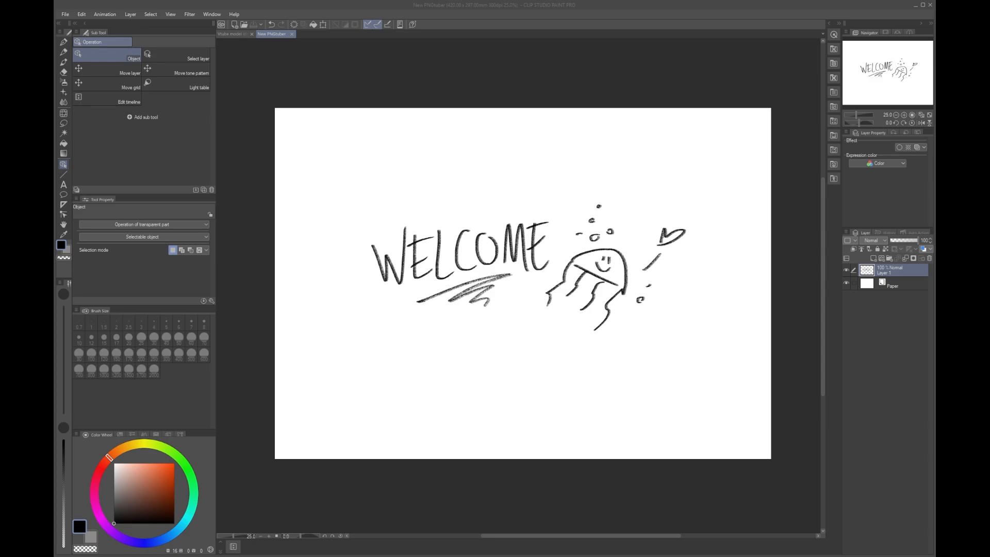
pyautogui.click(763, 444)
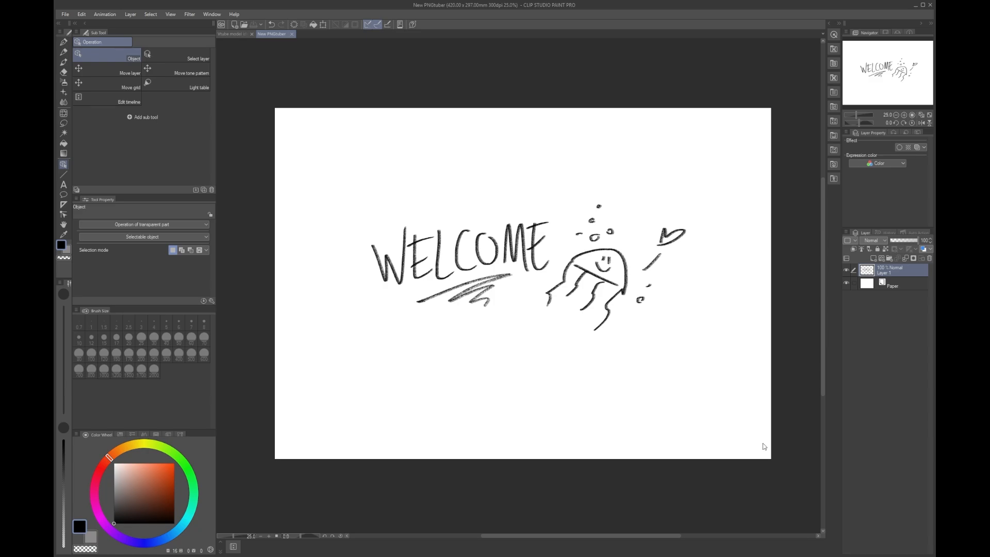
pyautogui.moveTo(516, 340); pyautogui.dragTo(515, 347)
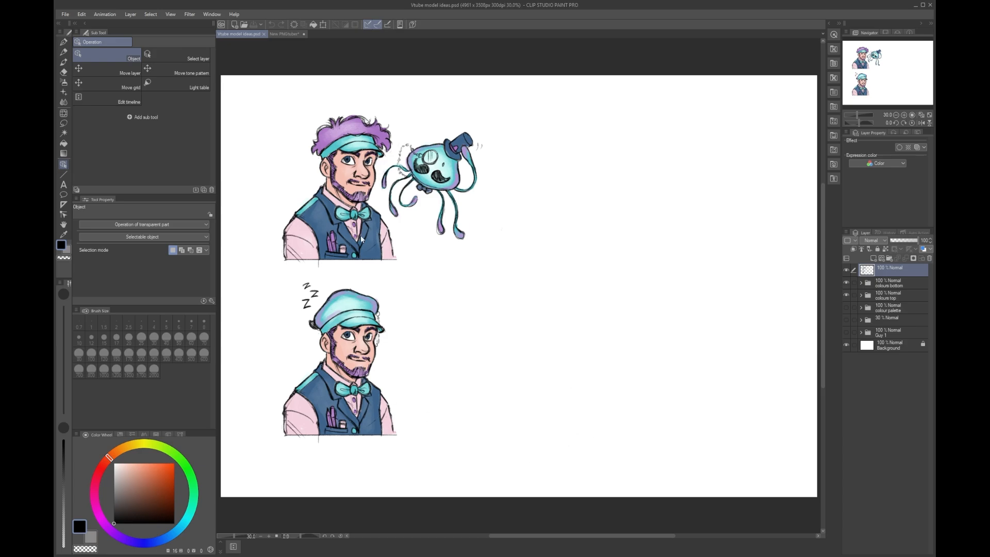
# Step: Delete the welcome doodle layer from the New PNGtuber canvas and add an empty raster layer above the paper
pyautogui.click(285, 34)
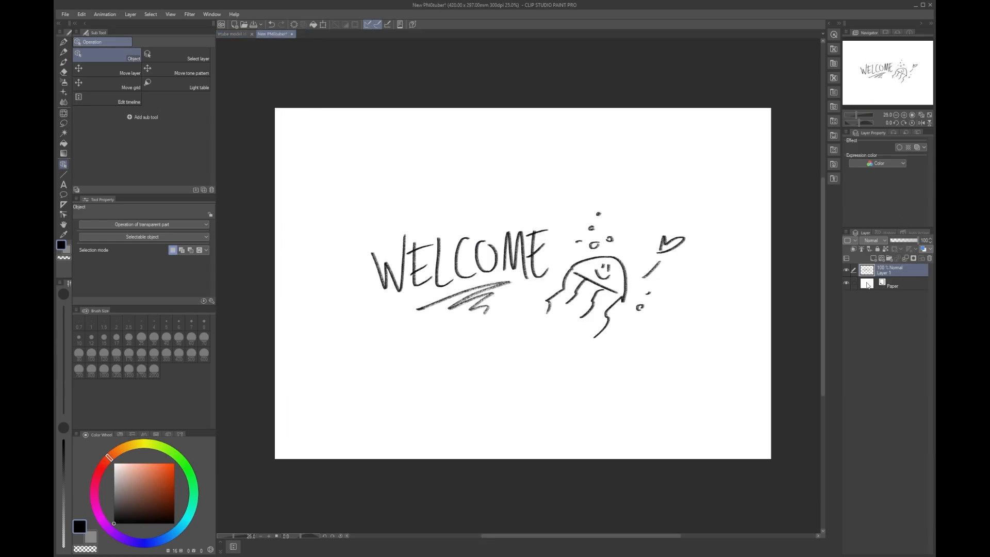
pyautogui.click(930, 259)
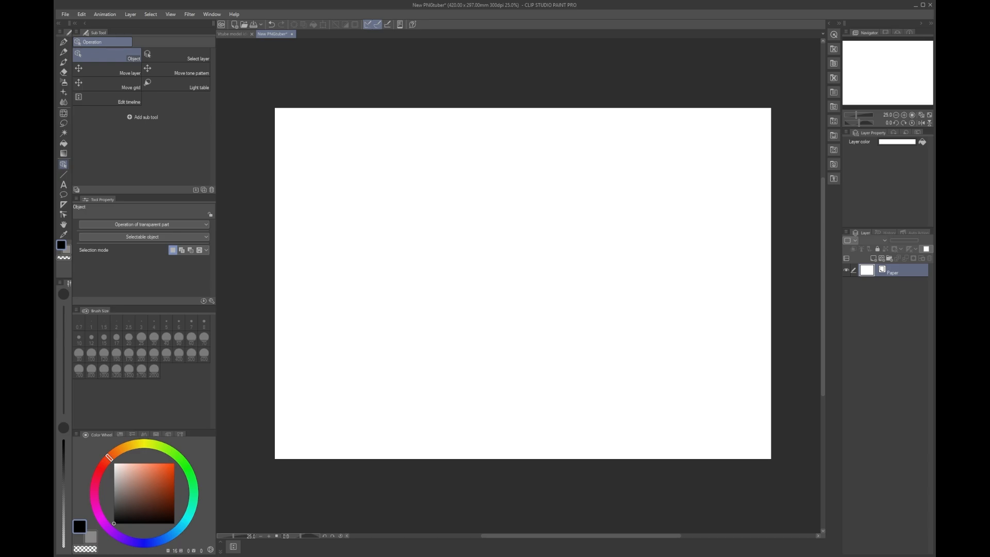
pyautogui.scroll(1, 504, 339)
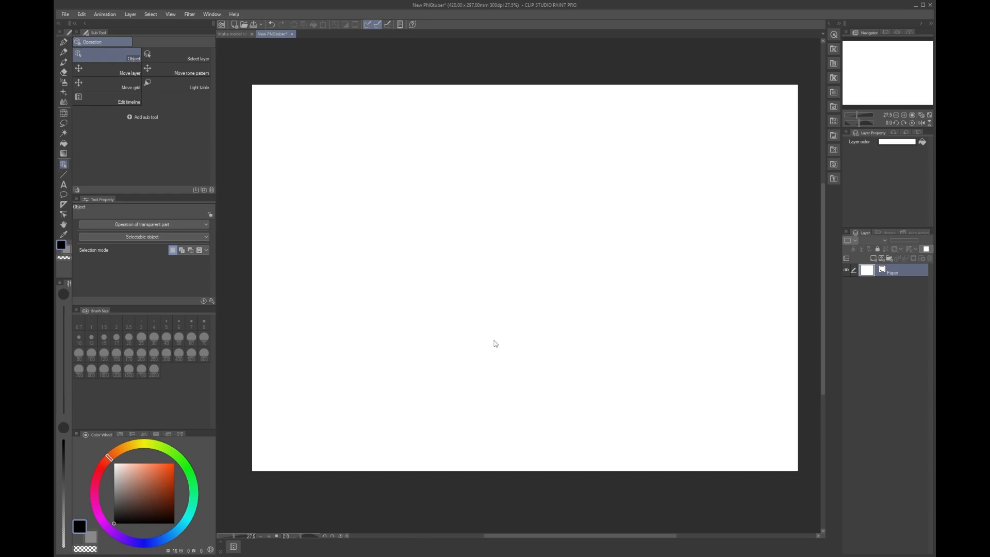
pyautogui.click(64, 53)
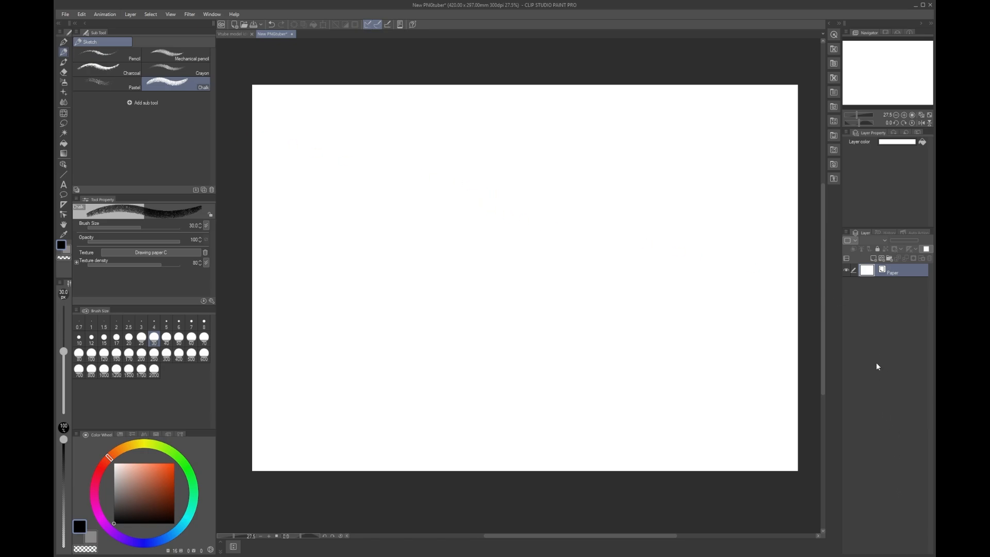
pyautogui.click(873, 259)
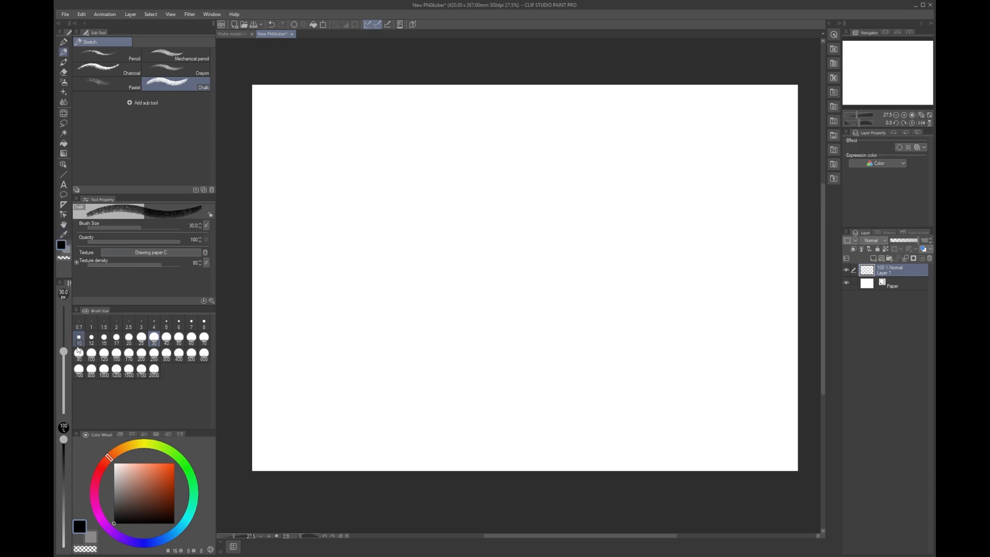
pyautogui.moveTo(64, 351)
pyautogui.mouseDown()
pyautogui.moveTo(63, 339)
pyautogui.moveTo(63, 351)
pyautogui.mouseUp()
pyautogui.scroll(1, 461, 192)
pyautogui.moveTo(449, 179)
pyautogui.mouseDown()
pyautogui.moveTo(649, 234)
pyautogui.moveTo(560, 190)
pyautogui.mouseUp()
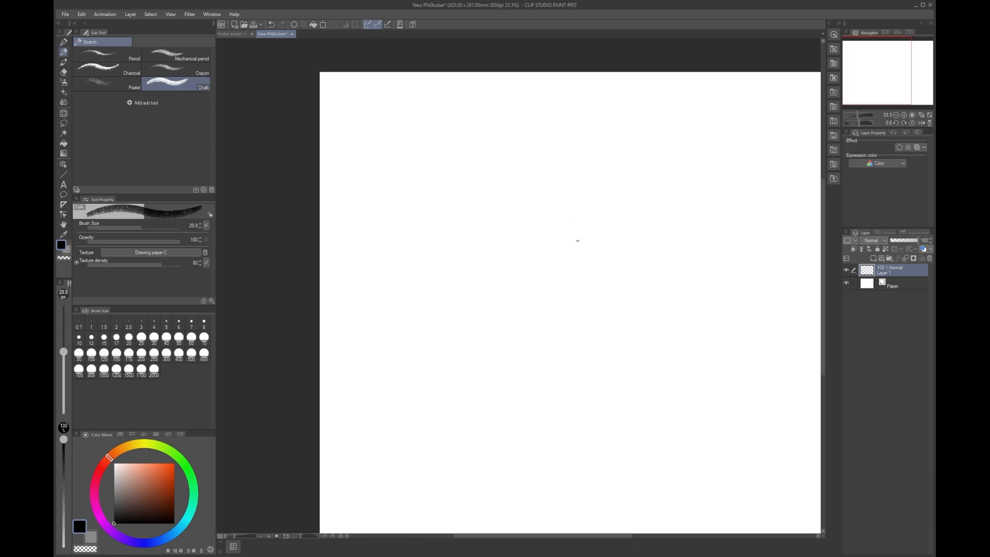
pyautogui.scroll(1, 575, 238)
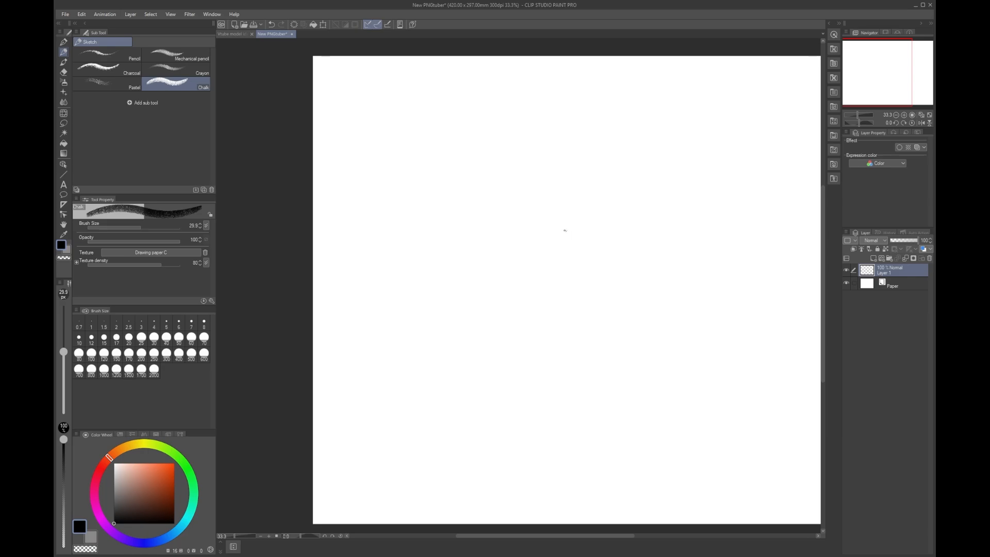
pyautogui.scroll(1, 562, 231)
pyautogui.moveTo(553, 221); pyautogui.dragTo(622, 293)
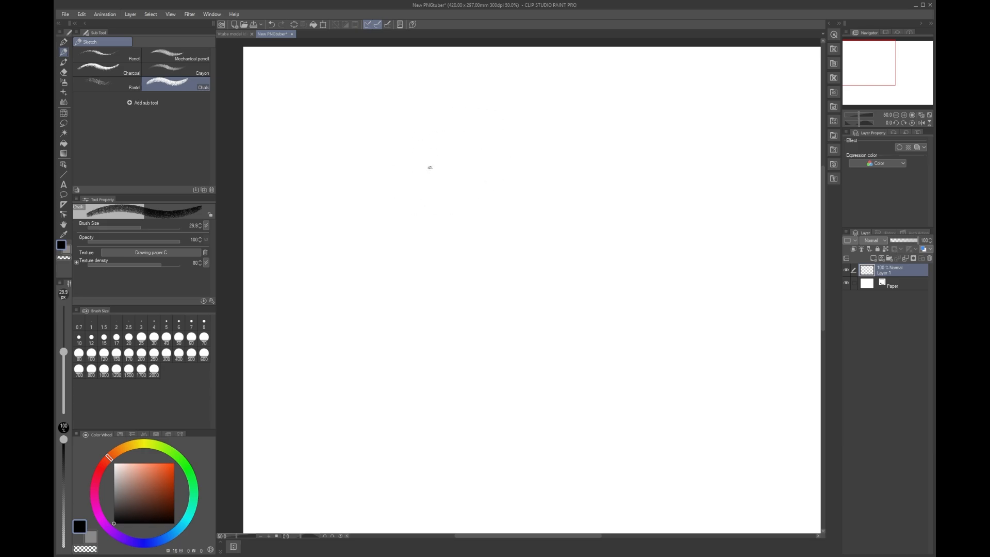
pyautogui.moveTo(442, 139)
pyautogui.mouseDown()
pyautogui.moveTo(472, 188)
pyautogui.moveTo(466, 209)
pyautogui.mouseUp()
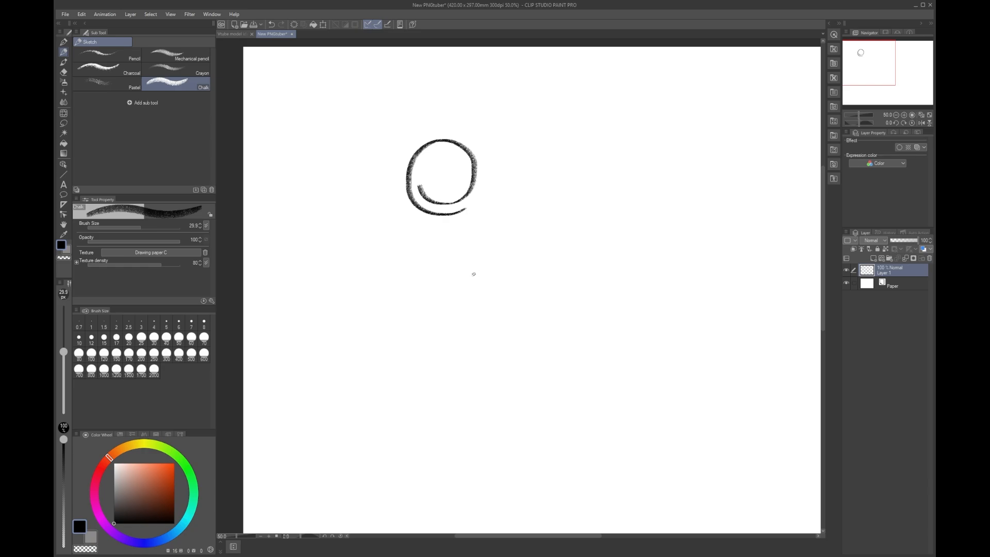
pyautogui.hotkey('ctrl', 'z')
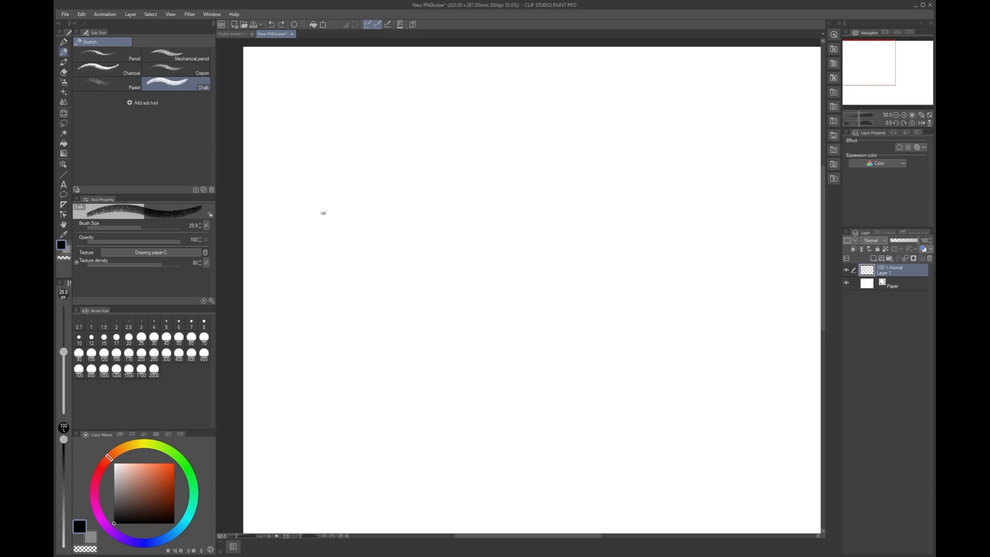
# Step: Sketch a round head with a vertical centre guideline near the canvas's upper-left area using the Mechanical pencil
pyautogui.click(175, 56)
pyautogui.moveTo(425, 131)
pyautogui.mouseDown()
pyautogui.moveTo(411, 193)
pyautogui.moveTo(487, 179)
pyautogui.moveTo(403, 131)
pyautogui.moveTo(466, 197)
pyautogui.mouseUp()
pyautogui.hotkey('ctrl', 'z')
pyautogui.moveTo(460, 130)
pyautogui.mouseDown()
pyautogui.moveTo(449, 197)
pyautogui.moveTo(429, 207)
pyautogui.moveTo(400, 186)
pyautogui.mouseUp()
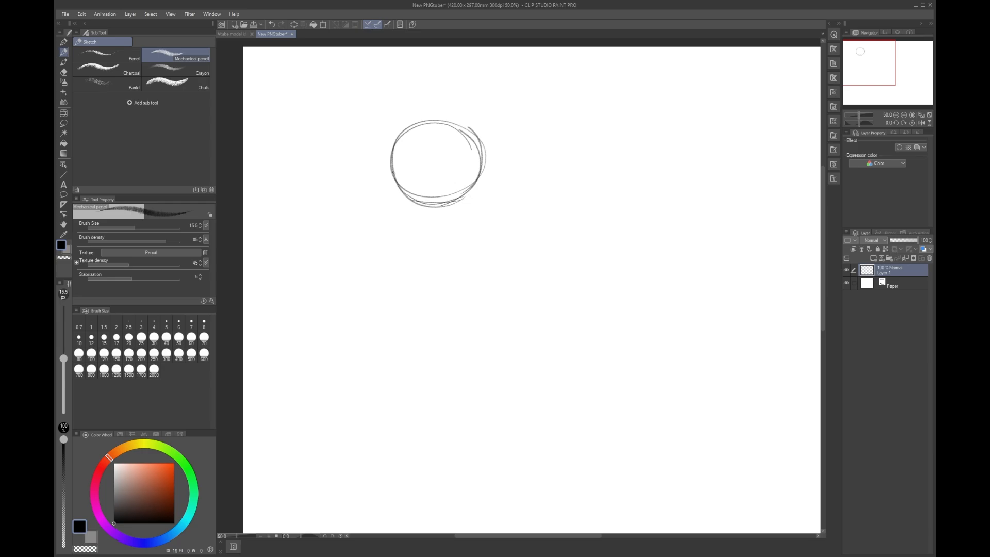
pyautogui.moveTo(436, 122); pyautogui.dragTo(427, 207)
# Step: Sketch two pointed cat ears, spiky cheek fur on both sides and the chin line around the head circle
pyautogui.moveTo(382, 156)
pyautogui.mouseDown()
pyautogui.moveTo(459, 156)
pyautogui.moveTo(439, 155)
pyautogui.moveTo(405, 124)
pyautogui.moveTo(408, 96)
pyautogui.mouseUp()
pyautogui.moveTo(393, 136)
pyautogui.mouseDown()
pyautogui.moveTo(406, 95)
pyautogui.moveTo(426, 123)
pyautogui.moveTo(484, 101)
pyautogui.moveTo(485, 136)
pyautogui.mouseUp()
pyautogui.moveTo(485, 100); pyautogui.dragTo(483, 136)
pyautogui.moveTo(484, 101); pyautogui.dragTo(483, 135)
pyautogui.moveTo(391, 144)
pyautogui.mouseDown()
pyautogui.moveTo(367, 167)
pyautogui.moveTo(412, 201)
pyautogui.mouseUp()
pyautogui.moveTo(466, 130)
pyautogui.mouseDown()
pyautogui.moveTo(509, 154)
pyautogui.moveTo(473, 141)
pyautogui.moveTo(500, 169)
pyautogui.moveTo(457, 203)
pyautogui.moveTo(482, 185)
pyautogui.moveTo(387, 179)
pyautogui.moveTo(421, 215)
pyautogui.moveTo(476, 194)
pyautogui.mouseUp()
pyautogui.moveTo(403, 206); pyautogui.dragTo(459, 214)
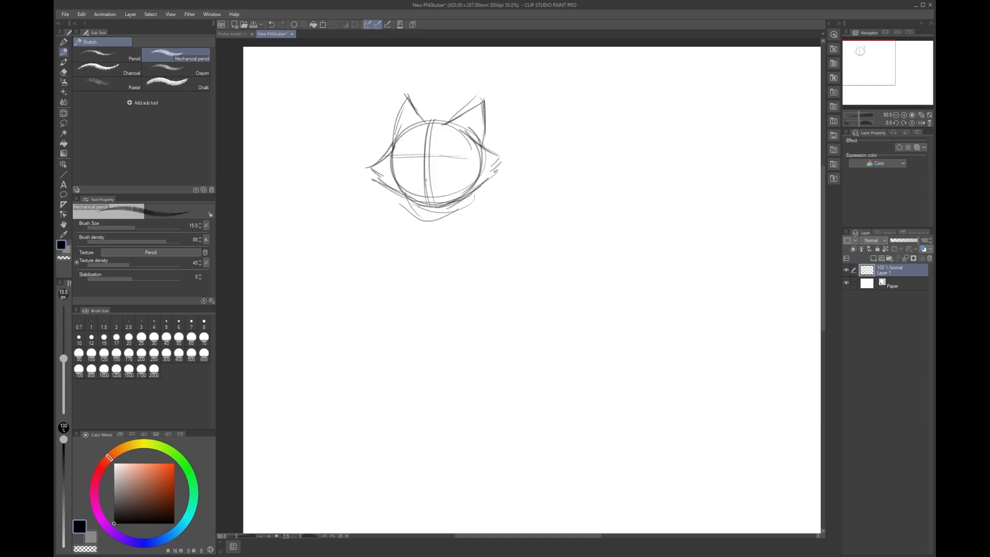
# Step: Sketch the neck scarf, a hand holding a microphone under the chin, and both bent arms
pyautogui.moveTo(412, 214)
pyautogui.mouseDown()
pyautogui.moveTo(408, 187)
pyautogui.moveTo(405, 217)
pyautogui.moveTo(368, 243)
pyautogui.moveTo(378, 247)
pyautogui.moveTo(419, 211)
pyautogui.moveTo(403, 201)
pyautogui.moveTo(419, 216)
pyautogui.moveTo(374, 225)
pyautogui.mouseUp()
pyautogui.moveTo(376, 218)
pyautogui.mouseDown()
pyautogui.moveTo(401, 214)
pyautogui.moveTo(418, 225)
pyautogui.moveTo(407, 221)
pyautogui.moveTo(397, 237)
pyautogui.moveTo(474, 278)
pyautogui.mouseUp()
pyautogui.moveTo(483, 186)
pyautogui.mouseDown()
pyautogui.moveTo(471, 215)
pyautogui.moveTo(427, 215)
pyautogui.mouseUp()
pyautogui.moveTo(459, 217)
pyautogui.mouseDown()
pyautogui.moveTo(436, 222)
pyautogui.moveTo(476, 211)
pyautogui.moveTo(442, 229)
pyautogui.moveTo(488, 257)
pyautogui.moveTo(491, 282)
pyautogui.mouseUp()
pyautogui.moveTo(489, 247); pyautogui.dragTo(496, 275)
pyautogui.moveTo(481, 211)
pyautogui.mouseDown()
pyautogui.moveTo(502, 256)
pyautogui.moveTo(491, 220)
pyautogui.moveTo(466, 275)
pyautogui.mouseUp()
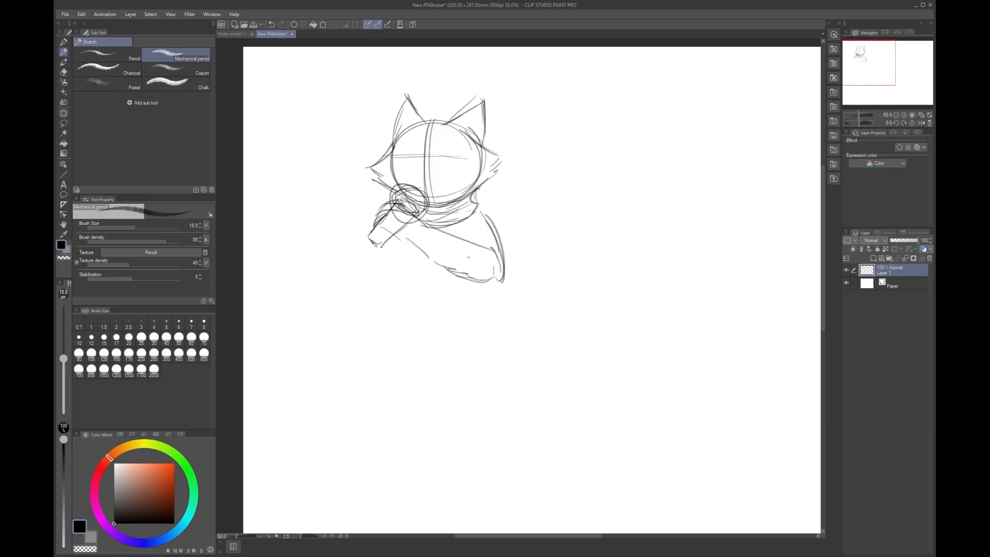
pyautogui.moveTo(367, 217)
pyautogui.mouseDown()
pyautogui.moveTo(395, 202)
pyautogui.moveTo(356, 250)
pyautogui.moveTo(369, 229)
pyautogui.moveTo(356, 282)
pyautogui.moveTo(383, 269)
pyautogui.moveTo(395, 244)
pyautogui.moveTo(379, 272)
pyautogui.moveTo(360, 279)
pyautogui.mouseUp()
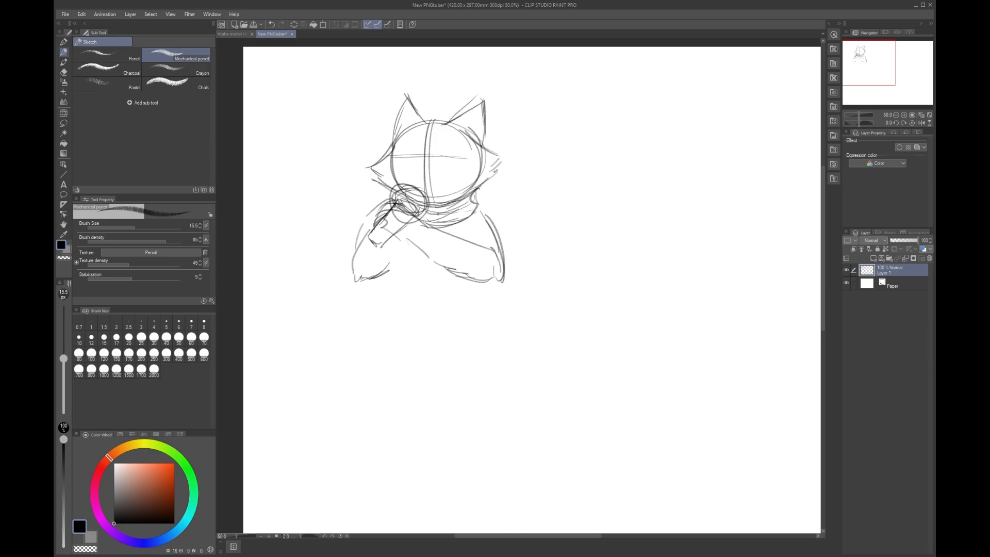
# Step: Sketch the hanging end of the scarf down the chest, with a fringe along its lower edge
pyautogui.moveTo(444, 228); pyautogui.dragTo(446, 288)
pyautogui.moveTo(419, 251); pyautogui.dragTo(414, 298)
pyautogui.moveTo(416, 253)
pyautogui.mouseDown()
pyautogui.moveTo(411, 285)
pyautogui.moveTo(437, 311)
pyautogui.moveTo(450, 283)
pyautogui.moveTo(415, 324)
pyautogui.mouseUp()
pyautogui.moveTo(439, 276)
pyautogui.mouseDown()
pyautogui.moveTo(426, 293)
pyautogui.moveTo(426, 317)
pyautogui.mouseUp()
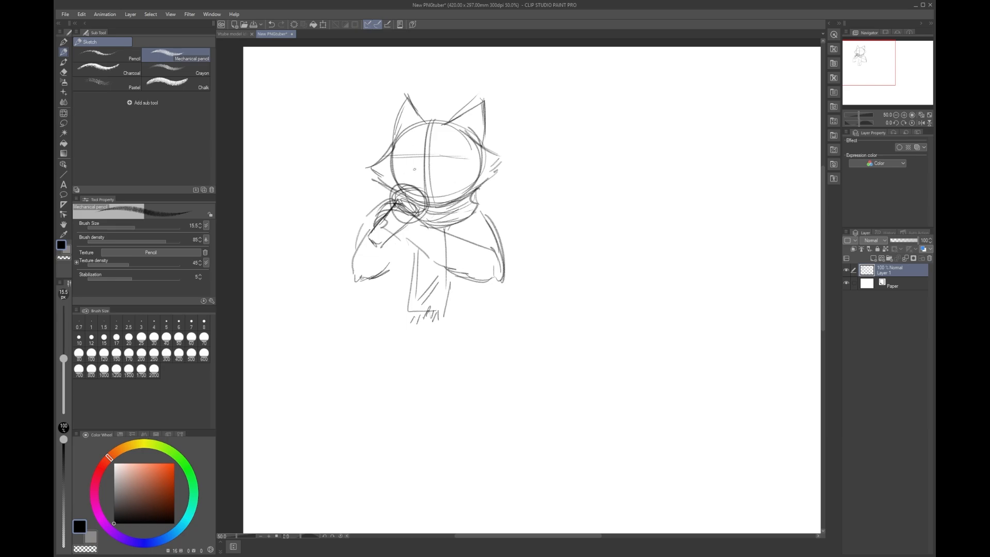
# Step: Sketch two tall oval eyes with pupils and a small nose on the face
pyautogui.moveTo(404, 168)
pyautogui.mouseDown()
pyautogui.moveTo(423, 145)
pyautogui.moveTo(414, 142)
pyautogui.moveTo(422, 171)
pyautogui.mouseUp()
pyautogui.moveTo(401, 166)
pyautogui.mouseDown()
pyautogui.moveTo(421, 172)
pyautogui.moveTo(448, 147)
pyautogui.moveTo(453, 172)
pyautogui.mouseUp()
pyautogui.moveTo(434, 173); pyautogui.dragTo(457, 168)
pyautogui.moveTo(446, 134)
pyautogui.mouseDown()
pyautogui.moveTo(454, 168)
pyautogui.moveTo(423, 156)
pyautogui.moveTo(421, 180)
pyautogui.mouseUp()
pyautogui.moveTo(419, 143); pyautogui.dragTo(404, 169)
pyautogui.moveTo(401, 169)
pyautogui.mouseDown()
pyautogui.moveTo(451, 175)
pyautogui.moveTo(420, 154)
pyautogui.moveTo(419, 176)
pyautogui.moveTo(447, 162)
pyautogui.moveTo(431, 180)
pyautogui.mouseUp()
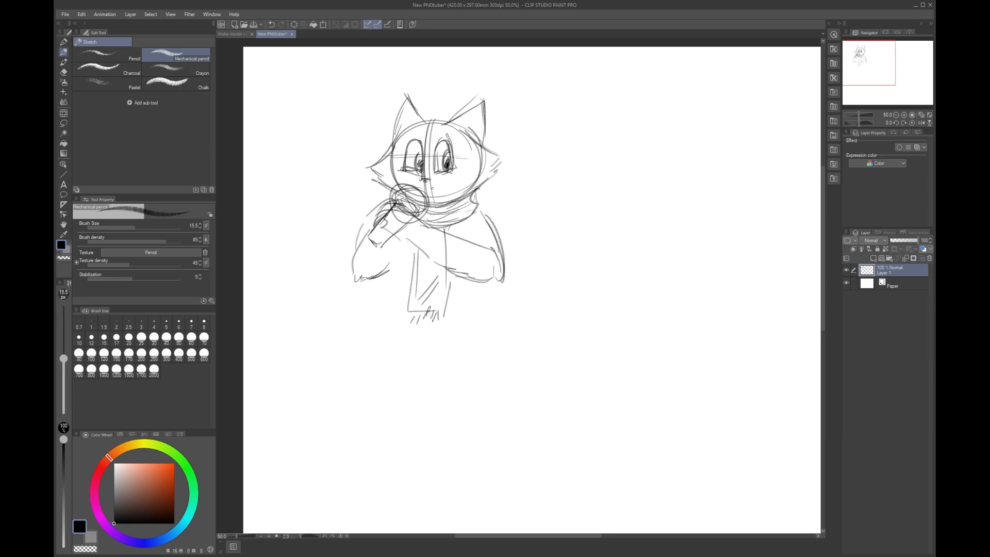
# Step: Sketch a smirking mouth, shaded sunglasses over the lower half of the eyes, and a small hair tuft
pyautogui.moveTo(427, 180)
pyautogui.mouseDown()
pyautogui.moveTo(434, 192)
pyautogui.moveTo(448, 179)
pyautogui.moveTo(418, 187)
pyautogui.mouseUp()
pyautogui.moveTo(409, 177); pyautogui.dragTo(443, 188)
pyautogui.moveTo(392, 161)
pyautogui.mouseDown()
pyautogui.moveTo(424, 163)
pyautogui.moveTo(419, 179)
pyautogui.moveTo(417, 159)
pyautogui.moveTo(438, 167)
pyautogui.moveTo(462, 159)
pyautogui.moveTo(453, 179)
pyautogui.moveTo(444, 160)
pyautogui.mouseUp()
pyautogui.moveTo(449, 175); pyautogui.dragTo(465, 161)
pyautogui.moveTo(395, 146)
pyautogui.mouseDown()
pyautogui.moveTo(387, 167)
pyautogui.moveTo(387, 155)
pyautogui.mouseUp()
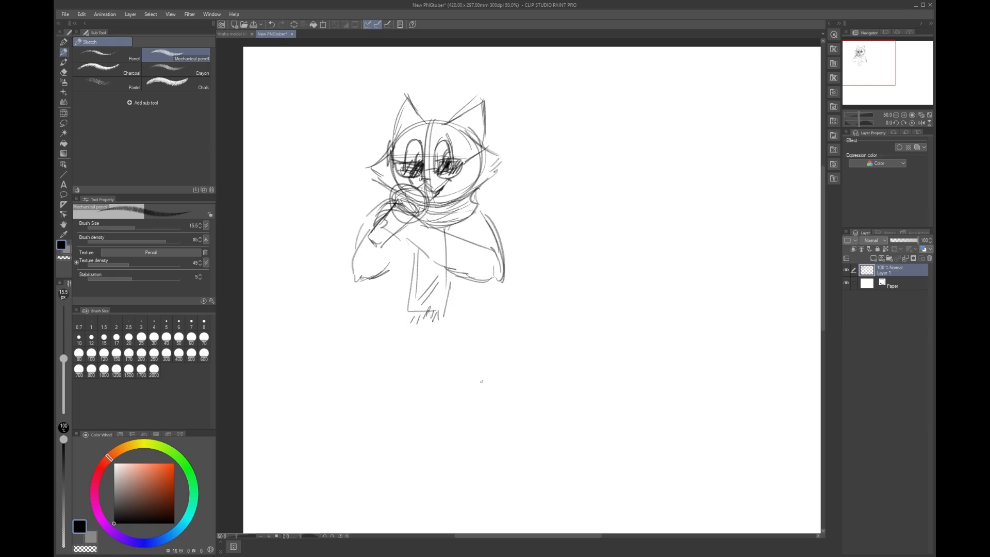
pyautogui.moveTo(428, 124)
pyautogui.mouseDown()
pyautogui.moveTo(445, 126)
pyautogui.moveTo(431, 130)
pyautogui.mouseUp()
# Step: Fade the rough sketch layer to 30% opacity and add a new raster layer above it for inking with the Pen tool
pyautogui.moveTo(913, 242); pyautogui.dragTo(899, 243)
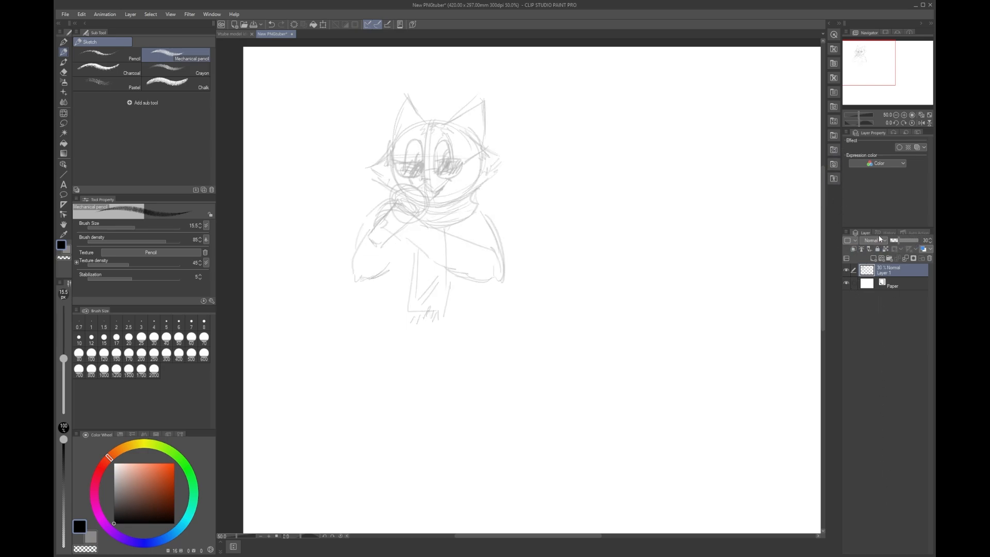
pyautogui.click(873, 258)
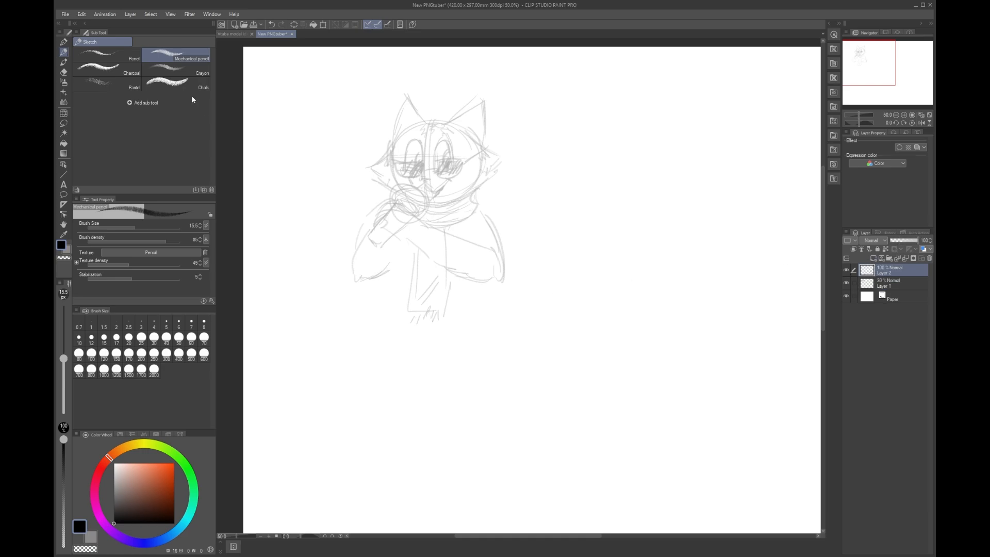
pyautogui.click(64, 42)
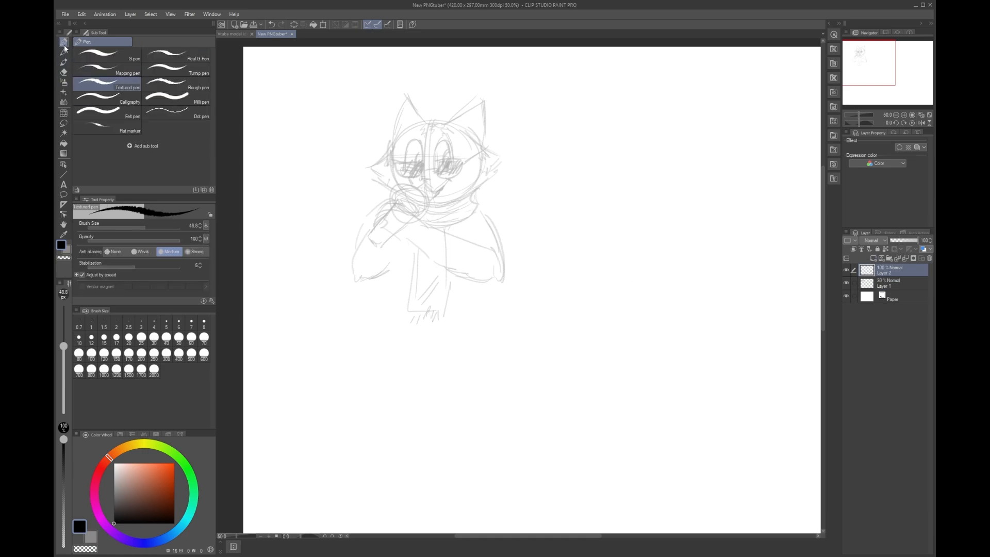
pyautogui.moveTo(398, 142); pyautogui.dragTo(367, 164)
pyautogui.hotkey('ctrl', 'z')
pyautogui.click(107, 69)
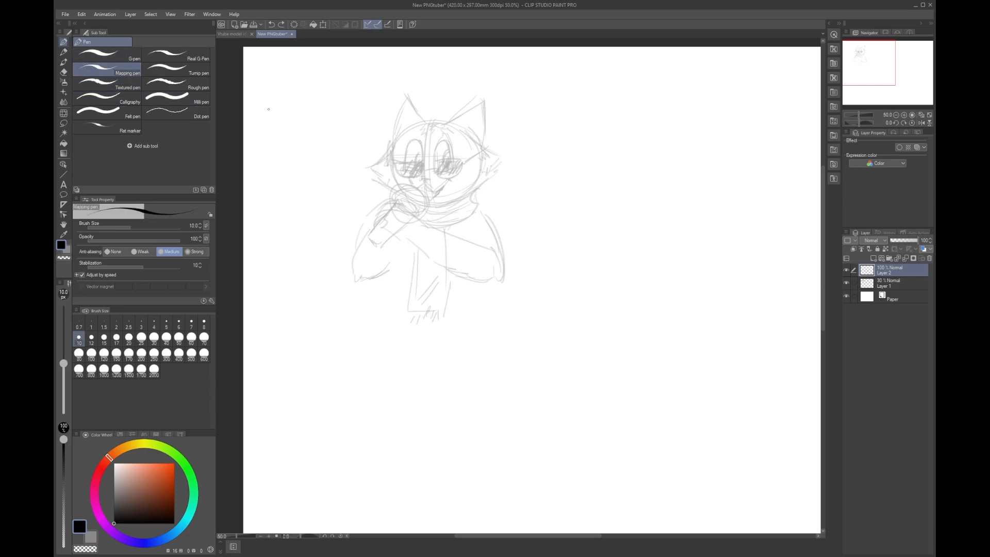
pyautogui.click(111, 86)
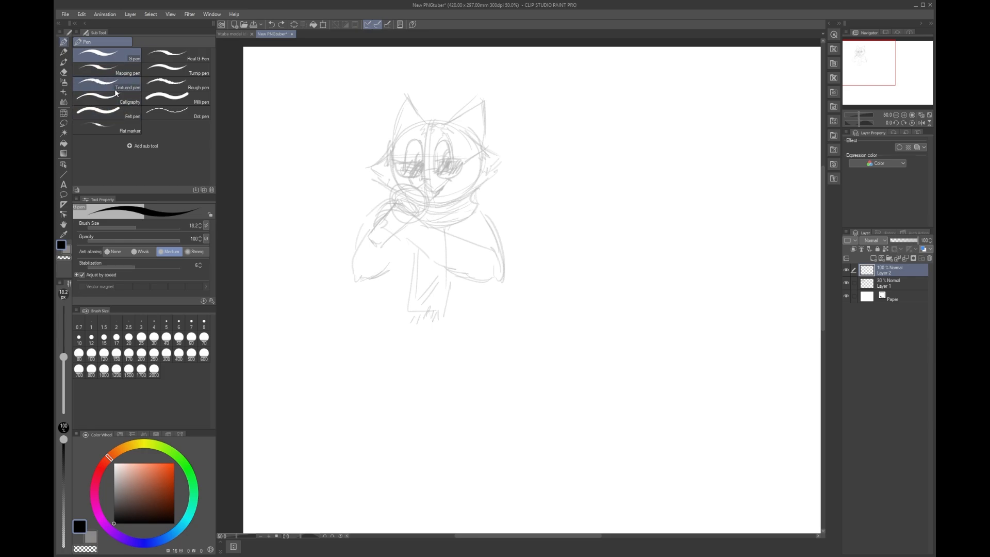
# Step: Ink the spiky cheek fur on both sides, the jawline and the scarf's outer edge with the Rough pen
pyautogui.click(173, 86)
pyautogui.moveTo(396, 142)
pyautogui.mouseDown()
pyautogui.moveTo(376, 159)
pyautogui.moveTo(395, 188)
pyautogui.mouseUp()
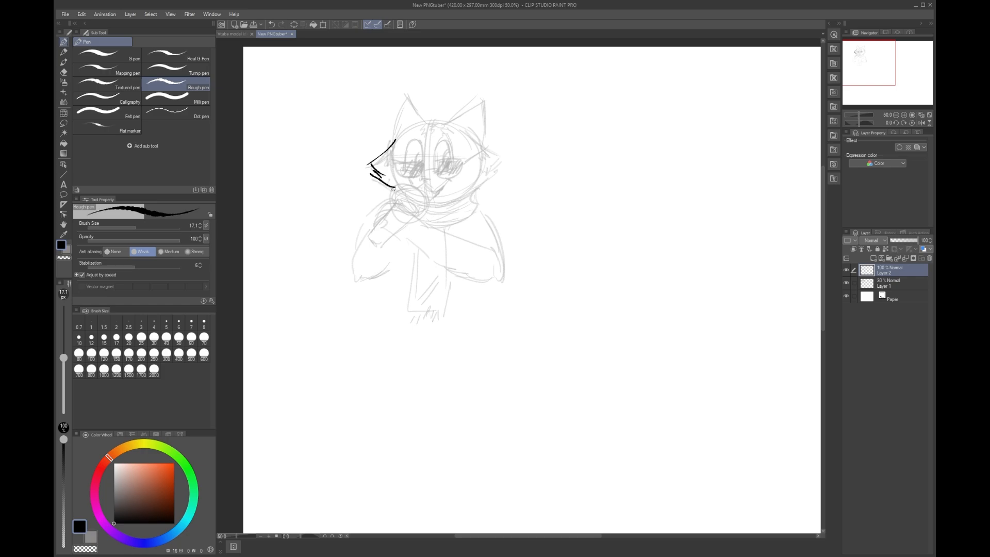
pyautogui.moveTo(467, 130)
pyautogui.mouseDown()
pyautogui.moveTo(493, 149)
pyautogui.moveTo(491, 168)
pyautogui.mouseUp()
pyautogui.moveTo(498, 162); pyautogui.dragTo(462, 195)
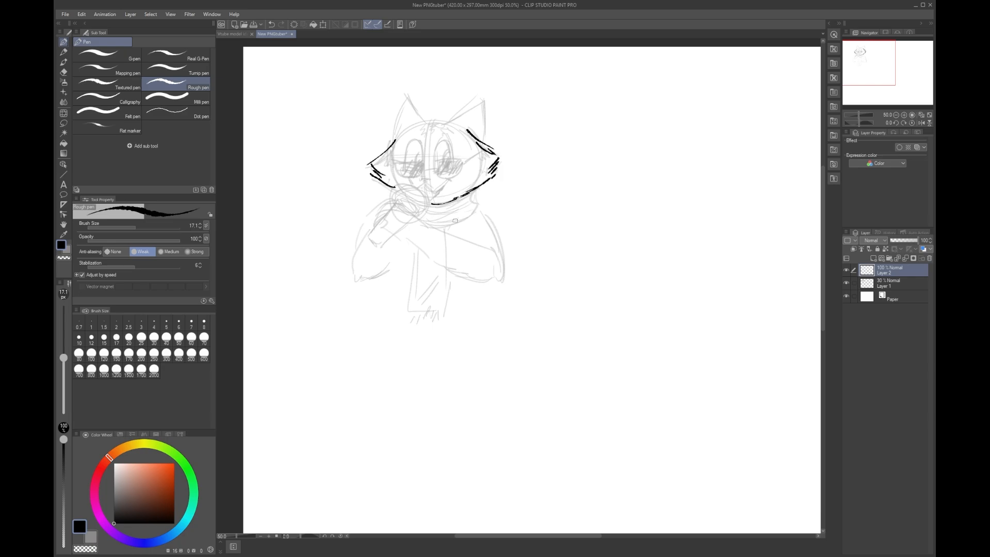
pyautogui.moveTo(475, 189); pyautogui.dragTo(472, 201)
# Step: Ink the tops of both eyes and the half-shaded sunglasses with their bridge and side arm
pyautogui.moveTo(485, 208); pyautogui.dragTo(552, 248)
pyautogui.scroll(1, 546, 221)
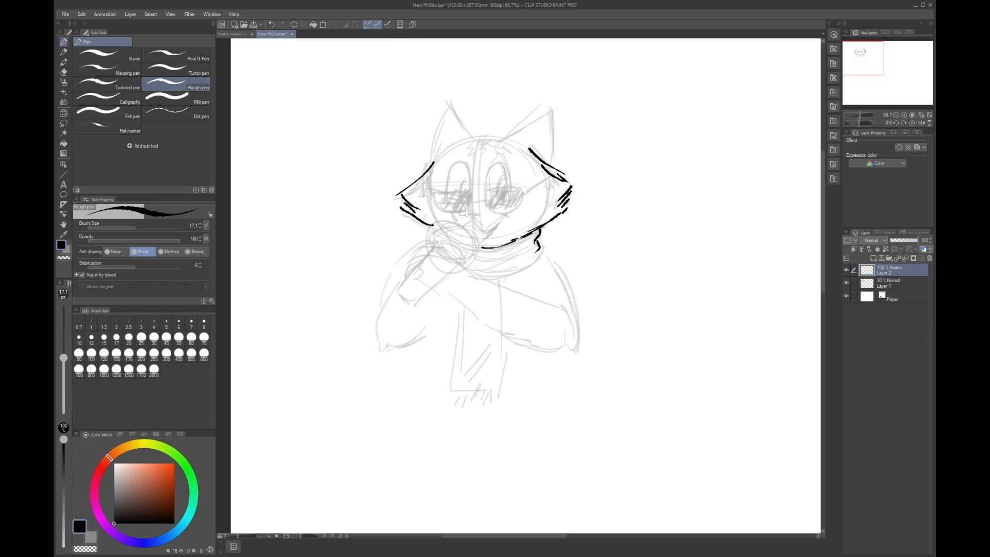
pyautogui.moveTo(451, 187)
pyautogui.mouseDown()
pyautogui.moveTo(451, 167)
pyautogui.moveTo(466, 159)
pyautogui.moveTo(467, 189)
pyautogui.mouseUp()
pyautogui.moveTo(487, 186)
pyautogui.mouseDown()
pyautogui.moveTo(500, 165)
pyautogui.moveTo(506, 185)
pyautogui.mouseUp()
pyautogui.moveTo(445, 192); pyautogui.dragTo(508, 192)
pyautogui.moveTo(430, 192)
pyautogui.mouseDown()
pyautogui.moveTo(473, 193)
pyautogui.moveTo(459, 207)
pyautogui.moveTo(435, 191)
pyautogui.moveTo(456, 205)
pyautogui.moveTo(521, 189)
pyautogui.moveTo(490, 192)
pyautogui.moveTo(514, 207)
pyautogui.moveTo(525, 188)
pyautogui.moveTo(491, 204)
pyautogui.mouseUp()
pyautogui.moveTo(518, 191)
pyautogui.mouseDown()
pyautogui.moveTo(508, 210)
pyautogui.moveTo(493, 202)
pyautogui.moveTo(441, 205)
pyautogui.mouseUp()
pyautogui.moveTo(445, 195); pyautogui.dragTo(439, 202)
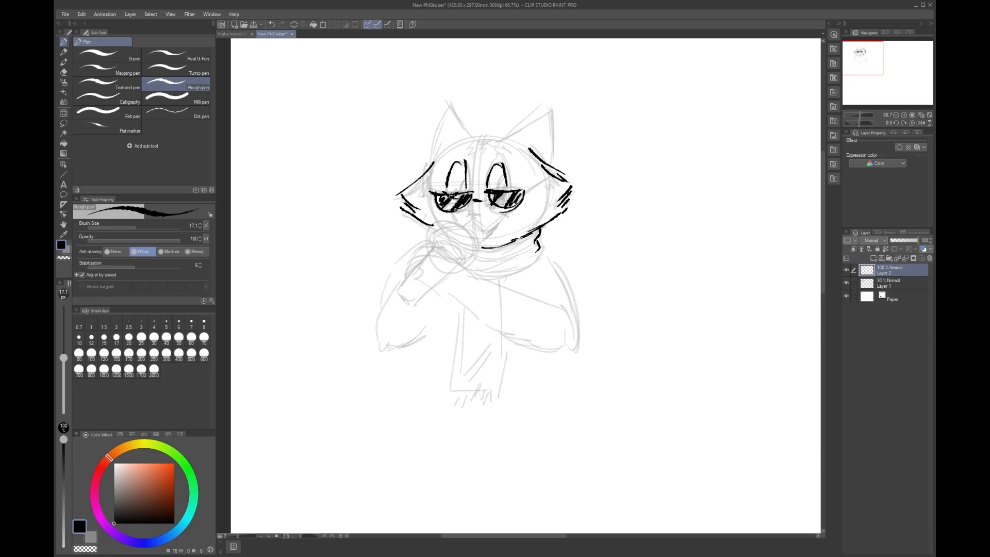
pyautogui.moveTo(524, 193); pyautogui.dragTo(553, 175)
# Step: Ink the top of the head, both pointed ears and the hair tuft between them
pyautogui.moveTo(479, 139)
pyautogui.mouseDown()
pyautogui.moveTo(466, 138)
pyautogui.moveTo(510, 137)
pyautogui.moveTo(552, 115)
pyautogui.moveTo(553, 157)
pyautogui.mouseUp()
pyautogui.moveTo(549, 119); pyautogui.dragTo(539, 156)
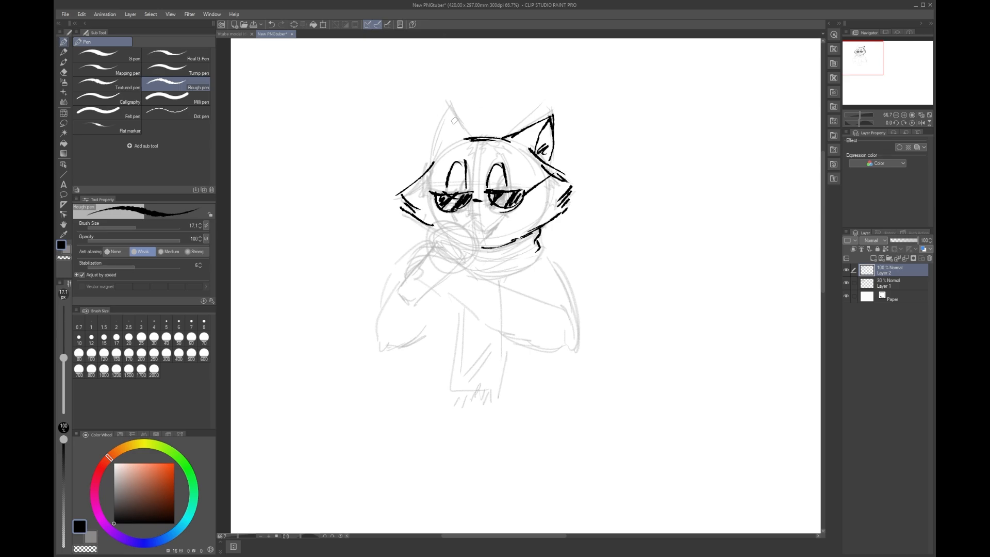
pyautogui.moveTo(450, 108)
pyautogui.mouseDown()
pyautogui.moveTo(475, 142)
pyautogui.moveTo(435, 147)
pyautogui.moveTo(438, 123)
pyautogui.moveTo(496, 140)
pyautogui.moveTo(497, 132)
pyautogui.moveTo(474, 157)
pyautogui.mouseUp()
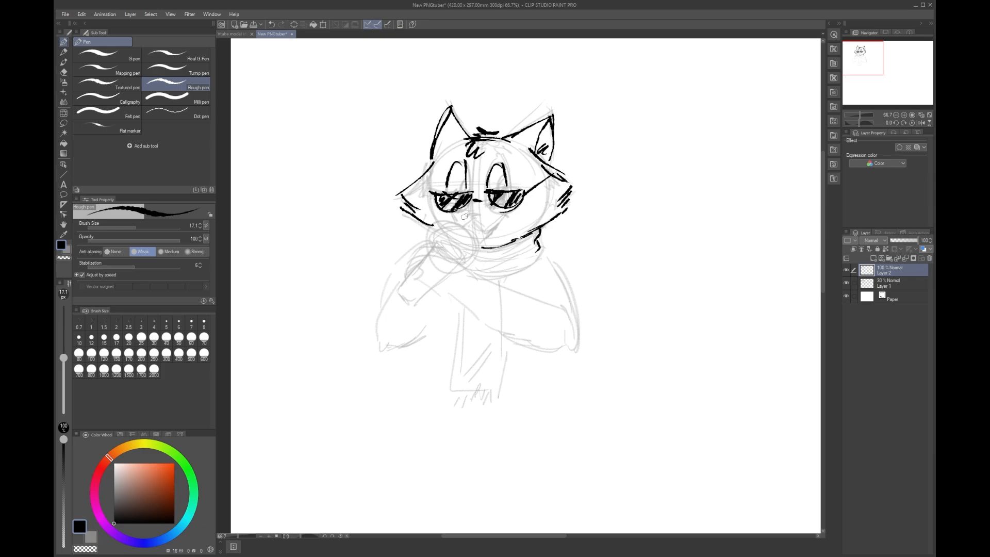
# Step: Ink the scarf folds around the neck and the bent arm that crosses the chest to the raised hand
pyautogui.moveTo(531, 240)
pyautogui.mouseDown()
pyautogui.moveTo(488, 266)
pyautogui.moveTo(498, 281)
pyautogui.mouseUp()
pyautogui.moveTo(499, 278); pyautogui.dragTo(478, 281)
pyautogui.moveTo(428, 242)
pyautogui.mouseDown()
pyautogui.moveTo(407, 275)
pyautogui.moveTo(438, 250)
pyautogui.moveTo(460, 263)
pyautogui.moveTo(427, 289)
pyautogui.moveTo(503, 326)
pyautogui.mouseUp()
pyautogui.moveTo(459, 295); pyautogui.dragTo(566, 352)
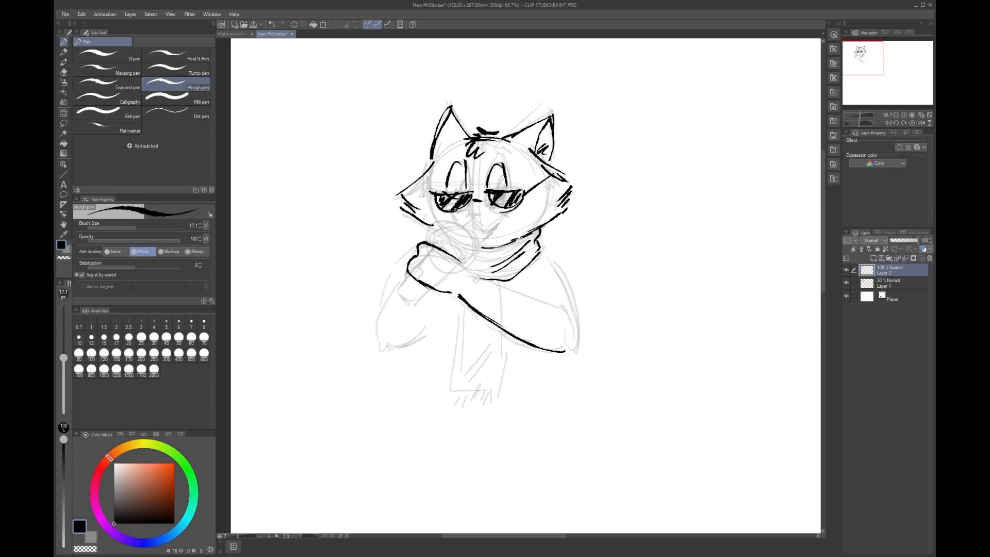
pyautogui.moveTo(484, 279); pyautogui.dragTo(563, 313)
pyautogui.moveTo(547, 259)
pyautogui.mouseDown()
pyautogui.moveTo(566, 285)
pyautogui.moveTo(579, 335)
pyautogui.moveTo(565, 352)
pyautogui.mouseUp()
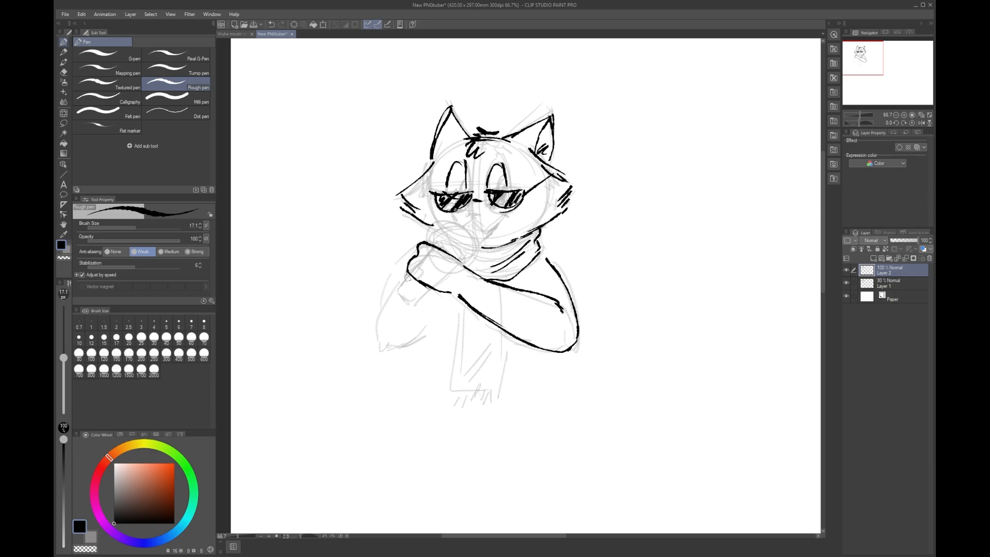
# Step: Ink the other bent arm, the fingers of the raised hand and both sides of the torso
pyautogui.moveTo(403, 283); pyautogui.dragTo(378, 333)
pyautogui.moveTo(403, 275)
pyautogui.mouseDown()
pyautogui.moveTo(411, 252)
pyautogui.moveTo(444, 244)
pyautogui.moveTo(456, 253)
pyautogui.mouseUp()
pyautogui.moveTo(431, 287); pyautogui.dragTo(399, 284)
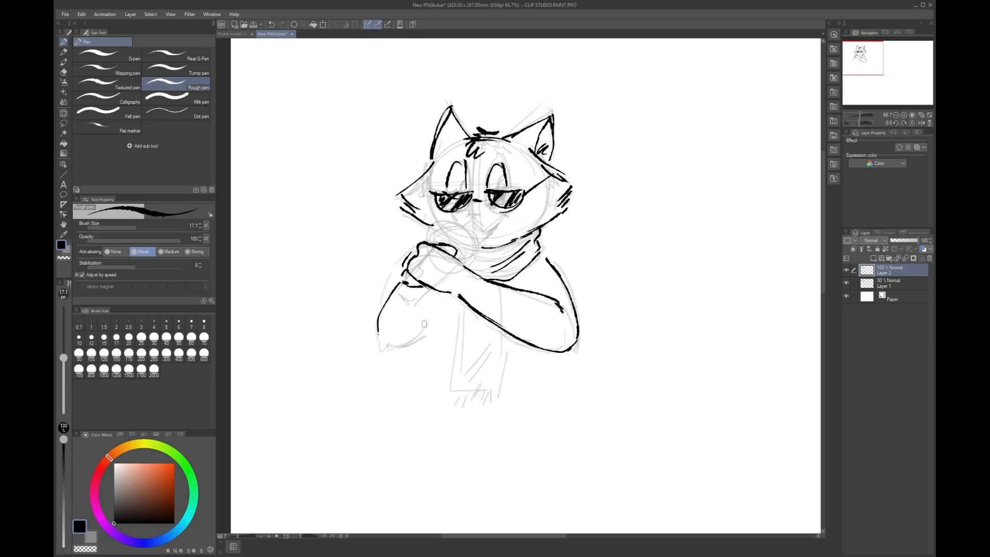
pyautogui.moveTo(377, 330); pyautogui.dragTo(383, 349)
pyautogui.moveTo(431, 295)
pyautogui.mouseDown()
pyautogui.moveTo(407, 337)
pyautogui.moveTo(418, 336)
pyautogui.moveTo(433, 408)
pyautogui.mouseUp()
pyautogui.moveTo(549, 353); pyautogui.dragTo(551, 403)
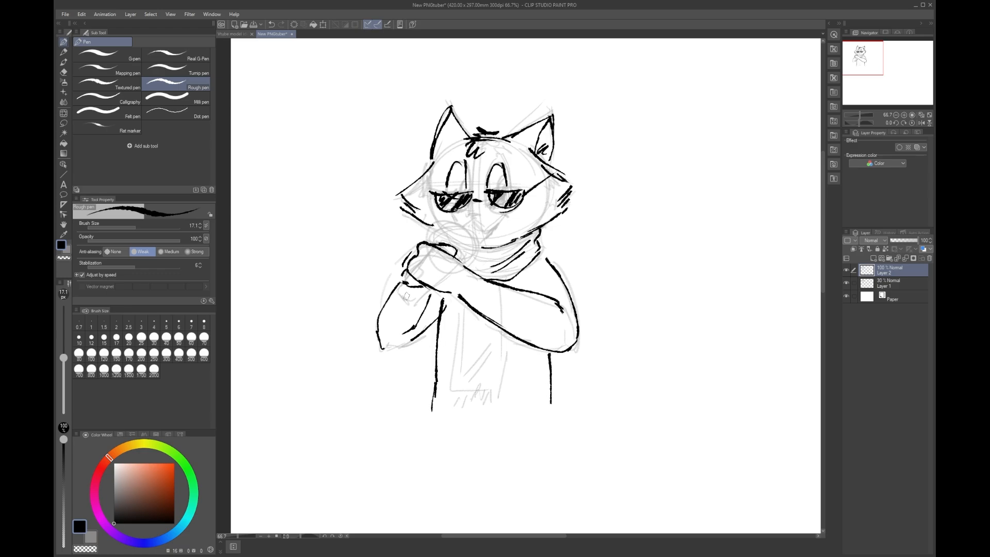
# Step: Ink the microphone and its stand, and complete the figure with nose, mouth, hanging scarf and fur marks
pyautogui.moveTo(397, 292)
pyautogui.mouseDown()
pyautogui.moveTo(411, 303)
pyautogui.moveTo(410, 281)
pyautogui.moveTo(419, 302)
pyautogui.mouseUp()
pyautogui.moveTo(440, 240); pyautogui.dragTo(461, 258)
pyautogui.moveTo(473, 202); pyautogui.dragTo(477, 208)
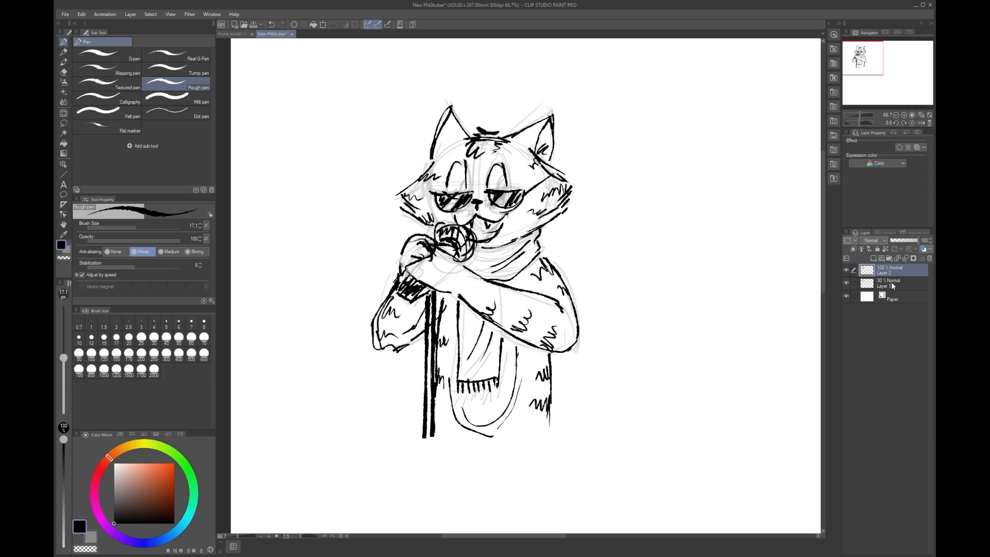
# Step: Set up an enlarged Gouache brush from the Thick paint group with a bright orange colour
pyautogui.click(892, 283)
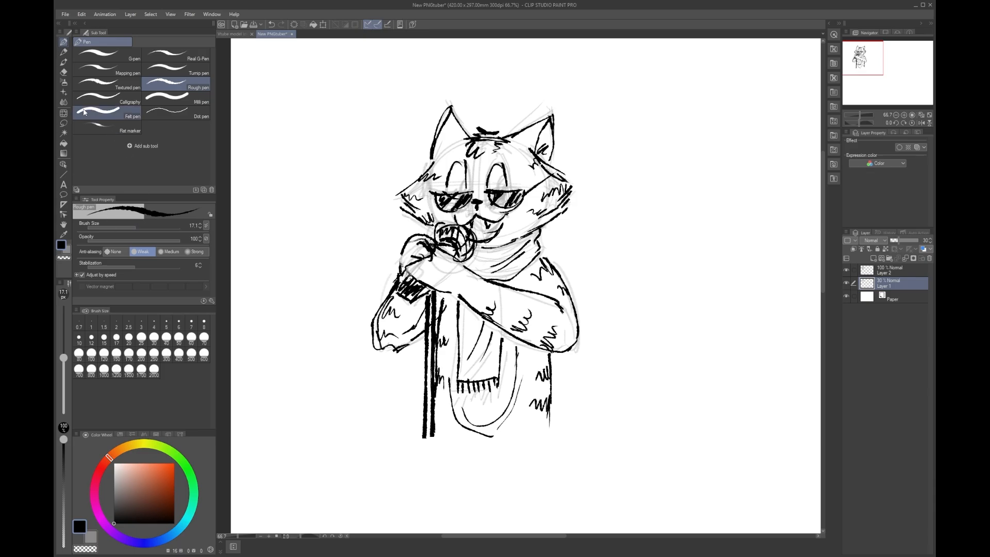
pyautogui.click(64, 63)
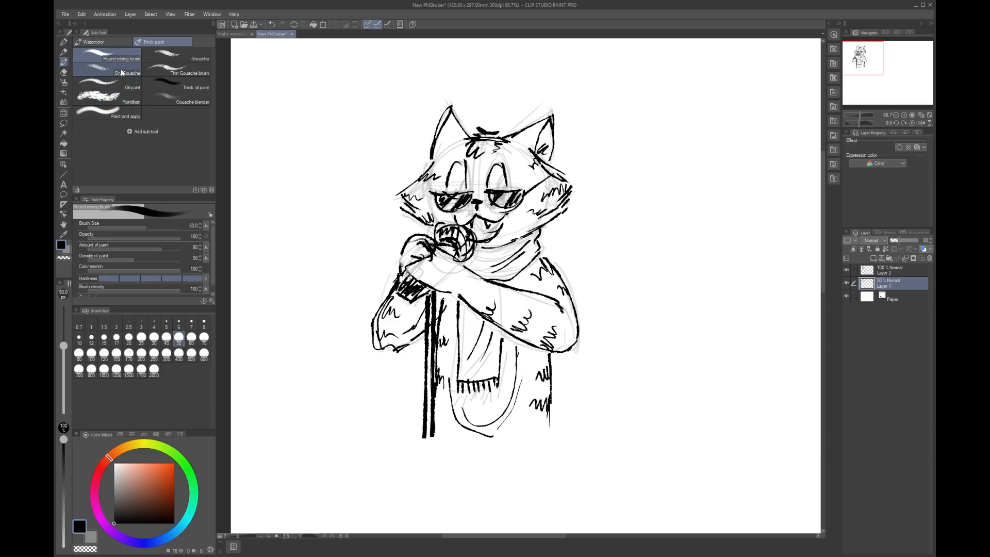
pyautogui.click(173, 59)
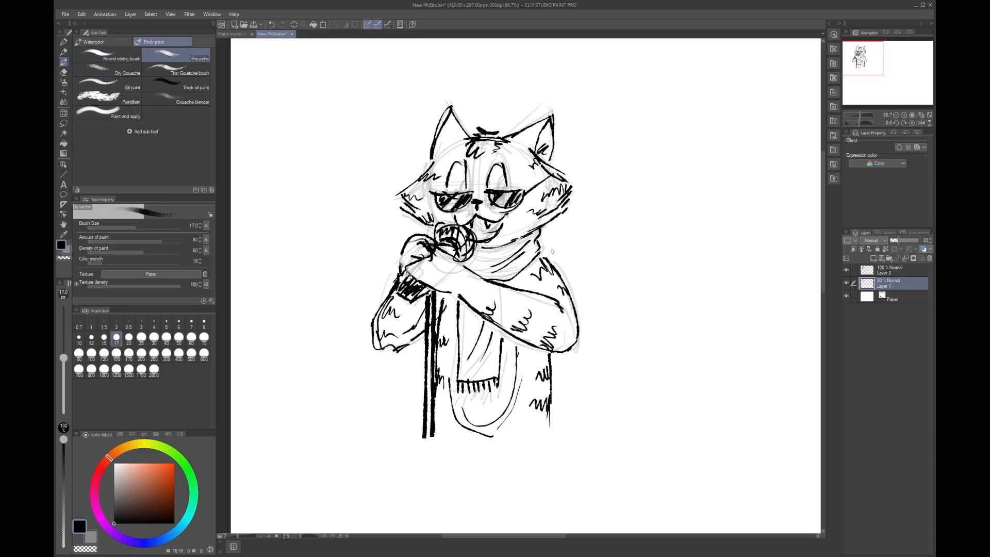
pyautogui.moveTo(63, 357); pyautogui.dragTo(66, 343)
pyautogui.moveTo(130, 447); pyautogui.dragTo(124, 447)
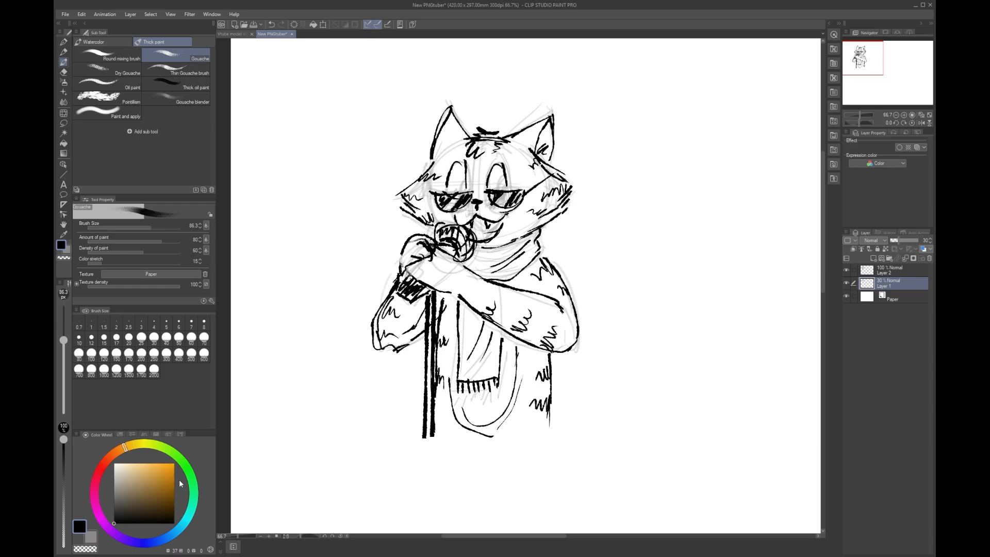
pyautogui.click(158, 466)
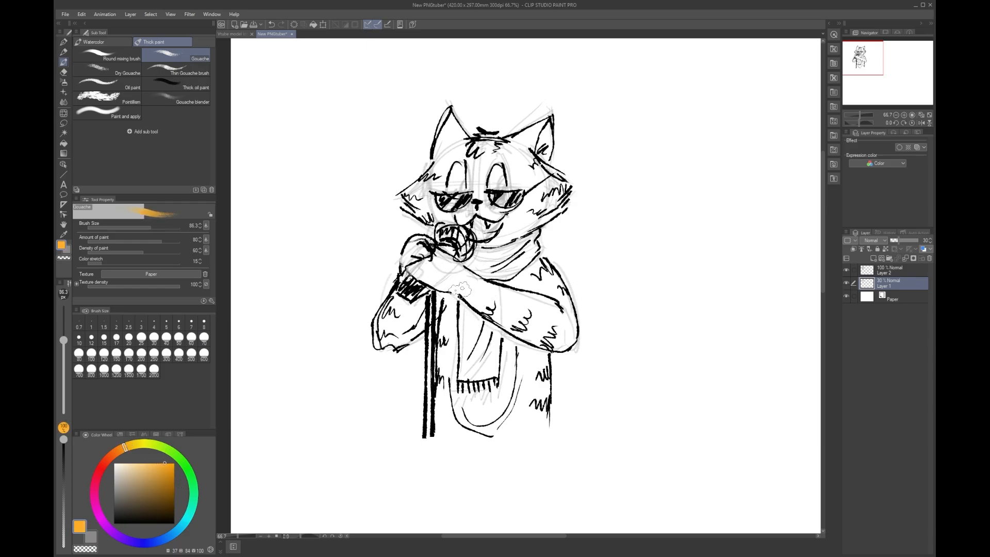
pyautogui.moveTo(415, 269); pyautogui.dragTo(474, 297)
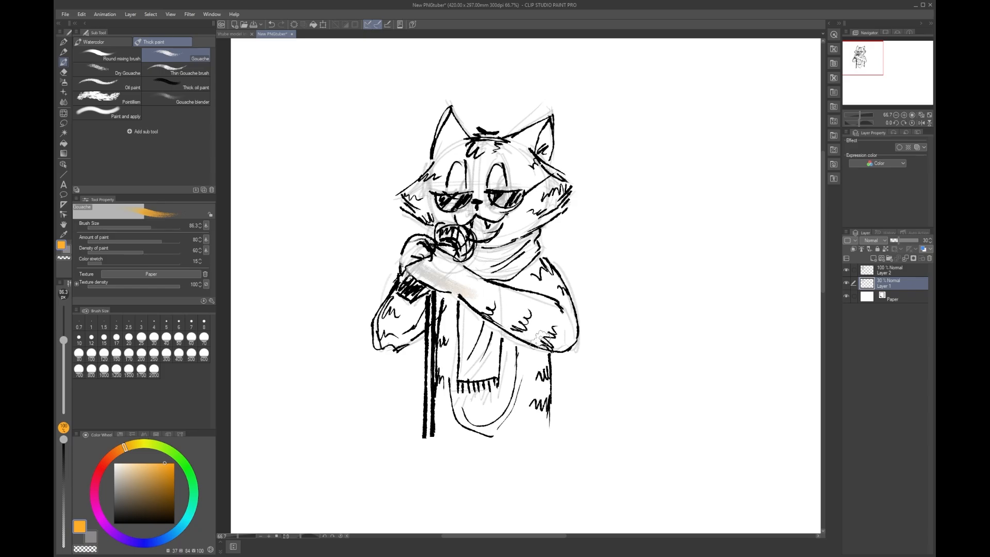
pyautogui.hotkey('ctrl', 'z')
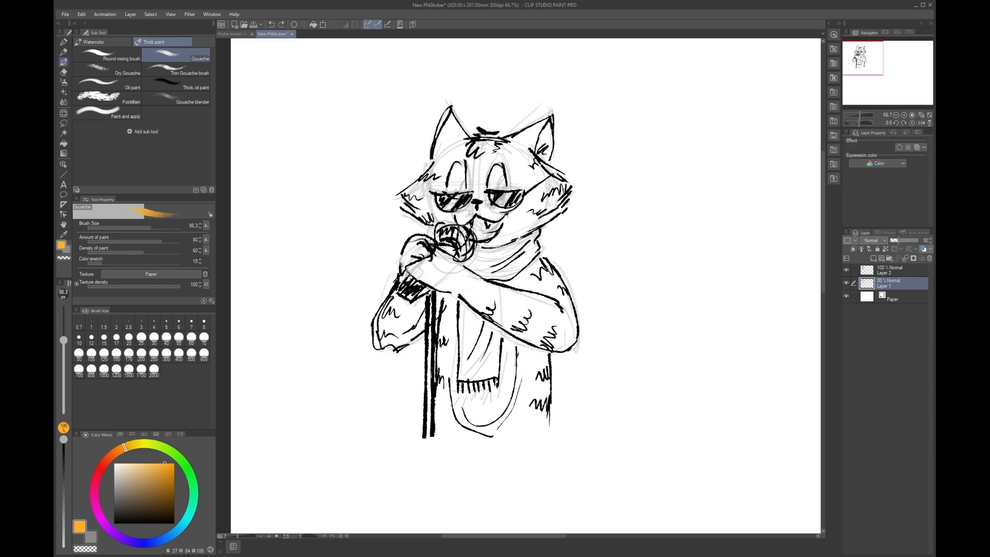
pyautogui.moveTo(415, 269); pyautogui.dragTo(490, 293)
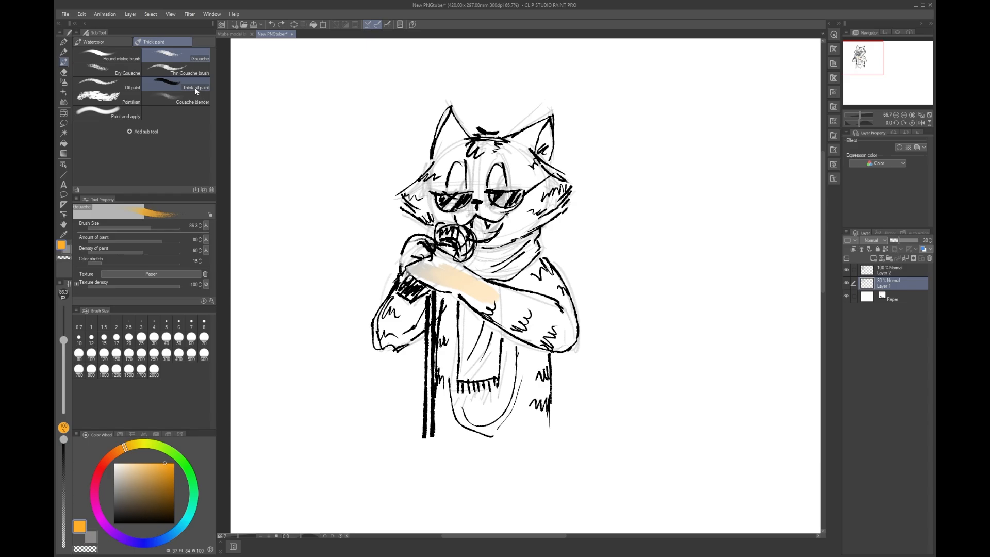
pyautogui.hotkey('ctrl', 'z')
pyautogui.hotkey('ctrl', 'z')
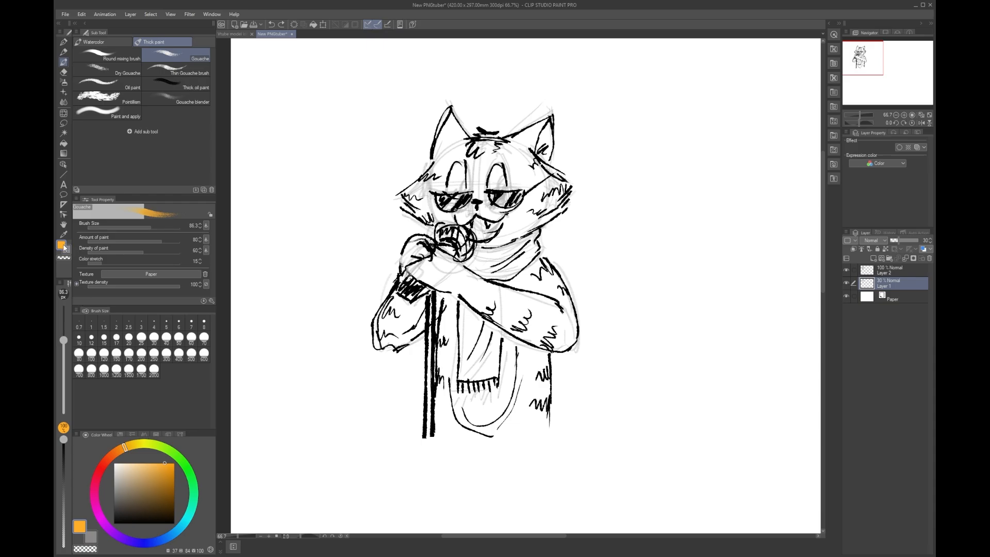
pyautogui.moveTo(674, 165)
pyautogui.mouseDown()
pyautogui.moveTo(669, 257)
pyautogui.moveTo(717, 170)
pyautogui.mouseUp()
pyautogui.hotkey('ctrl', 'z')
pyautogui.hotkey('ctrl', 'z')
pyautogui.hotkey('ctrl', 'z')
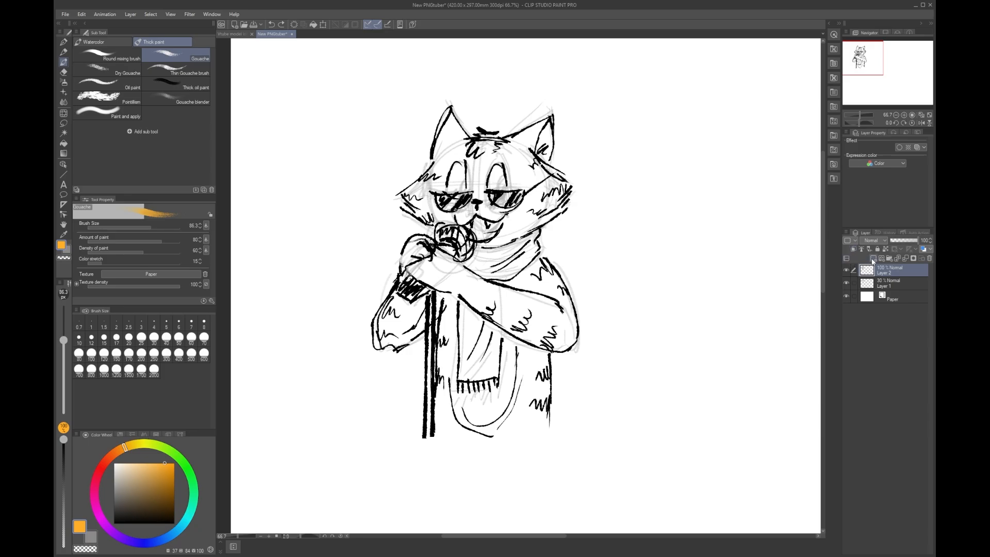
# Step: Add a new layer above the line art, start colouring the upper arm orange and set the layer to Multiply
pyautogui.click(873, 259)
pyautogui.moveTo(636, 202)
pyautogui.mouseDown()
pyautogui.moveTo(625, 321)
pyautogui.moveTo(652, 254)
pyautogui.mouseUp()
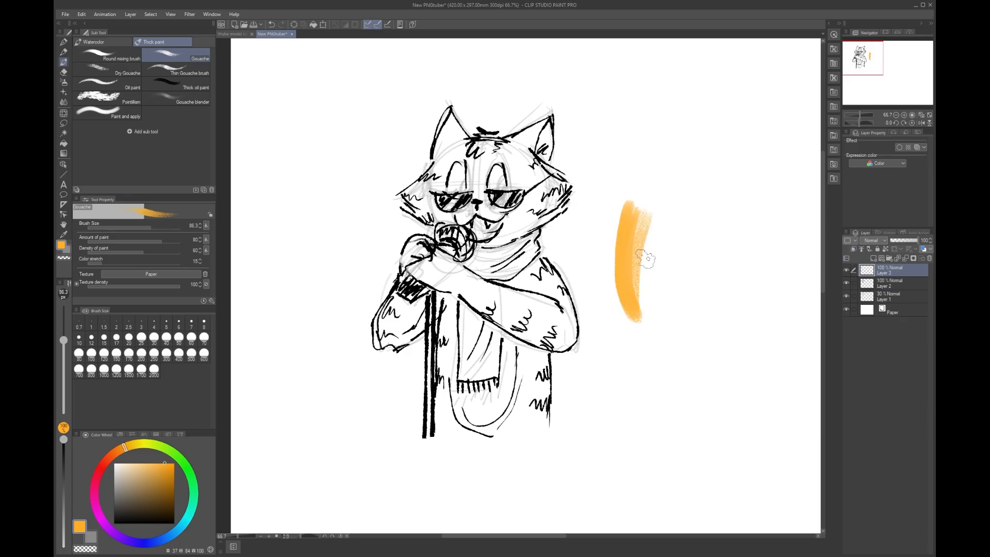
pyautogui.hotkey('ctrl', 'z')
pyautogui.moveTo(523, 270)
pyautogui.mouseDown()
pyautogui.moveTo(571, 326)
pyautogui.moveTo(567, 307)
pyautogui.mouseUp()
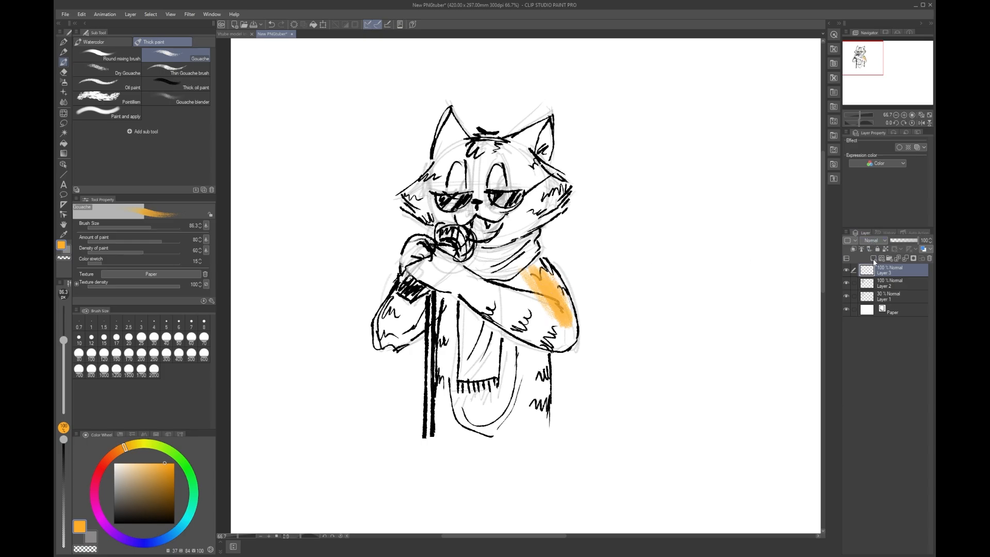
pyautogui.click(875, 266)
# Step: Paint both arms, the hands and the torso orange, leaving the scarf and belly patch white
pyautogui.moveTo(515, 284)
pyautogui.mouseDown()
pyautogui.moveTo(559, 290)
pyautogui.moveTo(565, 309)
pyautogui.mouseUp()
pyautogui.moveTo(510, 317)
pyautogui.mouseDown()
pyautogui.moveTo(559, 308)
pyautogui.moveTo(527, 292)
pyautogui.moveTo(540, 319)
pyautogui.moveTo(483, 316)
pyautogui.moveTo(540, 329)
pyautogui.moveTo(538, 311)
pyautogui.moveTo(567, 323)
pyautogui.mouseUp()
pyautogui.moveTo(467, 287)
pyautogui.mouseDown()
pyautogui.moveTo(419, 270)
pyautogui.moveTo(459, 289)
pyautogui.moveTo(427, 266)
pyautogui.moveTo(459, 275)
pyautogui.moveTo(426, 268)
pyautogui.moveTo(427, 246)
pyautogui.moveTo(412, 261)
pyautogui.mouseUp()
pyautogui.moveTo(386, 320)
pyautogui.mouseDown()
pyautogui.moveTo(382, 336)
pyautogui.moveTo(420, 312)
pyautogui.moveTo(385, 295)
pyautogui.moveTo(428, 317)
pyautogui.moveTo(447, 315)
pyautogui.moveTo(451, 301)
pyautogui.moveTo(453, 431)
pyautogui.moveTo(444, 408)
pyautogui.moveTo(472, 433)
pyautogui.moveTo(528, 403)
pyautogui.moveTo(526, 348)
pyautogui.moveTo(516, 415)
pyautogui.moveTo(541, 351)
pyautogui.moveTo(538, 412)
pyautogui.mouseUp()
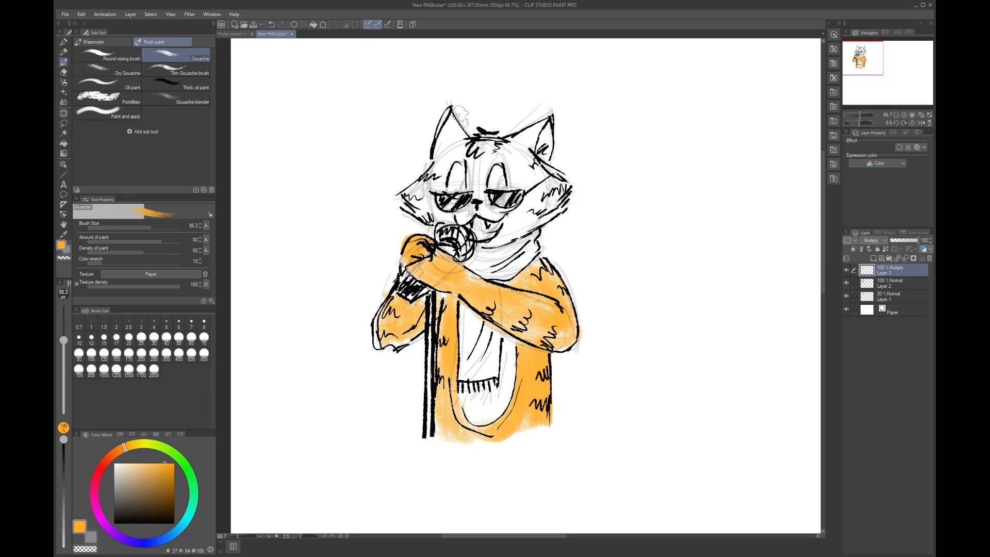
# Step: Paint the face and ears orange and fill in the lower edge of the torso
pyautogui.moveTo(498, 239)
pyautogui.mouseDown()
pyautogui.moveTo(535, 203)
pyautogui.moveTo(525, 215)
pyautogui.moveTo(555, 203)
pyautogui.moveTo(526, 213)
pyautogui.mouseUp()
pyautogui.moveTo(525, 176)
pyautogui.mouseDown()
pyautogui.moveTo(534, 199)
pyautogui.moveTo(557, 183)
pyautogui.moveTo(534, 165)
pyautogui.moveTo(545, 135)
pyautogui.moveTo(538, 173)
pyautogui.moveTo(543, 133)
pyautogui.moveTo(543, 150)
pyautogui.moveTo(508, 151)
pyautogui.moveTo(546, 125)
pyautogui.moveTo(500, 178)
pyautogui.moveTo(488, 171)
pyautogui.moveTo(486, 209)
pyautogui.moveTo(474, 175)
pyautogui.moveTo(487, 147)
pyautogui.moveTo(453, 137)
pyautogui.moveTo(456, 183)
pyautogui.moveTo(440, 160)
pyautogui.moveTo(450, 118)
pyautogui.moveTo(425, 195)
pyautogui.moveTo(442, 219)
pyautogui.moveTo(423, 186)
pyautogui.moveTo(429, 206)
pyautogui.moveTo(465, 219)
pyautogui.moveTo(477, 206)
pyautogui.moveTo(482, 250)
pyautogui.mouseUp()
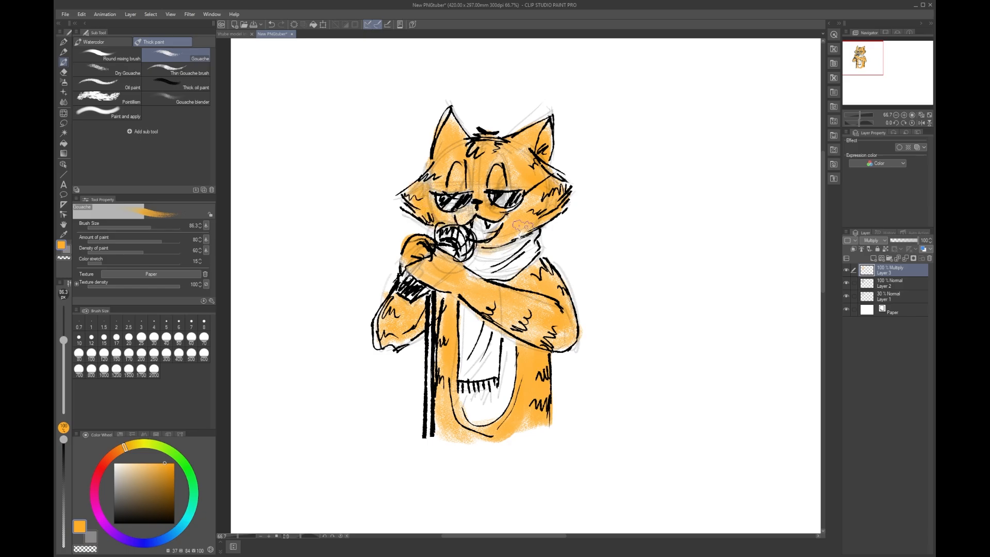
pyautogui.moveTo(436, 393)
pyautogui.mouseDown()
pyautogui.moveTo(523, 437)
pyautogui.moveTo(544, 375)
pyautogui.moveTo(520, 432)
pyautogui.moveTo(455, 433)
pyautogui.moveTo(515, 435)
pyautogui.mouseUp()
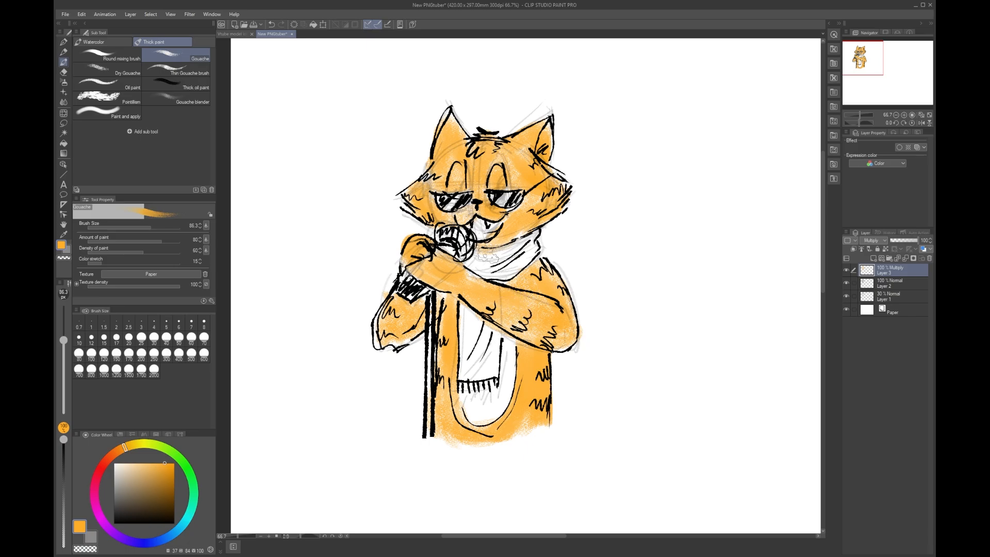
# Step: Paint the hanging scarf end and the scarf folds around the neck in a muted green
pyautogui.click(185, 462)
pyautogui.moveTo(166, 475); pyautogui.dragTo(159, 469)
pyautogui.click(161, 485)
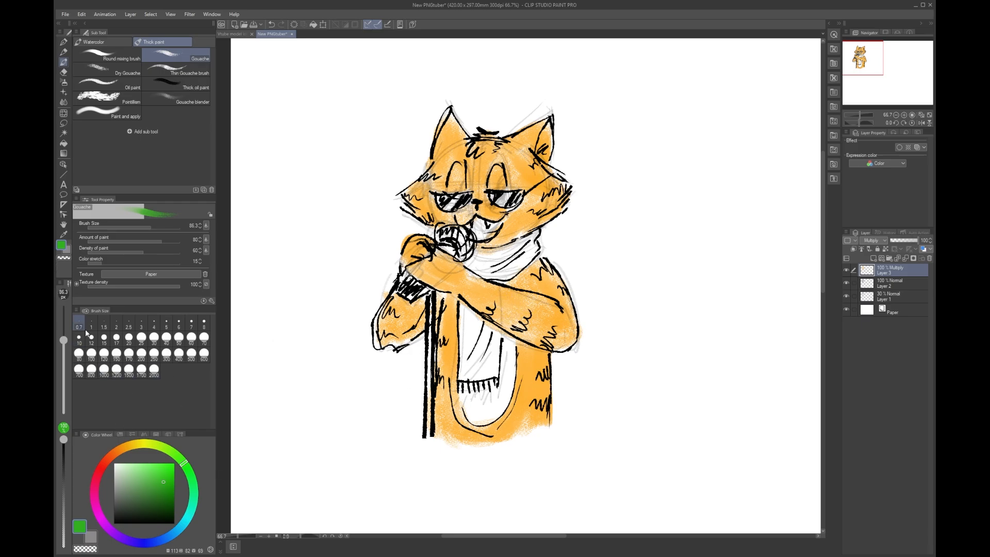
pyautogui.click(146, 473)
pyautogui.moveTo(143, 473); pyautogui.dragTo(147, 478)
pyautogui.moveTo(469, 309)
pyautogui.mouseDown()
pyautogui.moveTo(467, 373)
pyautogui.moveTo(490, 358)
pyautogui.moveTo(465, 312)
pyautogui.moveTo(489, 354)
pyautogui.moveTo(476, 348)
pyautogui.moveTo(496, 342)
pyautogui.mouseUp()
pyautogui.moveTo(462, 294)
pyautogui.mouseDown()
pyautogui.moveTo(484, 262)
pyautogui.moveTo(541, 237)
pyautogui.moveTo(515, 229)
pyautogui.moveTo(537, 242)
pyautogui.mouseUp()
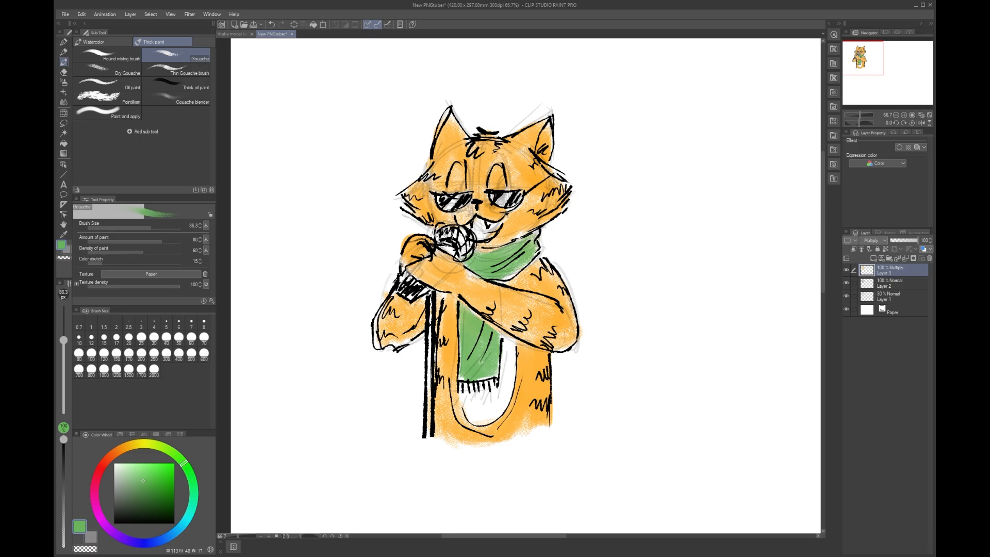
# Step: Paint the open mouth reddish brown and the belly patch pale yellow
pyautogui.moveTo(137, 450)
pyautogui.mouseDown()
pyautogui.moveTo(106, 459)
pyautogui.moveTo(149, 490)
pyautogui.mouseUp()
pyautogui.moveTo(482, 219); pyautogui.dragTo(479, 231)
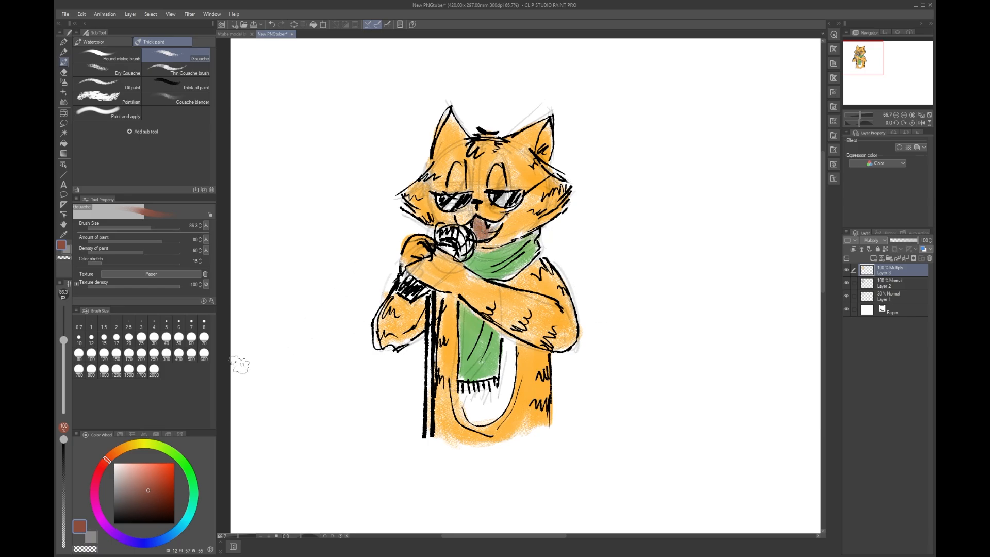
pyautogui.click(139, 444)
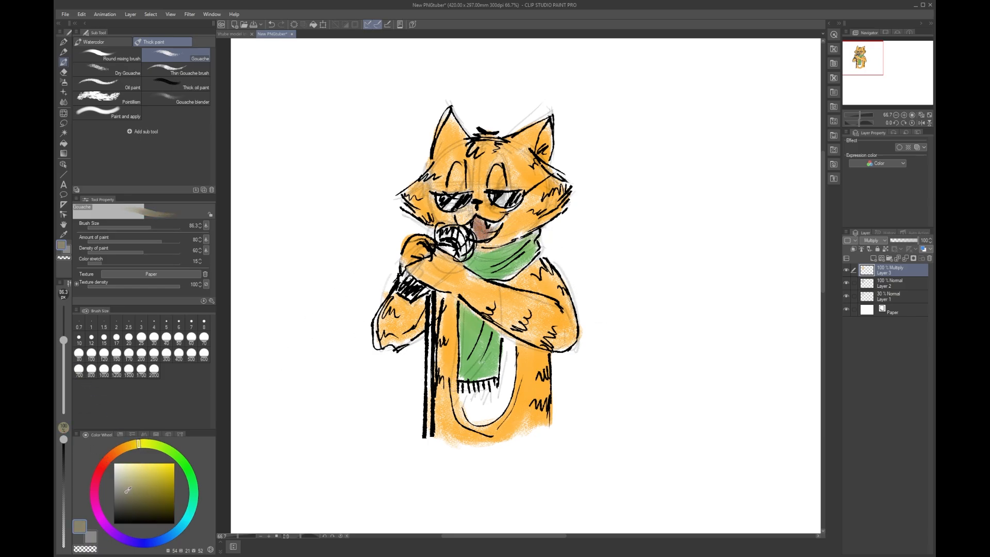
pyautogui.click(132, 447)
pyautogui.moveTo(135, 490); pyautogui.dragTo(139, 459)
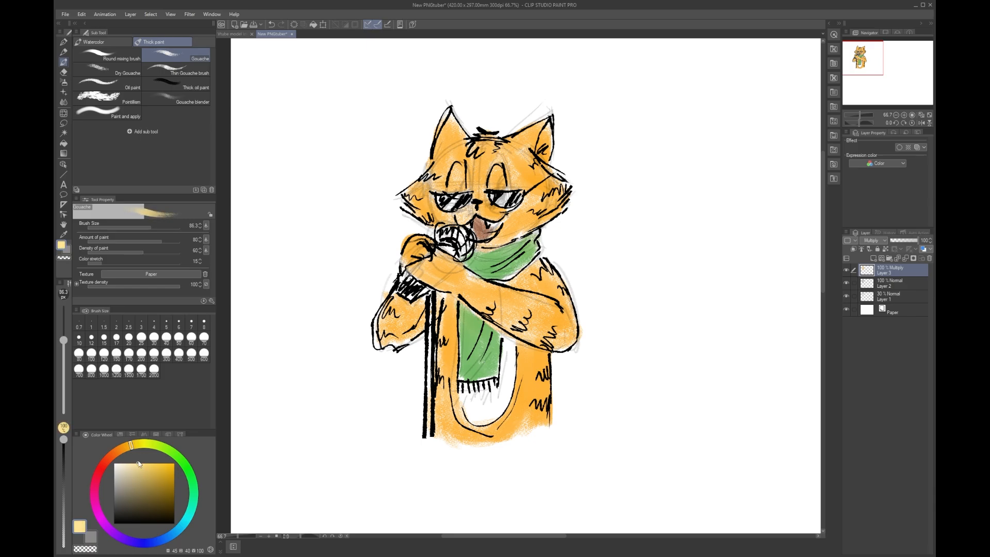
pyautogui.moveTo(464, 392)
pyautogui.mouseDown()
pyautogui.moveTo(485, 414)
pyautogui.moveTo(510, 381)
pyautogui.mouseUp()
pyautogui.moveTo(508, 344)
pyautogui.mouseDown()
pyautogui.moveTo(498, 399)
pyautogui.moveTo(504, 390)
pyautogui.moveTo(466, 404)
pyautogui.mouseUp()
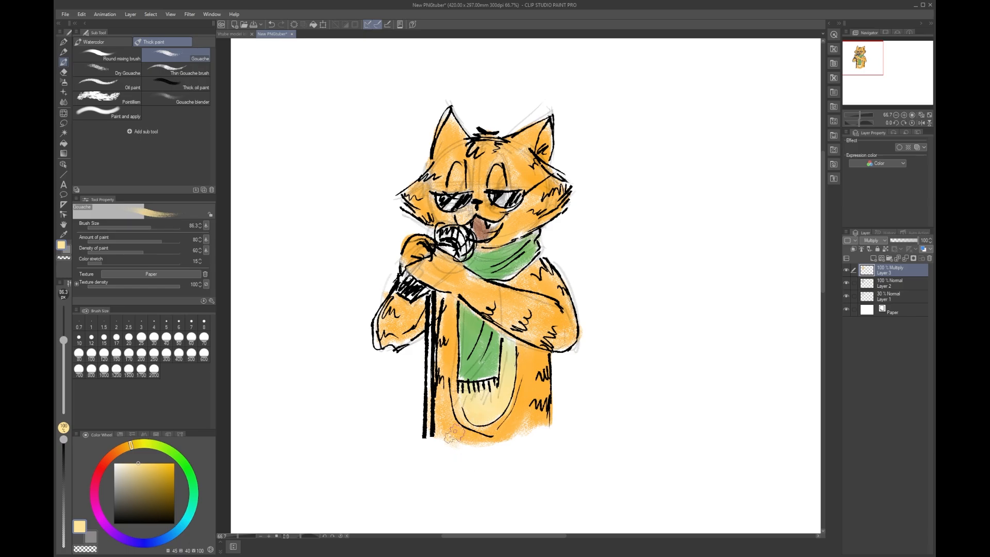
# Step: Deepen the fur on the arms, torso and head with a darker orange
pyautogui.moveTo(130, 448)
pyautogui.mouseDown()
pyautogui.moveTo(120, 450)
pyautogui.moveTo(157, 470)
pyautogui.moveTo(161, 458)
pyautogui.mouseUp()
pyautogui.click(149, 470)
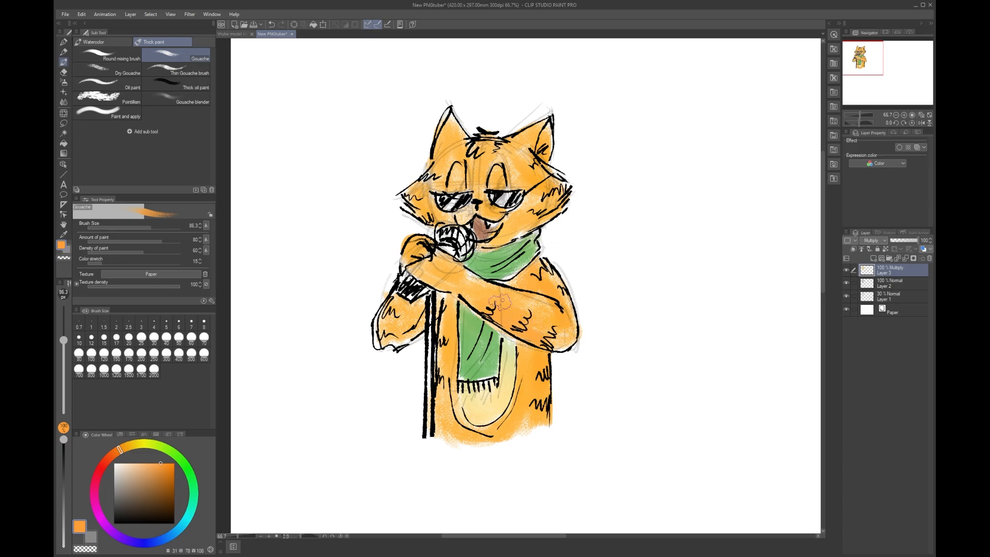
pyautogui.click(163, 469)
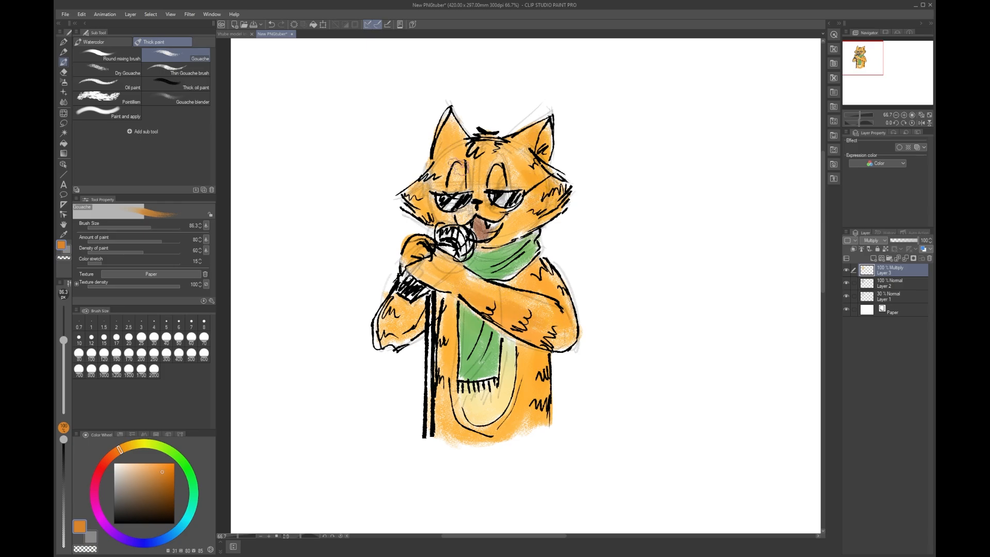
pyautogui.moveTo(466, 212); pyautogui.dragTo(461, 215)
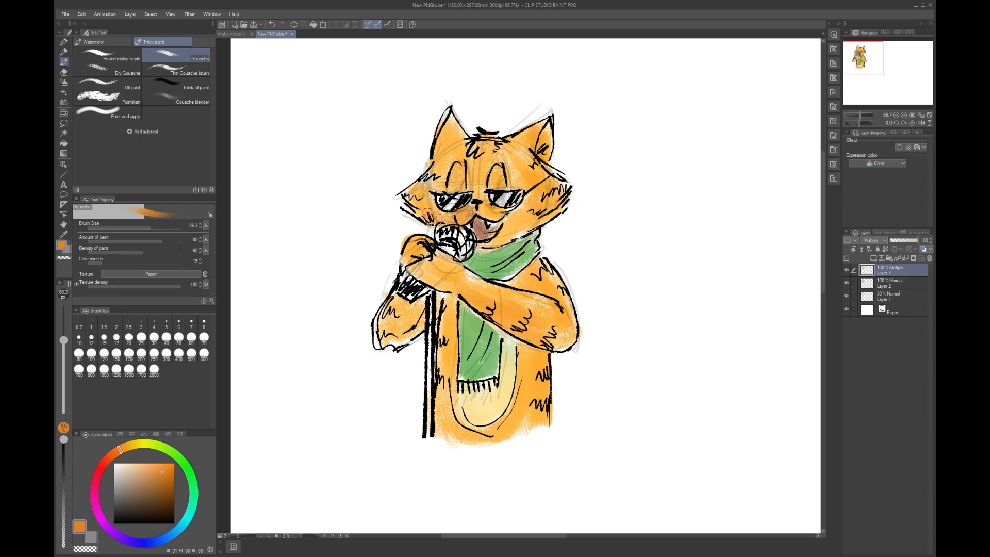
pyautogui.moveTo(415, 282); pyautogui.dragTo(480, 288)
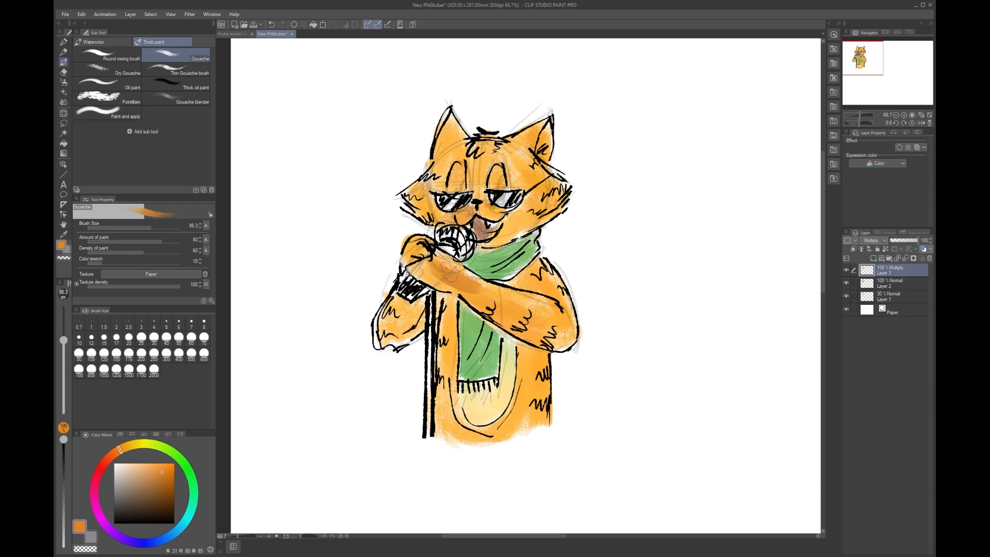
pyautogui.hotkey('ctrl', 'z')
pyautogui.hotkey('ctrl', 'z')
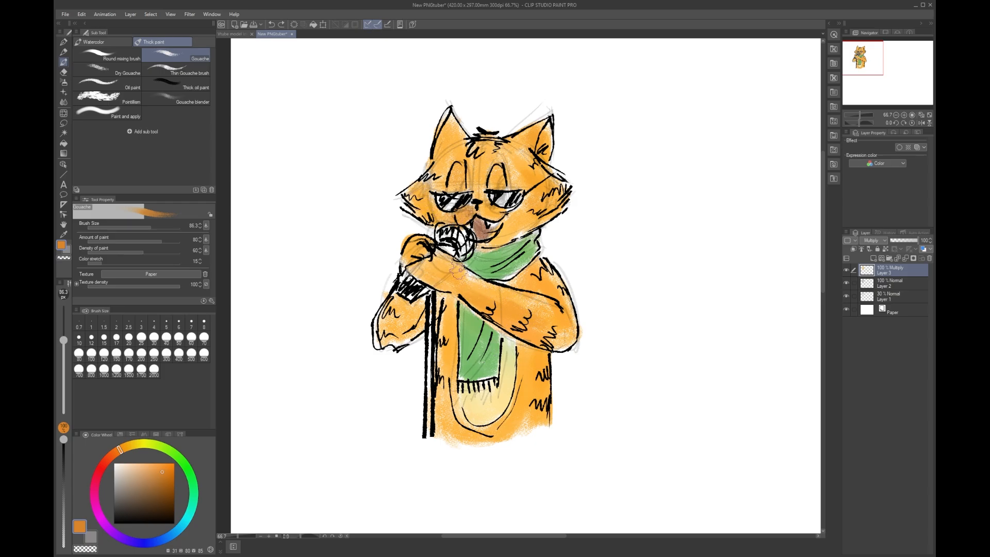
pyautogui.moveTo(396, 309)
pyautogui.mouseDown()
pyautogui.moveTo(392, 343)
pyautogui.moveTo(389, 335)
pyautogui.moveTo(415, 334)
pyautogui.mouseUp()
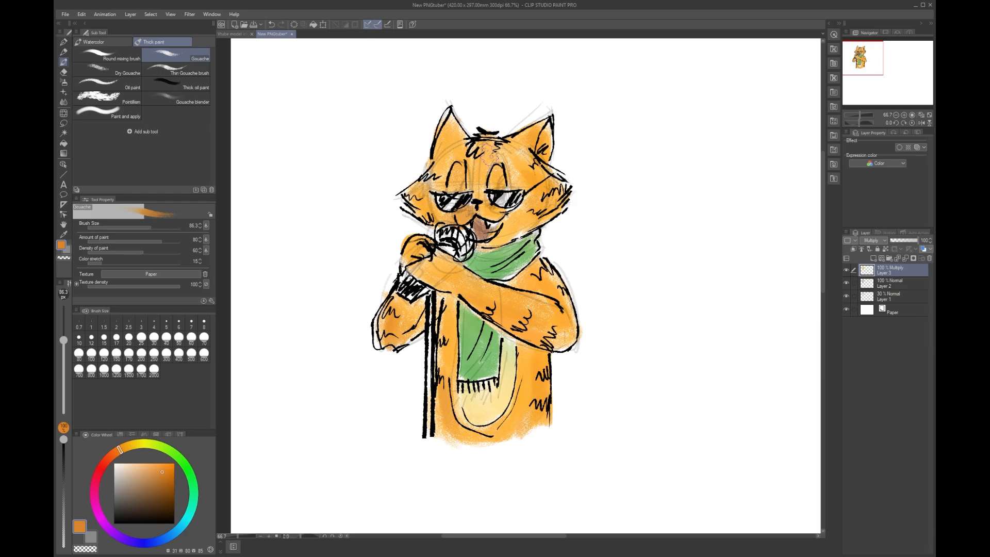
pyautogui.moveTo(454, 134); pyautogui.dragTo(457, 133)
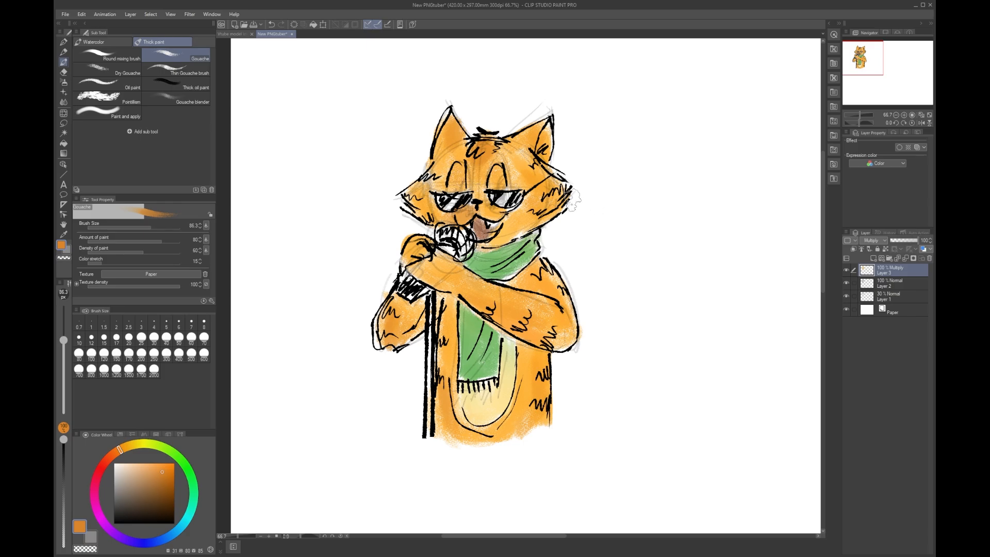
# Step: Lighten the raised hand, the muzzle and both ears with an off-white
pyautogui.click(129, 468)
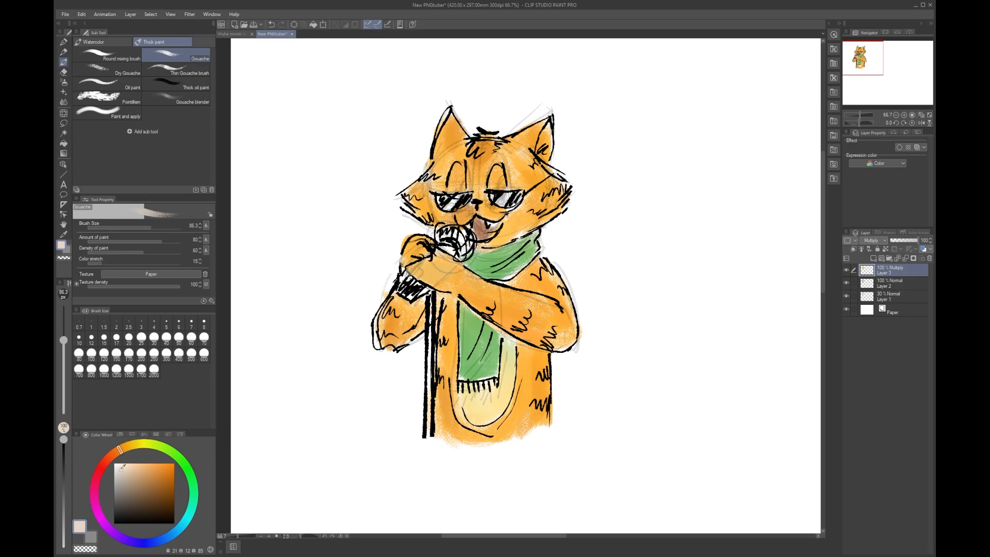
pyautogui.moveTo(119, 469); pyautogui.dragTo(118, 465)
pyautogui.moveTo(450, 262)
pyautogui.mouseDown()
pyautogui.moveTo(433, 271)
pyautogui.moveTo(418, 265)
pyautogui.moveTo(443, 265)
pyautogui.moveTo(436, 274)
pyautogui.moveTo(457, 282)
pyautogui.moveTo(416, 254)
pyautogui.mouseUp()
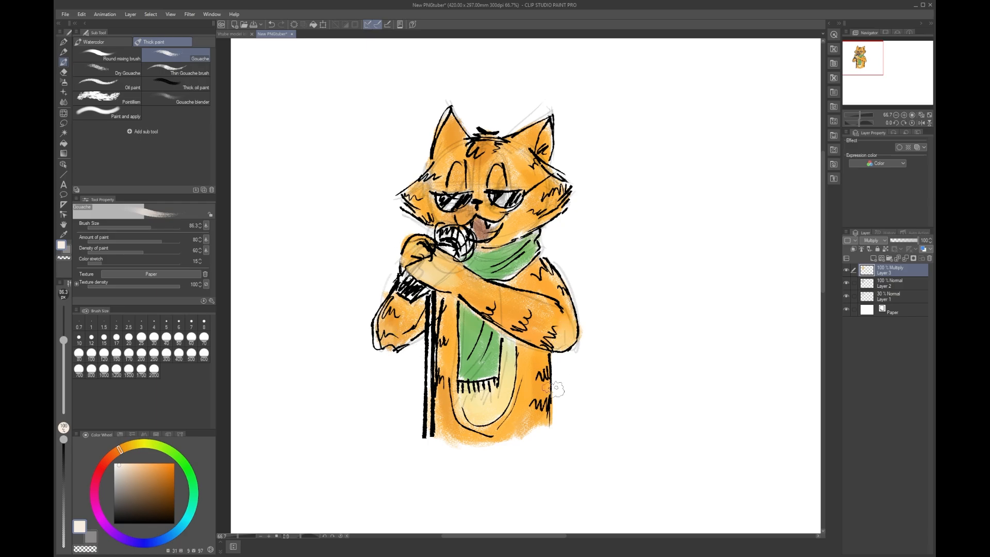
pyautogui.moveTo(477, 212)
pyautogui.mouseDown()
pyautogui.moveTo(510, 226)
pyautogui.moveTo(462, 216)
pyautogui.mouseUp()
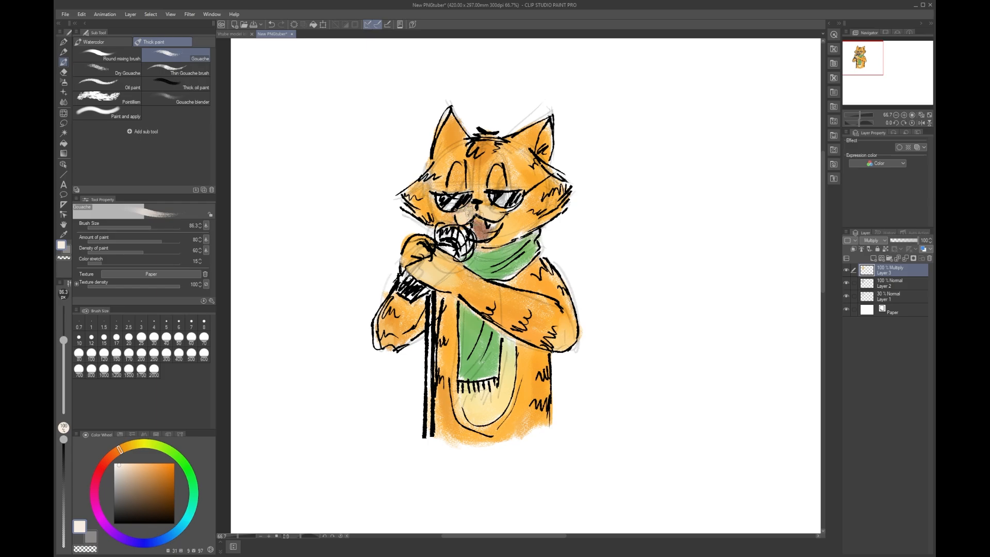
pyautogui.moveTo(539, 130); pyautogui.dragTo(527, 144)
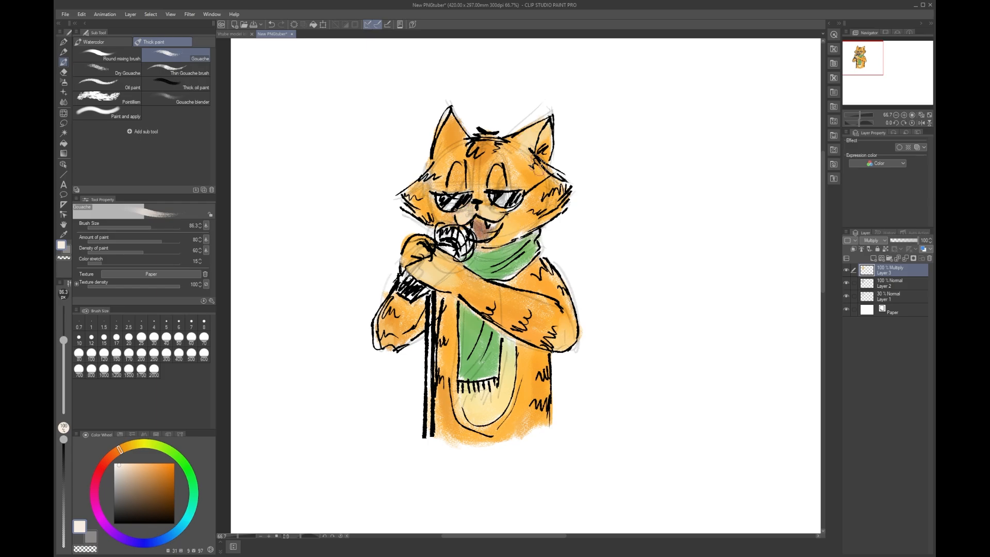
pyautogui.moveTo(452, 128)
pyautogui.mouseDown()
pyautogui.moveTo(440, 170)
pyautogui.moveTo(454, 128)
pyautogui.mouseUp()
# Step: Lighten the cheek fur, the elbow of the crossing arm and the lower side of the torso with off-white
pyautogui.moveTo(426, 187); pyautogui.dragTo(414, 204)
pyautogui.moveTo(549, 185)
pyautogui.mouseDown()
pyautogui.moveTo(566, 195)
pyautogui.moveTo(549, 180)
pyautogui.mouseUp()
pyautogui.moveTo(552, 319); pyautogui.dragTo(564, 305)
pyautogui.moveTo(548, 393)
pyautogui.mouseDown()
pyautogui.moveTo(539, 417)
pyautogui.moveTo(533, 398)
pyautogui.moveTo(517, 430)
pyautogui.moveTo(541, 413)
pyautogui.moveTo(527, 431)
pyautogui.mouseUp()
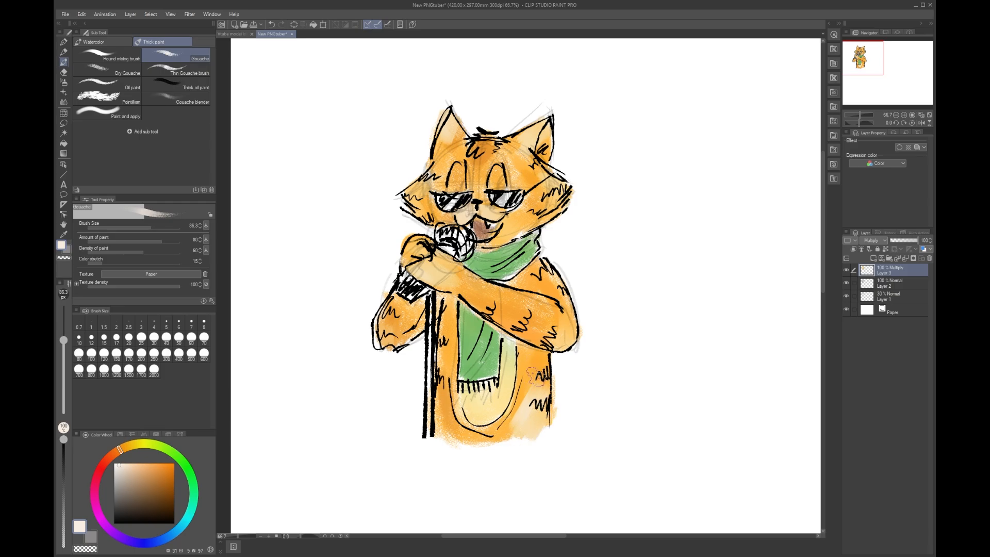
pyautogui.moveTo(536, 380)
pyautogui.mouseDown()
pyautogui.moveTo(509, 429)
pyautogui.moveTo(523, 414)
pyautogui.moveTo(532, 431)
pyautogui.mouseUp()
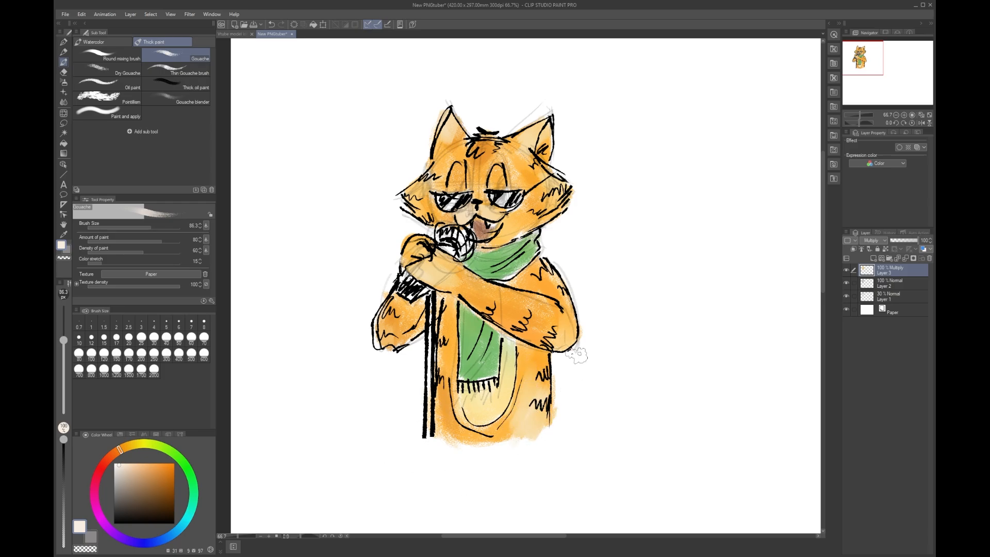
# Step: Paint brown tabby markings on the cat's cheeks and forehead with the Gouache brush
pyautogui.click(161, 496)
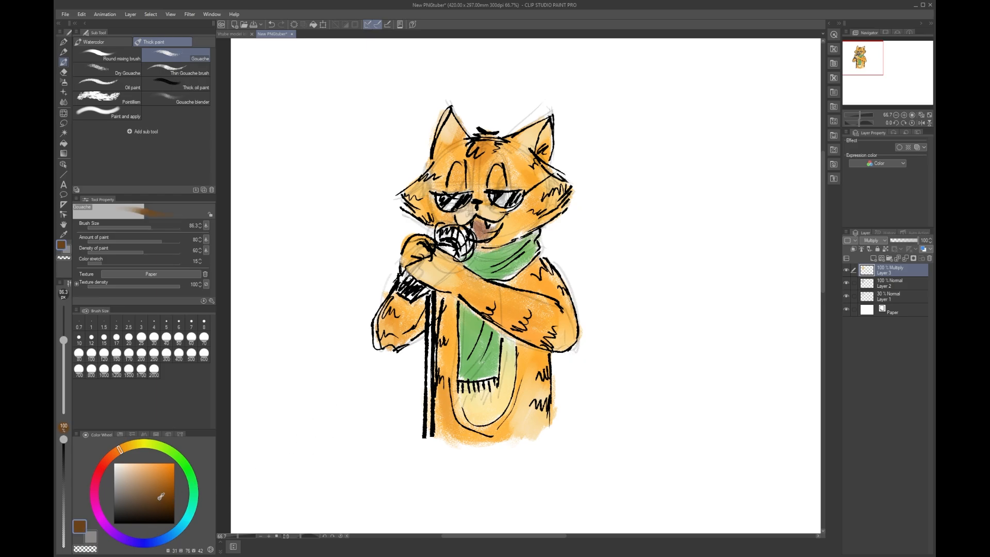
pyautogui.moveTo(536, 205); pyautogui.dragTo(548, 202)
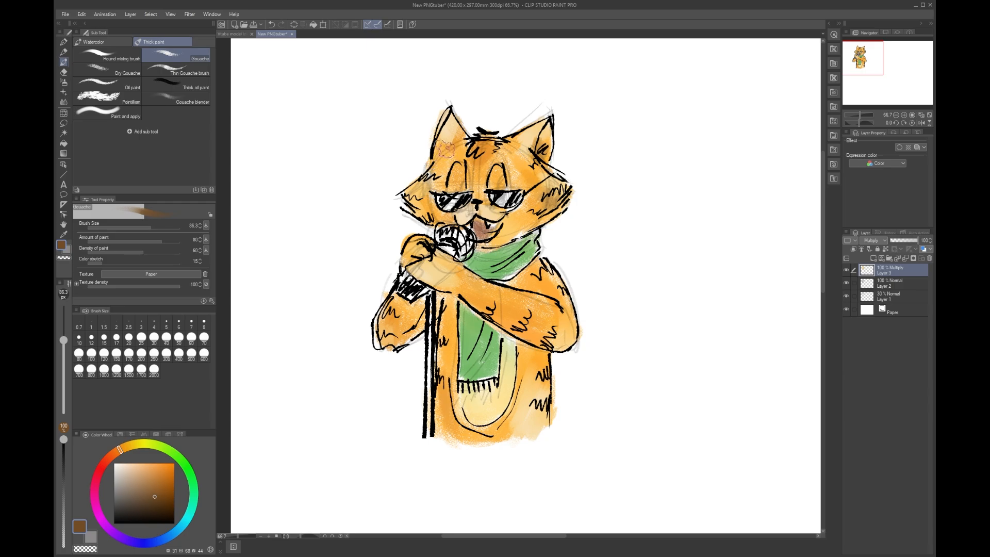
pyautogui.moveTo(424, 187); pyautogui.dragTo(425, 180)
# Step: Reduce the brush size to 16.1 and paint brown stripes on the crossing arm and the outer side of the torso
pyautogui.moveTo(63, 342)
pyautogui.mouseDown()
pyautogui.moveTo(64, 378)
pyautogui.moveTo(63, 363)
pyautogui.mouseUp()
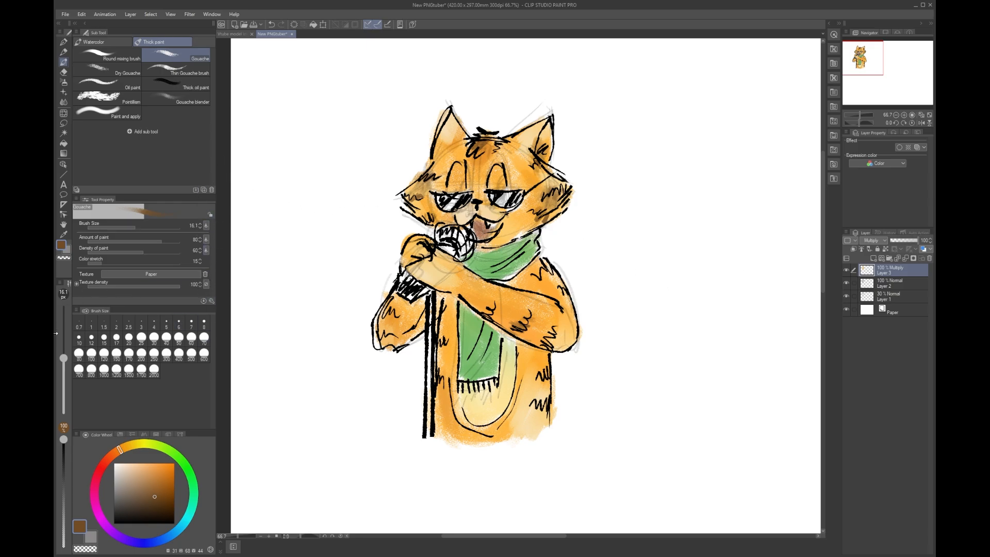
pyautogui.moveTo(543, 340); pyautogui.dragTo(557, 329)
pyautogui.moveTo(549, 262)
pyautogui.mouseDown()
pyautogui.moveTo(537, 280)
pyautogui.moveTo(560, 289)
pyautogui.mouseUp()
pyautogui.moveTo(487, 312); pyautogui.dragTo(497, 303)
pyautogui.moveTo(548, 367)
pyautogui.mouseDown()
pyautogui.moveTo(531, 381)
pyautogui.moveTo(532, 410)
pyautogui.moveTo(549, 390)
pyautogui.moveTo(540, 393)
pyautogui.mouseUp()
pyautogui.moveTo(541, 355); pyautogui.dragTo(528, 363)
pyautogui.moveTo(541, 415); pyautogui.dragTo(541, 421)
pyautogui.moveTo(542, 344)
pyautogui.mouseDown()
pyautogui.moveTo(531, 333)
pyautogui.moveTo(541, 325)
pyautogui.mouseUp()
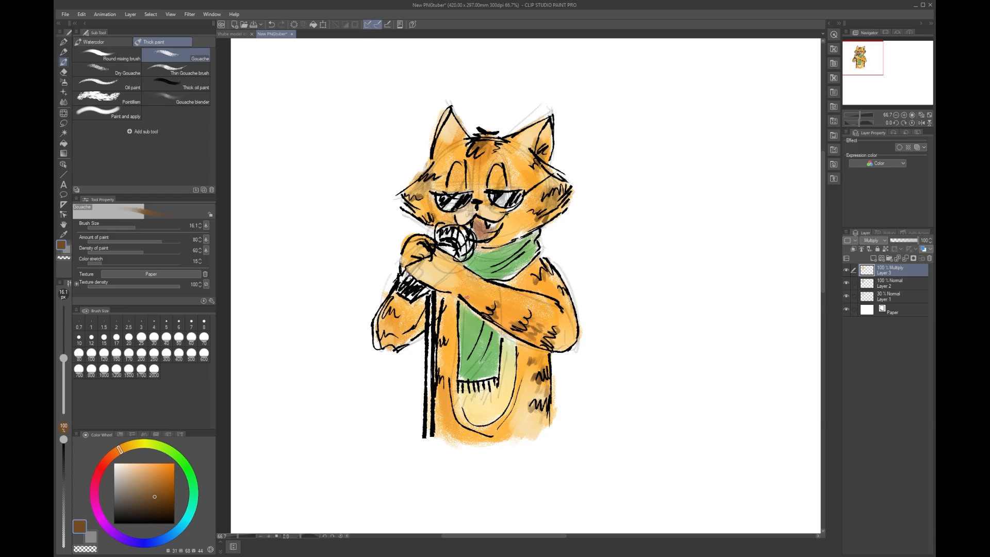
# Step: Paint brown stripes on the mic-side forearm, both cheeks and the torso beside the microphone stand
pyautogui.moveTo(396, 298)
pyautogui.mouseDown()
pyautogui.moveTo(383, 316)
pyautogui.moveTo(404, 320)
pyautogui.moveTo(377, 336)
pyautogui.moveTo(396, 336)
pyautogui.moveTo(369, 341)
pyautogui.mouseUp()
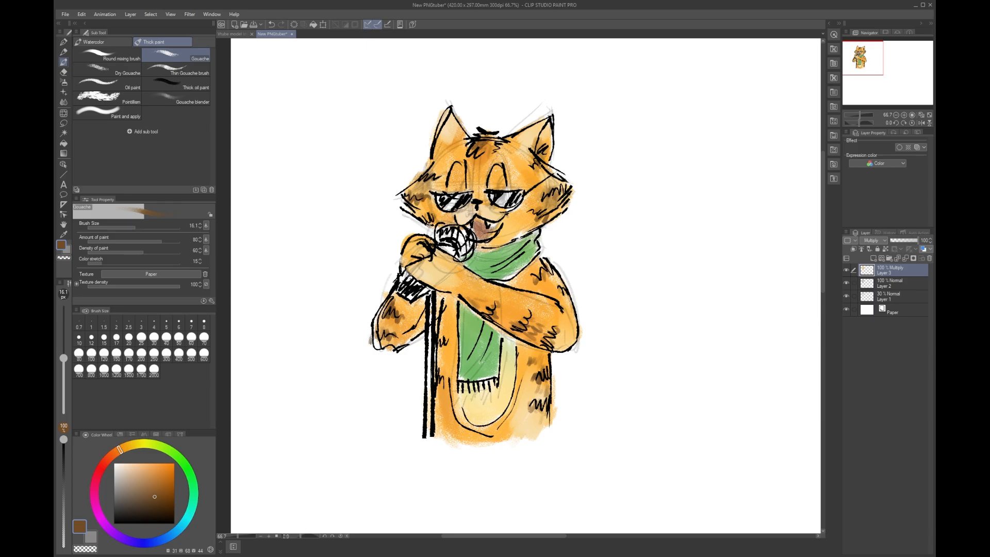
pyautogui.moveTo(438, 173); pyautogui.dragTo(443, 180)
pyautogui.moveTo(563, 203)
pyautogui.mouseDown()
pyautogui.moveTo(561, 194)
pyautogui.moveTo(537, 194)
pyautogui.mouseUp()
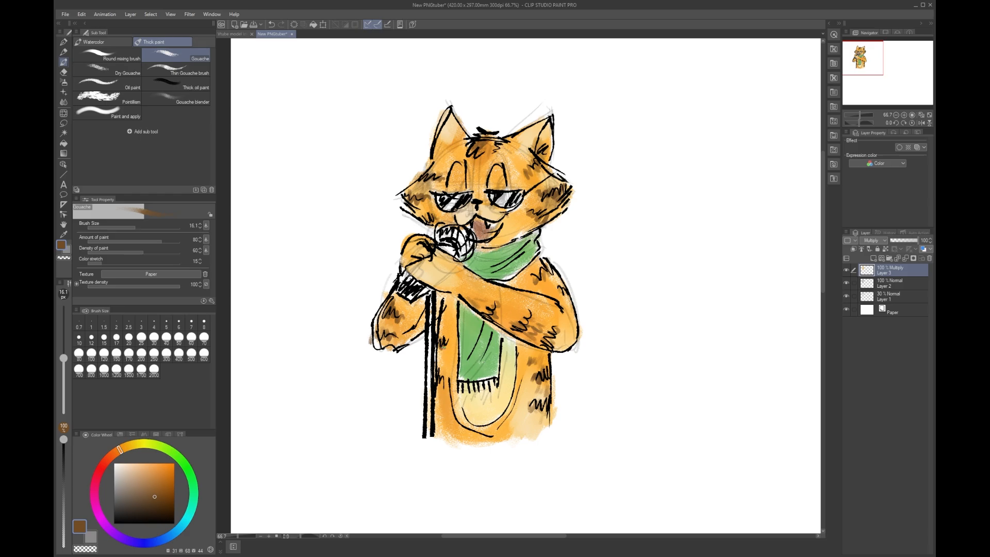
pyautogui.moveTo(434, 402); pyautogui.dragTo(447, 418)
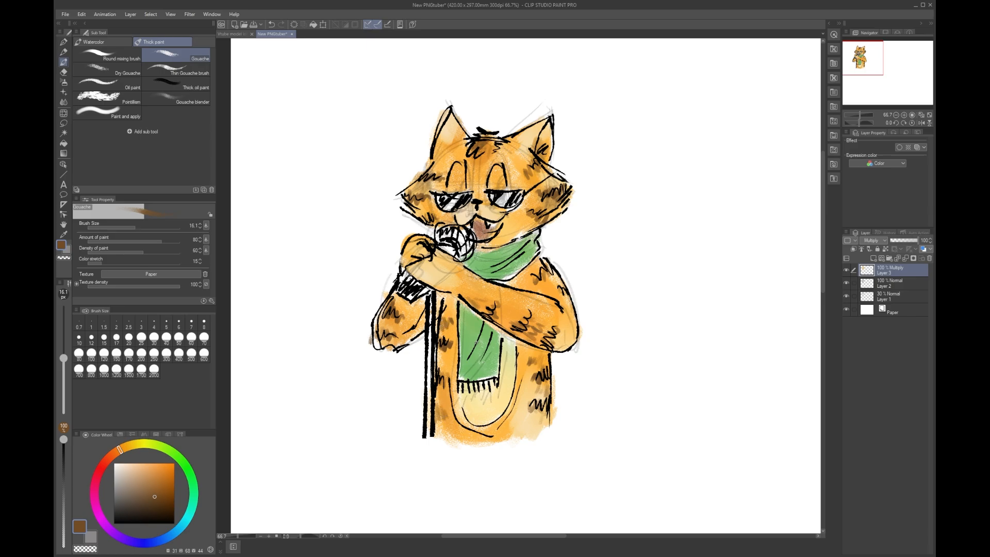
# Step: Add brown stripes to the shoulder and upper part of the crossing arm, and deepen the open mouth
pyautogui.moveTo(564, 293); pyautogui.dragTo(555, 291)
pyautogui.moveTo(478, 303); pyautogui.dragTo(490, 295)
pyautogui.moveTo(499, 224); pyautogui.dragTo(485, 233)
# Step: Sketch a round head with crossed guidelines beside the coloured cat, using the Mechanical pencil in black
pyautogui.click(64, 41)
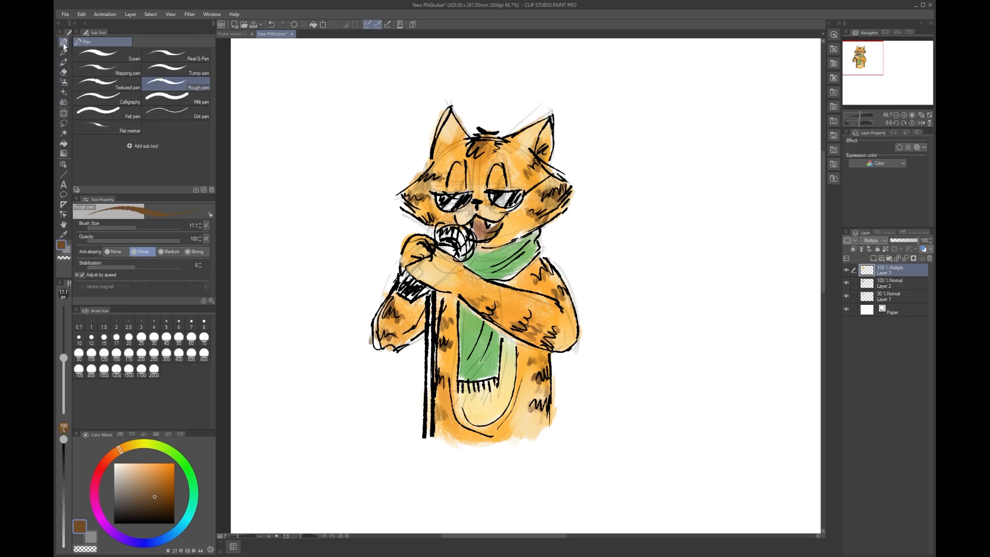
pyautogui.click(63, 52)
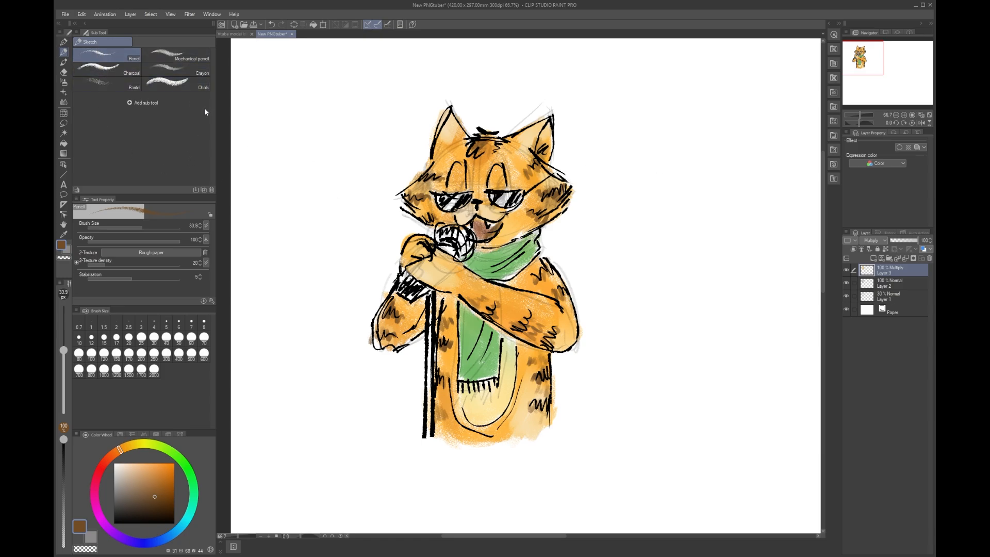
pyautogui.click(186, 61)
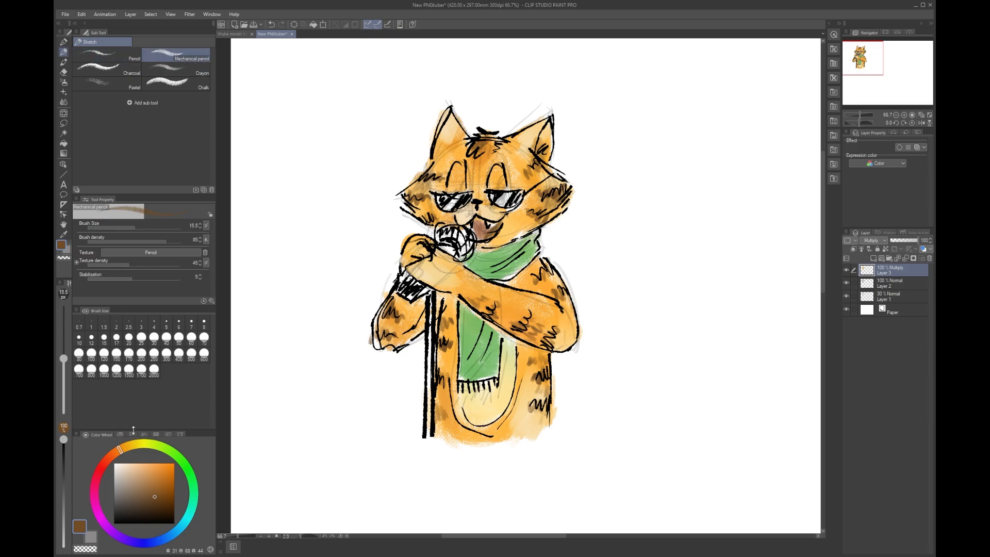
pyautogui.moveTo(154, 490); pyautogui.dragTo(113, 525)
pyautogui.moveTo(684, 284); pyautogui.dragTo(589, 289)
pyautogui.moveTo(646, 181)
pyautogui.mouseDown()
pyautogui.moveTo(610, 149)
pyautogui.moveTo(571, 198)
pyautogui.mouseUp()
pyautogui.moveTo(606, 141)
pyautogui.mouseDown()
pyautogui.moveTo(604, 237)
pyautogui.moveTo(609, 228)
pyautogui.mouseUp()
pyautogui.moveTo(556, 196); pyautogui.dragTo(645, 184)
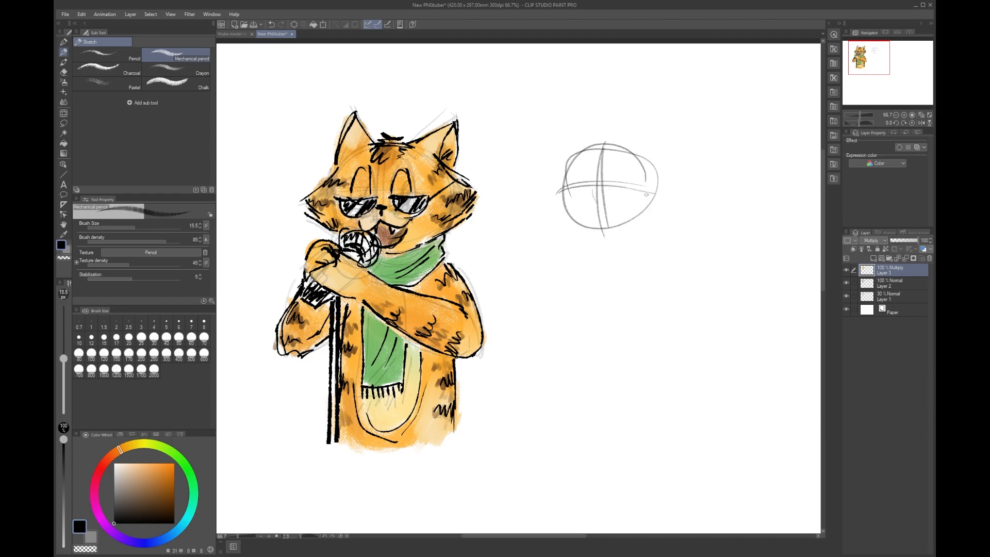
# Step: Add pointed ears, tall half-circle eyes and muzzle lines to the round head sketch
pyautogui.moveTo(580, 170)
pyautogui.mouseDown()
pyautogui.moveTo(646, 153)
pyautogui.moveTo(627, 219)
pyautogui.moveTo(597, 226)
pyautogui.mouseUp()
pyautogui.moveTo(562, 183)
pyautogui.mouseDown()
pyautogui.moveTo(581, 121)
pyautogui.moveTo(592, 138)
pyautogui.moveTo(656, 131)
pyautogui.moveTo(655, 174)
pyautogui.mouseUp()
pyautogui.moveTo(580, 192)
pyautogui.mouseDown()
pyautogui.moveTo(596, 177)
pyautogui.moveTo(595, 196)
pyautogui.moveTo(575, 202)
pyautogui.moveTo(627, 199)
pyautogui.moveTo(613, 201)
pyautogui.moveTo(611, 169)
pyautogui.moveTo(609, 202)
pyautogui.moveTo(624, 177)
pyautogui.moveTo(627, 191)
pyautogui.moveTo(614, 201)
pyautogui.moveTo(632, 199)
pyautogui.moveTo(590, 223)
pyautogui.mouseUp()
pyautogui.moveTo(599, 209)
pyautogui.mouseDown()
pyautogui.moveTo(607, 226)
pyautogui.moveTo(583, 225)
pyautogui.mouseUp()
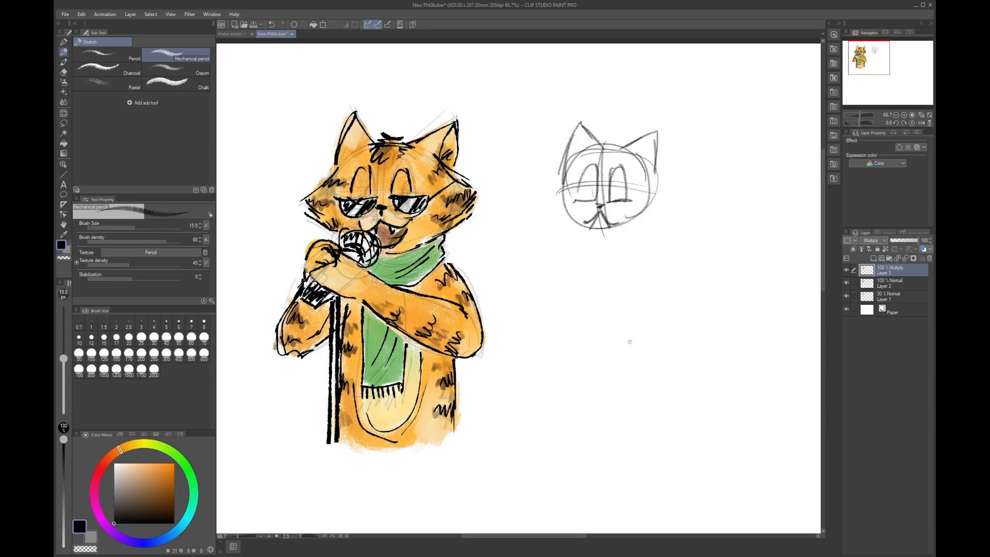
# Step: Undo the muzzle lines and redraw them as a small nose with a curved smile
pyautogui.hotkey('ctrl', 'z')
pyautogui.hotkey('ctrl', 'z')
pyautogui.hotkey('ctrl', 'z')
pyautogui.moveTo(587, 211)
pyautogui.mouseDown()
pyautogui.moveTo(619, 210)
pyautogui.moveTo(597, 219)
pyautogui.mouseUp()
pyautogui.moveTo(584, 209)
pyautogui.mouseDown()
pyautogui.moveTo(591, 216)
pyautogui.moveTo(603, 206)
pyautogui.mouseUp()
pyautogui.moveTo(565, 164)
pyautogui.mouseDown()
pyautogui.moveTo(544, 189)
pyautogui.moveTo(578, 222)
pyautogui.mouseUp()
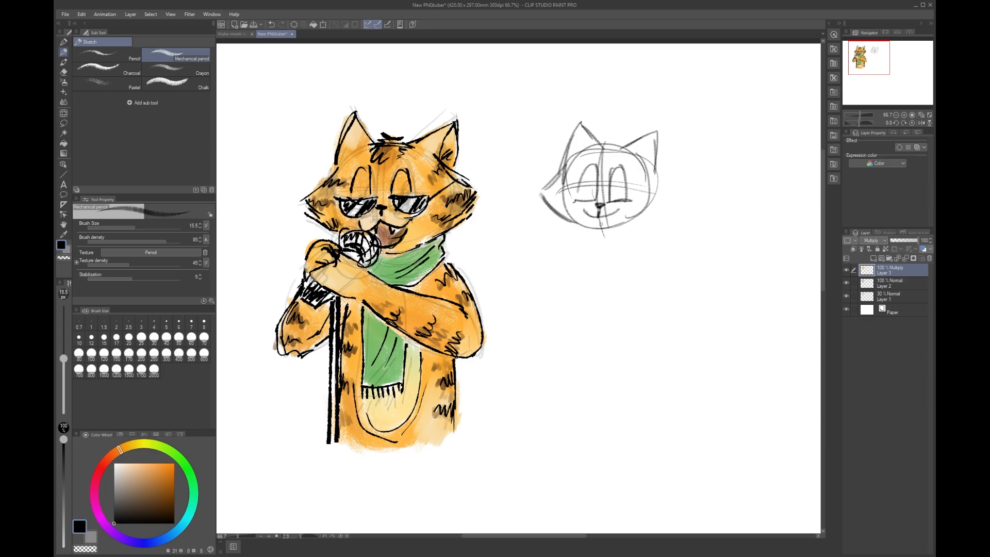
pyautogui.moveTo(648, 165)
pyautogui.mouseDown()
pyautogui.moveTo(668, 182)
pyautogui.moveTo(633, 222)
pyautogui.mouseUp()
pyautogui.moveTo(666, 189)
pyautogui.mouseDown()
pyautogui.moveTo(630, 223)
pyautogui.moveTo(661, 173)
pyautogui.moveTo(644, 159)
pyautogui.mouseUp()
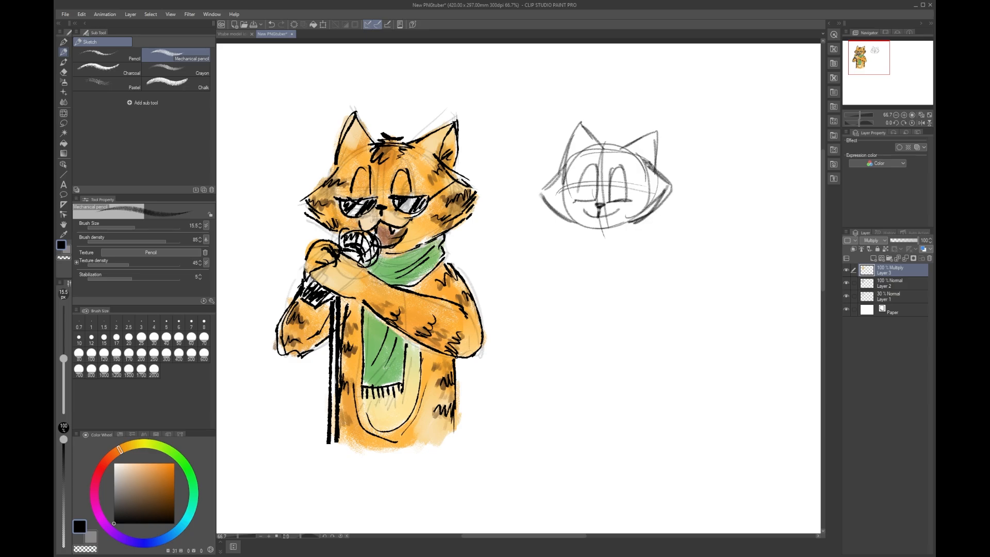
pyautogui.hotkey('ctrl', 'z')
pyautogui.hotkey('ctrl', 'z')
pyautogui.hotkey('ctrl', 'z')
pyautogui.hotkey('ctrl', 'z')
pyautogui.hotkey('ctrl', 'z')
pyautogui.hotkey('ctrl', 'z')
pyautogui.hotkey('ctrl', 'z')
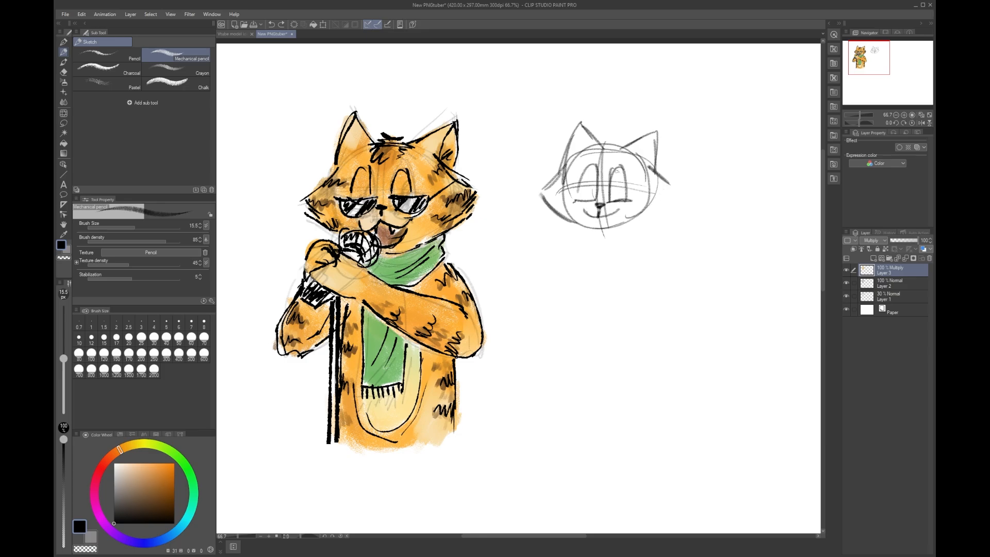
pyautogui.hotkey('ctrl', 'z')
pyautogui.hotkey('ctrl', 'z')
# Step: Sketch jagged, pointed fur tufts on both cheeks of the head
pyautogui.moveTo(563, 165); pyautogui.dragTo(538, 196)
pyautogui.moveTo(539, 196)
pyautogui.mouseDown()
pyautogui.moveTo(562, 191)
pyautogui.moveTo(538, 220)
pyautogui.moveTo(582, 223)
pyautogui.mouseUp()
pyautogui.moveTo(648, 169)
pyautogui.mouseDown()
pyautogui.moveTo(676, 198)
pyautogui.moveTo(666, 213)
pyautogui.moveTo(648, 214)
pyautogui.moveTo(651, 227)
pyautogui.moveTo(628, 223)
pyautogui.moveTo(669, 215)
pyautogui.moveTo(653, 193)
pyautogui.moveTo(670, 201)
pyautogui.moveTo(673, 184)
pyautogui.mouseUp()
pyautogui.moveTo(562, 168)
pyautogui.mouseDown()
pyautogui.moveTo(538, 192)
pyautogui.moveTo(563, 194)
pyautogui.moveTo(571, 226)
pyautogui.mouseUp()
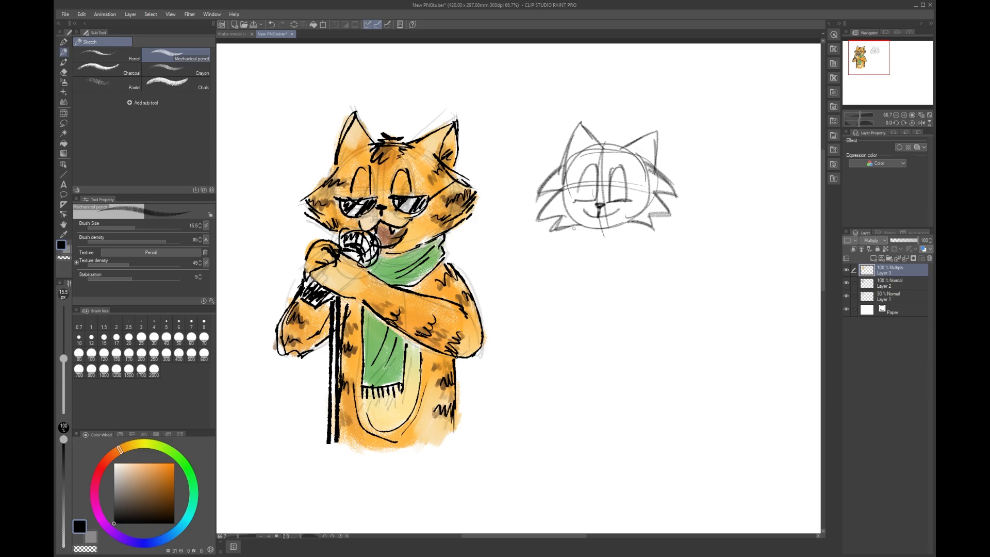
# Step: Draw the pupils, reinforce both ears and add short neck lines under the sketched head
pyautogui.moveTo(582, 227); pyautogui.dragTo(586, 246)
pyautogui.moveTo(593, 179); pyautogui.dragTo(614, 187)
pyautogui.moveTo(577, 118); pyautogui.dragTo(598, 146)
pyautogui.moveTo(658, 133)
pyautogui.mouseDown()
pyautogui.moveTo(630, 153)
pyautogui.moveTo(646, 157)
pyautogui.mouseUp()
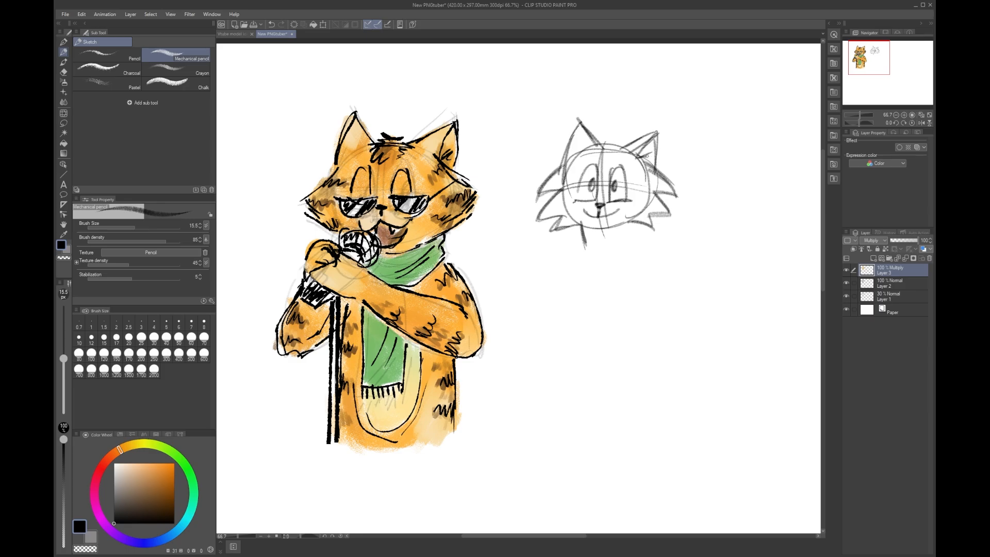
pyautogui.moveTo(630, 226)
pyautogui.mouseDown()
pyautogui.moveTo(635, 239)
pyautogui.moveTo(576, 247)
pyautogui.moveTo(645, 247)
pyautogui.mouseUp()
# Step: Shade dark fur patches around one eye, on one ear, on a cheek tuft and at the neck
pyautogui.moveTo(157, 504); pyautogui.dragTo(174, 524)
pyautogui.moveTo(578, 169)
pyautogui.mouseDown()
pyautogui.moveTo(575, 206)
pyautogui.moveTo(594, 201)
pyautogui.moveTo(600, 183)
pyautogui.moveTo(589, 205)
pyautogui.moveTo(599, 174)
pyautogui.moveTo(593, 164)
pyautogui.moveTo(578, 173)
pyautogui.moveTo(601, 180)
pyautogui.moveTo(582, 176)
pyautogui.moveTo(576, 200)
pyautogui.moveTo(572, 167)
pyautogui.moveTo(587, 170)
pyautogui.moveTo(574, 191)
pyautogui.mouseUp()
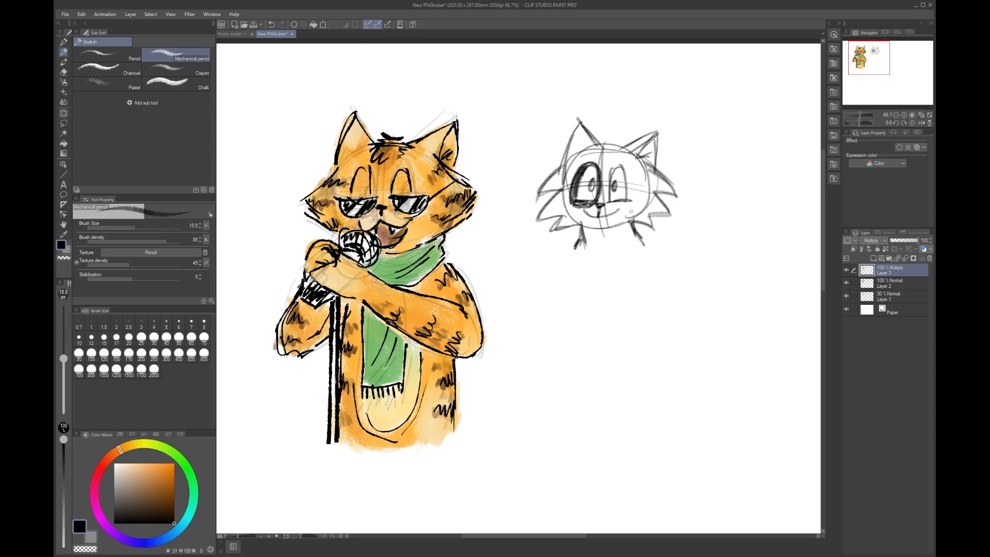
pyautogui.moveTo(656, 200)
pyautogui.mouseDown()
pyautogui.moveTo(637, 222)
pyautogui.moveTo(635, 203)
pyautogui.moveTo(639, 222)
pyautogui.moveTo(652, 198)
pyautogui.mouseUp()
pyautogui.moveTo(621, 147)
pyautogui.mouseDown()
pyautogui.moveTo(655, 135)
pyautogui.moveTo(631, 149)
pyautogui.moveTo(634, 166)
pyautogui.moveTo(635, 147)
pyautogui.moveTo(652, 134)
pyautogui.mouseUp()
pyautogui.moveTo(592, 230)
pyautogui.mouseDown()
pyautogui.moveTo(593, 250)
pyautogui.moveTo(596, 232)
pyautogui.moveTo(584, 248)
pyautogui.mouseUp()
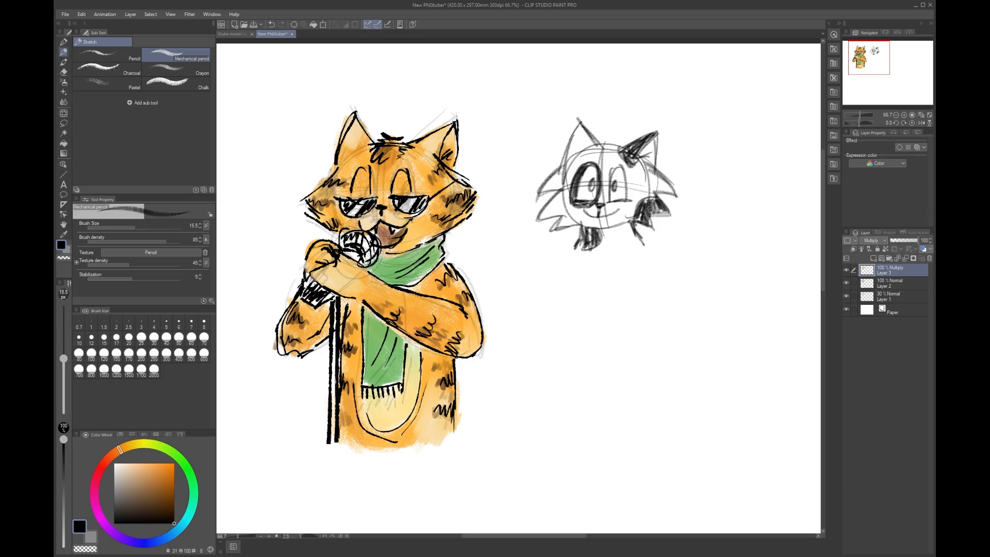
# Step: Shade the remaining upper cheek tuft dark and draw long whiskers on both sides of the sketched head
pyautogui.moveTo(566, 157)
pyautogui.mouseDown()
pyautogui.moveTo(547, 189)
pyautogui.moveTo(570, 176)
pyautogui.moveTo(568, 161)
pyautogui.moveTo(552, 181)
pyautogui.mouseUp()
pyautogui.moveTo(571, 201)
pyautogui.mouseDown()
pyautogui.moveTo(531, 208)
pyautogui.moveTo(518, 231)
pyautogui.moveTo(531, 243)
pyautogui.mouseUp()
pyautogui.moveTo(619, 211)
pyautogui.mouseDown()
pyautogui.moveTo(668, 263)
pyautogui.moveTo(640, 204)
pyautogui.moveTo(702, 208)
pyautogui.mouseUp()
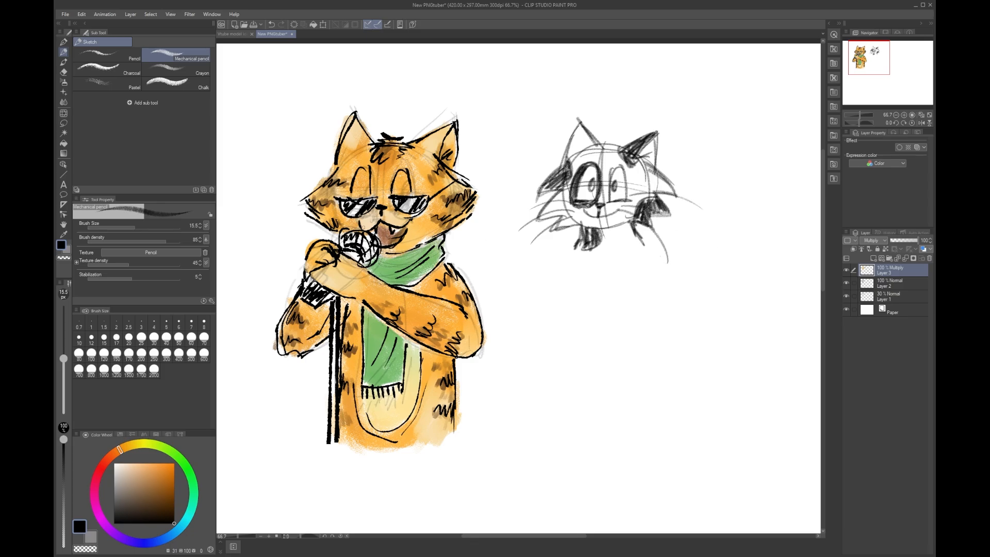
# Step: Draw long whiskers on the coloured cat's cheeks and add brow whiskers to the sketched head
pyautogui.moveTo(340, 209)
pyautogui.mouseDown()
pyautogui.moveTo(285, 205)
pyautogui.moveTo(295, 220)
pyautogui.mouseUp()
pyautogui.moveTo(359, 223); pyautogui.dragTo(303, 233)
pyautogui.moveTo(407, 215)
pyautogui.mouseDown()
pyautogui.moveTo(487, 250)
pyautogui.moveTo(473, 260)
pyautogui.mouseUp()
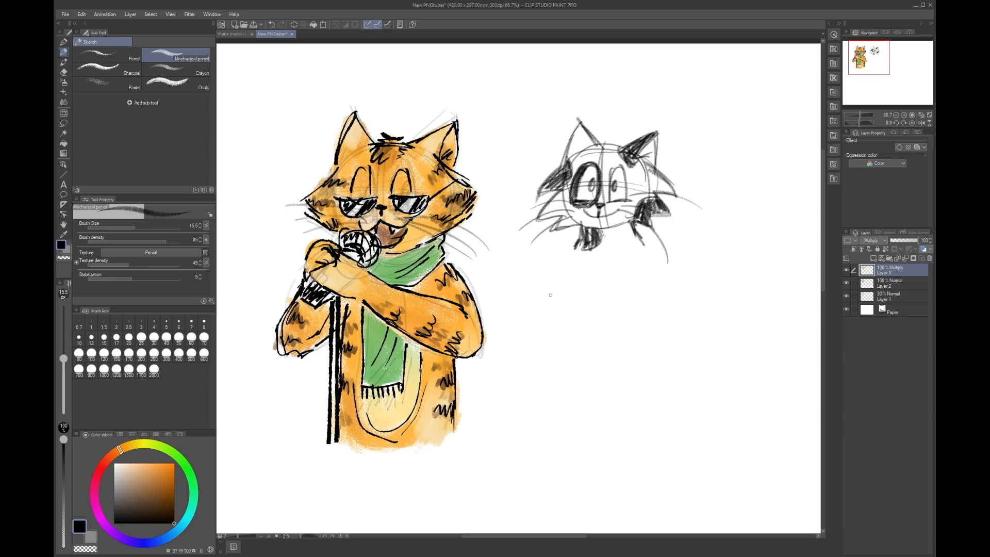
pyautogui.moveTo(623, 121); pyautogui.dragTo(607, 152)
pyautogui.moveTo(623, 139); pyautogui.dragTo(606, 162)
pyautogui.moveTo(685, 214)
pyautogui.mouseDown()
pyautogui.moveTo(630, 209)
pyautogui.moveTo(705, 206)
pyautogui.mouseUp()
# Step: Sketch a second round head below the first one with guidelines, wide pointed cheeks and a small nose
pyautogui.moveTo(645, 268)
pyautogui.mouseDown()
pyautogui.moveTo(588, 330)
pyautogui.moveTo(585, 318)
pyautogui.mouseUp()
pyautogui.moveTo(626, 277); pyautogui.dragTo(632, 352)
pyautogui.moveTo(623, 267); pyautogui.dragTo(629, 343)
pyautogui.moveTo(596, 299); pyautogui.dragTo(640, 295)
pyautogui.moveTo(580, 311)
pyautogui.mouseDown()
pyautogui.moveTo(659, 304)
pyautogui.moveTo(651, 297)
pyautogui.mouseUp()
pyautogui.moveTo(588, 286)
pyautogui.mouseDown()
pyautogui.moveTo(562, 313)
pyautogui.moveTo(599, 338)
pyautogui.mouseUp()
pyautogui.moveTo(651, 279)
pyautogui.mouseDown()
pyautogui.moveTo(681, 311)
pyautogui.moveTo(624, 366)
pyautogui.mouseUp()
pyautogui.moveTo(633, 309); pyautogui.dragTo(635, 306)
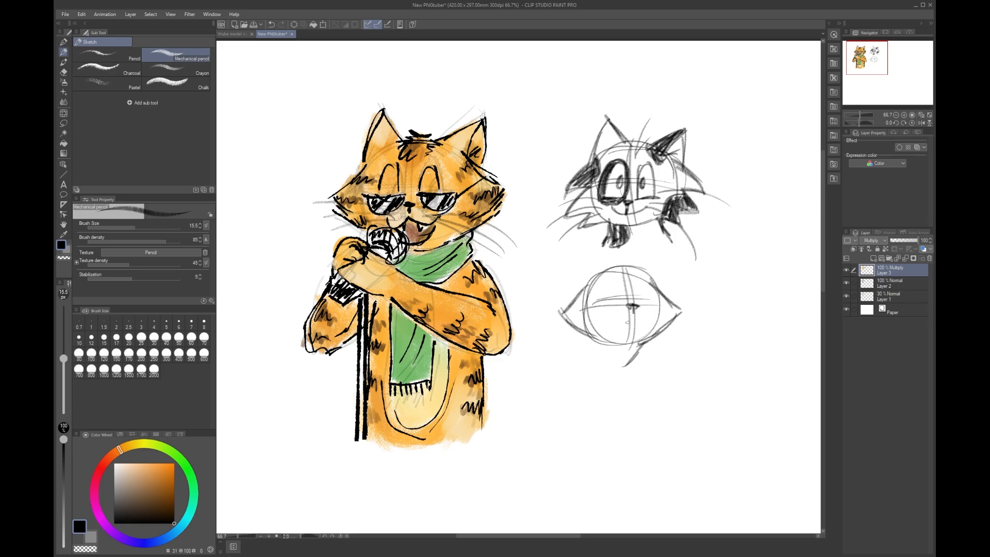
# Step: Draw the eyes, a small straight mouth and pointed ears on the second head
pyautogui.moveTo(618, 281)
pyautogui.mouseDown()
pyautogui.moveTo(606, 310)
pyautogui.moveTo(620, 304)
pyautogui.moveTo(597, 287)
pyautogui.moveTo(641, 282)
pyautogui.moveTo(645, 312)
pyautogui.moveTo(647, 288)
pyautogui.moveTo(618, 294)
pyautogui.moveTo(641, 290)
pyautogui.mouseUp()
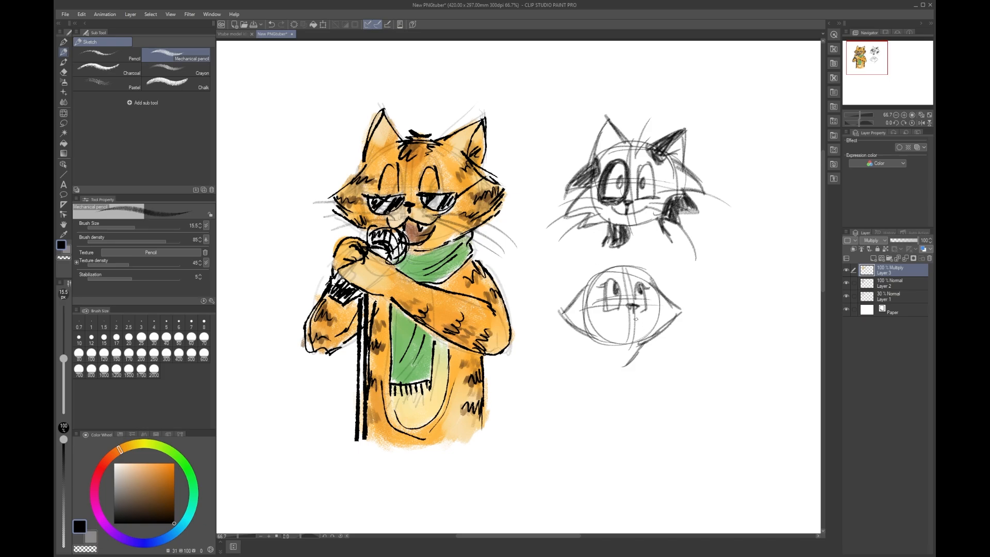
pyautogui.moveTo(634, 316); pyautogui.dragTo(649, 324)
pyautogui.hotkey('ctrl', 'z')
pyautogui.moveTo(619, 318); pyautogui.dragTo(645, 320)
pyautogui.moveTo(580, 284)
pyautogui.mouseDown()
pyautogui.moveTo(593, 252)
pyautogui.moveTo(611, 270)
pyautogui.moveTo(645, 257)
pyautogui.moveTo(660, 292)
pyautogui.moveTo(658, 254)
pyautogui.moveTo(630, 266)
pyautogui.mouseUp()
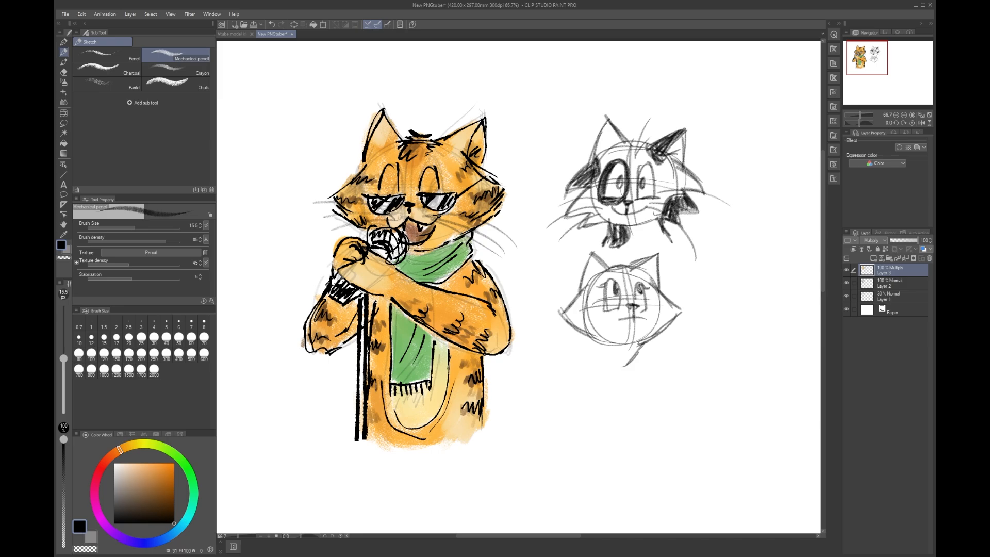
# Step: Firm up the pointed cheek outlines of the second head, undoing the last stray stroke
pyautogui.moveTo(593, 339)
pyautogui.mouseDown()
pyautogui.moveTo(561, 314)
pyautogui.moveTo(590, 297)
pyautogui.mouseUp()
pyautogui.moveTo(663, 289)
pyautogui.mouseDown()
pyautogui.moveTo(642, 345)
pyautogui.moveTo(624, 343)
pyautogui.mouseUp()
pyautogui.hotkey('ctrl', 'z')
# Step: Sketch a collar with a round bell under the second head and add fur lines at the neck
pyautogui.moveTo(589, 344)
pyautogui.mouseDown()
pyautogui.moveTo(641, 351)
pyautogui.moveTo(584, 345)
pyautogui.moveTo(634, 362)
pyautogui.mouseUp()
pyautogui.moveTo(583, 346)
pyautogui.mouseDown()
pyautogui.moveTo(633, 364)
pyautogui.moveTo(630, 379)
pyautogui.moveTo(617, 366)
pyautogui.moveTo(630, 385)
pyautogui.mouseUp()
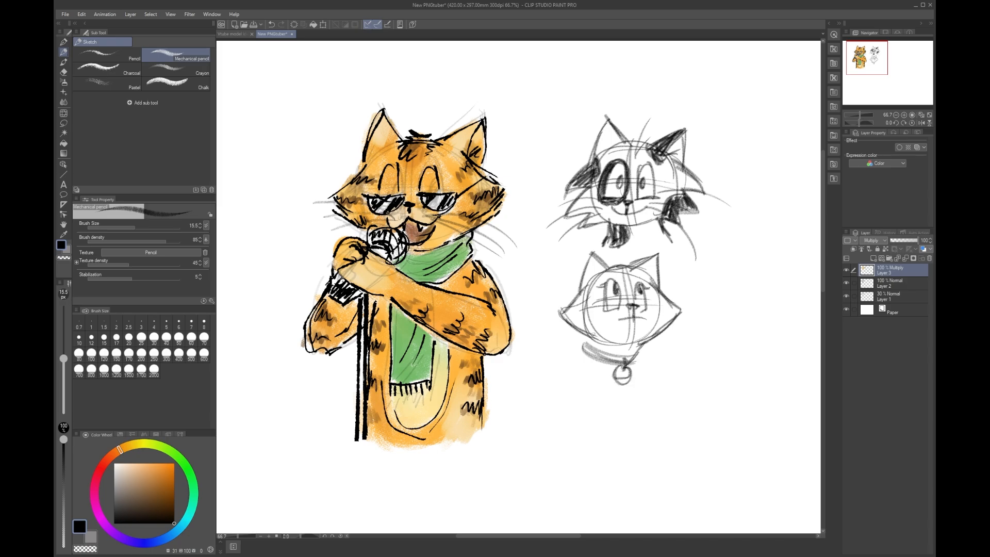
pyautogui.moveTo(587, 347)
pyautogui.mouseDown()
pyautogui.moveTo(577, 361)
pyautogui.moveTo(640, 375)
pyautogui.moveTo(559, 366)
pyautogui.moveTo(616, 362)
pyautogui.moveTo(578, 347)
pyautogui.moveTo(640, 358)
pyautogui.moveTo(578, 347)
pyautogui.mouseUp()
pyautogui.moveTo(640, 354)
pyautogui.mouseDown()
pyautogui.moveTo(625, 384)
pyautogui.moveTo(629, 375)
pyautogui.mouseUp()
pyautogui.moveTo(625, 371); pyautogui.dragTo(627, 374)
pyautogui.moveTo(624, 373); pyautogui.dragTo(631, 379)
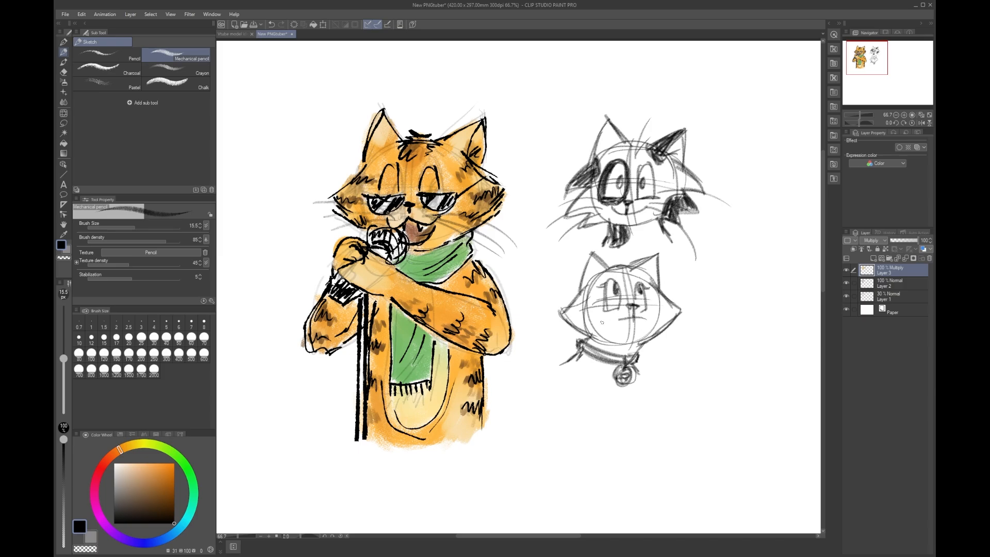
# Step: Draw long whiskers on both sides of the second head
pyautogui.moveTo(651, 303); pyautogui.dragTo(712, 298)
pyautogui.moveTo(659, 320); pyautogui.dragTo(683, 334)
pyautogui.moveTo(614, 309)
pyautogui.mouseDown()
pyautogui.moveTo(538, 300)
pyautogui.moveTo(566, 320)
pyautogui.moveTo(550, 354)
pyautogui.mouseUp()
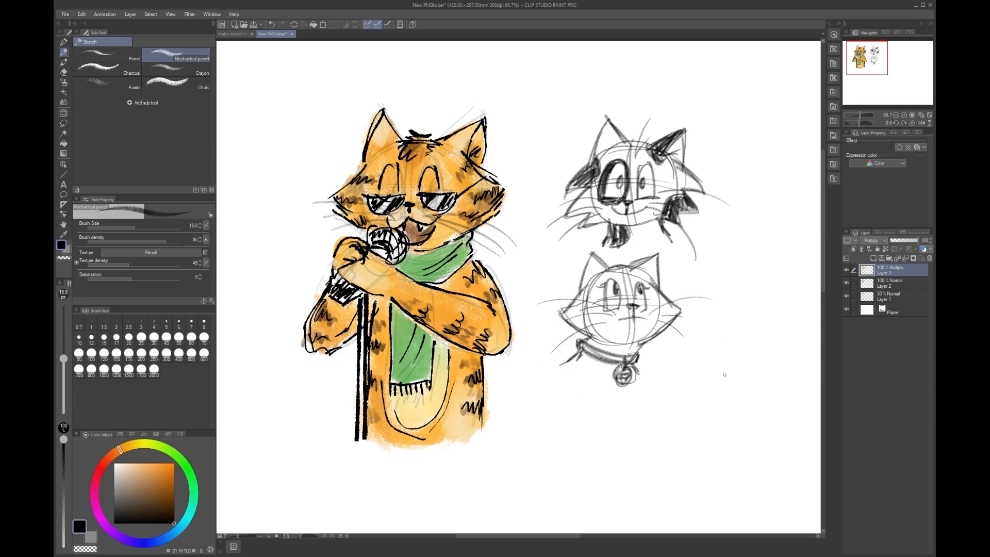
# Step: Sketch a third head with guidelines, pointed cheeks and ears in the empty area below the coloured cat
pyautogui.scroll(-2, 724, 437)
pyautogui.moveTo(735, 381); pyautogui.dragTo(630, 284)
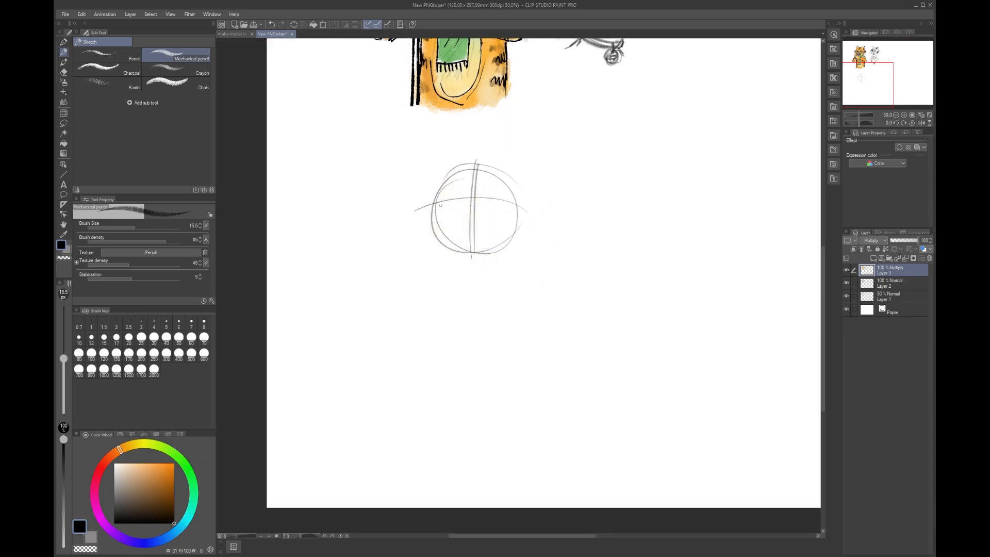
pyautogui.moveTo(436, 188)
pyautogui.mouseDown()
pyautogui.moveTo(411, 213)
pyautogui.moveTo(444, 248)
pyautogui.mouseUp()
pyautogui.moveTo(410, 218); pyautogui.dragTo(447, 245)
pyautogui.moveTo(511, 189)
pyautogui.mouseDown()
pyautogui.moveTo(544, 209)
pyautogui.moveTo(518, 240)
pyautogui.moveTo(520, 192)
pyautogui.moveTo(541, 209)
pyautogui.mouseUp()
pyautogui.moveTo(544, 215); pyautogui.dragTo(505, 246)
pyautogui.moveTo(437, 167)
pyautogui.mouseDown()
pyautogui.moveTo(427, 194)
pyautogui.moveTo(456, 144)
pyautogui.moveTo(475, 168)
pyautogui.moveTo(496, 161)
pyautogui.moveTo(524, 192)
pyautogui.mouseUp()
pyautogui.moveTo(527, 148); pyautogui.dragTo(521, 204)
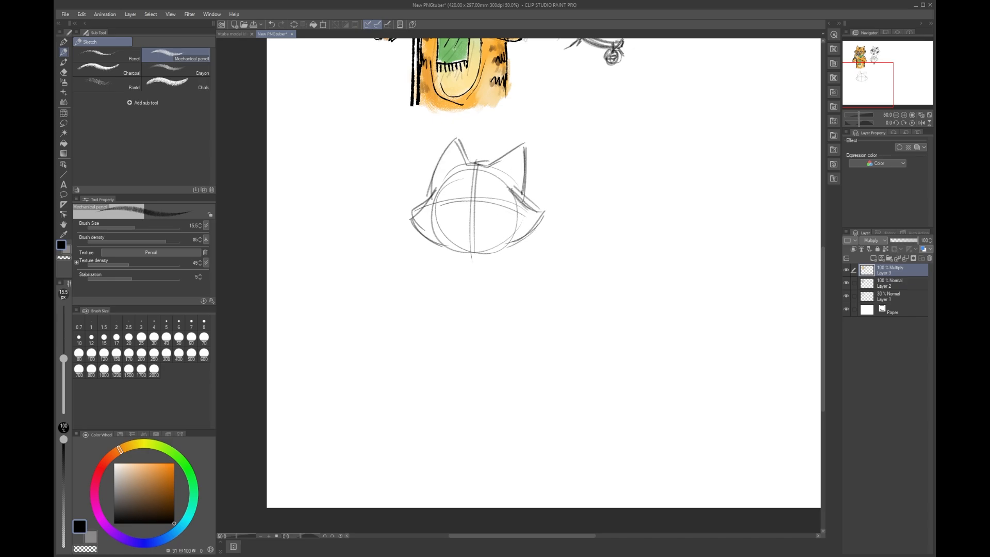
# Step: Reinforce the ear and the pointed cheek outlines of the third head
pyautogui.moveTo(518, 144); pyautogui.dragTo(493, 165)
pyautogui.moveTo(429, 193); pyautogui.dragTo(407, 216)
pyautogui.moveTo(408, 216); pyautogui.dragTo(454, 251)
pyautogui.moveTo(545, 215); pyautogui.dragTo(516, 245)
pyautogui.moveTo(544, 216); pyautogui.dragTo(502, 250)
pyautogui.moveTo(515, 187); pyautogui.dragTo(541, 213)
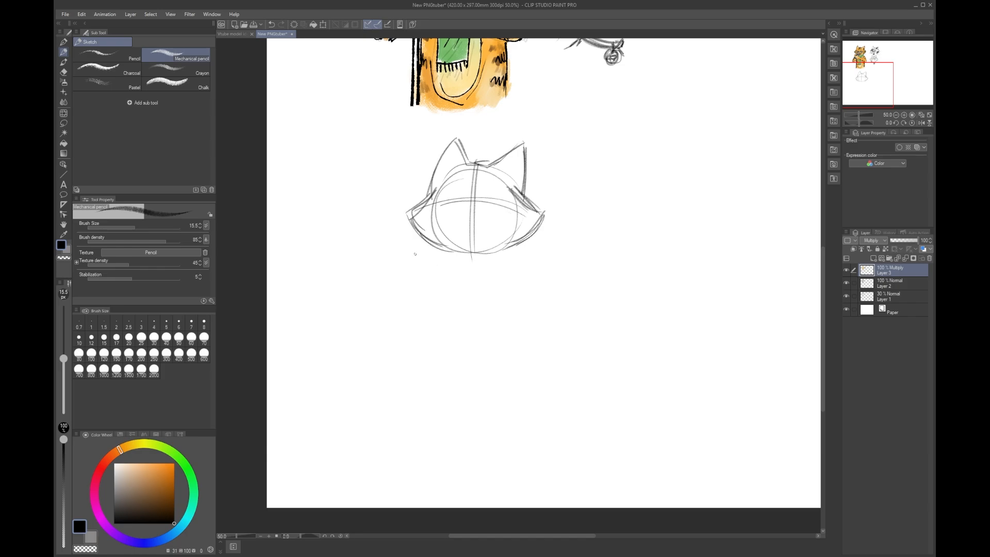
# Step: Sketch a rounded neck shape under the third head and undo the last strokes
pyautogui.moveTo(457, 266)
pyautogui.mouseDown()
pyautogui.moveTo(449, 249)
pyautogui.moveTo(451, 263)
pyautogui.mouseUp()
pyautogui.moveTo(509, 242)
pyautogui.mouseDown()
pyautogui.moveTo(499, 259)
pyautogui.moveTo(468, 260)
pyautogui.moveTo(456, 271)
pyautogui.mouseUp()
pyautogui.moveTo(506, 255); pyautogui.dragTo(457, 269)
pyautogui.moveTo(448, 259); pyautogui.dragTo(439, 292)
pyautogui.hotkey('ctrl', 'z')
pyautogui.hotkey('ctrl', 'z')
pyautogui.moveTo(508, 250); pyautogui.dragTo(428, 330)
pyautogui.moveTo(445, 261)
pyautogui.mouseDown()
pyautogui.moveTo(440, 359)
pyautogui.moveTo(518, 354)
pyautogui.mouseUp()
pyautogui.moveTo(428, 381); pyautogui.dragTo(518, 359)
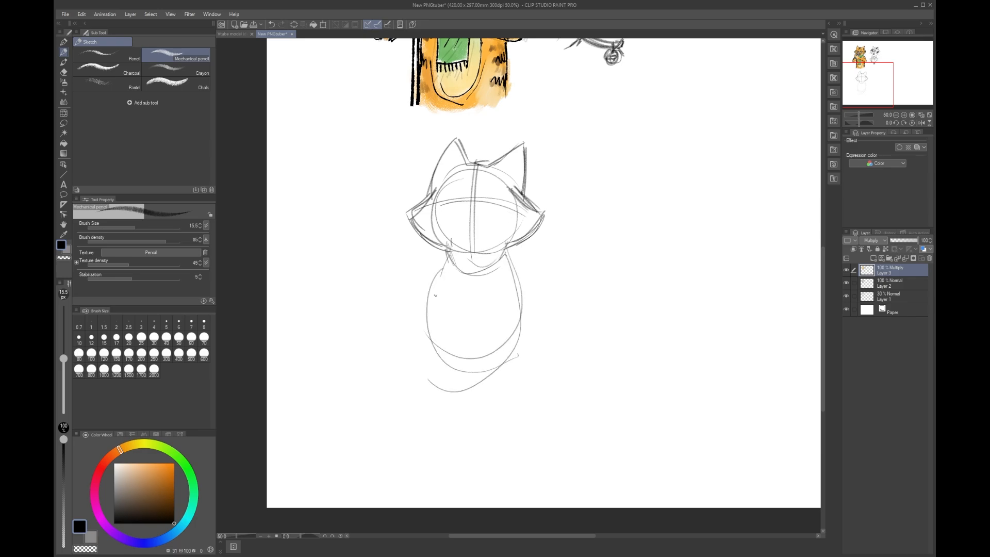
pyautogui.moveTo(446, 263); pyautogui.dragTo(422, 352)
pyautogui.moveTo(439, 341)
pyautogui.mouseDown()
pyautogui.moveTo(457, 390)
pyautogui.moveTo(503, 378)
pyautogui.mouseUp()
pyautogui.moveTo(514, 270); pyautogui.dragTo(521, 330)
pyautogui.hotkey('ctrl', 'z')
pyautogui.hotkey('ctrl', 'z')
pyautogui.hotkey('ctrl', 'z')
pyautogui.hotkey('ctrl', 'z')
pyautogui.hotkey('ctrl', 'z')
pyautogui.hotkey('ctrl', 'z')
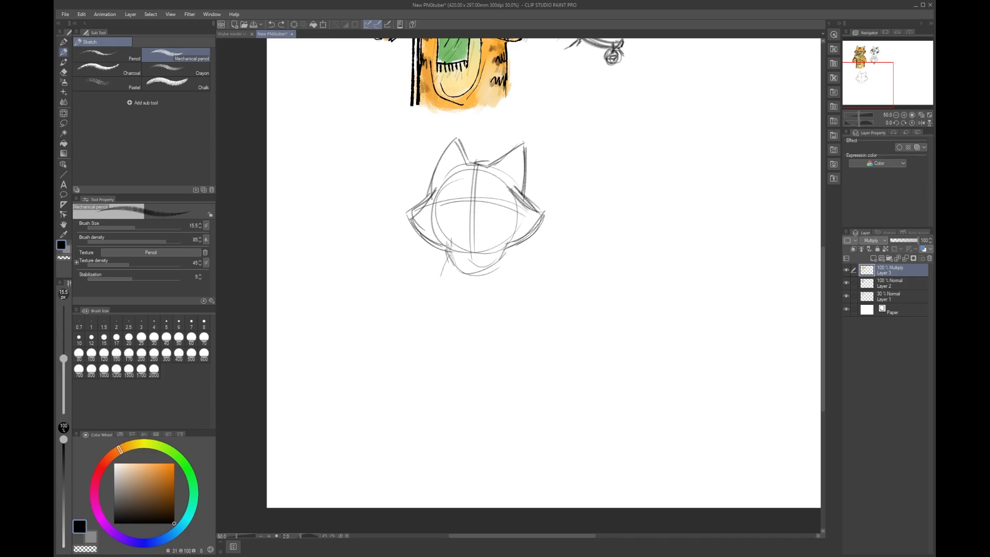
# Step: Sketch a long oval torso under the neck with wider rounded hips overlapping its lower end
pyautogui.moveTo(446, 258)
pyautogui.mouseDown()
pyautogui.moveTo(430, 334)
pyautogui.moveTo(464, 384)
pyautogui.moveTo(503, 364)
pyautogui.mouseUp()
pyautogui.moveTo(508, 257)
pyautogui.mouseDown()
pyautogui.moveTo(520, 330)
pyautogui.moveTo(432, 363)
pyautogui.mouseUp()
pyautogui.moveTo(446, 264); pyautogui.dragTo(424, 356)
pyautogui.moveTo(509, 262)
pyautogui.mouseDown()
pyautogui.moveTo(518, 361)
pyautogui.moveTo(475, 411)
pyautogui.mouseUp()
pyautogui.moveTo(419, 324)
pyautogui.mouseDown()
pyautogui.moveTo(415, 369)
pyautogui.moveTo(515, 413)
pyautogui.mouseUp()
pyautogui.moveTo(516, 333); pyautogui.dragTo(478, 415)
pyautogui.moveTo(421, 349)
pyautogui.mouseDown()
pyautogui.moveTo(417, 375)
pyautogui.moveTo(500, 422)
pyautogui.mouseUp()
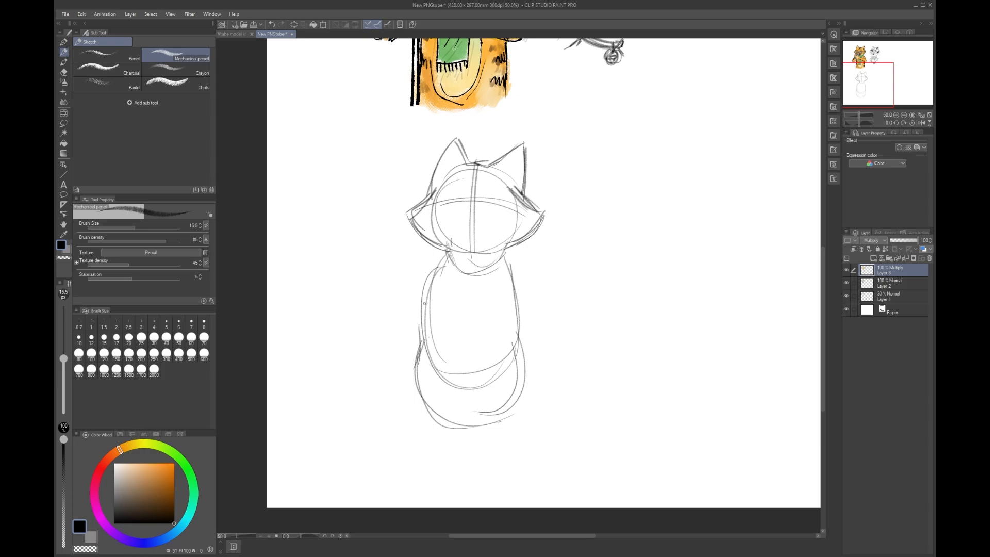
# Step: Sketch the outlines of the legs below the hips
pyautogui.moveTo(420, 393)
pyautogui.mouseDown()
pyautogui.moveTo(454, 482)
pyautogui.moveTo(446, 484)
pyautogui.mouseUp()
pyautogui.moveTo(525, 380)
pyautogui.mouseDown()
pyautogui.moveTo(544, 478)
pyautogui.moveTo(506, 468)
pyautogui.moveTo(490, 425)
pyautogui.moveTo(457, 415)
pyautogui.moveTo(437, 485)
pyautogui.moveTo(471, 428)
pyautogui.moveTo(465, 413)
pyautogui.moveTo(470, 448)
pyautogui.mouseUp()
pyautogui.moveTo(470, 449); pyautogui.dragTo(477, 481)
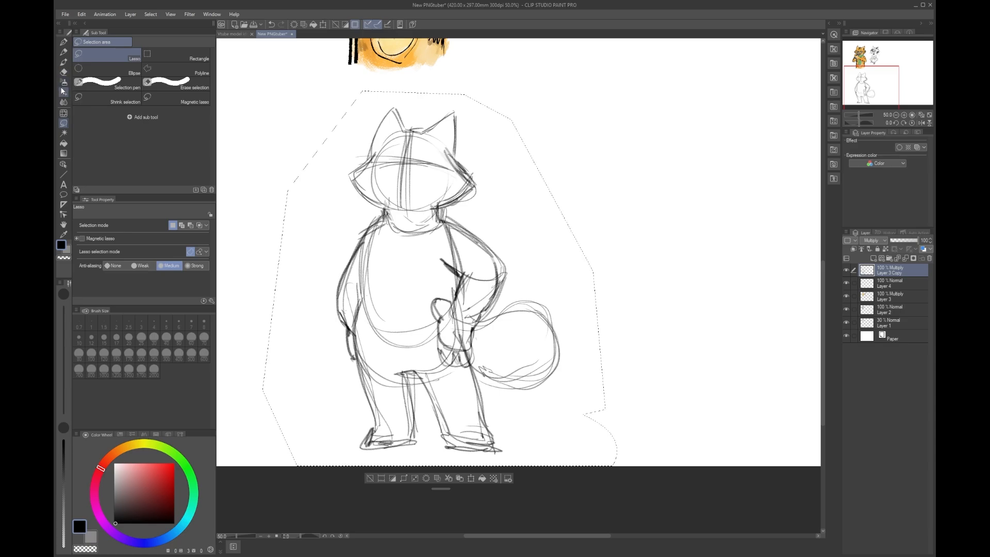
# Step: Scale the selected full-body cat sketch down to about 90 percent, shift it up and to the right, and deselect it
pyautogui.hotkey('ctrl', 't')
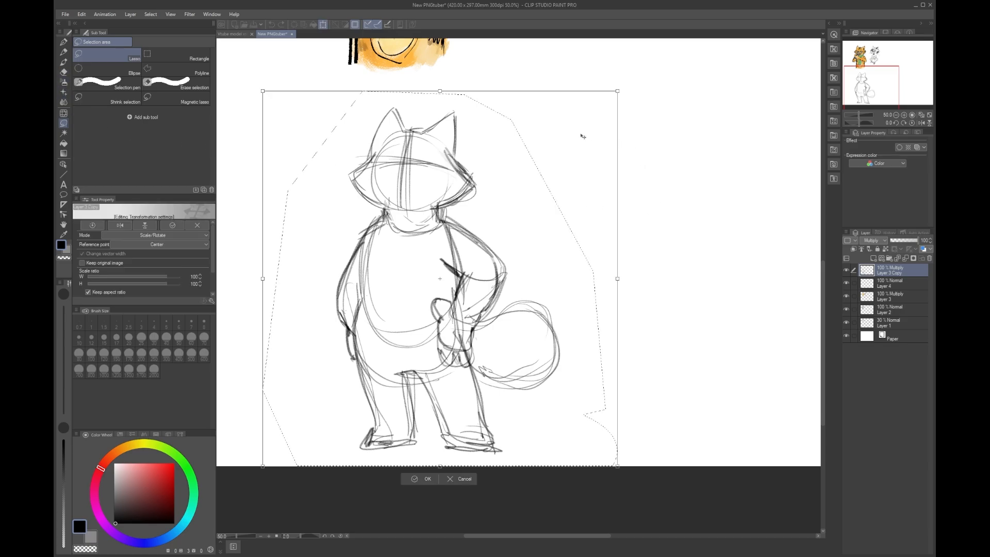
pyautogui.moveTo(621, 284); pyautogui.dragTo(579, 280)
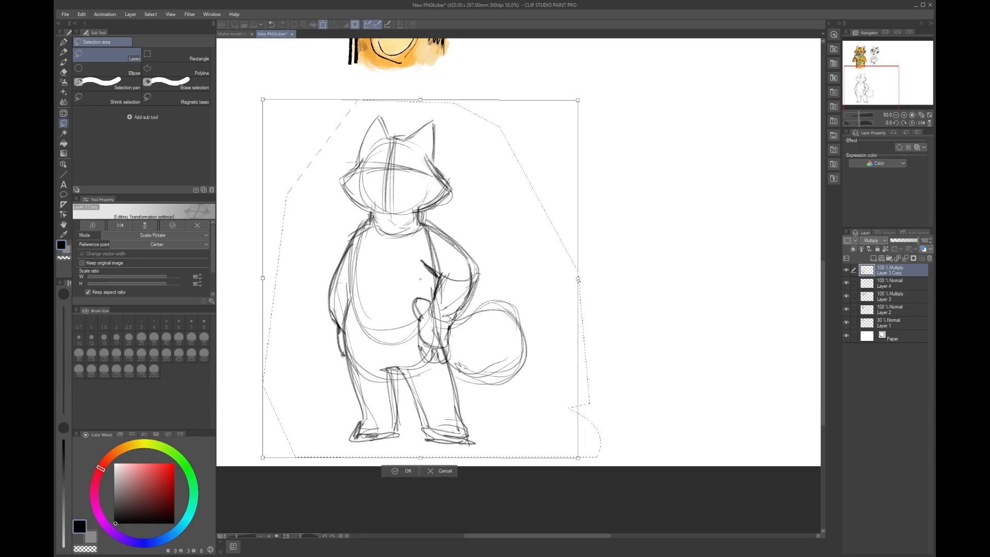
pyautogui.moveTo(579, 279); pyautogui.dragTo(604, 283)
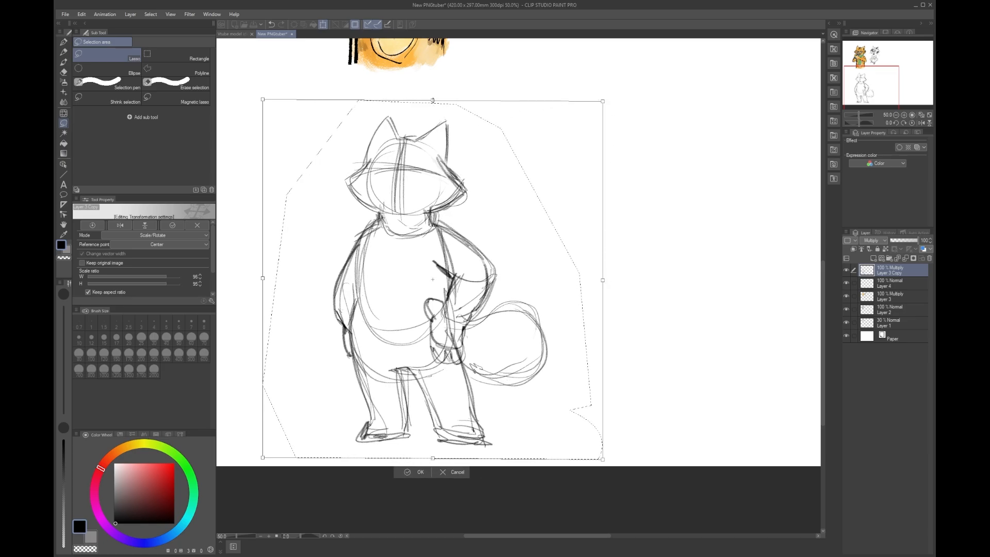
pyautogui.moveTo(603, 101); pyautogui.dragTo(579, 121)
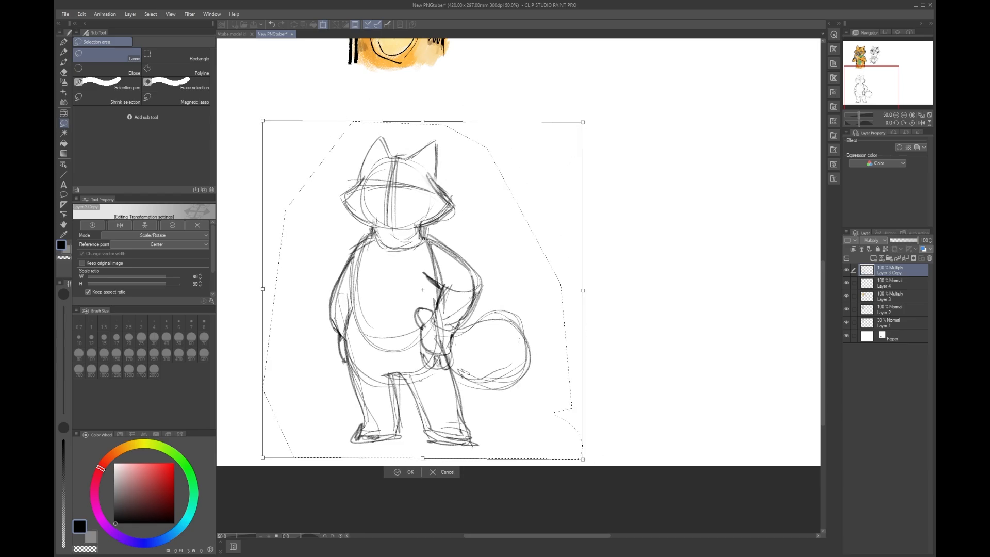
pyautogui.moveTo(426, 238); pyautogui.dragTo(456, 218)
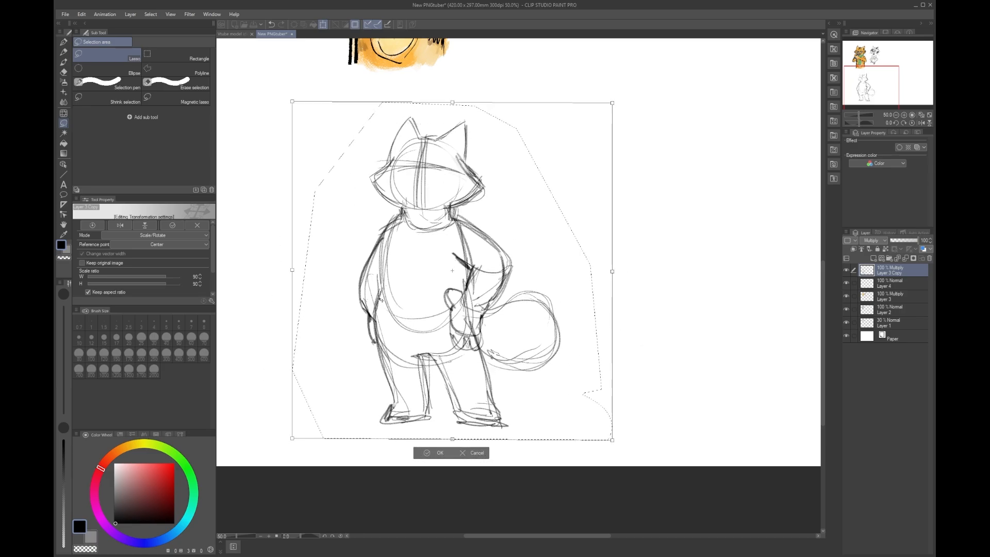
pyautogui.click(431, 454)
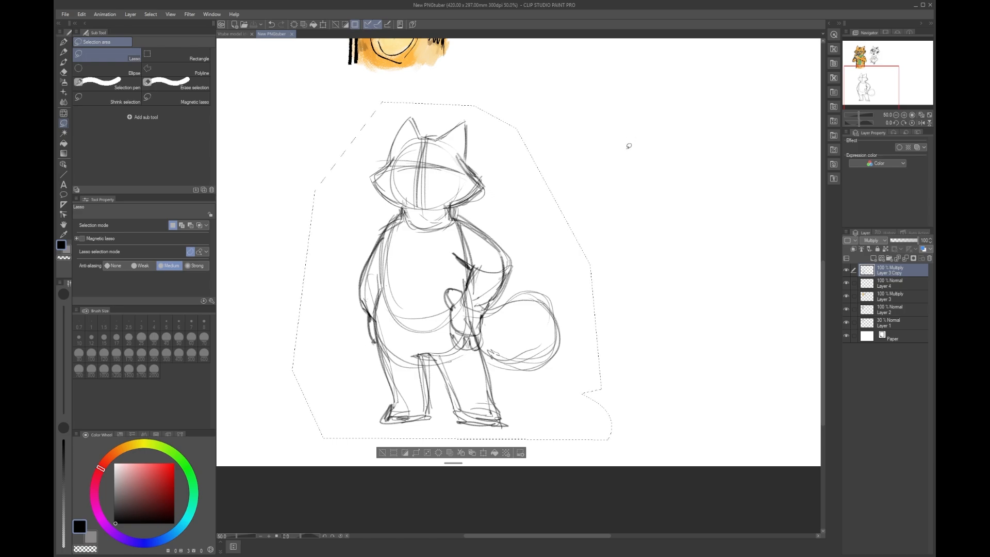
pyautogui.click(382, 452)
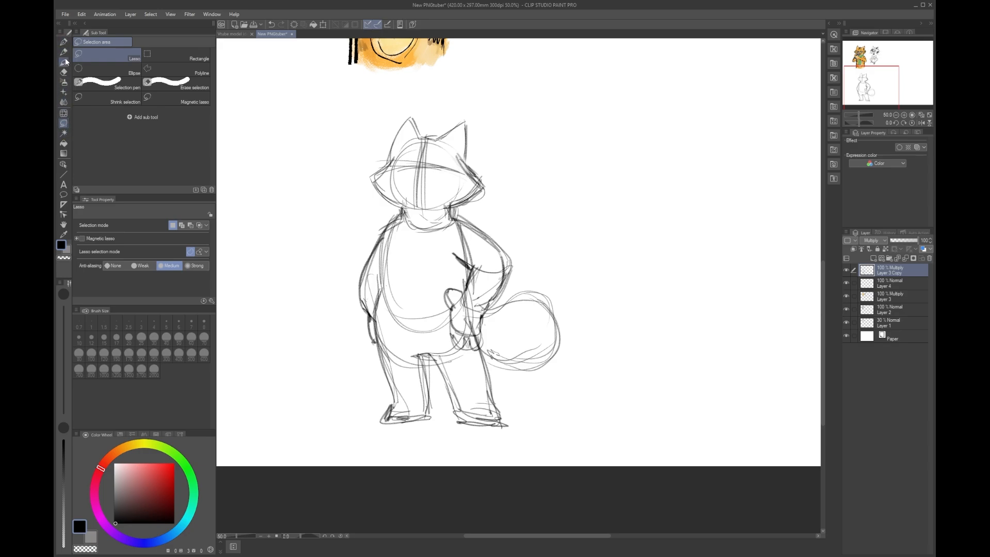
# Step: Rework the full-body cat's lower legs, enlarged feet and crotch lines with the Mechanical pencil
pyautogui.click(64, 52)
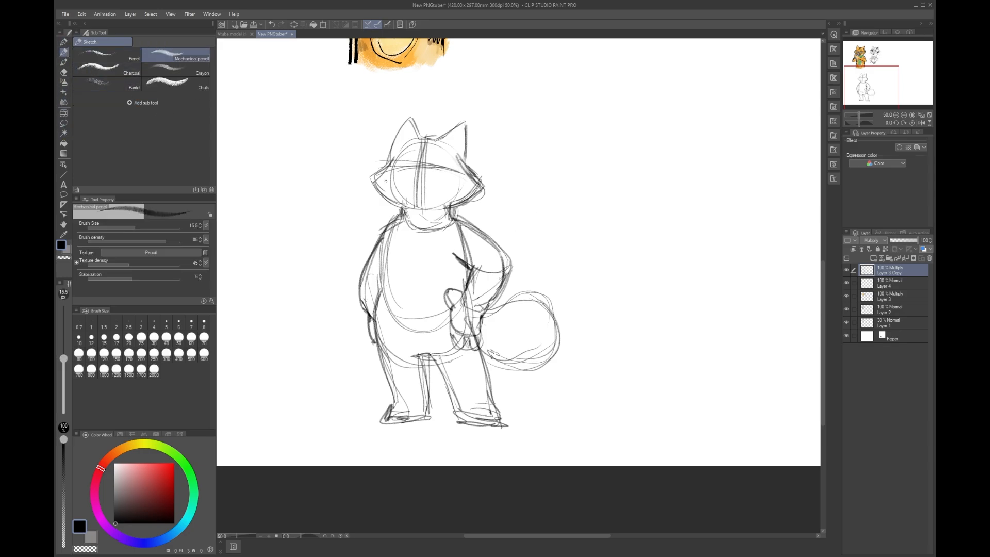
pyautogui.moveTo(391, 170); pyautogui.dragTo(434, 165)
pyautogui.scroll(1, 435, 184)
pyautogui.moveTo(466, 235); pyautogui.dragTo(589, 206)
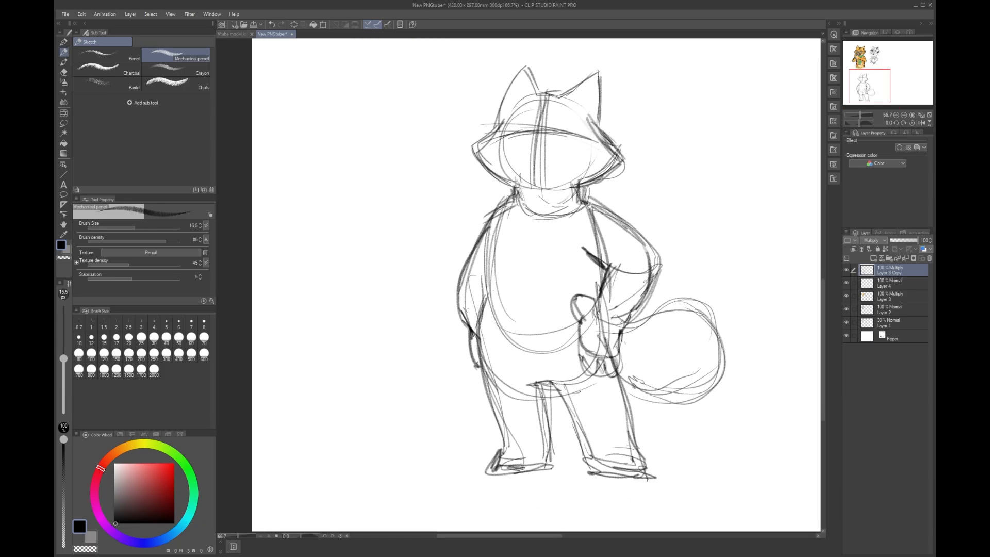
pyautogui.moveTo(477, 359)
pyautogui.mouseDown()
pyautogui.moveTo(501, 464)
pyautogui.moveTo(479, 491)
pyautogui.moveTo(542, 490)
pyautogui.moveTo(544, 476)
pyautogui.moveTo(648, 496)
pyautogui.moveTo(657, 488)
pyautogui.moveTo(608, 364)
pyautogui.mouseUp()
pyautogui.moveTo(542, 385)
pyautogui.mouseDown()
pyautogui.moveTo(547, 413)
pyautogui.moveTo(544, 397)
pyautogui.mouseUp()
pyautogui.moveTo(530, 384); pyautogui.dragTo(564, 388)
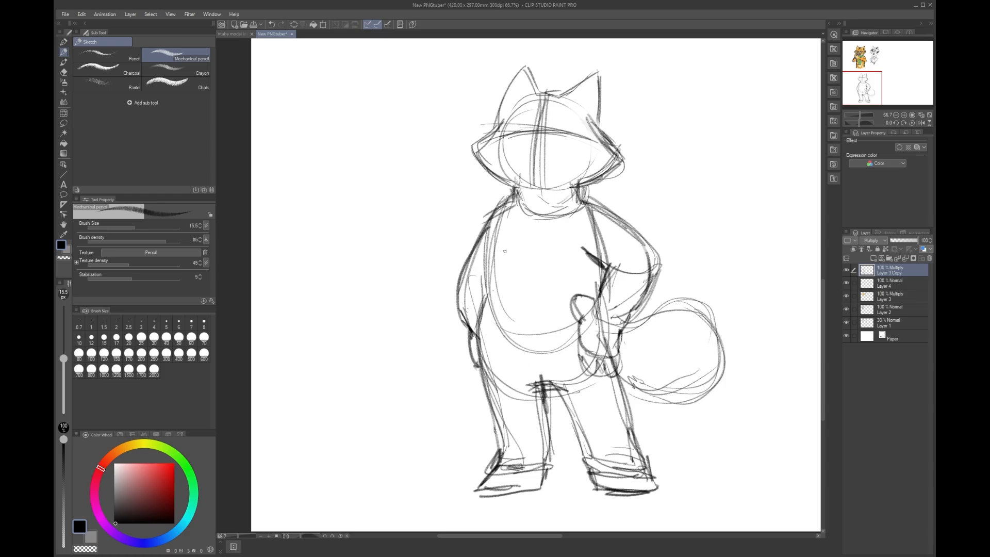
# Step: Redraw the cat's shoulders and arms with a slimmer outline and darken the bent arm and the hand on the hip
pyautogui.moveTo(506, 209)
pyautogui.mouseDown()
pyautogui.moveTo(484, 294)
pyautogui.moveTo(478, 257)
pyautogui.moveTo(497, 247)
pyautogui.mouseUp()
pyautogui.moveTo(579, 194); pyautogui.dragTo(592, 255)
pyautogui.moveTo(507, 204)
pyautogui.mouseDown()
pyautogui.moveTo(486, 345)
pyautogui.moveTo(473, 245)
pyautogui.mouseUp()
pyautogui.moveTo(508, 204); pyautogui.dragTo(485, 228)
pyautogui.moveTo(516, 194)
pyautogui.mouseDown()
pyautogui.moveTo(470, 233)
pyautogui.moveTo(472, 248)
pyautogui.moveTo(480, 221)
pyautogui.moveTo(496, 224)
pyautogui.mouseUp()
pyautogui.moveTo(513, 193)
pyautogui.mouseDown()
pyautogui.moveTo(469, 268)
pyautogui.moveTo(463, 311)
pyautogui.moveTo(472, 320)
pyautogui.mouseUp()
pyautogui.moveTo(582, 189)
pyautogui.mouseDown()
pyautogui.moveTo(639, 249)
pyautogui.moveTo(641, 294)
pyautogui.moveTo(619, 322)
pyautogui.mouseUp()
pyautogui.moveTo(640, 286)
pyautogui.mouseDown()
pyautogui.moveTo(615, 326)
pyautogui.moveTo(631, 304)
pyautogui.mouseUp()
pyautogui.moveTo(662, 263)
pyautogui.mouseDown()
pyautogui.moveTo(646, 228)
pyautogui.moveTo(623, 204)
pyautogui.moveTo(664, 259)
pyautogui.moveTo(656, 298)
pyautogui.moveTo(641, 312)
pyautogui.mouseUp()
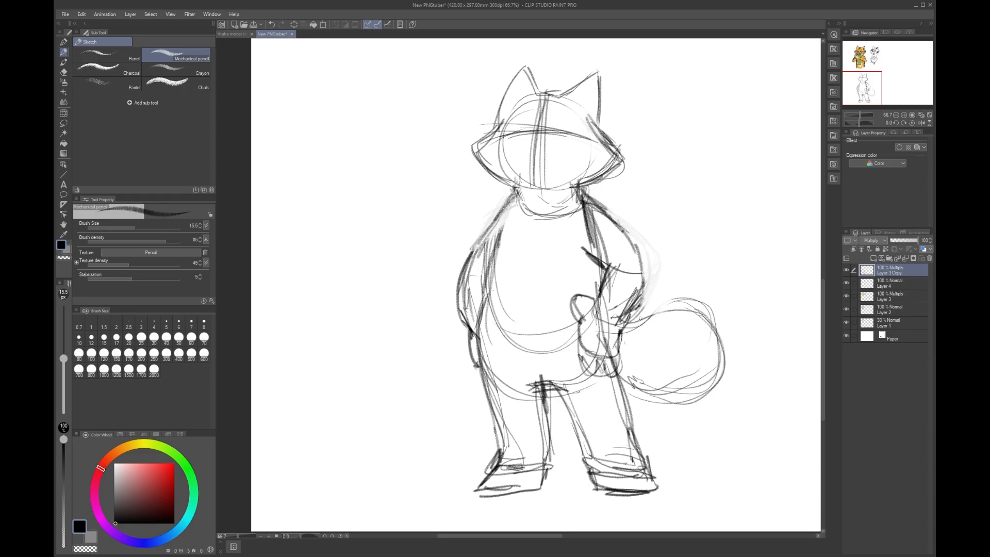
pyautogui.moveTo(580, 247)
pyautogui.mouseDown()
pyautogui.moveTo(601, 273)
pyautogui.moveTo(596, 298)
pyautogui.mouseUp()
pyautogui.moveTo(611, 209)
pyautogui.mouseDown()
pyautogui.moveTo(644, 268)
pyautogui.moveTo(642, 287)
pyautogui.moveTo(617, 353)
pyautogui.moveTo(593, 363)
pyautogui.moveTo(580, 349)
pyautogui.moveTo(611, 356)
pyautogui.moveTo(624, 330)
pyautogui.mouseUp()
# Step: Try a wider tail outline with a curved inner marking, and undo those strokes
pyautogui.moveTo(616, 316)
pyautogui.mouseDown()
pyautogui.moveTo(721, 315)
pyautogui.moveTo(721, 355)
pyautogui.moveTo(726, 335)
pyautogui.moveTo(693, 369)
pyautogui.mouseUp()
pyautogui.moveTo(638, 314)
pyautogui.mouseDown()
pyautogui.moveTo(704, 309)
pyautogui.moveTo(747, 320)
pyautogui.moveTo(735, 373)
pyautogui.moveTo(621, 357)
pyautogui.moveTo(640, 356)
pyautogui.mouseUp()
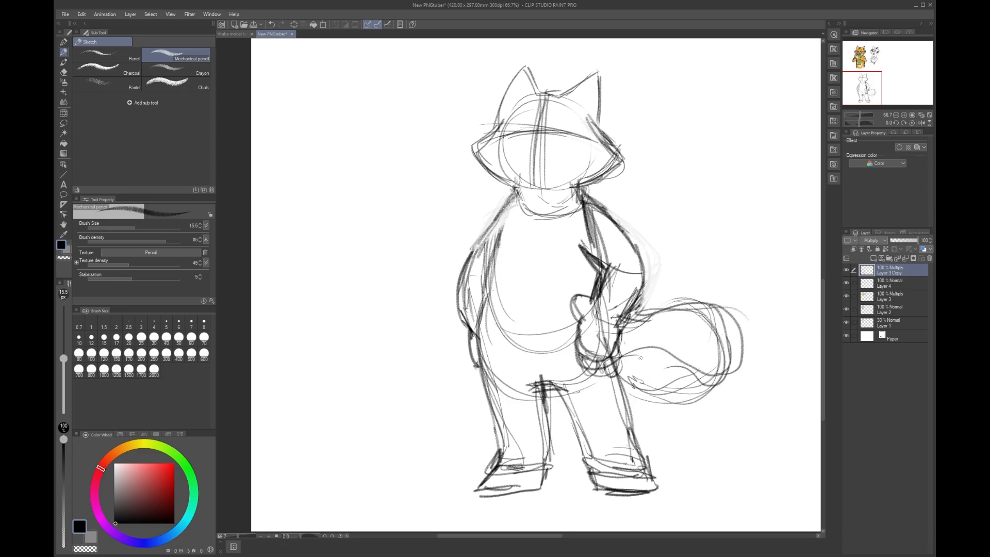
pyautogui.hotkey('ctrl', 'z')
pyautogui.hotkey('ctrl', 'z')
pyautogui.hotkey('ctrl', 'z')
pyautogui.hotkey('ctrl', 'z')
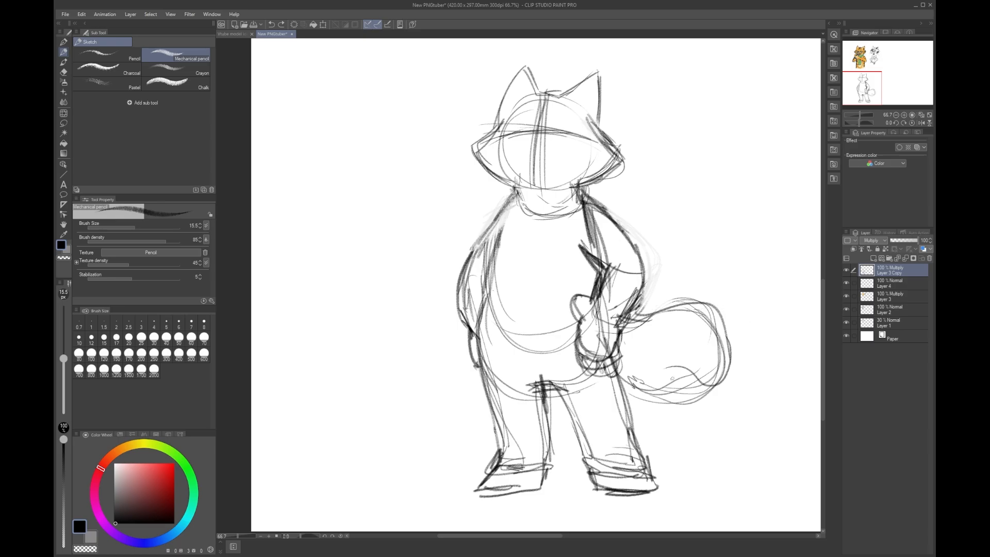
# Step: Reinforce the tail's rounded outline and extend the lines along the soles of both feet
pyautogui.moveTo(642, 313); pyautogui.dragTo(728, 377)
pyautogui.moveTo(595, 407); pyautogui.dragTo(730, 386)
pyautogui.moveTo(463, 493); pyautogui.dragTo(523, 490)
pyautogui.moveTo(473, 501)
pyautogui.mouseDown()
pyautogui.moveTo(679, 483)
pyautogui.moveTo(648, 466)
pyautogui.mouseUp()
pyautogui.moveTo(645, 462); pyautogui.dragTo(655, 476)
# Step: Sketch a curved collar line at the neck and a vertical centre line down the torso in black
pyautogui.moveTo(493, 224)
pyautogui.mouseDown()
pyautogui.moveTo(516, 199)
pyautogui.moveTo(517, 212)
pyautogui.moveTo(579, 194)
pyautogui.mouseUp()
pyautogui.moveTo(507, 202); pyautogui.dragTo(532, 227)
pyautogui.moveTo(531, 227)
pyautogui.mouseDown()
pyautogui.moveTo(571, 214)
pyautogui.moveTo(519, 300)
pyautogui.mouseUp()
pyautogui.keyDown('alt'); pyautogui.click(526, 246); pyautogui.keyUp('alt')
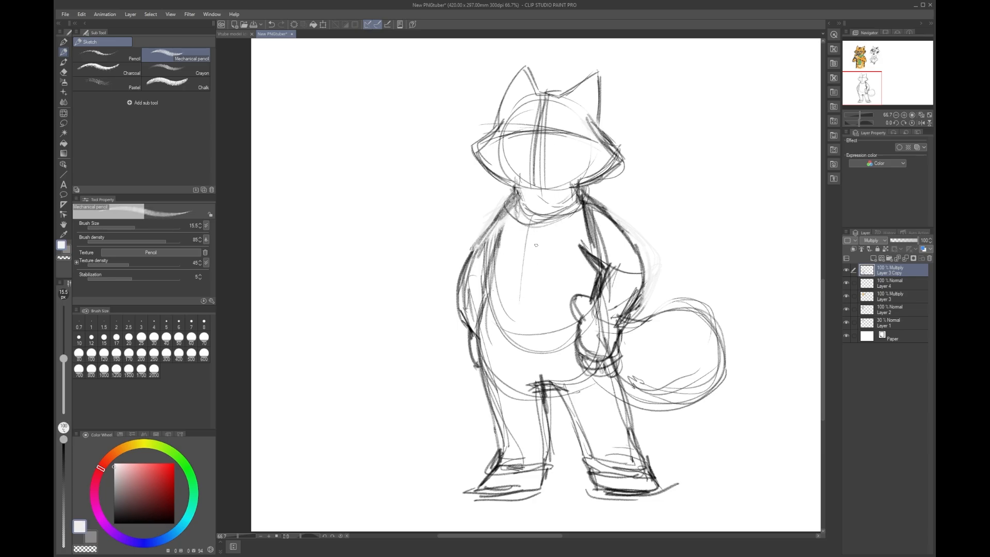
pyautogui.click(113, 523)
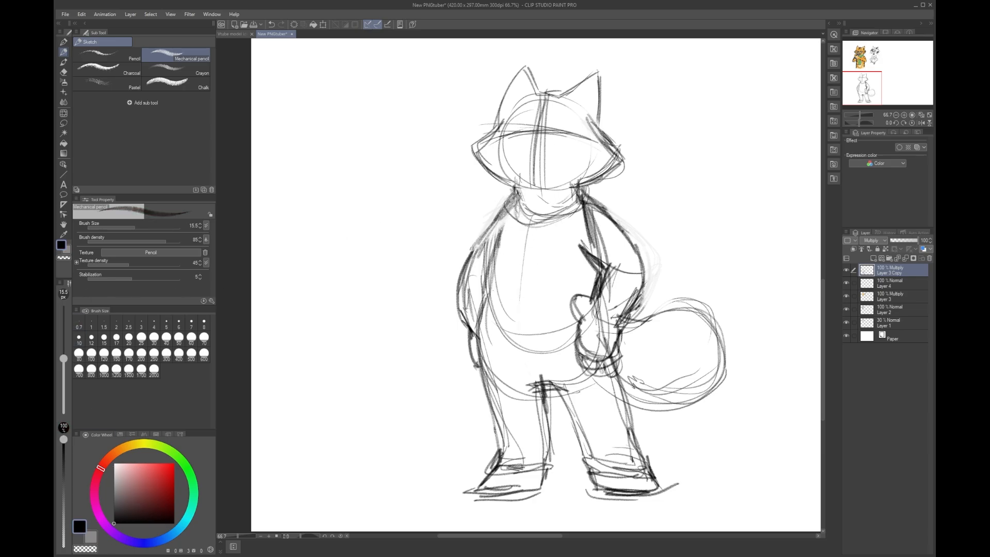
pyautogui.moveTo(521, 217)
pyautogui.mouseDown()
pyautogui.moveTo(542, 389)
pyautogui.moveTo(528, 277)
pyautogui.moveTo(539, 105)
pyautogui.moveTo(535, 200)
pyautogui.mouseUp()
# Step: Sketch the full-body cat's face with two large eyes, a round muzzle, a nose and a smiling mouth
pyautogui.moveTo(539, 135)
pyautogui.mouseDown()
pyautogui.moveTo(511, 153)
pyautogui.moveTo(531, 148)
pyautogui.moveTo(514, 171)
pyautogui.moveTo(547, 134)
pyautogui.mouseUp()
pyautogui.moveTo(556, 139)
pyautogui.mouseDown()
pyautogui.moveTo(533, 183)
pyautogui.moveTo(563, 169)
pyautogui.moveTo(561, 180)
pyautogui.moveTo(548, 136)
pyautogui.moveTo(531, 136)
pyautogui.moveTo(563, 115)
pyautogui.moveTo(570, 123)
pyautogui.moveTo(548, 111)
pyautogui.moveTo(573, 132)
pyautogui.moveTo(551, 133)
pyautogui.moveTo(545, 118)
pyautogui.moveTo(561, 117)
pyautogui.moveTo(577, 138)
pyautogui.mouseUp()
pyautogui.moveTo(510, 133)
pyautogui.mouseDown()
pyautogui.moveTo(567, 114)
pyautogui.moveTo(543, 137)
pyautogui.mouseUp()
pyautogui.moveTo(540, 138); pyautogui.dragTo(533, 156)
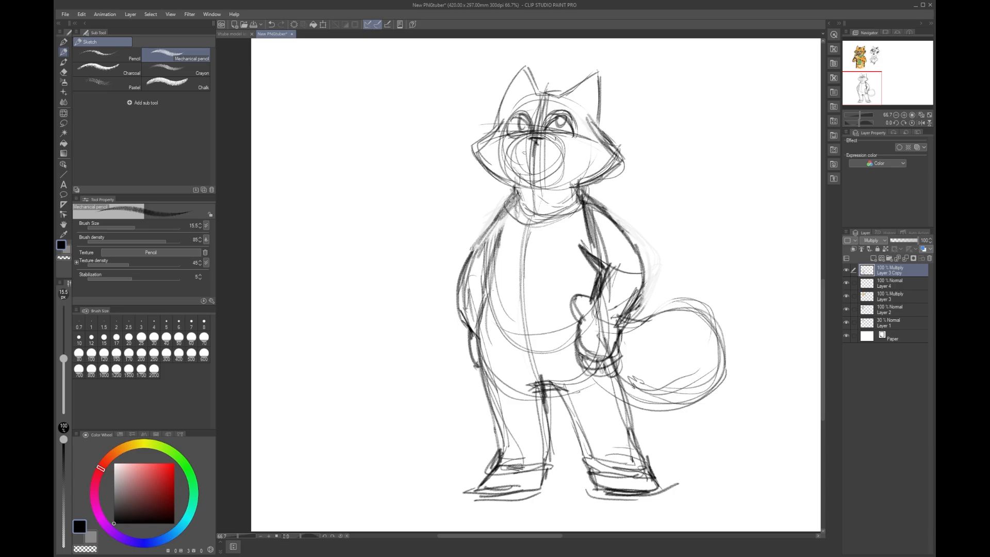
pyautogui.moveTo(535, 153)
pyautogui.mouseDown()
pyautogui.moveTo(538, 161)
pyautogui.moveTo(563, 150)
pyautogui.moveTo(515, 158)
pyautogui.moveTo(561, 161)
pyautogui.mouseUp()
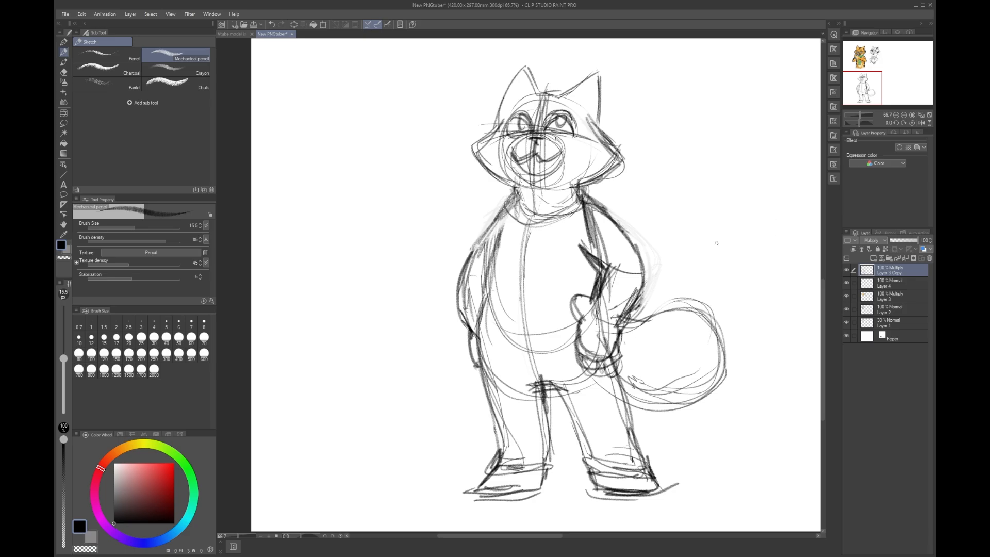
pyautogui.moveTo(672, 248); pyautogui.dragTo(651, 259)
pyautogui.scroll(-2, 635, 217)
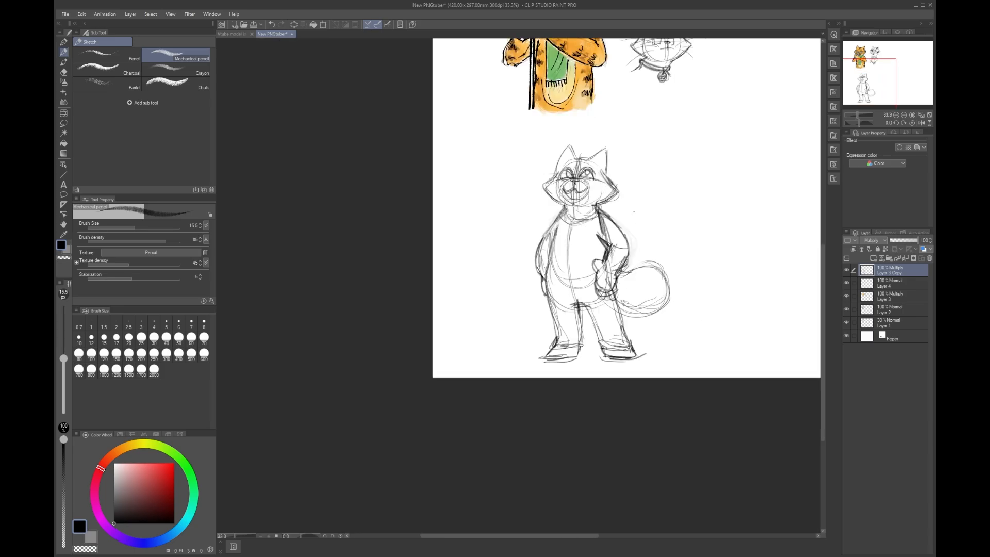
pyautogui.moveTo(680, 221); pyautogui.dragTo(563, 308)
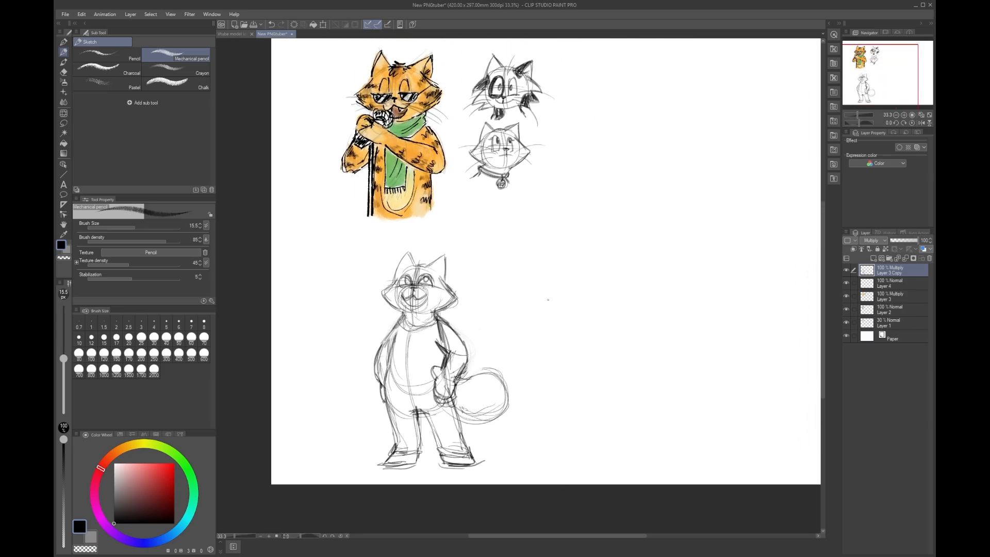
pyautogui.moveTo(441, 416); pyautogui.dragTo(529, 345)
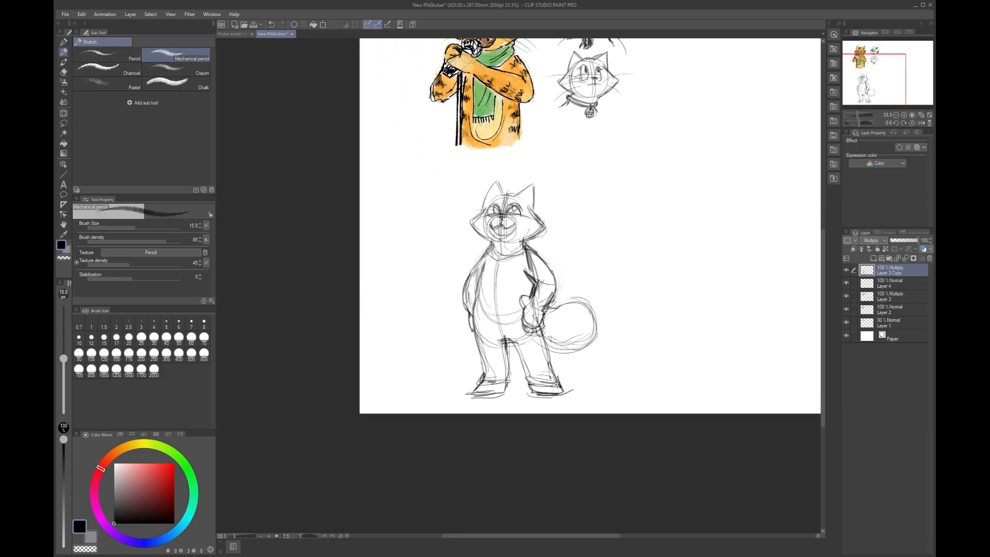
pyautogui.scroll(2, 523, 255)
pyautogui.scroll(-1, 516, 257)
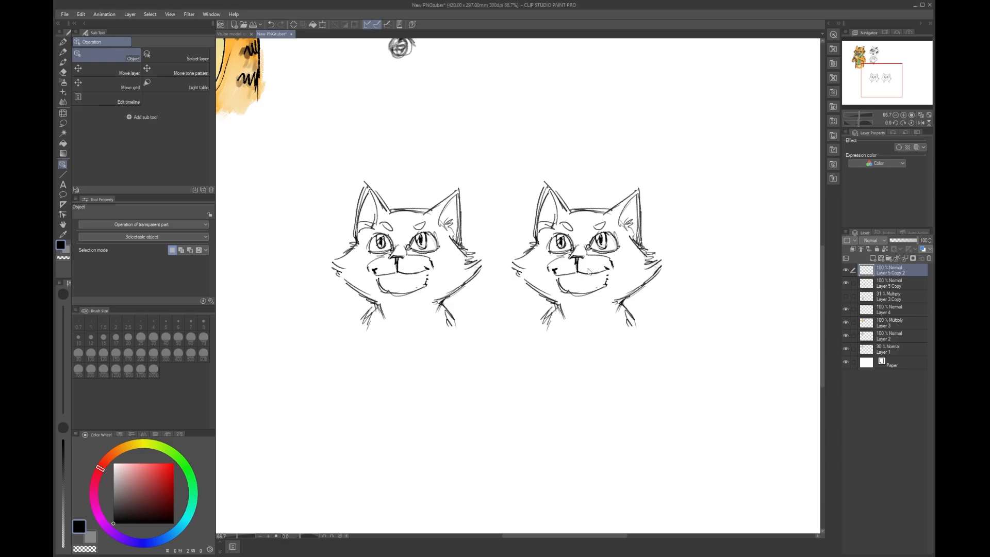
# Step: Erase the pointed cheek fur on both sides of the duplicated cat head, using the Crayon brush
pyautogui.scroll(2, 607, 249)
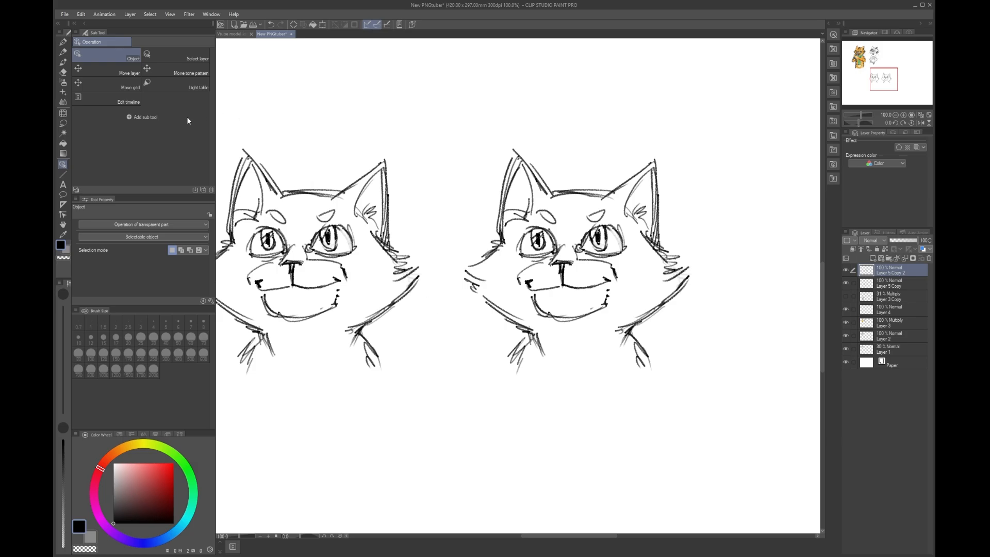
pyautogui.click(63, 61)
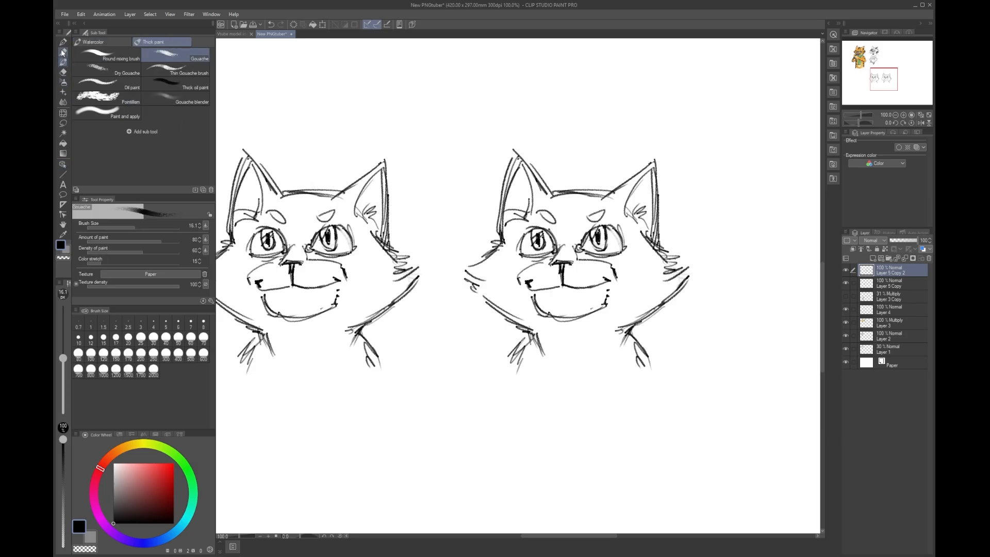
pyautogui.click(62, 52)
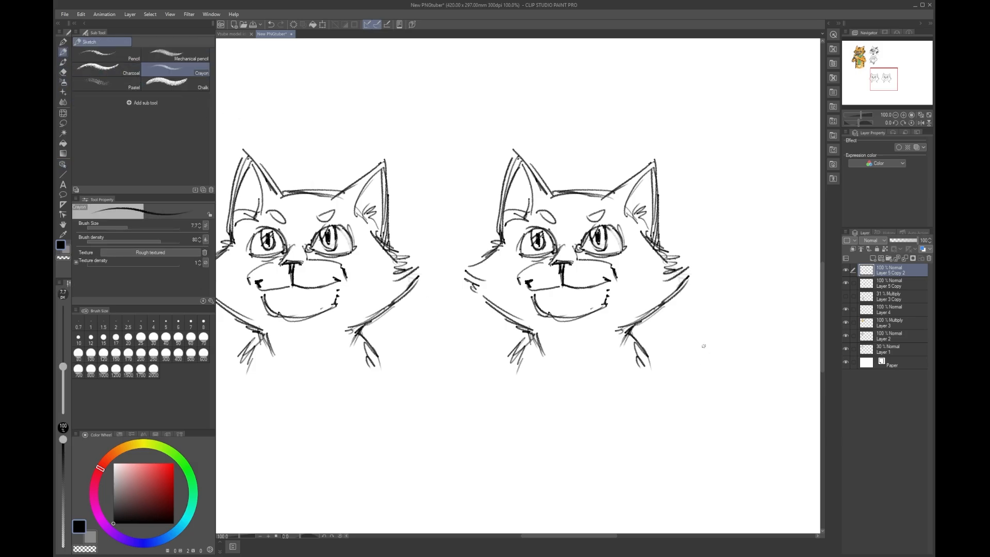
pyautogui.moveTo(496, 249)
pyautogui.mouseDown()
pyautogui.moveTo(470, 280)
pyautogui.moveTo(475, 272)
pyautogui.moveTo(495, 286)
pyautogui.moveTo(463, 278)
pyautogui.moveTo(505, 307)
pyautogui.moveTo(463, 263)
pyautogui.mouseUp()
pyautogui.moveTo(485, 298)
pyautogui.mouseDown()
pyautogui.moveTo(530, 332)
pyautogui.moveTo(526, 325)
pyautogui.mouseUp()
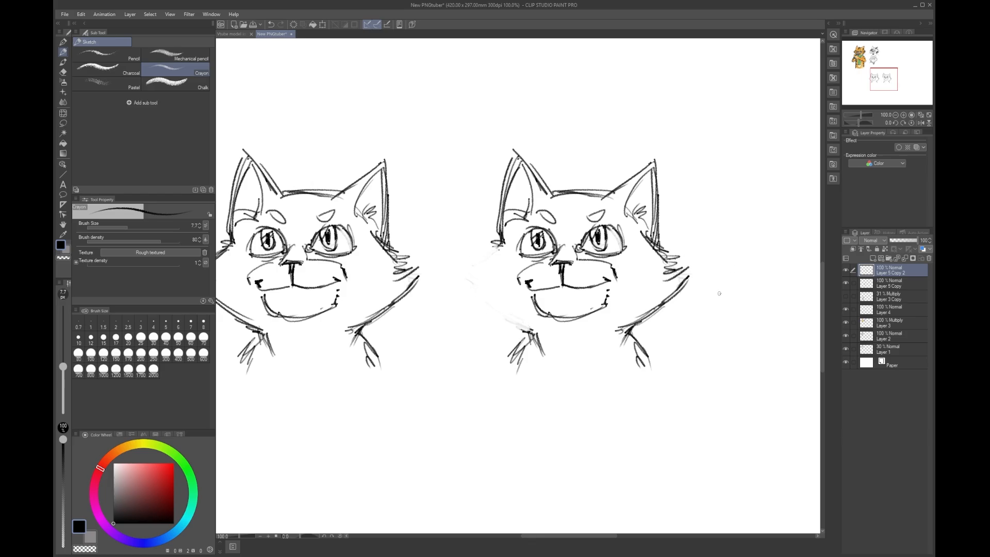
pyautogui.moveTo(689, 281)
pyautogui.mouseDown()
pyautogui.moveTo(683, 259)
pyautogui.moveTo(642, 272)
pyautogui.moveTo(651, 245)
pyautogui.moveTo(665, 254)
pyautogui.moveTo(644, 250)
pyautogui.moveTo(689, 258)
pyautogui.moveTo(669, 281)
pyautogui.moveTo(701, 266)
pyautogui.moveTo(665, 302)
pyautogui.mouseUp()
pyautogui.moveTo(666, 261)
pyautogui.mouseDown()
pyautogui.moveTo(649, 235)
pyautogui.moveTo(660, 242)
pyautogui.mouseUp()
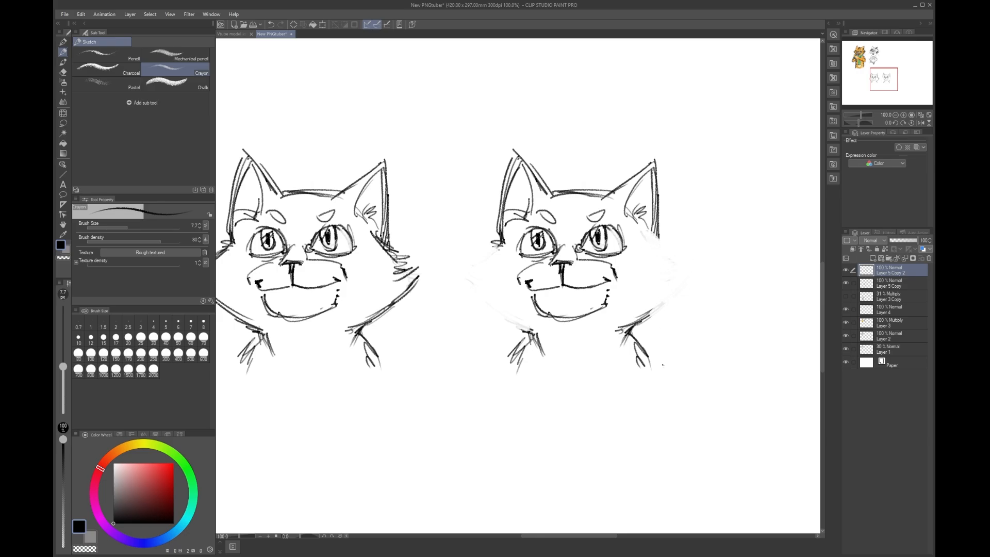
# Step: Sketch a rounded cheek outline on the left side of the duplicated head
pyautogui.moveTo(502, 238); pyautogui.dragTo(482, 286)
pyautogui.moveTo(500, 233)
pyautogui.mouseDown()
pyautogui.moveTo(488, 245)
pyautogui.moveTo(513, 316)
pyautogui.mouseUp()
pyautogui.moveTo(478, 263); pyautogui.dragTo(523, 329)
pyautogui.moveTo(483, 283); pyautogui.dragTo(525, 333)
pyautogui.moveTo(488, 243); pyautogui.dragTo(526, 333)
# Step: Sketch a matching rounded cheek on the right side of the duplicated head and undo the last strokes
pyautogui.moveTo(649, 230); pyautogui.dragTo(665, 302)
pyautogui.moveTo(666, 247); pyautogui.dragTo(625, 320)
pyautogui.moveTo(667, 277); pyautogui.dragTo(627, 329)
pyautogui.moveTo(654, 220)
pyautogui.mouseDown()
pyautogui.moveTo(638, 327)
pyautogui.moveTo(648, 328)
pyautogui.mouseUp()
pyautogui.moveTo(653, 326); pyautogui.dragTo(631, 335)
pyautogui.moveTo(660, 248); pyautogui.dragTo(645, 326)
pyautogui.hotkey('ctrl', 'z')
pyautogui.hotkey('ctrl', 'z')
pyautogui.hotkey('ctrl', 'z')
pyautogui.hotkey('ctrl', 'z')
pyautogui.hotkey('ctrl', 'z')
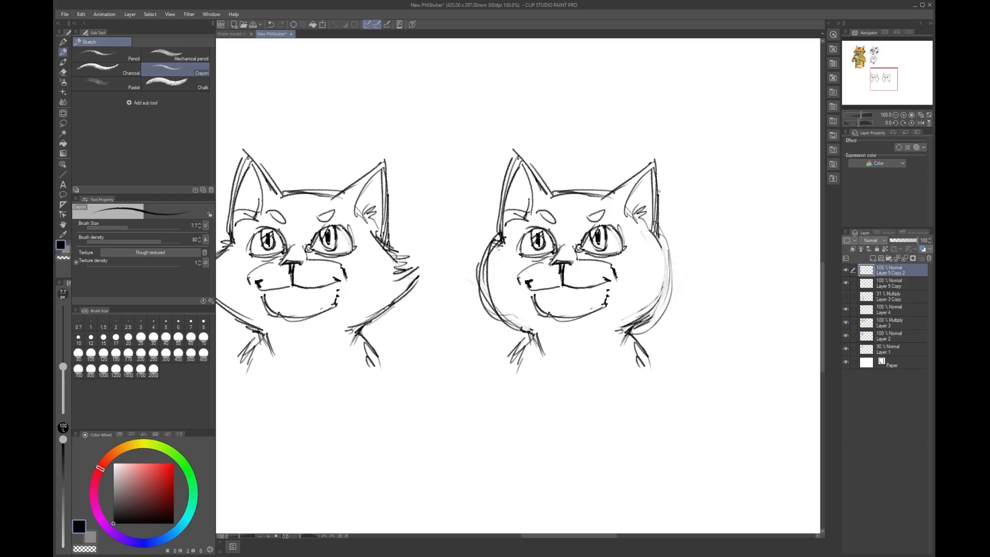
# Step: Strengthen both rounded cheek outlines of the duplicated head, and erase them again
pyautogui.moveTo(655, 232)
pyautogui.mouseDown()
pyautogui.moveTo(671, 279)
pyautogui.moveTo(625, 324)
pyautogui.mouseUp()
pyautogui.moveTo(661, 293)
pyautogui.mouseDown()
pyautogui.moveTo(615, 329)
pyautogui.moveTo(643, 352)
pyautogui.mouseUp()
pyautogui.moveTo(498, 241); pyautogui.dragTo(532, 336)
pyautogui.moveTo(490, 296); pyautogui.dragTo(528, 336)
pyautogui.moveTo(496, 262); pyautogui.dragTo(481, 310)
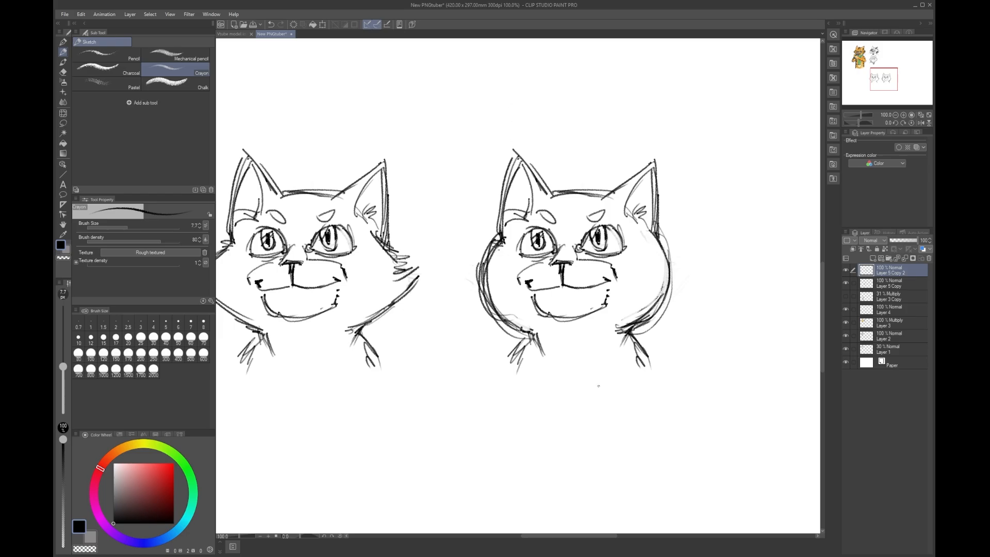
pyautogui.moveTo(504, 247)
pyautogui.mouseDown()
pyautogui.moveTo(493, 238)
pyautogui.moveTo(483, 297)
pyautogui.moveTo(489, 314)
pyautogui.moveTo(491, 288)
pyautogui.moveTo(487, 305)
pyautogui.moveTo(526, 332)
pyautogui.moveTo(493, 323)
pyautogui.moveTo(516, 336)
pyautogui.moveTo(491, 310)
pyautogui.mouseUp()
pyautogui.moveTo(632, 331)
pyautogui.mouseDown()
pyautogui.moveTo(642, 322)
pyautogui.moveTo(641, 332)
pyautogui.moveTo(670, 286)
pyautogui.moveTo(658, 239)
pyautogui.moveTo(655, 309)
pyautogui.mouseUp()
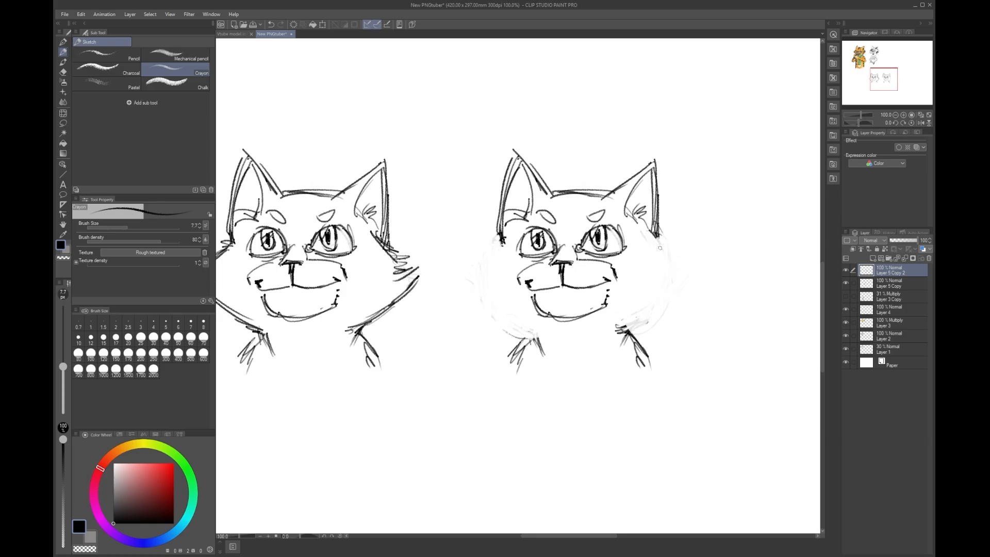
# Step: Draw slightly narrower rounded cheeks on both sides of the duplicated head, running from the ears to the neck
pyautogui.moveTo(505, 233)
pyautogui.mouseDown()
pyautogui.moveTo(493, 249)
pyautogui.moveTo(505, 328)
pyautogui.moveTo(531, 337)
pyautogui.mouseUp()
pyautogui.moveTo(488, 271)
pyautogui.mouseDown()
pyautogui.moveTo(536, 340)
pyautogui.moveTo(513, 319)
pyautogui.mouseUp()
pyautogui.moveTo(494, 260); pyautogui.dragTo(496, 287)
pyautogui.moveTo(654, 235); pyautogui.dragTo(632, 321)
pyautogui.moveTo(667, 281); pyautogui.dragTo(626, 327)
pyautogui.moveTo(660, 246)
pyautogui.mouseDown()
pyautogui.moveTo(624, 330)
pyautogui.moveTo(655, 307)
pyautogui.mouseUp()
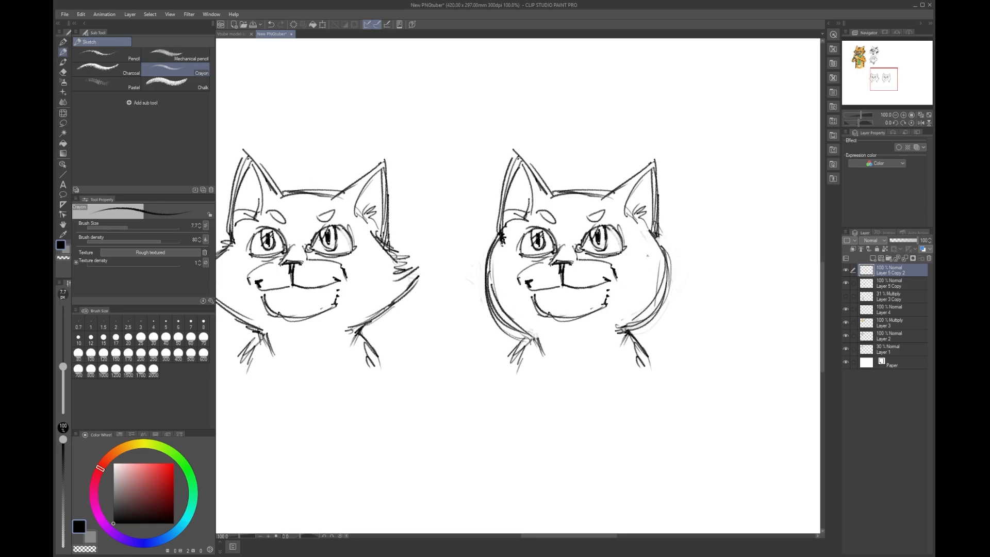
# Step: Try heavier strokes along the lower right cheek of the rounded head, and undo them
pyautogui.scroll(1, 613, 329)
pyautogui.scroll(-3, 609, 329)
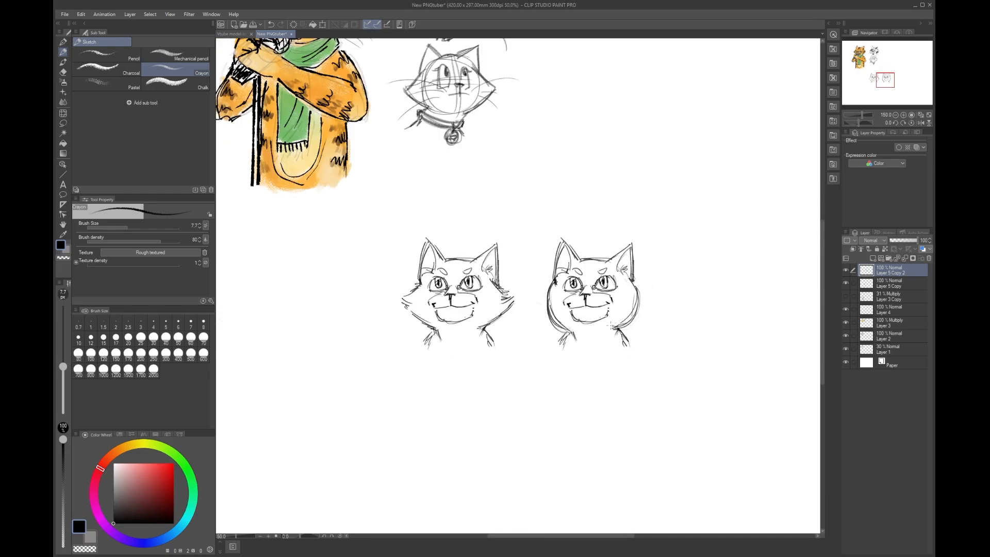
pyautogui.scroll(2, 614, 329)
pyautogui.moveTo(653, 312); pyautogui.dragTo(631, 328)
pyautogui.moveTo(636, 323); pyautogui.dragTo(620, 335)
pyautogui.moveTo(660, 277); pyautogui.dragTo(623, 331)
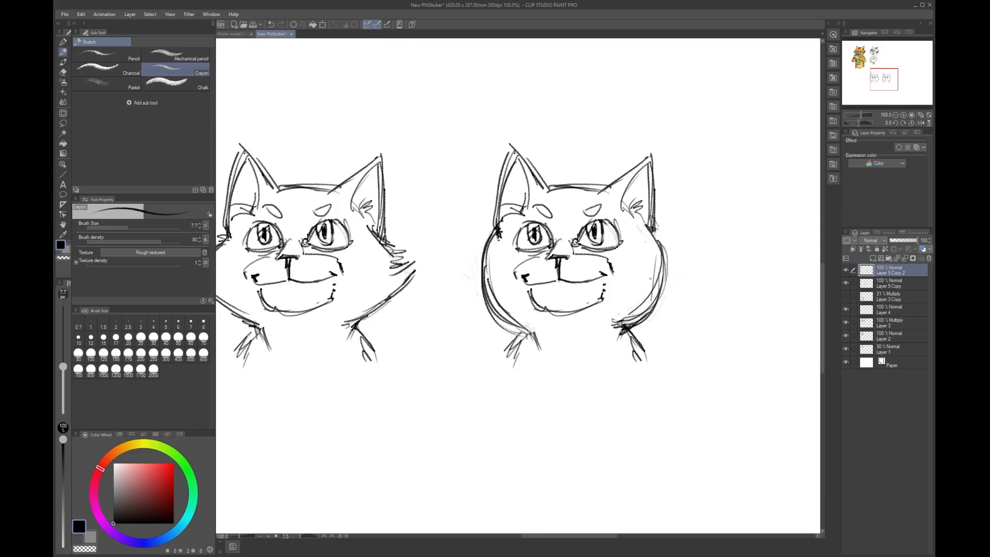
pyautogui.hotkey('ctrl', 'z')
pyautogui.hotkey('ctrl', 'z')
pyautogui.hotkey('ctrl', 'z')
pyautogui.hotkey('ctrl', 'z')
# Step: Refine the lower left cheek outline of the rounded head where it meets the neck
pyautogui.moveTo(513, 332)
pyautogui.mouseDown()
pyautogui.moveTo(487, 306)
pyautogui.moveTo(495, 315)
pyautogui.mouseUp()
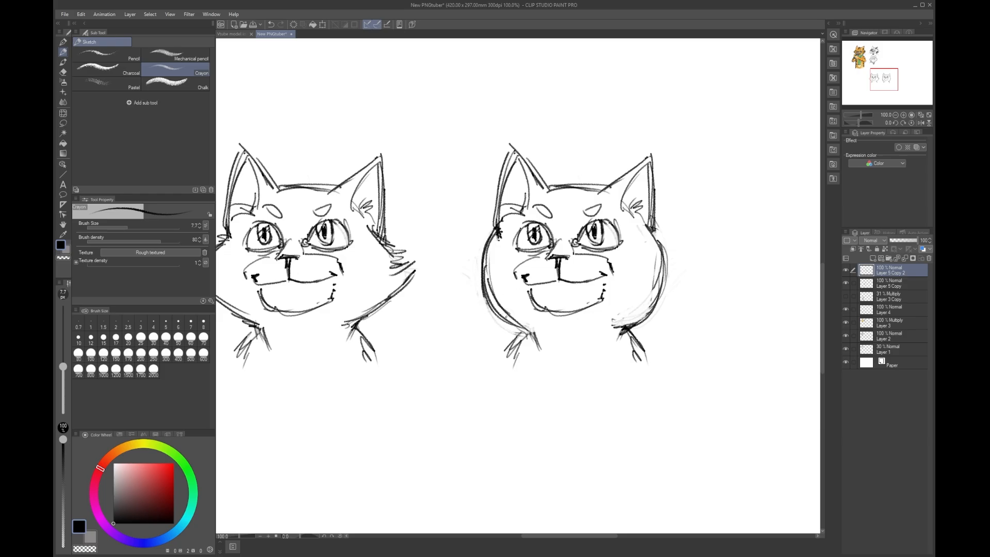
pyautogui.scroll(-2, 572, 397)
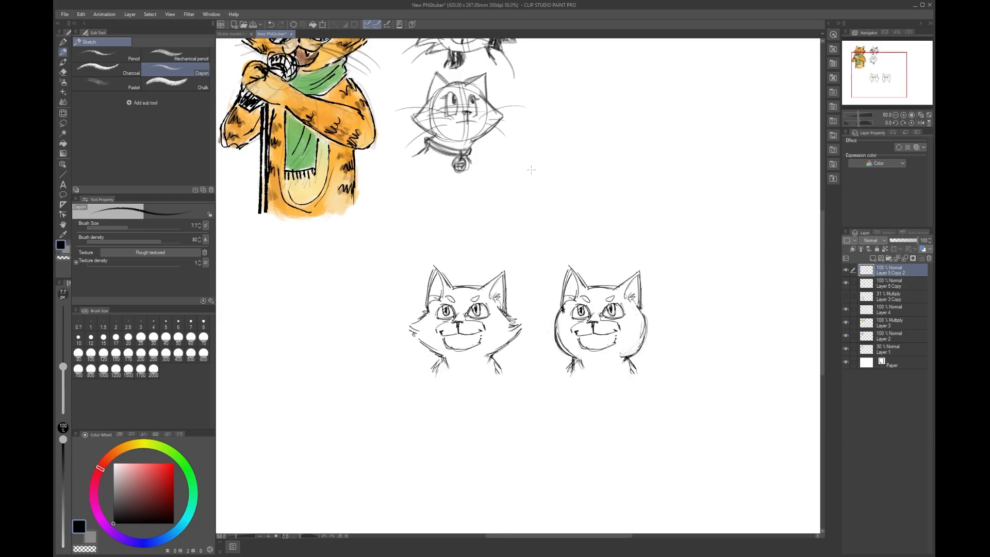
pyautogui.scroll(1, 436, 321)
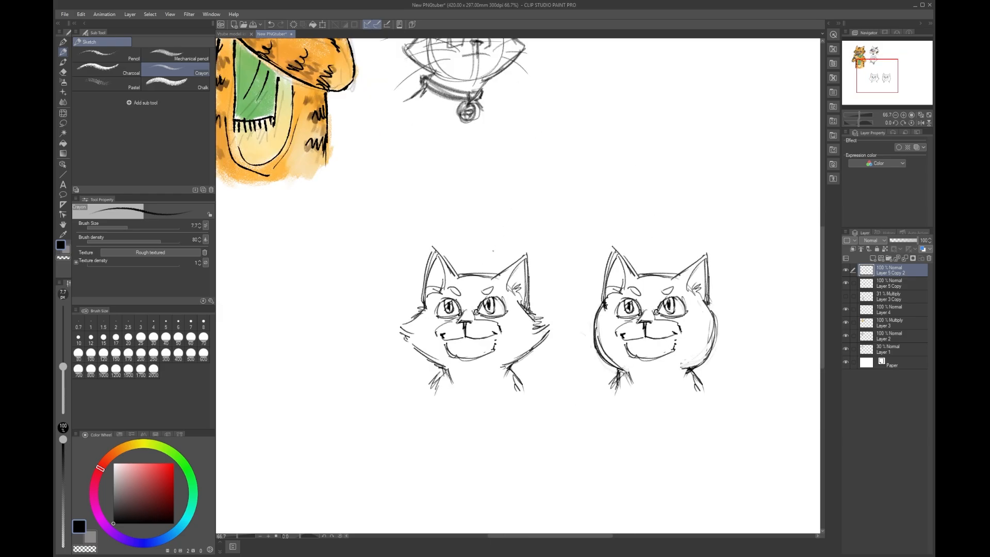
# Step: Draw one downward-pointing arrow above the pointed-cheek head and another above the rounded-cheek head
pyautogui.moveTo(697, 293)
pyautogui.mouseDown()
pyautogui.moveTo(714, 338)
pyautogui.moveTo(689, 373)
pyautogui.mouseUp()
pyautogui.moveTo(489, 192); pyautogui.dragTo(482, 255)
pyautogui.moveTo(484, 229); pyautogui.dragTo(481, 253)
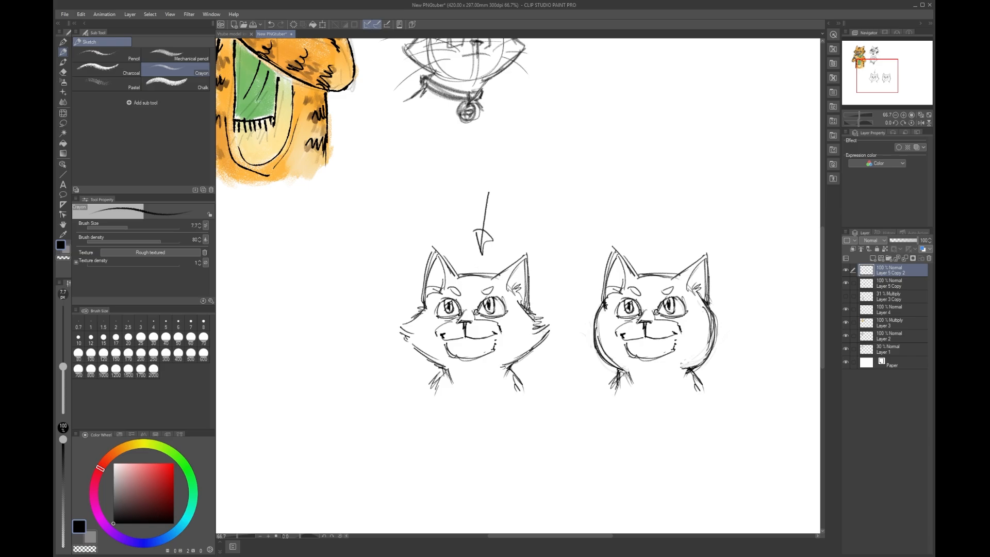
pyautogui.moveTo(658, 186); pyautogui.dragTo(660, 253)
# Step: Try a taller, wider left ear on the pointed-cheek head, and undo it
pyautogui.moveTo(418, 296)
pyautogui.mouseDown()
pyautogui.moveTo(429, 219)
pyautogui.moveTo(455, 263)
pyautogui.mouseUp()
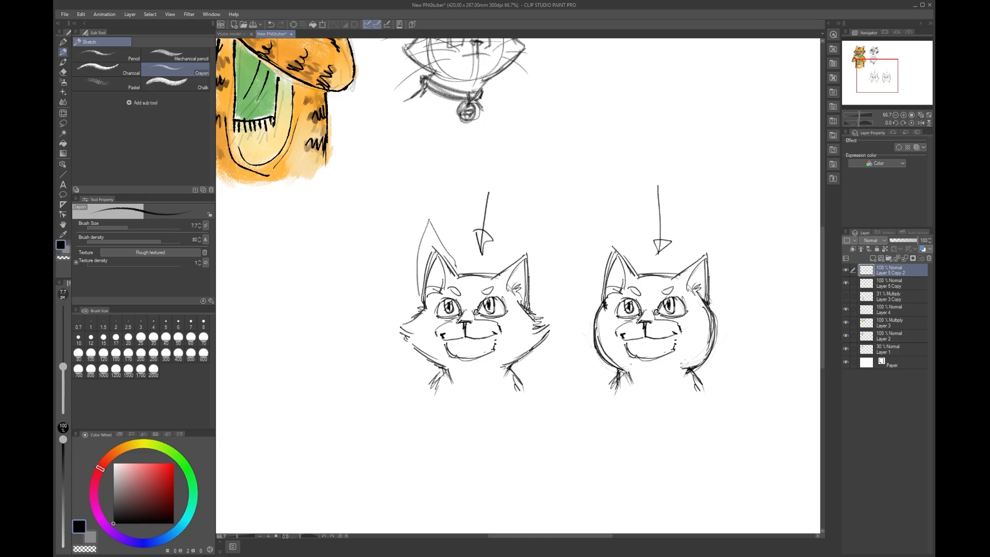
pyautogui.hotkey('ctrl', 'z')
pyautogui.hotkey('ctrl', 'z')
# Step: Make the faint full-body cat sketch on Layer 3 Copy visible alongside the two heads
pyautogui.moveTo(688, 246); pyautogui.dragTo(648, 256)
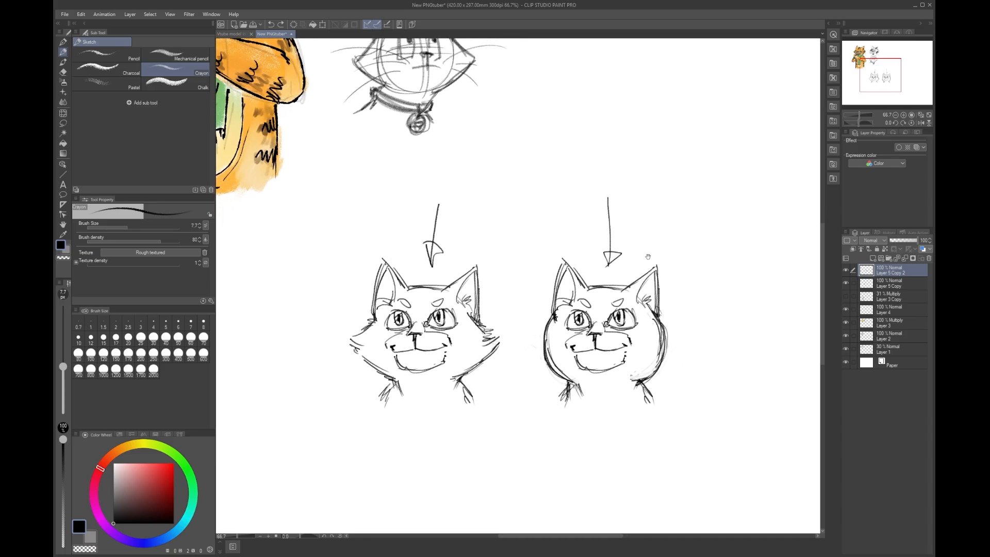
pyautogui.moveTo(384, 329); pyautogui.dragTo(456, 331)
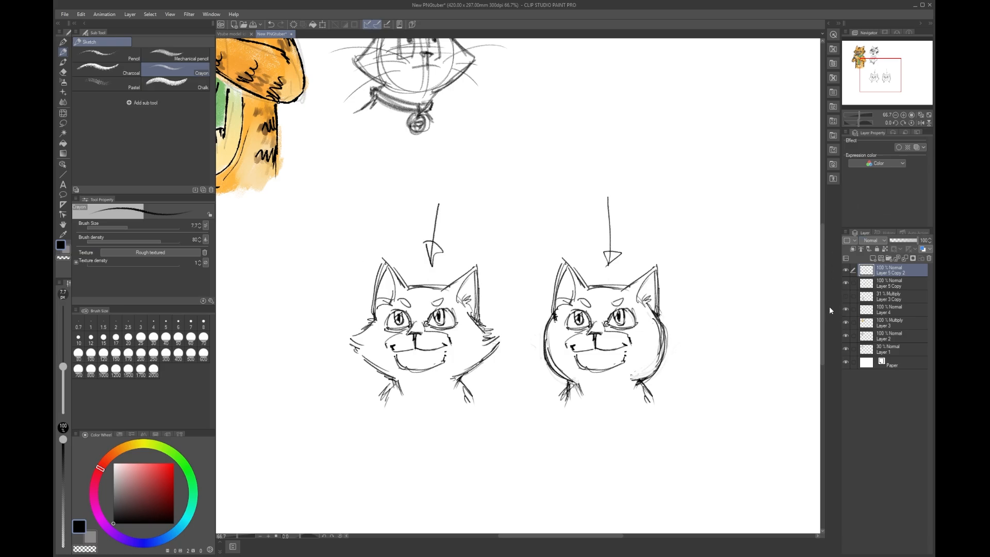
pyautogui.click(846, 297)
pyautogui.moveTo(482, 358)
pyautogui.mouseDown()
pyautogui.moveTo(725, 209)
pyautogui.moveTo(636, 163)
pyautogui.mouseUp()
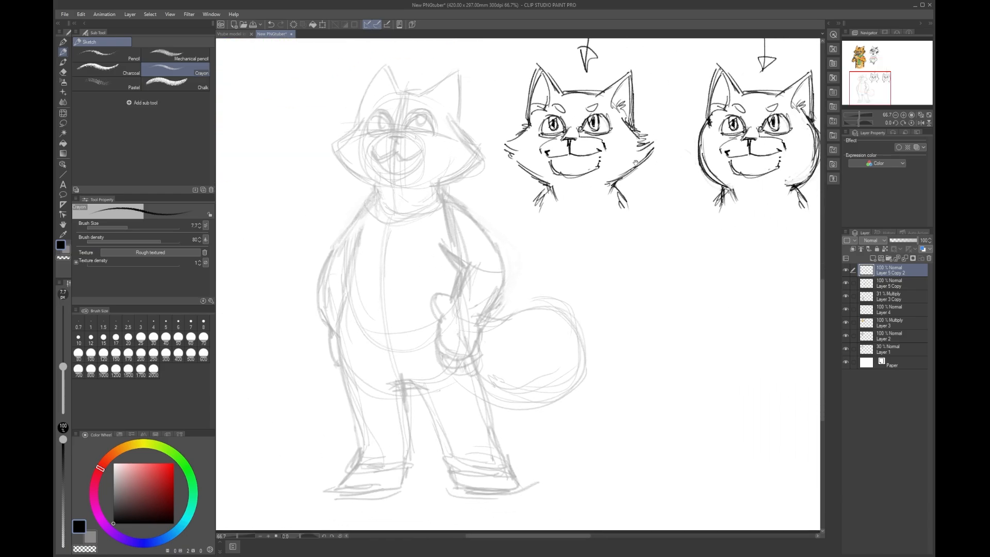
pyautogui.moveTo(635, 162); pyautogui.dragTo(633, 171)
# Step: Try a bow tie and a simple shirt and torso outline beneath the pointed-cheek head, and undo them
pyautogui.moveTo(577, 198)
pyautogui.mouseDown()
pyautogui.moveTo(569, 210)
pyautogui.moveTo(578, 213)
pyautogui.mouseUp()
pyautogui.moveTo(579, 202)
pyautogui.mouseDown()
pyautogui.moveTo(594, 194)
pyautogui.moveTo(584, 210)
pyautogui.moveTo(551, 195)
pyautogui.moveTo(564, 210)
pyautogui.moveTo(589, 205)
pyautogui.moveTo(541, 200)
pyautogui.moveTo(537, 209)
pyautogui.moveTo(612, 193)
pyautogui.mouseUp()
pyautogui.moveTo(573, 221); pyautogui.dragTo(572, 249)
pyautogui.moveTo(531, 206); pyautogui.dragTo(530, 251)
pyautogui.moveTo(625, 210); pyautogui.dragTo(620, 258)
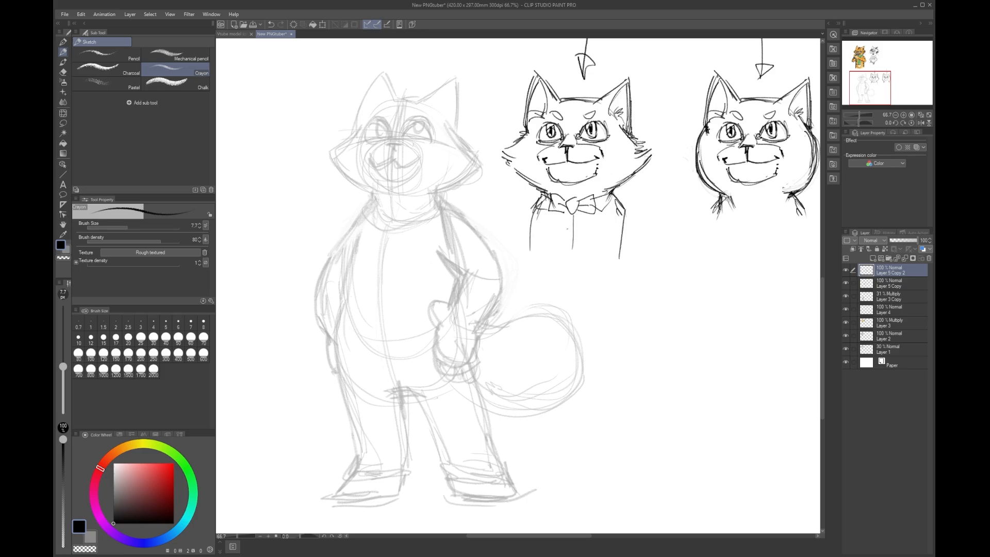
pyautogui.moveTo(581, 217); pyautogui.dragTo(580, 233)
pyautogui.moveTo(532, 211); pyautogui.dragTo(500, 257)
pyautogui.moveTo(626, 215); pyautogui.dragTo(627, 264)
pyautogui.hotkey('ctrl', 'z')
pyautogui.hotkey('ctrl', 'z')
pyautogui.hotkey('ctrl', 'z')
pyautogui.hotkey('ctrl', 'z')
pyautogui.hotkey('ctrl', 'z')
pyautogui.hotkey('ctrl', 'z')
pyautogui.hotkey('ctrl', 'z')
# Step: Flip the canvas view horizontally back and forth to compare both cat heads in mirror image
pyautogui.scroll(-3, 438, 424)
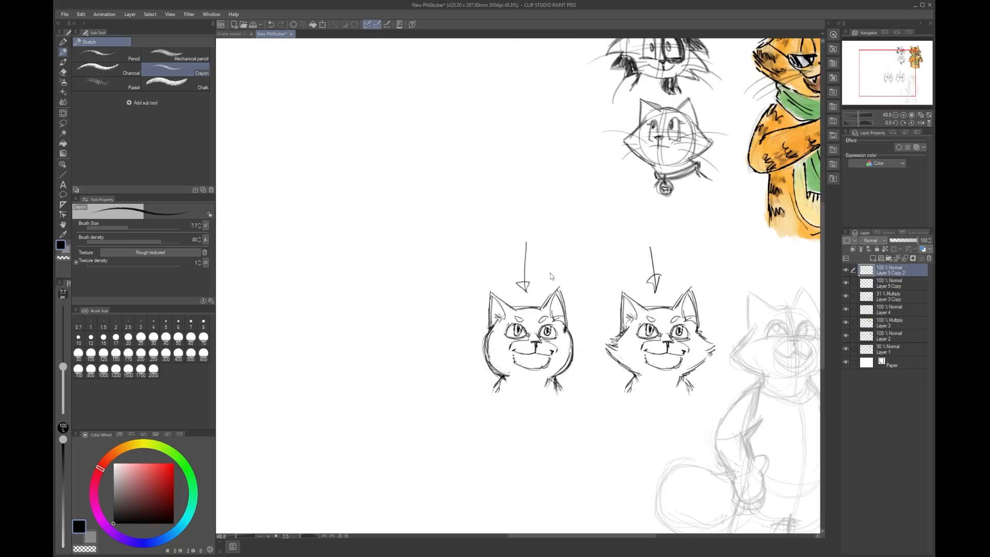
pyautogui.press('h')
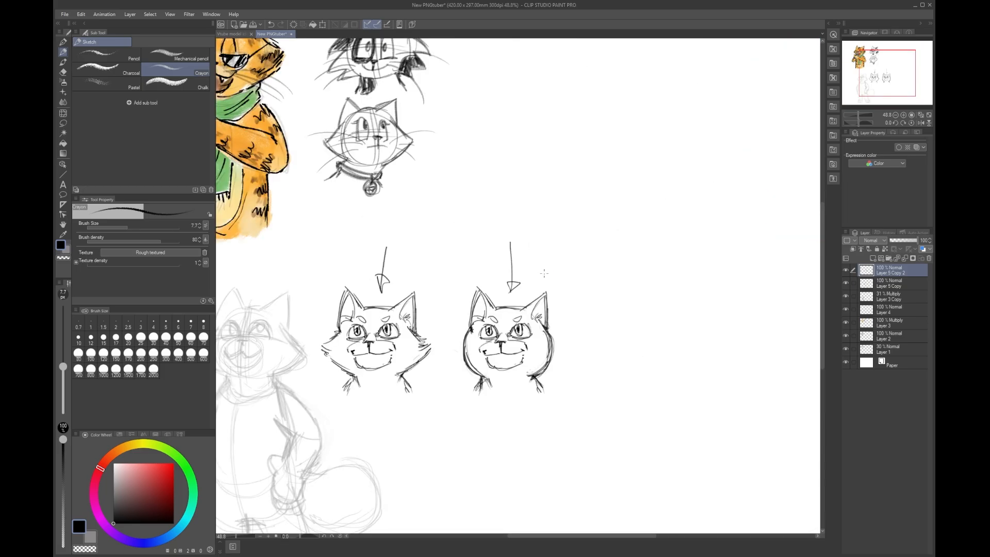
pyautogui.press('h')
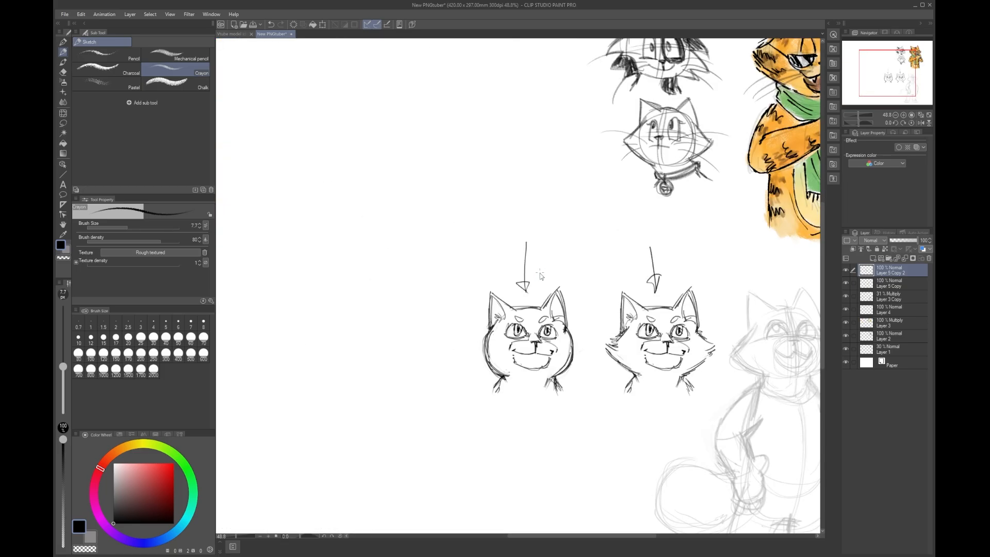
pyautogui.press('h')
pyautogui.press('h')
pyautogui.press('h')
pyautogui.moveTo(565, 277); pyautogui.dragTo(674, 129)
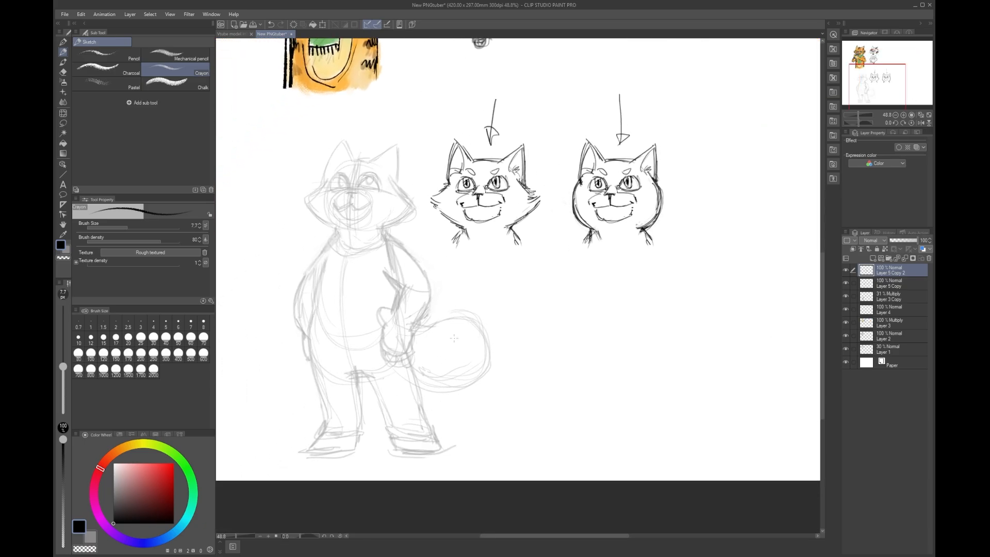
# Step: Circle the pointed-cheek head as the favoured option, and undo the circle
pyautogui.moveTo(541, 163); pyautogui.dragTo(504, 212)
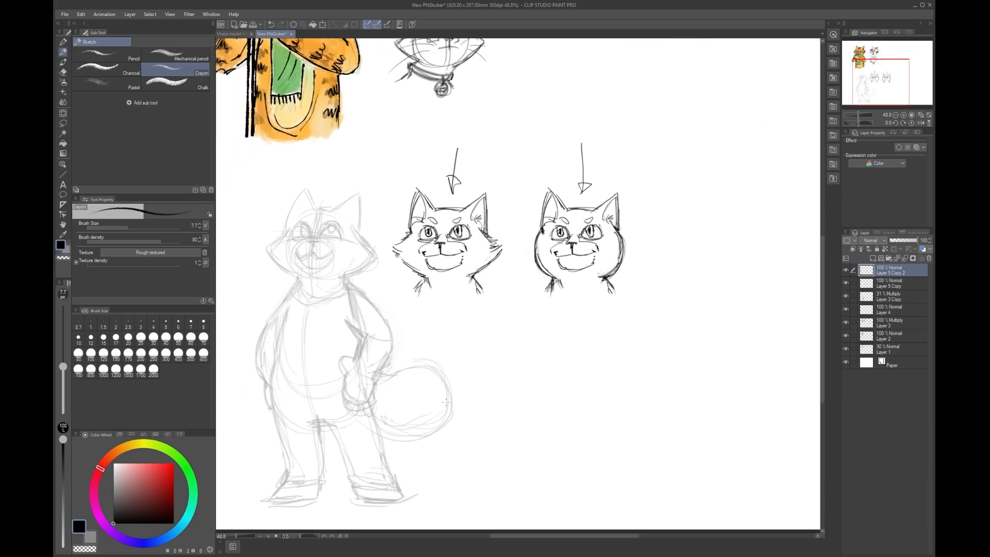
pyautogui.moveTo(491, 174); pyautogui.dragTo(505, 189)
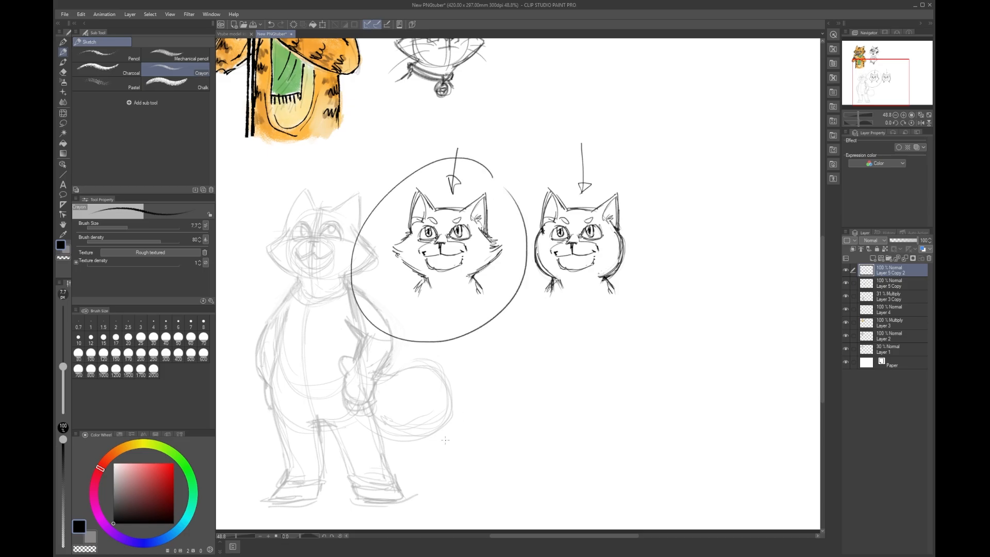
pyautogui.hotkey('ctrl', 'z')
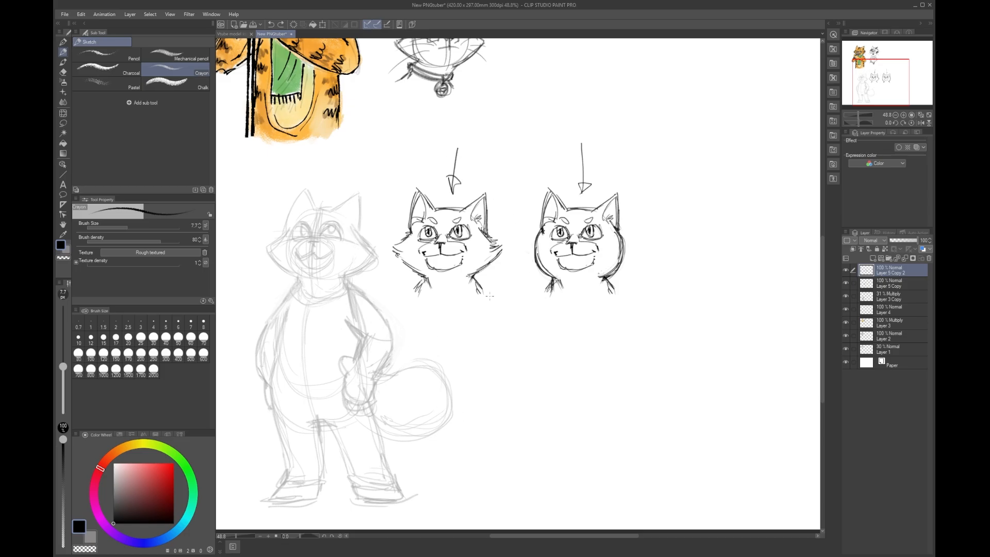
# Step: Compare the two head options with the coloured orange cat, the smaller head sketches and the full-body sketch
pyautogui.moveTo(424, 145); pyautogui.dragTo(437, 268)
pyautogui.moveTo(458, 88); pyautogui.dragTo(511, 129)
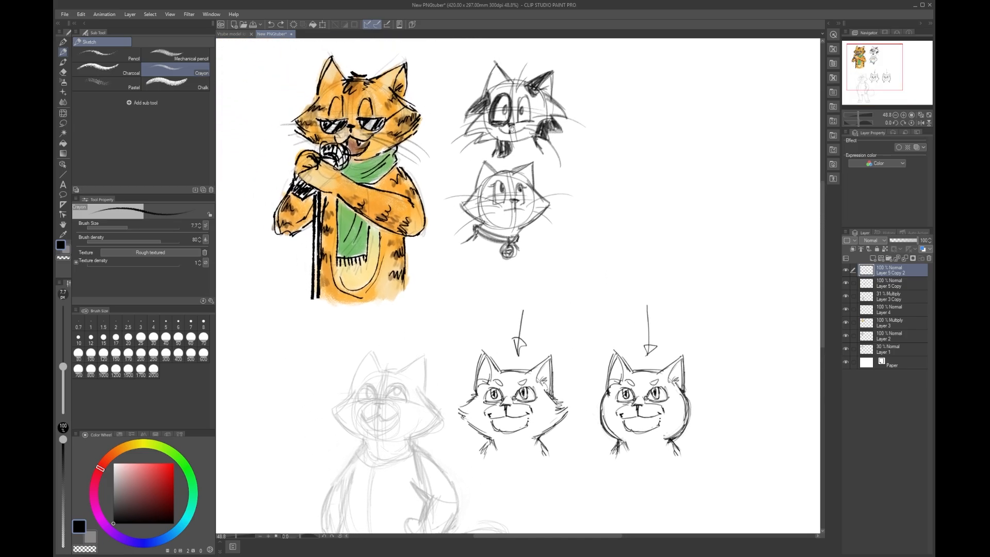
pyautogui.moveTo(526, 209); pyautogui.dragTo(473, 114)
pyautogui.moveTo(462, 205); pyautogui.dragTo(450, 130)
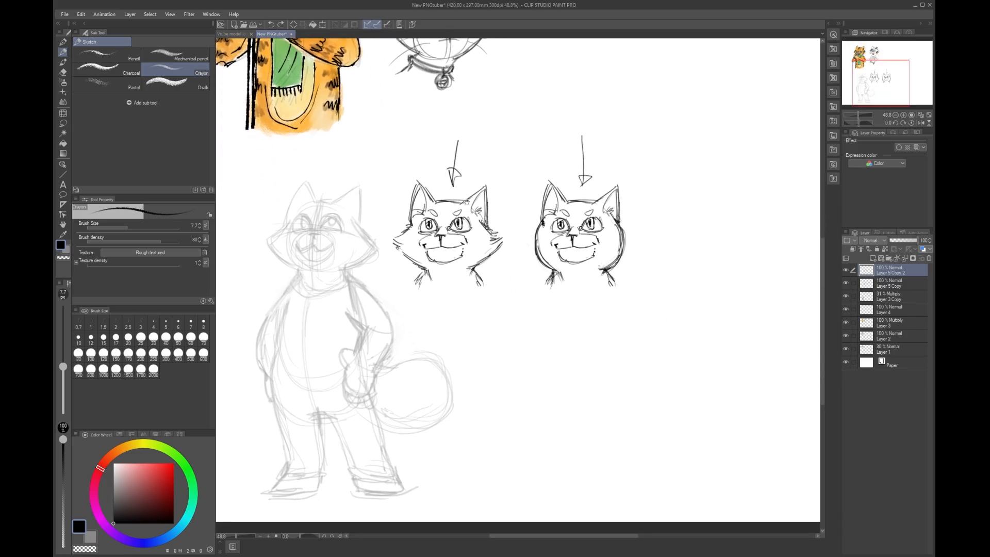
pyautogui.moveTo(466, 201); pyautogui.dragTo(367, 220)
pyautogui.moveTo(459, 114)
pyautogui.mouseDown()
pyautogui.moveTo(424, 219)
pyautogui.moveTo(520, 115)
pyautogui.mouseUp()
pyautogui.moveTo(410, 177); pyautogui.dragTo(478, 128)
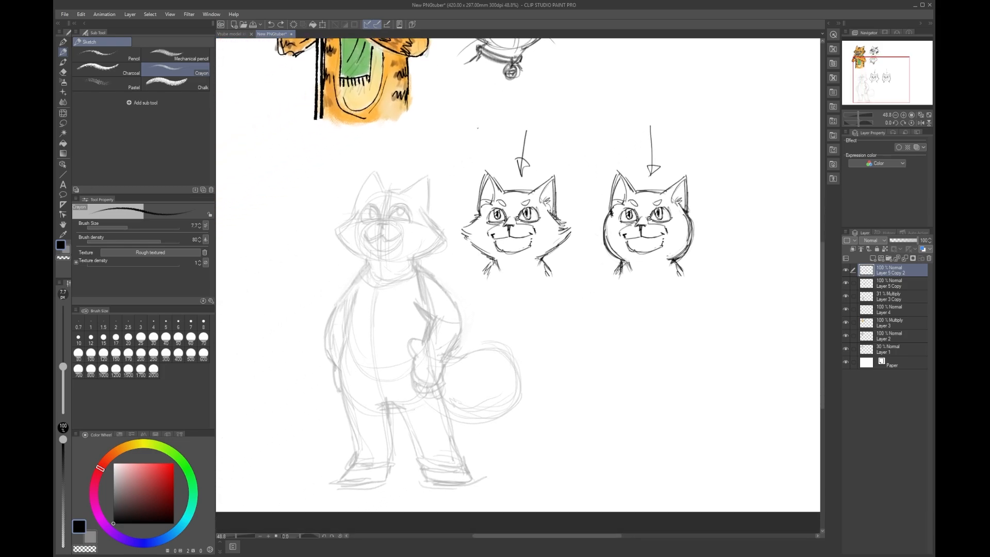
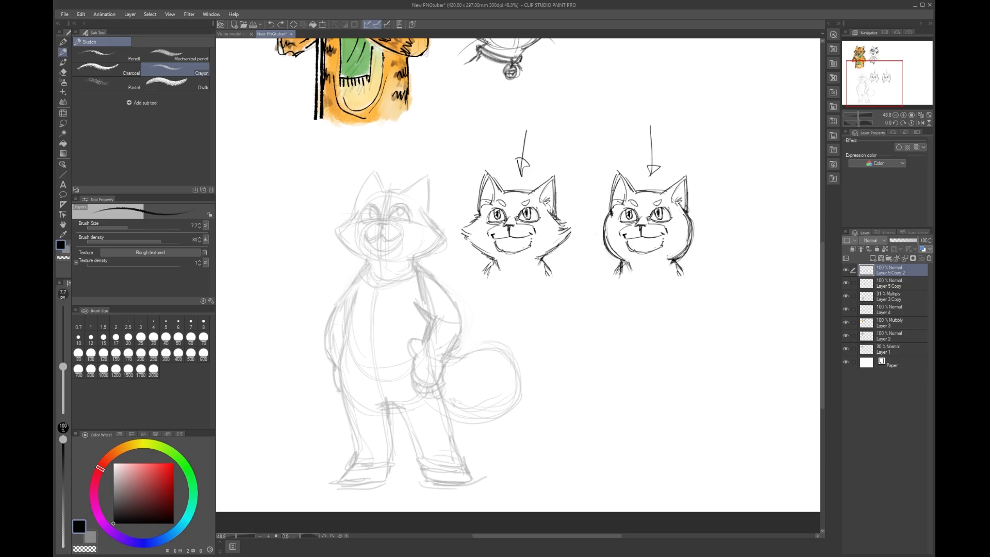
pyautogui.moveTo(722, 89); pyautogui.dragTo(774, 336)
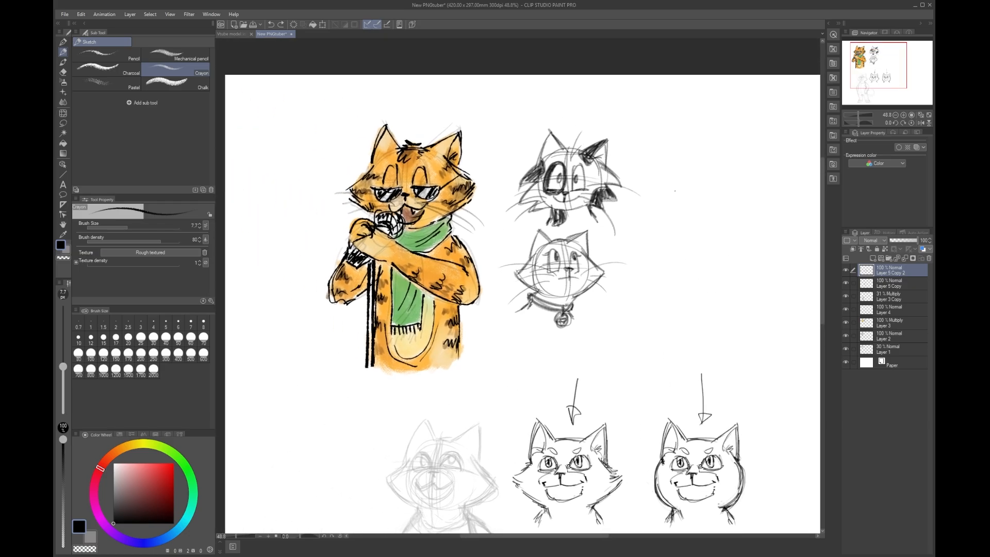
pyautogui.moveTo(422, 91)
pyautogui.mouseDown()
pyautogui.moveTo(418, 133)
pyautogui.moveTo(433, 123)
pyautogui.moveTo(416, 132)
pyautogui.mouseUp()
pyautogui.hotkey('ctrl', 'z')
pyautogui.hotkey('ctrl', 'z')
pyautogui.moveTo(746, 237); pyautogui.dragTo(619, 144)
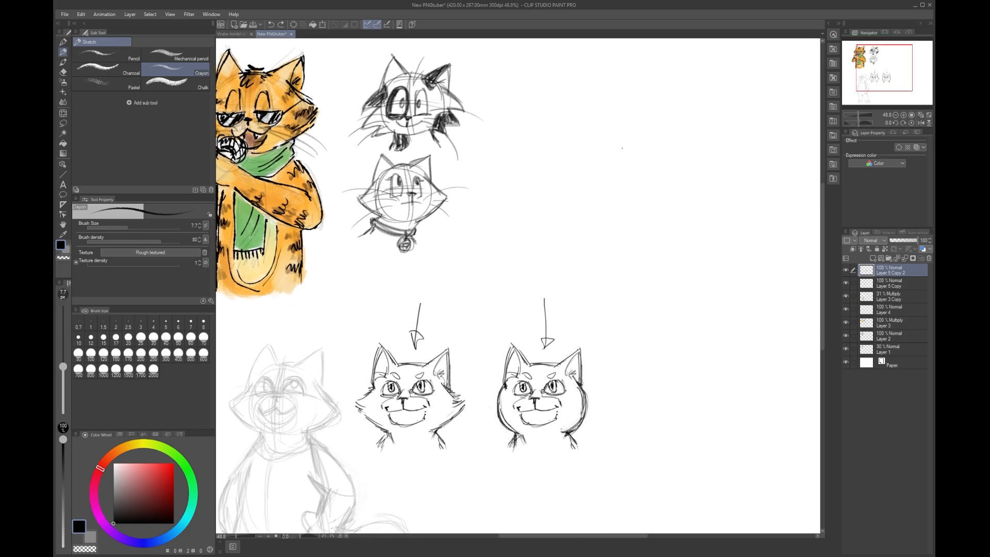
pyautogui.moveTo(720, 172)
pyautogui.mouseDown()
pyautogui.moveTo(661, 126)
pyautogui.moveTo(672, 210)
pyautogui.mouseUp()
pyautogui.moveTo(656, 281); pyautogui.dragTo(757, 108)
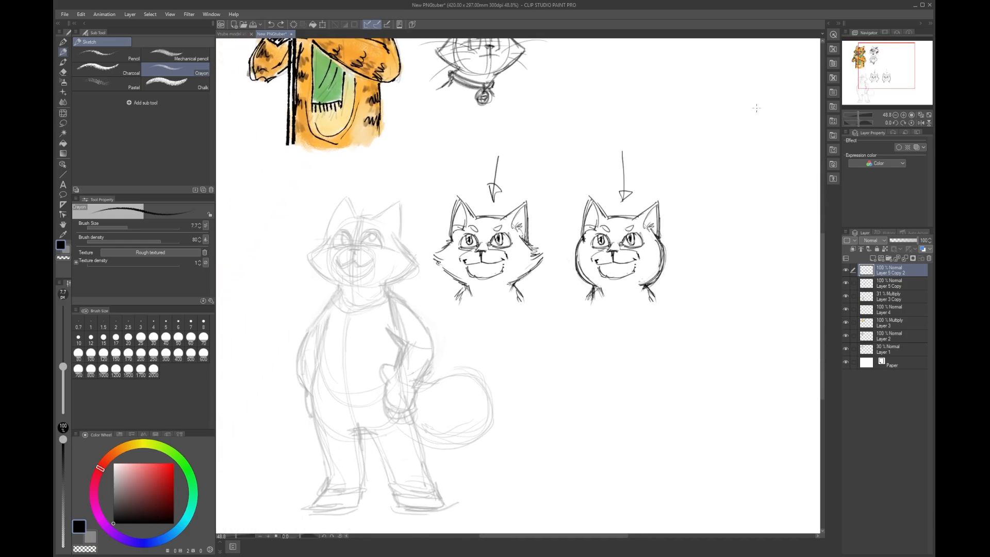
pyautogui.moveTo(549, 221); pyautogui.dragTo(688, 180)
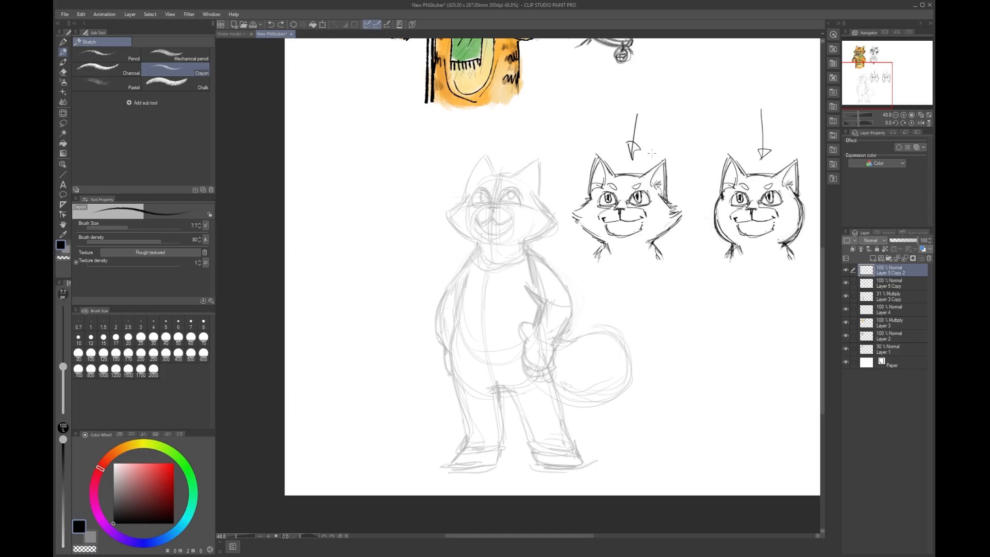
# Step: Remove the arrows above both cat heads, using lasso selections to delete what is left, and clear the selection
pyautogui.moveTo(681, 147); pyautogui.dragTo(589, 176)
pyautogui.moveTo(670, 139); pyautogui.dragTo(668, 189)
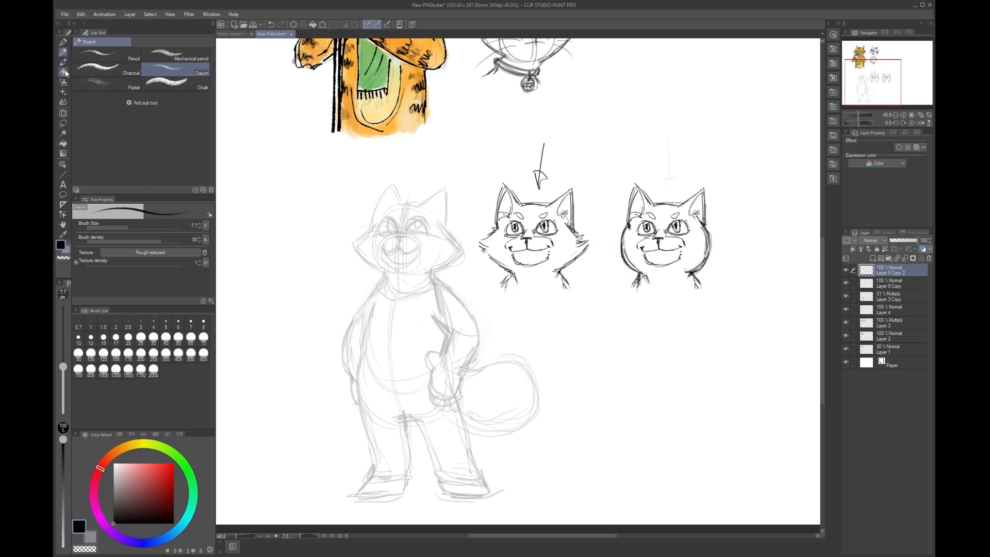
pyautogui.click(63, 123)
pyautogui.moveTo(557, 127)
pyautogui.mouseDown()
pyautogui.moveTo(520, 163)
pyautogui.moveTo(563, 180)
pyautogui.moveTo(564, 150)
pyautogui.mouseUp()
pyautogui.press('Delete')
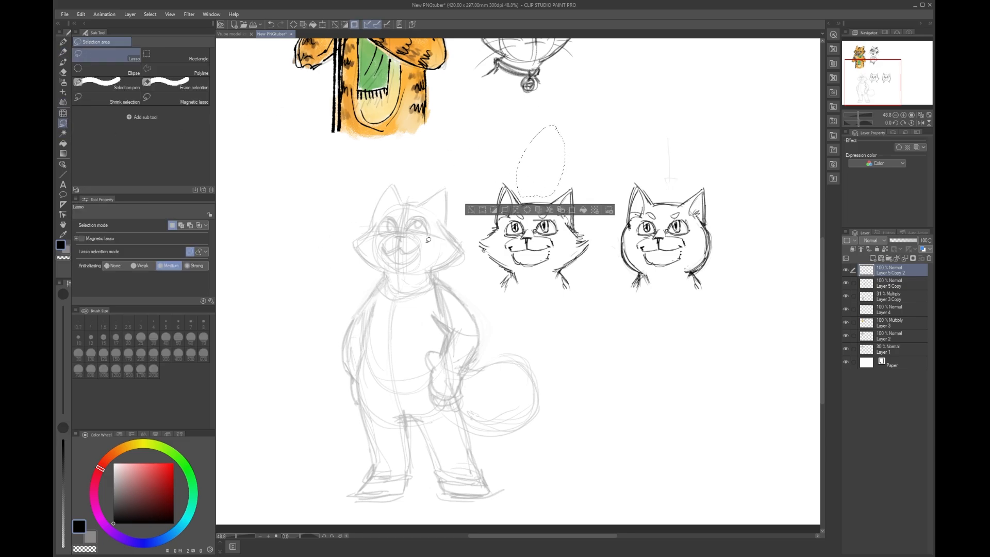
pyautogui.click(471, 210)
pyautogui.moveTo(679, 123)
pyautogui.mouseDown()
pyautogui.moveTo(692, 161)
pyautogui.moveTo(690, 126)
pyautogui.mouseUp()
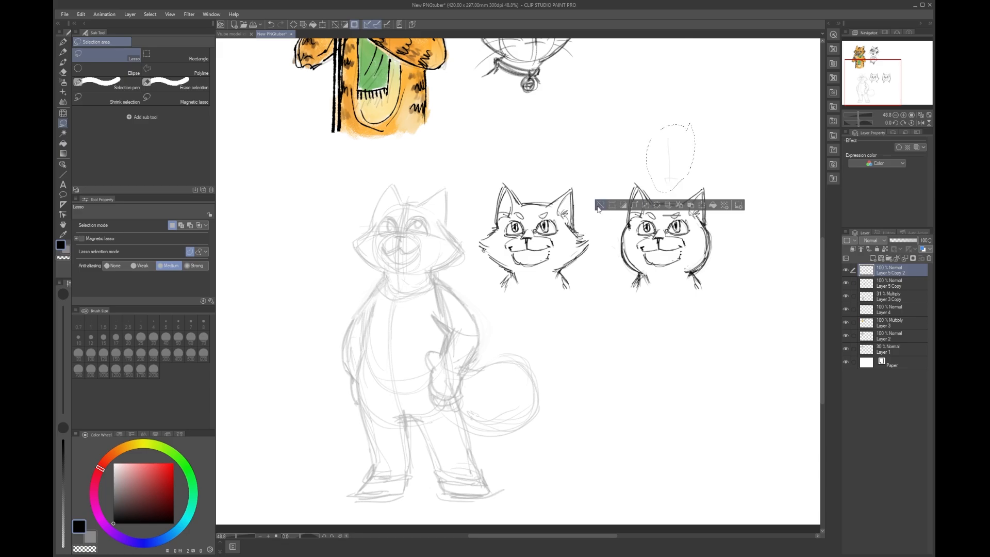
pyautogui.click(601, 204)
pyautogui.moveTo(683, 126)
pyautogui.mouseDown()
pyautogui.moveTo(663, 197)
pyautogui.moveTo(698, 116)
pyautogui.mouseUp()
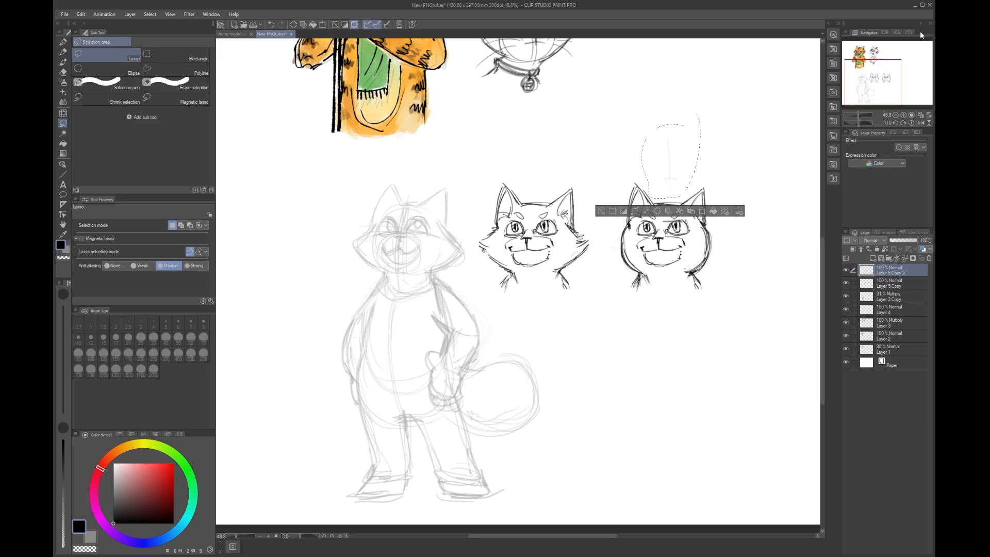
pyautogui.click(601, 211)
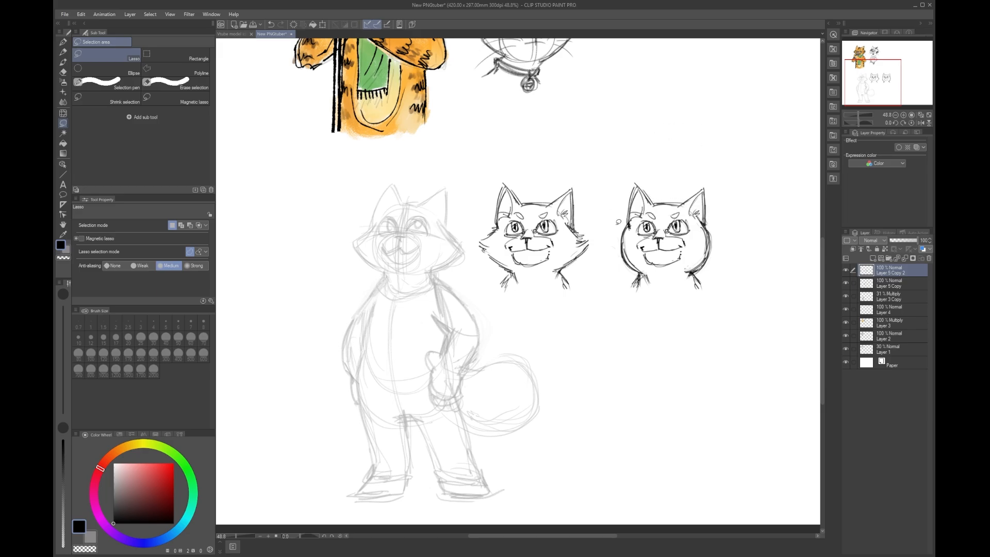
# Step: Review both cat heads close up, along with the earlier head sketches and the empty canvas area beside them
pyautogui.click(63, 51)
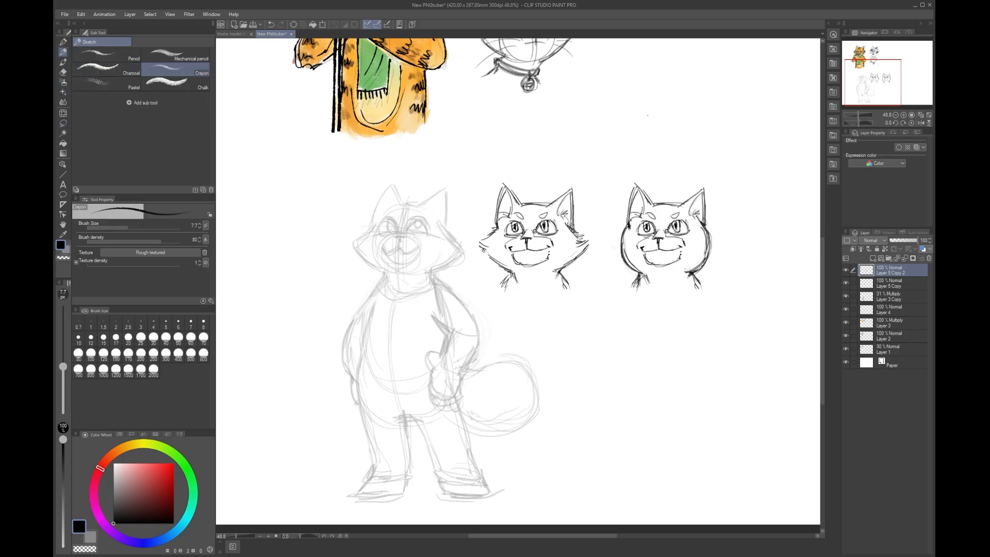
pyautogui.scroll(3, 645, 116)
pyautogui.scroll(-1, 622, 192)
pyautogui.moveTo(648, 204); pyautogui.dragTo(566, 60)
pyautogui.moveTo(704, 86)
pyautogui.mouseDown()
pyautogui.moveTo(580, 183)
pyautogui.moveTo(590, 312)
pyautogui.mouseUp()
pyautogui.moveTo(571, 225); pyautogui.dragTo(684, 104)
pyautogui.moveTo(558, 267); pyautogui.dragTo(554, 116)
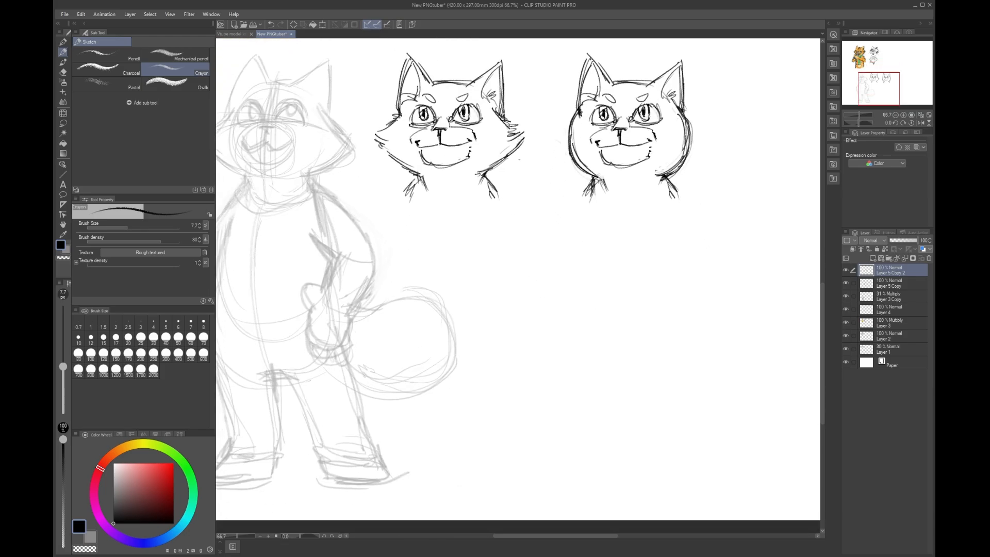
pyautogui.moveTo(679, 148); pyautogui.dragTo(520, 345)
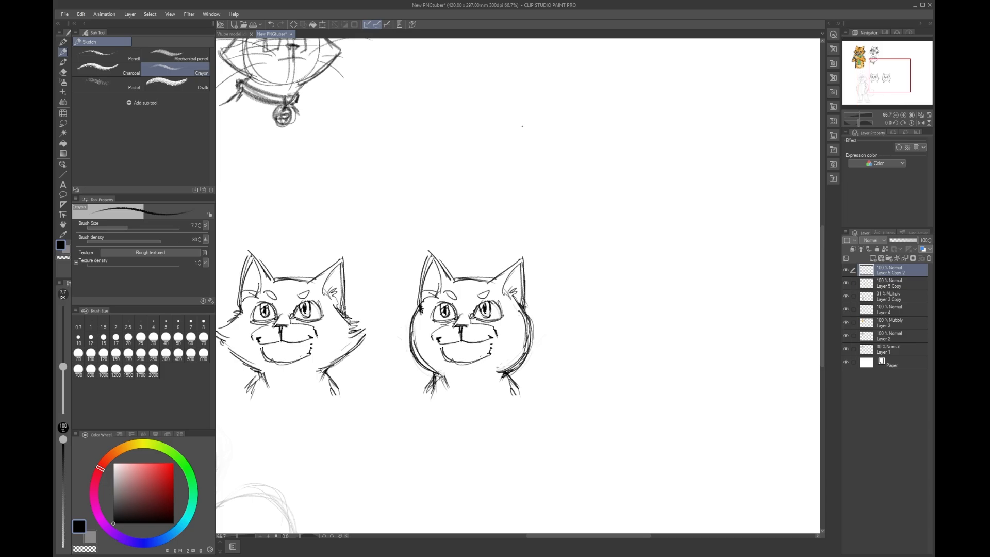
pyautogui.moveTo(527, 151); pyautogui.dragTo(537, 274)
pyautogui.moveTo(532, 194); pyautogui.dragTo(528, 278)
pyautogui.moveTo(511, 106)
pyautogui.mouseDown()
pyautogui.moveTo(540, 77)
pyautogui.moveTo(578, 104)
pyautogui.mouseUp()
pyautogui.hotkey('ctrl', 'z')
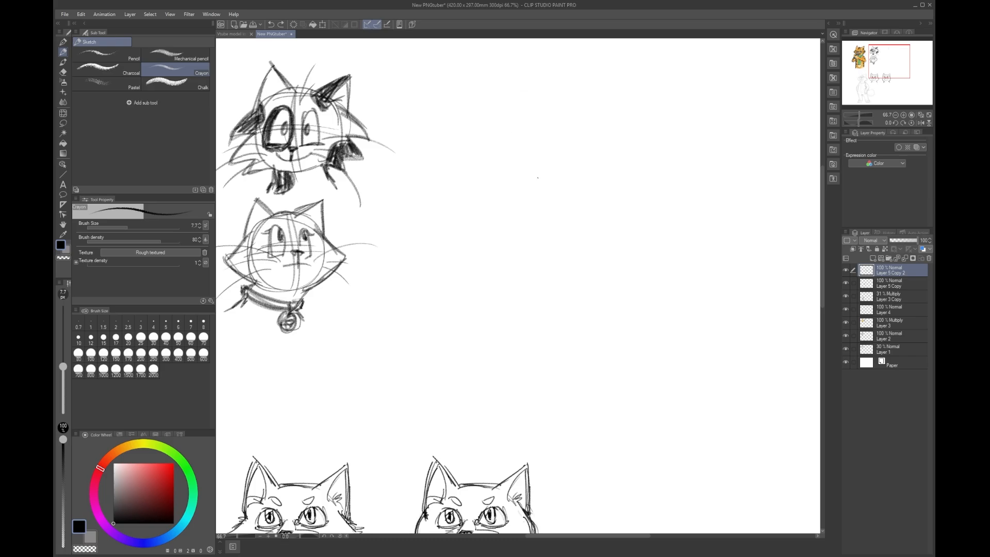
pyautogui.moveTo(536, 112)
pyautogui.mouseDown()
pyautogui.moveTo(530, 186)
pyautogui.moveTo(539, 111)
pyautogui.mouseUp()
pyautogui.hotkey('ctrl', 'z')
pyautogui.moveTo(527, 262); pyautogui.dragTo(639, 11)
# Step: Switch to the Real G-Pen, check the sketch layers by toggling their visibility, and select Layer 5 Copy 2
pyautogui.moveTo(406, 242); pyautogui.dragTo(610, 93)
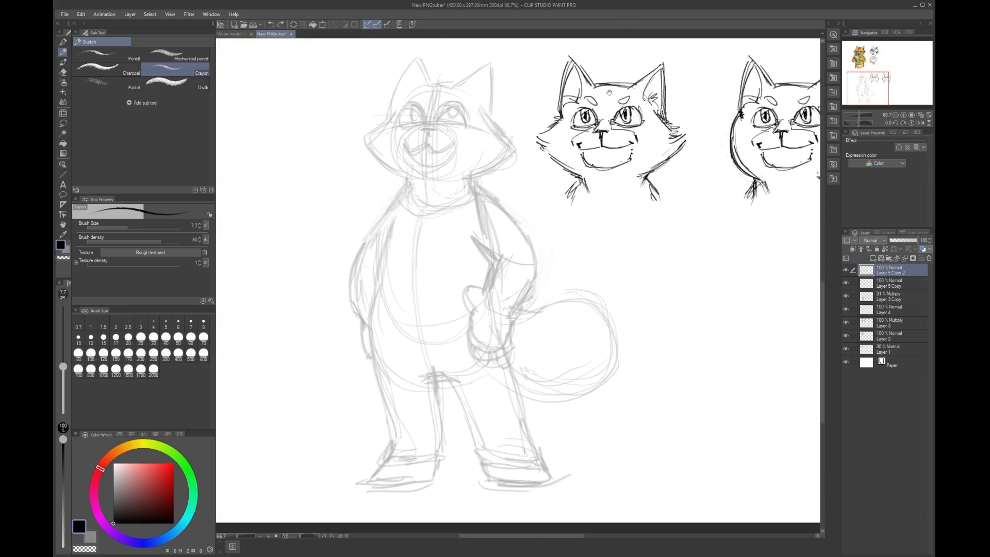
pyautogui.click(64, 41)
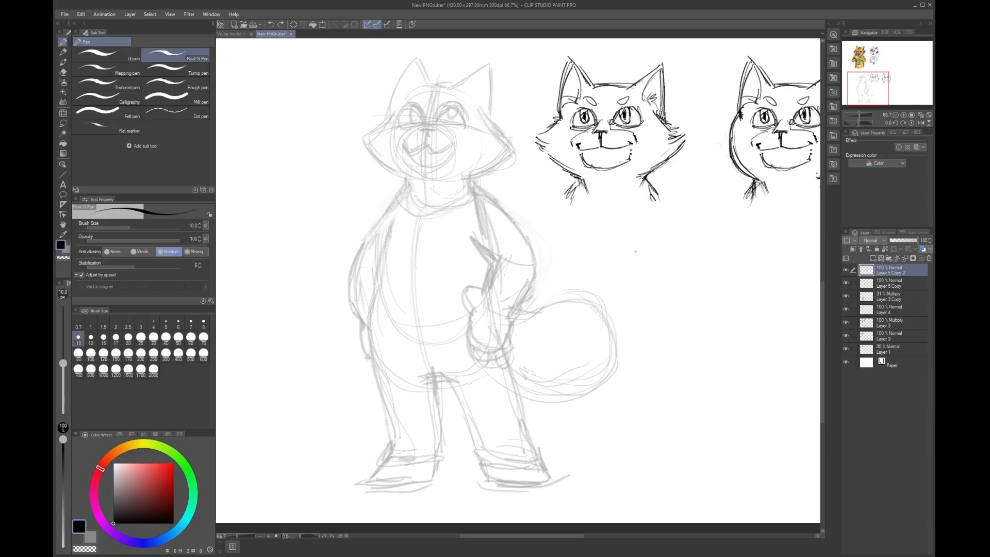
pyautogui.click(895, 295)
pyautogui.click(846, 282)
pyautogui.click(845, 283)
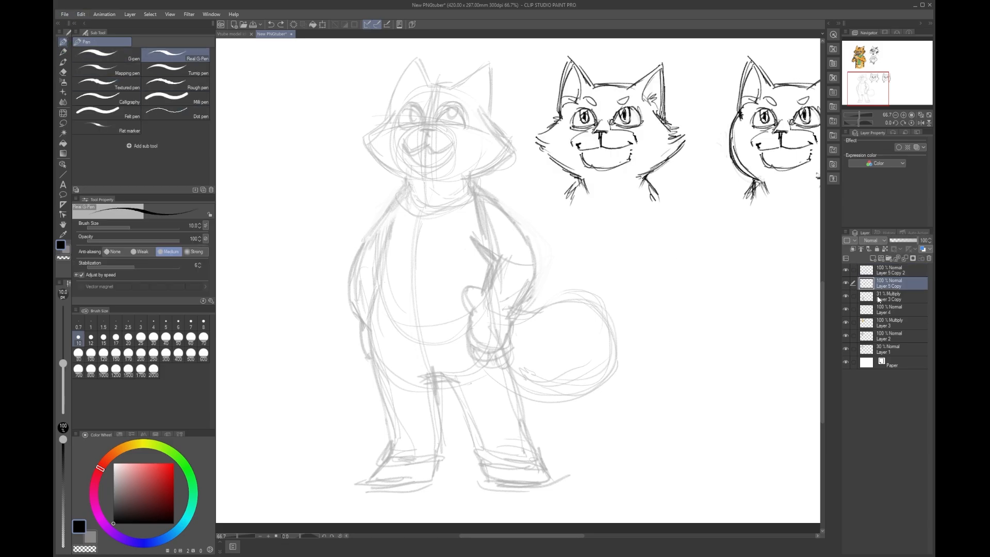
pyautogui.click(846, 296)
pyautogui.click(846, 295)
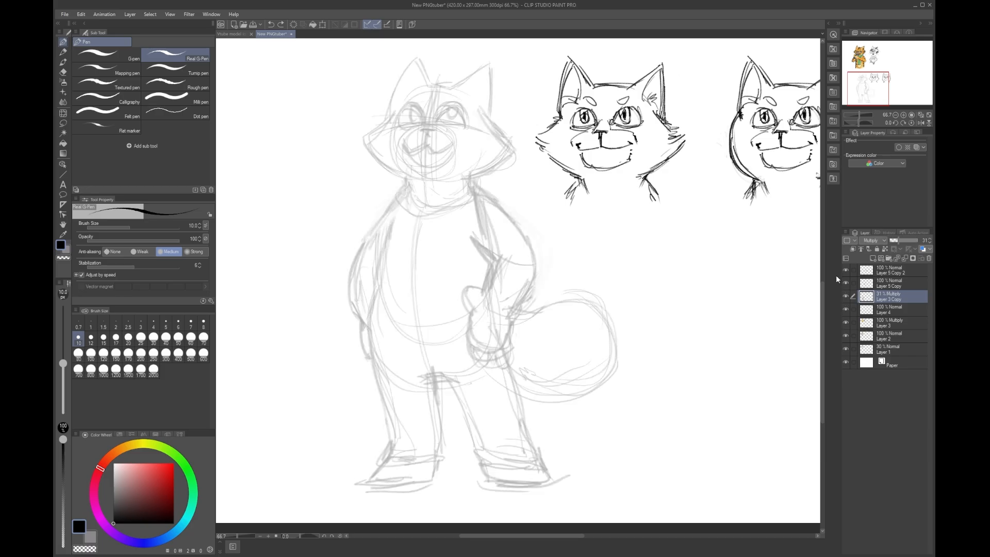
pyautogui.click(846, 283)
pyautogui.click(845, 283)
pyautogui.click(880, 272)
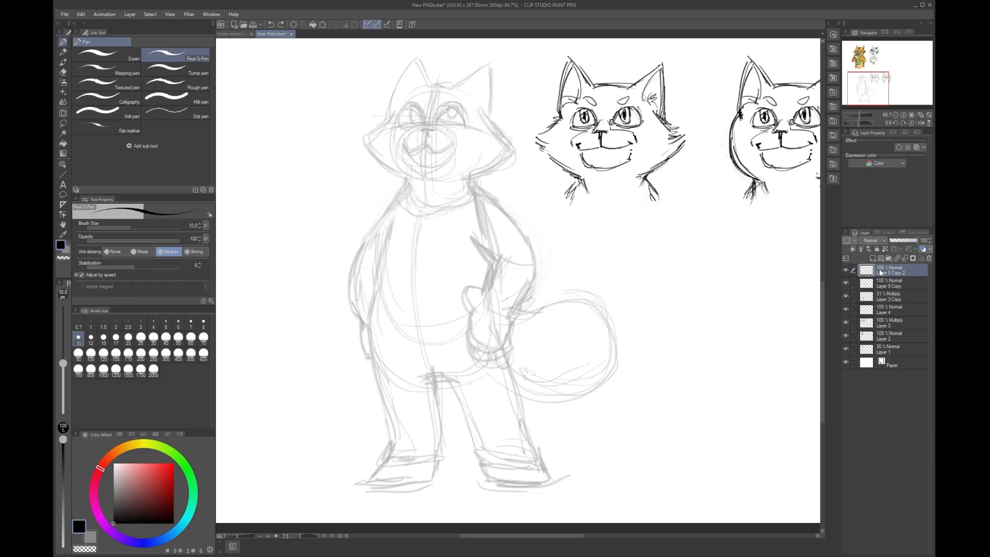
# Step: Identify the sketch layers by selecting them and toggling their visibility, and merge Layer 5 Copy 2 into Layer 5 Copy
pyautogui.click(846, 270)
pyautogui.click(847, 270)
pyautogui.click(867, 311)
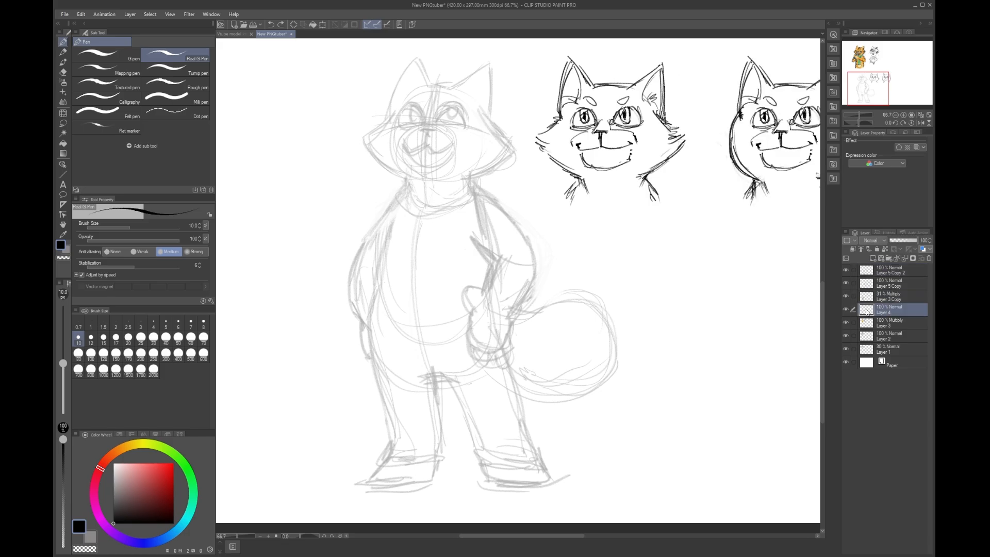
pyautogui.click(883, 322)
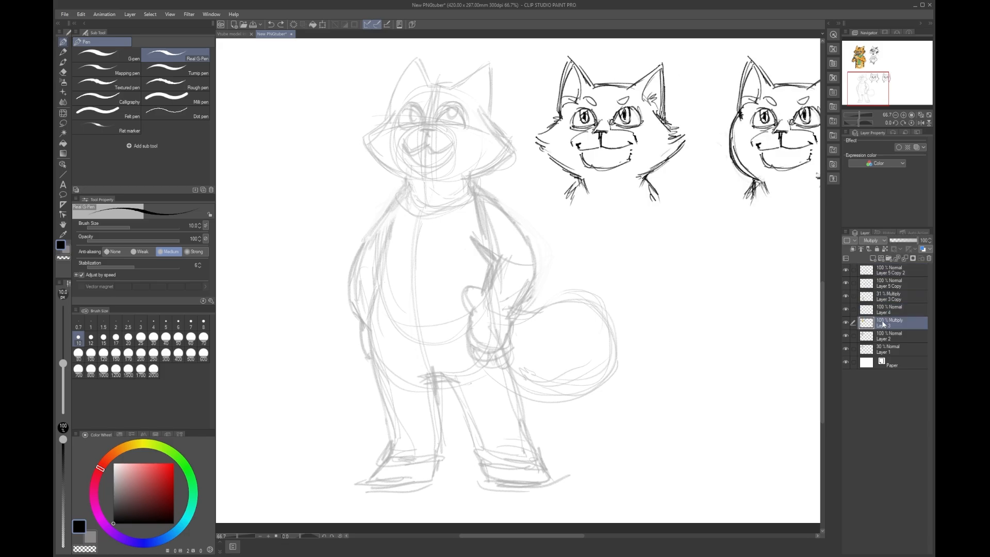
pyautogui.click(883, 300)
pyautogui.click(846, 296)
pyautogui.click(846, 296)
pyautogui.click(877, 285)
pyautogui.keyDown('ctrl'); pyautogui.click(891, 269); pyautogui.keyUp('ctrl')
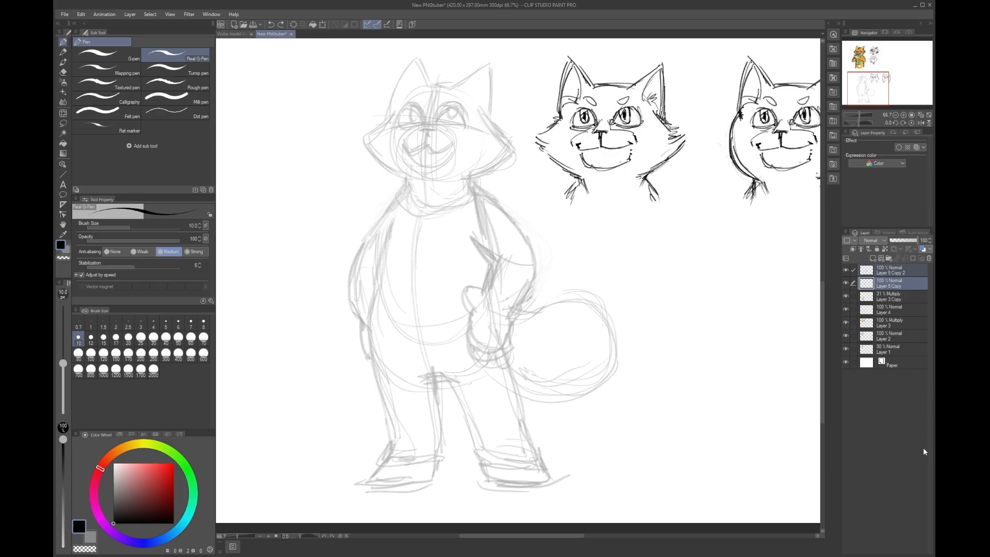
pyautogui.hotkey('ctrl', 'e')
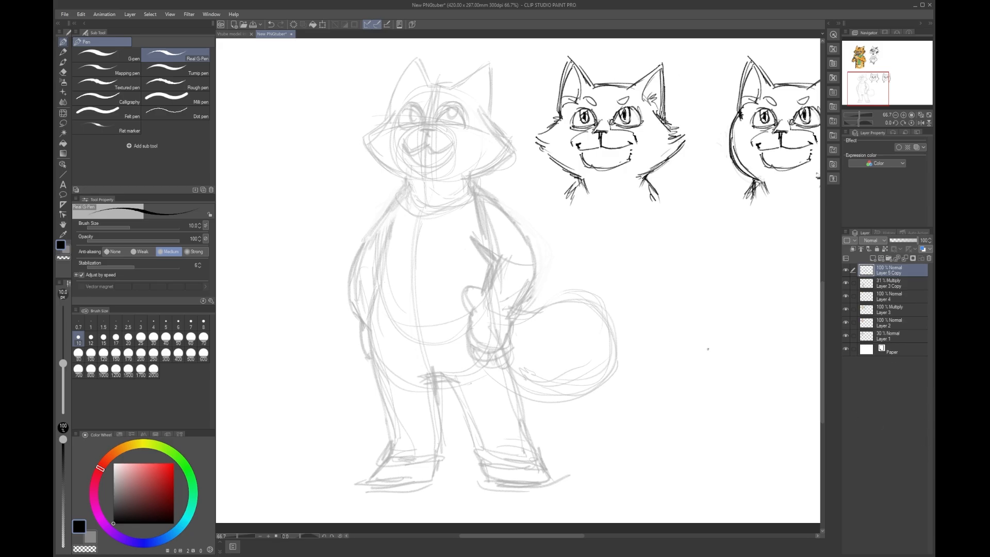
# Step: Move the grey full-body sketch under the pointed-cheek head with the Object tool, and reselect the heads' layer
pyautogui.moveTo(675, 167); pyautogui.dragTo(518, 268)
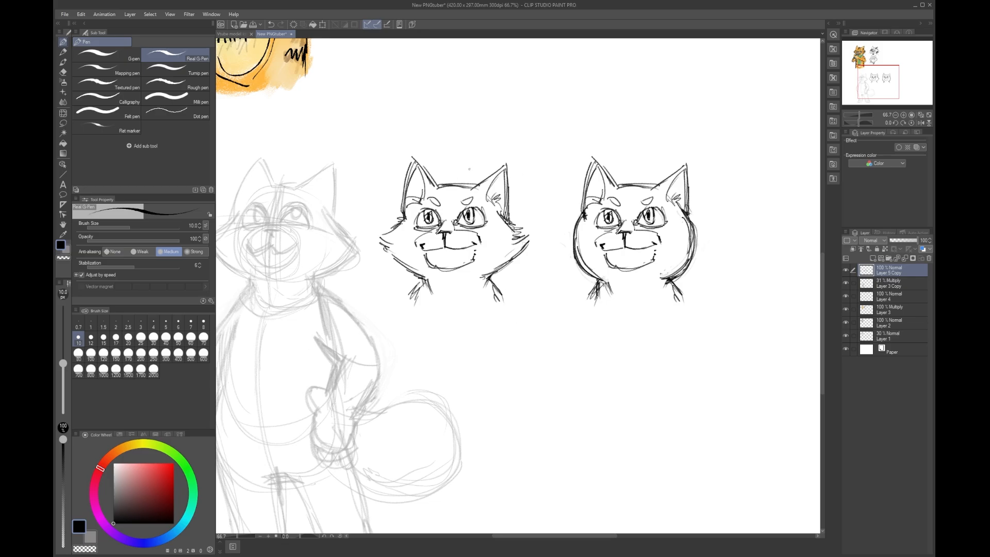
pyautogui.moveTo(534, 188); pyautogui.dragTo(628, 160)
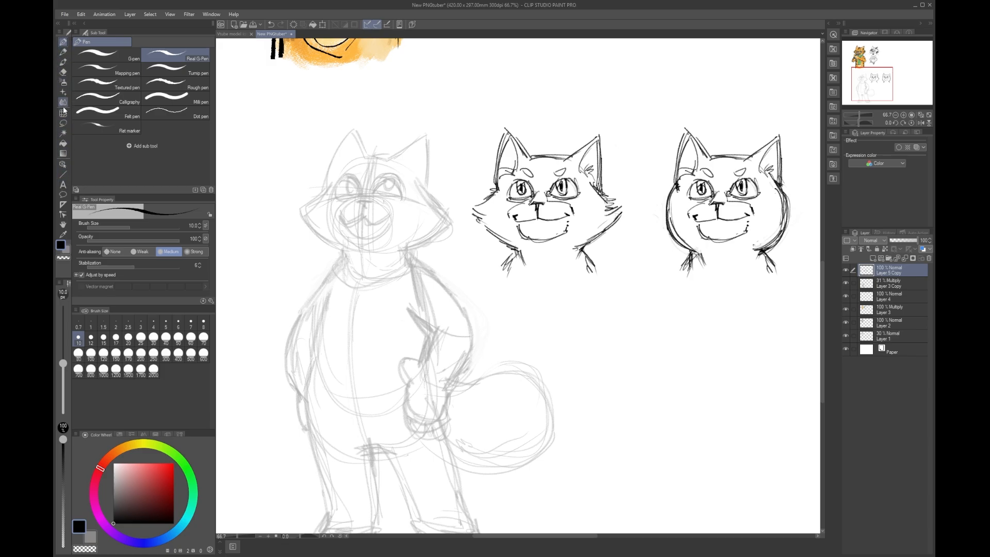
pyautogui.click(63, 162)
pyautogui.moveTo(568, 198); pyautogui.dragTo(570, 198)
pyautogui.moveTo(429, 244); pyautogui.dragTo(602, 241)
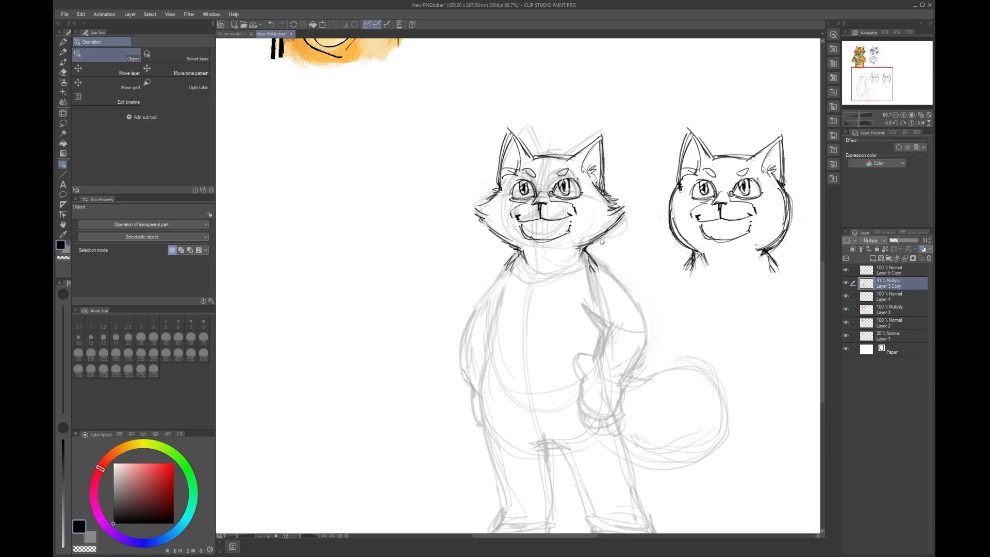
pyautogui.moveTo(692, 305); pyautogui.dragTo(692, 244)
pyautogui.click(556, 200)
pyautogui.moveTo(556, 200); pyautogui.dragTo(556, 202)
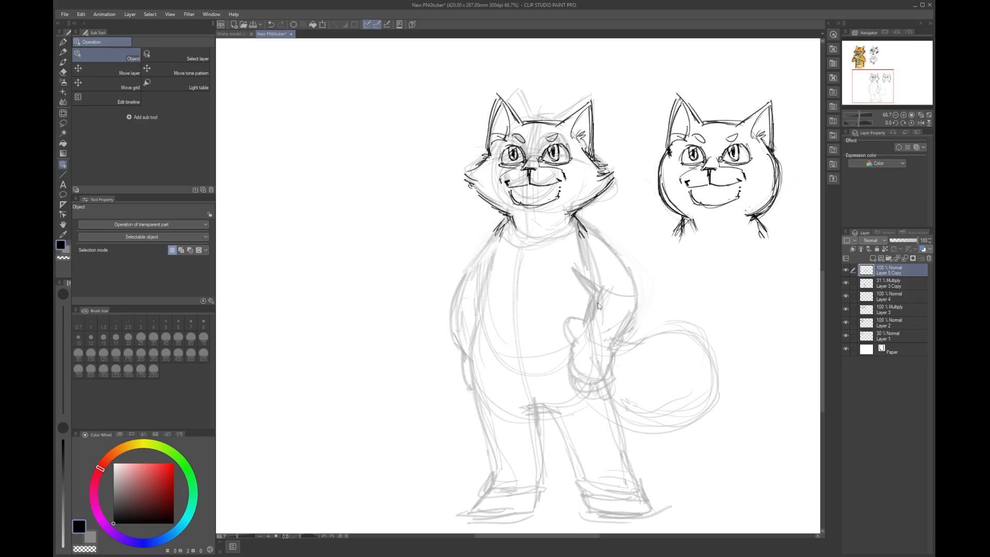
# Step: Trace the left side of the torso from neck to hip in dark strokes with the Crayon
pyautogui.click(64, 54)
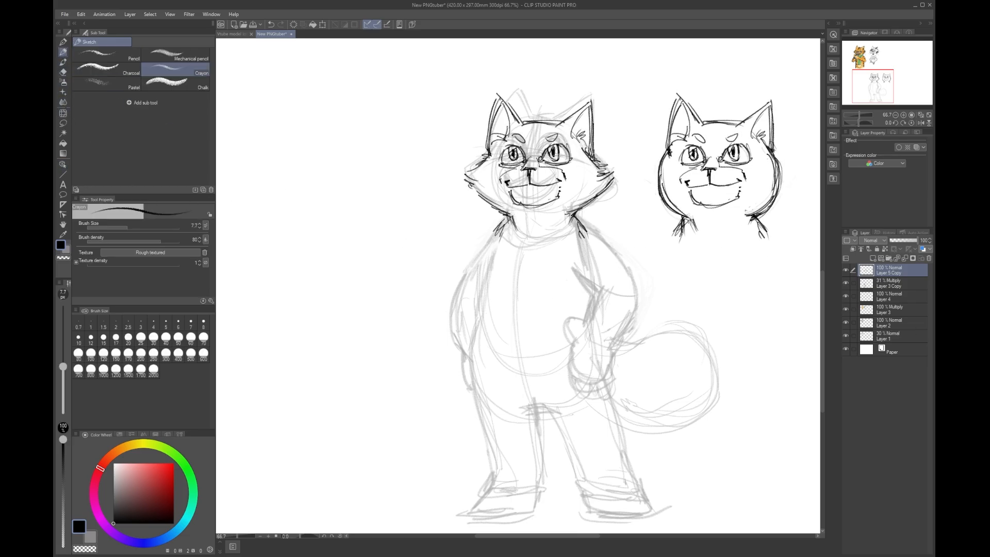
pyautogui.click(847, 270)
pyautogui.moveTo(497, 241); pyautogui.dragTo(488, 266)
pyautogui.moveTo(490, 263); pyautogui.dragTo(482, 316)
pyautogui.moveTo(494, 235); pyautogui.dragTo(487, 262)
pyautogui.moveTo(489, 260); pyautogui.dragTo(483, 306)
pyautogui.moveTo(496, 237); pyautogui.dragTo(475, 378)
pyautogui.moveTo(483, 312); pyautogui.dragTo(485, 405)
pyautogui.moveTo(475, 349); pyautogui.dragTo(490, 415)
pyautogui.moveTo(507, 222); pyautogui.dragTo(494, 258)
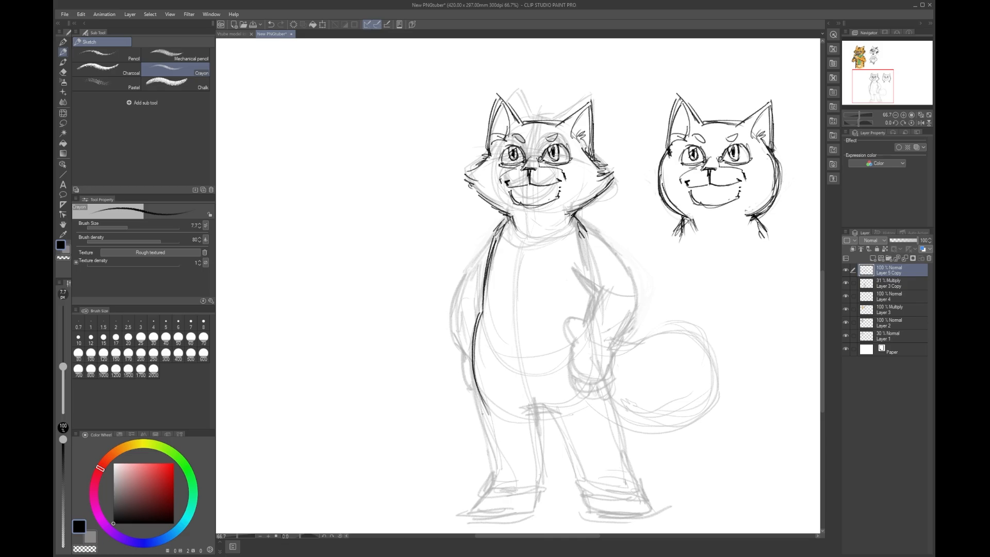
# Step: Draw the left leg's outer and inner outlines, the crotch line and a first version of the paw with toes
pyautogui.moveTo(481, 395)
pyautogui.mouseDown()
pyautogui.moveTo(500, 467)
pyautogui.moveTo(474, 504)
pyautogui.moveTo(511, 519)
pyautogui.mouseUp()
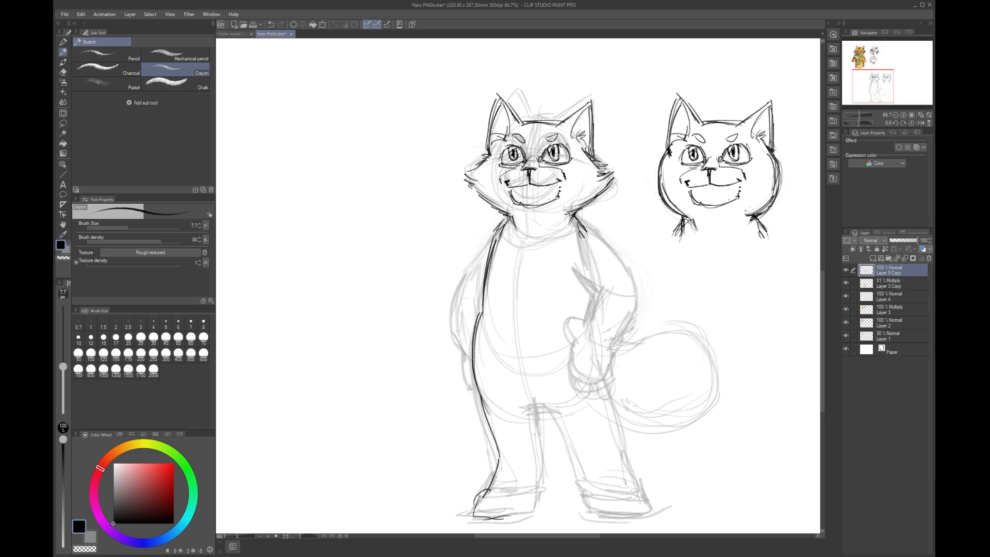
pyautogui.moveTo(530, 412); pyautogui.dragTo(557, 410)
pyautogui.moveTo(515, 409)
pyautogui.mouseDown()
pyautogui.moveTo(557, 408)
pyautogui.moveTo(525, 513)
pyautogui.moveTo(457, 511)
pyautogui.moveTo(487, 516)
pyautogui.moveTo(498, 509)
pyautogui.moveTo(471, 521)
pyautogui.moveTo(506, 493)
pyautogui.moveTo(491, 516)
pyautogui.moveTo(487, 487)
pyautogui.moveTo(486, 522)
pyautogui.mouseUp()
pyautogui.moveTo(510, 492); pyautogui.dragTo(507, 514)
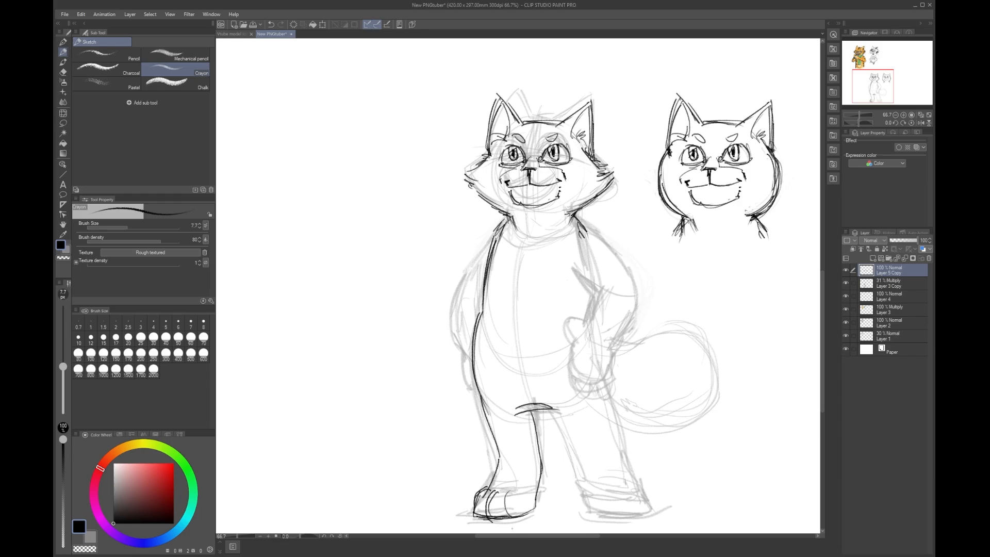
# Step: Undo the latest paw strokes, redraw the foot as a plain rounded shape, and reinforce the leg and torso outlines
pyautogui.hotkey('ctrl', 'z')
pyautogui.hotkey('ctrl', 'z')
pyautogui.hotkey('ctrl', 'z')
pyautogui.hotkey('ctrl', 'z')
pyautogui.hotkey('ctrl', 'z')
pyautogui.hotkey('ctrl', 'z')
pyautogui.moveTo(482, 488)
pyautogui.mouseDown()
pyautogui.moveTo(474, 510)
pyautogui.moveTo(508, 517)
pyautogui.moveTo(538, 471)
pyautogui.mouseUp()
pyautogui.moveTo(536, 426); pyautogui.dragTo(544, 477)
pyautogui.moveTo(480, 407); pyautogui.dragTo(498, 459)
pyautogui.moveTo(480, 394)
pyautogui.mouseDown()
pyautogui.moveTo(472, 342)
pyautogui.moveTo(485, 304)
pyautogui.mouseUp()
pyautogui.moveTo(483, 246); pyautogui.dragTo(484, 308)
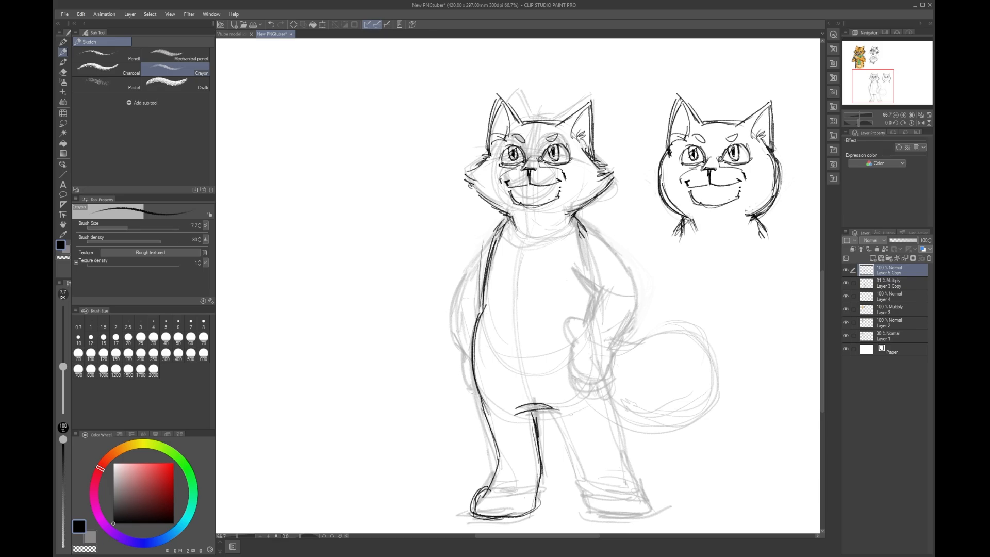
# Step: Draw the toes and claws on the left paw, undoing a stray stroke, and touch up the leg outline
pyautogui.moveTo(501, 460); pyautogui.dragTo(479, 526)
pyautogui.moveTo(483, 487)
pyautogui.mouseDown()
pyautogui.moveTo(527, 491)
pyautogui.moveTo(526, 512)
pyautogui.moveTo(506, 492)
pyautogui.moveTo(498, 516)
pyautogui.mouseUp()
pyautogui.moveTo(503, 489); pyautogui.dragTo(501, 522)
pyautogui.moveTo(496, 497)
pyautogui.mouseDown()
pyautogui.moveTo(524, 515)
pyautogui.moveTo(513, 516)
pyautogui.mouseUp()
pyautogui.moveTo(505, 486)
pyautogui.mouseDown()
pyautogui.moveTo(495, 506)
pyautogui.moveTo(542, 501)
pyautogui.moveTo(546, 467)
pyautogui.mouseUp()
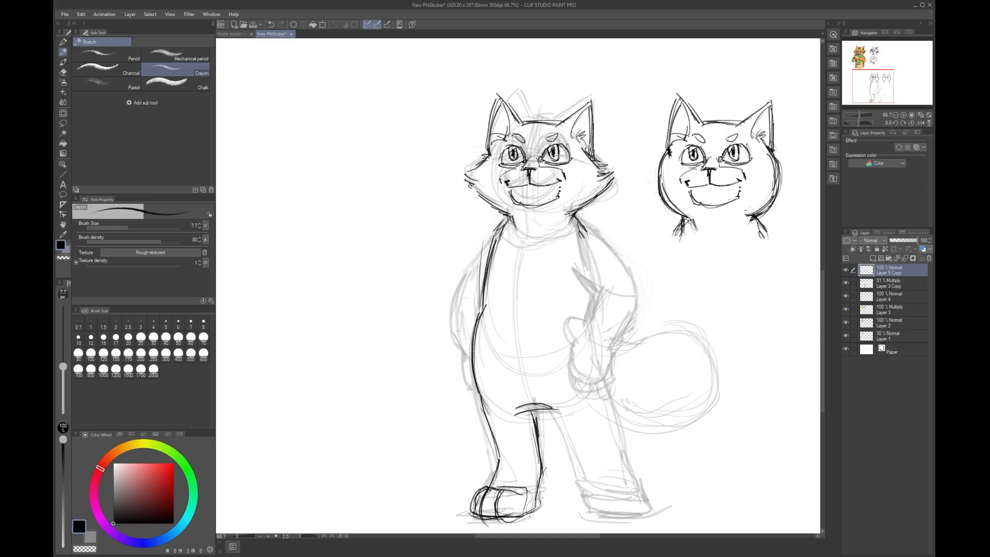
pyautogui.moveTo(481, 505)
pyautogui.mouseDown()
pyautogui.moveTo(468, 517)
pyautogui.moveTo(513, 518)
pyautogui.mouseUp()
pyautogui.moveTo(547, 478)
pyautogui.mouseDown()
pyautogui.moveTo(536, 452)
pyautogui.moveTo(537, 479)
pyautogui.mouseUp()
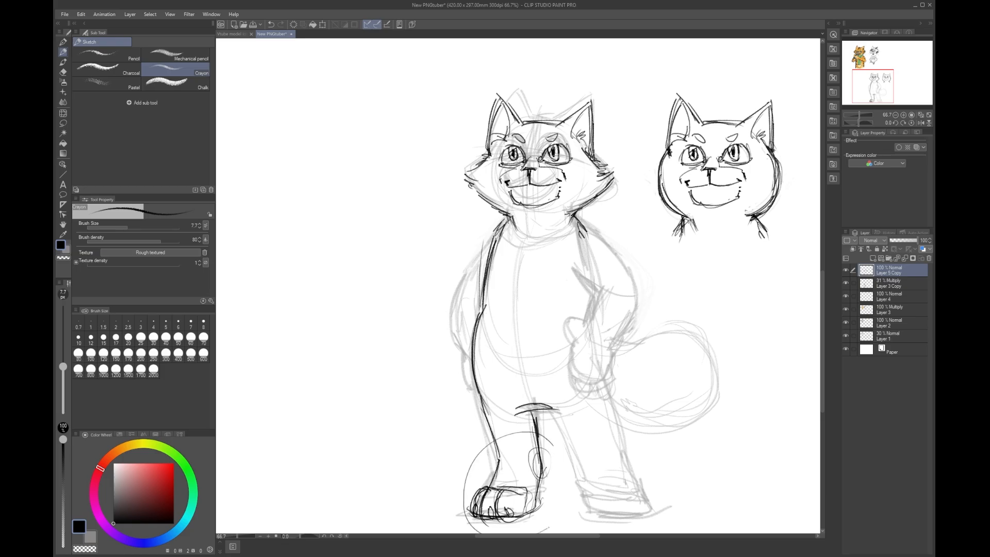
pyautogui.hotkey('ctrl', 'z')
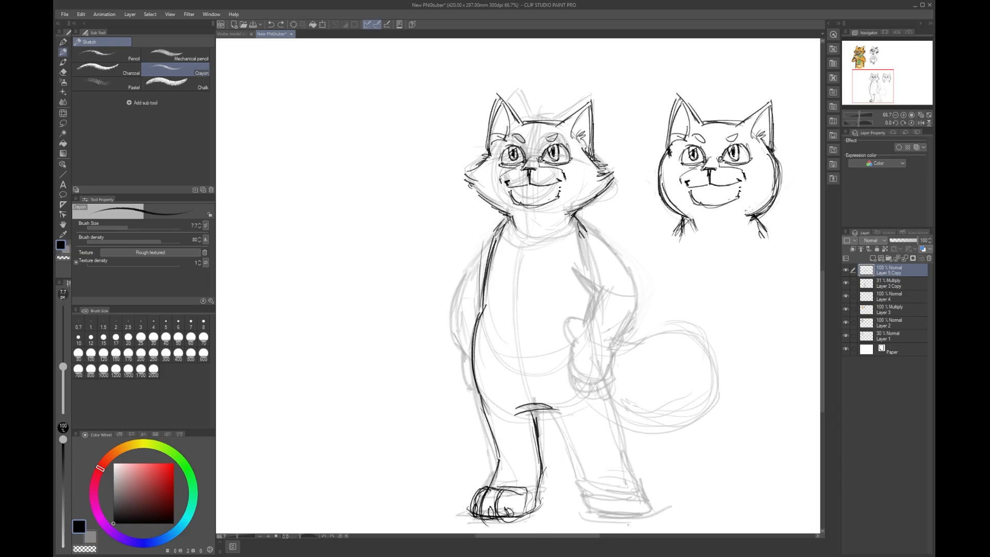
pyautogui.moveTo(521, 487); pyautogui.dragTo(529, 509)
pyautogui.moveTo(544, 461)
pyautogui.mouseDown()
pyautogui.moveTo(545, 490)
pyautogui.moveTo(550, 478)
pyautogui.mouseUp()
pyautogui.moveTo(463, 186); pyautogui.dragTo(475, 181)
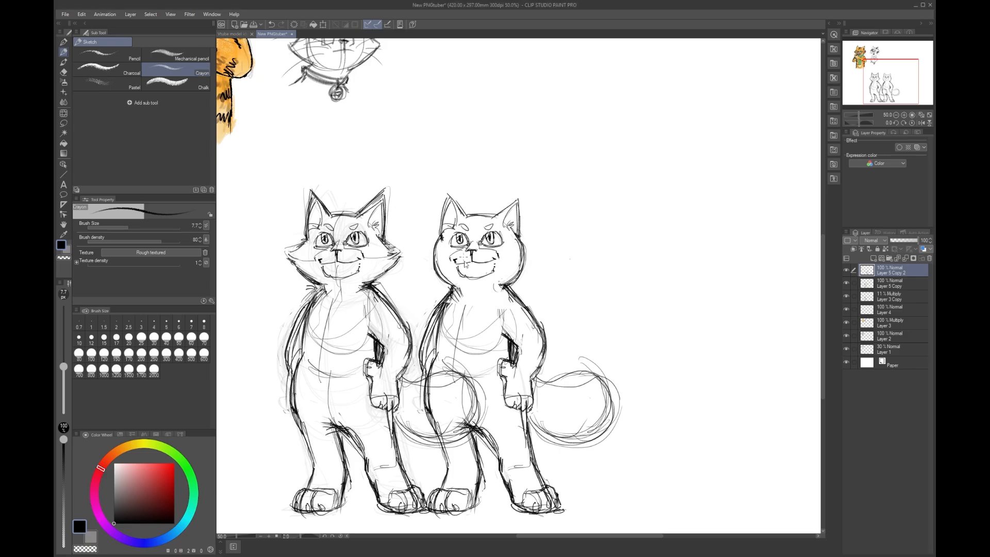
# Step: Rework the cheek outlines of the rounded-cheek head on both sides, undoing the first attempt
pyautogui.scroll(1, 464, 256)
pyautogui.scroll(-2, 448, 279)
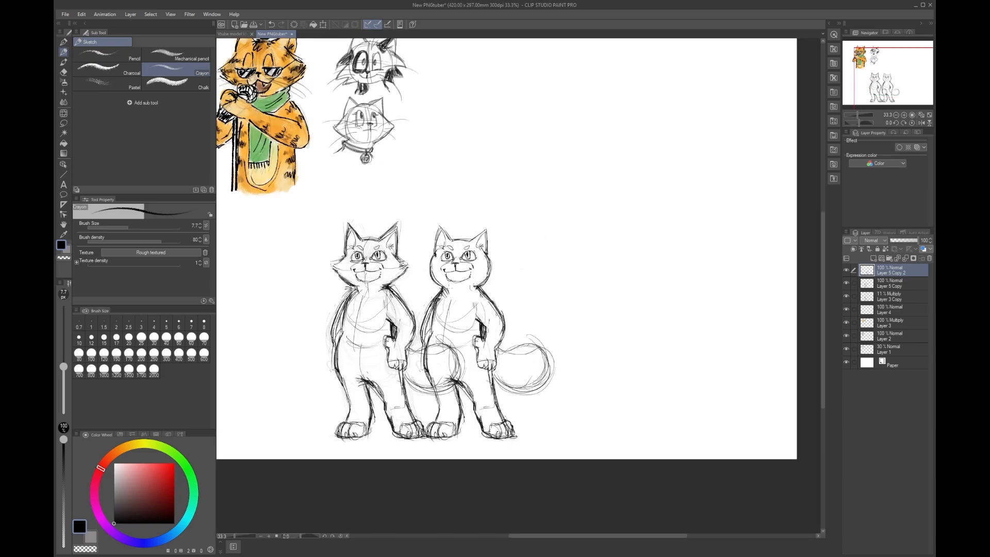
pyautogui.scroll(2, 458, 278)
pyautogui.moveTo(413, 250); pyautogui.dragTo(457, 293)
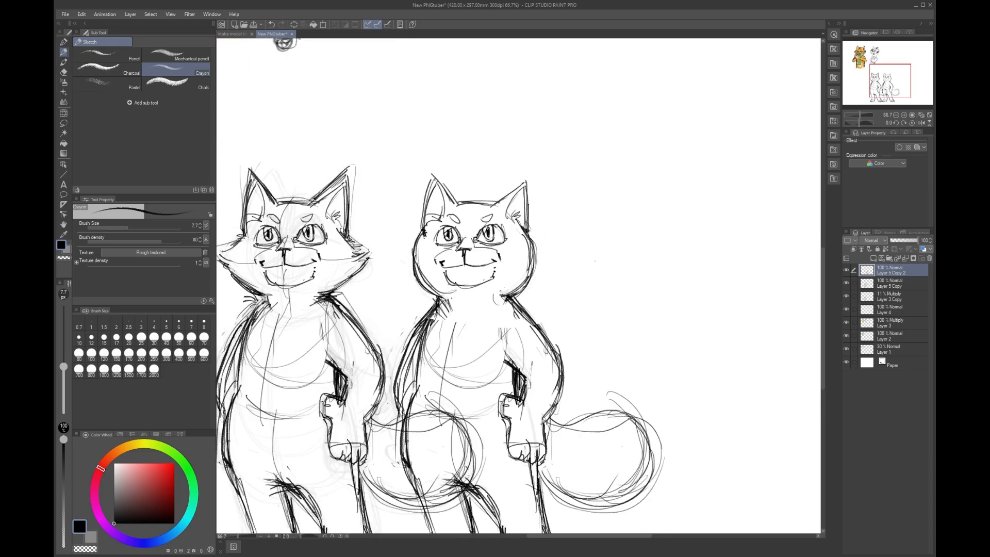
pyautogui.hotkey('ctrl', 'z')
pyautogui.hotkey('ctrl', 'z')
pyautogui.moveTo(416, 254); pyautogui.dragTo(446, 294)
pyautogui.moveTo(528, 240)
pyautogui.mouseDown()
pyautogui.moveTo(513, 290)
pyautogui.moveTo(500, 292)
pyautogui.mouseUp()
pyautogui.moveTo(528, 271); pyautogui.dragTo(510, 287)
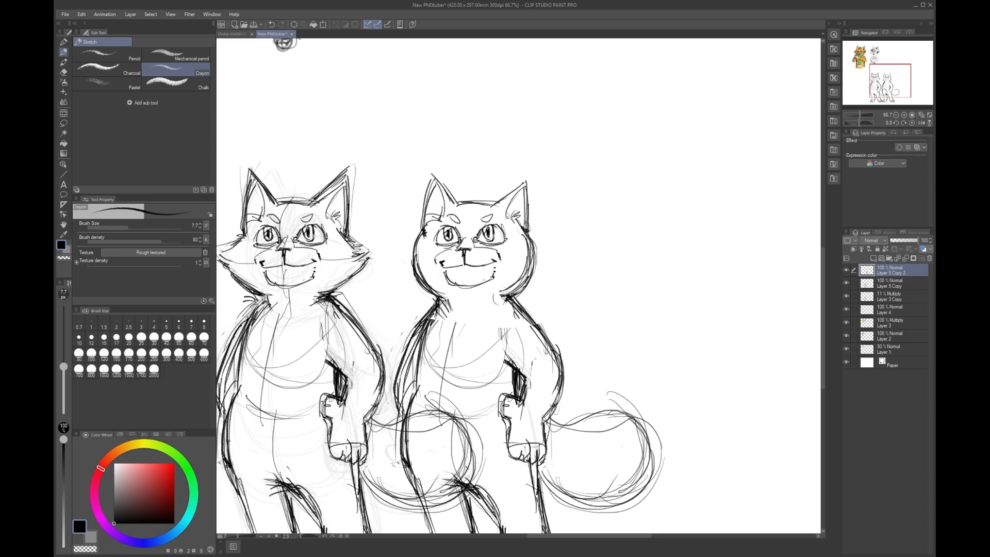
# Step: Compare the pointed-cheek and rounded-cheek full-body cats, close up and beside the earlier sketches
pyautogui.scroll(-3, 535, 358)
pyautogui.scroll(2, 526, 324)
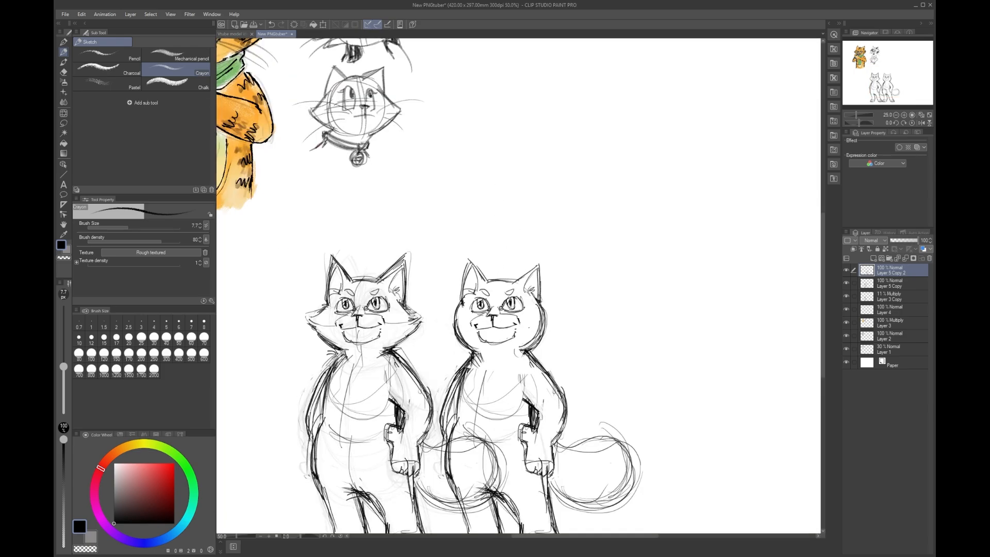
pyautogui.scroll(-2, 526, 325)
pyautogui.moveTo(535, 311); pyautogui.dragTo(551, 238)
pyautogui.scroll(1, 488, 371)
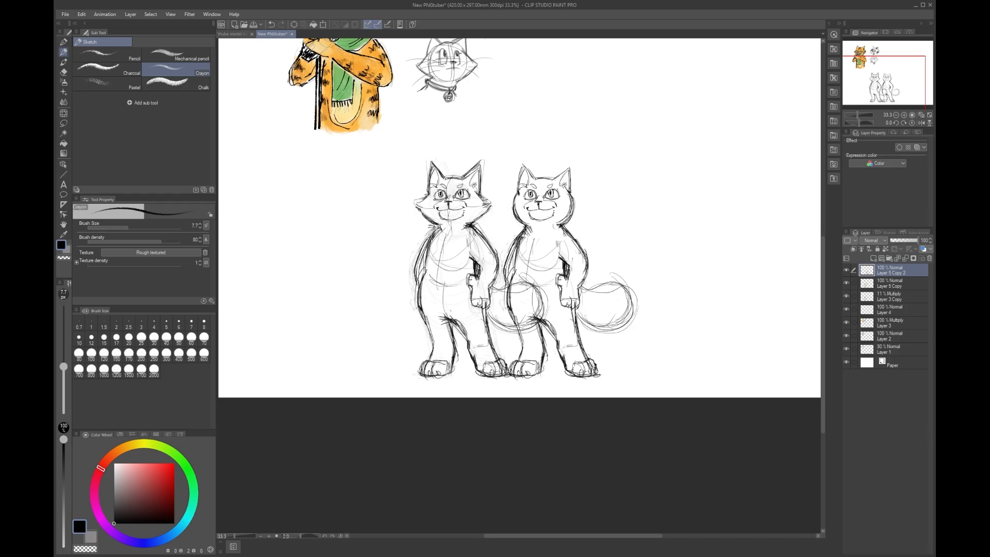
pyautogui.scroll(2, 487, 149)
pyautogui.moveTo(379, 174); pyautogui.dragTo(372, 189)
pyautogui.moveTo(381, 173)
pyautogui.mouseDown()
pyautogui.moveTo(412, 212)
pyautogui.moveTo(472, 173)
pyautogui.moveTo(474, 184)
pyautogui.mouseUp()
pyautogui.moveTo(474, 199); pyautogui.dragTo(476, 232)
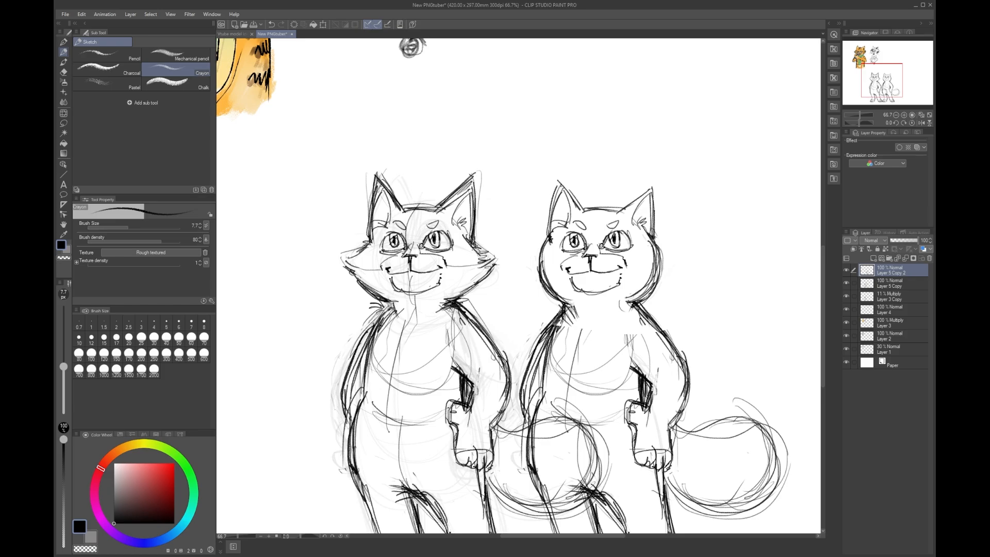
pyautogui.scroll(-3, 546, 336)
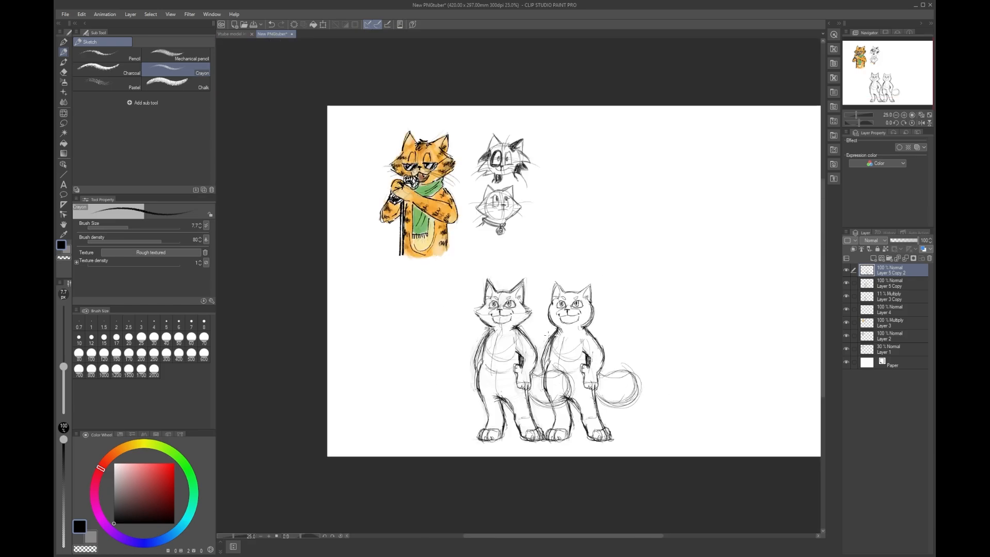
pyautogui.scroll(2, 547, 335)
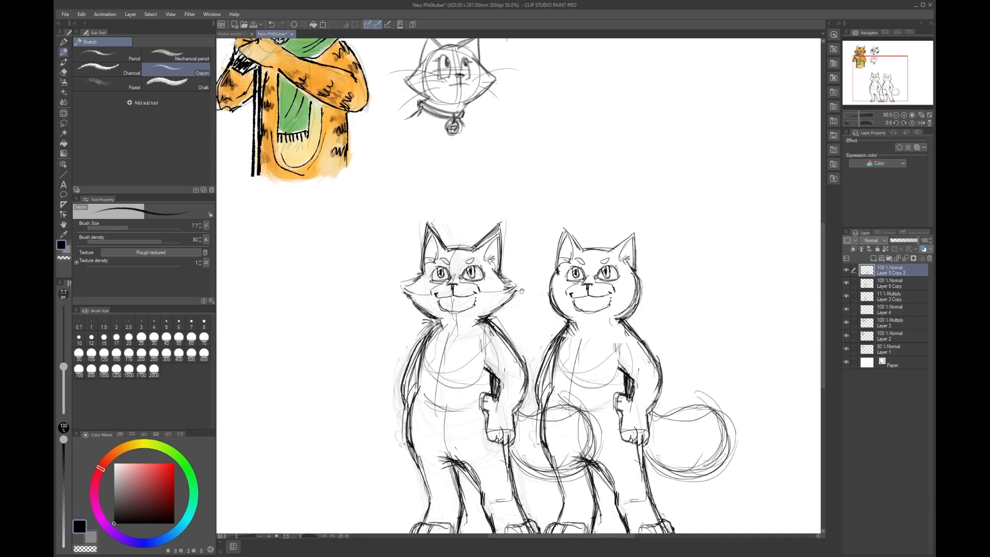
pyautogui.moveTo(518, 305); pyautogui.dragTo(527, 150)
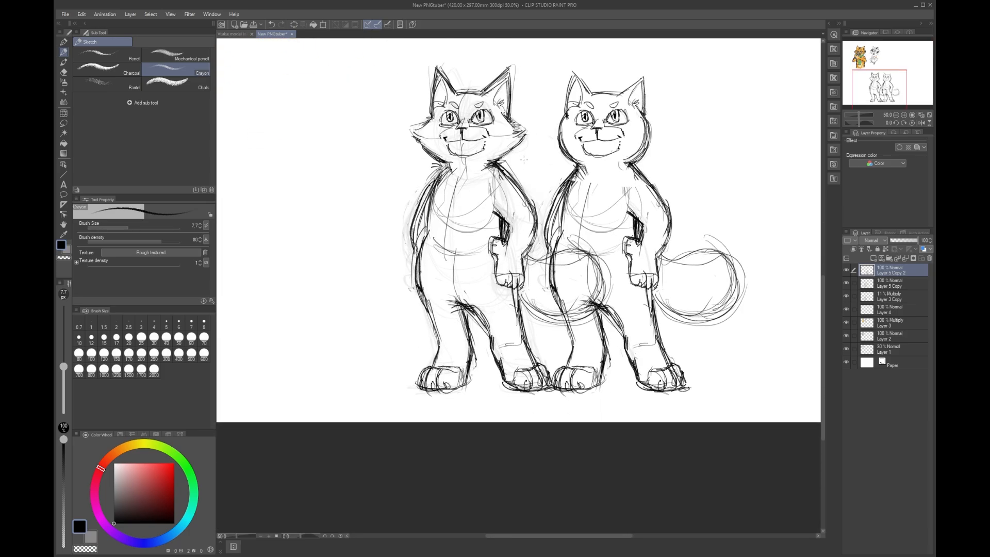
# Step: Sketch a new cat head in the empty upper area: a circle with face guidelines, pointed cheeks and two ears
pyautogui.moveTo(649, 57)
pyautogui.mouseDown()
pyautogui.moveTo(566, 227)
pyautogui.moveTo(534, 371)
pyautogui.mouseUp()
pyautogui.scroll(1, 571, 140)
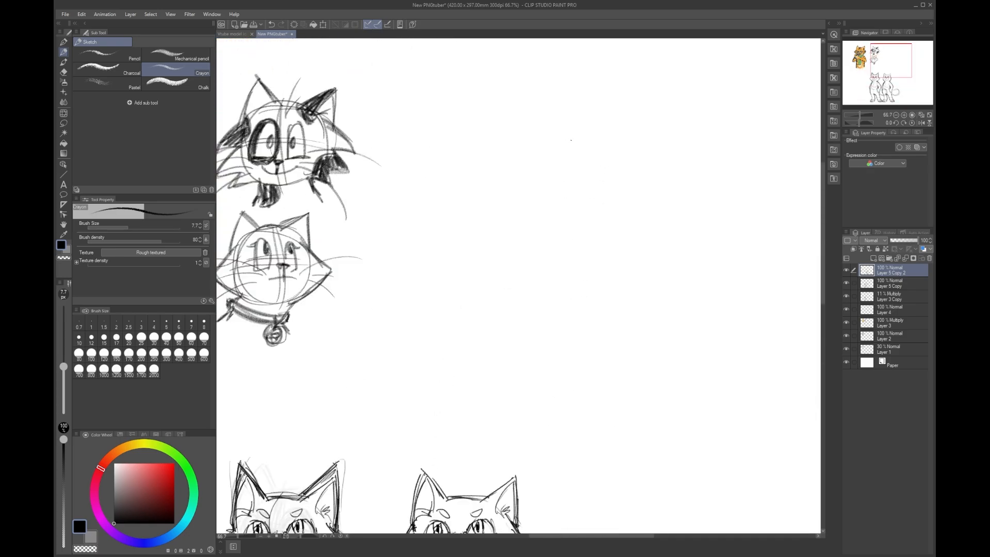
pyautogui.moveTo(555, 110); pyautogui.dragTo(521, 279)
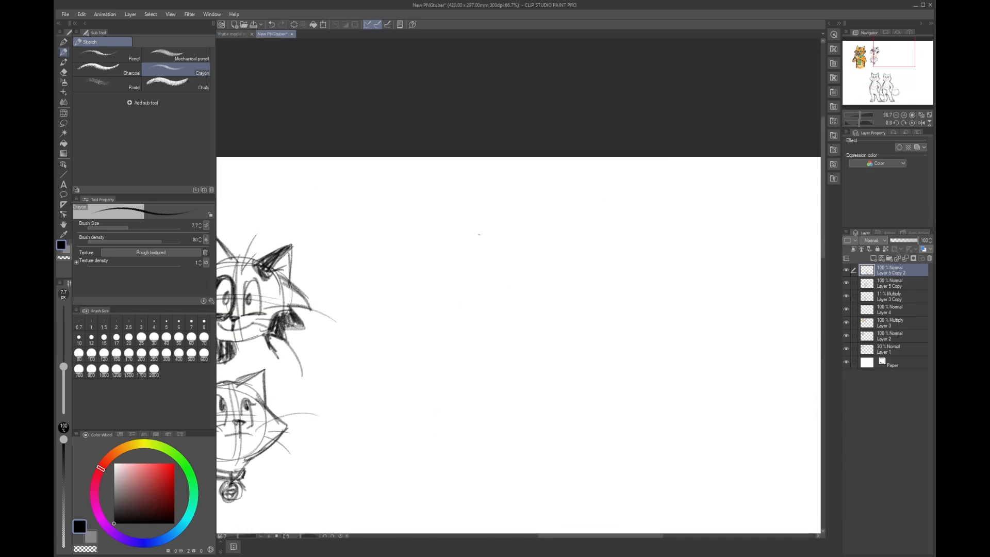
pyautogui.moveTo(505, 209)
pyautogui.mouseDown()
pyautogui.moveTo(504, 274)
pyautogui.moveTo(504, 208)
pyautogui.mouseUp()
pyautogui.moveTo(459, 258); pyautogui.dragTo(536, 264)
pyautogui.moveTo(504, 202); pyautogui.dragTo(504, 272)
pyautogui.moveTo(458, 242); pyautogui.dragTo(531, 229)
pyautogui.moveTo(462, 246); pyautogui.dragTo(536, 237)
pyautogui.moveTo(484, 212)
pyautogui.mouseDown()
pyautogui.moveTo(458, 243)
pyautogui.moveTo(487, 270)
pyautogui.moveTo(548, 243)
pyautogui.mouseUp()
pyautogui.moveTo(522, 208)
pyautogui.mouseDown()
pyautogui.moveTo(551, 245)
pyautogui.moveTo(558, 239)
pyautogui.moveTo(518, 276)
pyautogui.mouseUp()
pyautogui.moveTo(467, 234); pyautogui.dragTo(474, 198)
pyautogui.moveTo(474, 197); pyautogui.dragTo(493, 208)
pyautogui.moveTo(488, 213)
pyautogui.mouseDown()
pyautogui.moveTo(527, 209)
pyautogui.moveTo(535, 196)
pyautogui.moveTo(544, 228)
pyautogui.mouseUp()
pyautogui.moveTo(542, 223); pyautogui.dragTo(546, 241)
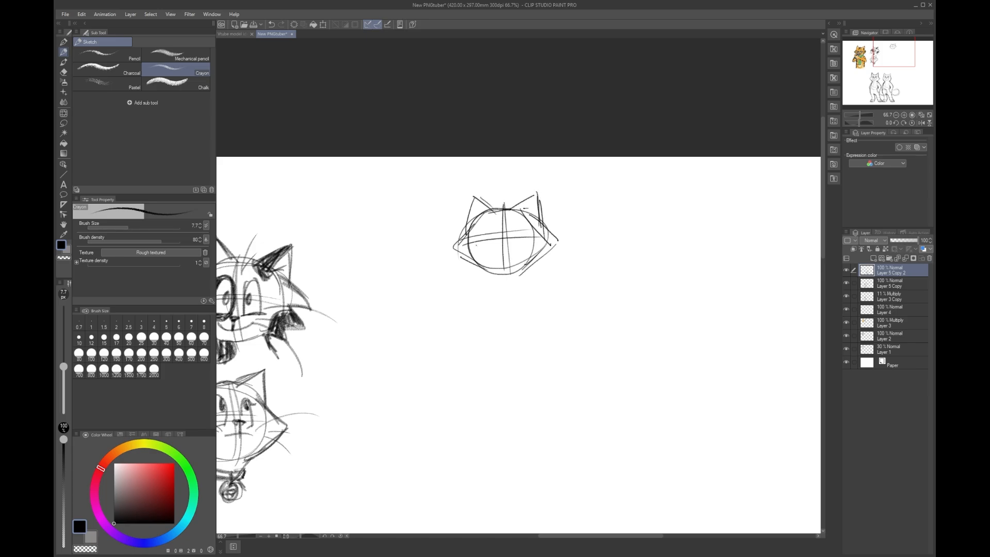
# Step: Sketch the neck and a pear-shaped torso below the new cat head
pyautogui.moveTo(485, 269); pyautogui.dragTo(486, 306)
pyautogui.moveTo(481, 260); pyautogui.dragTo(478, 307)
pyautogui.moveTo(527, 261); pyautogui.dragTo(531, 307)
pyautogui.moveTo(525, 266); pyautogui.dragTo(534, 303)
pyautogui.moveTo(482, 277)
pyautogui.mouseDown()
pyautogui.moveTo(461, 329)
pyautogui.moveTo(475, 301)
pyautogui.mouseUp()
pyautogui.moveTo(477, 297)
pyautogui.mouseDown()
pyautogui.moveTo(464, 372)
pyautogui.moveTo(530, 384)
pyautogui.mouseUp()
pyautogui.moveTo(554, 315); pyautogui.dragTo(529, 385)
pyautogui.moveTo(525, 280); pyautogui.dragTo(539, 382)
pyautogui.moveTo(465, 316); pyautogui.dragTo(538, 382)
pyautogui.moveTo(488, 297)
pyautogui.mouseDown()
pyautogui.moveTo(548, 367)
pyautogui.moveTo(527, 387)
pyautogui.mouseUp()
pyautogui.moveTo(523, 291)
pyautogui.mouseDown()
pyautogui.moveTo(545, 340)
pyautogui.moveTo(508, 396)
pyautogui.mouseUp()
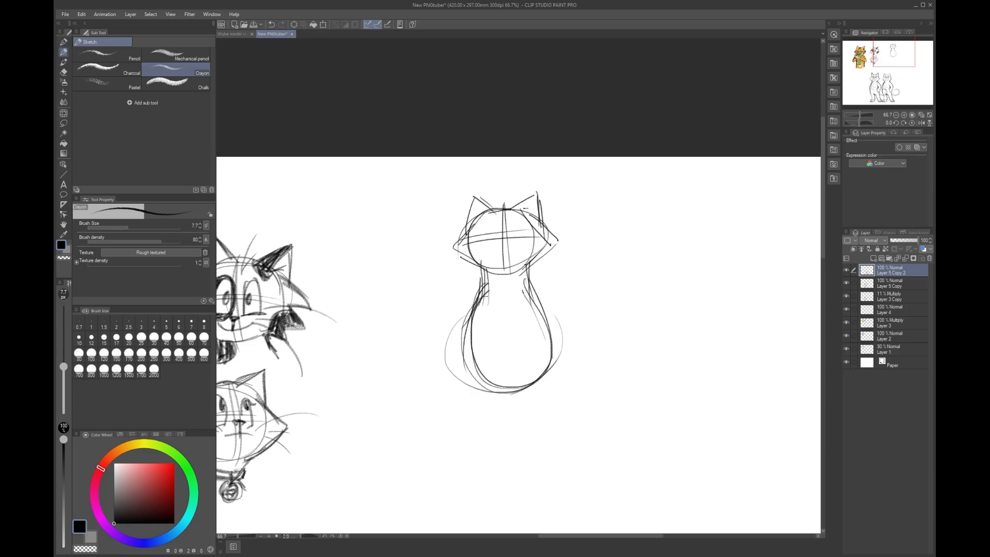
# Step: Sketch the raised leg crossing over the lap, with its lower leg and foot extending to the right
pyautogui.moveTo(531, 343)
pyautogui.mouseDown()
pyautogui.moveTo(541, 385)
pyautogui.moveTo(582, 339)
pyautogui.moveTo(594, 381)
pyautogui.mouseUp()
pyautogui.moveTo(588, 344)
pyautogui.mouseDown()
pyautogui.moveTo(612, 391)
pyautogui.moveTo(521, 392)
pyautogui.mouseUp()
pyautogui.moveTo(546, 357)
pyautogui.mouseDown()
pyautogui.moveTo(572, 393)
pyautogui.moveTo(604, 396)
pyautogui.mouseUp()
pyautogui.moveTo(577, 335)
pyautogui.mouseDown()
pyautogui.moveTo(601, 379)
pyautogui.moveTo(494, 356)
pyautogui.moveTo(581, 334)
pyautogui.mouseUp()
pyautogui.moveTo(511, 354)
pyautogui.mouseDown()
pyautogui.moveTo(588, 333)
pyautogui.moveTo(598, 371)
pyautogui.moveTo(623, 388)
pyautogui.moveTo(626, 375)
pyautogui.moveTo(602, 405)
pyautogui.mouseUp()
pyautogui.moveTo(589, 407); pyautogui.dragTo(601, 405)
pyautogui.moveTo(553, 364)
pyautogui.mouseDown()
pyautogui.moveTo(538, 366)
pyautogui.moveTo(556, 402)
pyautogui.mouseUp()
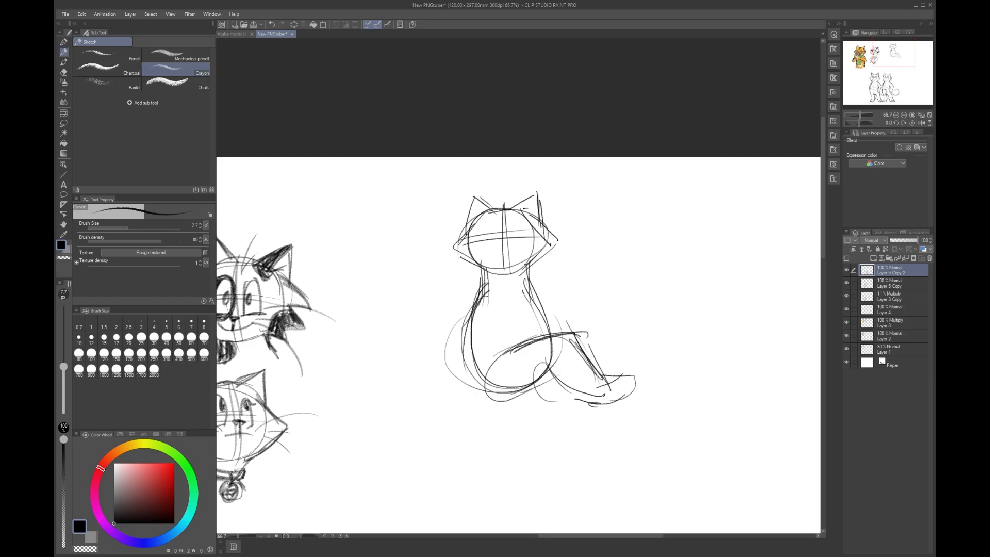
# Step: Sketch the supporting leg hanging straight down beneath the crossed leg, ending in a foot
pyautogui.moveTo(564, 330)
pyautogui.mouseDown()
pyautogui.moveTo(539, 341)
pyautogui.moveTo(554, 395)
pyautogui.moveTo(575, 406)
pyautogui.mouseUp()
pyautogui.moveTo(538, 363)
pyautogui.mouseDown()
pyautogui.moveTo(578, 397)
pyautogui.moveTo(566, 444)
pyautogui.mouseUp()
pyautogui.moveTo(534, 394); pyautogui.dragTo(548, 459)
pyautogui.moveTo(568, 451)
pyautogui.mouseDown()
pyautogui.moveTo(543, 451)
pyautogui.moveTo(564, 474)
pyautogui.mouseUp()
pyautogui.moveTo(540, 454)
pyautogui.mouseDown()
pyautogui.moveTo(541, 474)
pyautogui.moveTo(584, 473)
pyautogui.mouseUp()
pyautogui.moveTo(567, 451); pyautogui.dragTo(591, 477)
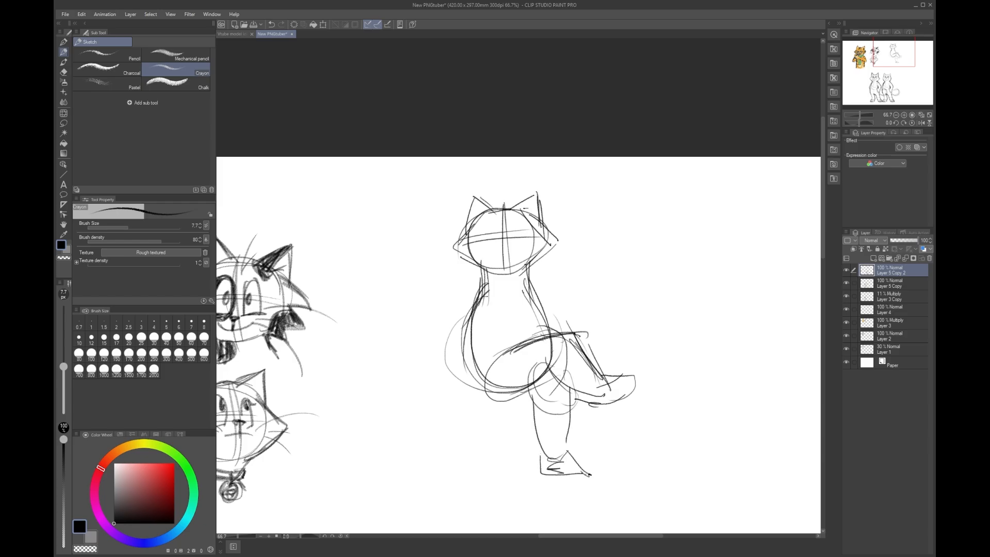
# Step: Sketch the seated cat's arms bending down from the shoulders, with the hands resting on the lap
pyautogui.moveTo(488, 283); pyautogui.dragTo(485, 324)
pyautogui.moveTo(472, 299); pyautogui.dragTo(503, 350)
pyautogui.moveTo(470, 320)
pyautogui.mouseDown()
pyautogui.moveTo(485, 367)
pyautogui.moveTo(519, 350)
pyautogui.mouseUp()
pyautogui.moveTo(482, 282); pyautogui.dragTo(471, 349)
pyautogui.moveTo(475, 302); pyautogui.dragTo(513, 353)
pyautogui.moveTo(531, 285)
pyautogui.mouseDown()
pyautogui.moveTo(559, 335)
pyautogui.moveTo(534, 339)
pyautogui.moveTo(529, 326)
pyautogui.mouseUp()
pyautogui.moveTo(524, 327)
pyautogui.mouseDown()
pyautogui.moveTo(538, 343)
pyautogui.moveTo(546, 329)
pyautogui.mouseUp()
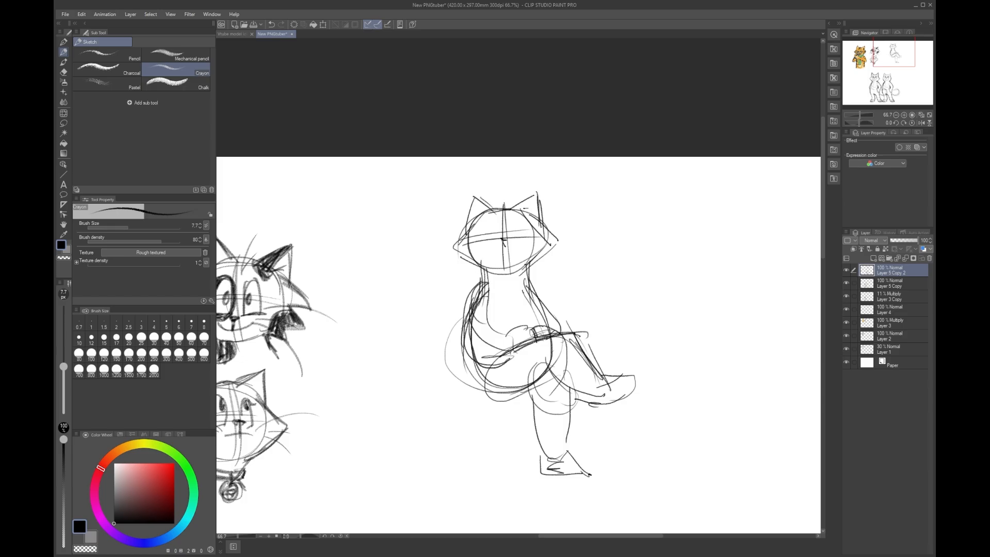
# Step: Add the nose to the seated cat's face and draw a large curled tail behind its back
pyautogui.moveTo(504, 241); pyautogui.dragTo(505, 245)
pyautogui.moveTo(488, 255)
pyautogui.mouseDown()
pyautogui.moveTo(523, 249)
pyautogui.moveTo(486, 258)
pyautogui.moveTo(503, 267)
pyautogui.moveTo(530, 244)
pyautogui.moveTo(478, 233)
pyautogui.moveTo(528, 231)
pyautogui.moveTo(454, 255)
pyautogui.moveTo(484, 273)
pyautogui.moveTo(419, 348)
pyautogui.moveTo(472, 387)
pyautogui.moveTo(445, 281)
pyautogui.moveTo(467, 312)
pyautogui.mouseUp()
pyautogui.moveTo(446, 280)
pyautogui.mouseDown()
pyautogui.moveTo(477, 395)
pyautogui.moveTo(506, 391)
pyautogui.moveTo(430, 388)
pyautogui.moveTo(467, 400)
pyautogui.moveTo(531, 393)
pyautogui.moveTo(455, 407)
pyautogui.mouseUp()
pyautogui.moveTo(455, 407)
pyautogui.mouseDown()
pyautogui.moveTo(544, 408)
pyautogui.moveTo(496, 438)
pyautogui.mouseUp()
pyautogui.moveTo(478, 282)
pyautogui.mouseDown()
pyautogui.moveTo(450, 272)
pyautogui.moveTo(438, 284)
pyautogui.mouseUp()
pyautogui.moveTo(429, 328); pyautogui.dragTo(474, 392)
# Step: Draw the swivel chair's wheeled base beneath the seated cat
pyautogui.moveTo(490, 442)
pyautogui.mouseDown()
pyautogui.moveTo(490, 466)
pyautogui.moveTo(443, 478)
pyautogui.moveTo(456, 488)
pyautogui.moveTo(496, 466)
pyautogui.moveTo(523, 480)
pyautogui.mouseUp()
pyautogui.moveTo(519, 476)
pyautogui.mouseDown()
pyautogui.moveTo(541, 488)
pyautogui.moveTo(534, 496)
pyautogui.moveTo(507, 464)
pyautogui.mouseUp()
pyautogui.moveTo(495, 457)
pyautogui.mouseDown()
pyautogui.moveTo(523, 477)
pyautogui.moveTo(517, 473)
pyautogui.mouseUp()
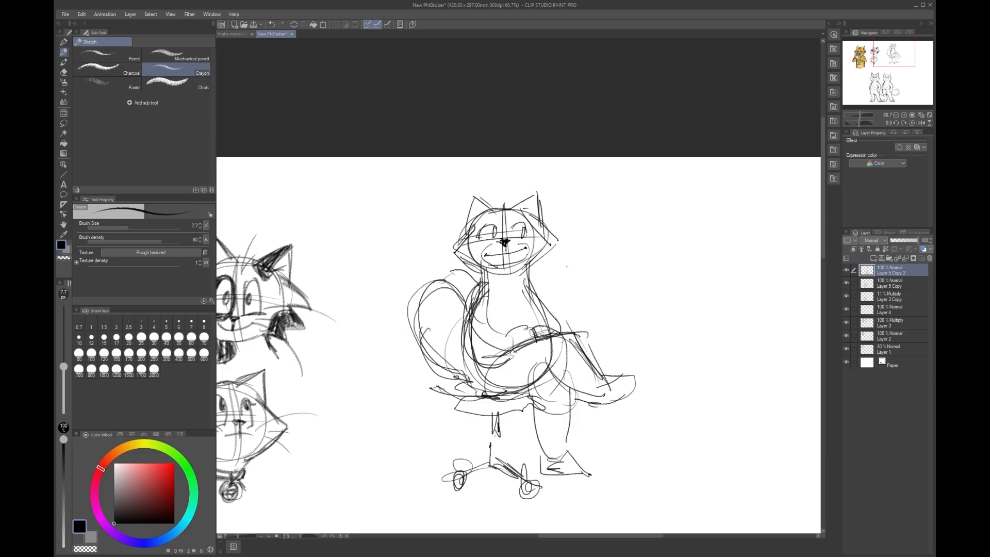
# Step: Compare the seated cat with the two standing cats and the coloured orange cat
pyautogui.scroll(-2, 584, 257)
pyautogui.moveTo(608, 300); pyautogui.dragTo(637, 192)
pyautogui.moveTo(621, 313); pyautogui.dragTo(651, 212)
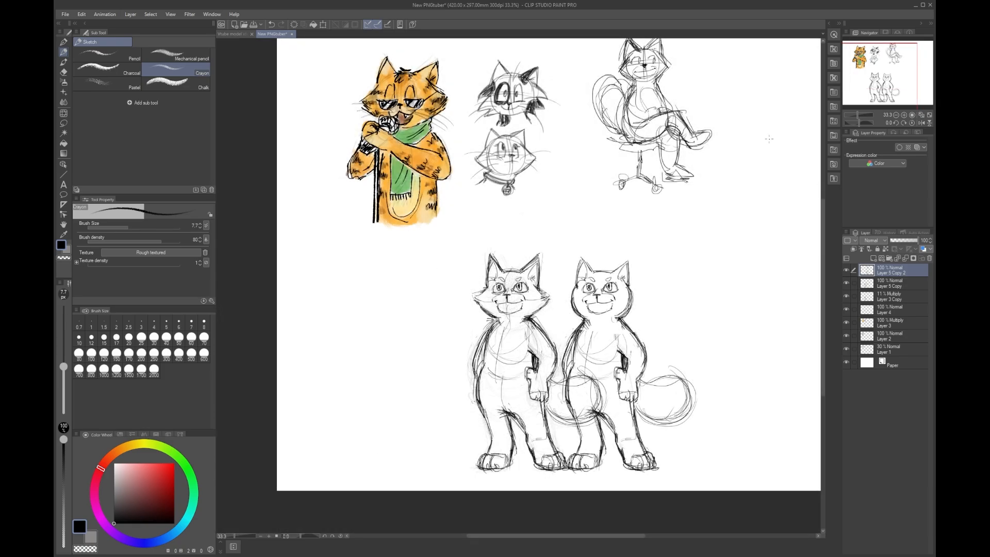
# Step: Duplicate the seated cat sketch and place the copy beside the original
pyautogui.moveTo(771, 141); pyautogui.dragTo(639, 277)
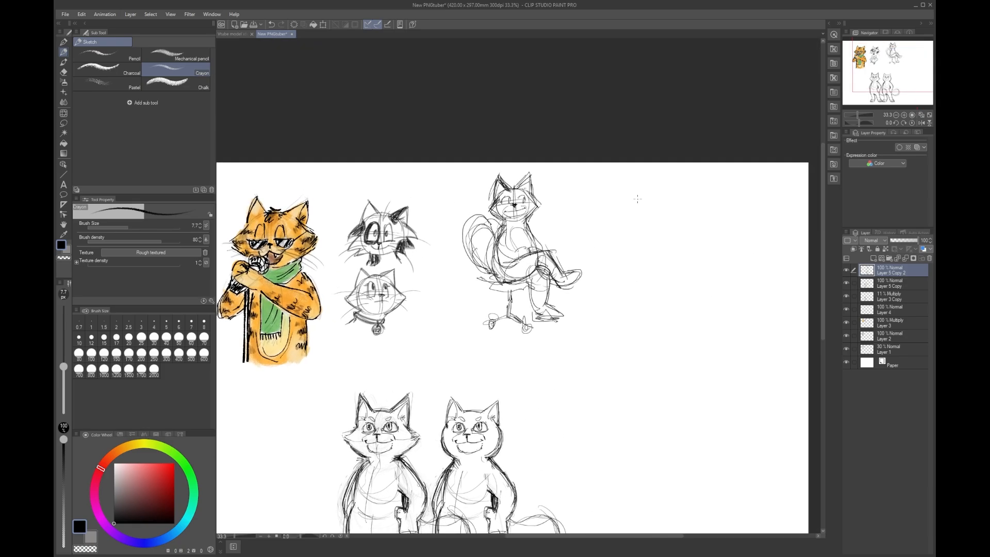
pyautogui.scroll(2, 637, 199)
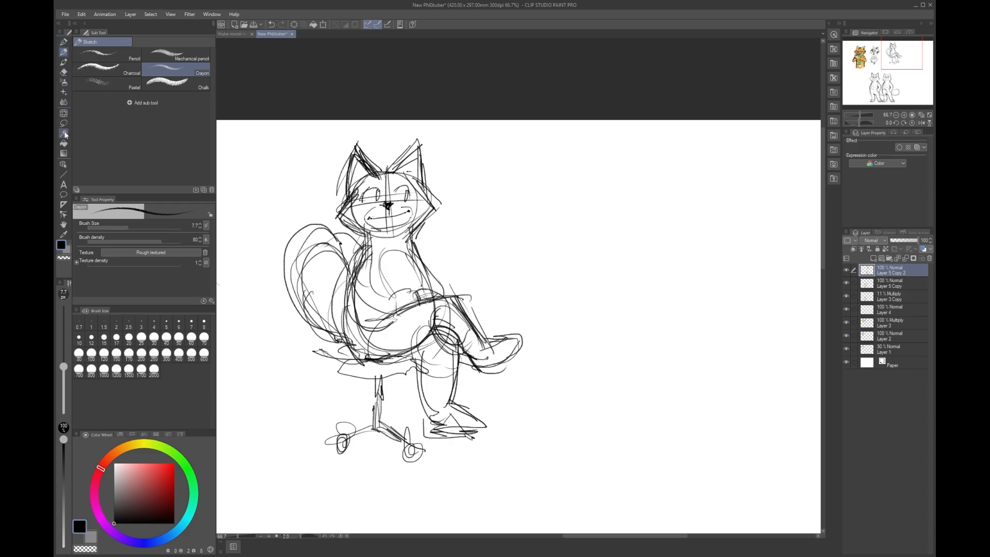
pyautogui.click(63, 164)
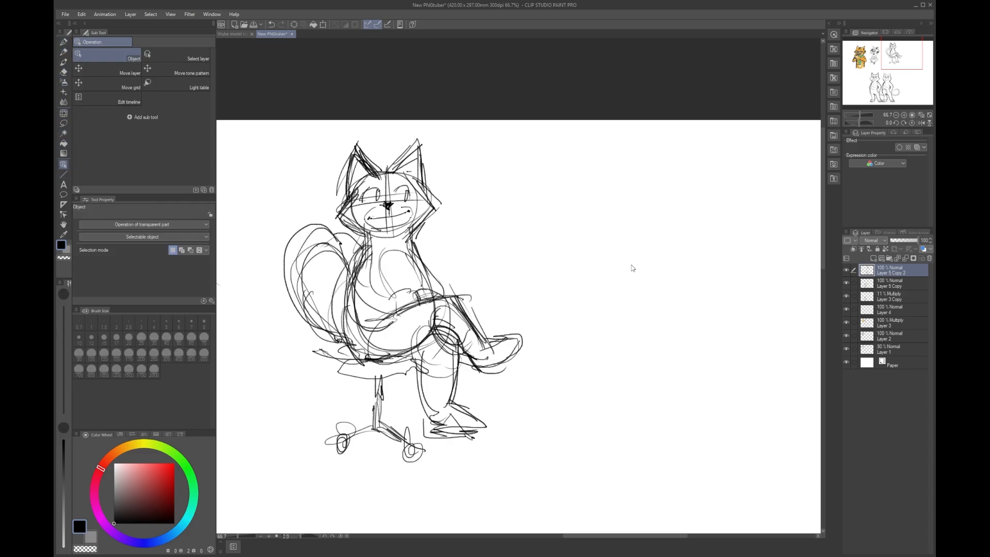
pyautogui.hotkey('ctrl', 'c')
pyautogui.hotkey('ctrl', 'v')
pyautogui.moveTo(424, 214); pyautogui.dragTo(655, 229)
pyautogui.moveTo(712, 181); pyautogui.dragTo(567, 188)
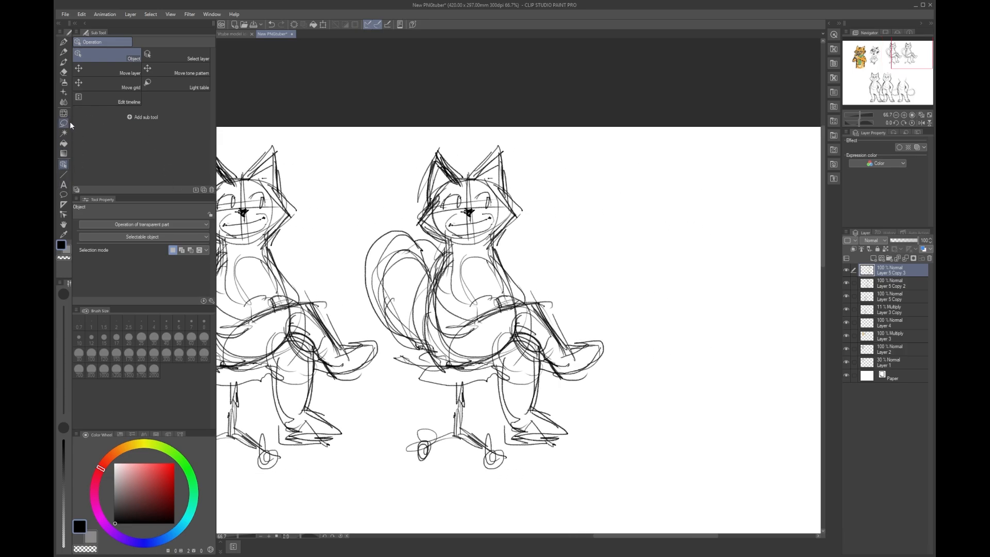
# Step: Erase the pointed cheeks on the copied seated cat and redraw its face with rounded cheeks
pyautogui.click(64, 52)
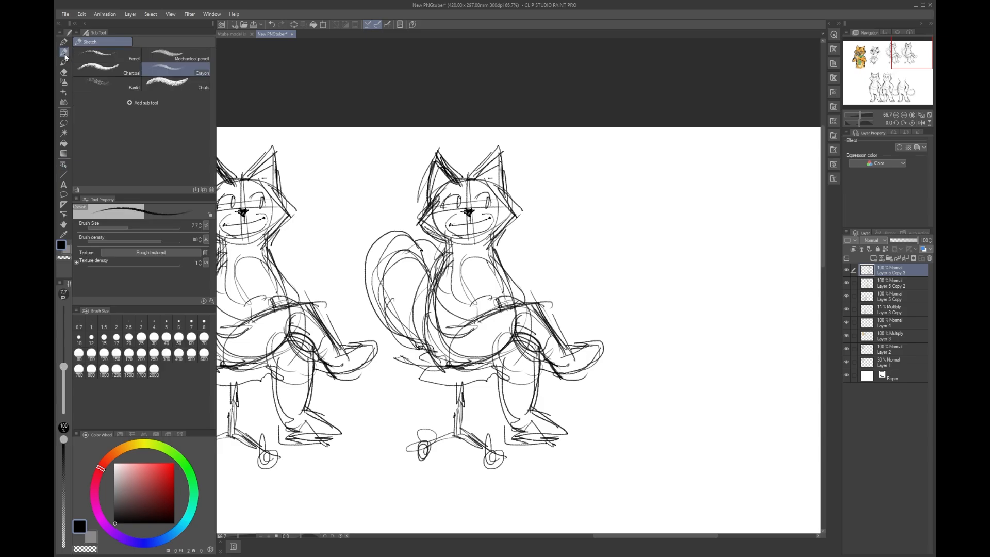
pyautogui.moveTo(431, 209)
pyautogui.mouseDown()
pyautogui.moveTo(422, 227)
pyautogui.moveTo(424, 219)
pyautogui.moveTo(444, 240)
pyautogui.mouseUp()
pyautogui.moveTo(503, 196)
pyautogui.mouseDown()
pyautogui.moveTo(516, 202)
pyautogui.moveTo(504, 219)
pyautogui.mouseUp()
pyautogui.moveTo(425, 217)
pyautogui.mouseDown()
pyautogui.moveTo(418, 232)
pyautogui.moveTo(441, 242)
pyautogui.mouseUp()
pyautogui.moveTo(430, 226); pyautogui.dragTo(438, 234)
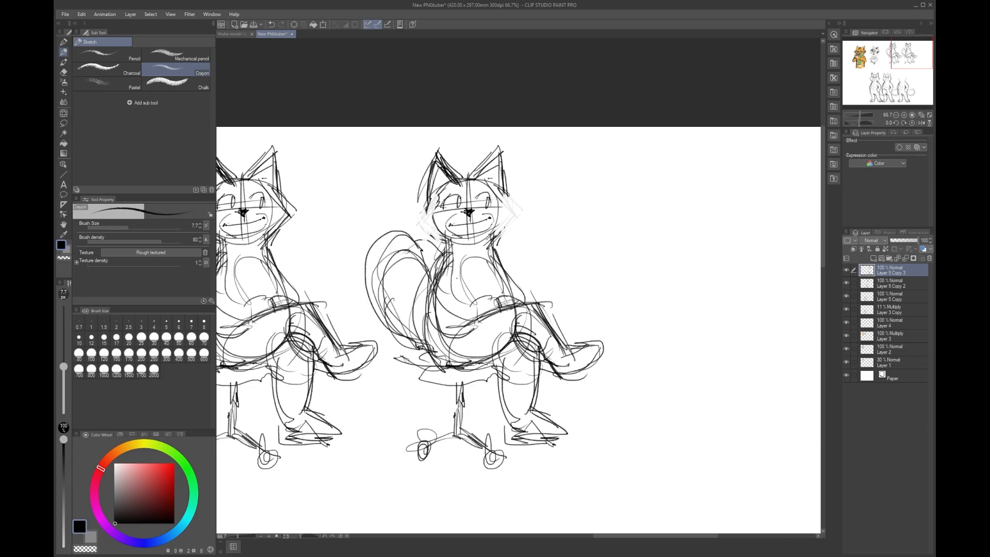
pyautogui.moveTo(431, 196); pyautogui.dragTo(436, 235)
pyautogui.moveTo(499, 186)
pyautogui.mouseDown()
pyautogui.moveTo(510, 214)
pyautogui.moveTo(496, 241)
pyautogui.moveTo(494, 148)
pyautogui.moveTo(497, 183)
pyautogui.mouseUp()
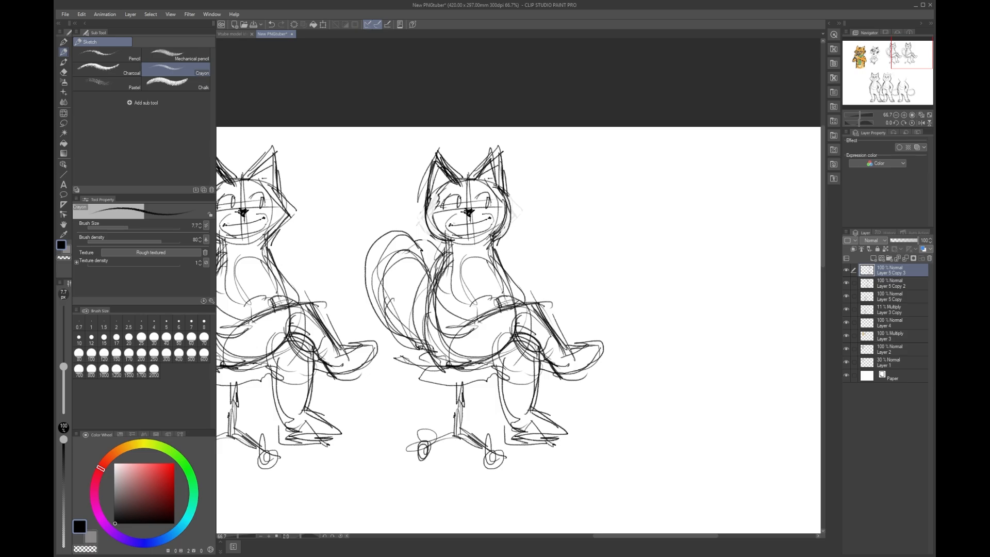
# Step: Lasso and delete the stray standing body that was duplicated beside the two standing cats, and clear the selection
pyautogui.scroll(-3, 532, 203)
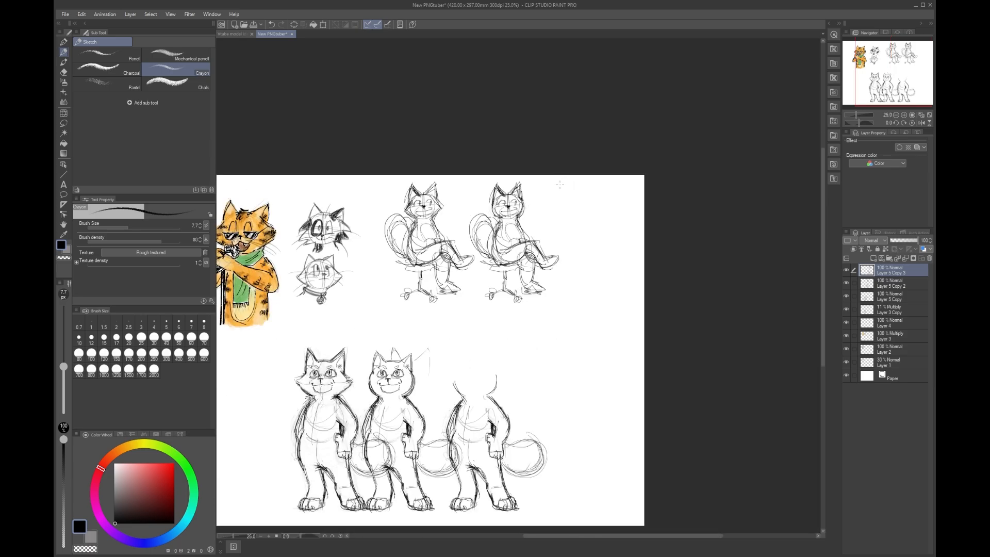
pyautogui.moveTo(515, 336); pyautogui.dragTo(586, 187)
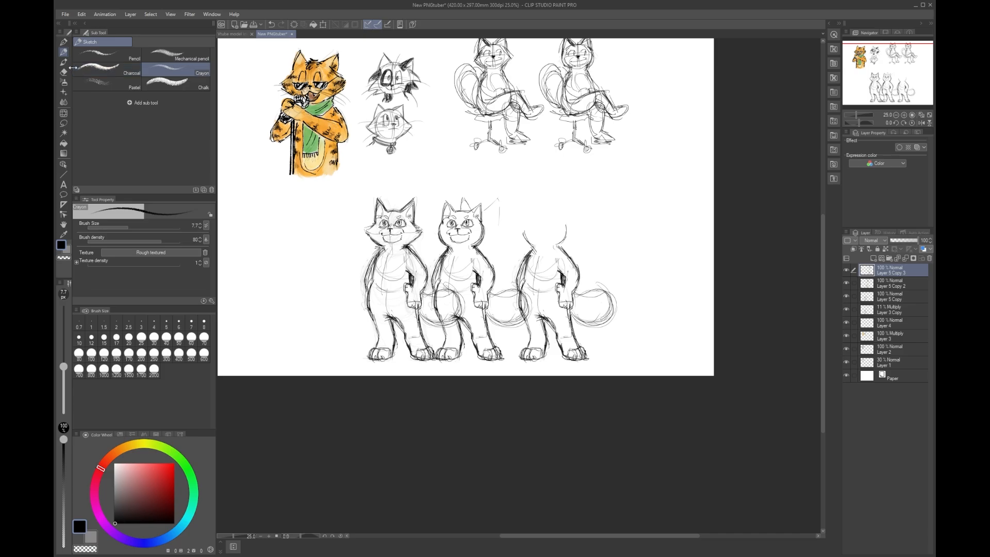
pyautogui.click(63, 123)
pyautogui.moveTo(663, 191)
pyautogui.mouseDown()
pyautogui.moveTo(453, 424)
pyautogui.moveTo(670, 203)
pyautogui.mouseUp()
pyautogui.press('Delete')
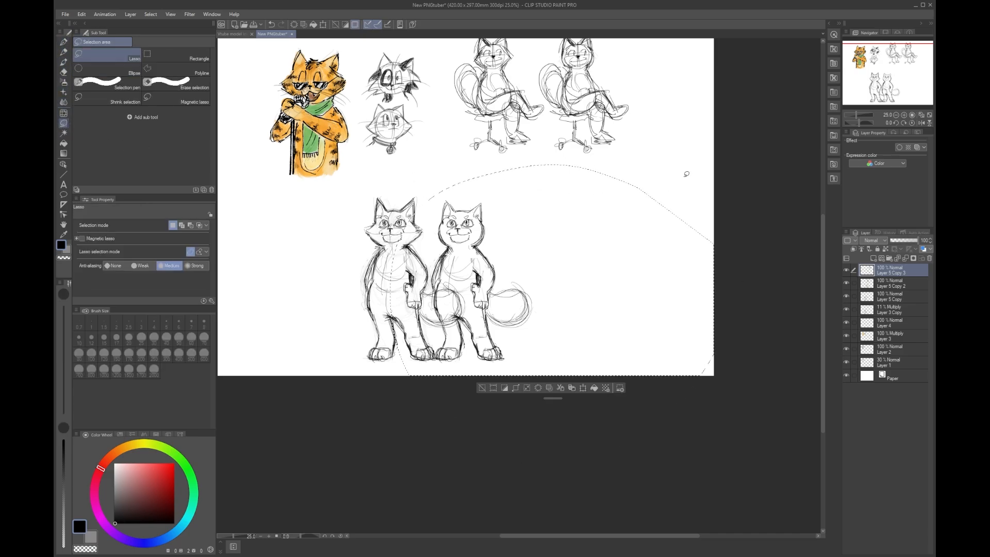
pyautogui.click(481, 387)
pyautogui.moveTo(602, 192); pyautogui.dragTo(539, 342)
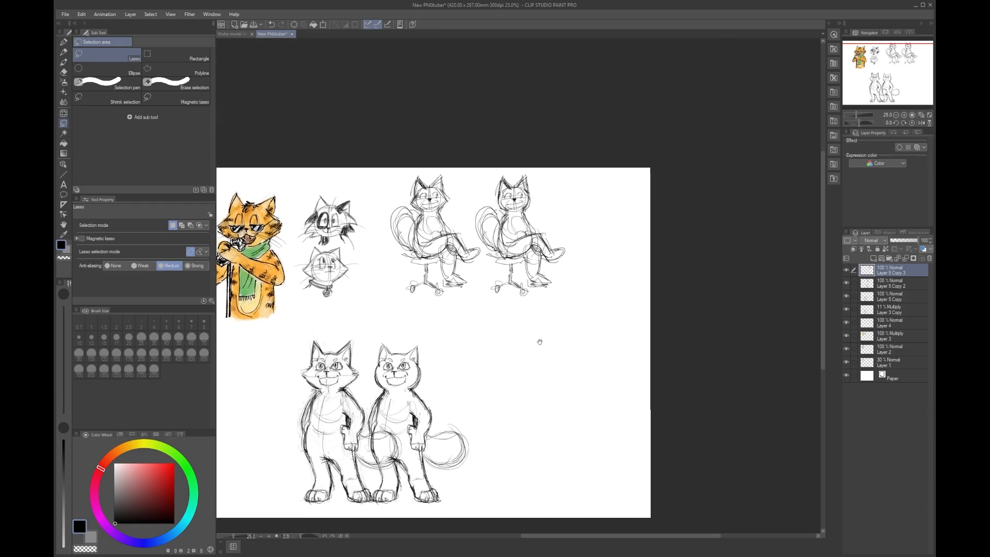
# Step: Erase the outer ear lines on the round-cheeked seated cat and redraw both ears smaller
pyautogui.scroll(4, 496, 201)
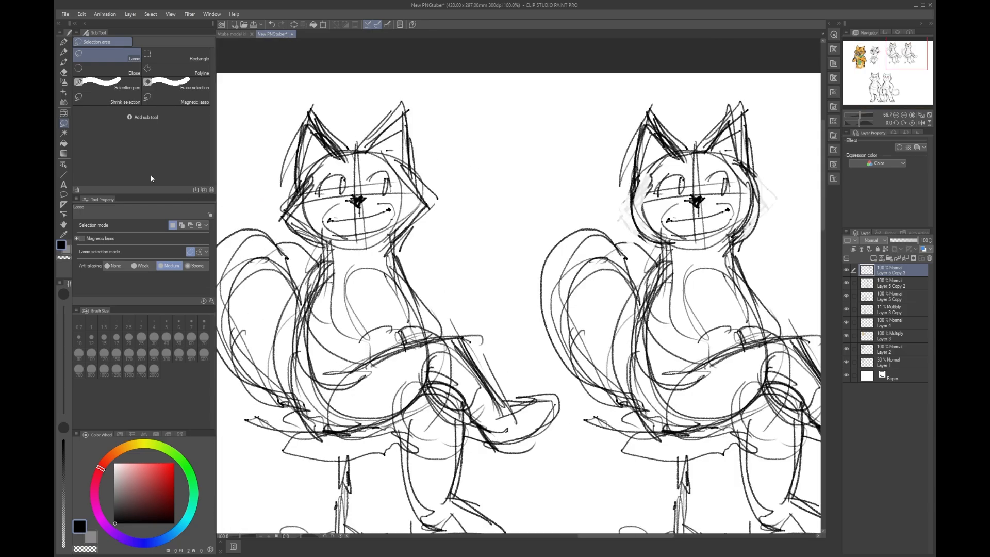
pyautogui.click(64, 53)
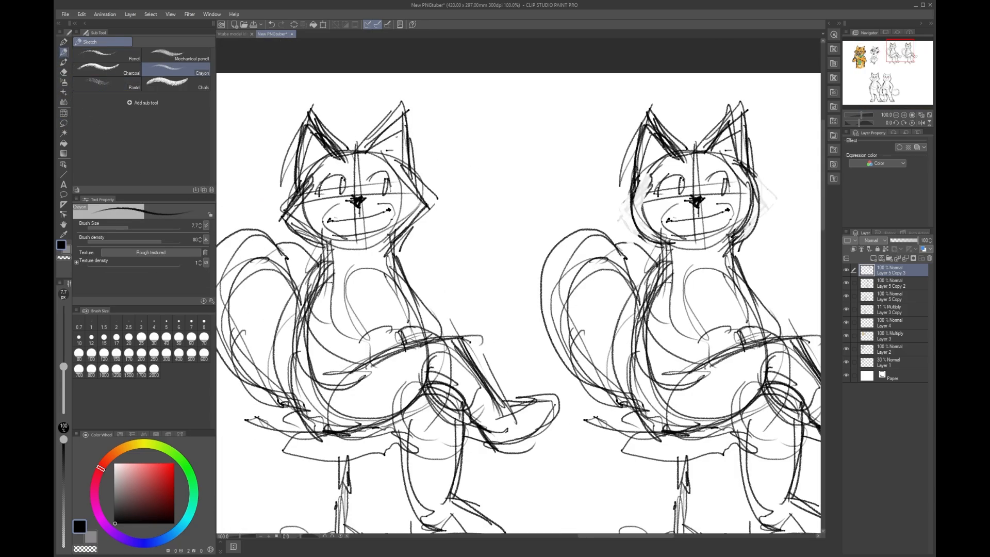
pyautogui.moveTo(680, 155)
pyautogui.mouseDown()
pyautogui.moveTo(734, 156)
pyautogui.moveTo(733, 114)
pyautogui.moveTo(752, 157)
pyautogui.mouseUp()
pyautogui.moveTo(741, 103); pyautogui.dragTo(753, 164)
pyautogui.moveTo(635, 168)
pyautogui.mouseDown()
pyautogui.moveTo(652, 108)
pyautogui.moveTo(639, 159)
pyautogui.mouseUp()
pyautogui.moveTo(652, 112)
pyautogui.mouseDown()
pyautogui.moveTo(680, 150)
pyautogui.moveTo(739, 106)
pyautogui.moveTo(706, 135)
pyautogui.mouseUp()
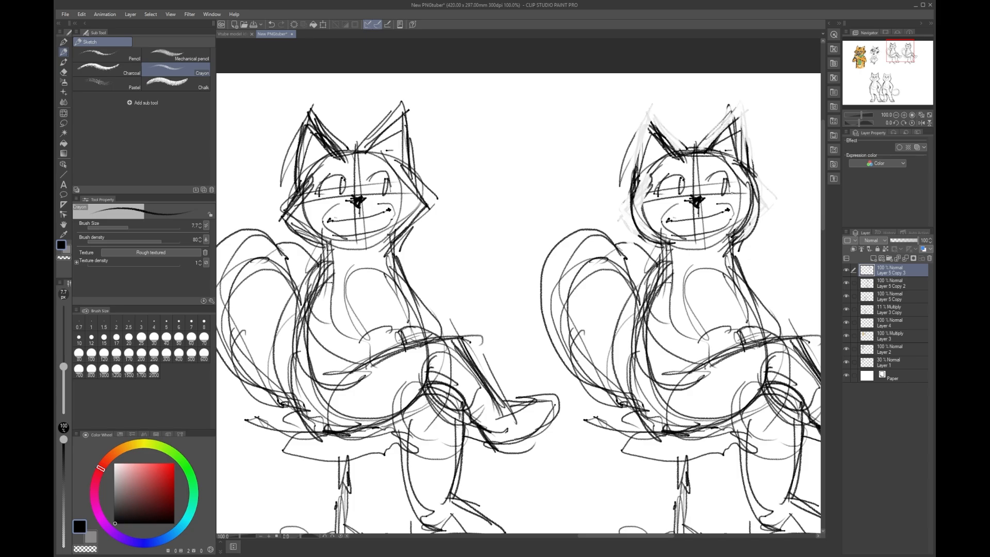
pyautogui.moveTo(645, 115)
pyautogui.mouseDown()
pyautogui.moveTo(671, 152)
pyautogui.moveTo(643, 131)
pyautogui.mouseUp()
pyautogui.moveTo(649, 120); pyautogui.dragTo(639, 167)
pyautogui.moveTo(647, 115); pyautogui.dragTo(645, 156)
pyautogui.moveTo(731, 115)
pyautogui.mouseDown()
pyautogui.moveTo(696, 152)
pyautogui.moveTo(710, 147)
pyautogui.moveTo(749, 164)
pyautogui.moveTo(743, 223)
pyautogui.mouseUp()
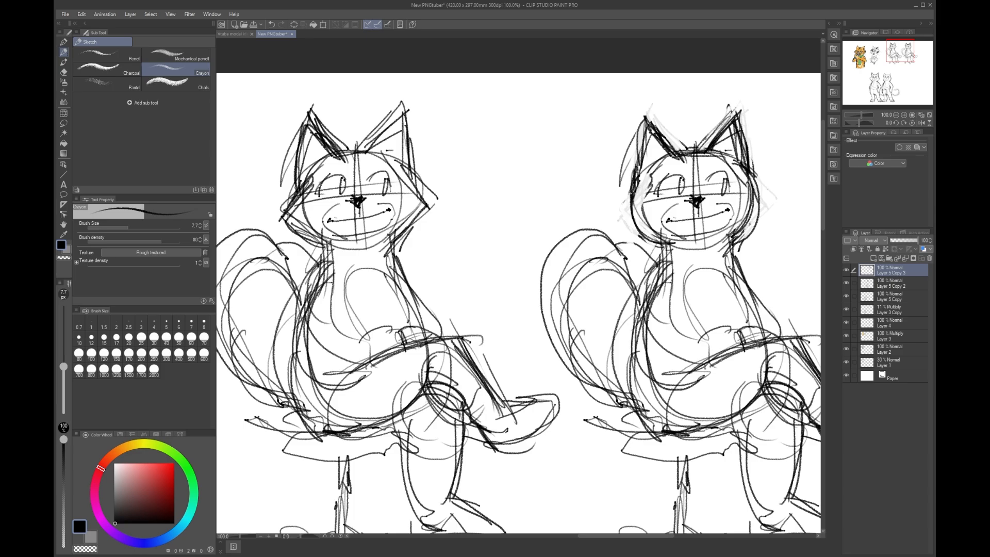
# Step: Refine the round-cheeked seated cat's cheek outline and add eyebrows above its eyes
pyautogui.moveTo(634, 178); pyautogui.dragTo(628, 219)
pyautogui.moveTo(669, 168); pyautogui.dragTo(722, 159)
pyautogui.scroll(-3, 710, 245)
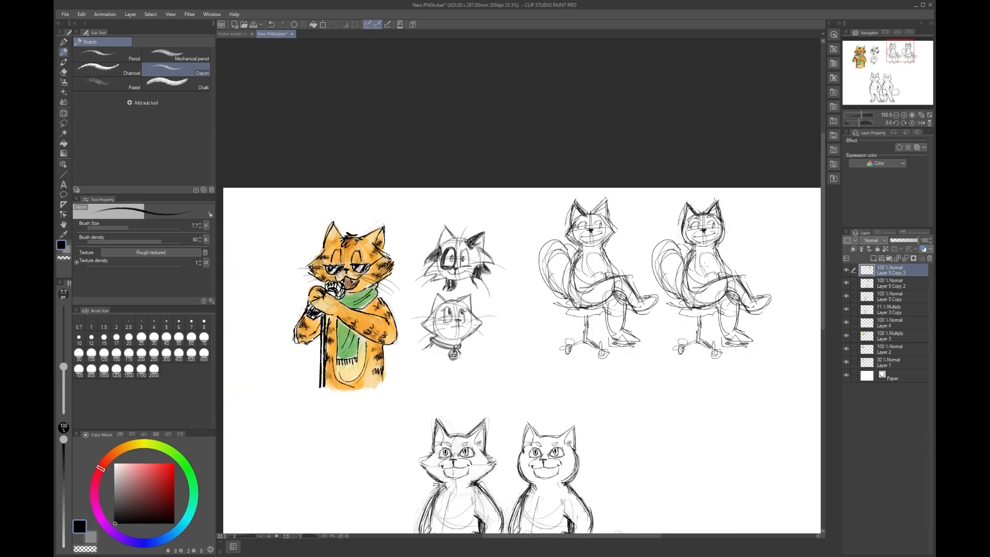
pyautogui.scroll(2, 684, 244)
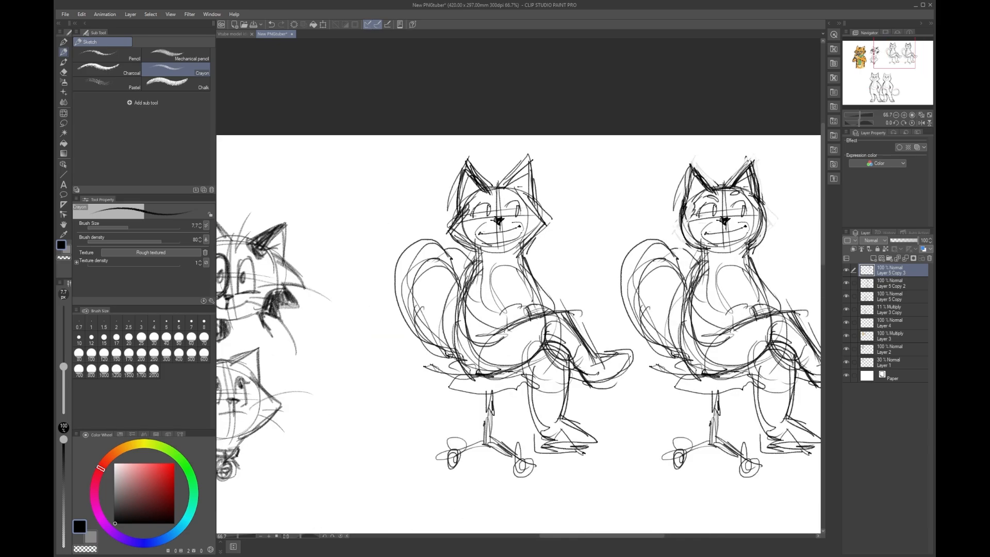
pyautogui.moveTo(682, 220); pyautogui.dragTo(709, 259)
# Step: Save the drawing and sketch an arrow pointing at the round-cheeked seated cat
pyautogui.scroll(-5, 722, 346)
pyautogui.scroll(3, 651, 309)
pyautogui.moveTo(712, 337); pyautogui.dragTo(583, 36)
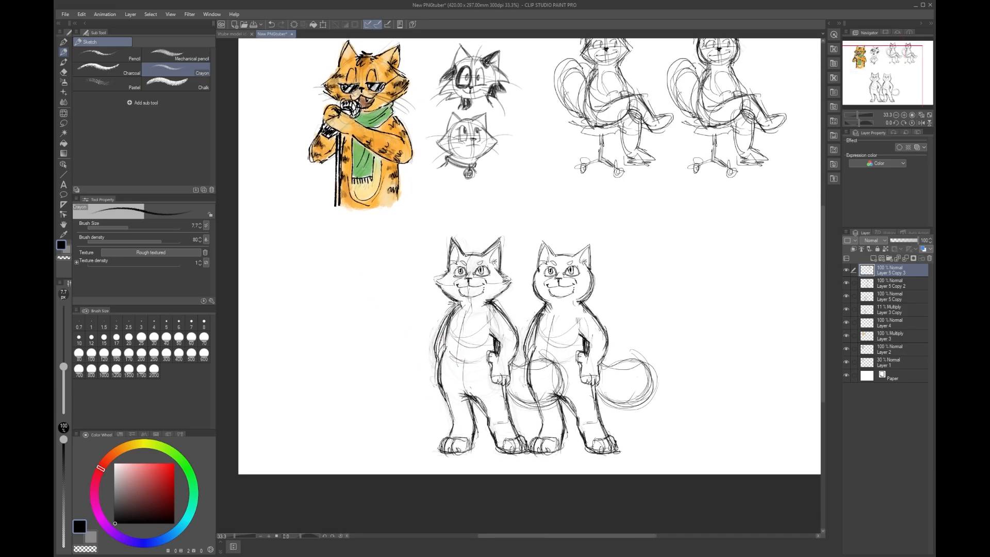
pyautogui.moveTo(689, 268); pyautogui.dragTo(648, 354)
pyautogui.hotkey('ctrl', 's')
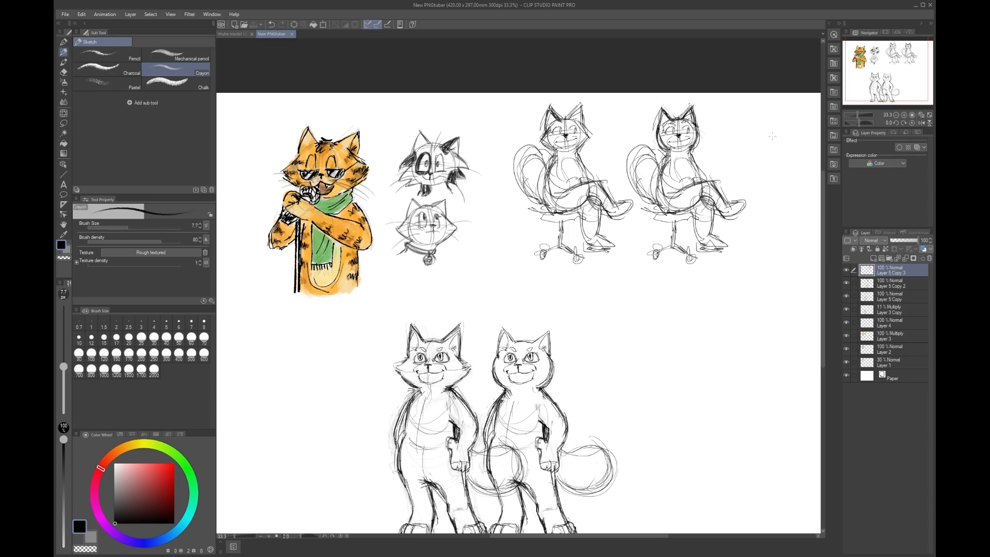
pyautogui.moveTo(745, 115)
pyautogui.mouseDown()
pyautogui.moveTo(708, 149)
pyautogui.moveTo(711, 159)
pyautogui.mouseUp()
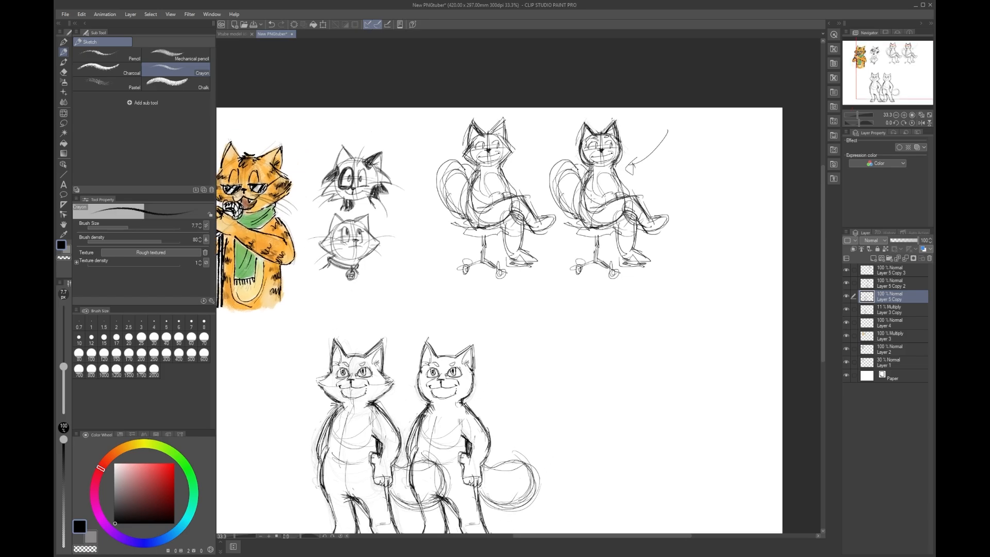
# Step: Make the topmost layer, Layer 5 Copy 3, active and rough in a new head circle below the seated cats
pyautogui.moveTo(608, 236); pyautogui.dragTo(619, 135)
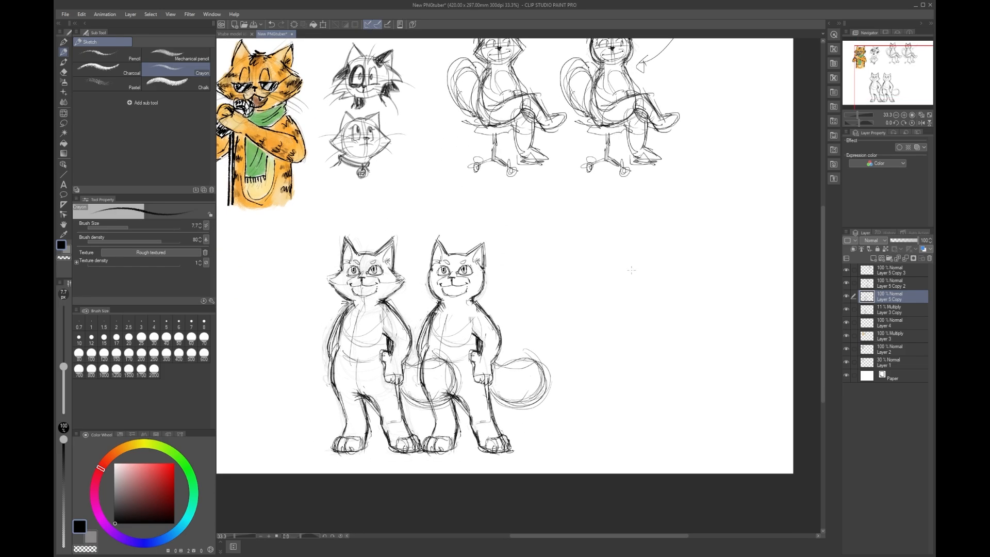
pyautogui.scroll(1, 637, 265)
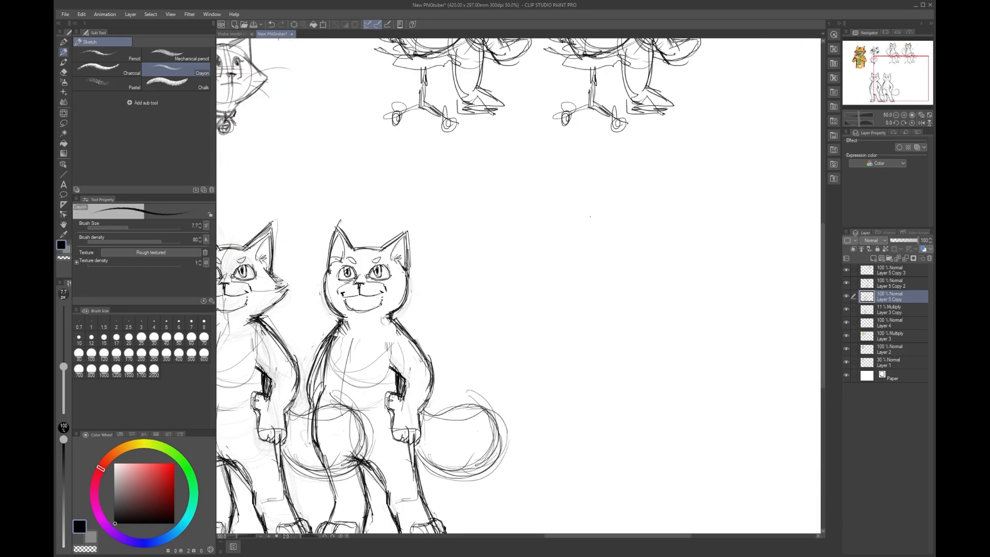
pyautogui.scroll(1, 587, 223)
pyautogui.click(896, 270)
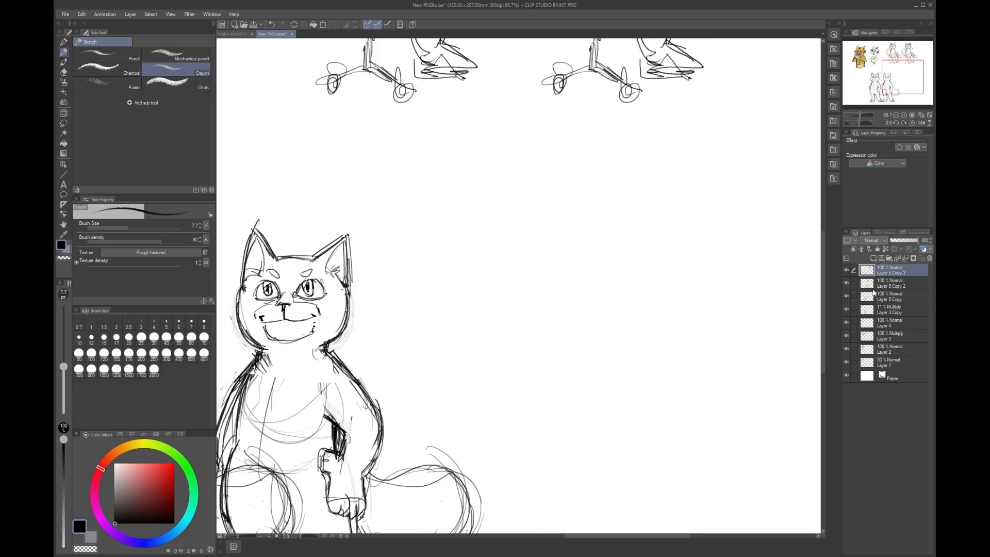
pyautogui.moveTo(540, 164)
pyautogui.mouseDown()
pyautogui.moveTo(545, 217)
pyautogui.moveTo(483, 235)
pyautogui.mouseUp()
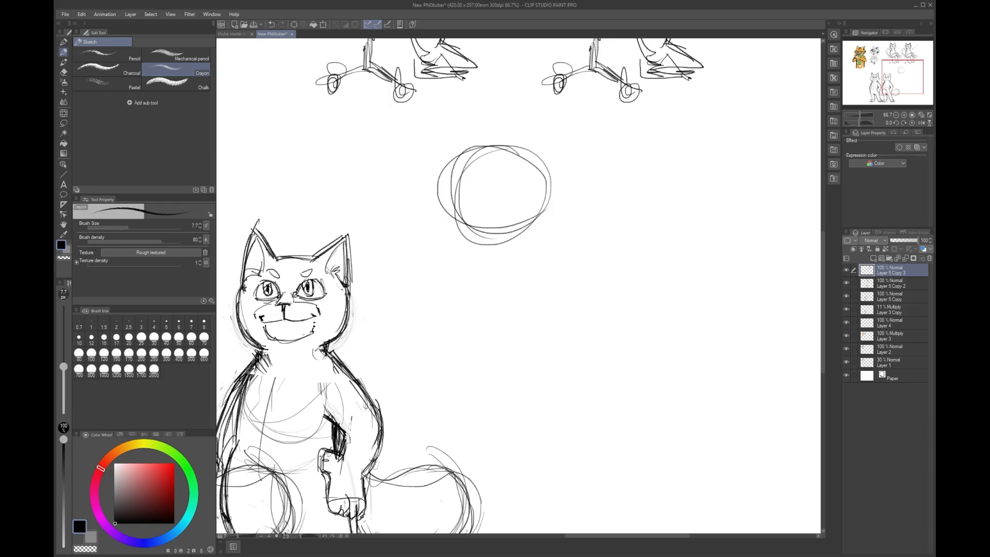
# Step: Add a muzzle circle, nose and two pointed ears to the new head so it faces right
pyautogui.moveTo(509, 162)
pyautogui.mouseDown()
pyautogui.moveTo(482, 149)
pyautogui.moveTo(519, 230)
pyautogui.moveTo(533, 173)
pyautogui.moveTo(518, 217)
pyautogui.moveTo(536, 186)
pyautogui.moveTo(527, 190)
pyautogui.moveTo(546, 215)
pyautogui.moveTo(533, 198)
pyautogui.moveTo(536, 218)
pyautogui.moveTo(502, 214)
pyautogui.moveTo(543, 205)
pyautogui.moveTo(530, 180)
pyautogui.mouseUp()
pyautogui.moveTo(521, 149)
pyautogui.mouseDown()
pyautogui.moveTo(442, 187)
pyautogui.moveTo(523, 224)
pyautogui.moveTo(539, 216)
pyautogui.moveTo(538, 199)
pyautogui.moveTo(517, 140)
pyautogui.moveTo(458, 141)
pyautogui.moveTo(471, 142)
pyautogui.moveTo(466, 132)
pyautogui.mouseUp()
pyautogui.moveTo(443, 171); pyautogui.dragTo(473, 114)
pyautogui.moveTo(472, 114); pyautogui.dragTo(499, 155)
pyautogui.moveTo(479, 123)
pyautogui.mouseDown()
pyautogui.moveTo(501, 156)
pyautogui.moveTo(496, 149)
pyautogui.mouseUp()
pyautogui.moveTo(443, 174)
pyautogui.mouseDown()
pyautogui.moveTo(464, 115)
pyautogui.moveTo(523, 106)
pyautogui.moveTo(527, 164)
pyautogui.mouseUp()
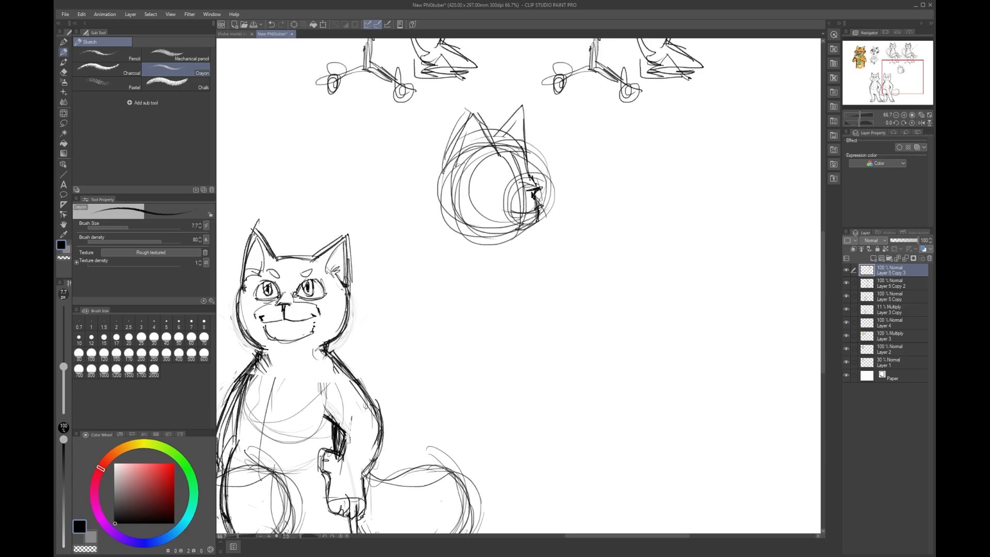
pyautogui.moveTo(444, 172)
pyautogui.mouseDown()
pyautogui.moveTo(510, 238)
pyautogui.moveTo(472, 245)
pyautogui.mouseUp()
# Step: Flip the canvas view horizontally and reinforce the back and underside of the new head
pyautogui.press('h')
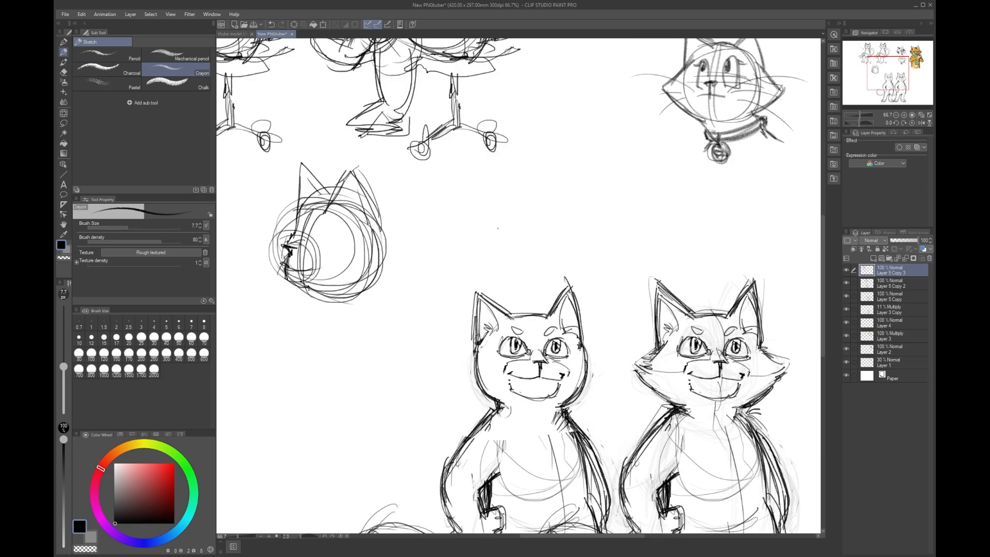
pyautogui.moveTo(500, 255); pyautogui.dragTo(661, 255)
pyautogui.moveTo(456, 218)
pyautogui.mouseDown()
pyautogui.moveTo(442, 276)
pyautogui.moveTo(499, 295)
pyautogui.moveTo(546, 242)
pyautogui.moveTo(520, 298)
pyautogui.mouseUp()
pyautogui.click(545, 298)
pyautogui.moveTo(541, 235); pyautogui.dragTo(506, 298)
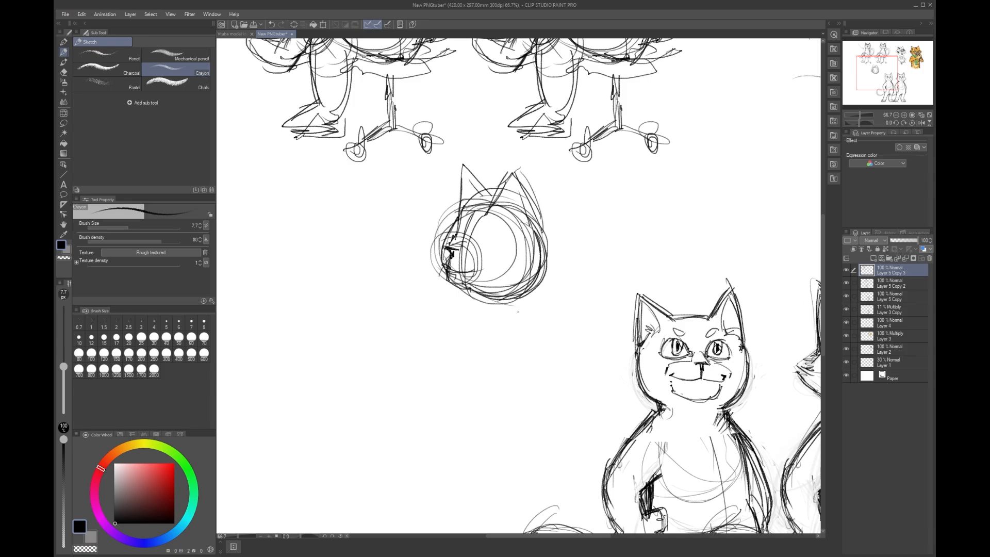
# Step: Draw the turned head's nose, eyes and cheek, and strengthen its ear lines
pyautogui.moveTo(448, 243); pyautogui.dragTo(445, 264)
pyautogui.moveTo(475, 222)
pyautogui.mouseDown()
pyautogui.moveTo(468, 251)
pyautogui.moveTo(491, 227)
pyautogui.moveTo(498, 252)
pyautogui.moveTo(470, 252)
pyautogui.mouseUp()
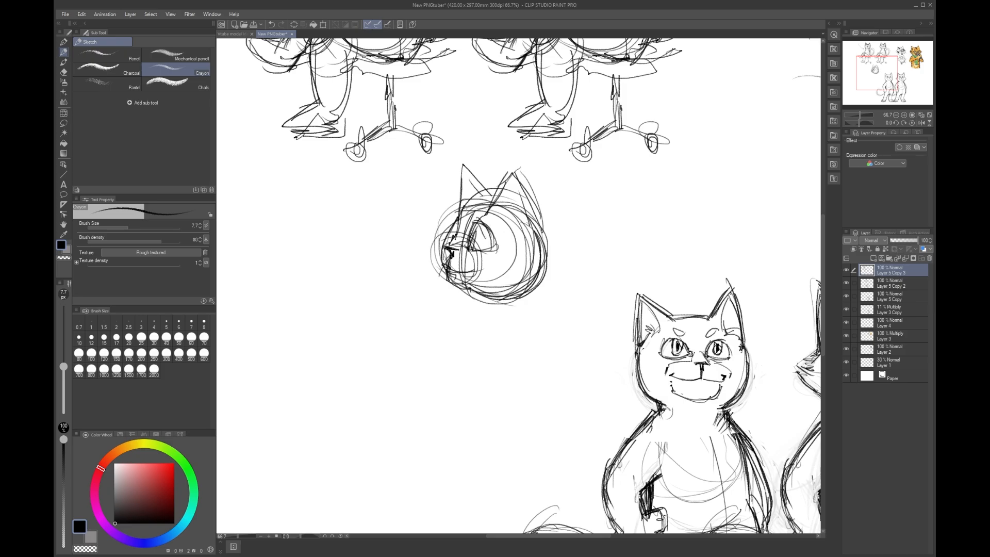
pyautogui.moveTo(458, 219); pyautogui.dragTo(452, 239)
pyautogui.moveTo(474, 251)
pyautogui.mouseDown()
pyautogui.moveTo(470, 284)
pyautogui.moveTo(459, 278)
pyautogui.moveTo(465, 286)
pyautogui.moveTo(510, 298)
pyautogui.moveTo(534, 259)
pyautogui.mouseUp()
pyautogui.moveTo(495, 297); pyautogui.dragTo(539, 232)
pyautogui.moveTo(515, 169)
pyautogui.mouseDown()
pyautogui.moveTo(492, 199)
pyautogui.moveTo(517, 165)
pyautogui.moveTo(523, 221)
pyautogui.moveTo(500, 216)
pyautogui.moveTo(464, 163)
pyautogui.moveTo(488, 194)
pyautogui.moveTo(446, 228)
pyautogui.mouseUp()
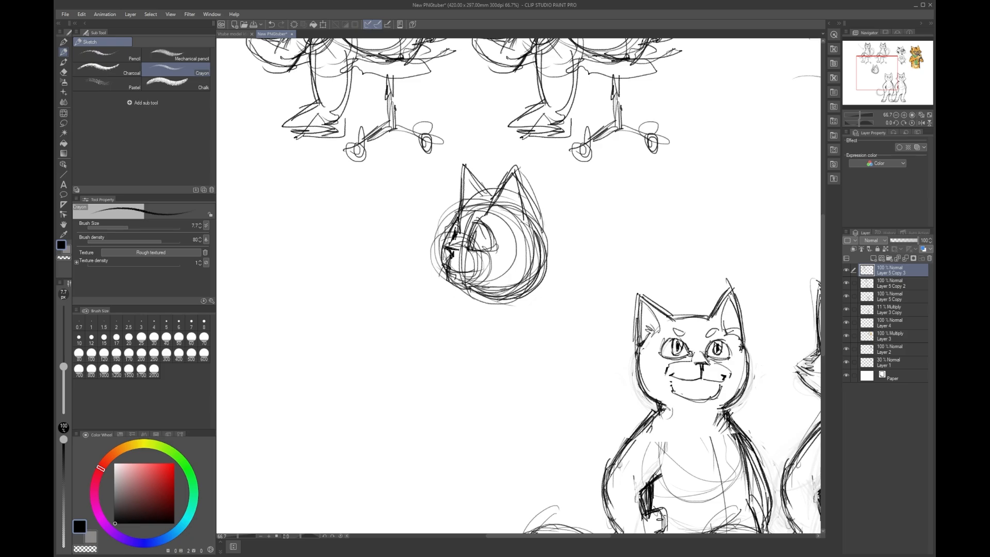
# Step: Clean up and redraw the back of the turned head, and start the neck beneath the chin
pyautogui.moveTo(507, 299)
pyautogui.mouseDown()
pyautogui.moveTo(538, 287)
pyautogui.moveTo(511, 296)
pyautogui.mouseUp()
pyautogui.moveTo(546, 239)
pyautogui.mouseDown()
pyautogui.moveTo(540, 277)
pyautogui.moveTo(496, 307)
pyautogui.mouseUp()
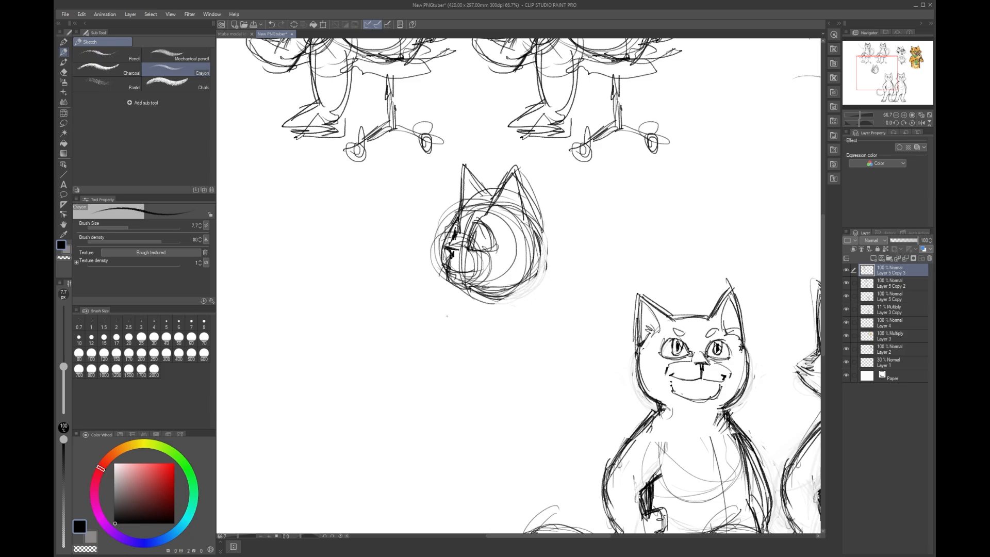
pyautogui.moveTo(472, 302)
pyautogui.mouseDown()
pyautogui.moveTo(526, 289)
pyautogui.moveTo(541, 218)
pyautogui.mouseUp()
pyautogui.moveTo(539, 279)
pyautogui.mouseDown()
pyautogui.moveTo(470, 311)
pyautogui.moveTo(482, 322)
pyautogui.moveTo(497, 316)
pyautogui.mouseUp()
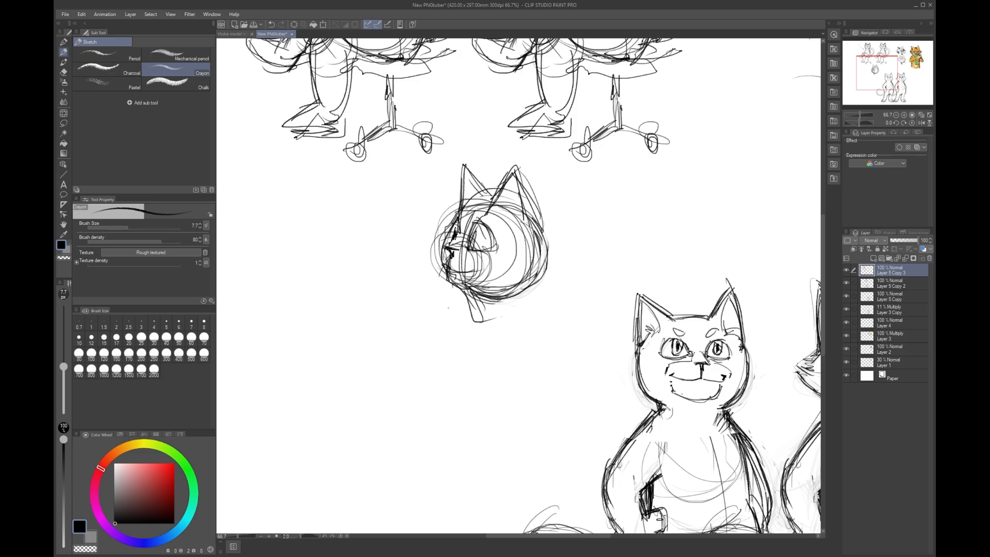
# Step: Add a whisker to the turned head and sketch the front of the neck and chest
pyautogui.moveTo(437, 257); pyautogui.dragTo(411, 288)
pyautogui.moveTo(479, 309); pyautogui.dragTo(482, 322)
pyautogui.moveTo(480, 289)
pyautogui.mouseDown()
pyautogui.moveTo(484, 321)
pyautogui.moveTo(450, 365)
pyautogui.mouseUp()
pyautogui.moveTo(468, 318); pyautogui.dragTo(454, 407)
pyautogui.moveTo(478, 309)
pyautogui.mouseDown()
pyautogui.moveTo(472, 321)
pyautogui.moveTo(526, 416)
pyautogui.mouseUp()
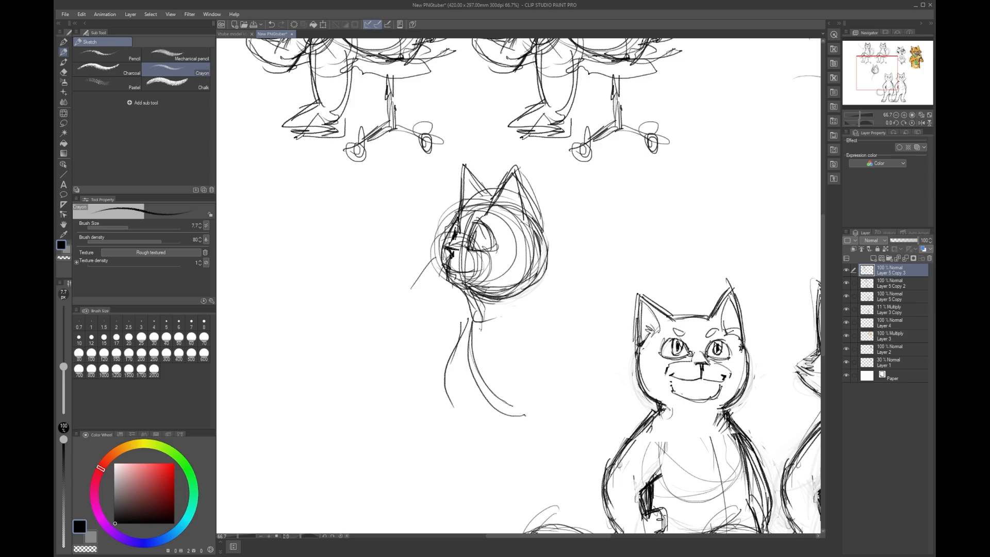
# Step: Draw the neckline under the turned head and a rounded back curving down into the lower torso
pyautogui.moveTo(537, 281); pyautogui.dragTo(558, 316)
pyautogui.moveTo(532, 252); pyautogui.dragTo(538, 298)
pyautogui.moveTo(473, 315); pyautogui.dragTo(544, 289)
pyautogui.moveTo(542, 284); pyautogui.dragTo(577, 351)
pyautogui.moveTo(551, 307)
pyautogui.mouseDown()
pyautogui.moveTo(564, 323)
pyautogui.moveTo(461, 350)
pyautogui.moveTo(529, 415)
pyautogui.mouseUp()
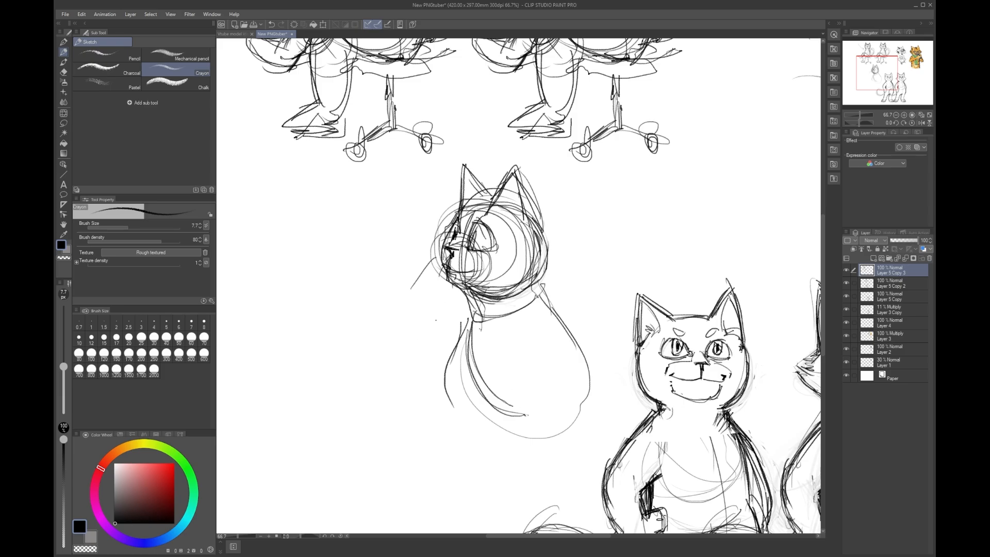
# Step: Sketch the turned cat's raised paws in front of the chest and the bent near arm
pyautogui.moveTo(436, 313)
pyautogui.mouseDown()
pyautogui.moveTo(416, 345)
pyautogui.moveTo(448, 320)
pyautogui.moveTo(444, 309)
pyautogui.moveTo(419, 322)
pyautogui.moveTo(433, 344)
pyautogui.moveTo(416, 346)
pyautogui.moveTo(429, 362)
pyautogui.mouseUp()
pyautogui.moveTo(447, 328)
pyautogui.mouseDown()
pyautogui.moveTo(433, 359)
pyautogui.moveTo(451, 345)
pyautogui.mouseUp()
pyautogui.moveTo(450, 329)
pyautogui.mouseDown()
pyautogui.moveTo(456, 339)
pyautogui.moveTo(448, 336)
pyautogui.moveTo(457, 322)
pyautogui.moveTo(452, 353)
pyautogui.moveTo(467, 364)
pyautogui.moveTo(484, 331)
pyautogui.moveTo(482, 370)
pyautogui.mouseUp()
pyautogui.moveTo(496, 334); pyautogui.dragTo(487, 370)
pyautogui.moveTo(499, 333)
pyautogui.mouseDown()
pyautogui.moveTo(555, 369)
pyautogui.moveTo(492, 401)
pyautogui.mouseUp()
pyautogui.moveTo(499, 340)
pyautogui.mouseDown()
pyautogui.moveTo(553, 366)
pyautogui.moveTo(565, 393)
pyautogui.mouseUp()
pyautogui.moveTo(539, 293)
pyautogui.mouseDown()
pyautogui.moveTo(551, 306)
pyautogui.moveTo(563, 389)
pyautogui.mouseUp()
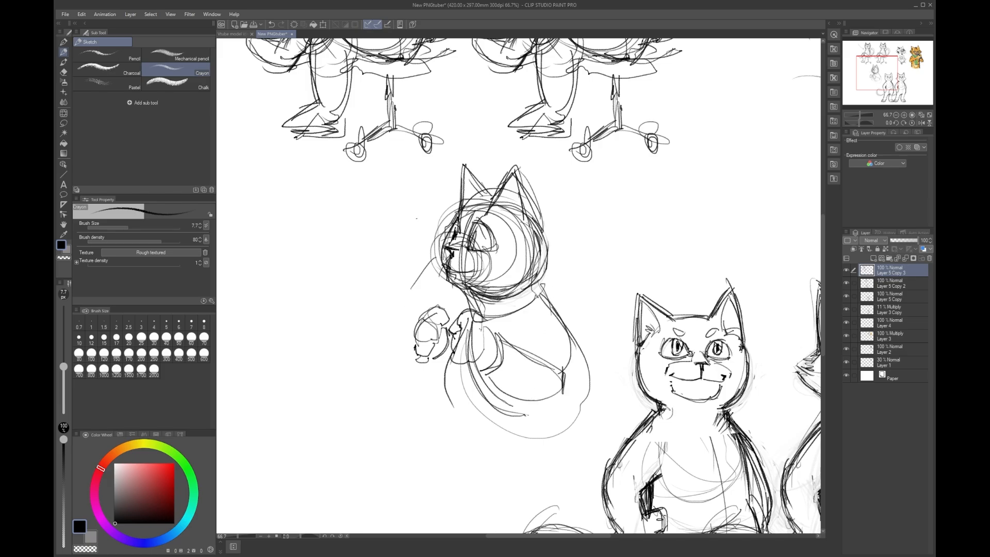
# Step: Refine the turned cat's muzzle, inner ear and back of the head, and rework the lower arm and paw lines
pyautogui.moveTo(442, 248); pyautogui.dragTo(464, 293)
pyautogui.moveTo(513, 183)
pyautogui.mouseDown()
pyautogui.moveTo(506, 204)
pyautogui.moveTo(518, 228)
pyautogui.mouseUp()
pyautogui.moveTo(520, 217)
pyautogui.mouseDown()
pyautogui.moveTo(514, 237)
pyautogui.moveTo(495, 225)
pyautogui.mouseUp()
pyautogui.moveTo(514, 222)
pyautogui.mouseDown()
pyautogui.moveTo(508, 243)
pyautogui.moveTo(502, 224)
pyautogui.mouseUp()
pyautogui.moveTo(511, 200)
pyautogui.mouseDown()
pyautogui.moveTo(503, 222)
pyautogui.moveTo(516, 220)
pyautogui.mouseUp()
pyautogui.moveTo(540, 219)
pyautogui.mouseDown()
pyautogui.moveTo(547, 251)
pyautogui.moveTo(537, 292)
pyautogui.mouseUp()
pyautogui.moveTo(459, 358)
pyautogui.mouseDown()
pyautogui.moveTo(466, 401)
pyautogui.moveTo(525, 432)
pyautogui.mouseUp()
pyautogui.moveTo(492, 402); pyautogui.dragTo(523, 432)
pyautogui.moveTo(456, 344); pyautogui.dragTo(448, 370)
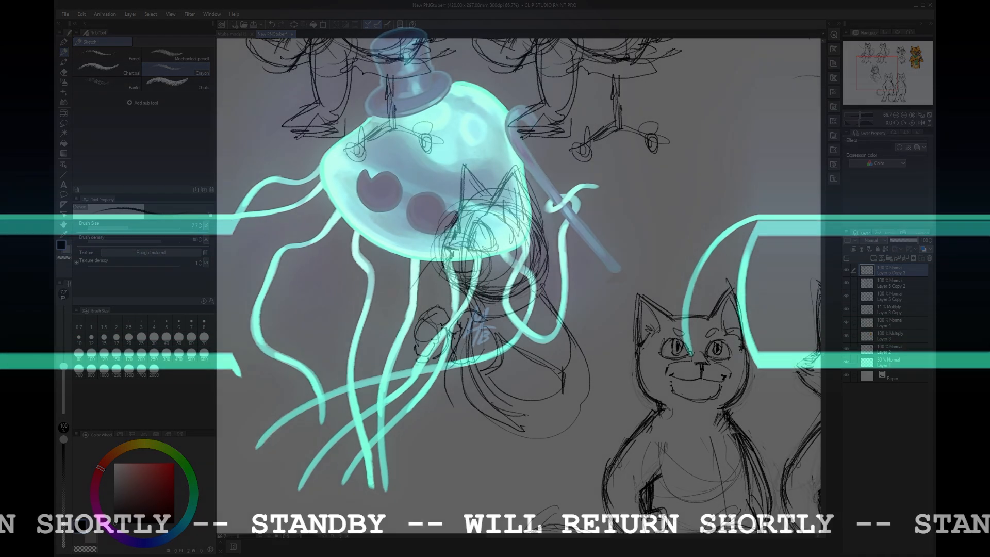
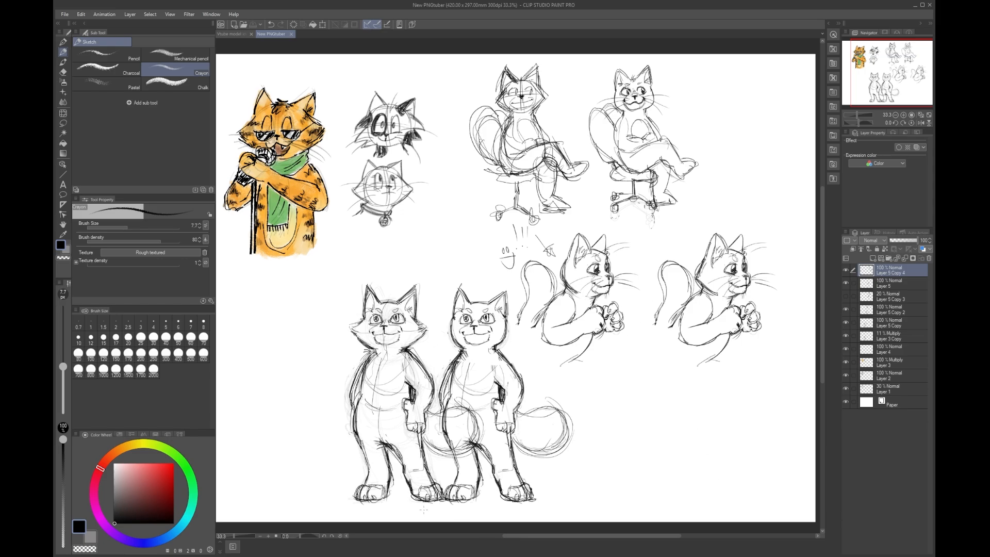
# Step: Create a new layer folder and place it below Layer 1, directly above the Paper layer
pyautogui.scroll(3, 625, 290)
pyautogui.click(846, 296)
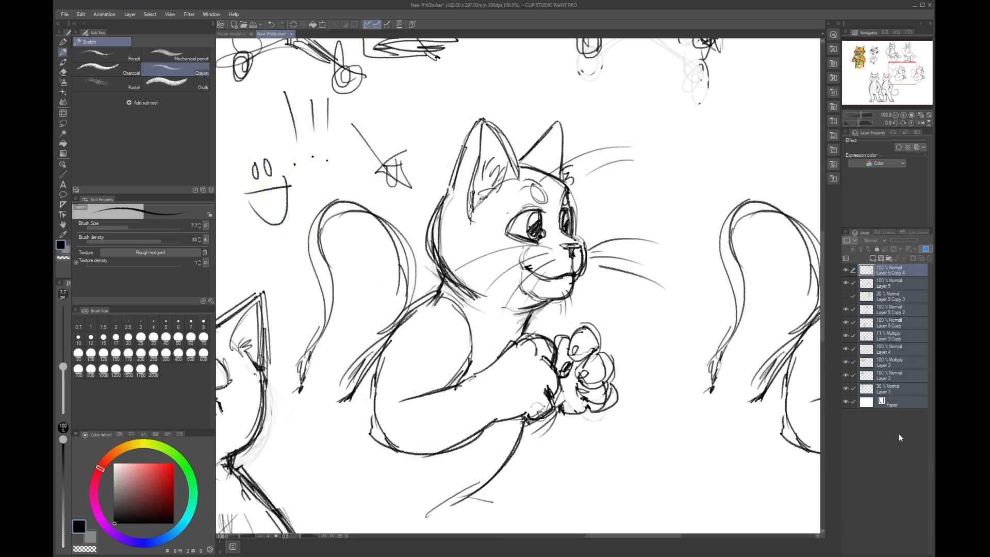
pyautogui.click(898, 392)
pyautogui.keyDown('shift'); pyautogui.click(908, 271); pyautogui.keyUp('shift')
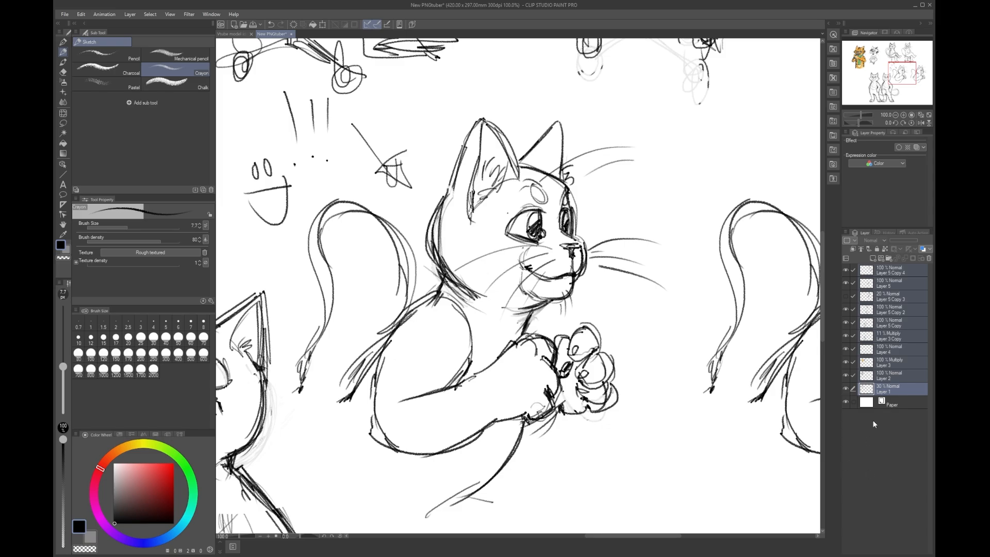
pyautogui.click(889, 259)
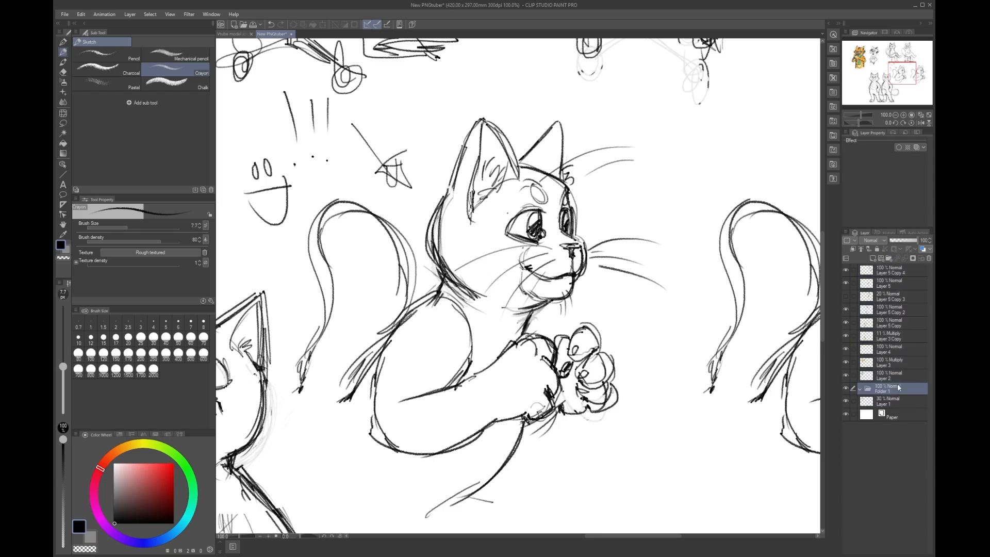
pyautogui.moveTo(894, 407); pyautogui.dragTo(894, 407)
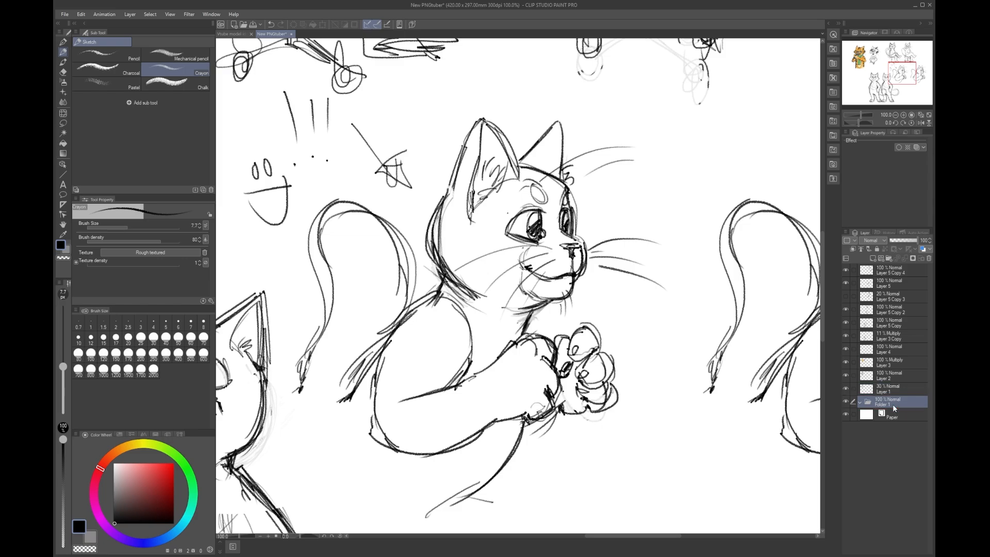
# Step: Move all layers from Layer 5 Copy 4 through Layer 1 into the new folder and collapse it
pyautogui.click(897, 389)
pyautogui.keyDown('shift'); pyautogui.click(907, 267); pyautogui.keyUp('shift')
pyautogui.moveTo(904, 270); pyautogui.dragTo(883, 402)
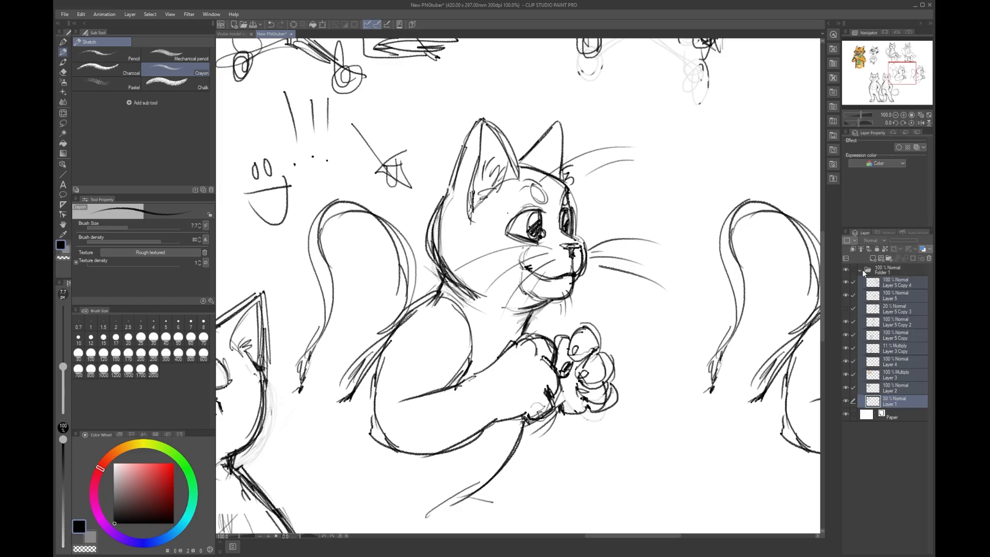
pyautogui.click(860, 270)
pyautogui.click(846, 270)
pyautogui.click(845, 269)
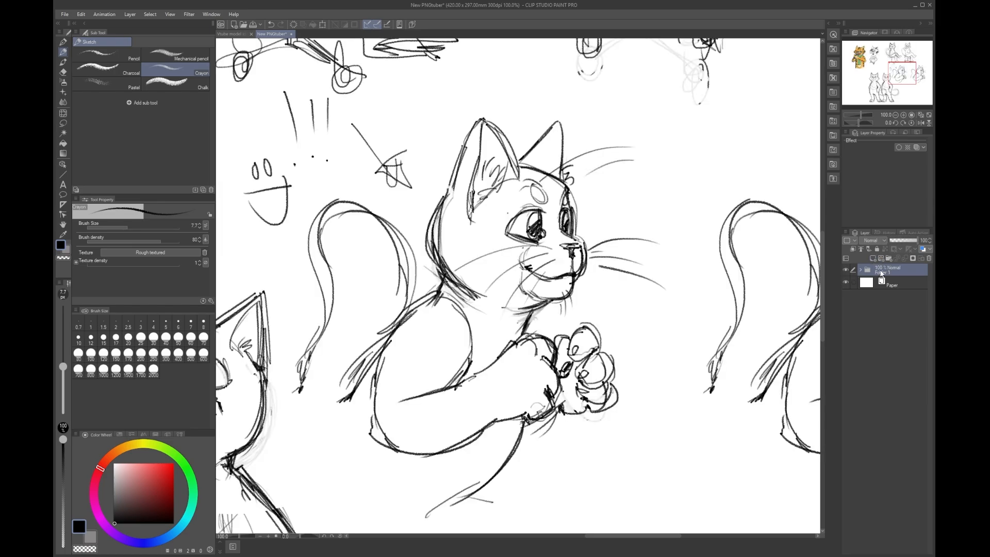
# Step: Lower the sketch folder's opacity to 23% and check the faded sketches in a mirrored view
pyautogui.scroll(-3, 545, 373)
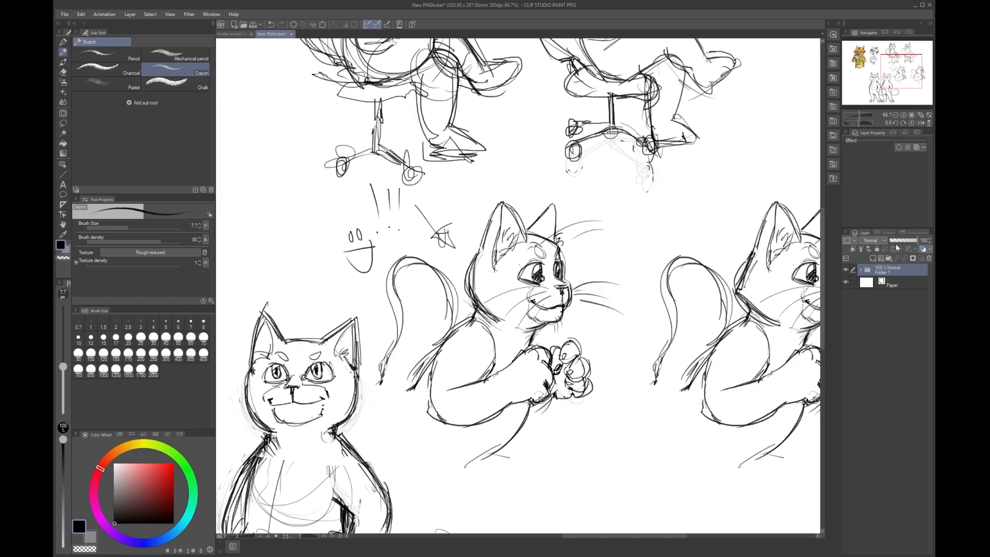
pyautogui.moveTo(918, 242); pyautogui.dragTo(898, 240)
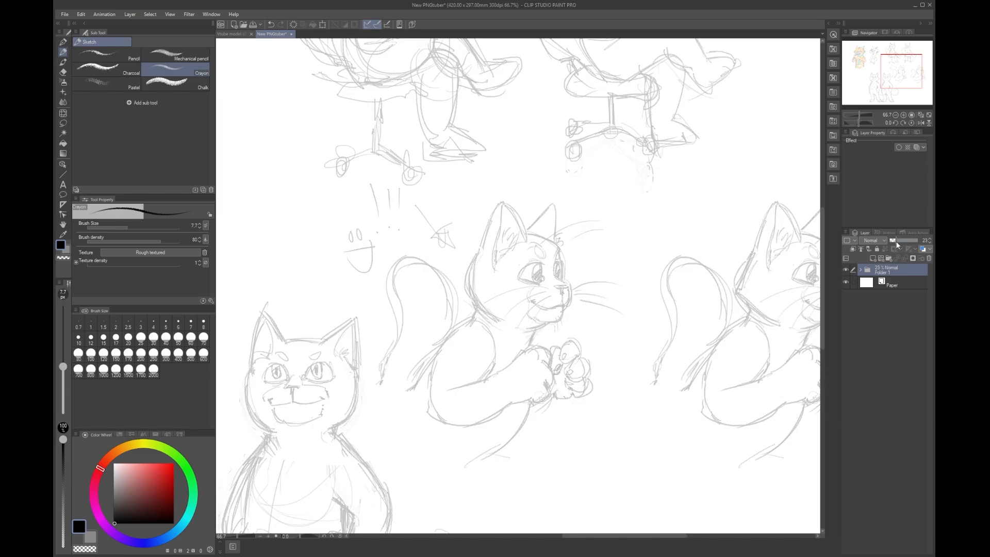
pyautogui.press('h')
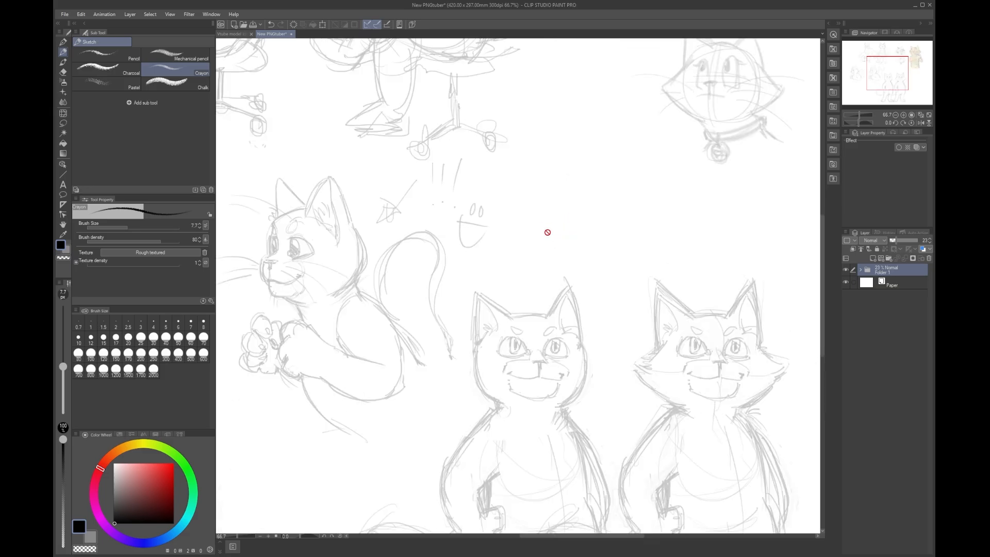
pyautogui.moveTo(464, 243); pyautogui.dragTo(628, 227)
pyautogui.press('h')
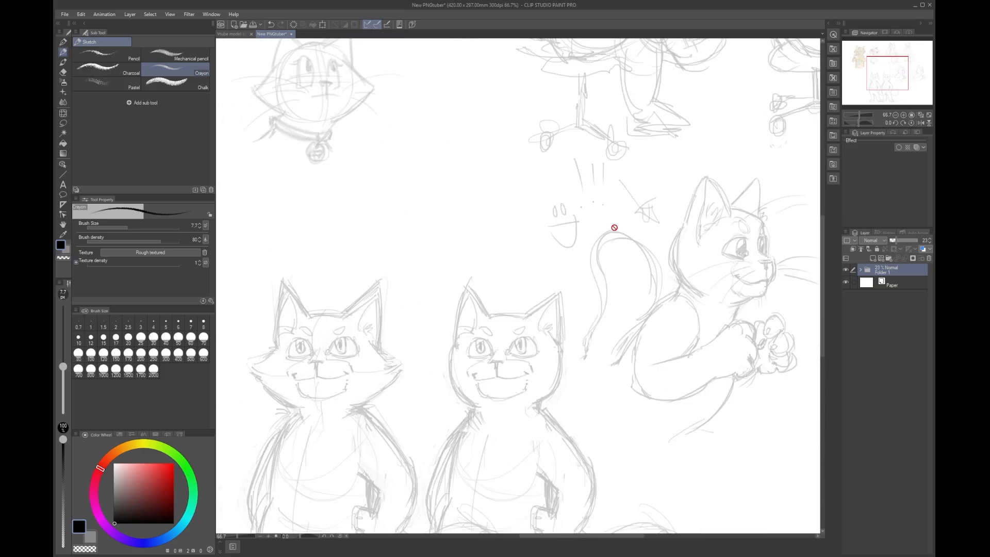
pyautogui.moveTo(765, 226); pyautogui.dragTo(600, 253)
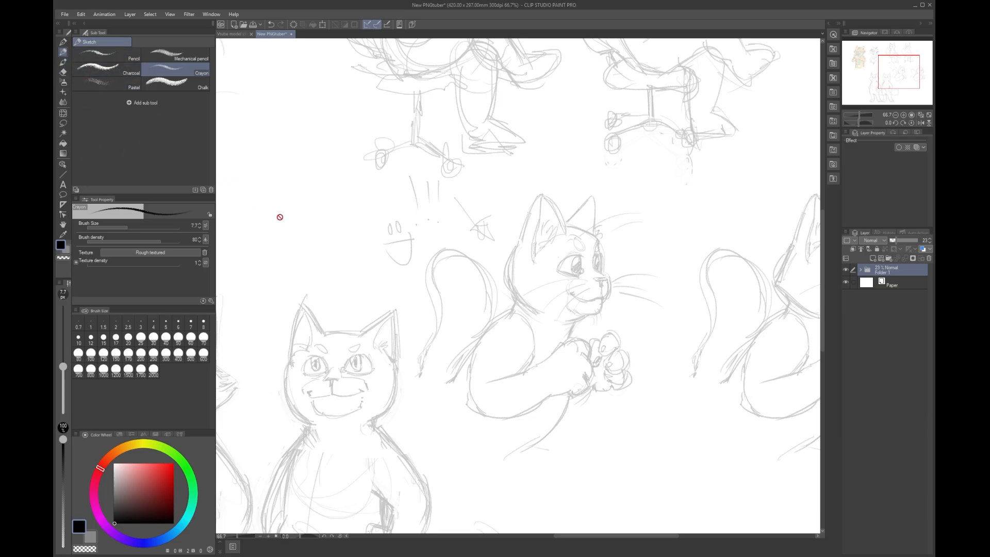
# Step: Change the drawing colour from black to a medium blue, trying a green along the way
pyautogui.moveTo(171, 544); pyautogui.dragTo(150, 543)
pyautogui.click(158, 472)
pyautogui.moveTo(188, 463)
pyautogui.mouseDown()
pyautogui.moveTo(191, 481)
pyautogui.moveTo(187, 468)
pyautogui.mouseUp()
pyautogui.click(166, 487)
pyautogui.click(169, 479)
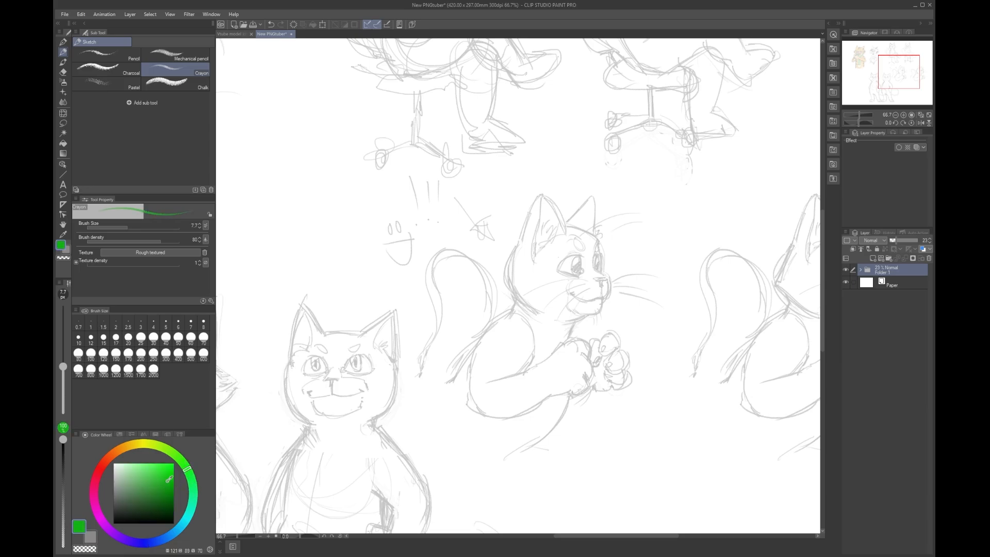
pyautogui.moveTo(192, 491); pyautogui.dragTo(163, 539)
pyautogui.click(164, 475)
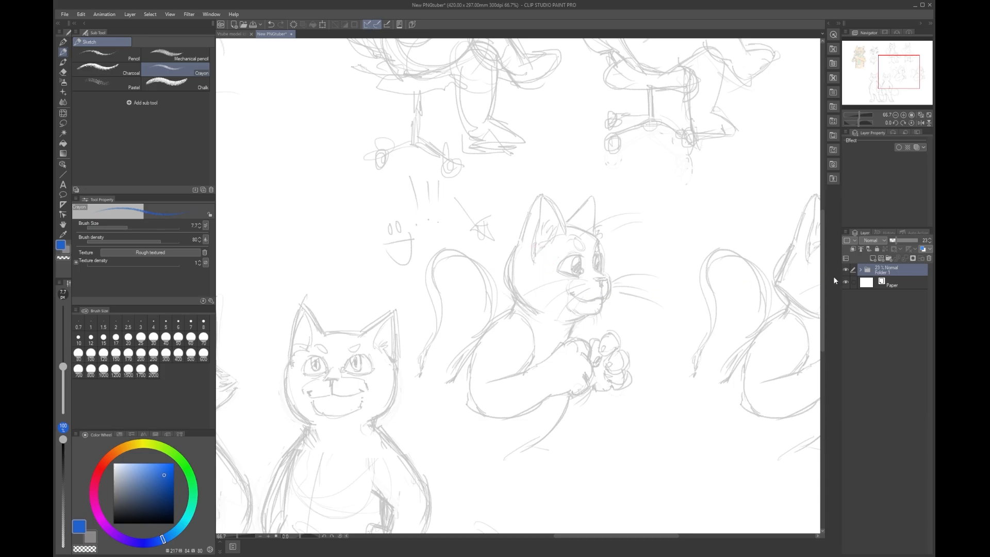
# Step: Add a new layer above the sketch folder and enlarge the crayon brush to about 13.9 px
pyautogui.click(873, 258)
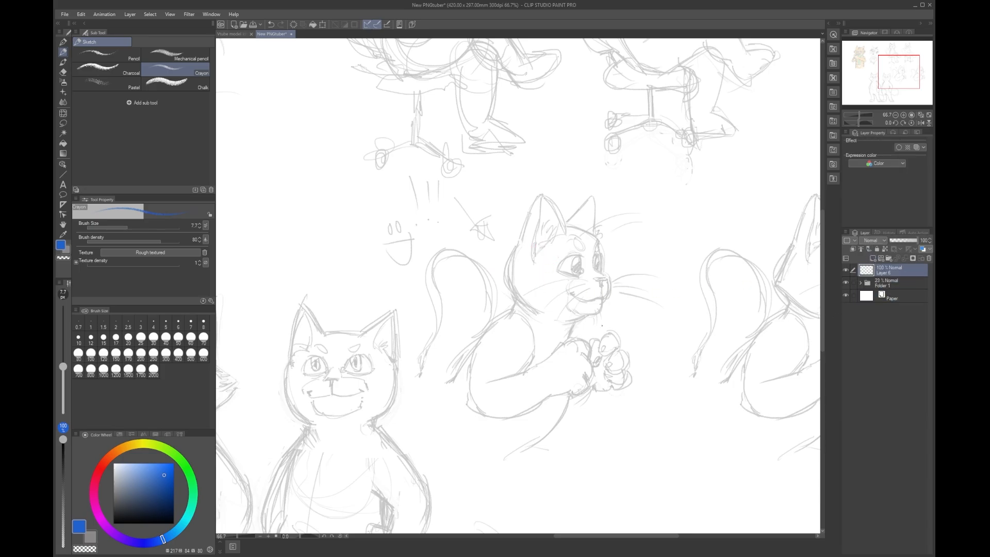
pyautogui.moveTo(63, 366); pyautogui.dragTo(63, 359)
pyautogui.scroll(2, 583, 234)
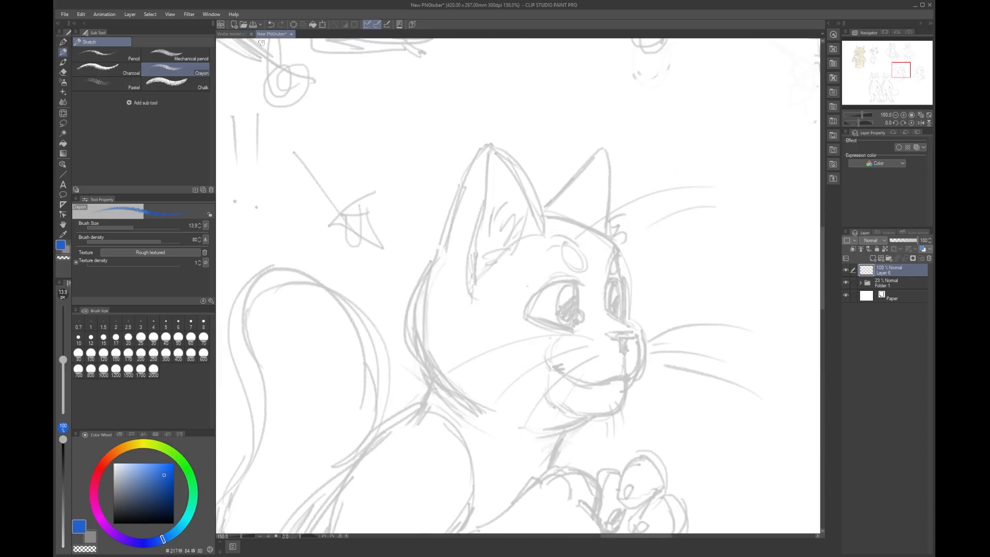
# Step: Check the cap design in the Vtube model ideas document and sketch a blue flat cap's crown beside the turned cat
pyautogui.click(239, 34)
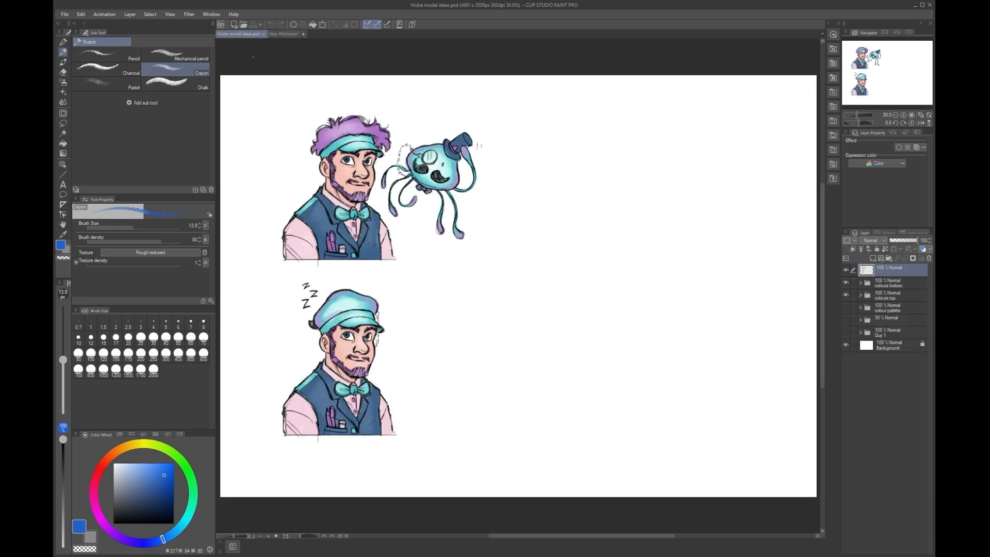
pyautogui.click(285, 33)
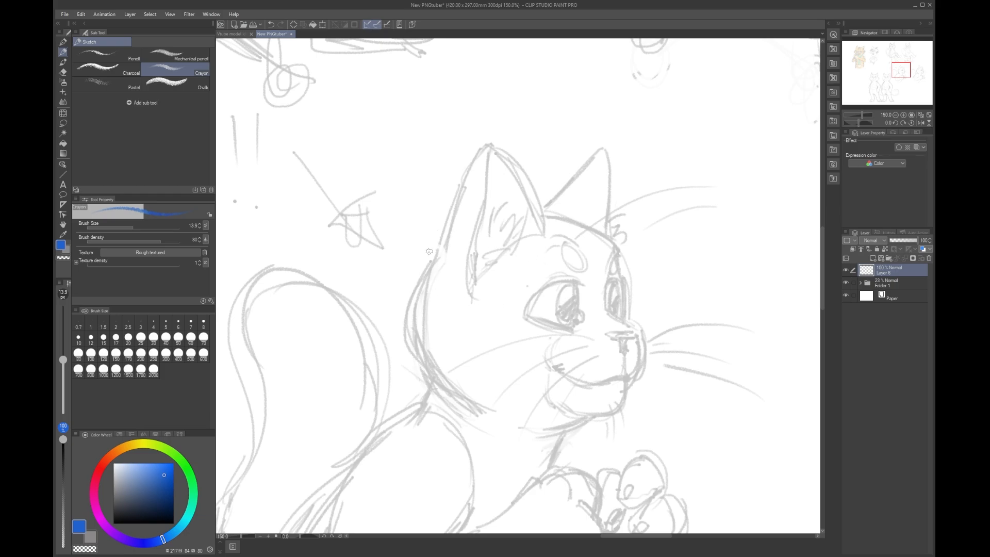
pyautogui.moveTo(720, 168); pyautogui.dragTo(541, 250)
pyautogui.moveTo(518, 150)
pyautogui.mouseDown()
pyautogui.moveTo(506, 223)
pyautogui.moveTo(537, 146)
pyautogui.moveTo(554, 164)
pyautogui.mouseUp()
pyautogui.moveTo(526, 145); pyautogui.dragTo(690, 209)
pyautogui.moveTo(574, 159)
pyautogui.mouseDown()
pyautogui.moveTo(696, 246)
pyautogui.moveTo(662, 255)
pyautogui.moveTo(498, 232)
pyautogui.mouseUp()
pyautogui.moveTo(520, 144); pyautogui.dragTo(604, 126)
pyautogui.moveTo(609, 124)
pyautogui.mouseDown()
pyautogui.moveTo(726, 203)
pyautogui.moveTo(696, 243)
pyautogui.moveTo(667, 255)
pyautogui.mouseUp()
# Step: Add an inner fold line to the practice cap and draw its curved brim along the lower edge
pyautogui.moveTo(622, 208); pyautogui.dragTo(671, 239)
pyautogui.moveTo(631, 175)
pyautogui.mouseDown()
pyautogui.moveTo(692, 235)
pyautogui.moveTo(693, 262)
pyautogui.moveTo(748, 250)
pyautogui.mouseUp()
pyautogui.moveTo(742, 213)
pyautogui.mouseDown()
pyautogui.moveTo(753, 239)
pyautogui.moveTo(604, 262)
pyautogui.mouseUp()
pyautogui.moveTo(595, 257)
pyautogui.mouseDown()
pyautogui.moveTo(624, 271)
pyautogui.moveTo(729, 254)
pyautogui.mouseUp()
pyautogui.moveTo(729, 202)
pyautogui.mouseDown()
pyautogui.moveTo(753, 234)
pyautogui.moveTo(606, 280)
pyautogui.mouseUp()
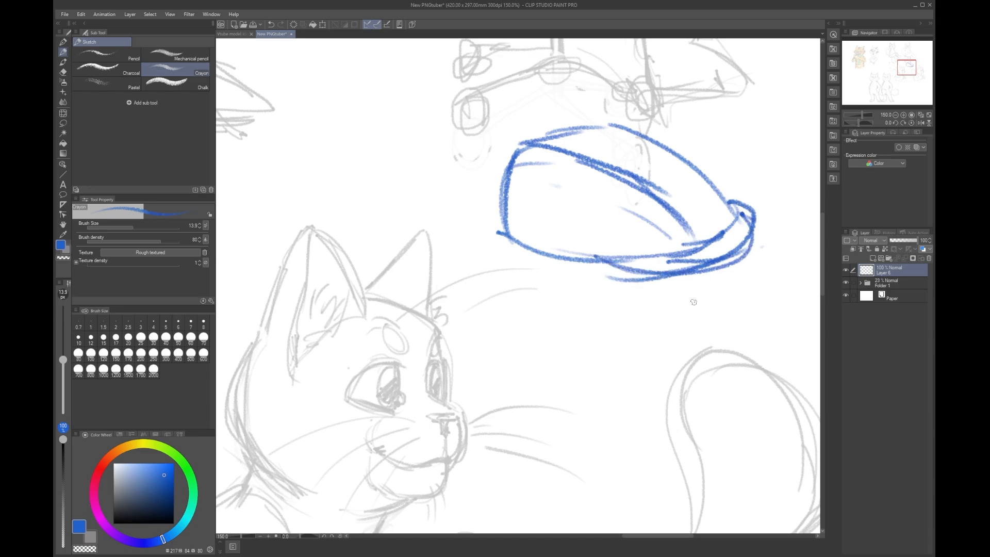
# Step: Undo the practice cap's brim strokes, try a deeper brim, and redraw the lower edge as a flatter line
pyautogui.hotkey('ctrl', 'z')
pyautogui.hotkey('ctrl', 'z')
pyautogui.hotkey('ctrl', 'z')
pyautogui.hotkey('ctrl', 'z')
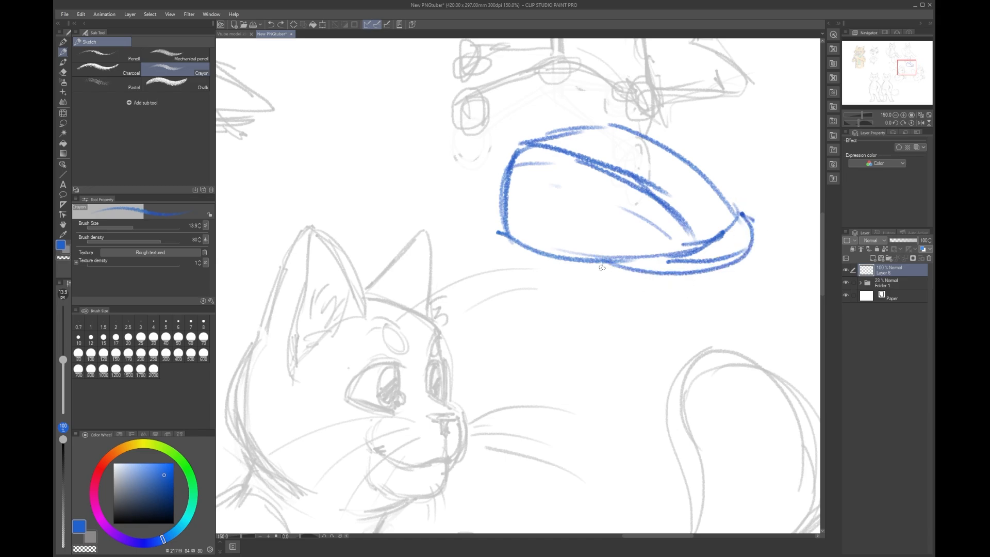
pyautogui.moveTo(577, 259)
pyautogui.mouseDown()
pyautogui.moveTo(679, 280)
pyautogui.moveTo(628, 275)
pyautogui.moveTo(745, 244)
pyautogui.moveTo(729, 207)
pyautogui.moveTo(738, 210)
pyautogui.moveTo(639, 282)
pyautogui.mouseUp()
pyautogui.moveTo(762, 224)
pyautogui.mouseDown()
pyautogui.moveTo(671, 281)
pyautogui.moveTo(599, 260)
pyautogui.moveTo(689, 283)
pyautogui.mouseUp()
pyautogui.hotkey('ctrl', 'z')
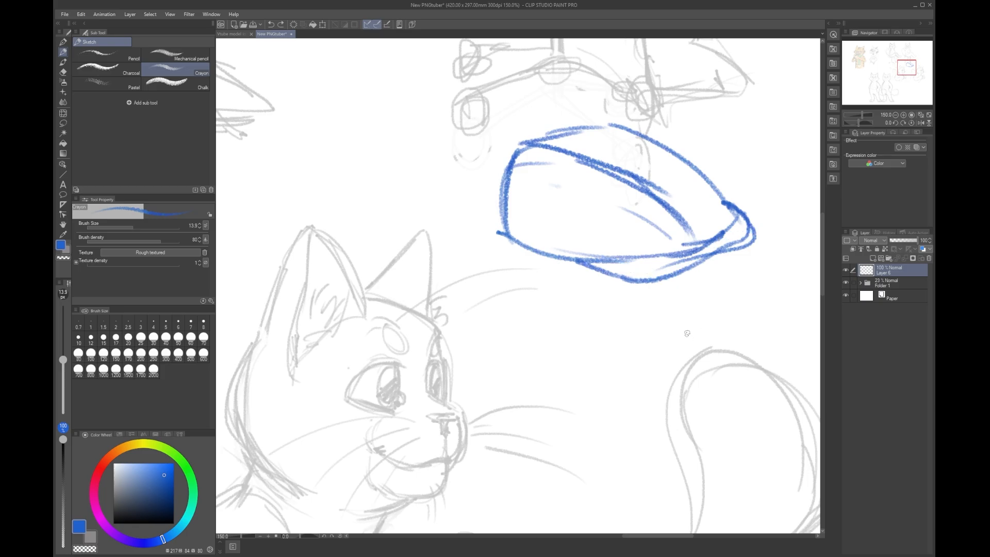
pyautogui.hotkey('ctrl', 'z')
pyautogui.hotkey('ctrl', 'z')
pyautogui.moveTo(577, 260); pyautogui.dragTo(672, 262)
# Step: Sketch a near ear with inner folds over the practice cap's crown and a far ear rising behind it
pyautogui.moveTo(609, 263)
pyautogui.mouseDown()
pyautogui.moveTo(733, 250)
pyautogui.moveTo(685, 284)
pyautogui.moveTo(520, 230)
pyautogui.moveTo(521, 197)
pyautogui.mouseUp()
pyautogui.moveTo(528, 145)
pyautogui.mouseDown()
pyautogui.moveTo(615, 174)
pyautogui.moveTo(533, 194)
pyautogui.moveTo(549, 189)
pyautogui.moveTo(618, 245)
pyautogui.moveTo(486, 125)
pyautogui.mouseUp()
pyautogui.moveTo(487, 135); pyautogui.dragTo(517, 205)
pyautogui.moveTo(498, 187)
pyautogui.mouseDown()
pyautogui.moveTo(578, 250)
pyautogui.moveTo(539, 165)
pyautogui.moveTo(595, 238)
pyautogui.mouseUp()
pyautogui.moveTo(555, 196)
pyautogui.mouseDown()
pyautogui.moveTo(493, 157)
pyautogui.moveTo(595, 240)
pyautogui.mouseUp()
pyautogui.moveTo(646, 137)
pyautogui.mouseDown()
pyautogui.moveTo(688, 109)
pyautogui.moveTo(714, 209)
pyautogui.mouseUp()
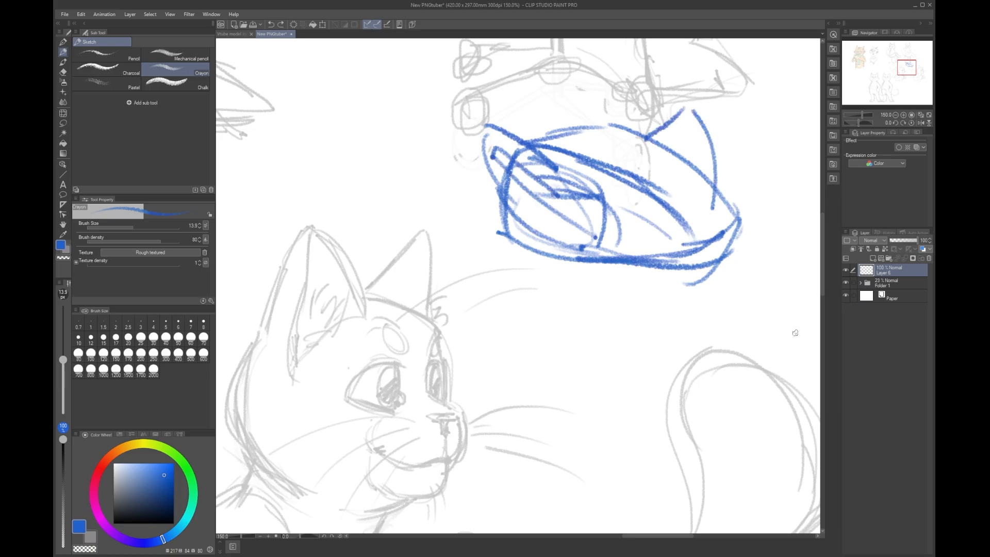
# Step: Draw the cap's band sweeping across the turned cat's forehead to a pointed peak in front of the face
pyautogui.moveTo(588, 281)
pyautogui.mouseDown()
pyautogui.moveTo(641, 416)
pyautogui.moveTo(691, 153)
pyautogui.mouseUp()
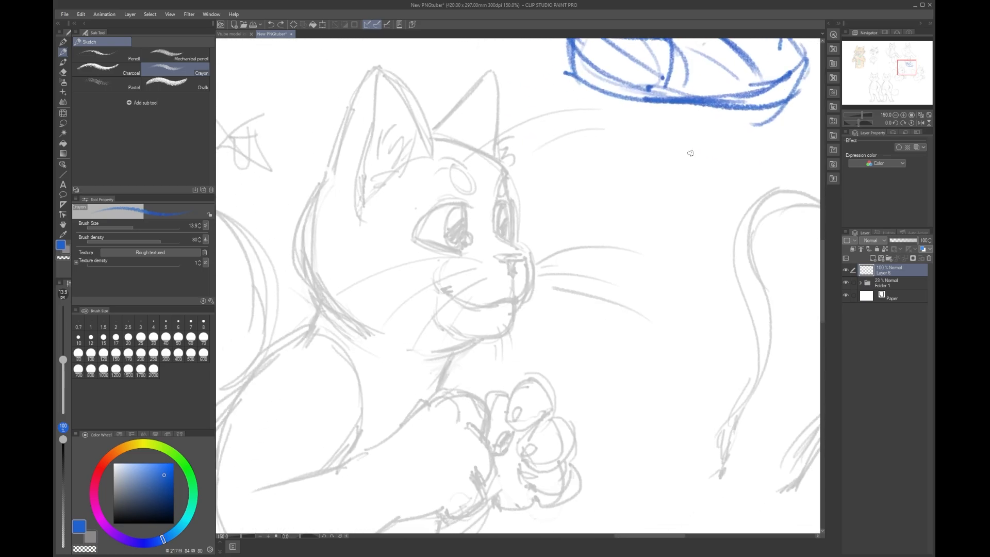
pyautogui.moveTo(296, 260)
pyautogui.mouseDown()
pyautogui.moveTo(434, 189)
pyautogui.moveTo(561, 170)
pyautogui.moveTo(571, 178)
pyautogui.moveTo(529, 209)
pyautogui.moveTo(567, 171)
pyautogui.moveTo(419, 192)
pyautogui.mouseUp()
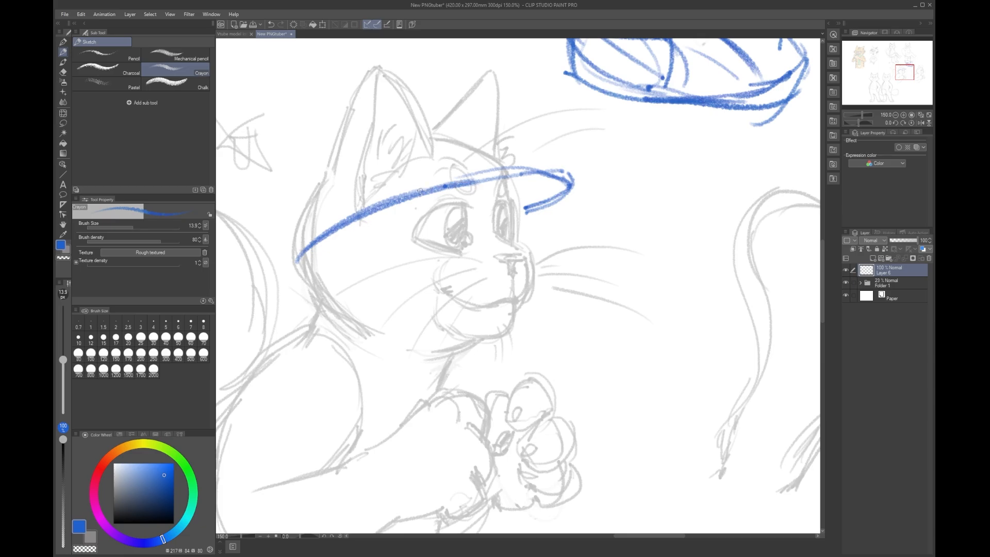
pyautogui.moveTo(546, 172)
pyautogui.mouseDown()
pyautogui.moveTo(506, 170)
pyautogui.moveTo(523, 160)
pyautogui.moveTo(437, 116)
pyautogui.moveTo(298, 149)
pyautogui.moveTo(282, 208)
pyautogui.moveTo(292, 253)
pyautogui.mouseUp()
# Step: Draw the cap's rounded crown from the back of the turned head down to the peak and strengthen the band line
pyautogui.moveTo(283, 201); pyautogui.dragTo(326, 114)
pyautogui.moveTo(349, 108); pyautogui.dragTo(505, 156)
pyautogui.moveTo(375, 115)
pyautogui.mouseDown()
pyautogui.moveTo(545, 169)
pyautogui.moveTo(482, 136)
pyautogui.mouseUp()
pyautogui.moveTo(527, 161); pyautogui.dragTo(491, 132)
pyautogui.moveTo(420, 104)
pyautogui.mouseDown()
pyautogui.moveTo(570, 182)
pyautogui.moveTo(515, 219)
pyautogui.mouseUp()
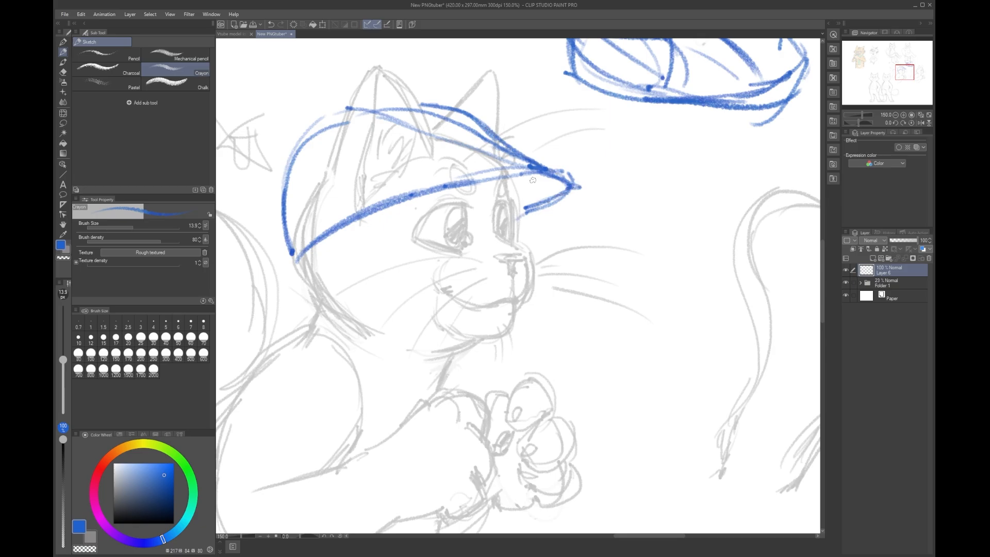
pyautogui.moveTo(513, 167); pyautogui.dragTo(398, 198)
pyautogui.moveTo(462, 180); pyautogui.dragTo(282, 260)
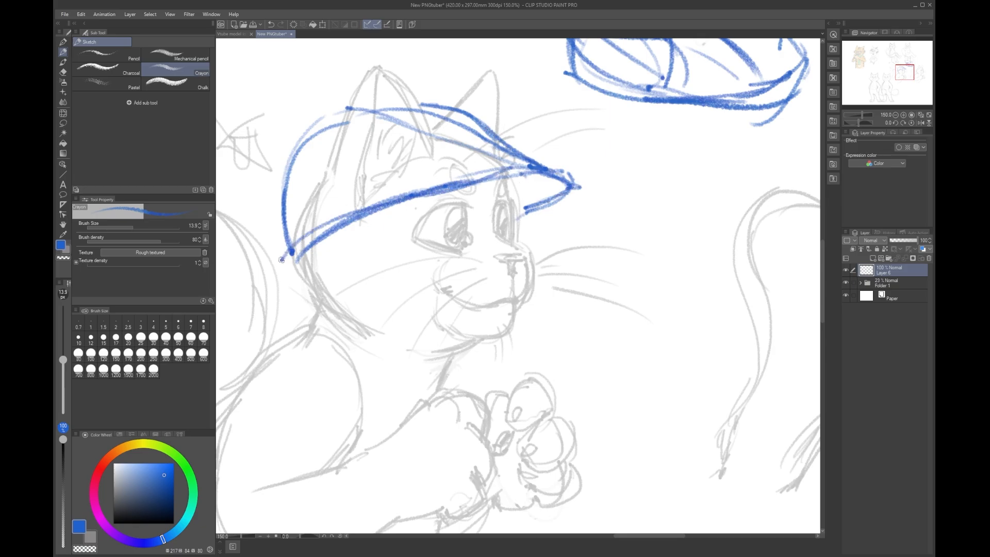
# Step: Outline the near ear emerging through the cap, redoing its front edge and adding an inner fold line
pyautogui.moveTo(351, 199)
pyautogui.mouseDown()
pyautogui.moveTo(429, 150)
pyautogui.moveTo(416, 99)
pyautogui.moveTo(389, 75)
pyautogui.moveTo(427, 160)
pyautogui.mouseUp()
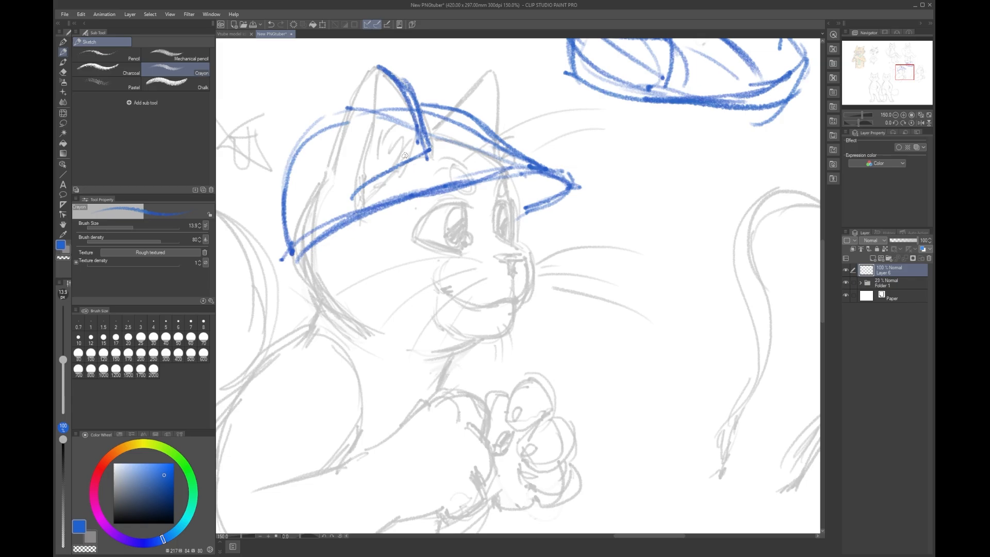
pyautogui.hotkey('ctrl', 'z')
pyautogui.hotkey('ctrl', 'z')
pyautogui.hotkey('ctrl', 'z')
pyautogui.hotkey('ctrl', 'z')
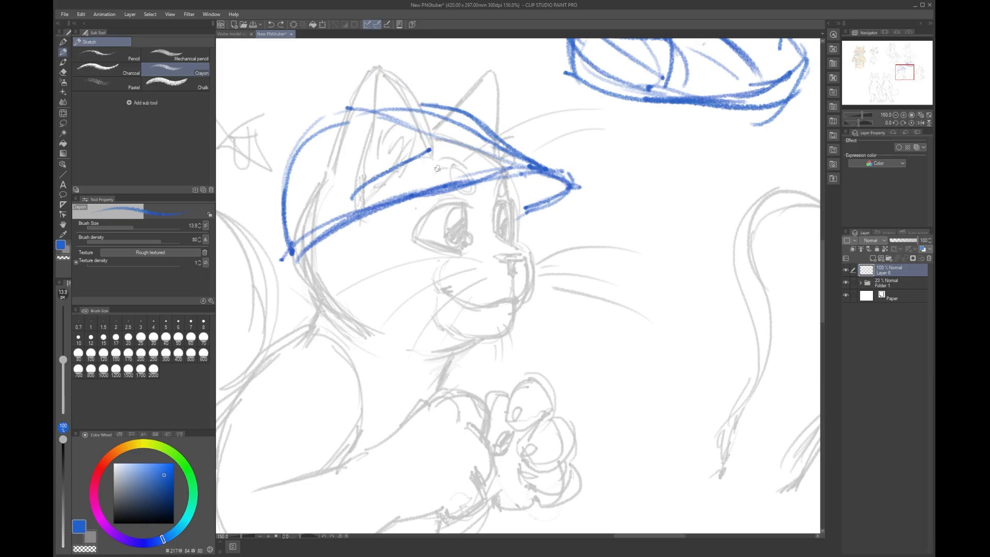
pyautogui.moveTo(432, 152)
pyautogui.mouseDown()
pyautogui.moveTo(402, 89)
pyautogui.moveTo(376, 67)
pyautogui.moveTo(334, 178)
pyautogui.mouseUp()
pyautogui.moveTo(349, 124)
pyautogui.mouseDown()
pyautogui.moveTo(331, 187)
pyautogui.moveTo(359, 196)
pyautogui.moveTo(433, 150)
pyautogui.moveTo(425, 157)
pyautogui.mouseUp()
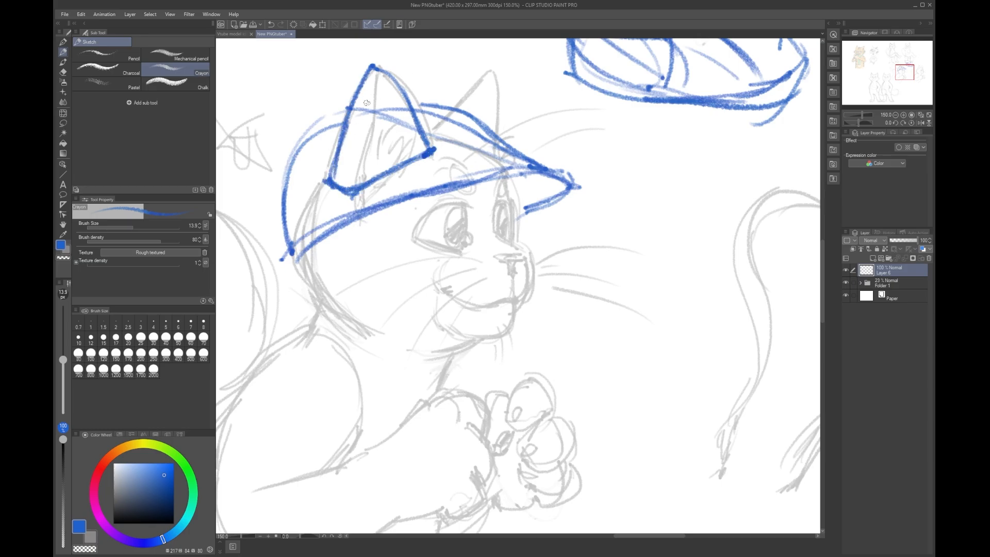
pyautogui.moveTo(371, 67); pyautogui.dragTo(355, 192)
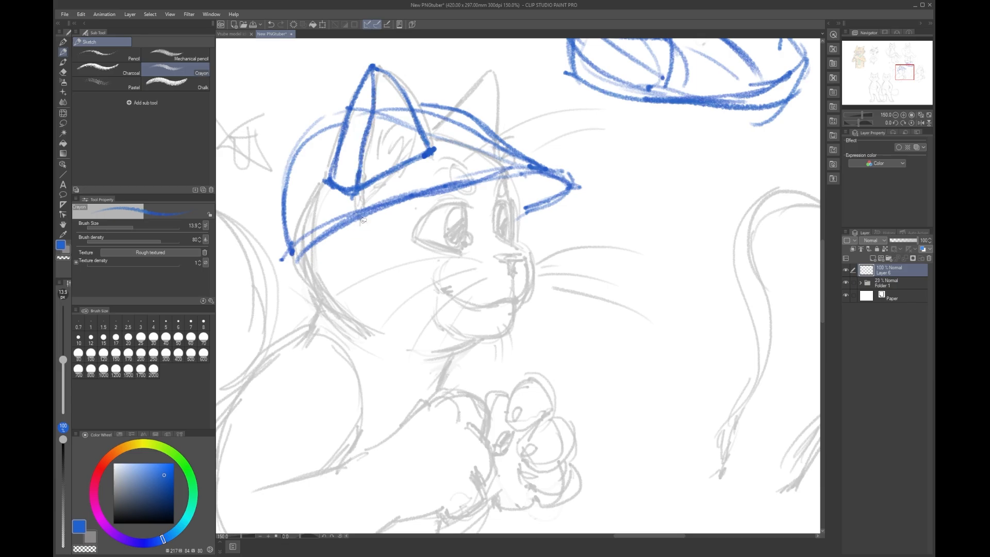
# Step: Erase the crown line crossing the near ear and redraw the ear's back edge and adjoining crown lines
pyautogui.moveTo(382, 115); pyautogui.dragTo(416, 132)
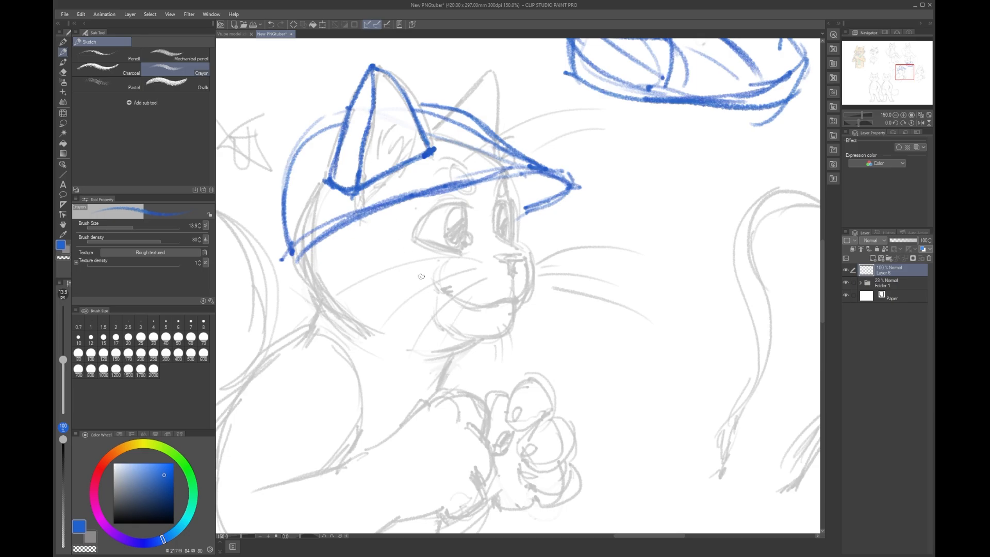
pyautogui.moveTo(366, 73); pyautogui.dragTo(327, 186)
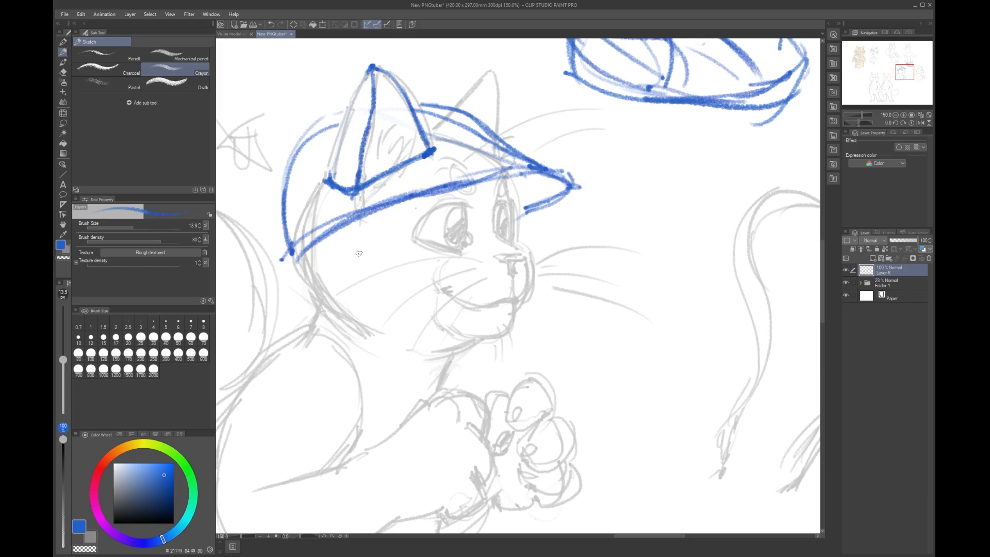
pyautogui.moveTo(327, 183)
pyautogui.mouseDown()
pyautogui.moveTo(335, 124)
pyautogui.moveTo(371, 70)
pyautogui.moveTo(323, 142)
pyautogui.moveTo(338, 190)
pyautogui.moveTo(336, 122)
pyautogui.moveTo(315, 127)
pyautogui.moveTo(283, 253)
pyautogui.mouseUp()
pyautogui.moveTo(451, 139); pyautogui.dragTo(536, 169)
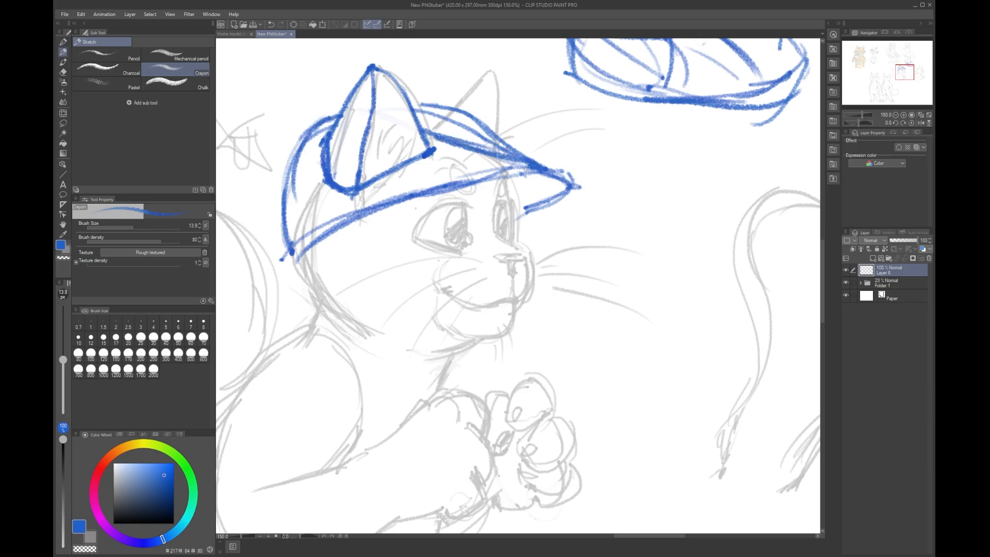
# Step: Rework the cap's front slope by erasing the extra upper crown strokes between the near ear and the peak
pyautogui.moveTo(415, 103)
pyautogui.mouseDown()
pyautogui.moveTo(508, 133)
pyautogui.moveTo(562, 170)
pyautogui.mouseUp()
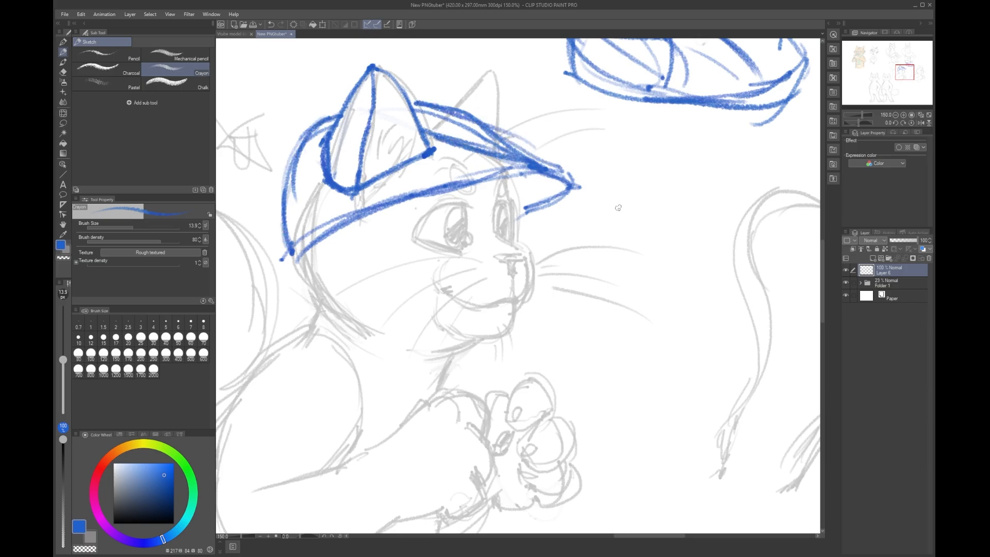
pyautogui.moveTo(449, 117)
pyautogui.mouseDown()
pyautogui.moveTo(418, 105)
pyautogui.moveTo(544, 151)
pyautogui.mouseUp()
pyautogui.moveTo(428, 100); pyautogui.dragTo(501, 136)
pyautogui.moveTo(423, 99); pyautogui.dragTo(490, 123)
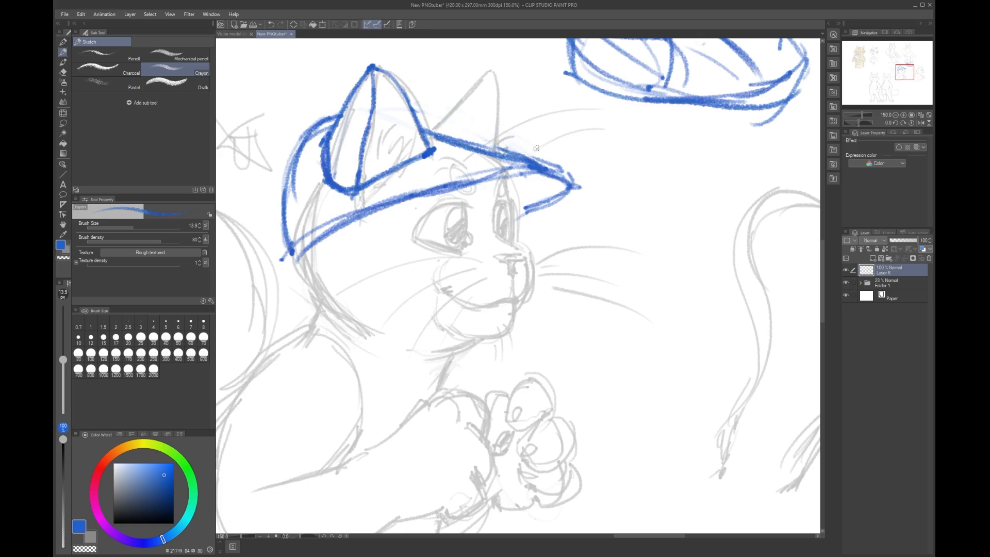
# Step: Draw a higher crown line from the near ear to the cap's peak and add fur tufts inside the near ear
pyautogui.moveTo(410, 106)
pyautogui.mouseDown()
pyautogui.moveTo(457, 112)
pyautogui.moveTo(572, 177)
pyautogui.mouseUp()
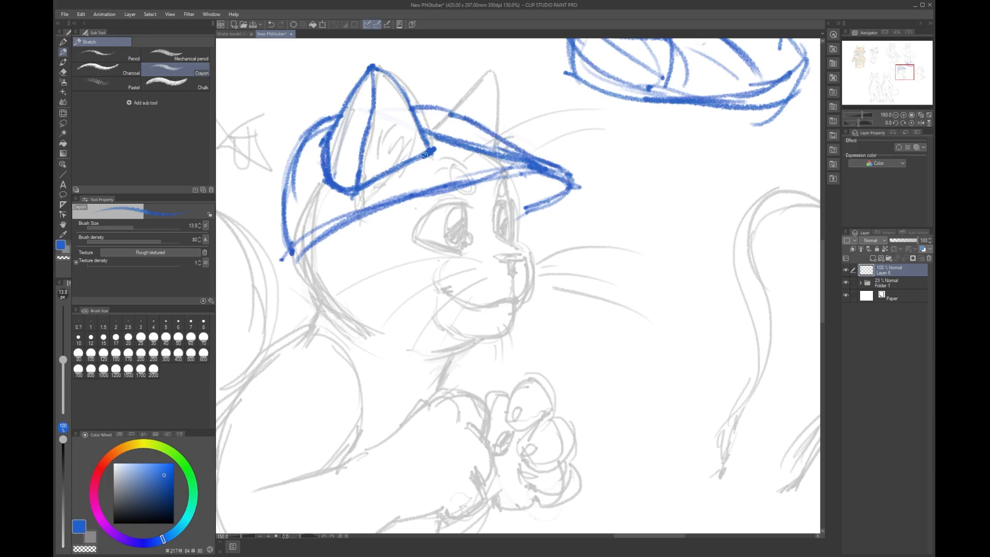
pyautogui.moveTo(529, 204); pyautogui.dragTo(520, 209)
pyautogui.moveTo(385, 69)
pyautogui.mouseDown()
pyautogui.moveTo(355, 172)
pyautogui.moveTo(398, 115)
pyautogui.mouseUp()
pyautogui.moveTo(402, 148); pyautogui.dragTo(414, 146)
pyautogui.moveTo(393, 162)
pyautogui.mouseDown()
pyautogui.moveTo(415, 161)
pyautogui.moveTo(433, 176)
pyautogui.mouseUp()
pyautogui.moveTo(393, 161); pyautogui.dragTo(420, 167)
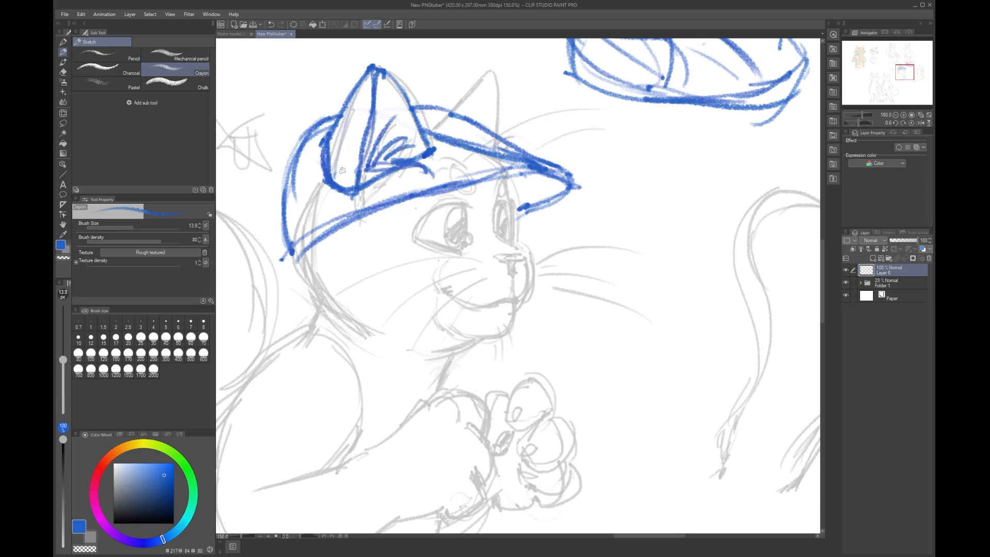
# Step: Erase and redraw the back edge of the near ear's opening and strengthen the cap's front slope down to the peak tip
pyautogui.moveTo(327, 140)
pyautogui.mouseDown()
pyautogui.moveTo(334, 182)
pyautogui.moveTo(319, 164)
pyautogui.mouseUp()
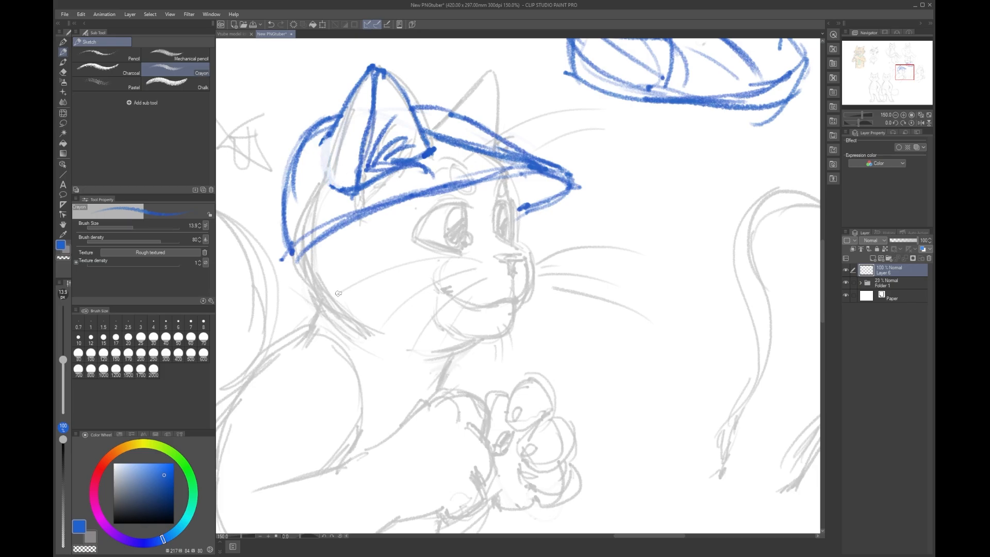
pyautogui.moveTo(334, 144)
pyautogui.mouseDown()
pyautogui.moveTo(339, 190)
pyautogui.moveTo(324, 151)
pyautogui.moveTo(335, 183)
pyautogui.moveTo(366, 141)
pyautogui.moveTo(308, 152)
pyautogui.moveTo(302, 135)
pyautogui.moveTo(320, 115)
pyautogui.moveTo(355, 110)
pyautogui.mouseUp()
pyautogui.moveTo(439, 107)
pyautogui.mouseDown()
pyautogui.moveTo(576, 182)
pyautogui.moveTo(572, 191)
pyautogui.mouseUp()
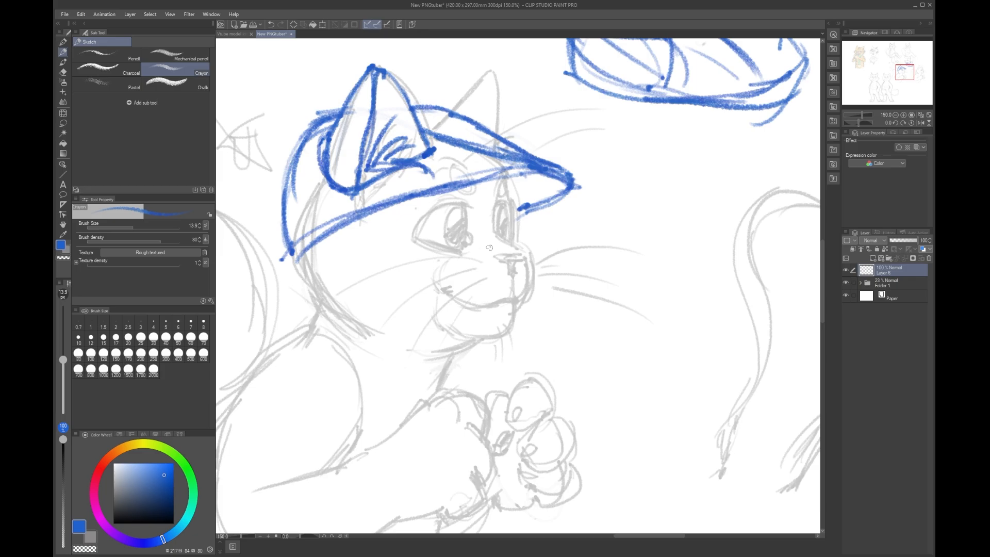
# Step: Trace the back of the head, the far ear and the neck lines in blue, adding an inner line along the near ear's front edge
pyautogui.moveTo(306, 249)
pyautogui.mouseDown()
pyautogui.moveTo(332, 318)
pyautogui.moveTo(378, 347)
pyautogui.mouseUp()
pyautogui.moveTo(318, 302); pyautogui.dragTo(374, 340)
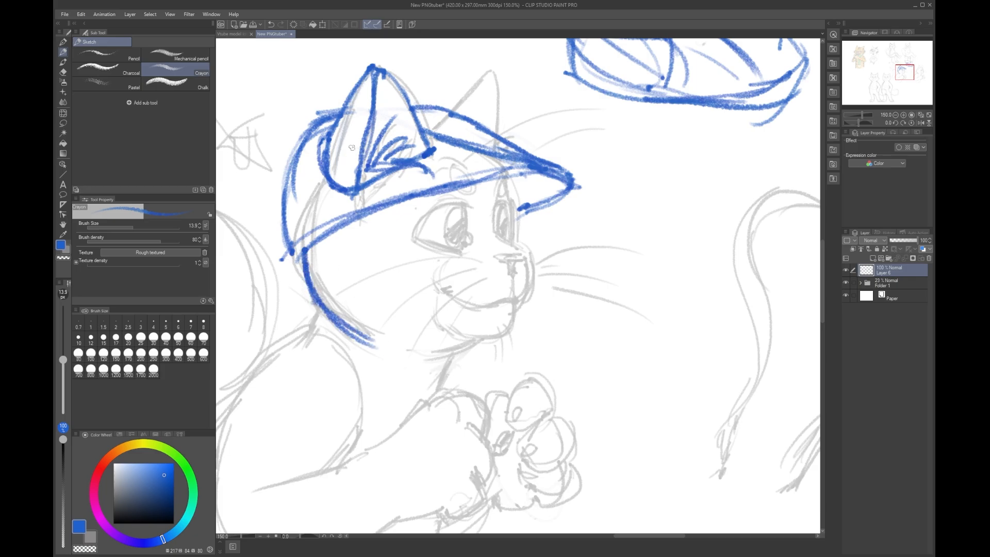
pyautogui.moveTo(382, 76)
pyautogui.mouseDown()
pyautogui.moveTo(366, 116)
pyautogui.moveTo(398, 92)
pyautogui.moveTo(407, 133)
pyautogui.moveTo(424, 149)
pyautogui.mouseUp()
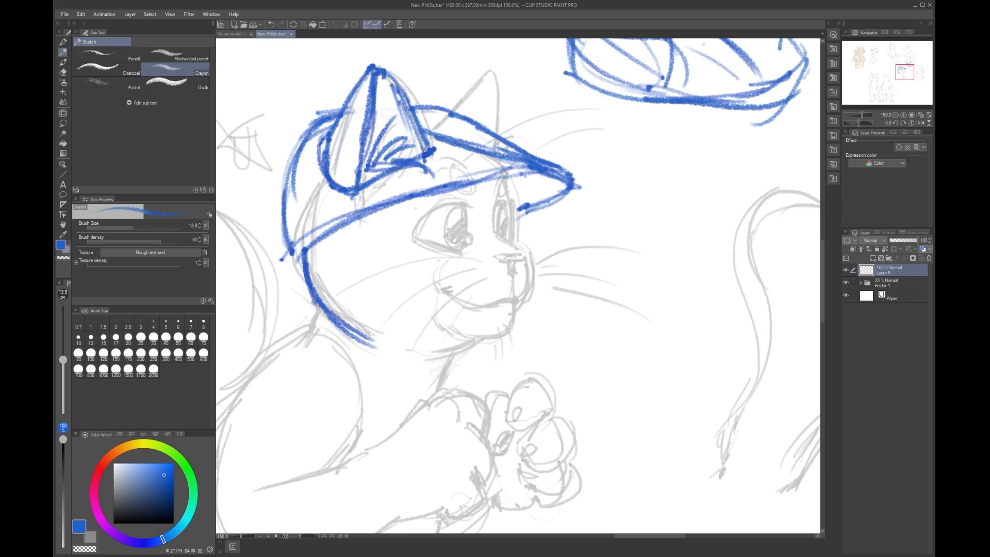
pyautogui.moveTo(456, 111)
pyautogui.mouseDown()
pyautogui.moveTo(482, 77)
pyautogui.moveTo(498, 127)
pyautogui.moveTo(498, 107)
pyautogui.moveTo(498, 135)
pyautogui.mouseUp()
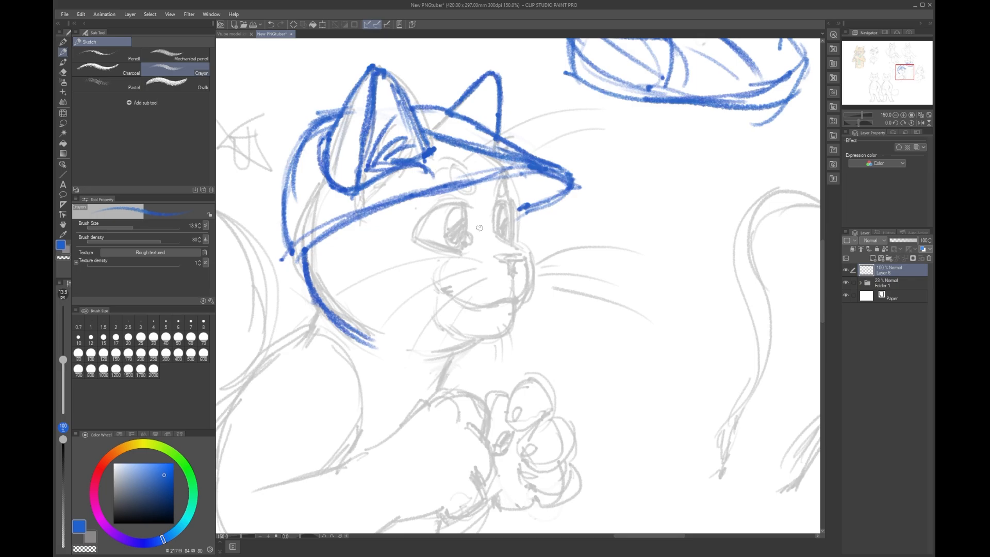
pyautogui.moveTo(317, 310); pyautogui.dragTo(310, 333)
pyautogui.moveTo(434, 390)
pyautogui.mouseDown()
pyautogui.moveTo(457, 353)
pyautogui.moveTo(440, 389)
pyautogui.moveTo(463, 351)
pyautogui.moveTo(443, 355)
pyautogui.moveTo(479, 338)
pyautogui.mouseUp()
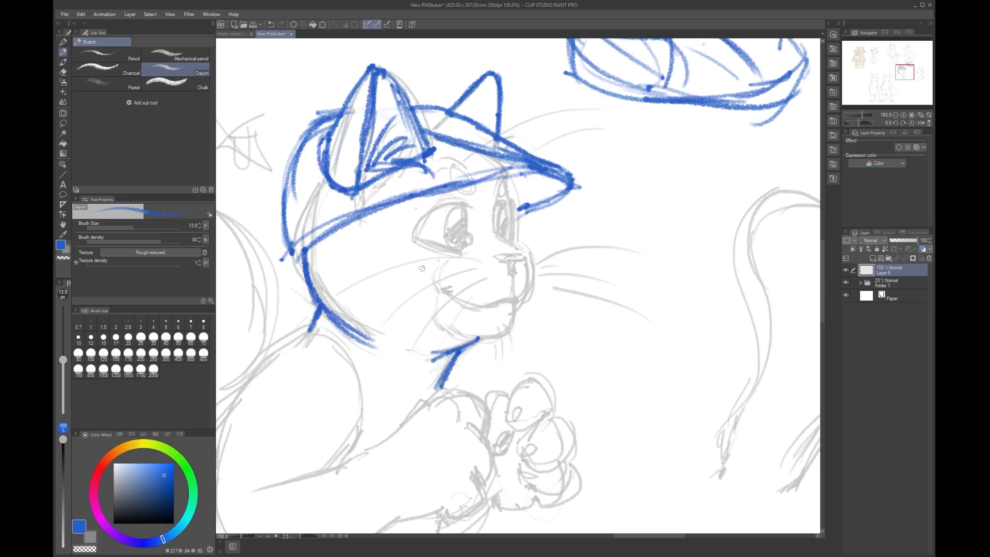
# Step: Trace the cat's nose, muzzle, mouth and chin in blue over the grey sketch
pyautogui.moveTo(431, 318)
pyautogui.mouseDown()
pyautogui.moveTo(519, 341)
pyautogui.moveTo(450, 334)
pyautogui.moveTo(524, 327)
pyautogui.moveTo(468, 328)
pyautogui.moveTo(508, 299)
pyautogui.moveTo(505, 327)
pyautogui.moveTo(514, 298)
pyautogui.moveTo(502, 331)
pyautogui.moveTo(522, 264)
pyautogui.moveTo(516, 300)
pyautogui.mouseUp()
pyautogui.moveTo(516, 246)
pyautogui.mouseDown()
pyautogui.moveTo(496, 233)
pyautogui.moveTo(516, 249)
pyautogui.mouseUp()
pyautogui.moveTo(502, 195)
pyautogui.mouseDown()
pyautogui.moveTo(516, 258)
pyautogui.moveTo(497, 256)
pyautogui.moveTo(518, 262)
pyautogui.moveTo(508, 259)
pyautogui.moveTo(516, 286)
pyautogui.moveTo(498, 308)
pyautogui.moveTo(519, 297)
pyautogui.moveTo(460, 308)
pyautogui.moveTo(472, 309)
pyautogui.moveTo(437, 295)
pyautogui.moveTo(508, 302)
pyautogui.mouseUp()
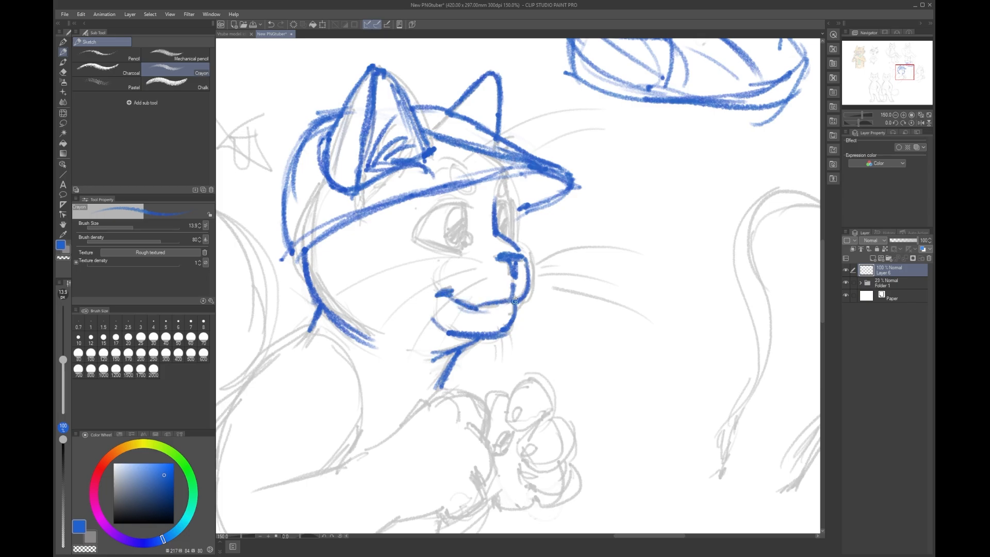
pyautogui.moveTo(501, 233); pyautogui.dragTo(525, 253)
pyautogui.moveTo(438, 325)
pyautogui.mouseDown()
pyautogui.moveTo(445, 266)
pyautogui.moveTo(436, 281)
pyautogui.moveTo(454, 255)
pyautogui.moveTo(432, 308)
pyautogui.moveTo(444, 331)
pyautogui.mouseUp()
pyautogui.moveTo(432, 295); pyautogui.dragTo(445, 333)
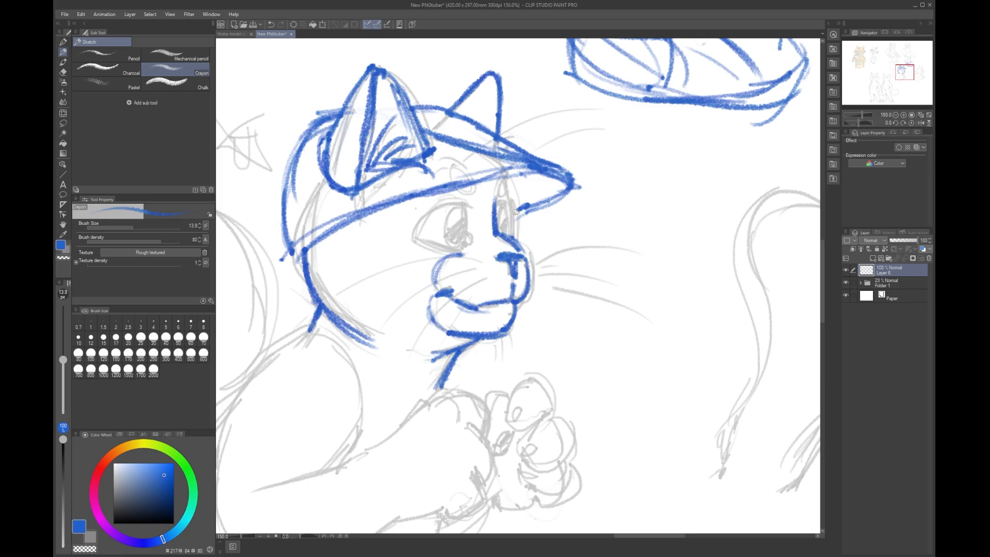
# Step: Trace both eyes in blue below the cap, with their outlines and shaded pupils
pyautogui.moveTo(510, 178); pyautogui.dragTo(517, 246)
pyautogui.moveTo(510, 192)
pyautogui.mouseDown()
pyautogui.moveTo(511, 177)
pyautogui.moveTo(498, 194)
pyautogui.moveTo(507, 191)
pyautogui.moveTo(470, 181)
pyautogui.moveTo(426, 208)
pyautogui.moveTo(424, 247)
pyautogui.moveTo(461, 252)
pyautogui.moveTo(467, 232)
pyautogui.moveTo(450, 249)
pyautogui.mouseUp()
pyautogui.moveTo(460, 207); pyautogui.dragTo(460, 245)
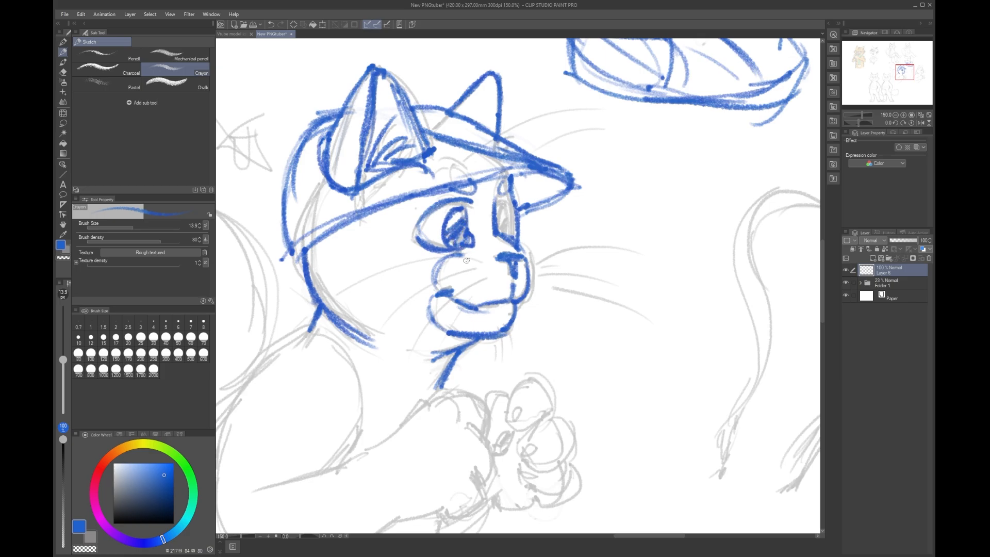
pyautogui.moveTo(504, 199)
pyautogui.mouseDown()
pyautogui.moveTo(502, 209)
pyautogui.moveTo(517, 254)
pyautogui.mouseUp()
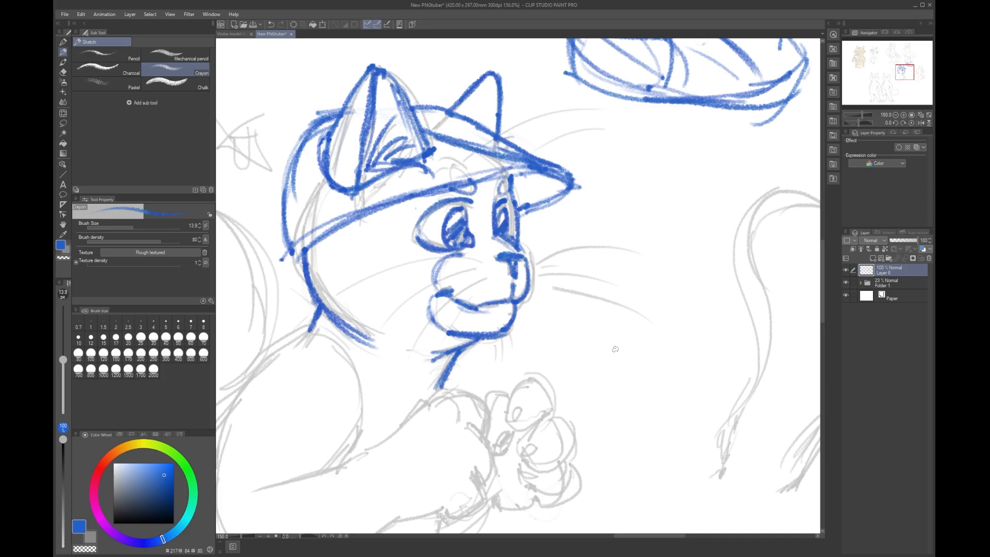
# Step: Rework the cap's band line into one darker stroke, erase the extra lower slope line and reinforce the peak's edge
pyautogui.moveTo(292, 261)
pyautogui.mouseDown()
pyautogui.moveTo(417, 188)
pyautogui.moveTo(467, 192)
pyautogui.moveTo(439, 185)
pyautogui.moveTo(540, 168)
pyautogui.mouseUp()
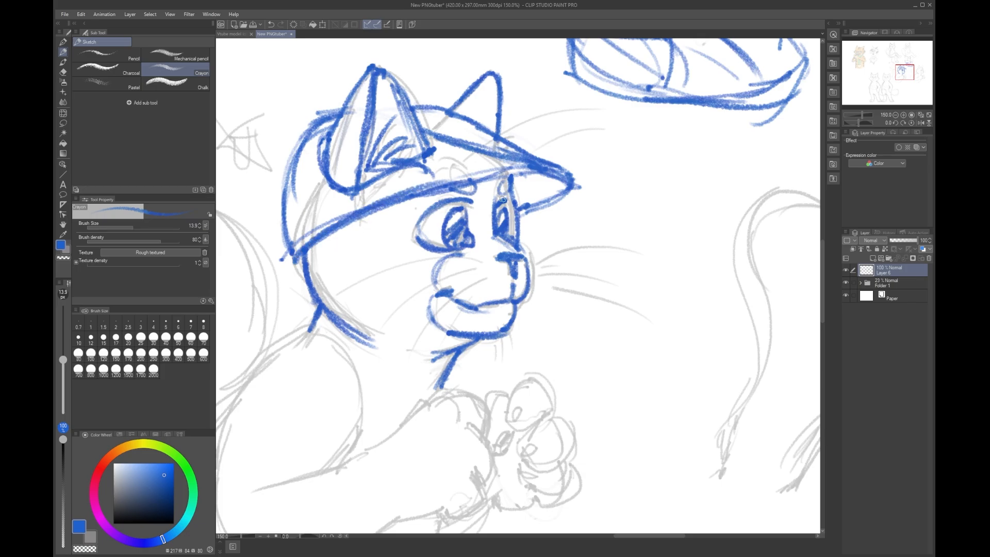
pyautogui.moveTo(450, 181); pyautogui.dragTo(301, 238)
pyautogui.moveTo(375, 204)
pyautogui.mouseDown()
pyautogui.moveTo(316, 235)
pyautogui.moveTo(405, 200)
pyautogui.mouseUp()
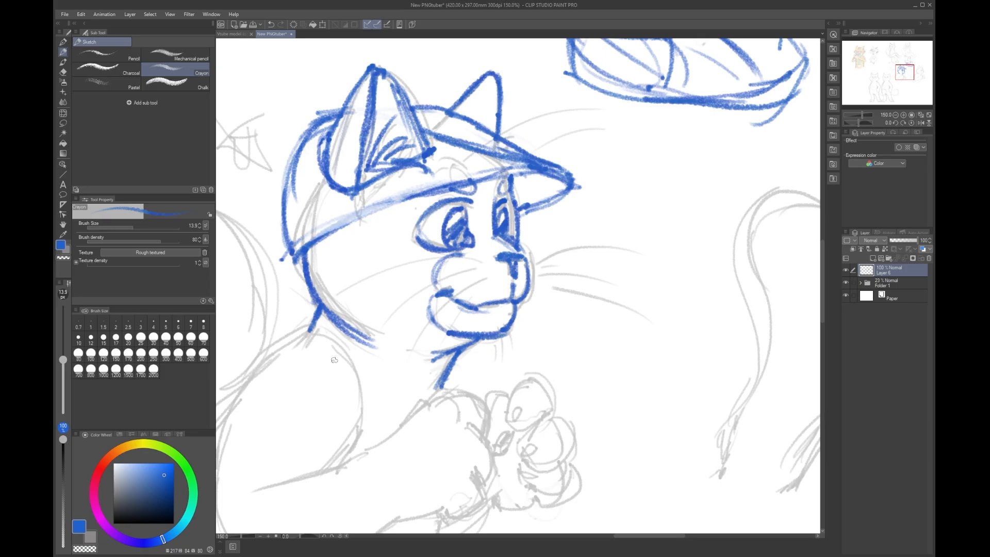
pyautogui.moveTo(303, 252)
pyautogui.mouseDown()
pyautogui.moveTo(295, 264)
pyautogui.moveTo(352, 227)
pyautogui.mouseUp()
pyautogui.moveTo(279, 266)
pyautogui.mouseDown()
pyautogui.moveTo(436, 191)
pyautogui.moveTo(520, 170)
pyautogui.moveTo(560, 172)
pyautogui.moveTo(543, 205)
pyautogui.moveTo(522, 211)
pyautogui.mouseUp()
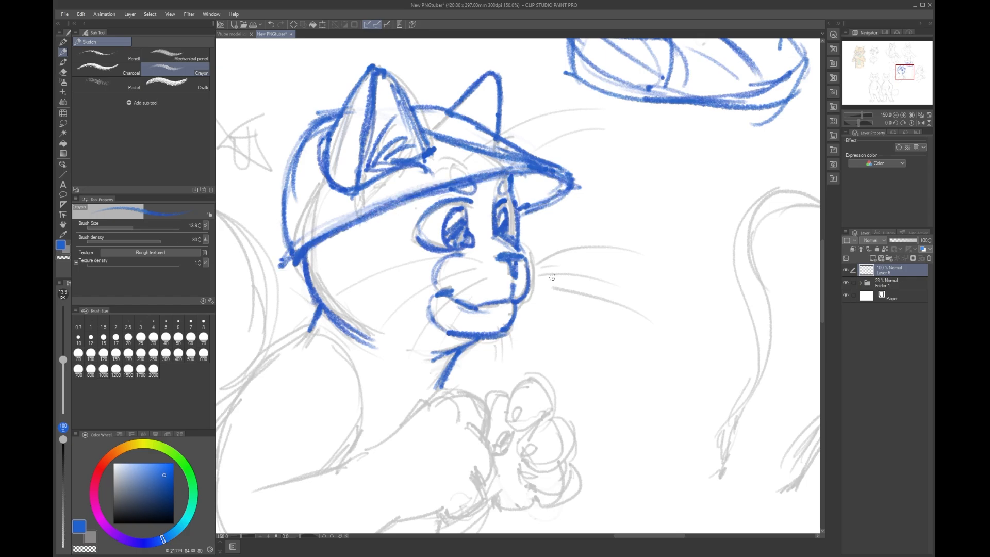
pyautogui.moveTo(473, 154)
pyautogui.mouseDown()
pyautogui.moveTo(449, 143)
pyautogui.moveTo(550, 168)
pyautogui.moveTo(524, 163)
pyautogui.mouseUp()
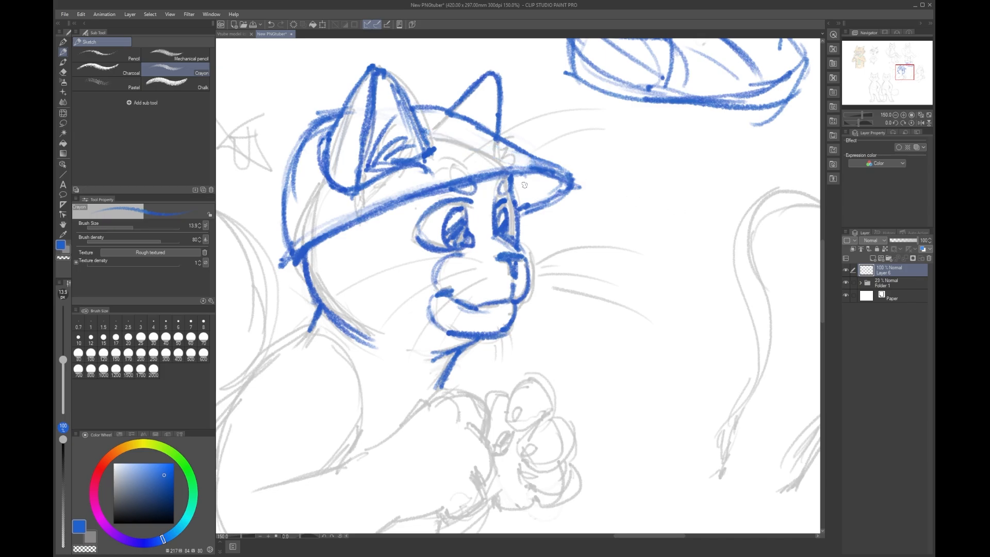
pyautogui.moveTo(520, 175); pyautogui.dragTo(575, 186)
# Step: Mirror the canvas view horizontally and erase the cap's peak edge and the front part of the band line
pyautogui.press('h')
pyautogui.moveTo(350, 263); pyautogui.dragTo(660, 196)
pyautogui.moveTo(382, 212); pyautogui.dragTo(421, 251)
pyautogui.moveTo(347, 100); pyautogui.dragTo(480, 229)
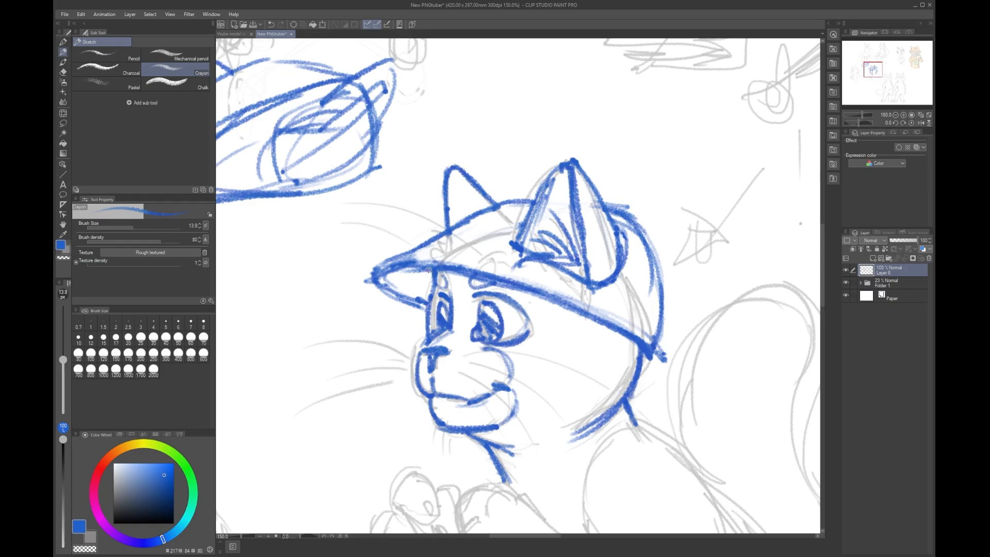
pyautogui.moveTo(412, 256)
pyautogui.mouseDown()
pyautogui.moveTo(432, 259)
pyautogui.moveTo(425, 275)
pyautogui.moveTo(459, 270)
pyautogui.moveTo(437, 266)
pyautogui.moveTo(524, 284)
pyautogui.mouseUp()
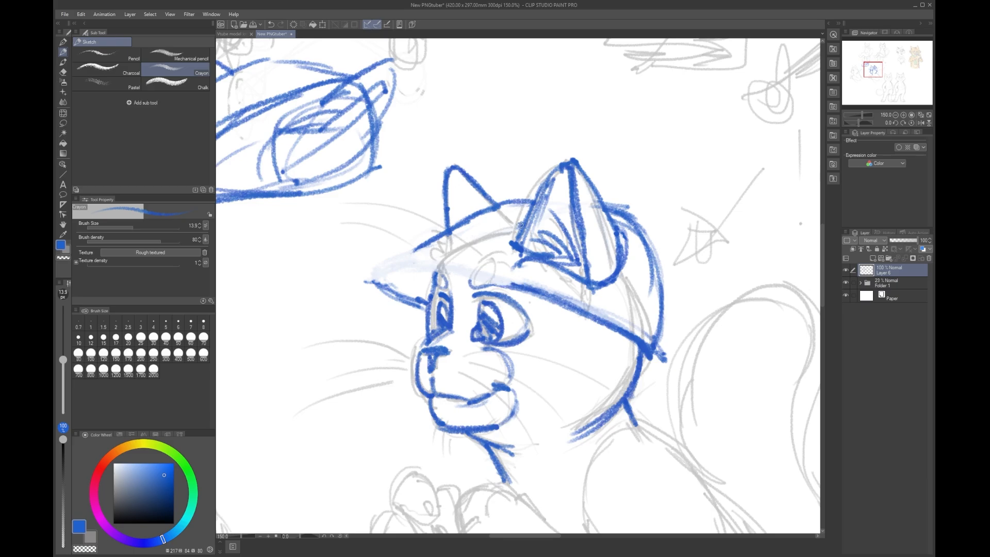
# Step: Sketch the cap's pointed brim and the front curve of its crown over the cat's forehead with the blue crayon
pyautogui.moveTo(386, 284)
pyautogui.mouseDown()
pyautogui.moveTo(419, 303)
pyautogui.moveTo(402, 262)
pyautogui.moveTo(376, 283)
pyautogui.moveTo(446, 273)
pyautogui.moveTo(524, 292)
pyautogui.mouseUp()
pyautogui.moveTo(380, 281); pyautogui.dragTo(466, 221)
pyautogui.moveTo(469, 273); pyautogui.dragTo(517, 227)
pyautogui.moveTo(630, 257)
pyautogui.mouseDown()
pyautogui.moveTo(647, 280)
pyautogui.moveTo(652, 344)
pyautogui.moveTo(653, 316)
pyautogui.mouseUp()
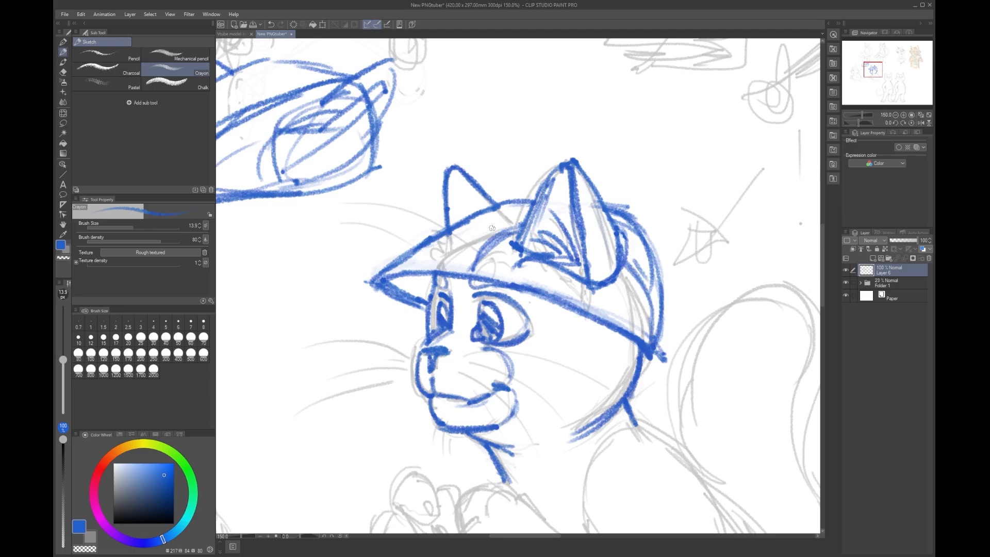
pyautogui.moveTo(456, 281); pyautogui.dragTo(511, 231)
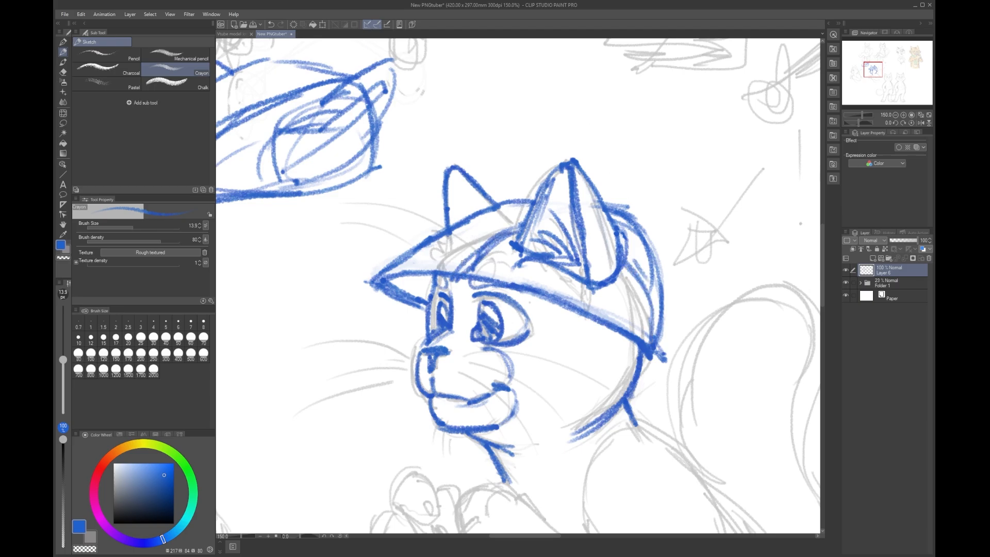
# Step: Darken the brim's lower edge and the back of the cap, and add a small fur tuft beside the far ear
pyautogui.moveTo(377, 284)
pyautogui.mouseDown()
pyautogui.moveTo(452, 278)
pyautogui.moveTo(525, 297)
pyautogui.moveTo(639, 346)
pyautogui.moveTo(649, 364)
pyautogui.mouseUp()
pyautogui.moveTo(436, 209); pyautogui.dragTo(441, 225)
pyautogui.moveTo(549, 252)
pyautogui.mouseDown()
pyautogui.moveTo(526, 245)
pyautogui.moveTo(509, 258)
pyautogui.mouseUp()
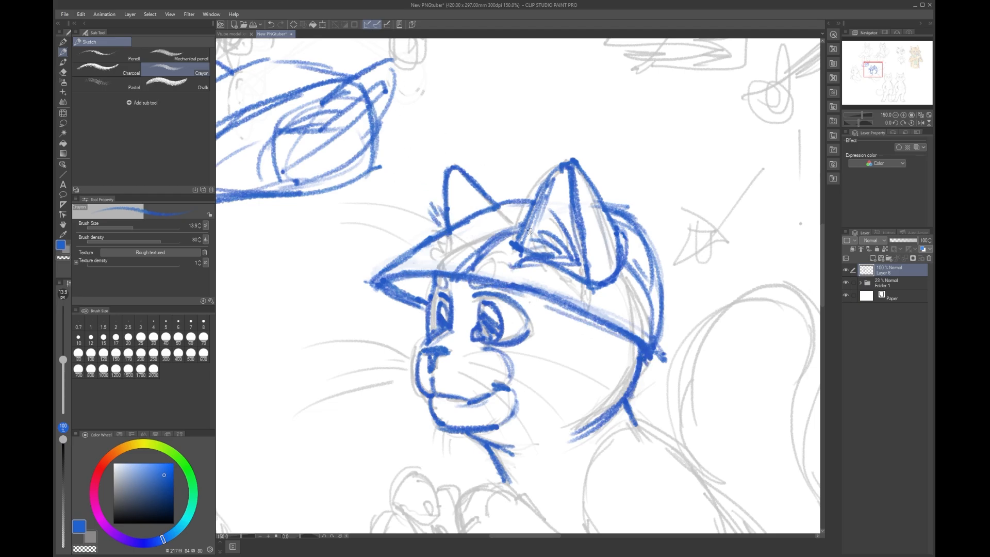
pyautogui.moveTo(642, 242)
pyautogui.mouseDown()
pyautogui.moveTo(664, 351)
pyautogui.moveTo(653, 356)
pyautogui.mouseUp()
pyautogui.moveTo(571, 207)
pyautogui.mouseDown()
pyautogui.moveTo(645, 130)
pyautogui.moveTo(523, 153)
pyautogui.moveTo(467, 187)
pyautogui.moveTo(580, 120)
pyautogui.moveTo(502, 178)
pyautogui.moveTo(449, 196)
pyautogui.moveTo(550, 149)
pyautogui.mouseUp()
pyautogui.press('c')
pyautogui.press('c')
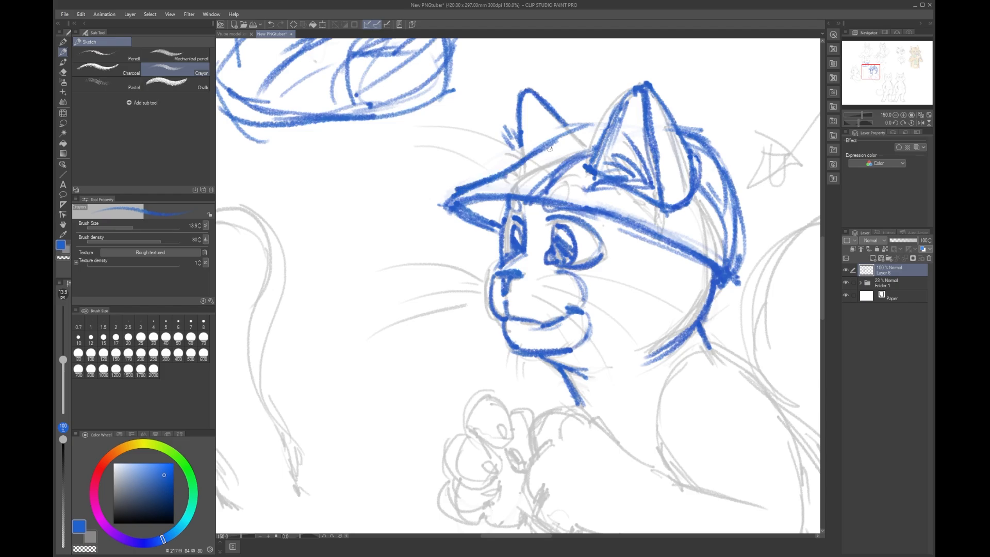
pyautogui.moveTo(508, 180)
pyautogui.mouseDown()
pyautogui.moveTo(581, 185)
pyautogui.moveTo(608, 205)
pyautogui.mouseUp()
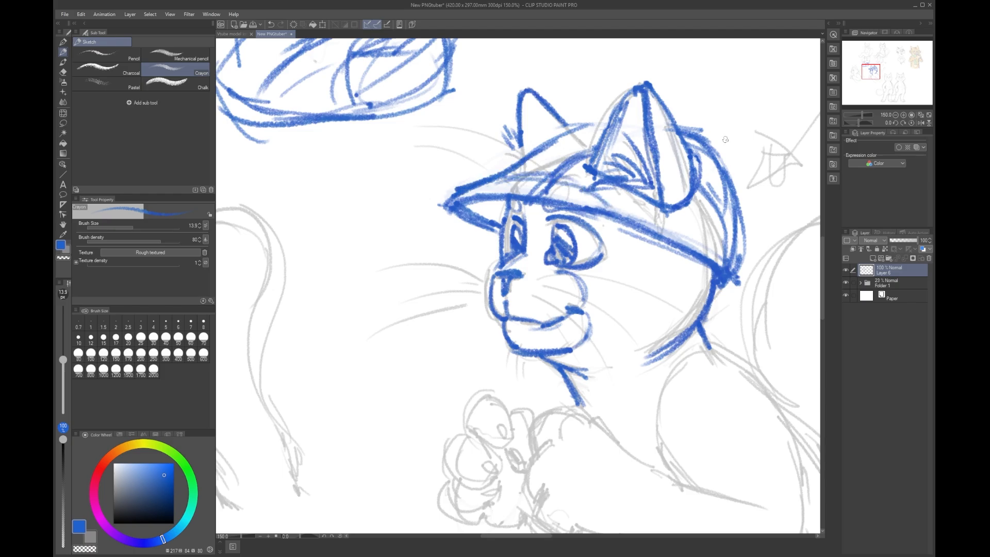
# Step: Thicken the front edge of the near ear and reinforce the cap's back edge
pyautogui.scroll(-1, 746, 132)
pyautogui.scroll(-1, 747, 132)
pyautogui.scroll(2, 742, 129)
pyautogui.moveTo(706, 217); pyautogui.dragTo(634, 186)
pyautogui.scroll(-1, 634, 186)
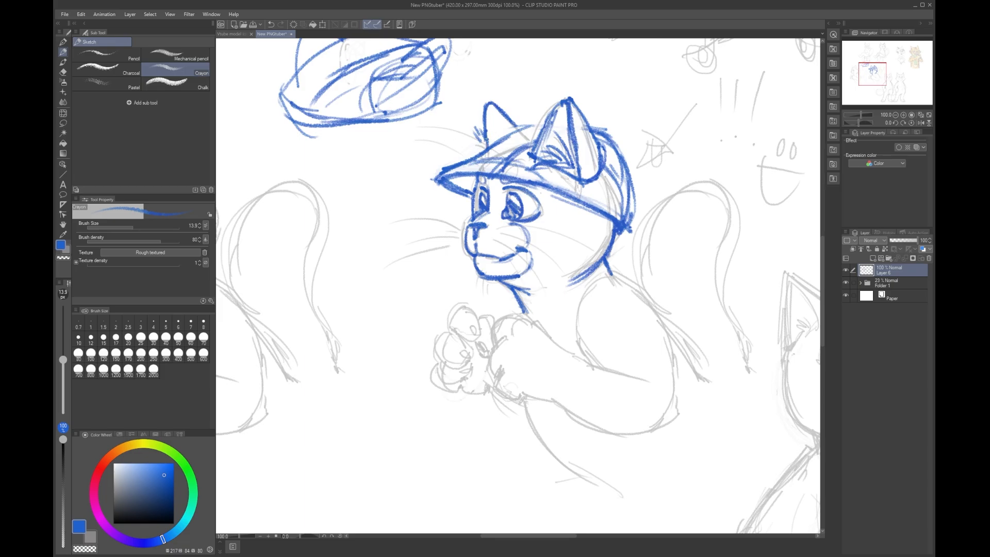
pyautogui.moveTo(558, 107)
pyautogui.mouseDown()
pyautogui.moveTo(540, 127)
pyautogui.moveTo(551, 115)
pyautogui.mouseUp()
pyautogui.moveTo(554, 110)
pyautogui.mouseDown()
pyautogui.moveTo(530, 153)
pyautogui.moveTo(534, 143)
pyautogui.mouseUp()
pyautogui.moveTo(624, 163); pyautogui.dragTo(623, 221)
pyautogui.scroll(1, 638, 303)
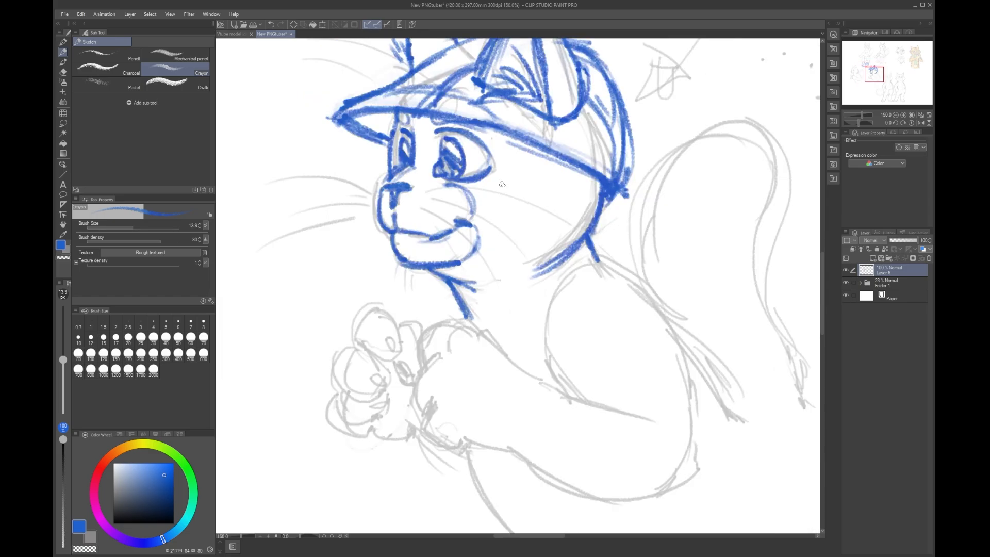
pyautogui.scroll(-1, 583, 155)
pyautogui.moveTo(579, 102); pyautogui.dragTo(559, 191)
pyautogui.scroll(1, 539, 203)
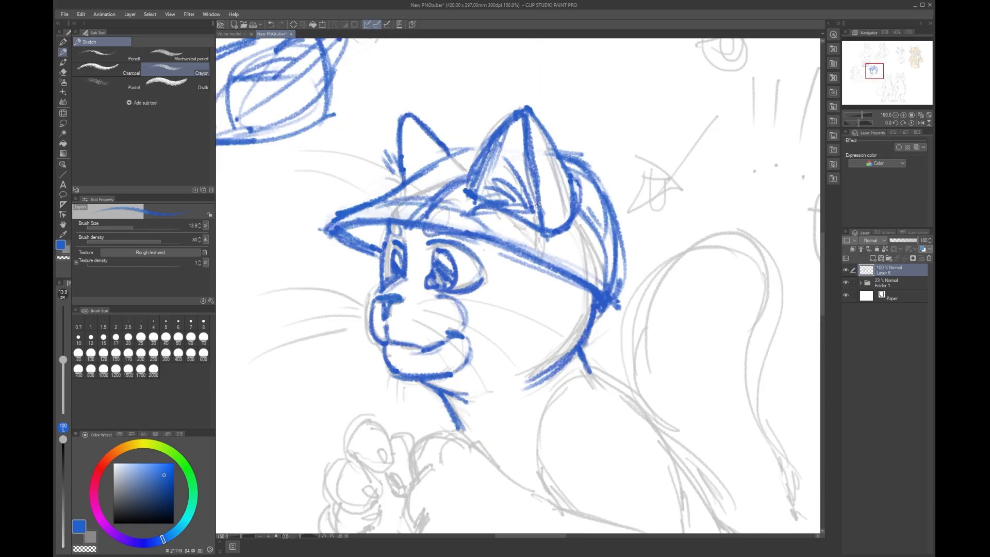
pyautogui.moveTo(403, 298)
pyautogui.mouseDown()
pyautogui.moveTo(374, 323)
pyautogui.moveTo(372, 303)
pyautogui.moveTo(387, 372)
pyautogui.moveTo(445, 388)
pyautogui.moveTo(477, 443)
pyautogui.mouseUp()
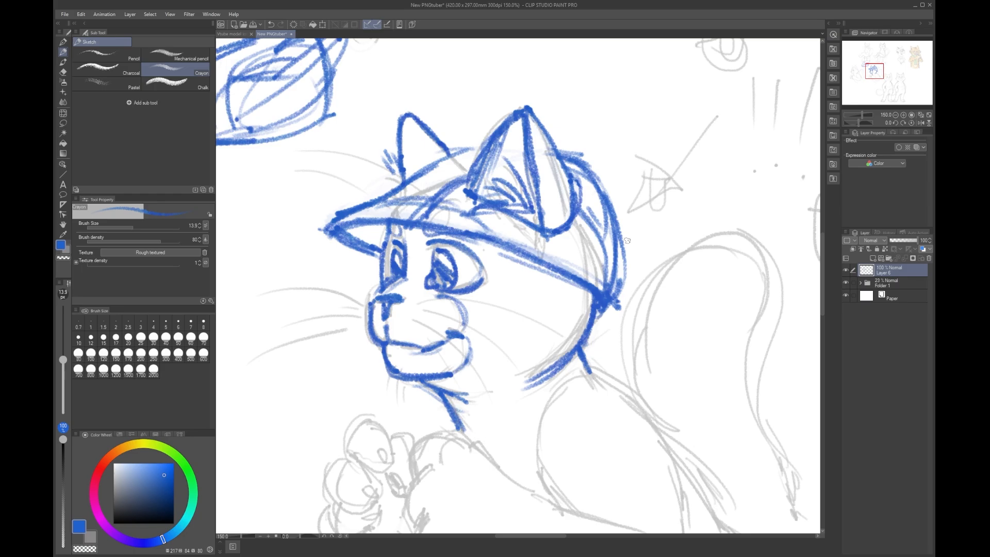
# Step: Redraw the curve of the brim above the cat's eyes, from its front tip toward the near ear
pyautogui.scroll(-3, 607, 248)
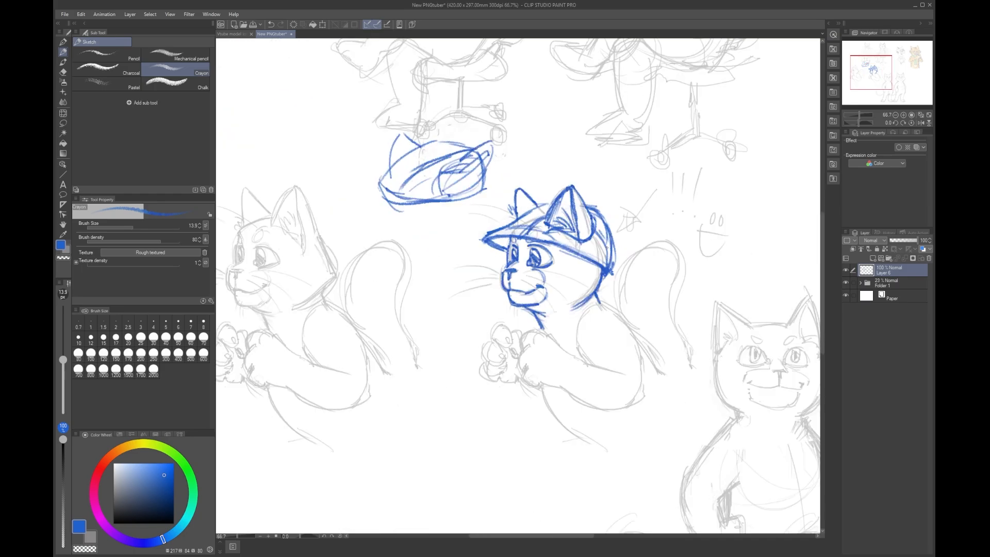
pyautogui.scroll(1, 606, 247)
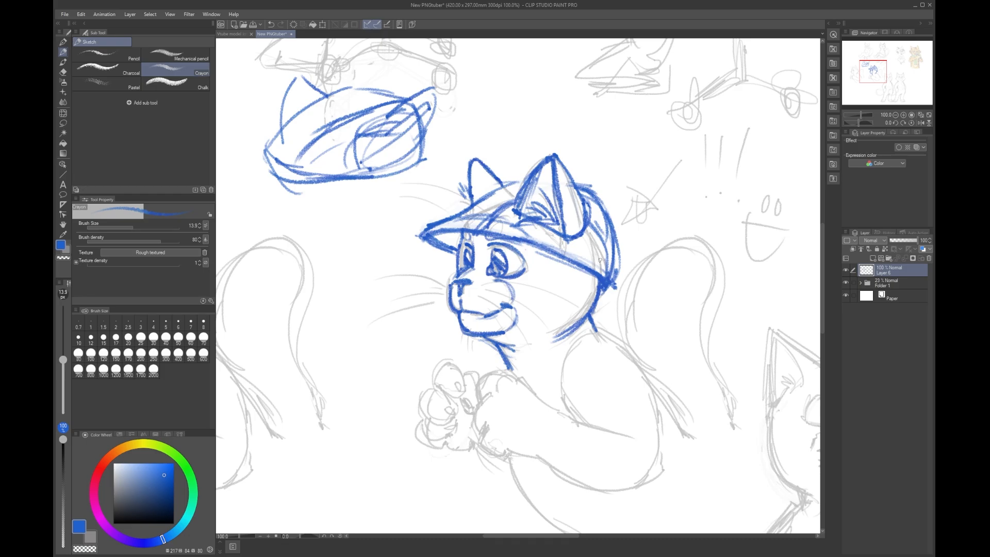
pyautogui.scroll(-2, 599, 258)
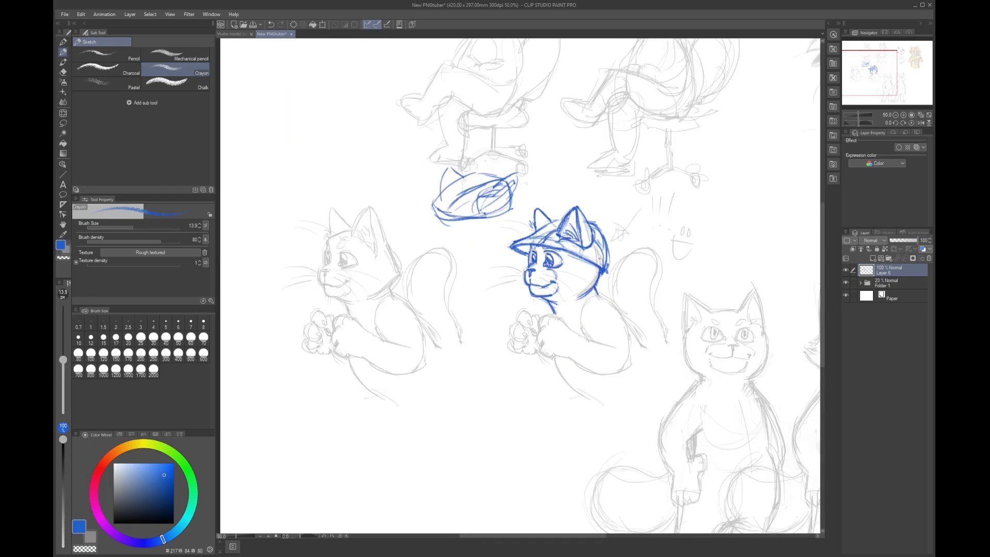
pyautogui.scroll(2, 598, 258)
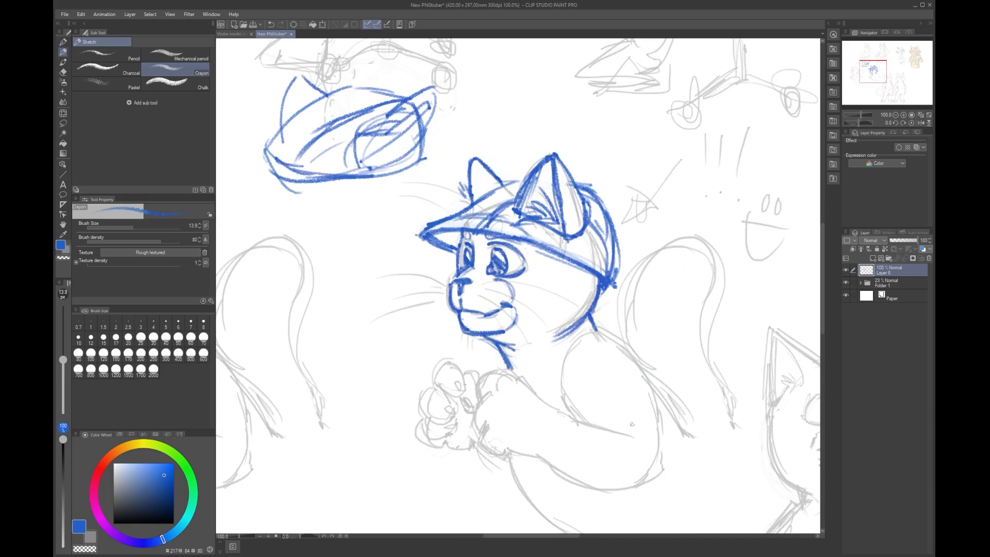
pyautogui.scroll(1, 632, 424)
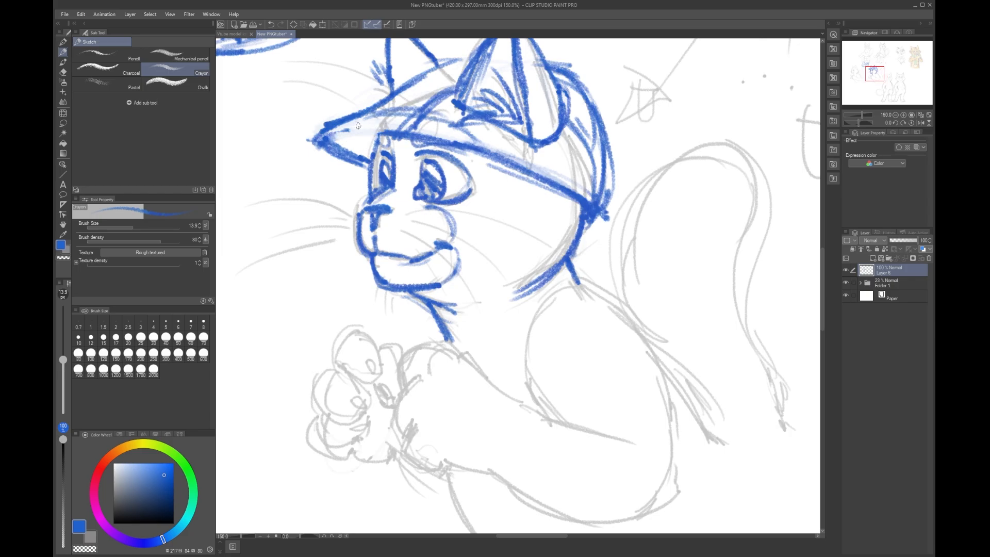
pyautogui.moveTo(371, 149); pyautogui.dragTo(390, 137)
pyautogui.moveTo(317, 142)
pyautogui.mouseDown()
pyautogui.moveTo(387, 123)
pyautogui.moveTo(451, 135)
pyautogui.moveTo(516, 164)
pyautogui.mouseUp()
# Step: Slim down the brim and strengthen its edge along the side of the cap
pyautogui.scroll(-2, 676, 78)
pyautogui.moveTo(706, 154); pyautogui.dragTo(549, 264)
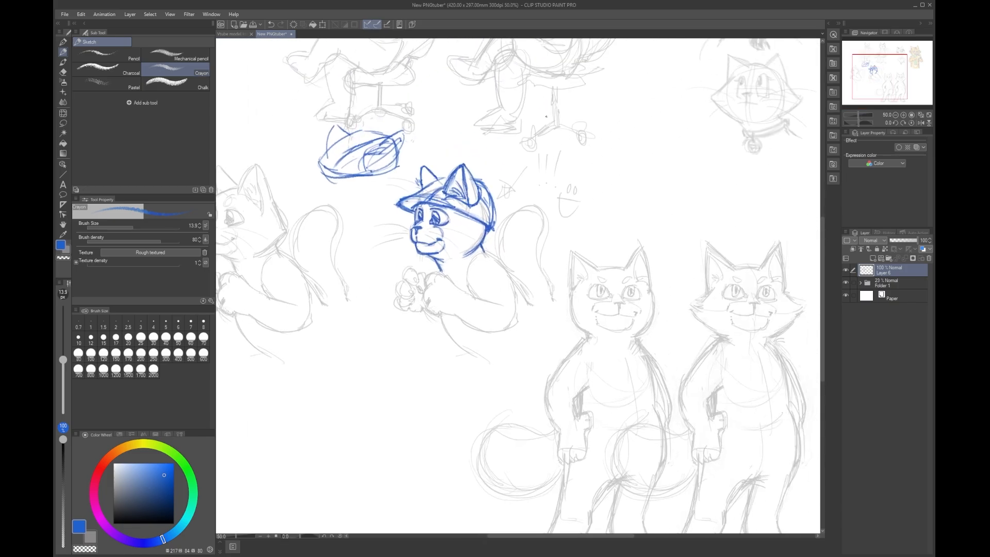
pyautogui.scroll(3, 546, 116)
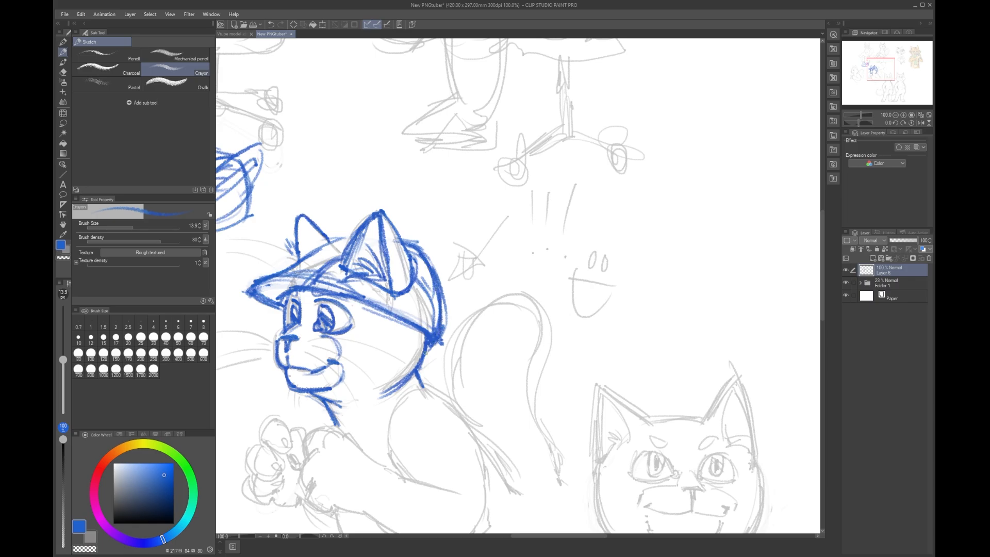
pyautogui.scroll(-1, 411, 197)
pyautogui.moveTo(308, 259)
pyautogui.mouseDown()
pyautogui.moveTo(363, 254)
pyautogui.moveTo(377, 266)
pyautogui.mouseUp()
pyautogui.moveTo(329, 250); pyautogui.dragTo(416, 284)
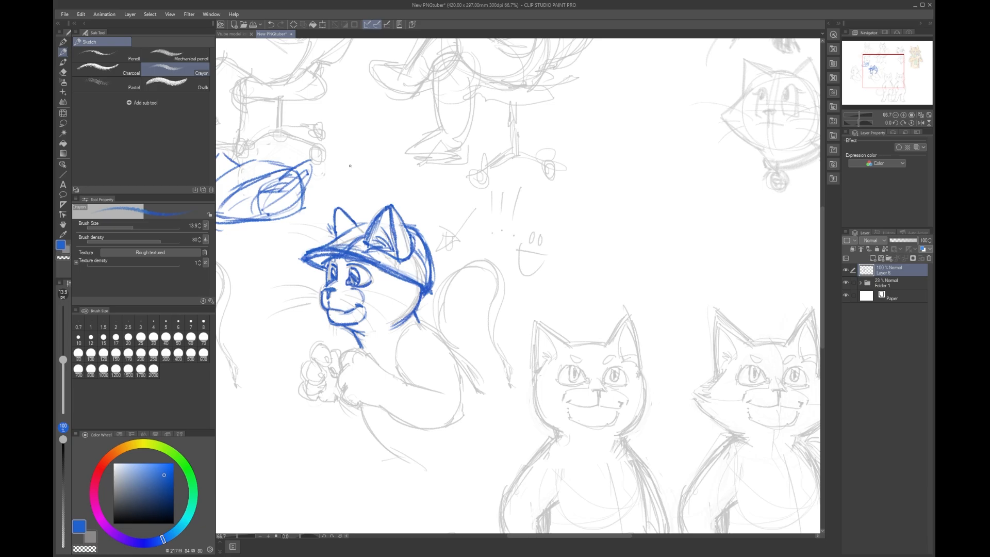
# Step: Toggle the first cap sketch's visibility to compare, leave Layer 6 hidden, and add a new layer above it
pyautogui.click(845, 271)
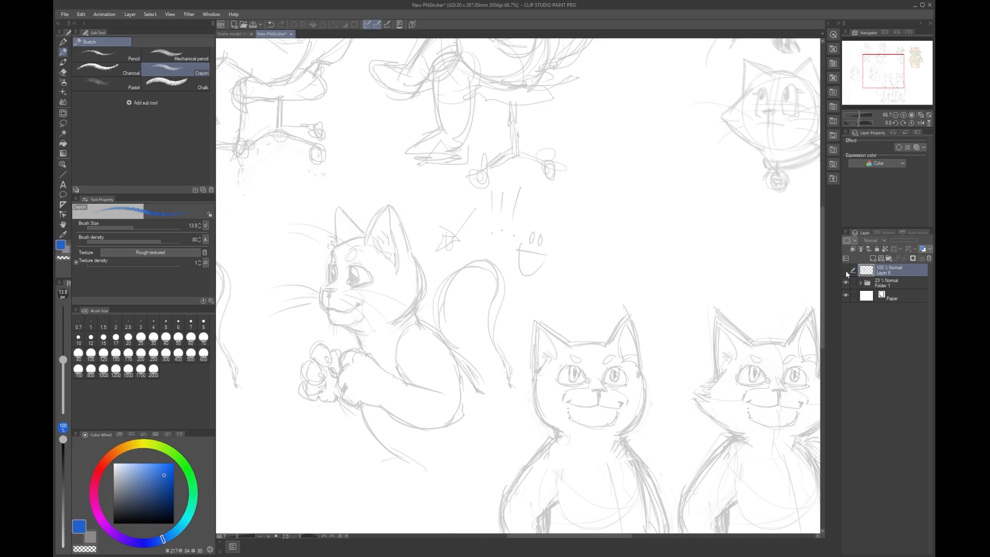
pyautogui.click(846, 271)
pyautogui.click(845, 272)
pyautogui.click(845, 271)
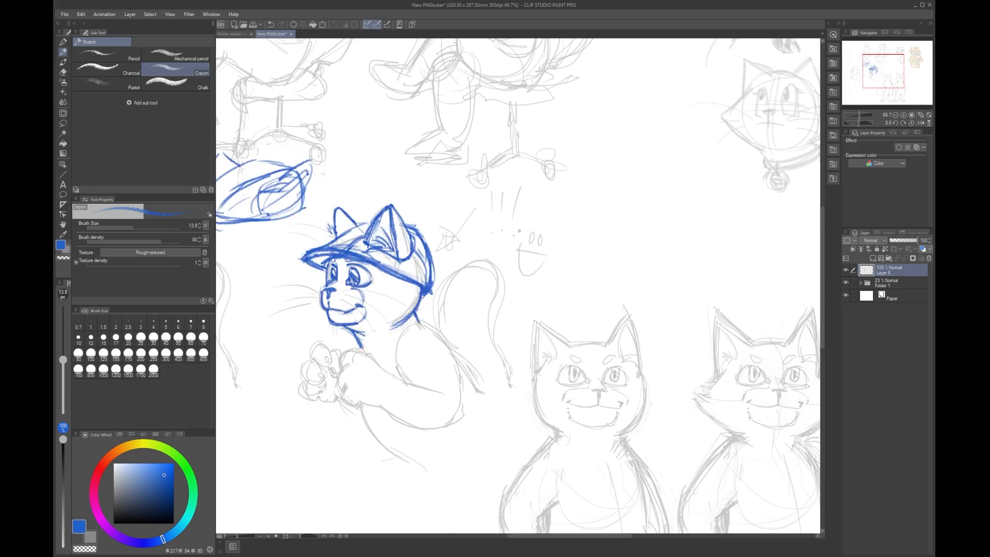
pyautogui.click(846, 272)
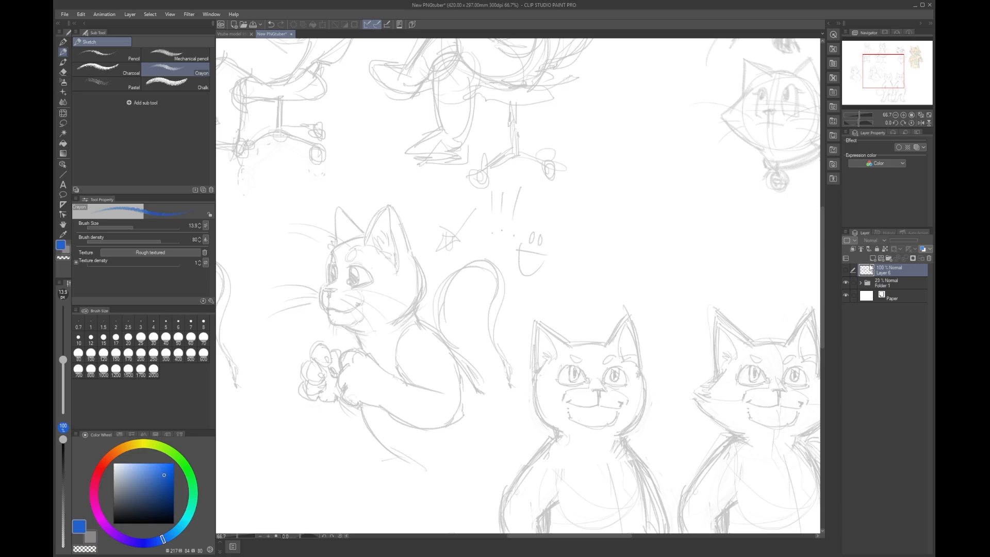
pyautogui.click(873, 258)
# Step: Sketch a second cap on the new layer with a curved brim, a puffy front crown and a rounded back
pyautogui.scroll(4, 405, 302)
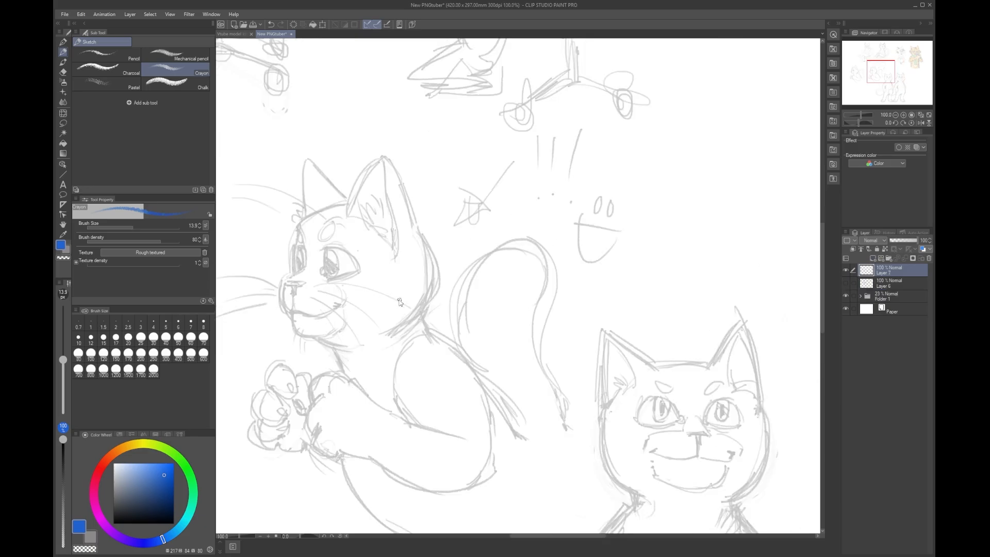
pyautogui.scroll(-1, 634, 201)
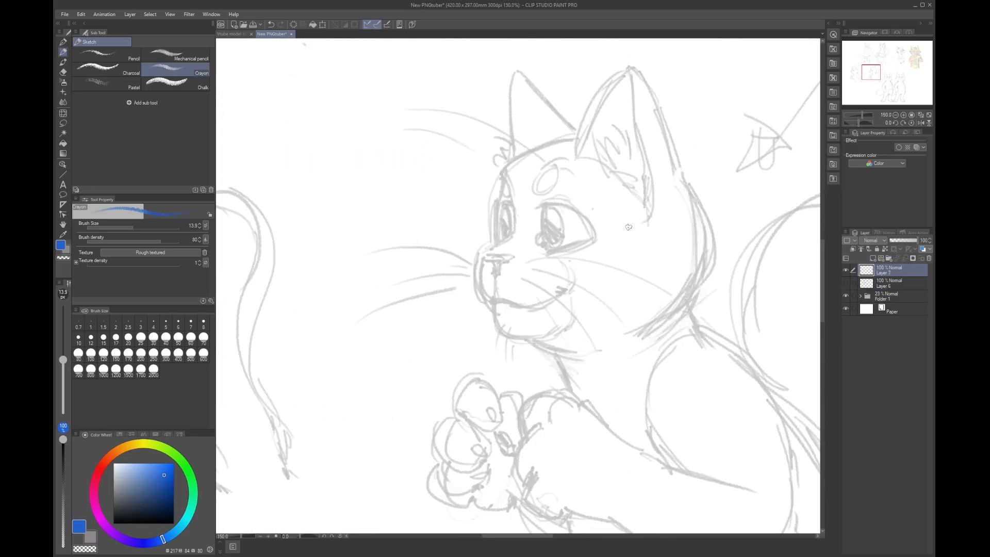
pyautogui.moveTo(636, 204)
pyautogui.mouseDown()
pyautogui.moveTo(470, 184)
pyautogui.moveTo(508, 207)
pyautogui.moveTo(528, 195)
pyautogui.moveTo(499, 178)
pyautogui.moveTo(466, 210)
pyautogui.moveTo(451, 206)
pyautogui.moveTo(477, 212)
pyautogui.mouseUp()
pyautogui.moveTo(471, 215)
pyautogui.mouseDown()
pyautogui.moveTo(432, 194)
pyautogui.moveTo(503, 161)
pyautogui.moveTo(614, 189)
pyautogui.moveTo(640, 206)
pyautogui.moveTo(535, 160)
pyautogui.moveTo(503, 109)
pyautogui.moveTo(590, 89)
pyautogui.mouseUp()
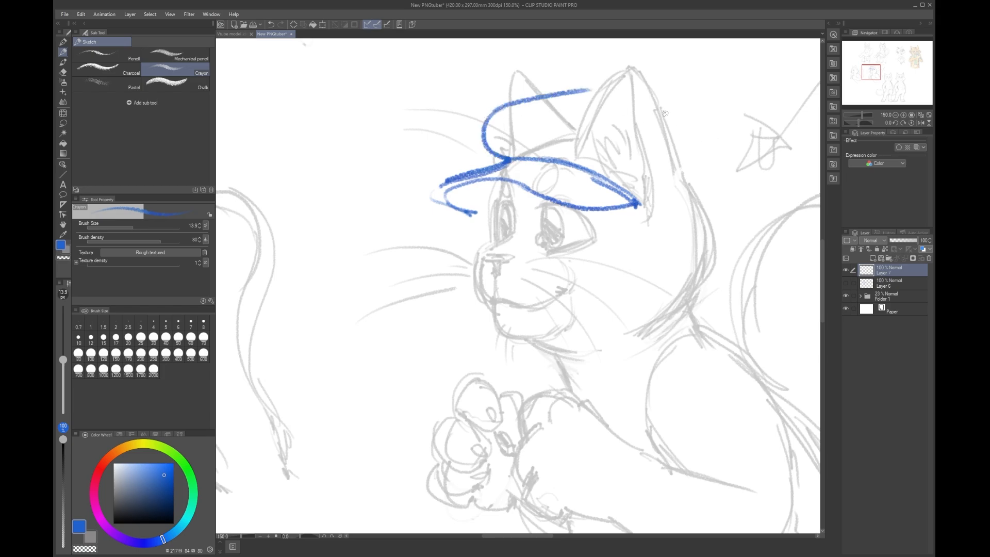
pyautogui.moveTo(664, 110)
pyautogui.mouseDown()
pyautogui.moveTo(740, 246)
pyautogui.moveTo(704, 273)
pyautogui.mouseUp()
pyautogui.moveTo(640, 206)
pyautogui.mouseDown()
pyautogui.moveTo(708, 277)
pyautogui.moveTo(737, 229)
pyautogui.moveTo(739, 200)
pyautogui.mouseUp()
pyautogui.moveTo(455, 209)
pyautogui.mouseDown()
pyautogui.moveTo(485, 216)
pyautogui.moveTo(477, 222)
pyautogui.mouseUp()
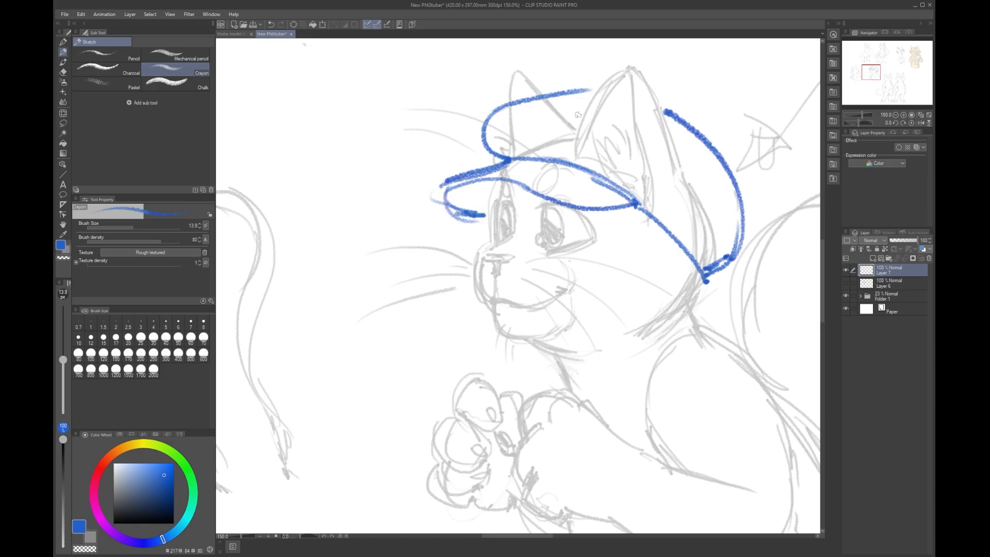
# Step: Outline the near ear over the cap with its base curve, redoing the side strokes up to the tip
pyautogui.moveTo(574, 148)
pyautogui.mouseDown()
pyautogui.moveTo(627, 192)
pyautogui.moveTo(677, 189)
pyautogui.moveTo(686, 166)
pyautogui.mouseUp()
pyautogui.moveTo(674, 187)
pyautogui.mouseDown()
pyautogui.moveTo(684, 168)
pyautogui.moveTo(675, 150)
pyautogui.mouseUp()
pyautogui.moveTo(633, 67); pyautogui.dragTo(672, 173)
pyautogui.moveTo(636, 71); pyautogui.dragTo(677, 179)
pyautogui.hotkey('ctrl', 'z')
pyautogui.hotkey('ctrl', 'z')
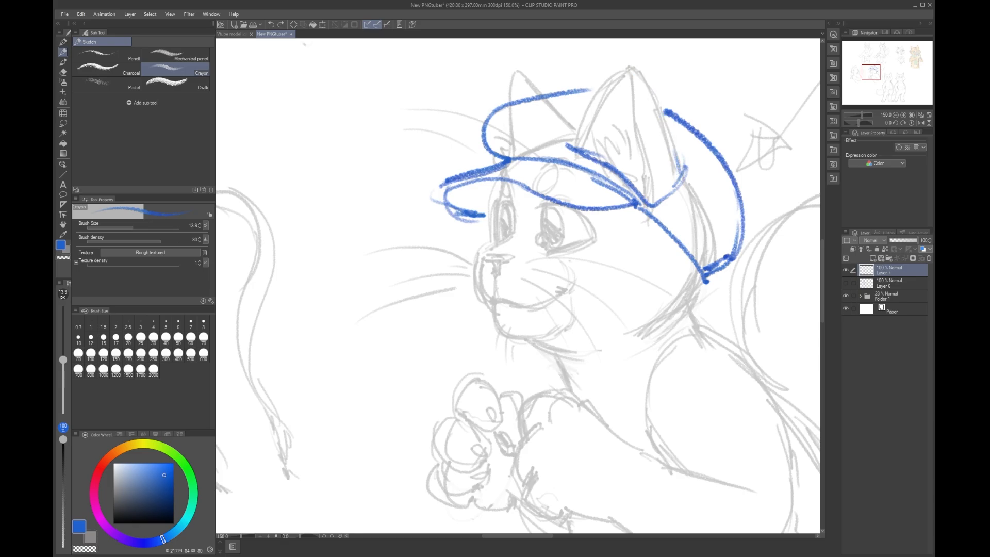
pyautogui.moveTo(639, 68)
pyautogui.mouseDown()
pyautogui.moveTo(682, 170)
pyautogui.moveTo(674, 185)
pyautogui.mouseUp()
pyautogui.moveTo(642, 67)
pyautogui.mouseDown()
pyautogui.moveTo(622, 69)
pyautogui.moveTo(580, 140)
pyautogui.moveTo(598, 98)
pyautogui.moveTo(637, 121)
pyautogui.moveTo(653, 201)
pyautogui.mouseUp()
# Step: Add fur strokes inside the near ear and outline the far ear poking out of the cap
pyautogui.moveTo(594, 140); pyautogui.dragTo(624, 184)
pyautogui.moveTo(596, 132); pyautogui.dragTo(629, 173)
pyautogui.moveTo(608, 121); pyautogui.dragTo(634, 173)
pyautogui.moveTo(636, 151); pyautogui.dragTo(639, 175)
pyautogui.moveTo(510, 108)
pyautogui.mouseDown()
pyautogui.moveTo(534, 80)
pyautogui.moveTo(526, 65)
pyautogui.moveTo(554, 96)
pyautogui.mouseUp()
pyautogui.moveTo(646, 205); pyautogui.dragTo(672, 199)
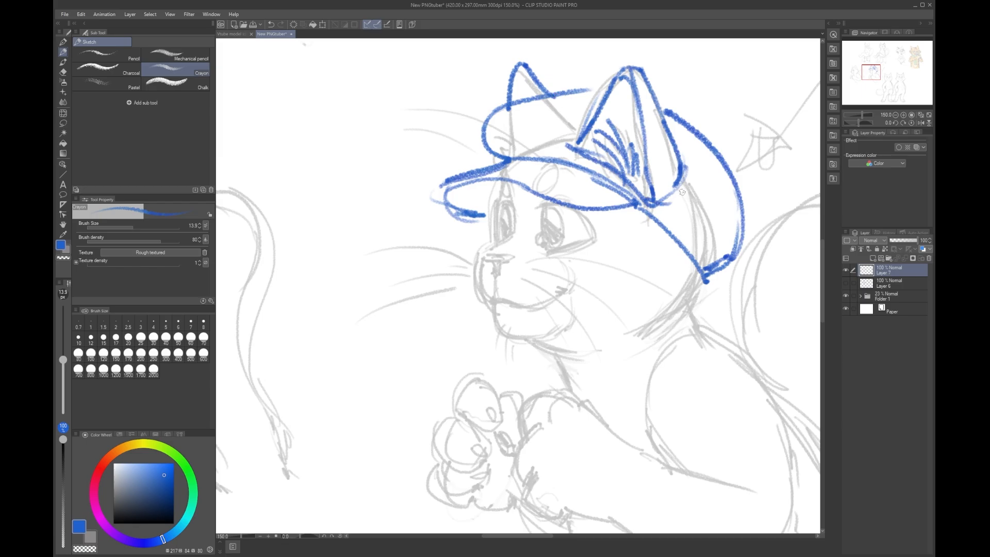
# Step: Sketch the cat's muzzle, nose, smiling mouth and both eyes with pupils below the brim
pyautogui.moveTo(498, 182); pyautogui.dragTo(493, 242)
pyautogui.moveTo(514, 197)
pyautogui.mouseDown()
pyautogui.moveTo(512, 238)
pyautogui.moveTo(478, 272)
pyautogui.moveTo(490, 300)
pyautogui.moveTo(570, 290)
pyautogui.mouseUp()
pyautogui.moveTo(487, 258); pyautogui.dragTo(510, 262)
pyautogui.moveTo(496, 263); pyautogui.dragTo(496, 274)
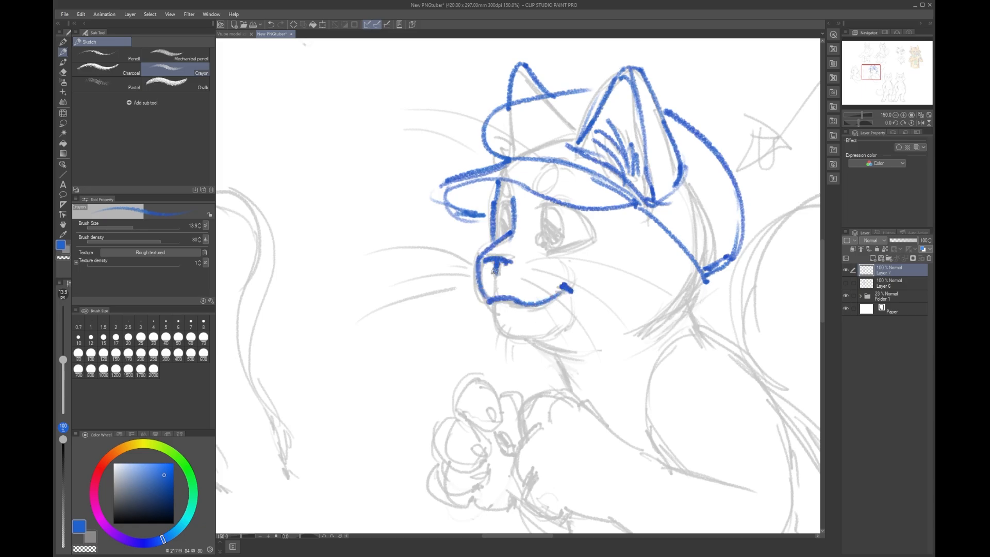
pyautogui.moveTo(545, 206)
pyautogui.mouseDown()
pyautogui.moveTo(544, 244)
pyautogui.moveTo(586, 234)
pyautogui.moveTo(595, 245)
pyautogui.moveTo(577, 253)
pyautogui.moveTo(561, 224)
pyautogui.moveTo(556, 242)
pyautogui.moveTo(543, 215)
pyautogui.moveTo(554, 244)
pyautogui.mouseUp()
pyautogui.moveTo(500, 205)
pyautogui.mouseDown()
pyautogui.moveTo(512, 212)
pyautogui.moveTo(506, 237)
pyautogui.mouseUp()
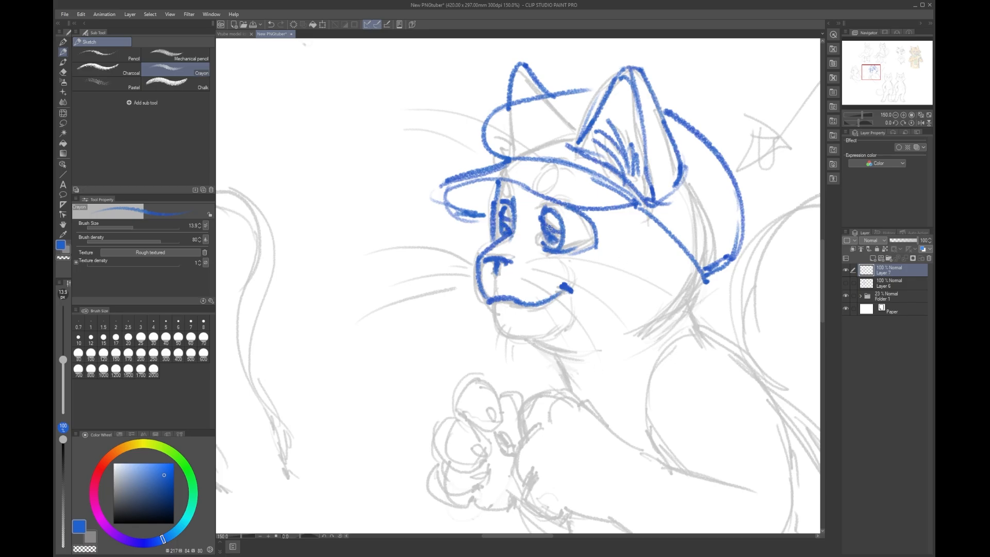
# Step: Add the brow marks under the brim, outline the chin and cheek, and darken the nose
pyautogui.moveTo(500, 180)
pyautogui.mouseDown()
pyautogui.moveTo(511, 202)
pyautogui.moveTo(546, 205)
pyautogui.mouseUp()
pyautogui.moveTo(489, 302)
pyautogui.mouseDown()
pyautogui.moveTo(514, 345)
pyautogui.moveTo(534, 347)
pyautogui.moveTo(573, 306)
pyautogui.mouseUp()
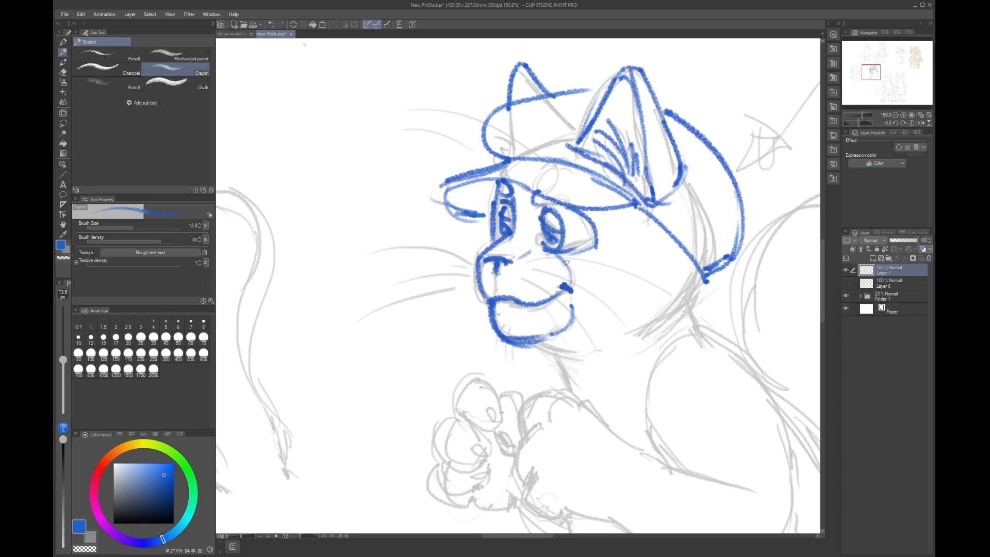
pyautogui.moveTo(519, 256)
pyautogui.mouseDown()
pyautogui.moveTo(534, 249)
pyautogui.moveTo(505, 264)
pyautogui.mouseUp()
# Step: Redraw the jawline with a thinner stroke, and sketch the back of the cheek and the neck lines
pyautogui.moveTo(531, 340); pyautogui.dragTo(585, 352)
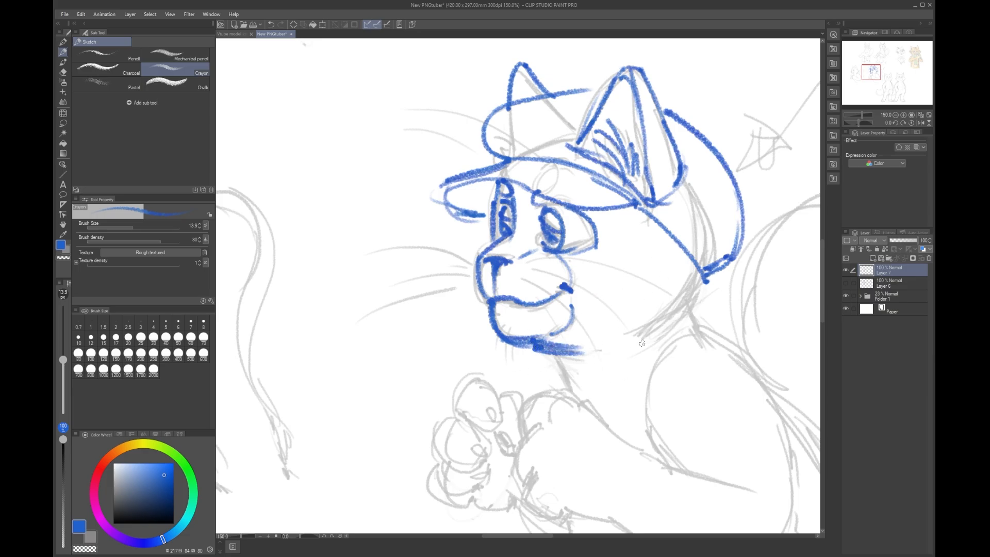
pyautogui.hotkey('ctrl', 'z')
pyautogui.hotkey('ctrl', 'z')
pyautogui.moveTo(525, 340); pyautogui.dragTo(588, 362)
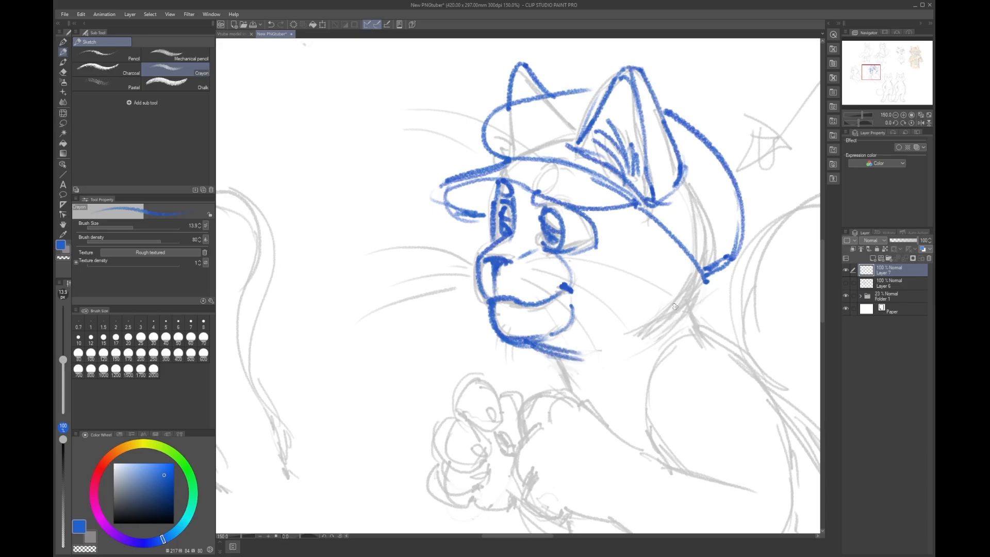
pyautogui.moveTo(699, 281)
pyautogui.mouseDown()
pyautogui.moveTo(669, 308)
pyautogui.moveTo(689, 303)
pyautogui.moveTo(673, 317)
pyautogui.moveTo(633, 336)
pyautogui.mouseUp()
pyautogui.moveTo(689, 309); pyautogui.dragTo(702, 335)
pyautogui.moveTo(549, 354); pyautogui.dragTo(586, 392)
# Step: Darken the brim's upper edge, redraw its lower edge above the eyes, and reinforce the front of the crown
pyautogui.moveTo(447, 182)
pyautogui.mouseDown()
pyautogui.moveTo(454, 212)
pyautogui.moveTo(515, 156)
pyautogui.moveTo(482, 155)
pyautogui.moveTo(512, 159)
pyautogui.mouseUp()
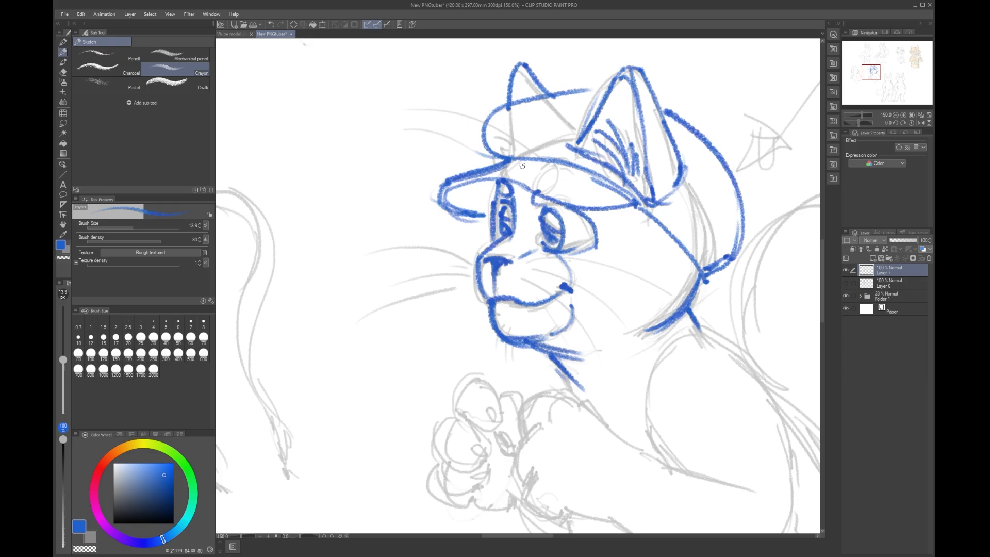
pyautogui.moveTo(465, 189)
pyautogui.mouseDown()
pyautogui.moveTo(500, 177)
pyautogui.moveTo(596, 203)
pyautogui.mouseUp()
pyautogui.hotkey('ctrl', 'z')
pyautogui.hotkey('ctrl', 'z')
pyautogui.moveTo(449, 198)
pyautogui.mouseDown()
pyautogui.moveTo(553, 207)
pyautogui.moveTo(506, 184)
pyautogui.moveTo(624, 200)
pyautogui.moveTo(541, 200)
pyautogui.moveTo(635, 202)
pyautogui.moveTo(569, 213)
pyautogui.moveTo(646, 206)
pyautogui.moveTo(516, 194)
pyautogui.moveTo(585, 214)
pyautogui.moveTo(620, 180)
pyautogui.mouseUp()
pyautogui.moveTo(494, 153)
pyautogui.mouseDown()
pyautogui.moveTo(483, 135)
pyautogui.moveTo(515, 99)
pyautogui.mouseUp()
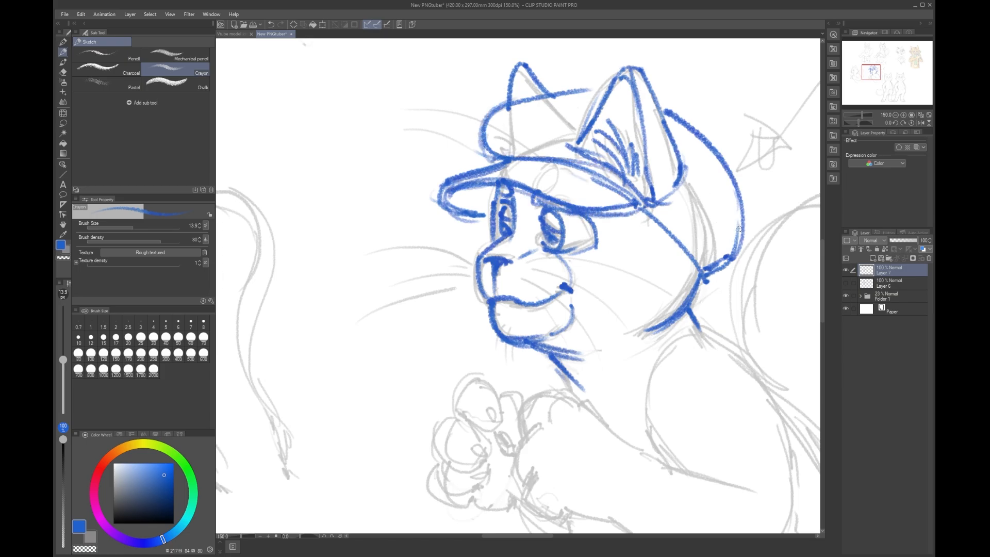
# Step: Rework the cap's lower rear by darkening the side edge, erasing the short closing line and rounding the back curve
pyautogui.moveTo(739, 229); pyautogui.dragTo(704, 277)
pyautogui.moveTo(577, 92); pyautogui.dragTo(594, 89)
pyautogui.moveTo(642, 208); pyautogui.dragTo(701, 272)
pyautogui.moveTo(665, 236)
pyautogui.mouseDown()
pyautogui.moveTo(712, 276)
pyautogui.moveTo(735, 252)
pyautogui.moveTo(706, 281)
pyautogui.moveTo(731, 258)
pyautogui.mouseUp()
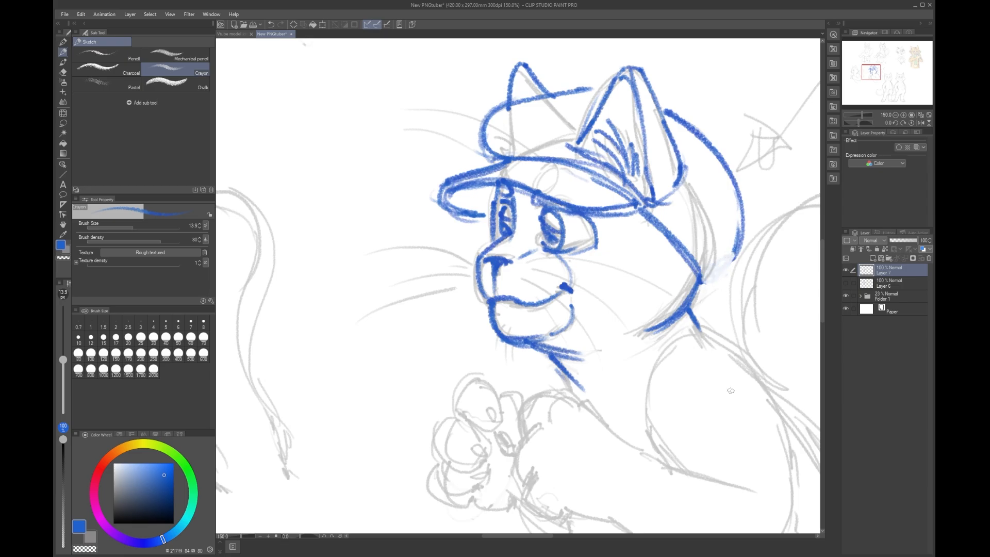
pyautogui.moveTo(706, 283)
pyautogui.mouseDown()
pyautogui.moveTo(735, 248)
pyautogui.moveTo(704, 283)
pyautogui.mouseUp()
pyautogui.scroll(-3, 596, 174)
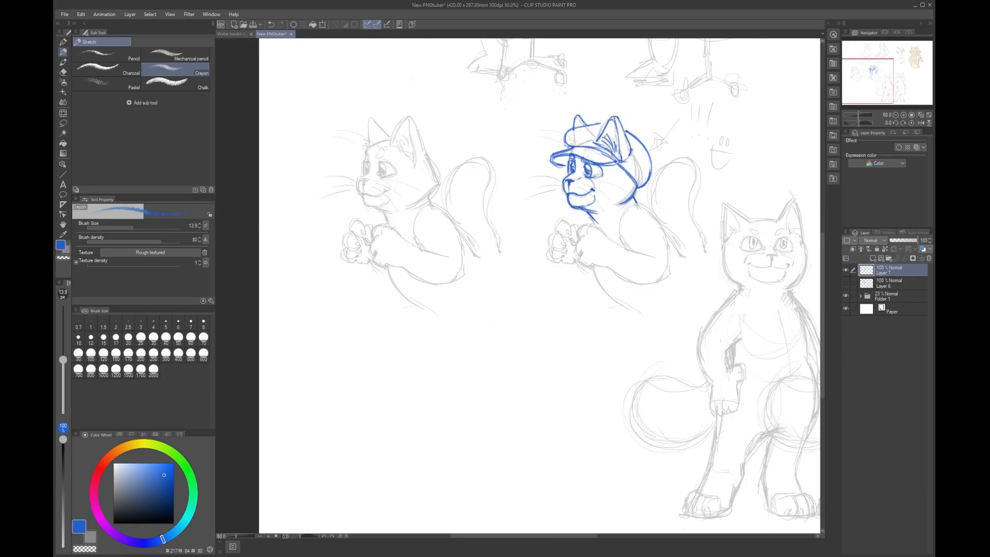
# Step: Sketch the curved armhole line over the shoulder and the upper back line running down from the neck
pyautogui.scroll(2, 605, 175)
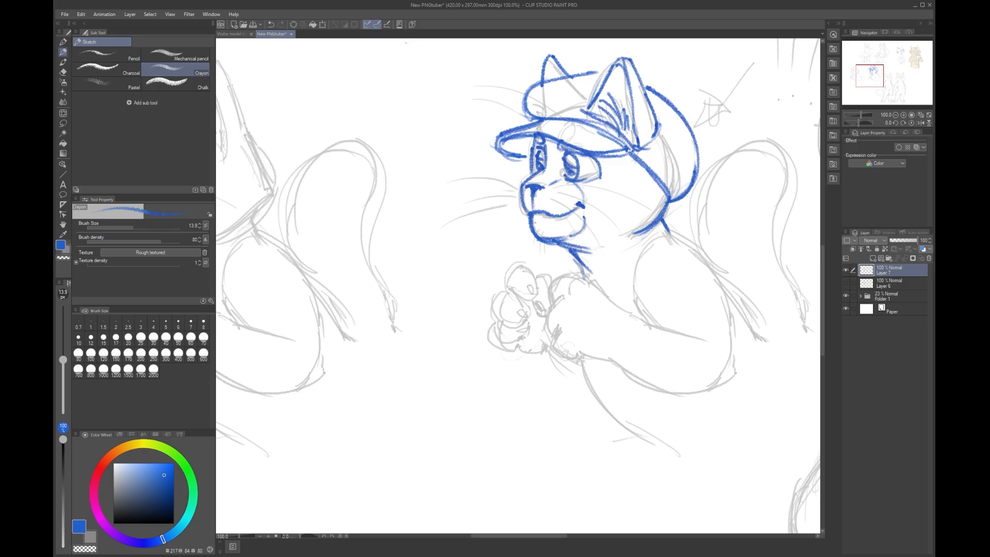
pyautogui.scroll(2, 649, 216)
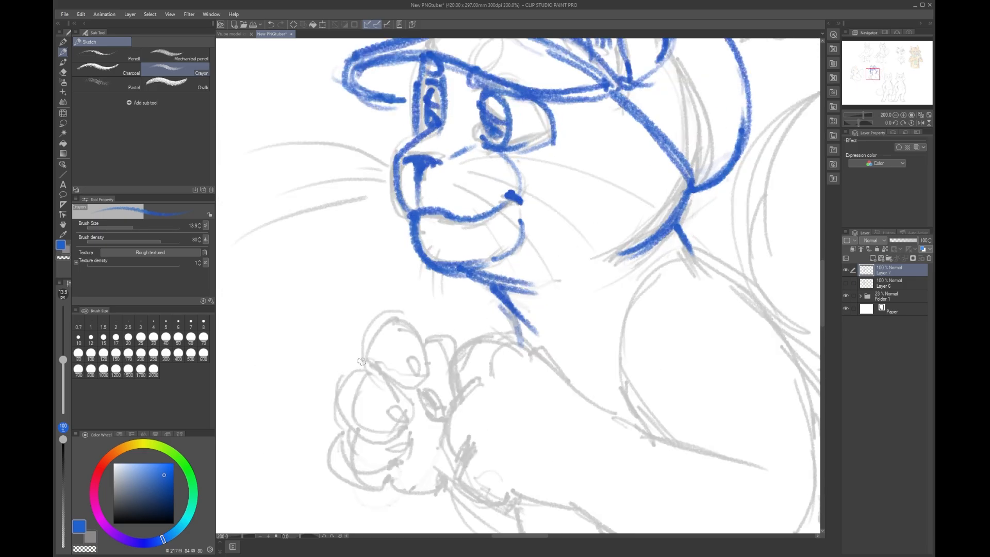
pyautogui.scroll(-1, 346, 218)
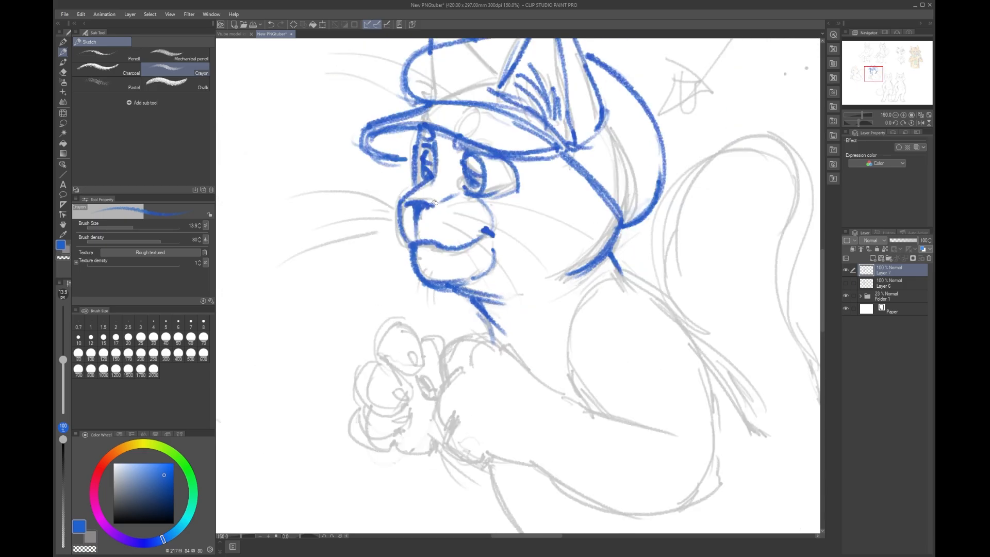
pyautogui.moveTo(552, 157); pyautogui.dragTo(526, 210)
pyautogui.scroll(-1, 526, 210)
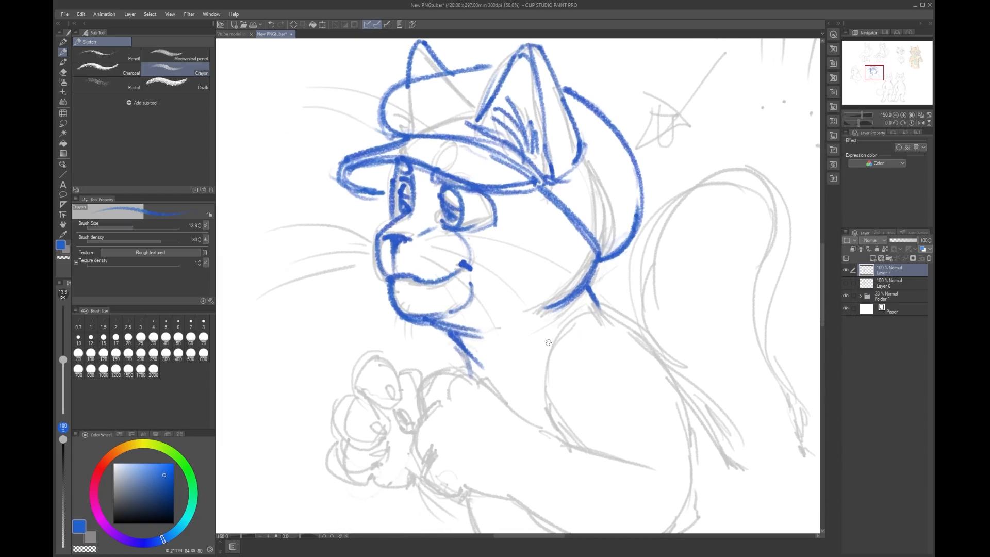
pyautogui.scroll(-1, 538, 316)
pyautogui.scroll(1, 530, 317)
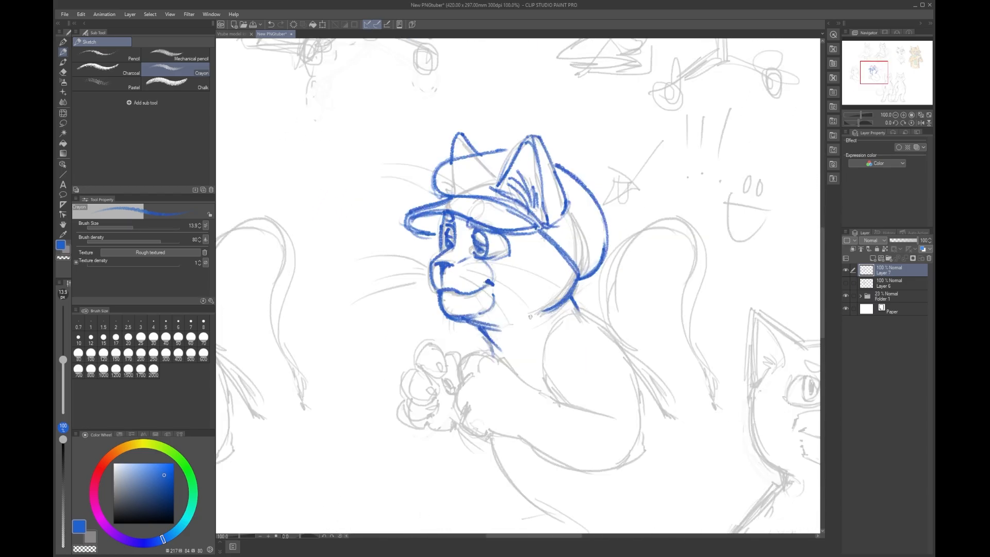
pyautogui.moveTo(588, 320)
pyautogui.mouseDown()
pyautogui.moveTo(546, 400)
pyautogui.moveTo(565, 410)
pyautogui.moveTo(547, 372)
pyautogui.mouseUp()
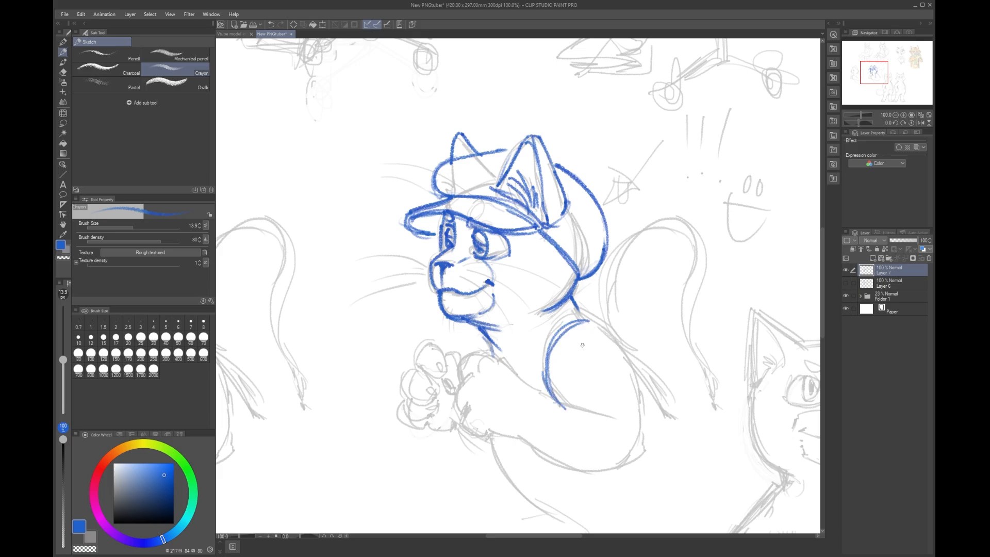
pyautogui.hotkey('ctrl', 'z')
pyautogui.hotkey('ctrl', 'z')
pyautogui.moveTo(600, 323); pyautogui.dragTo(565, 381)
pyautogui.hotkey('ctrl', 'z')
pyautogui.moveTo(599, 324); pyautogui.dragTo(559, 403)
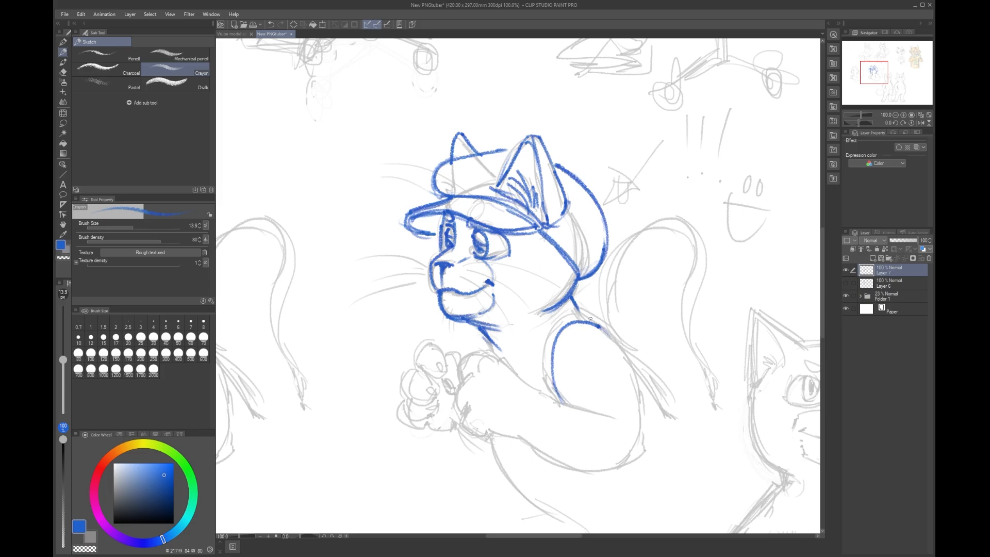
pyautogui.moveTo(574, 308); pyautogui.dragTo(616, 342)
# Step: Try a first version of the pointed collar flap between the neck and the chest, and undo its strokes
pyautogui.moveTo(571, 299); pyautogui.dragTo(500, 356)
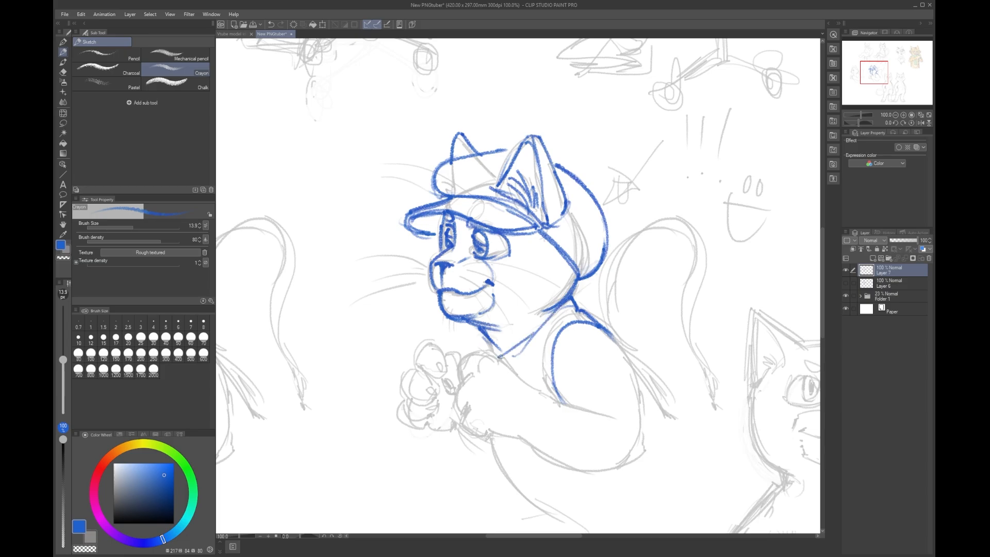
pyautogui.moveTo(552, 323); pyautogui.dragTo(542, 337)
pyautogui.moveTo(566, 298); pyautogui.dragTo(522, 345)
pyautogui.moveTo(575, 309)
pyautogui.mouseDown()
pyautogui.moveTo(532, 356)
pyautogui.moveTo(535, 377)
pyautogui.mouseUp()
pyautogui.moveTo(554, 338); pyautogui.dragTo(561, 309)
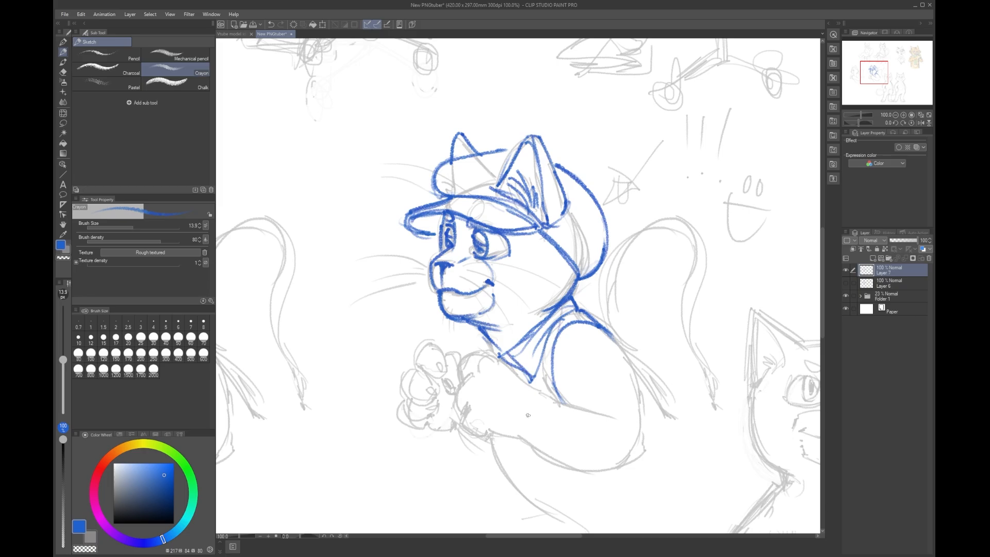
pyautogui.hotkey('ctrl', 'z')
pyautogui.hotkey('ctrl', 'z')
pyautogui.hotkey('ctrl', 'z')
pyautogui.hotkey('ctrl', 'z')
pyautogui.hotkey('ctrl', 'z')
pyautogui.hotkey('ctrl', 'z')
pyautogui.hotkey('ctrl', 'z')
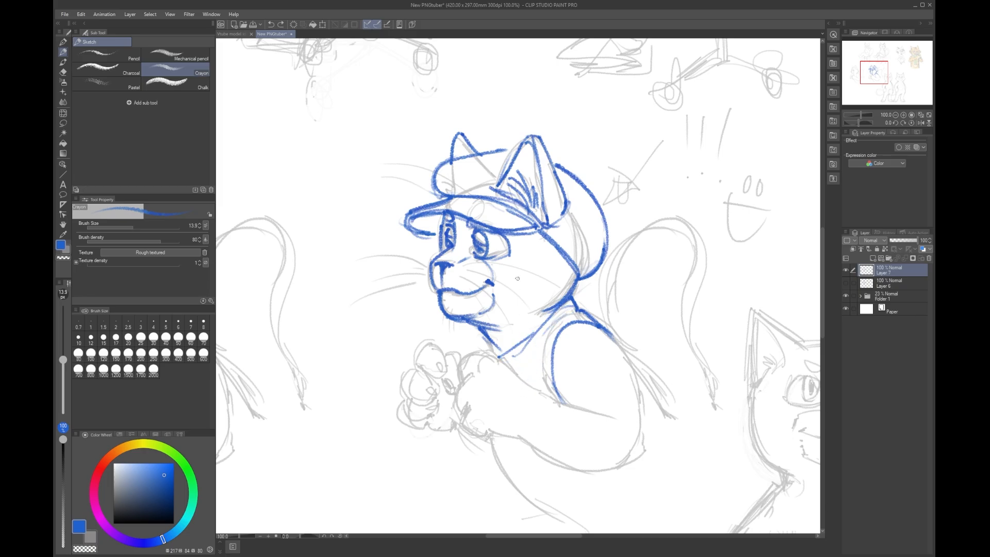
pyautogui.hotkey('ctrl', 'z')
# Step: Redraw the pointed collar flap below the neck and add a small bow tie at the throat
pyautogui.moveTo(568, 303); pyautogui.dragTo(514, 353)
pyautogui.moveTo(545, 319)
pyautogui.mouseDown()
pyautogui.moveTo(509, 355)
pyautogui.moveTo(534, 381)
pyautogui.moveTo(576, 309)
pyautogui.moveTo(537, 379)
pyautogui.moveTo(548, 338)
pyautogui.mouseUp()
pyautogui.hotkey('ctrl', 'z')
pyautogui.moveTo(526, 377)
pyautogui.mouseDown()
pyautogui.moveTo(510, 346)
pyautogui.moveTo(552, 309)
pyautogui.mouseUp()
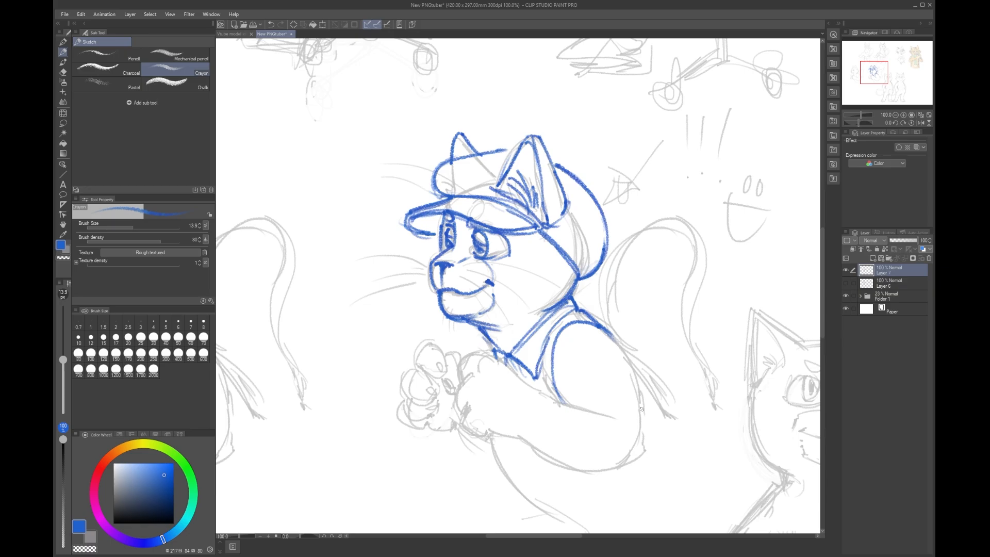
pyautogui.moveTo(500, 353); pyautogui.dragTo(518, 373)
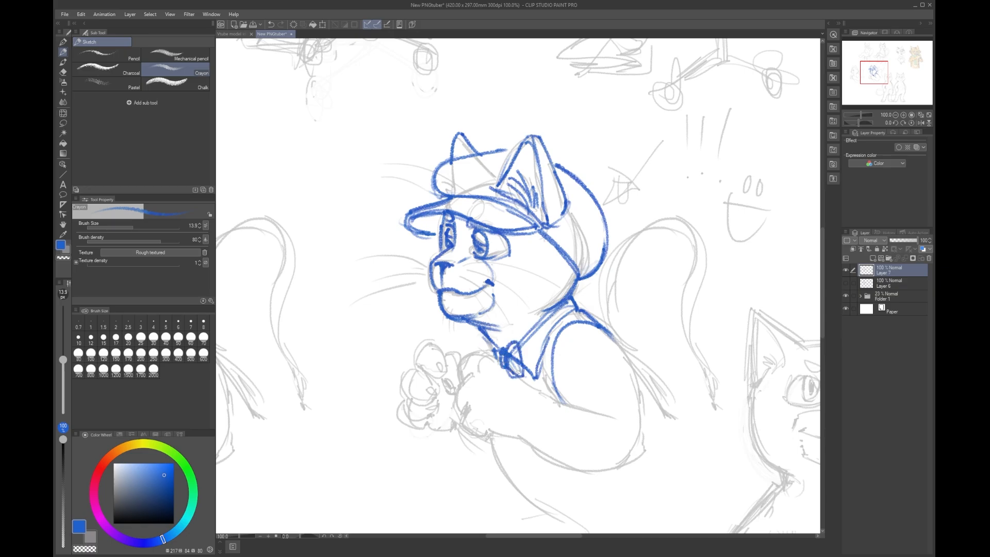
pyautogui.moveTo(486, 343); pyautogui.dragTo(500, 359)
# Step: Draw the long whiskers reaching forward from the muzzle
pyautogui.moveTo(370, 253); pyautogui.dragTo(423, 264)
pyautogui.moveTo(363, 273); pyautogui.dragTo(416, 267)
pyautogui.moveTo(354, 311); pyautogui.dragTo(416, 283)
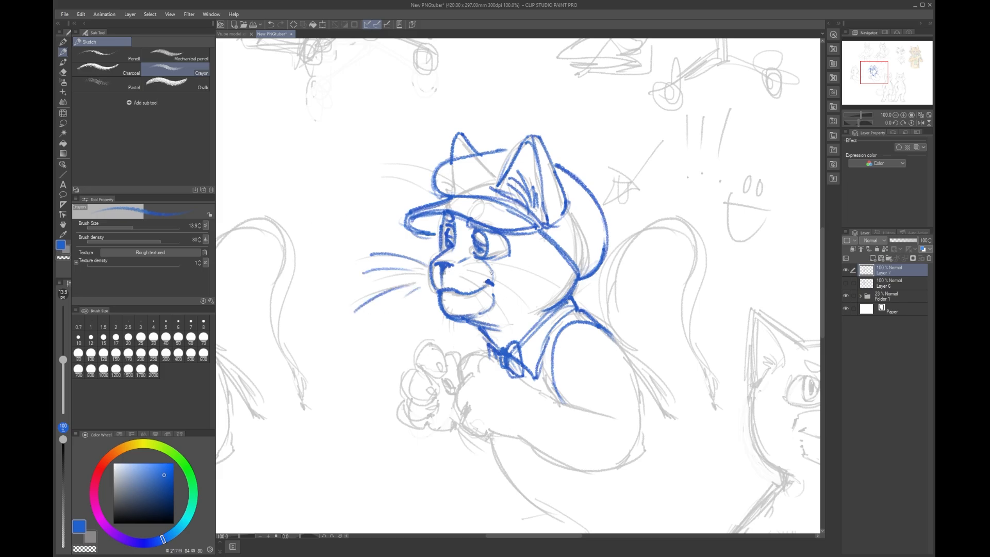
# Step: Try several whisker strokes across the near cheek and undo them
pyautogui.moveTo(469, 265); pyautogui.dragTo(533, 272)
pyautogui.moveTo(470, 279)
pyautogui.mouseDown()
pyautogui.moveTo(526, 313)
pyautogui.moveTo(499, 305)
pyautogui.mouseUp()
pyautogui.hotkey('ctrl', 'z')
pyautogui.hotkey('ctrl', 'z')
pyautogui.hotkey('ctrl', 'z')
pyautogui.hotkey('ctrl', 'z')
pyautogui.hotkey('ctrl', 'z')
pyautogui.moveTo(460, 267); pyautogui.dragTo(553, 285)
pyautogui.hotkey('ctrl', 'z')
pyautogui.moveTo(461, 266)
pyautogui.mouseDown()
pyautogui.moveTo(546, 286)
pyautogui.moveTo(529, 297)
pyautogui.mouseUp()
pyautogui.moveTo(475, 281); pyautogui.dragTo(517, 306)
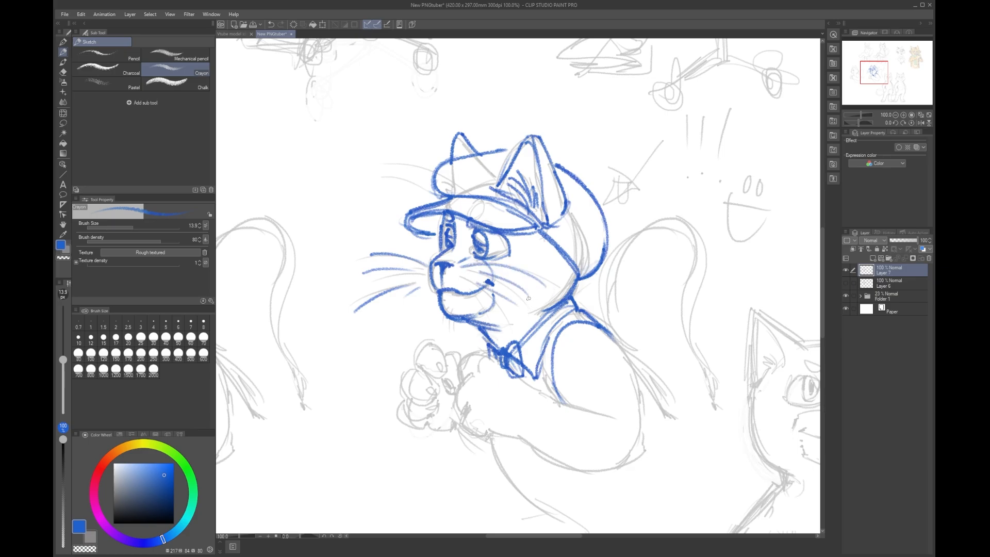
pyautogui.hotkey('ctrl', 'z')
pyautogui.hotkey('ctrl', 'z')
pyautogui.hotkey('ctrl', 'z')
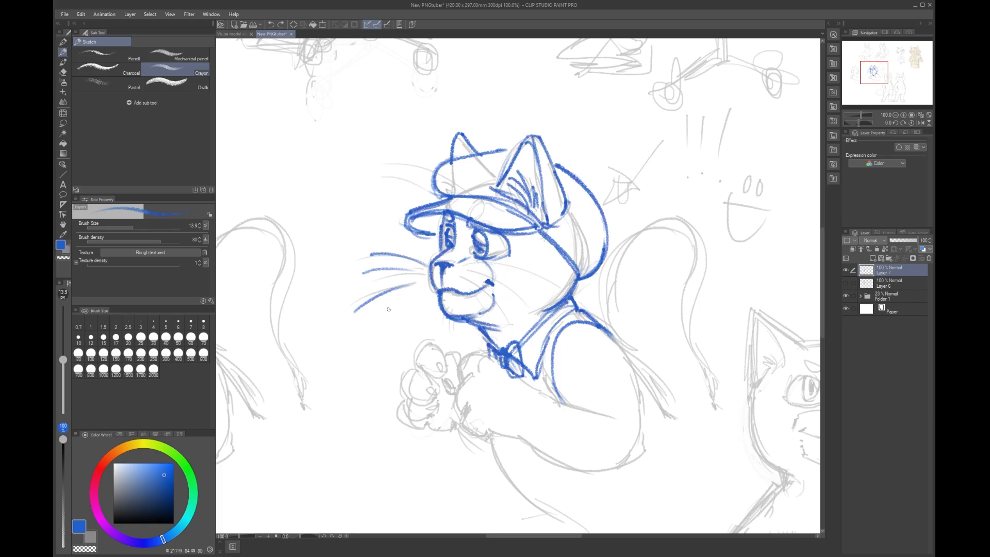
# Step: Add another lower whisker in front of the muzzle and short chin hairs under the jaw, and touch up the bow tie
pyautogui.moveTo(422, 287)
pyautogui.mouseDown()
pyautogui.moveTo(389, 314)
pyautogui.moveTo(450, 333)
pyautogui.mouseUp()
pyautogui.hotkey('ctrl', 'z')
pyautogui.hotkey('ctrl', 'z')
pyautogui.moveTo(444, 314)
pyautogui.mouseDown()
pyautogui.moveTo(442, 331)
pyautogui.moveTo(461, 333)
pyautogui.mouseUp()
pyautogui.hotkey('ctrl', 'z')
pyautogui.hotkey('ctrl', 'z')
pyautogui.hotkey('ctrl', 'z')
pyautogui.moveTo(444, 317)
pyautogui.mouseDown()
pyautogui.moveTo(445, 346)
pyautogui.moveTo(449, 334)
pyautogui.mouseUp()
pyautogui.hotkey('ctrl', 'z')
pyautogui.hotkey('ctrl', 'z')
pyautogui.moveTo(450, 320); pyautogui.dragTo(447, 334)
pyautogui.moveTo(510, 375); pyautogui.dragTo(519, 378)
# Step: Outline the far paw's curled fingers, and the near fist with its knuckles and wrist edges
pyautogui.moveTo(470, 286); pyautogui.dragTo(509, 205)
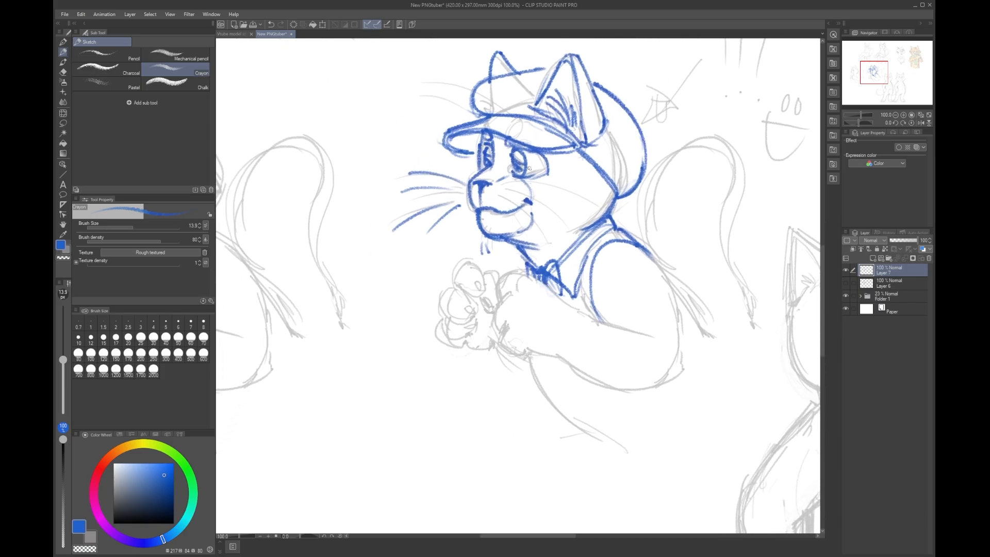
pyautogui.moveTo(467, 262)
pyautogui.mouseDown()
pyautogui.moveTo(449, 283)
pyautogui.moveTo(478, 300)
pyautogui.moveTo(485, 294)
pyautogui.moveTo(450, 294)
pyautogui.moveTo(439, 314)
pyautogui.moveTo(475, 323)
pyautogui.moveTo(444, 293)
pyautogui.moveTo(463, 312)
pyautogui.moveTo(442, 328)
pyautogui.moveTo(496, 355)
pyautogui.moveTo(486, 270)
pyautogui.moveTo(500, 277)
pyautogui.moveTo(487, 319)
pyautogui.mouseUp()
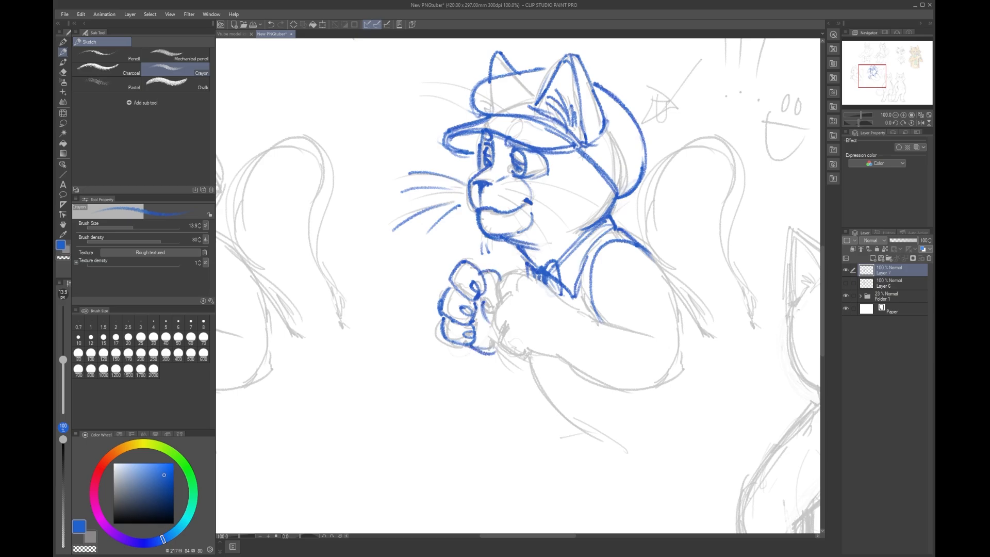
pyautogui.moveTo(496, 284)
pyautogui.mouseDown()
pyautogui.moveTo(538, 268)
pyautogui.moveTo(572, 305)
pyautogui.mouseUp()
pyautogui.moveTo(517, 343); pyautogui.dragTo(556, 355)
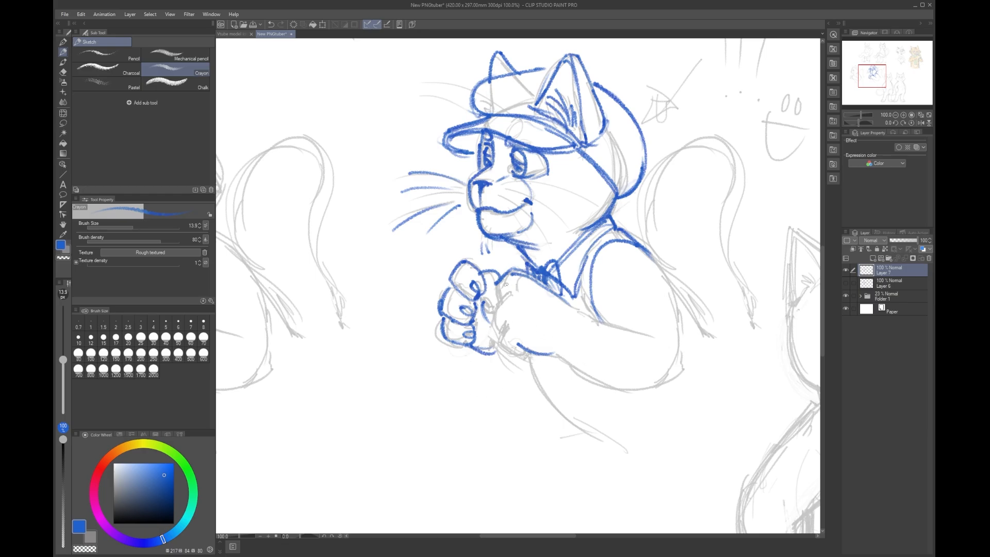
pyautogui.moveTo(497, 282)
pyautogui.mouseDown()
pyautogui.moveTo(498, 327)
pyautogui.moveTo(509, 320)
pyautogui.moveTo(496, 308)
pyautogui.moveTo(493, 323)
pyautogui.moveTo(507, 318)
pyautogui.moveTo(495, 332)
pyautogui.moveTo(505, 318)
pyautogui.moveTo(499, 328)
pyautogui.moveTo(517, 347)
pyautogui.moveTo(499, 346)
pyautogui.moveTo(526, 357)
pyautogui.mouseUp()
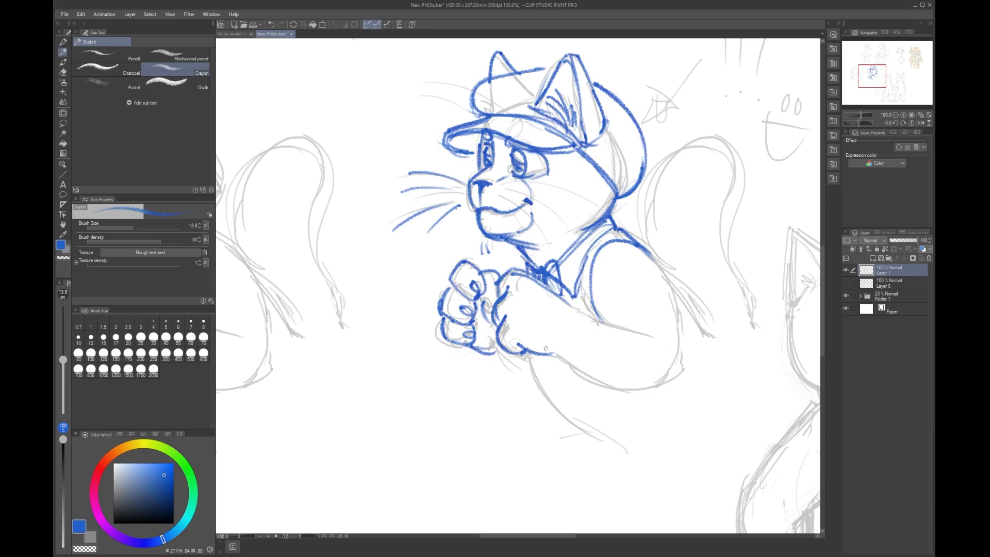
pyautogui.moveTo(518, 343); pyautogui.dragTo(561, 350)
# Step: Outline the upper and lower edges of the bent forearm and the back of the upper arm down to the elbow
pyautogui.moveTo(576, 307); pyautogui.dragTo(651, 328)
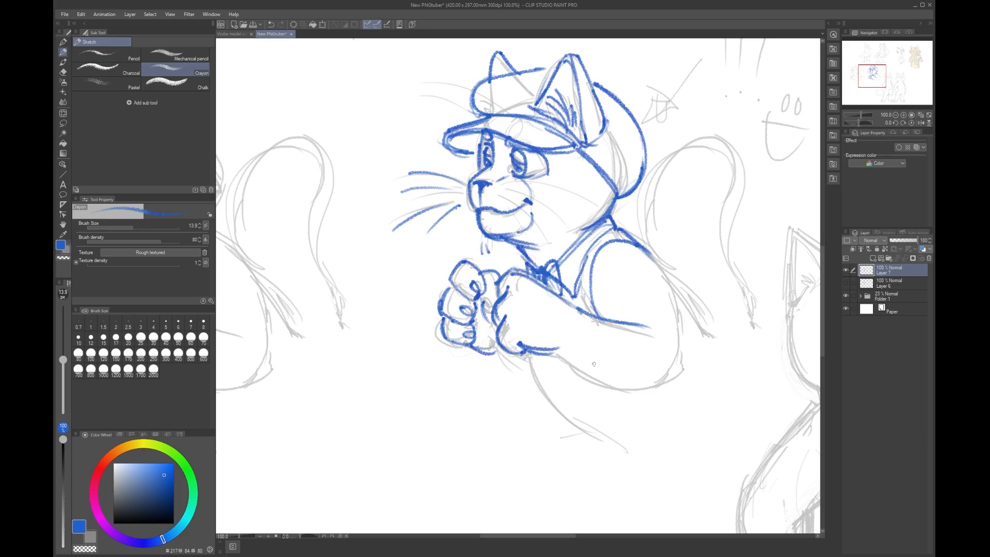
pyautogui.moveTo(558, 356)
pyautogui.mouseDown()
pyautogui.moveTo(636, 385)
pyautogui.moveTo(685, 370)
pyautogui.mouseUp()
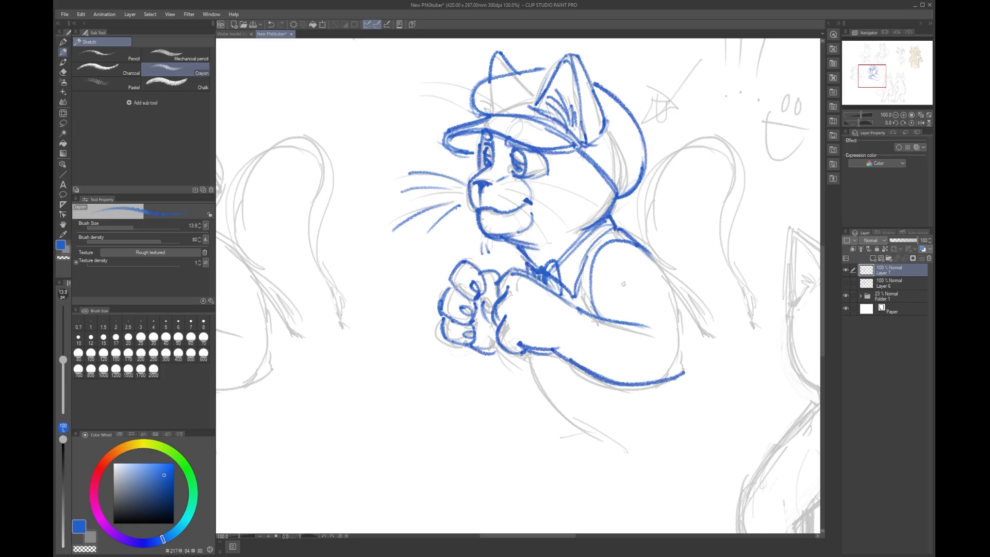
pyautogui.moveTo(686, 326); pyautogui.dragTo(679, 377)
pyautogui.moveTo(648, 257); pyautogui.dragTo(684, 370)
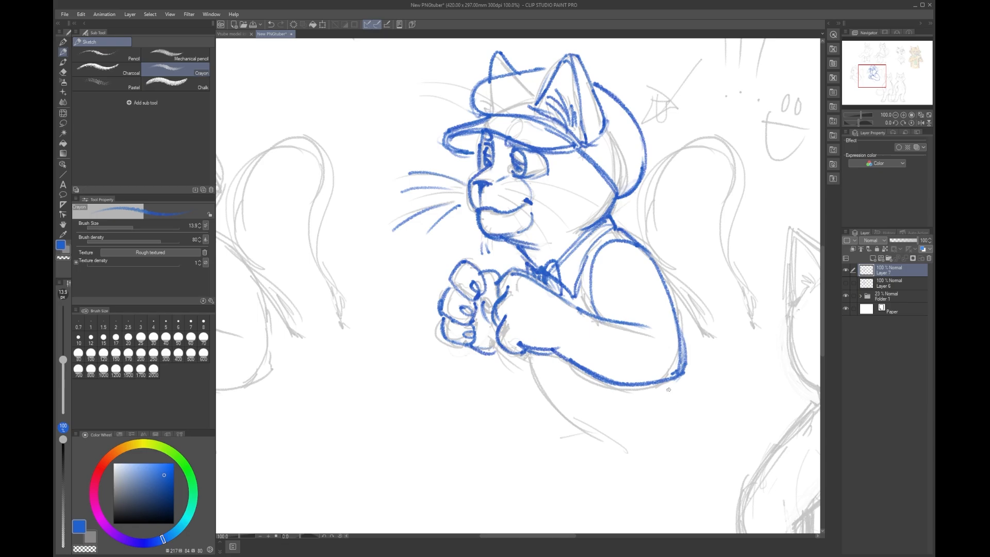
# Step: Undo the angular elbow strokes, redraw the elbow as a rounder curve, and add the fold line at the inner elbow
pyautogui.moveTo(600, 317); pyautogui.dragTo(651, 313)
pyautogui.hotkey('ctrl', 'z')
pyautogui.hotkey('ctrl', 'z')
pyautogui.hotkey('ctrl', 'z')
pyautogui.hotkey('ctrl', 'z')
pyautogui.hotkey('ctrl', 'z')
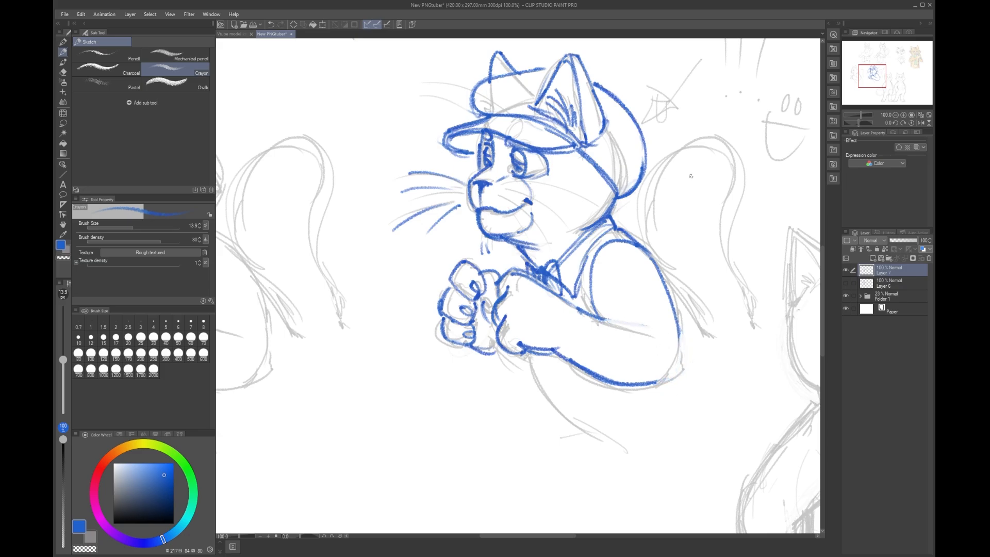
pyautogui.moveTo(680, 330); pyautogui.dragTo(663, 381)
pyautogui.moveTo(682, 336); pyautogui.dragTo(655, 385)
pyautogui.moveTo(679, 317); pyautogui.dragTo(660, 377)
pyautogui.moveTo(565, 304); pyautogui.dragTo(670, 336)
pyautogui.moveTo(594, 314); pyautogui.dragTo(649, 317)
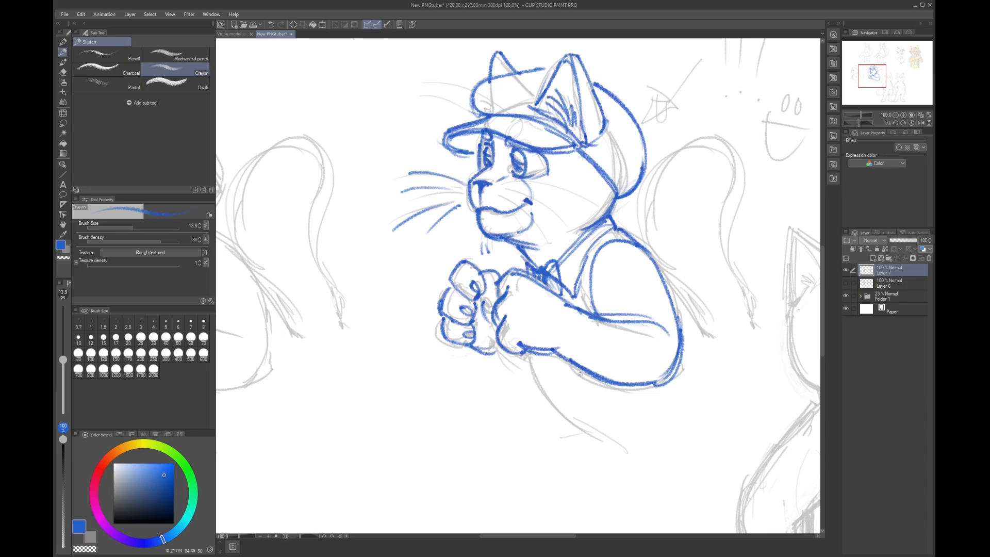
# Step: Draw a buttoned shirt cuff around the near wrist, fold lines on the sleeve, and the far cuff beneath the fist
pyautogui.moveTo(553, 347)
pyautogui.mouseDown()
pyautogui.moveTo(584, 369)
pyautogui.moveTo(576, 367)
pyautogui.mouseUp()
pyautogui.moveTo(567, 304)
pyautogui.mouseDown()
pyautogui.moveTo(557, 356)
pyautogui.moveTo(584, 317)
pyautogui.moveTo(587, 370)
pyautogui.mouseUp()
pyautogui.moveTo(557, 359)
pyautogui.mouseDown()
pyautogui.moveTo(624, 389)
pyautogui.moveTo(581, 371)
pyautogui.moveTo(661, 387)
pyautogui.mouseUp()
pyautogui.moveTo(589, 324)
pyautogui.mouseDown()
pyautogui.moveTo(652, 364)
pyautogui.moveTo(582, 333)
pyautogui.moveTo(602, 348)
pyautogui.mouseUp()
pyautogui.moveTo(606, 282); pyautogui.dragTo(633, 261)
pyautogui.moveTo(497, 349); pyautogui.dragTo(514, 364)
pyautogui.moveTo(574, 352); pyautogui.dragTo(572, 353)
pyautogui.moveTo(512, 360); pyautogui.dragTo(528, 356)
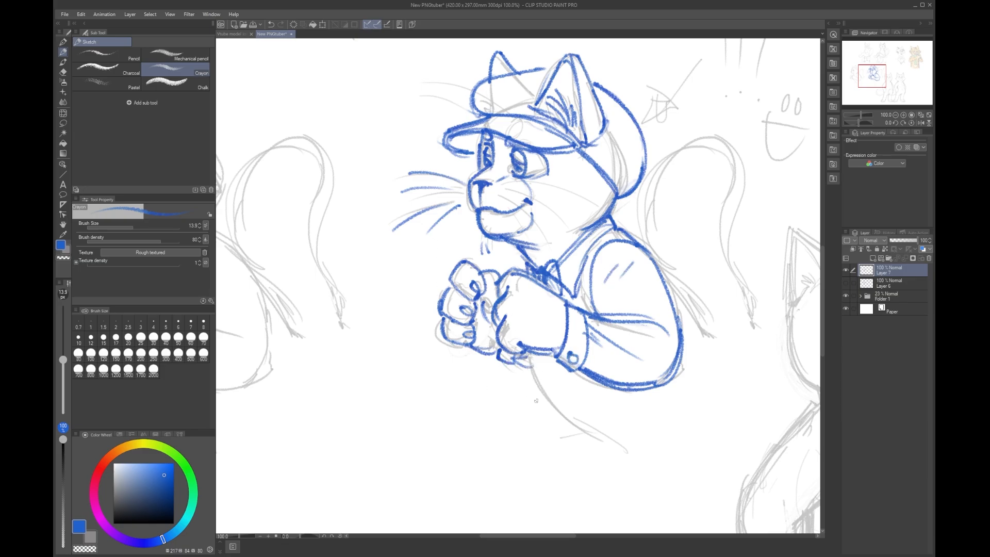
# Step: Sketch the vest below the arm with its chest edge, pointed front hem, buttons and back line
pyautogui.moveTo(624, 259); pyautogui.dragTo(558, 170)
pyautogui.moveTo(459, 268)
pyautogui.mouseDown()
pyautogui.moveTo(475, 303)
pyautogui.moveTo(539, 355)
pyautogui.mouseUp()
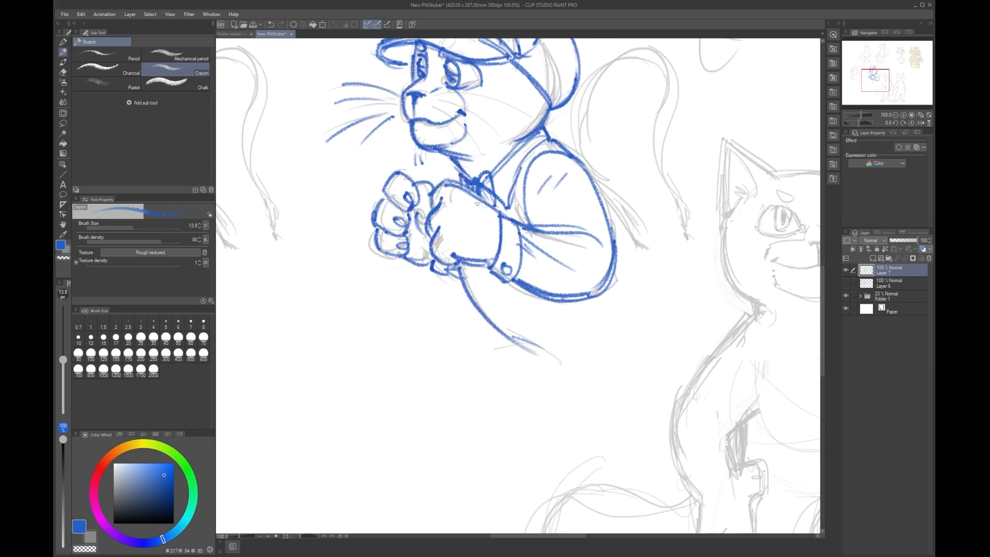
pyautogui.moveTo(502, 286); pyautogui.dragTo(533, 323)
pyautogui.moveTo(494, 273)
pyautogui.mouseDown()
pyautogui.moveTo(484, 282)
pyautogui.moveTo(494, 275)
pyautogui.moveTo(542, 377)
pyautogui.mouseUp()
pyautogui.moveTo(537, 339); pyautogui.dragTo(592, 354)
pyautogui.moveTo(545, 380)
pyautogui.mouseDown()
pyautogui.moveTo(500, 325)
pyautogui.moveTo(592, 355)
pyautogui.moveTo(629, 244)
pyautogui.mouseUp()
pyautogui.moveTo(588, 161)
pyautogui.mouseDown()
pyautogui.moveTo(632, 261)
pyautogui.moveTo(630, 242)
pyautogui.mouseUp()
pyautogui.moveTo(601, 188); pyautogui.dragTo(634, 261)
pyautogui.moveTo(562, 138); pyautogui.dragTo(574, 154)
pyautogui.moveTo(629, 249)
pyautogui.mouseDown()
pyautogui.moveTo(646, 263)
pyautogui.moveTo(638, 259)
pyautogui.mouseUp()
# Step: Outline the raised, curving tail behind the back down to its tip
pyautogui.moveTo(582, 163)
pyautogui.mouseDown()
pyautogui.moveTo(670, 269)
pyautogui.moveTo(675, 188)
pyautogui.mouseUp()
pyautogui.moveTo(660, 240)
pyautogui.mouseDown()
pyautogui.moveTo(755, 178)
pyautogui.moveTo(745, 261)
pyautogui.mouseUp()
pyautogui.moveTo(756, 215)
pyautogui.mouseDown()
pyautogui.moveTo(770, 356)
pyautogui.moveTo(774, 342)
pyautogui.mouseUp()
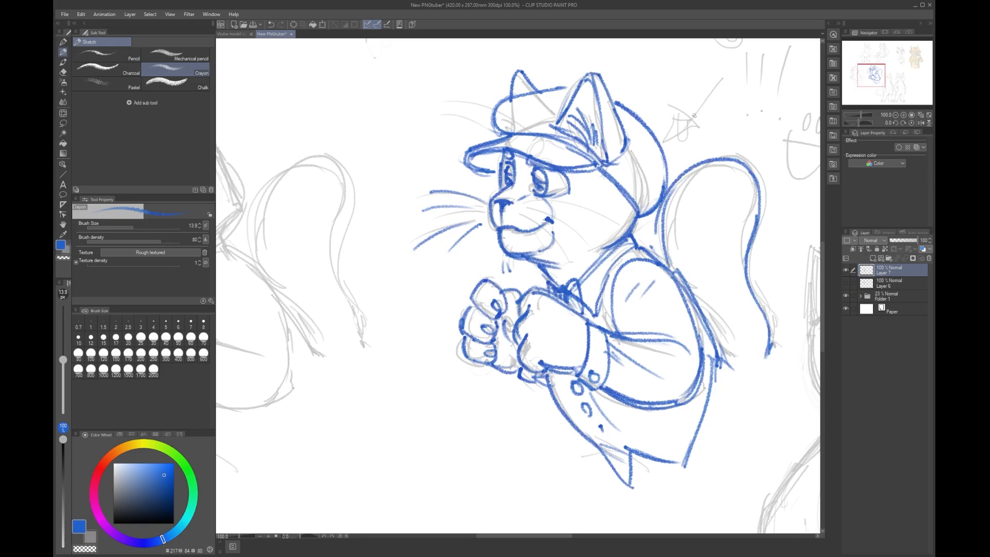
# Step: Hide Folder 1 to check the blue sketch on its own, and show the folder again
pyautogui.scroll(-3, 695, 115)
pyautogui.moveTo(745, 163)
pyautogui.mouseDown()
pyautogui.moveTo(556, 217)
pyautogui.moveTo(616, 234)
pyautogui.mouseUp()
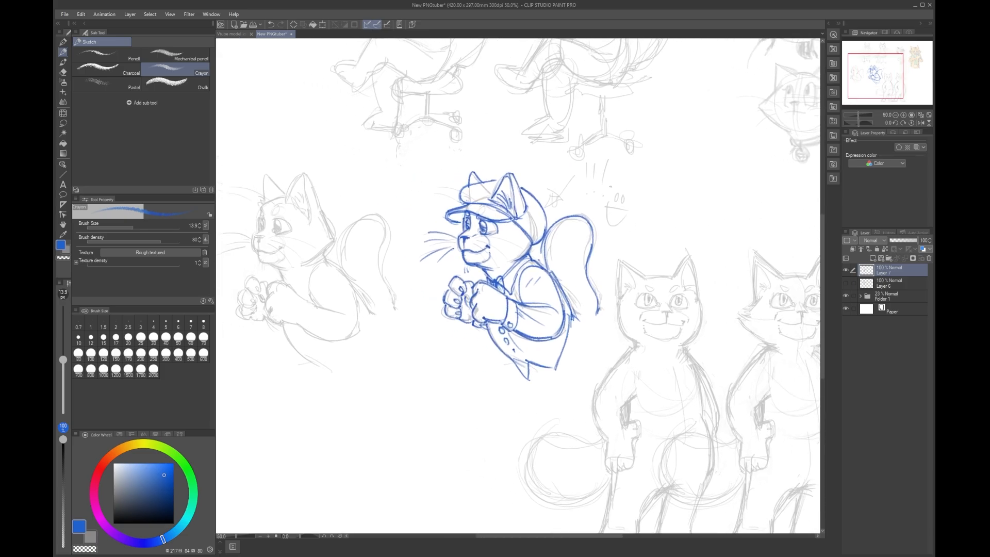
pyautogui.scroll(4, 511, 267)
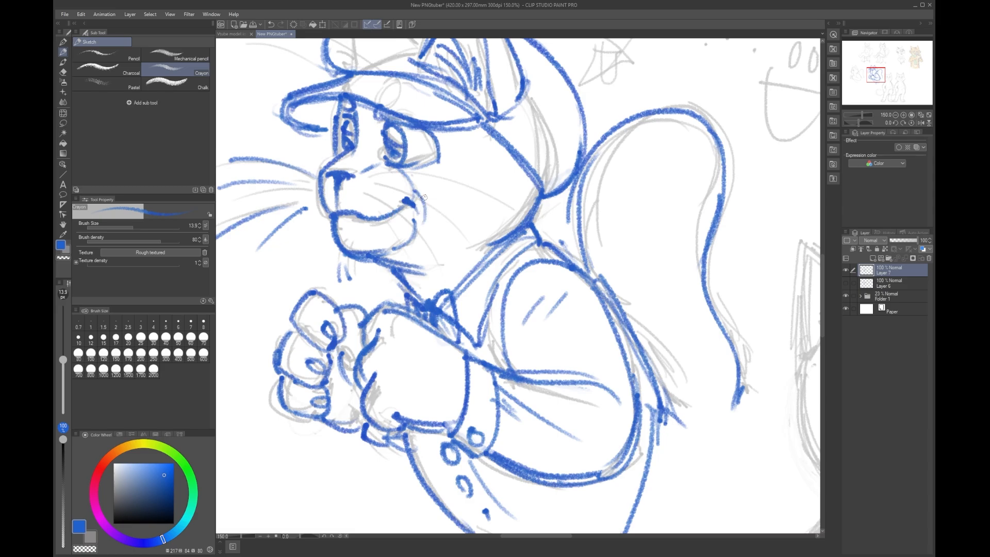
pyautogui.scroll(-3, 413, 228)
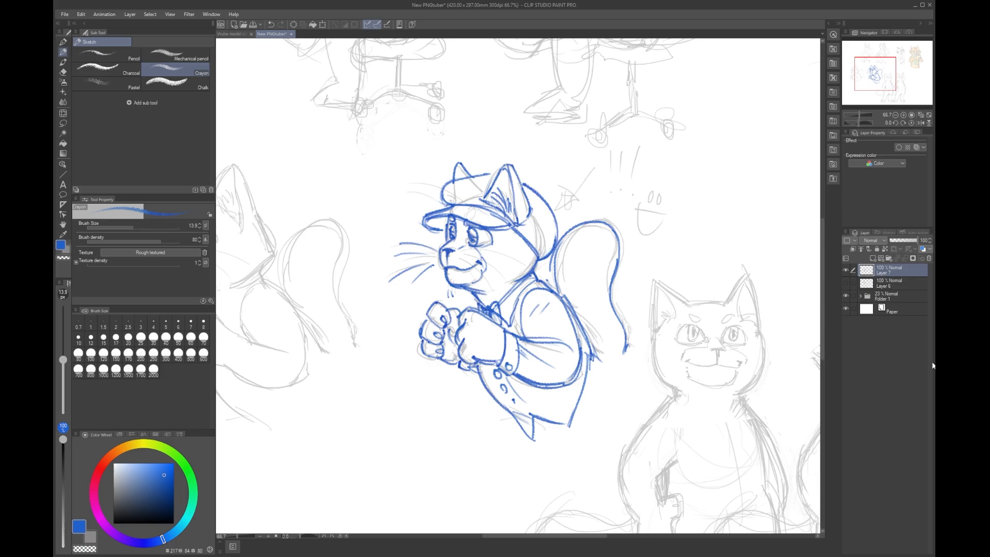
pyautogui.click(845, 296)
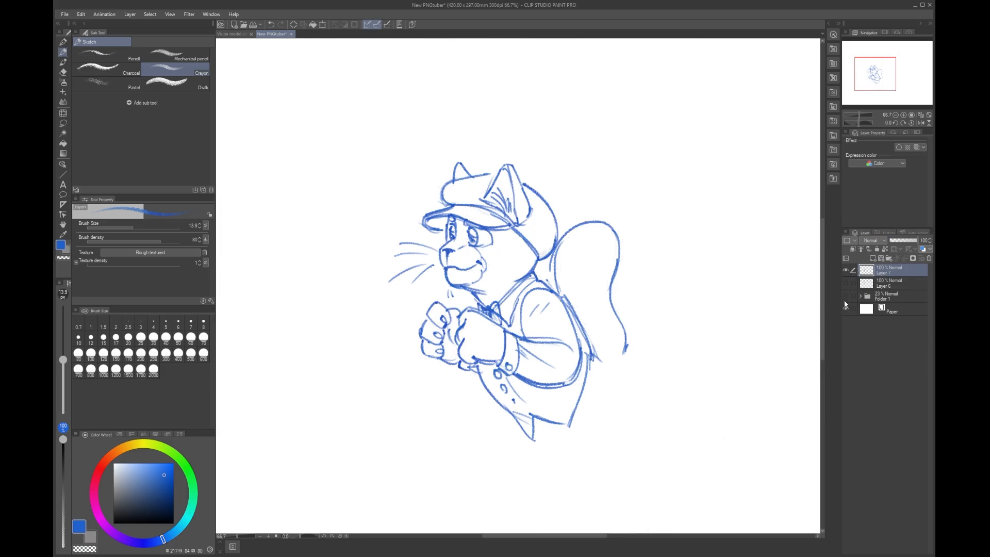
pyautogui.click(844, 299)
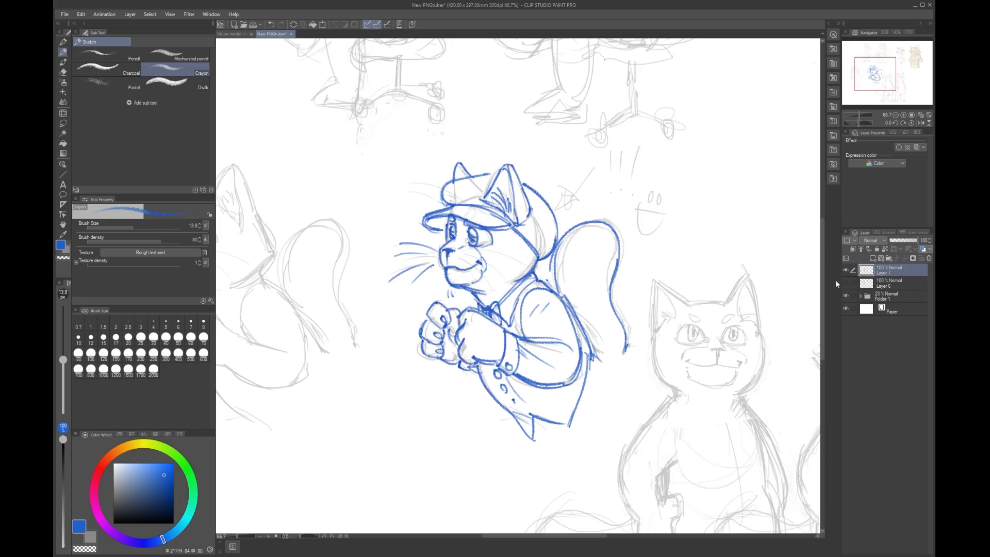
# Step: Draw the tail's inner edge and add bands of jagged fur strokes across its lower half
pyautogui.moveTo(567, 235)
pyautogui.mouseDown()
pyautogui.moveTo(560, 291)
pyautogui.moveTo(572, 294)
pyautogui.mouseUp()
pyautogui.moveTo(570, 278); pyautogui.dragTo(584, 300)
pyautogui.moveTo(575, 284); pyautogui.dragTo(588, 303)
pyautogui.moveTo(587, 286); pyautogui.dragTo(604, 308)
pyautogui.moveTo(604, 289)
pyautogui.mouseDown()
pyautogui.moveTo(608, 307)
pyautogui.moveTo(588, 337)
pyautogui.mouseUp()
pyautogui.moveTo(587, 316); pyautogui.dragTo(600, 340)
pyautogui.moveTo(601, 326); pyautogui.dragTo(615, 340)
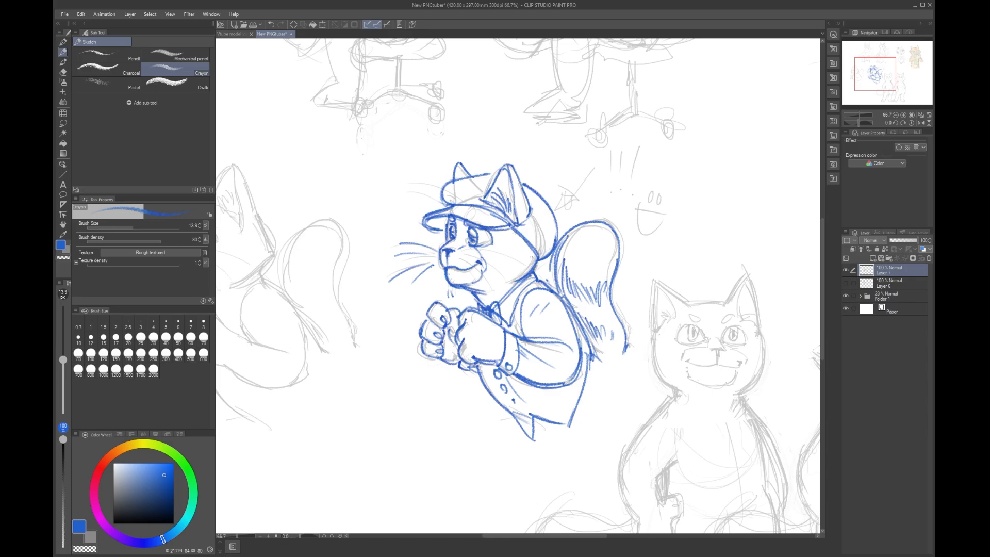
# Step: Add short fur strokes along the back of the cheek below the cap
pyautogui.moveTo(533, 252); pyautogui.dragTo(522, 260)
pyautogui.moveTo(519, 247); pyautogui.dragTo(512, 254)
pyautogui.moveTo(510, 246); pyautogui.dragTo(524, 277)
pyautogui.moveTo(520, 269); pyautogui.dragTo(513, 277)
pyautogui.moveTo(511, 265); pyautogui.dragTo(508, 272)
pyautogui.moveTo(516, 228); pyautogui.dragTo(510, 242)
pyautogui.moveTo(510, 234); pyautogui.dragTo(508, 240)
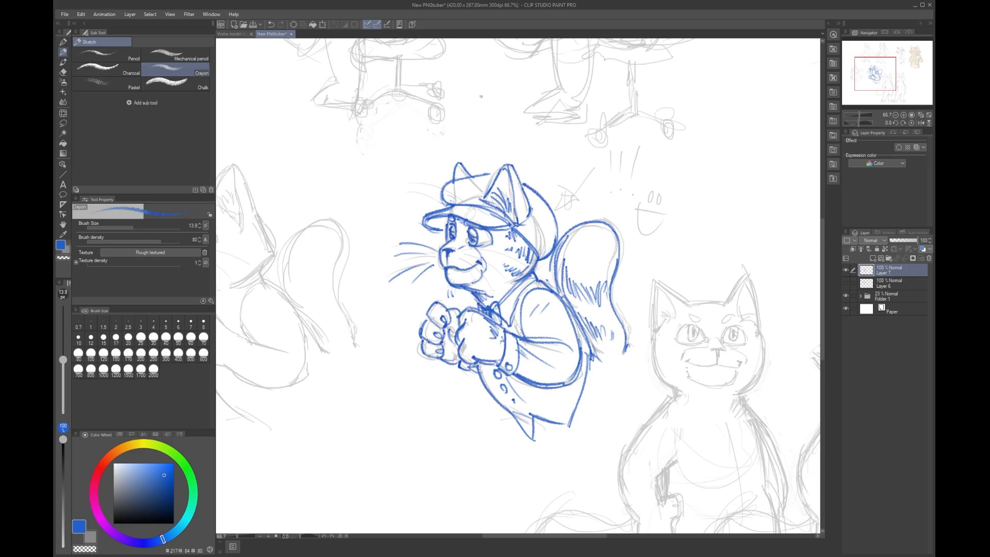
# Step: Rework the vest's bottom hem and rear corner, and strengthen the collar line at the neck
pyautogui.moveTo(531, 414)
pyautogui.mouseDown()
pyautogui.moveTo(535, 441)
pyautogui.moveTo(569, 427)
pyautogui.mouseUp()
pyautogui.moveTo(581, 385); pyautogui.dragTo(569, 429)
pyautogui.moveTo(498, 298)
pyautogui.mouseDown()
pyautogui.moveTo(515, 283)
pyautogui.moveTo(493, 312)
pyautogui.moveTo(511, 327)
pyautogui.moveTo(533, 280)
pyautogui.mouseUp()
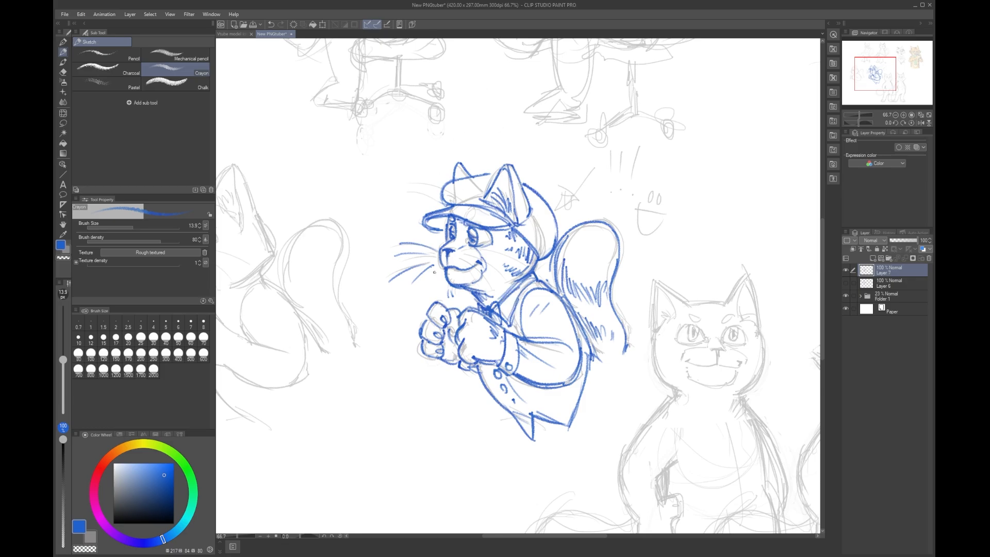
# Step: Hatch the underside of the cap's brim and touch up the pointed front edge of the vest's hem
pyautogui.moveTo(558, 217)
pyautogui.mouseDown()
pyautogui.moveTo(588, 120)
pyautogui.moveTo(550, 126)
pyautogui.mouseUp()
pyautogui.moveTo(620, 254); pyautogui.dragTo(612, 286)
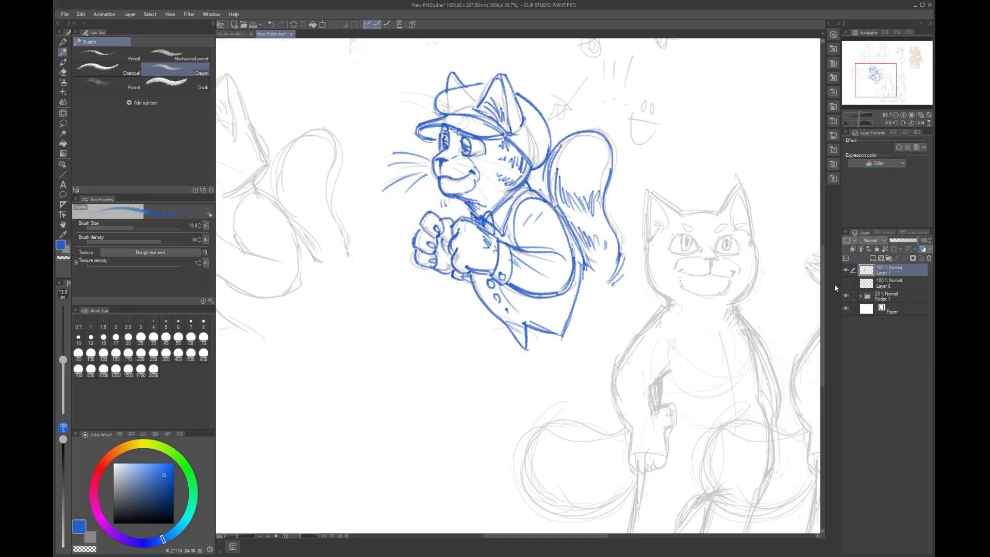
pyautogui.click(844, 270)
pyautogui.moveTo(431, 126); pyautogui.dragTo(434, 141)
pyautogui.moveTo(534, 202)
pyautogui.mouseDown()
pyautogui.moveTo(516, 244)
pyautogui.moveTo(543, 201)
pyautogui.mouseUp()
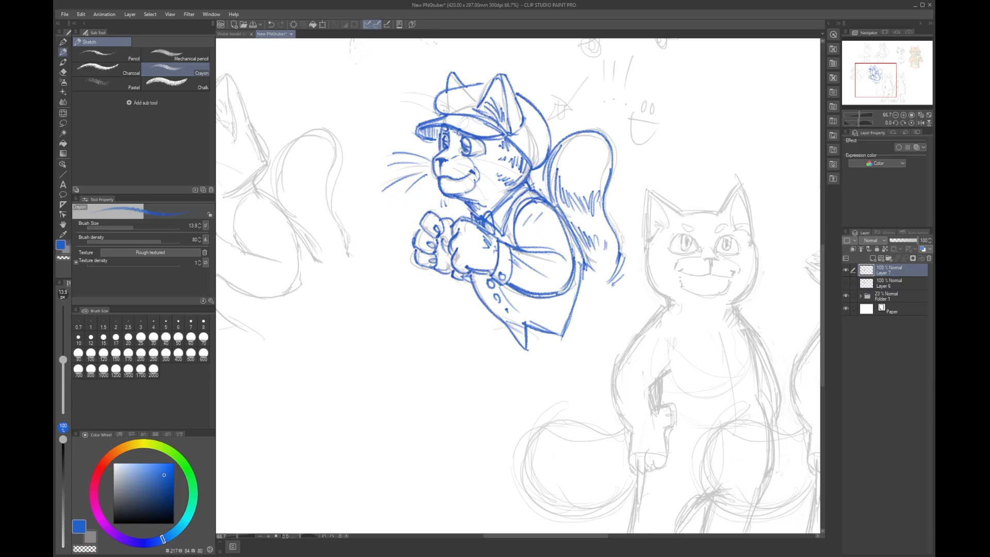
pyautogui.moveTo(522, 321)
pyautogui.mouseDown()
pyautogui.moveTo(556, 333)
pyautogui.moveTo(524, 356)
pyautogui.mouseUp()
pyautogui.moveTo(484, 303); pyautogui.dragTo(522, 347)
pyautogui.moveTo(421, 226); pyautogui.dragTo(437, 238)
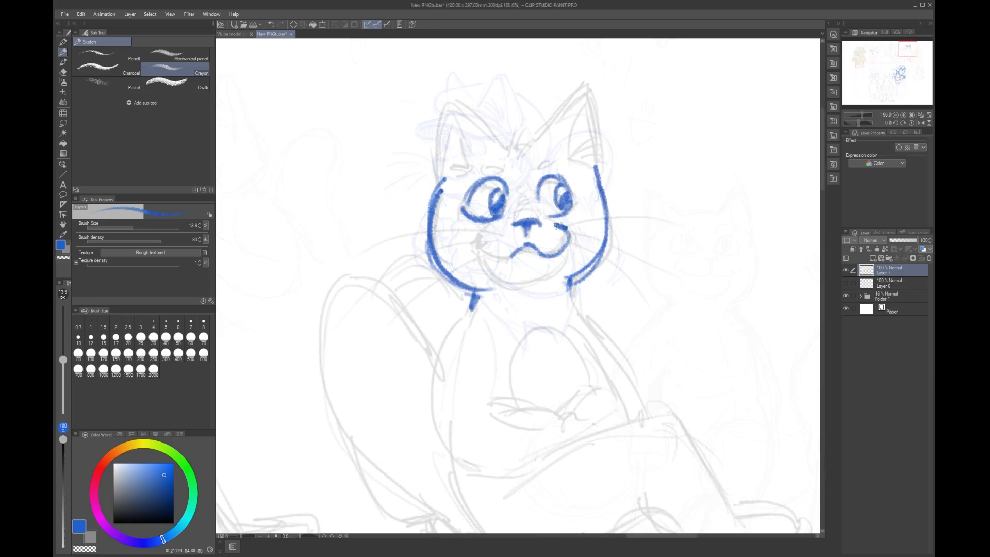
# Step: Draw the left corner of the seated cat's mouth and the curved chin line beneath it
pyautogui.moveTo(480, 236)
pyautogui.mouseDown()
pyautogui.moveTo(495, 232)
pyautogui.moveTo(478, 235)
pyautogui.mouseUp()
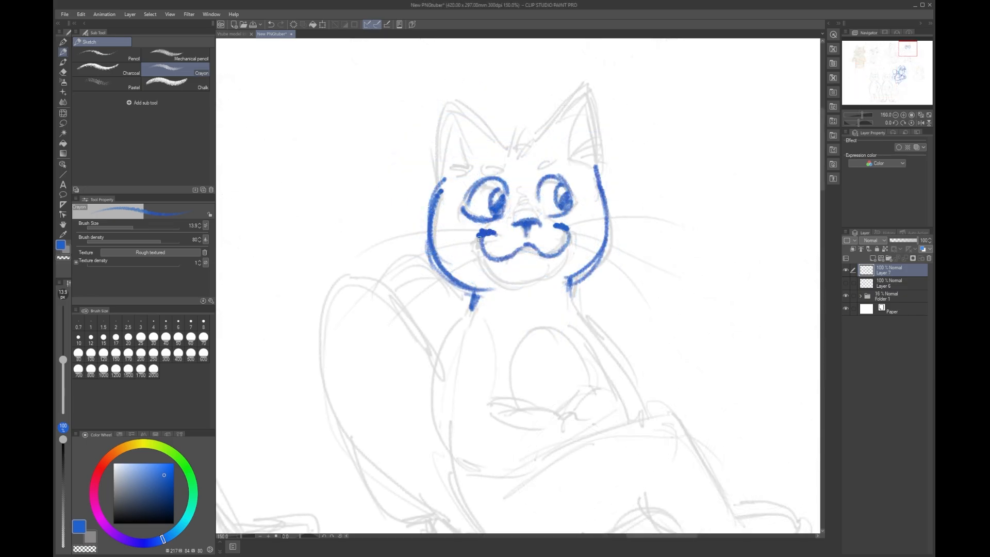
pyautogui.moveTo(493, 268)
pyautogui.mouseDown()
pyautogui.moveTo(525, 285)
pyautogui.moveTo(566, 270)
pyautogui.moveTo(496, 265)
pyautogui.moveTo(517, 284)
pyautogui.mouseUp()
pyautogui.hotkey('ctrl', 'z')
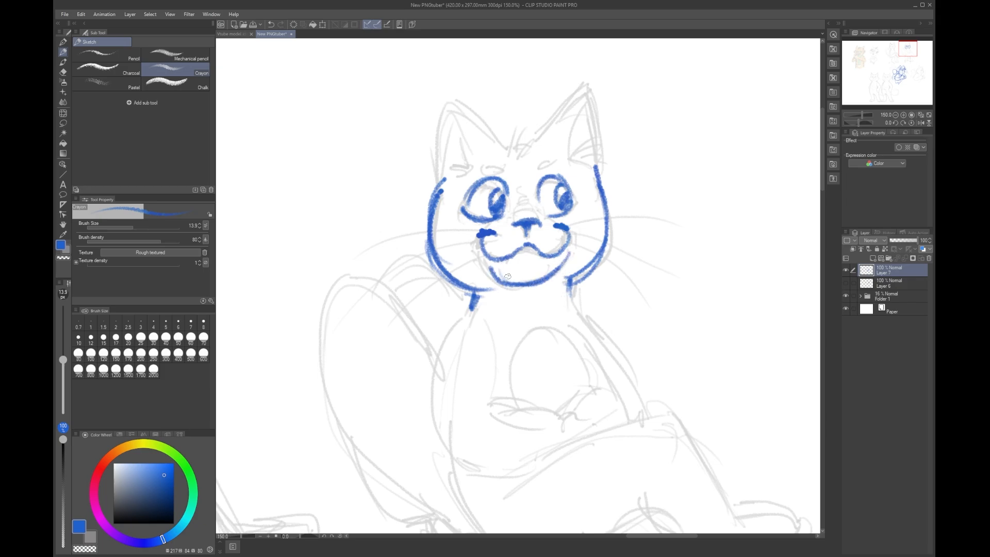
# Step: Add short marks on the bridge of the nose and redraw small oval eyebrows above both eyes
pyautogui.moveTo(516, 202)
pyautogui.mouseDown()
pyautogui.moveTo(526, 192)
pyautogui.moveTo(489, 164)
pyautogui.moveTo(511, 164)
pyautogui.mouseUp()
pyautogui.hotkey('ctrl', 'z')
pyautogui.hotkey('ctrl', 'y')
pyautogui.hotkey('ctrl', 'z')
pyautogui.moveTo(506, 167)
pyautogui.mouseDown()
pyautogui.moveTo(543, 159)
pyautogui.moveTo(511, 180)
pyautogui.moveTo(500, 161)
pyautogui.moveTo(540, 165)
pyautogui.mouseUp()
pyautogui.hotkey('ctrl', 'z')
pyautogui.hotkey('ctrl', 'z')
pyautogui.hotkey('ctrl', 'z')
pyautogui.hotkey('ctrl', 'z')
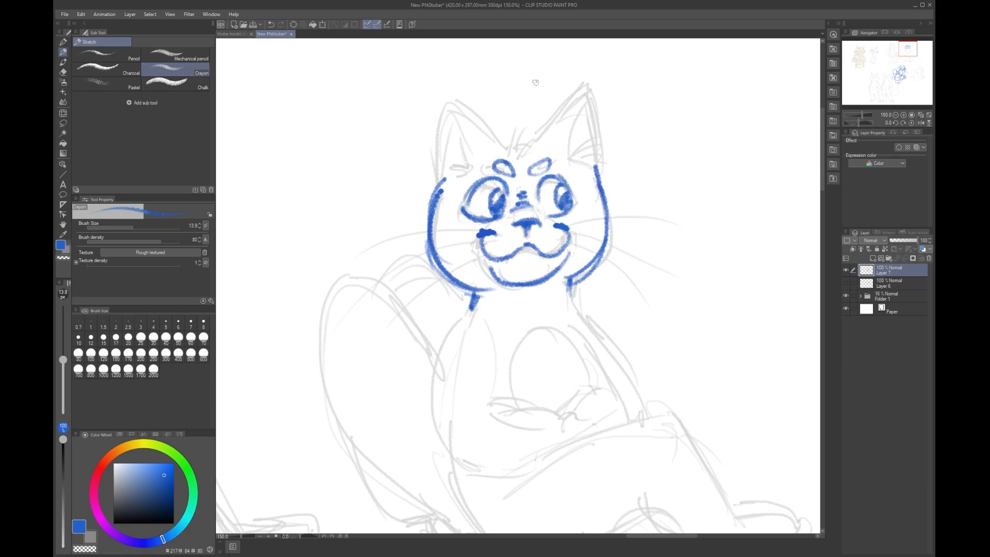
pyautogui.hotkey('ctrl', 'z')
pyautogui.hotkey('ctrl', 'z')
pyautogui.moveTo(509, 180)
pyautogui.mouseDown()
pyautogui.moveTo(492, 168)
pyautogui.moveTo(553, 170)
pyautogui.mouseUp()
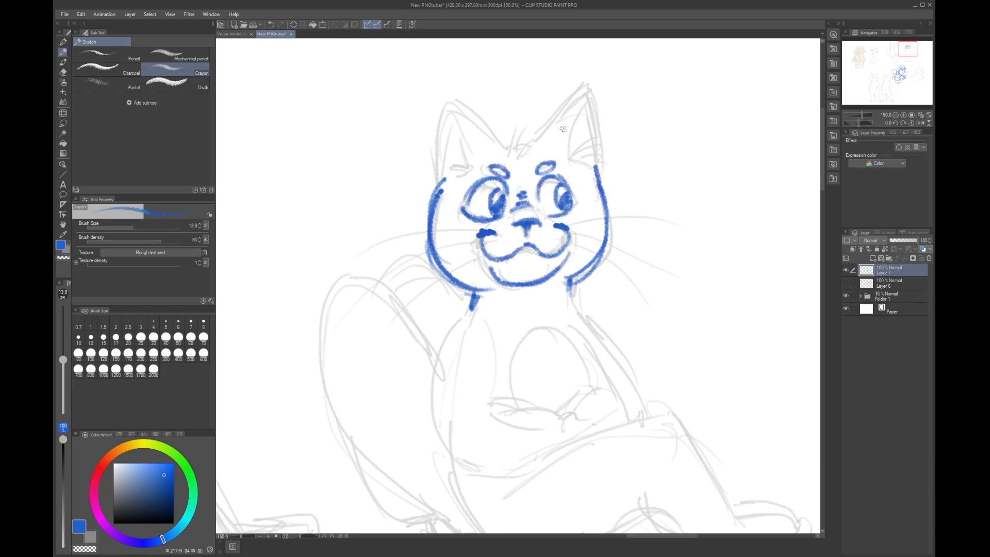
pyautogui.moveTo(564, 155)
pyautogui.mouseDown()
pyautogui.moveTo(583, 101)
pyautogui.moveTo(592, 165)
pyautogui.mouseUp()
pyautogui.moveTo(592, 123); pyautogui.dragTo(597, 173)
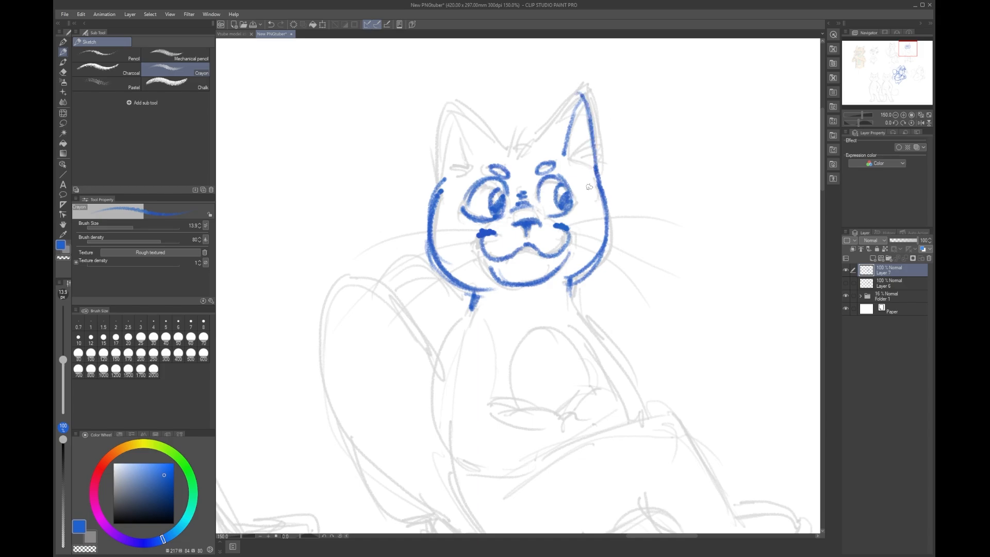
pyautogui.hotkey('ctrl', 'z')
pyautogui.hotkey('ctrl', 'z')
pyautogui.hotkey('ctrl', 'z')
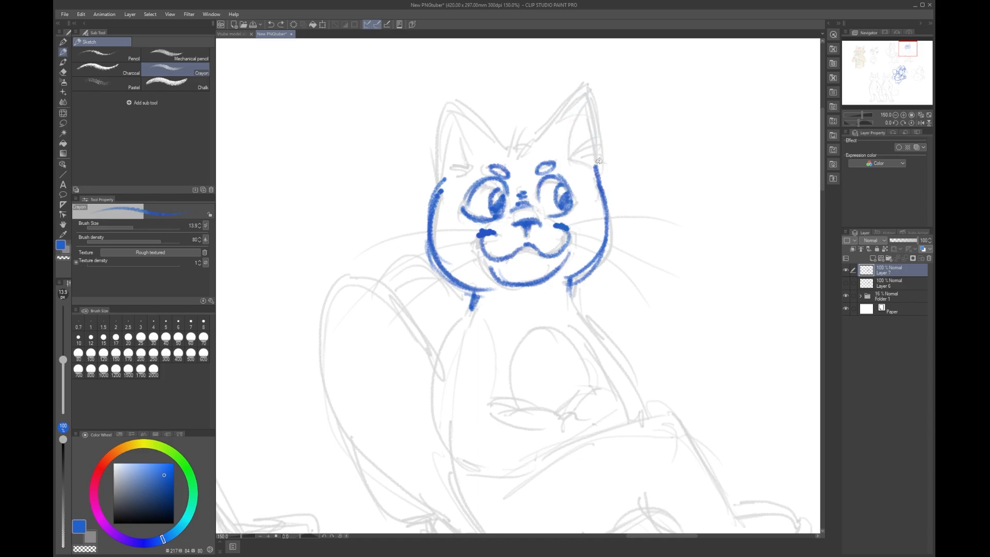
pyautogui.moveTo(454, 94); pyautogui.dragTo(503, 152)
pyautogui.hotkey('ctrl', 'z')
pyautogui.moveTo(453, 94)
pyautogui.mouseDown()
pyautogui.moveTo(507, 154)
pyautogui.moveTo(436, 165)
pyautogui.moveTo(438, 180)
pyautogui.moveTo(465, 178)
pyautogui.mouseUp()
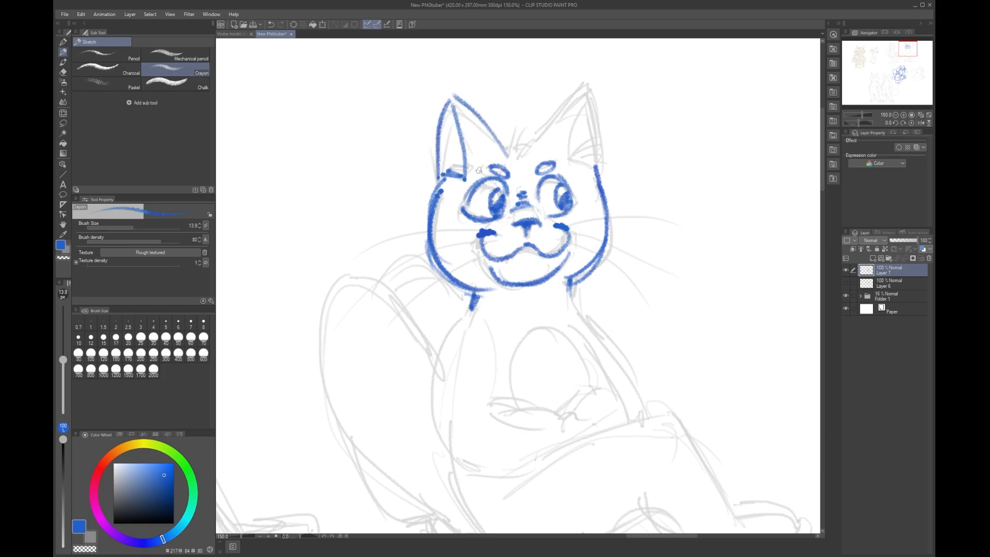
pyautogui.hotkey('ctrl', 'z')
pyautogui.hotkey('ctrl', 'z')
pyautogui.hotkey('ctrl', 'z')
pyautogui.hotkey('ctrl', 'z')
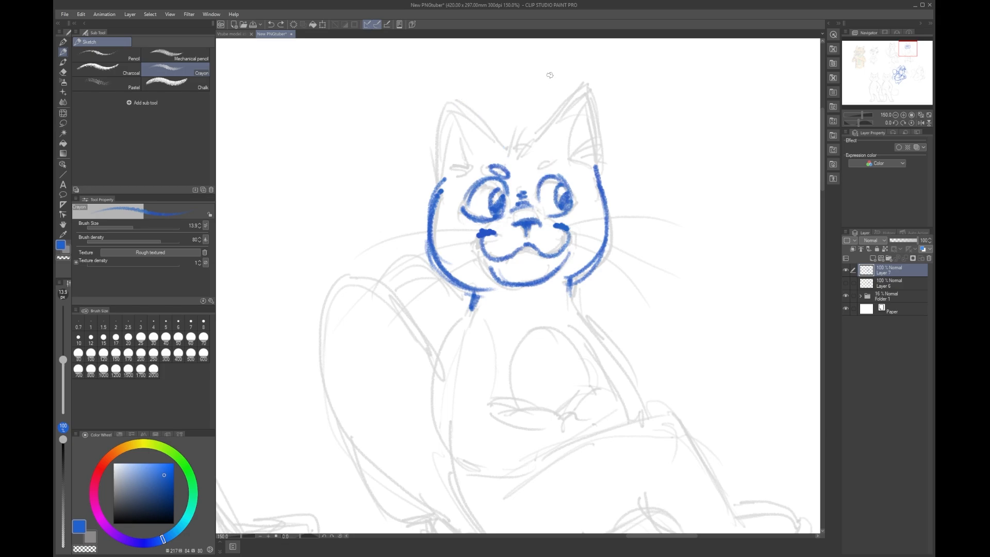
pyautogui.hotkey('ctrl', 'z')
pyautogui.hotkey('ctrl', 'y')
pyautogui.hotkey('ctrl', 'y')
# Step: Outline both of the seated cat's ears and the top of the head, with an inner edge in the left ear
pyautogui.moveTo(438, 179)
pyautogui.mouseDown()
pyautogui.moveTo(459, 96)
pyautogui.moveTo(479, 140)
pyautogui.mouseUp()
pyautogui.moveTo(466, 95); pyautogui.dragTo(484, 148)
pyautogui.moveTo(467, 93)
pyautogui.mouseDown()
pyautogui.moveTo(519, 141)
pyautogui.moveTo(585, 92)
pyautogui.mouseUp()
pyautogui.moveTo(533, 139)
pyautogui.mouseDown()
pyautogui.moveTo(593, 87)
pyautogui.moveTo(598, 160)
pyautogui.mouseUp()
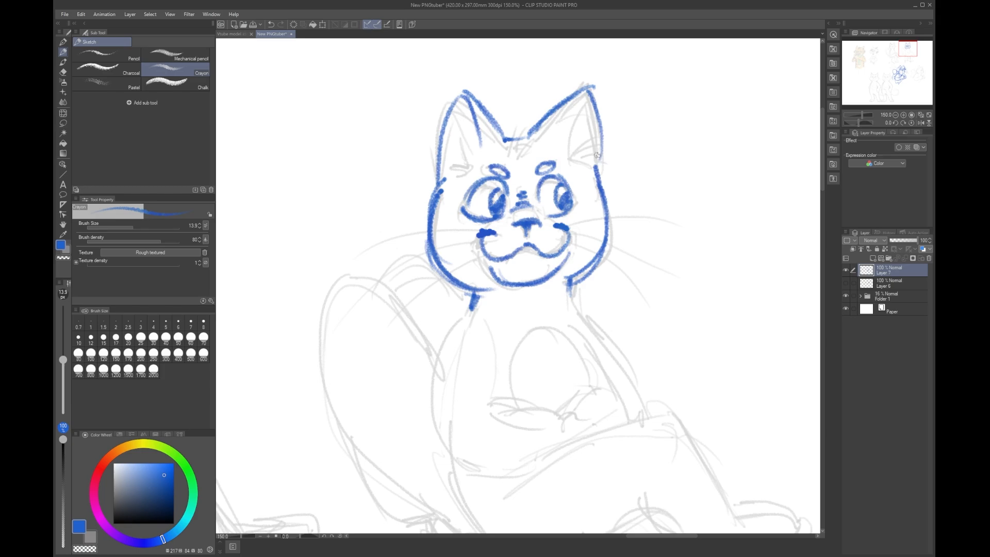
# Step: Undo the right ear's outline and redraw it narrower, joining the head, with an inner edge line
pyautogui.hotkey('ctrl', 'z')
pyautogui.hotkey('ctrl', 'z')
pyautogui.hotkey('ctrl', 'z')
pyautogui.hotkey('ctrl', 'z')
pyautogui.hotkey('ctrl', 'z')
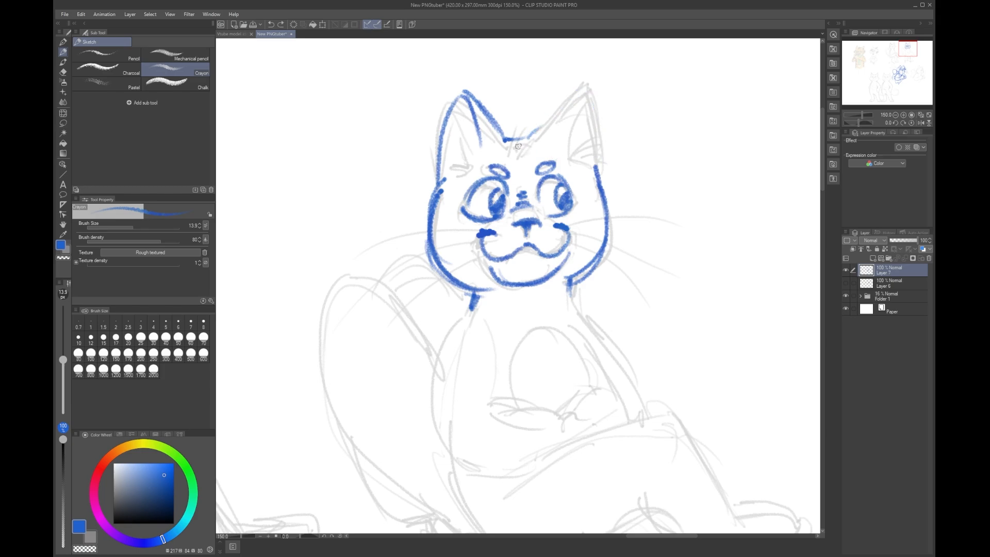
pyautogui.moveTo(506, 139)
pyautogui.mouseDown()
pyautogui.moveTo(538, 136)
pyautogui.moveTo(529, 136)
pyautogui.moveTo(582, 103)
pyautogui.moveTo(573, 93)
pyautogui.moveTo(598, 167)
pyautogui.mouseUp()
pyautogui.hotkey('ctrl', 'z')
pyautogui.hotkey('ctrl', 'z')
pyautogui.moveTo(537, 135)
pyautogui.mouseDown()
pyautogui.moveTo(572, 93)
pyautogui.moveTo(595, 165)
pyautogui.mouseUp()
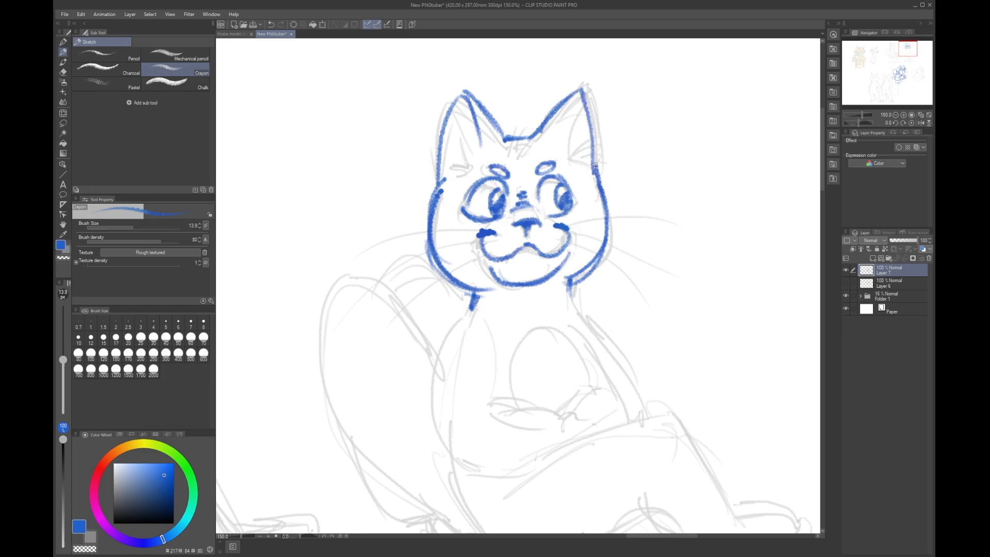
pyautogui.moveTo(581, 91)
pyautogui.mouseDown()
pyautogui.moveTo(571, 163)
pyautogui.moveTo(570, 115)
pyautogui.mouseUp()
# Step: Add curved fur tufts across the inside and outer edge of both ears
pyautogui.moveTo(455, 94); pyautogui.dragTo(429, 175)
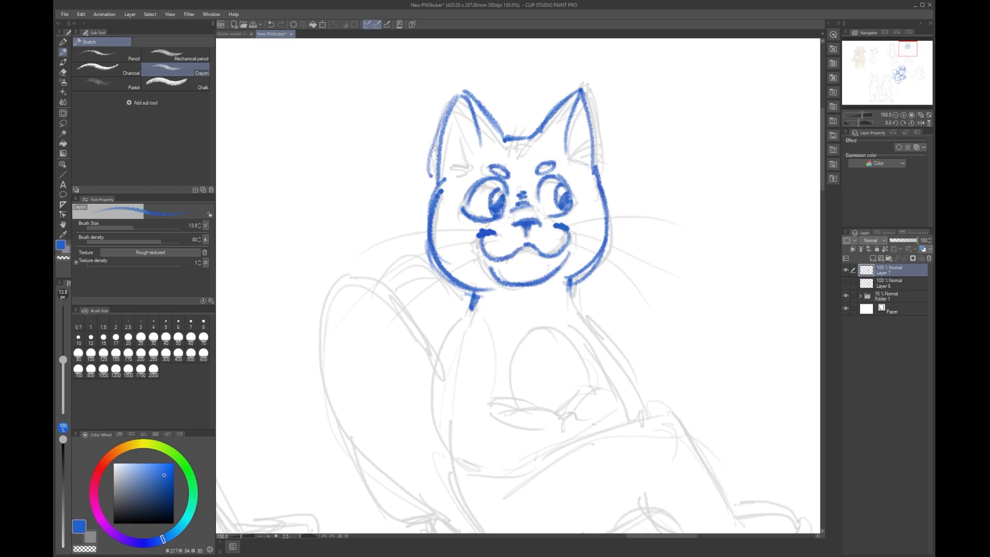
pyautogui.hotkey('ctrl', 'z')
pyautogui.moveTo(440, 140); pyautogui.dragTo(471, 145)
pyautogui.hotkey('ctrl', 'z')
pyautogui.moveTo(471, 149); pyautogui.dragTo(433, 146)
pyautogui.moveTo(460, 151)
pyautogui.mouseDown()
pyautogui.moveTo(428, 165)
pyautogui.moveTo(438, 169)
pyautogui.mouseUp()
pyautogui.moveTo(448, 167); pyautogui.dragTo(438, 177)
pyautogui.moveTo(569, 156); pyautogui.dragTo(589, 135)
pyautogui.moveTo(574, 150); pyautogui.dragTo(600, 143)
pyautogui.moveTo(576, 157); pyautogui.dragTo(603, 157)
pyautogui.moveTo(581, 162); pyautogui.dragTo(605, 172)
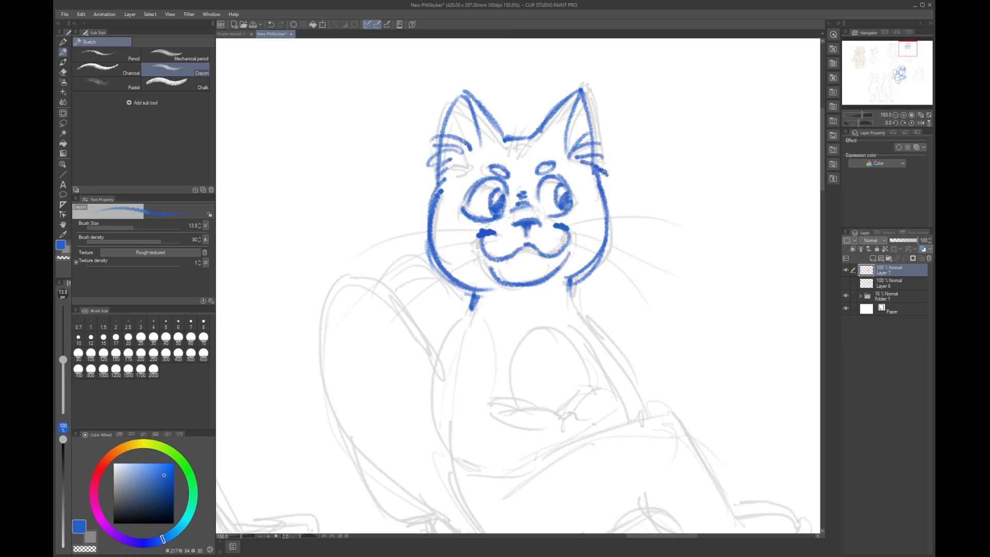
# Step: Draw the neck and body outline down both sides, rounding the near arm's elbow
pyautogui.moveTo(572, 281); pyautogui.dragTo(595, 334)
pyautogui.moveTo(471, 313)
pyautogui.mouseDown()
pyautogui.moveTo(465, 460)
pyautogui.moveTo(483, 465)
pyautogui.mouseUp()
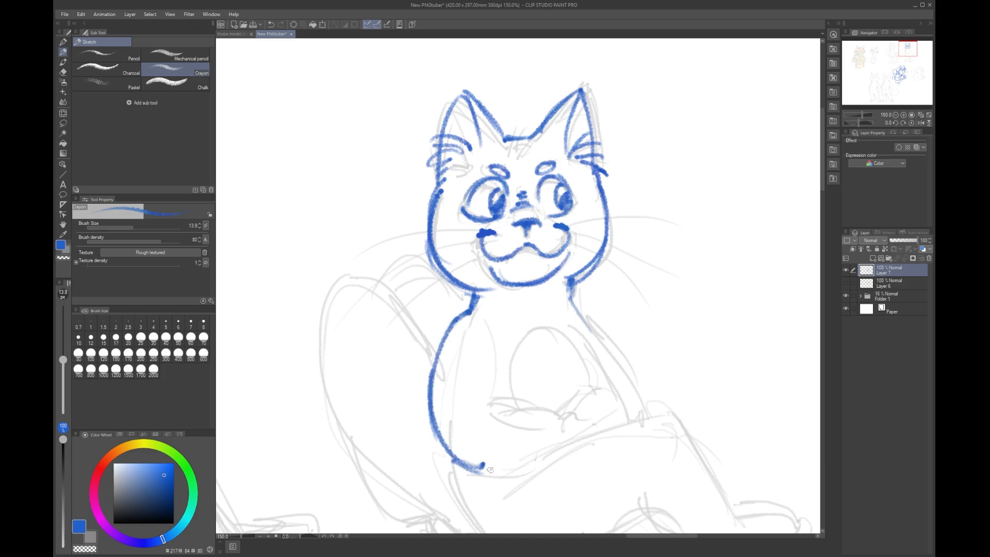
pyautogui.moveTo(570, 294); pyautogui.dragTo(642, 423)
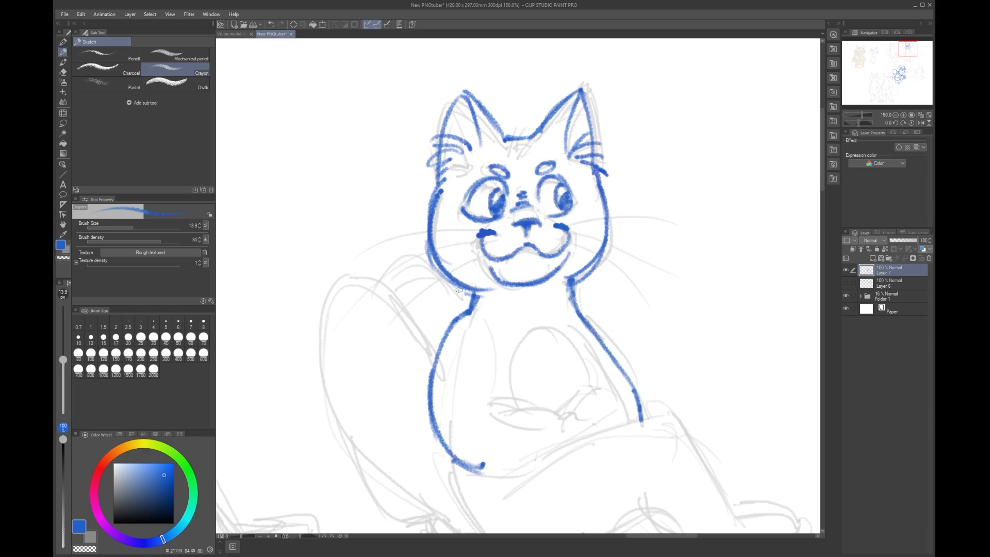
# Step: Draw the near arm's inner edge and forearm across the belly, ending in a paw with curved fingers
pyautogui.moveTo(490, 335); pyautogui.dragTo(493, 404)
pyautogui.moveTo(498, 361)
pyautogui.mouseDown()
pyautogui.moveTo(501, 413)
pyautogui.moveTo(523, 418)
pyautogui.moveTo(490, 411)
pyautogui.moveTo(523, 420)
pyautogui.mouseUp()
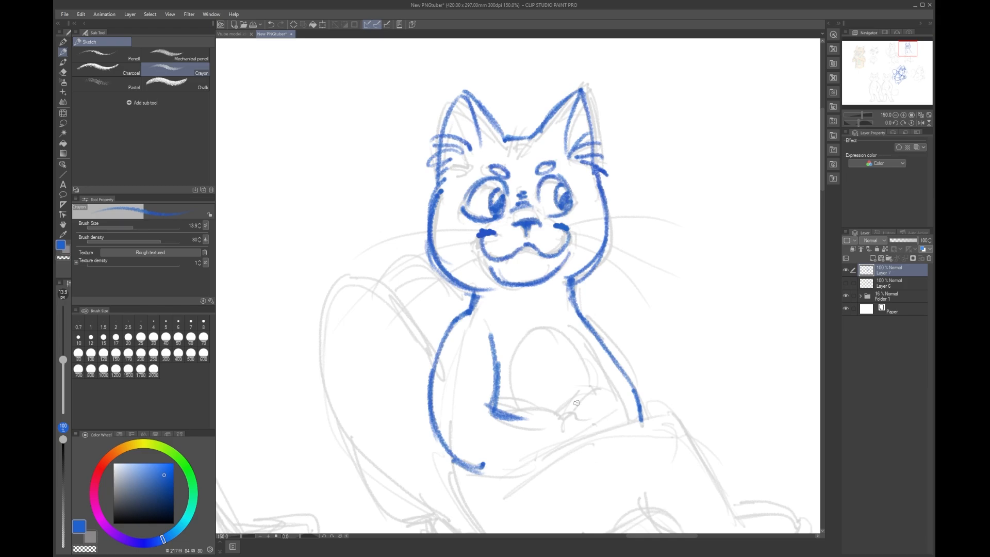
pyautogui.moveTo(471, 469); pyautogui.dragTo(506, 467)
pyautogui.moveTo(492, 405)
pyautogui.mouseDown()
pyautogui.moveTo(461, 410)
pyautogui.moveTo(487, 394)
pyautogui.moveTo(533, 415)
pyautogui.moveTo(574, 413)
pyautogui.moveTo(550, 404)
pyautogui.moveTo(598, 434)
pyautogui.mouseUp()
pyautogui.moveTo(583, 391); pyautogui.dragTo(571, 400)
pyautogui.moveTo(573, 396)
pyautogui.mouseDown()
pyautogui.moveTo(569, 405)
pyautogui.moveTo(605, 399)
pyautogui.mouseUp()
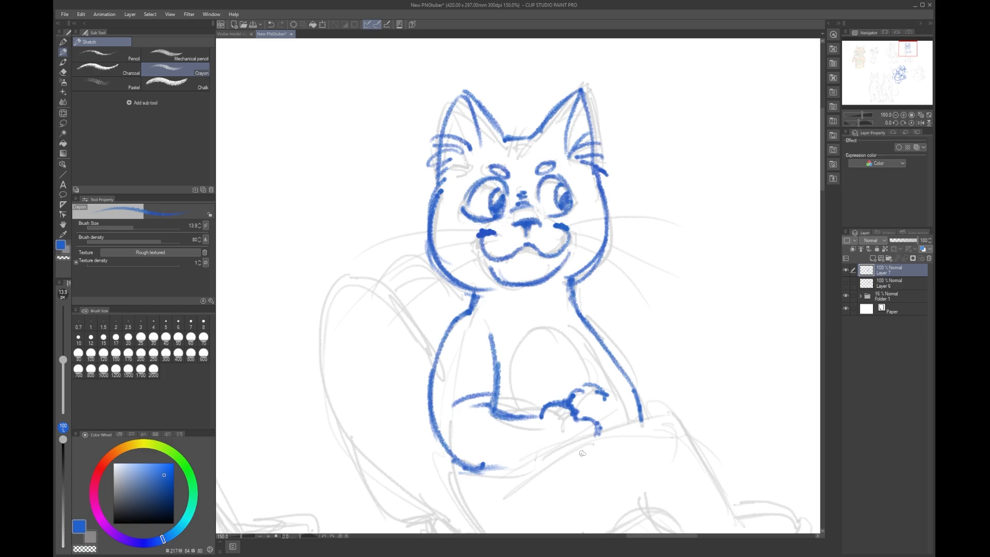
# Step: Redraw the eyebrows as flatter ovals and add long curved whiskers on both cheeks and above the forehead
pyautogui.moveTo(491, 162)
pyautogui.mouseDown()
pyautogui.moveTo(505, 173)
pyautogui.moveTo(492, 168)
pyautogui.moveTo(550, 166)
pyautogui.moveTo(499, 172)
pyautogui.moveTo(504, 180)
pyautogui.mouseUp()
pyautogui.moveTo(480, 171); pyautogui.dragTo(560, 164)
pyautogui.moveTo(478, 230); pyautogui.dragTo(338, 241)
pyautogui.moveTo(464, 238)
pyautogui.mouseDown()
pyautogui.moveTo(374, 285)
pyautogui.moveTo(392, 300)
pyautogui.mouseUp()
pyautogui.moveTo(547, 235); pyautogui.dragTo(707, 225)
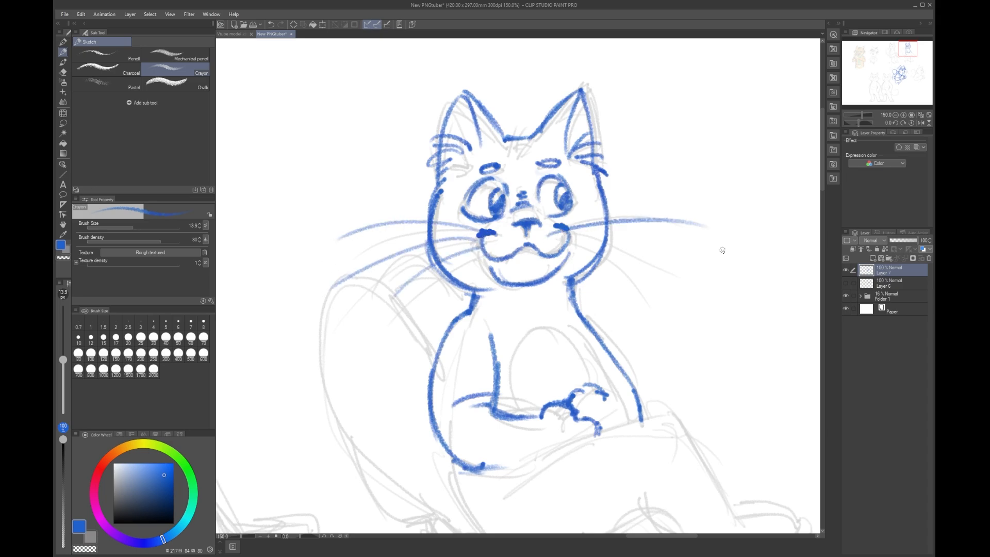
pyautogui.moveTo(574, 239)
pyautogui.mouseDown()
pyautogui.moveTo(675, 290)
pyautogui.moveTo(645, 307)
pyautogui.mouseUp()
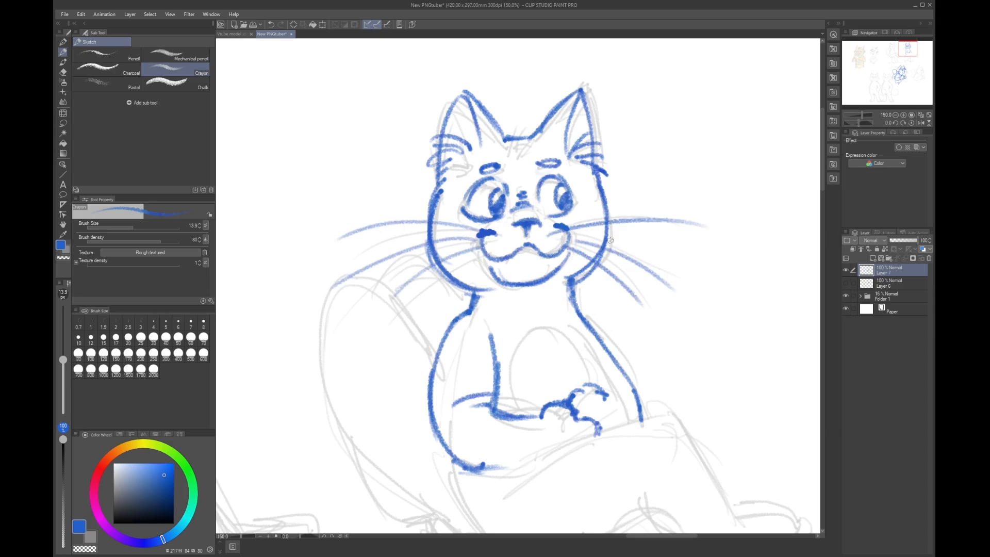
pyautogui.moveTo(452, 237); pyautogui.dragTo(387, 242)
pyautogui.moveTo(516, 163)
pyautogui.mouseDown()
pyautogui.moveTo(556, 60)
pyautogui.moveTo(536, 114)
pyautogui.mouseUp()
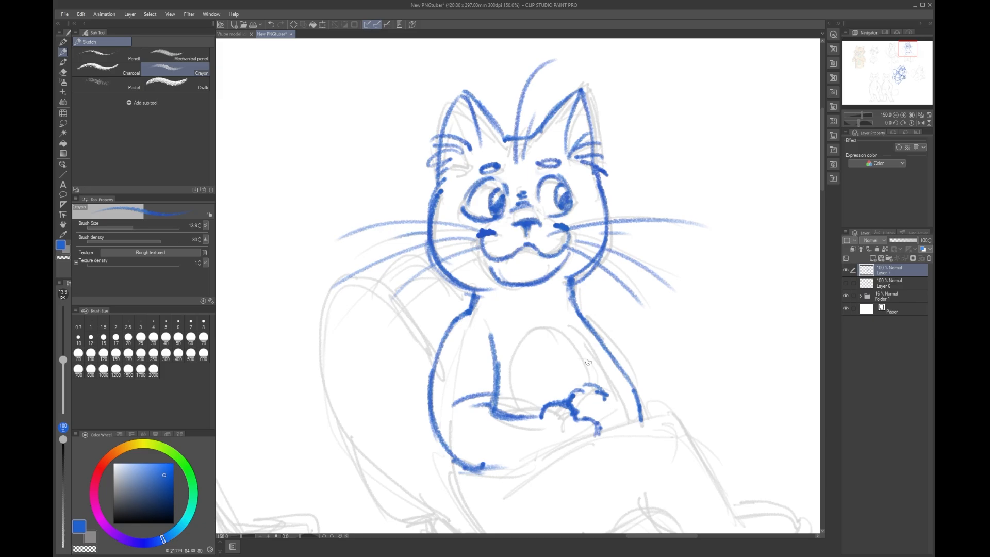
# Step: Erase the paw and redraw it lying flat with rounded fingers at the end of the forearm
pyautogui.moveTo(607, 388)
pyautogui.mouseDown()
pyautogui.moveTo(611, 398)
pyautogui.moveTo(567, 418)
pyautogui.moveTo(540, 409)
pyautogui.moveTo(594, 410)
pyautogui.moveTo(551, 419)
pyautogui.moveTo(573, 407)
pyautogui.moveTo(547, 421)
pyautogui.moveTo(588, 382)
pyautogui.moveTo(598, 402)
pyautogui.moveTo(557, 407)
pyautogui.mouseUp()
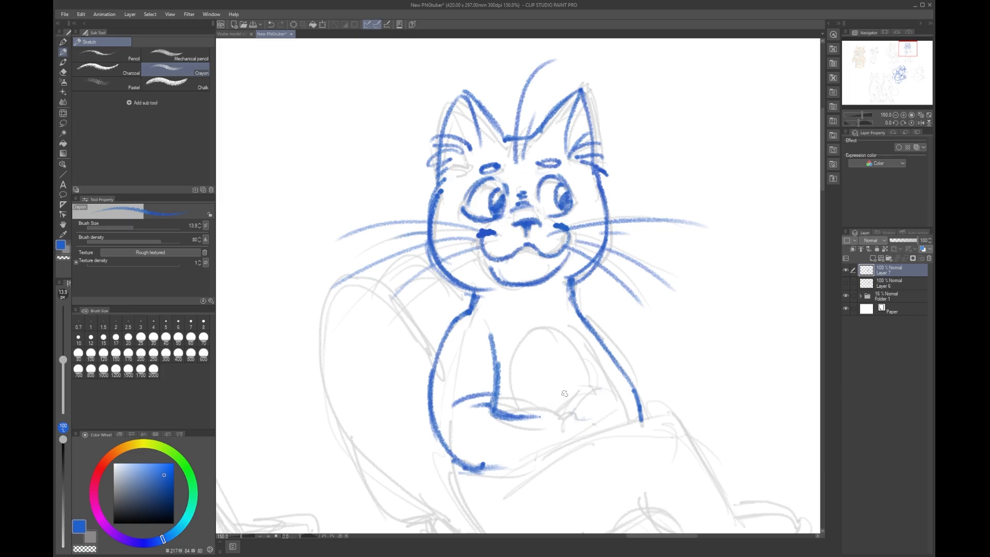
pyautogui.moveTo(536, 418)
pyautogui.mouseDown()
pyautogui.moveTo(593, 411)
pyautogui.moveTo(614, 428)
pyautogui.mouseUp()
pyautogui.moveTo(620, 393)
pyautogui.mouseDown()
pyautogui.moveTo(577, 397)
pyautogui.moveTo(631, 403)
pyautogui.mouseUp()
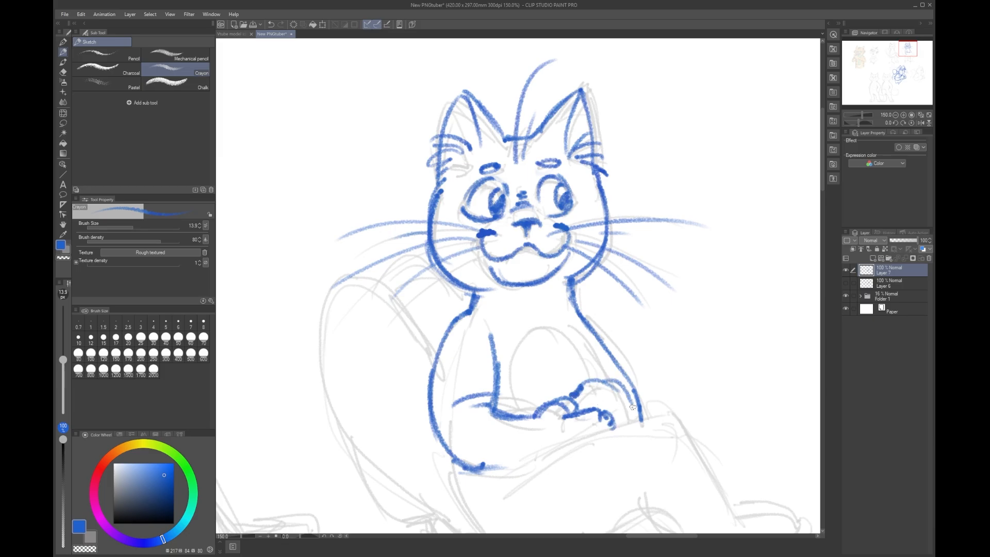
pyautogui.hotkey('ctrl', 'z')
pyautogui.hotkey('ctrl', 'z')
pyautogui.hotkey('ctrl', 'z')
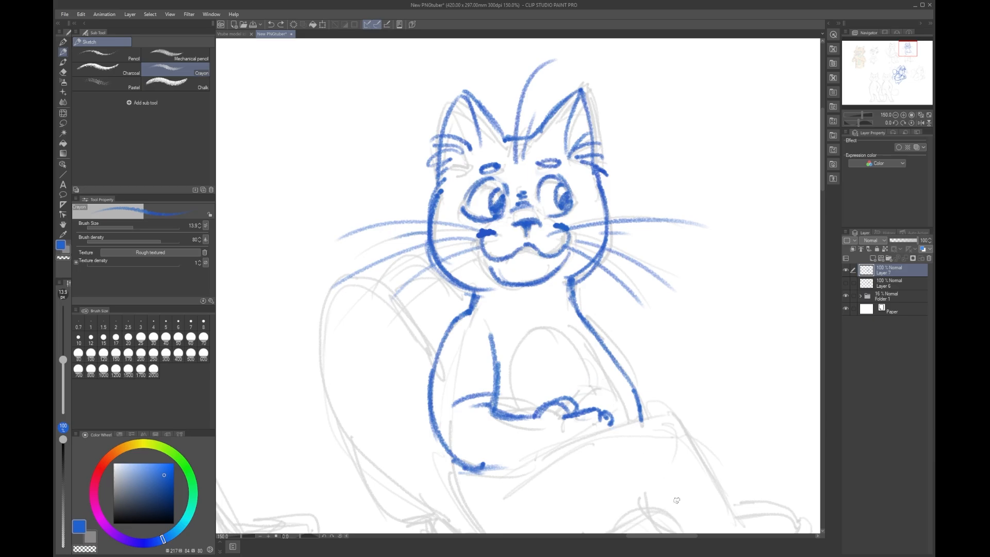
# Step: Undo the trial outline of the far arm and redraw the tip of the resting paw
pyautogui.moveTo(580, 312)
pyautogui.mouseDown()
pyautogui.moveTo(660, 389)
pyautogui.moveTo(658, 415)
pyautogui.mouseUp()
pyautogui.hotkey('ctrl', 'z')
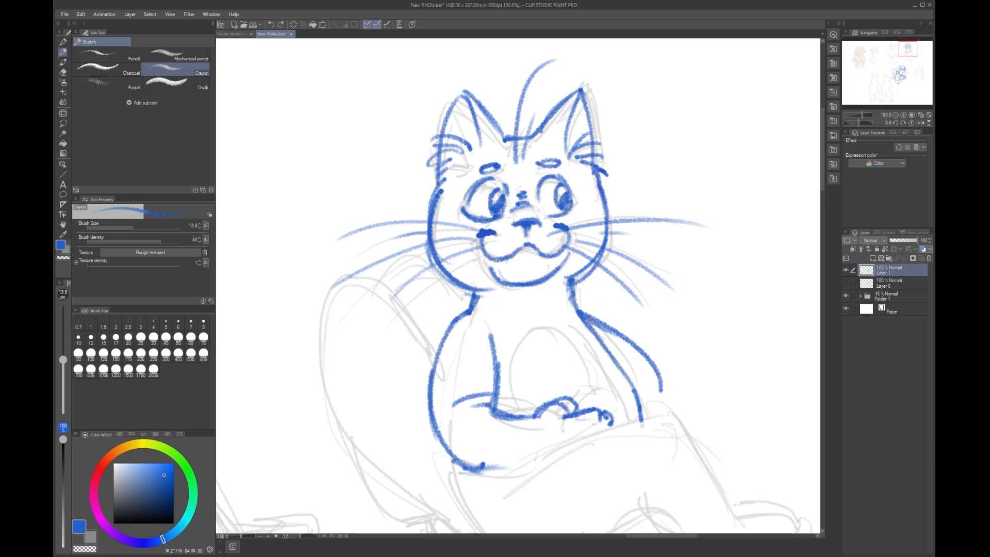
pyautogui.hotkey('ctrl', 'z')
pyautogui.hotkey('ctrl', 'z')
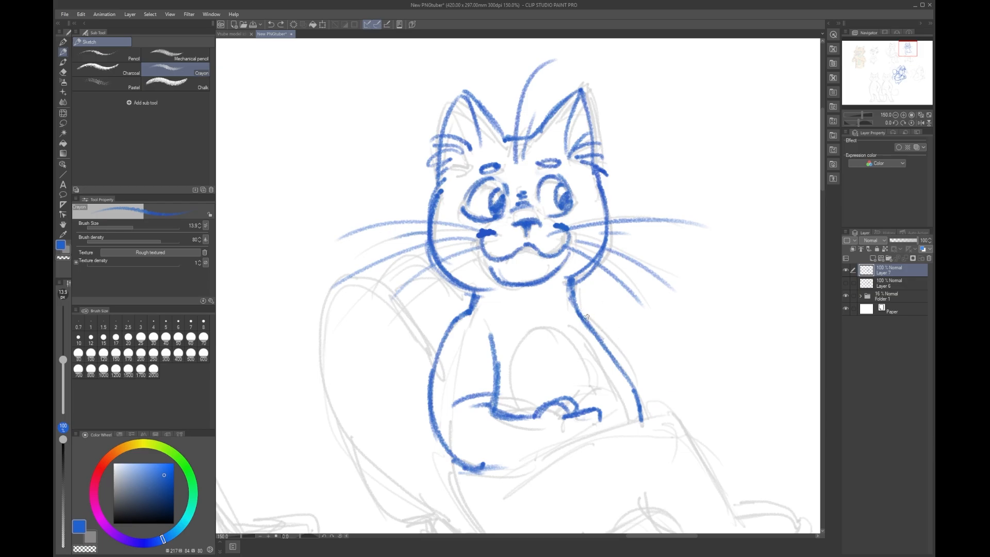
pyautogui.moveTo(597, 411); pyautogui.dragTo(606, 432)
pyautogui.moveTo(575, 302)
pyautogui.mouseDown()
pyautogui.moveTo(662, 415)
pyautogui.moveTo(639, 410)
pyautogui.moveTo(640, 423)
pyautogui.mouseUp()
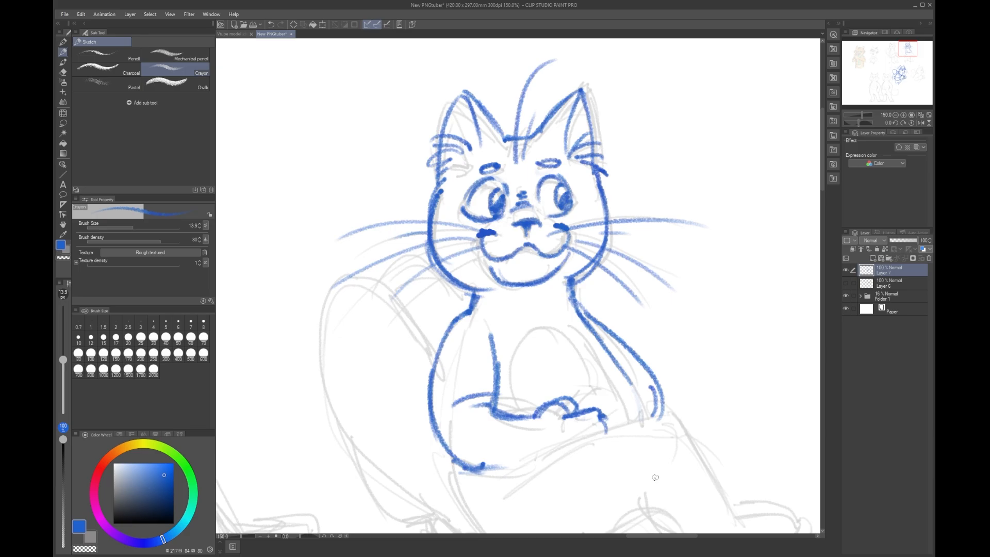
pyautogui.moveTo(635, 382)
pyautogui.mouseDown()
pyautogui.moveTo(593, 388)
pyautogui.moveTo(606, 394)
pyautogui.moveTo(611, 419)
pyautogui.moveTo(622, 416)
pyautogui.moveTo(638, 381)
pyautogui.moveTo(660, 393)
pyautogui.mouseUp()
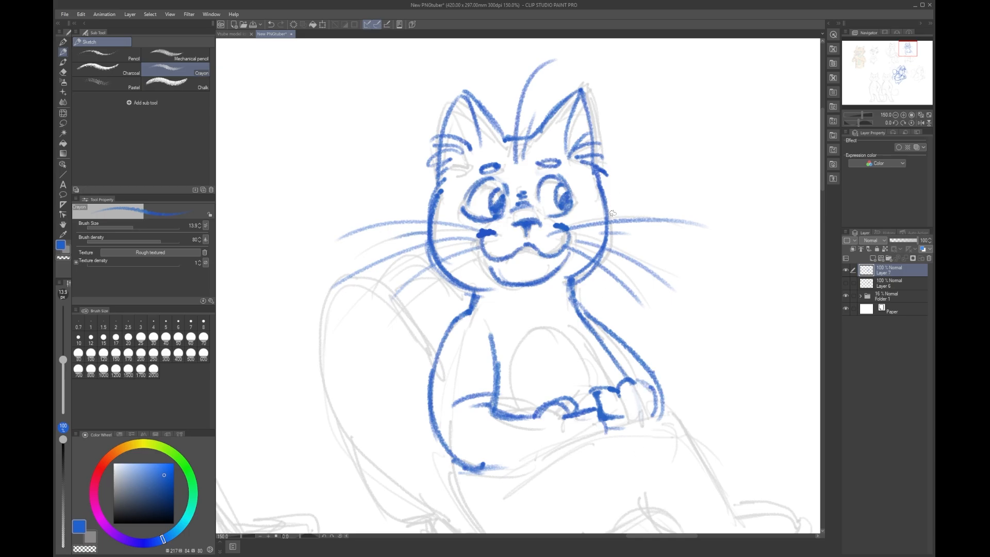
pyautogui.hotkey('ctrl', 'z')
pyautogui.hotkey('ctrl', 'z')
pyautogui.hotkey('ctrl', 'z')
pyautogui.hotkey('ctrl', 'z')
pyautogui.hotkey('ctrl', 'z')
pyautogui.hotkey('ctrl', 'z')
pyautogui.hotkey('ctrl', 'z')
pyautogui.hotkey('ctrl', 'z')
pyautogui.hotkey('ctrl', 'z')
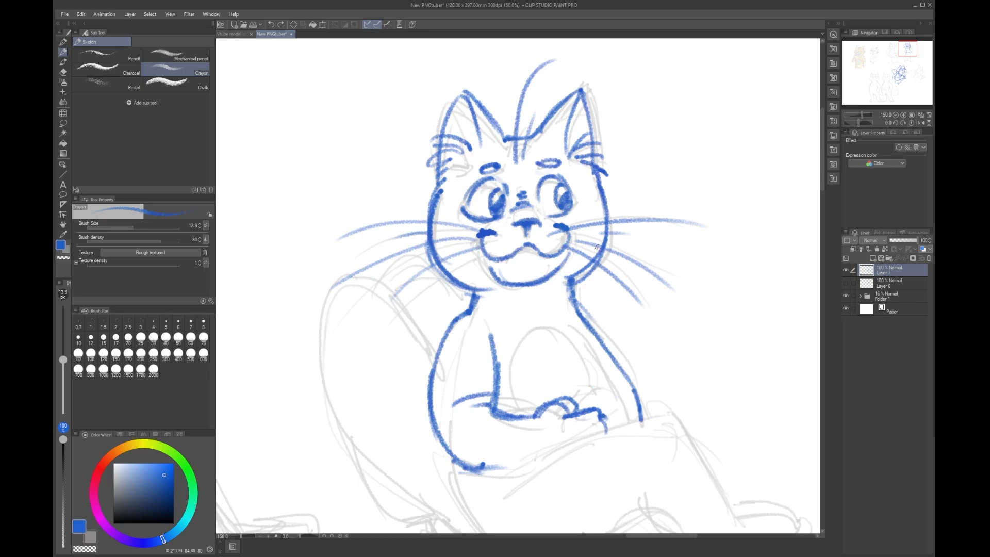
# Step: Flip the canvas view horizontally and bring the seated cat's torso and chair back into view
pyautogui.press('h')
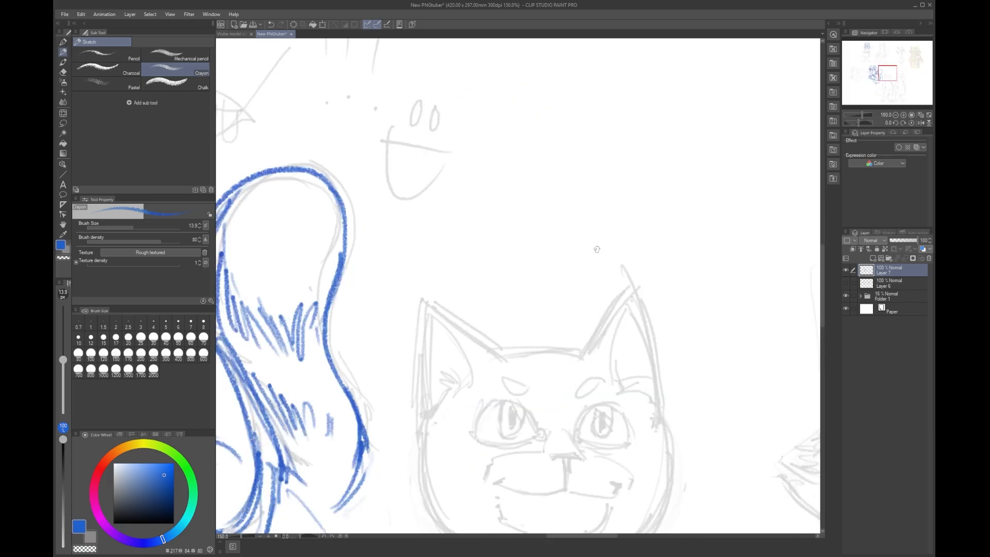
pyautogui.moveTo(275, 369); pyautogui.dragTo(651, 222)
pyautogui.moveTo(528, 106); pyautogui.dragTo(471, 304)
pyautogui.moveTo(634, 183); pyautogui.dragTo(325, 392)
pyautogui.moveTo(696, 217); pyautogui.dragTo(360, 452)
pyautogui.moveTo(678, 185); pyautogui.dragTo(586, 311)
pyautogui.scroll(-2, 586, 270)
pyautogui.scroll(-2, 587, 270)
pyautogui.scroll(2, 320, 248)
pyautogui.moveTo(321, 249); pyautogui.dragTo(486, 251)
pyautogui.scroll(2, 486, 250)
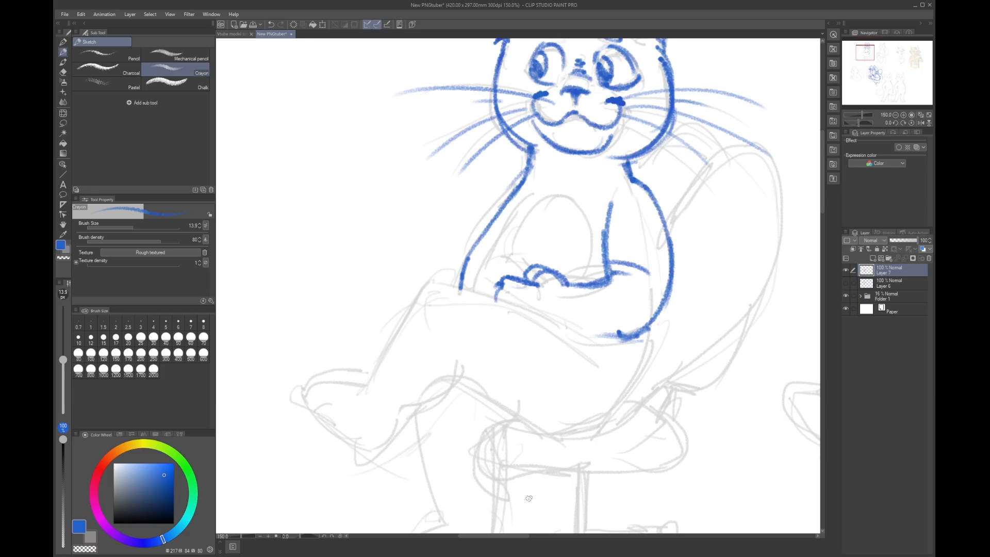
# Step: Replace the far arm's single line with an inner edge and a wider, rounded outer edge
pyautogui.moveTo(477, 238)
pyautogui.mouseDown()
pyautogui.moveTo(470, 246)
pyautogui.moveTo(482, 233)
pyautogui.mouseUp()
pyautogui.moveTo(512, 215); pyautogui.dragTo(479, 298)
pyautogui.moveTo(519, 200); pyautogui.dragTo(477, 290)
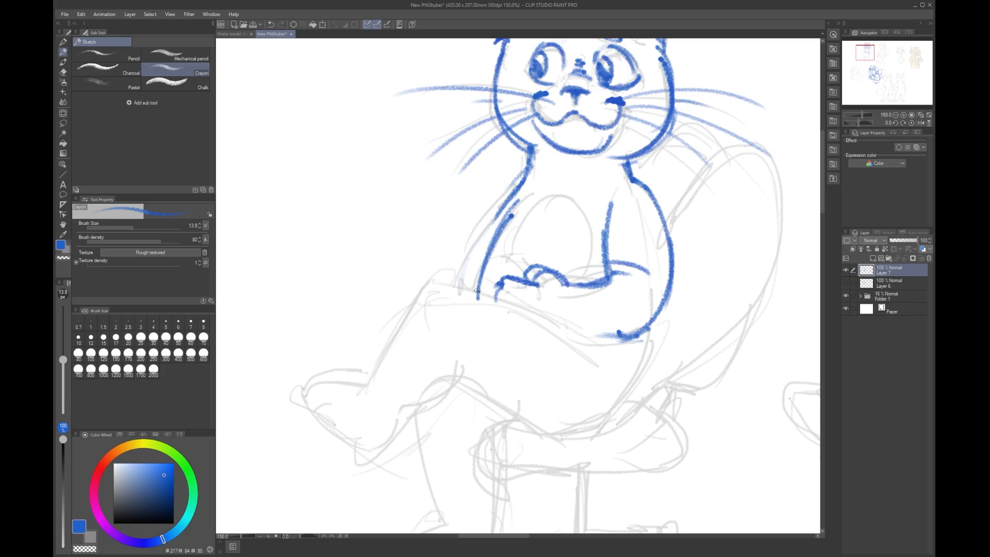
pyautogui.moveTo(486, 226); pyautogui.dragTo(454, 292)
pyautogui.moveTo(464, 242); pyautogui.dragTo(448, 289)
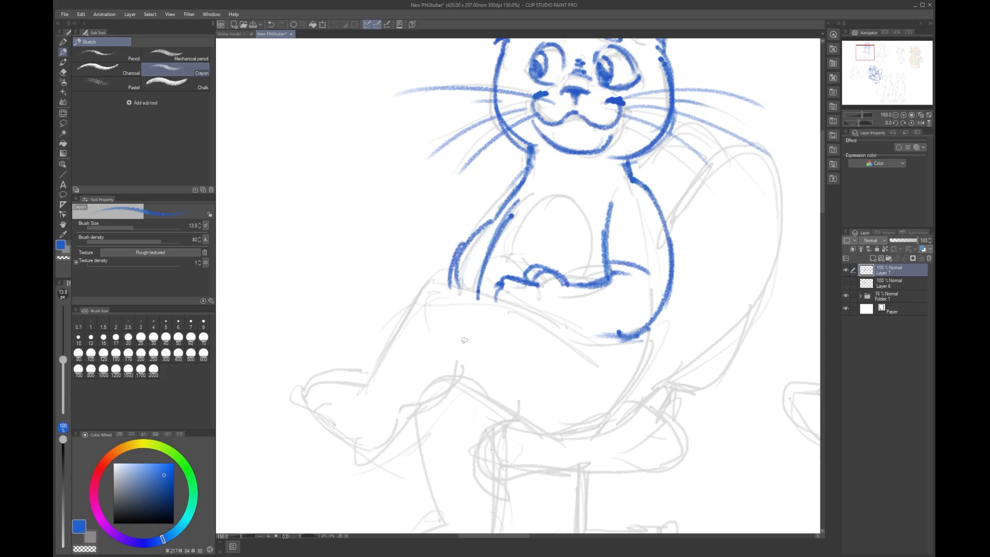
# Step: Undo the trial strokes on the far arm and erase its old outline beside the torso
pyautogui.moveTo(486, 258); pyautogui.dragTo(478, 299)
pyautogui.moveTo(464, 254)
pyautogui.mouseDown()
pyautogui.moveTo(509, 271)
pyautogui.moveTo(501, 246)
pyautogui.moveTo(518, 269)
pyautogui.moveTo(554, 268)
pyautogui.mouseUp()
pyautogui.hotkey('ctrl', 'z')
pyautogui.hotkey('ctrl', 'z')
pyautogui.hotkey('ctrl', 'z')
pyautogui.hotkey('ctrl', 'z')
pyautogui.moveTo(496, 198)
pyautogui.mouseDown()
pyautogui.moveTo(461, 261)
pyautogui.moveTo(466, 237)
pyautogui.moveTo(457, 233)
pyautogui.moveTo(463, 269)
pyautogui.moveTo(484, 285)
pyautogui.moveTo(504, 238)
pyautogui.moveTo(473, 276)
pyautogui.moveTo(451, 282)
pyautogui.moveTo(472, 225)
pyautogui.moveTo(517, 203)
pyautogui.moveTo(465, 379)
pyautogui.moveTo(520, 181)
pyautogui.moveTo(515, 204)
pyautogui.mouseUp()
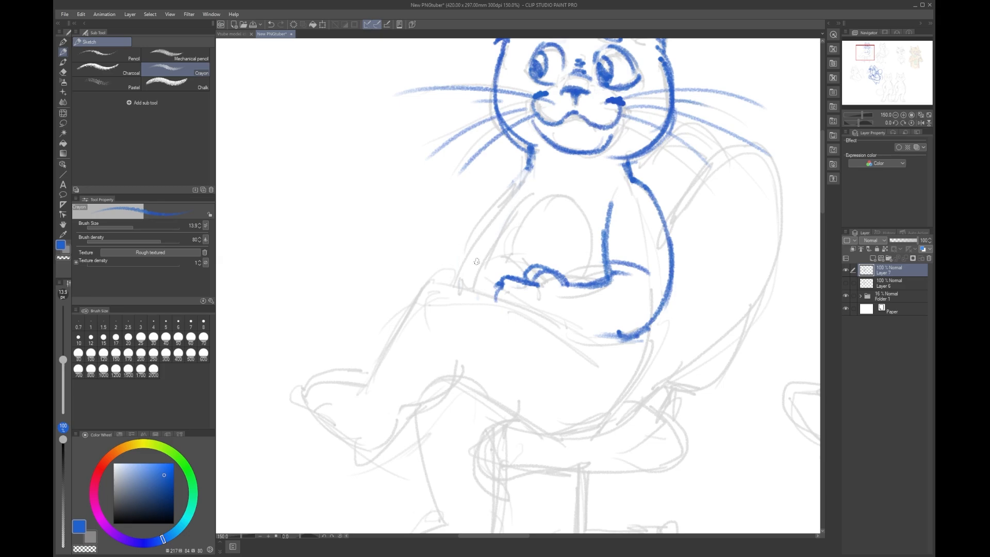
# Step: Redraw the far arm bent, with a rounded forearm, straight upper arm edges and fingers meeting the resting paw
pyautogui.moveTo(472, 225)
pyautogui.mouseDown()
pyautogui.moveTo(532, 287)
pyautogui.moveTo(547, 274)
pyautogui.moveTo(533, 268)
pyautogui.moveTo(493, 309)
pyautogui.moveTo(509, 280)
pyautogui.moveTo(505, 291)
pyautogui.moveTo(543, 273)
pyautogui.mouseUp()
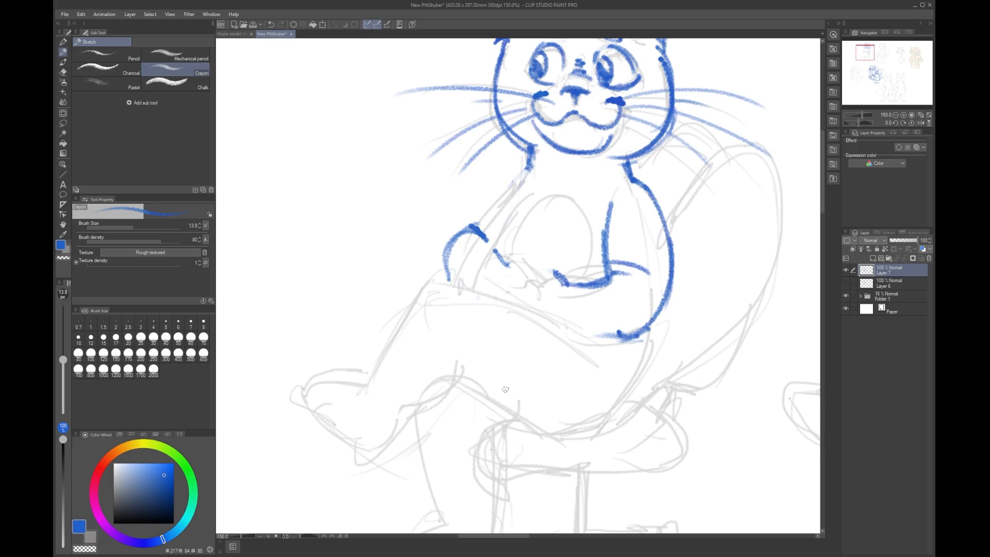
pyautogui.moveTo(508, 264); pyautogui.dragTo(536, 273)
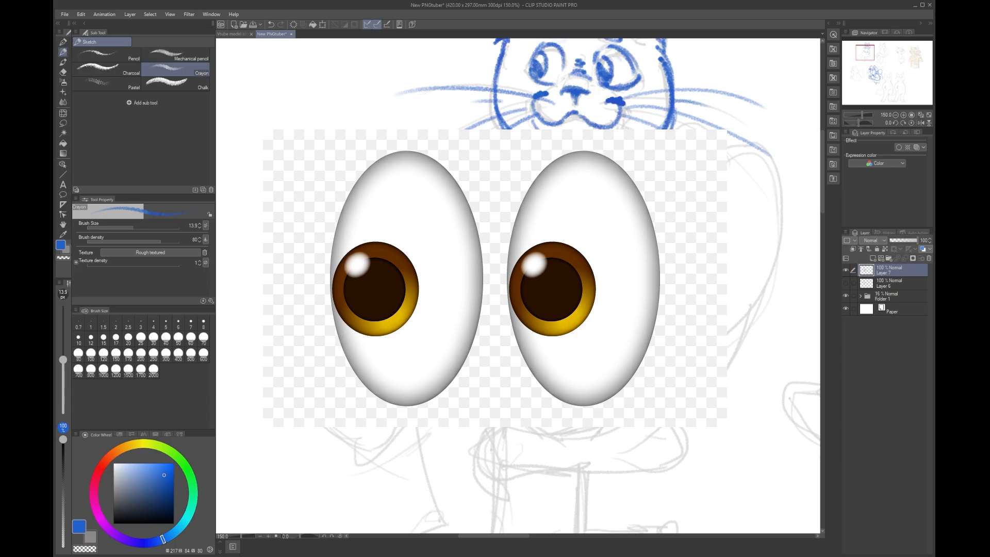
pyautogui.moveTo(496, 255)
pyautogui.mouseDown()
pyautogui.moveTo(532, 268)
pyautogui.moveTo(496, 299)
pyautogui.mouseUp()
pyautogui.hotkey('ctrl', 'z')
pyautogui.hotkey('ctrl', 'z')
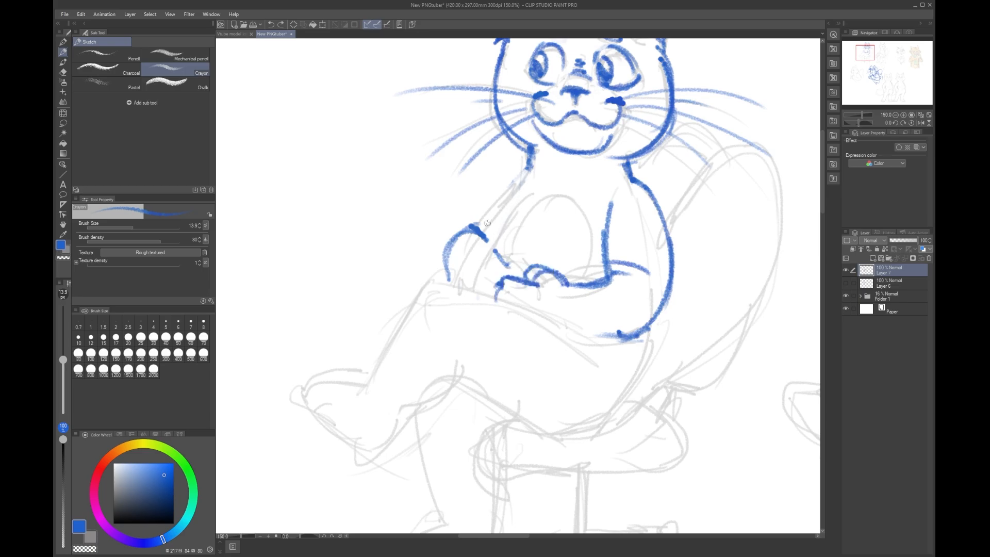
pyautogui.moveTo(508, 265)
pyautogui.mouseDown()
pyautogui.moveTo(527, 277)
pyautogui.moveTo(519, 255)
pyautogui.moveTo(480, 235)
pyautogui.moveTo(521, 193)
pyautogui.moveTo(493, 242)
pyautogui.mouseUp()
pyautogui.moveTo(522, 175)
pyautogui.mouseDown()
pyautogui.moveTo(448, 248)
pyautogui.moveTo(444, 280)
pyautogui.mouseUp()
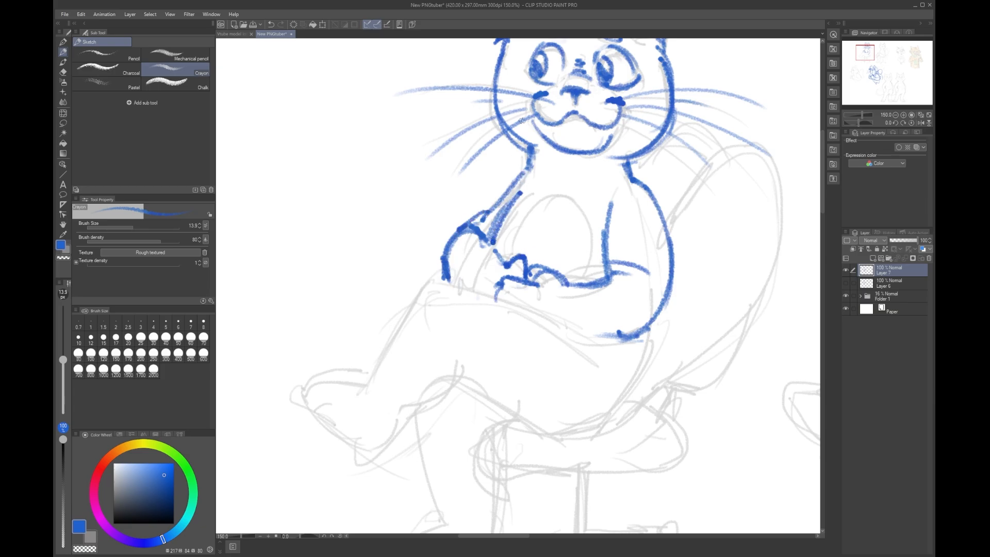
# Step: Draw the resting paw's curved back and a buttoned sleeve cuff on the near forearm, plus cuff bands on the far wrist
pyautogui.moveTo(488, 155)
pyautogui.mouseDown()
pyautogui.moveTo(512, 206)
pyautogui.moveTo(508, 272)
pyautogui.mouseUp()
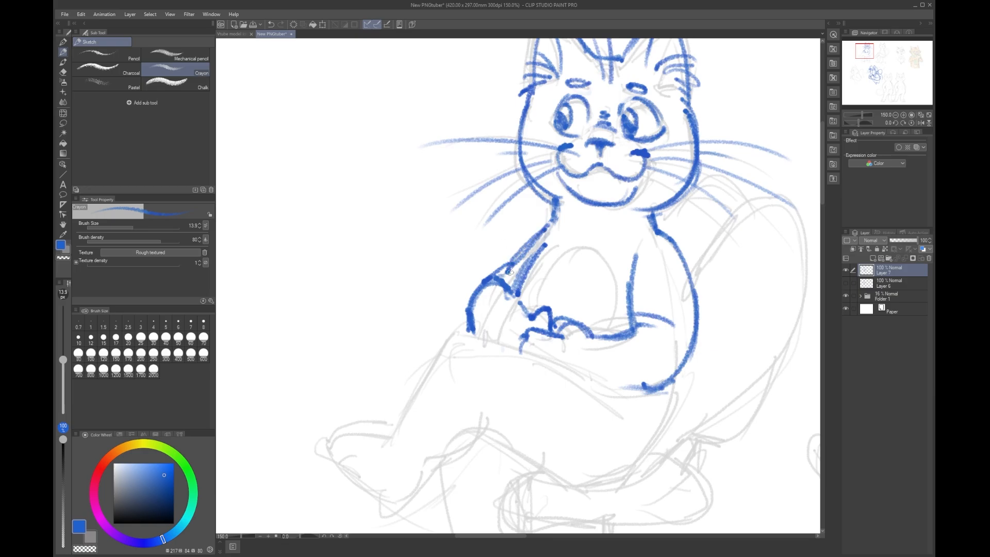
pyautogui.moveTo(605, 344); pyautogui.dragTo(610, 336)
pyautogui.moveTo(530, 315)
pyautogui.mouseDown()
pyautogui.moveTo(519, 304)
pyautogui.moveTo(517, 350)
pyautogui.mouseUp()
pyautogui.moveTo(523, 299); pyautogui.dragTo(497, 362)
pyautogui.moveTo(588, 332)
pyautogui.mouseDown()
pyautogui.moveTo(600, 351)
pyautogui.moveTo(591, 390)
pyautogui.moveTo(626, 331)
pyautogui.mouseUp()
pyautogui.moveTo(626, 340)
pyautogui.mouseDown()
pyautogui.moveTo(604, 395)
pyautogui.moveTo(662, 376)
pyautogui.mouseUp()
pyautogui.moveTo(517, 299); pyautogui.dragTo(530, 305)
pyautogui.moveTo(474, 344)
pyautogui.mouseDown()
pyautogui.moveTo(487, 355)
pyautogui.moveTo(497, 346)
pyautogui.mouseUp()
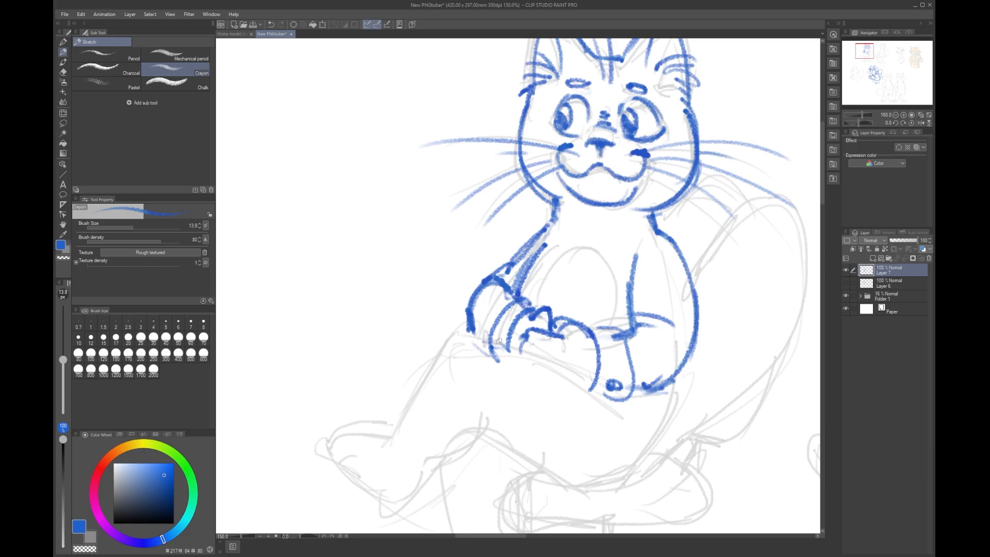
# Step: Undo the last cuff strokes and rework the outer edge of the far upper arm
pyautogui.hotkey('ctrl', 'z')
pyautogui.hotkey('ctrl', 'z')
pyautogui.moveTo(513, 258)
pyautogui.mouseDown()
pyautogui.moveTo(537, 232)
pyautogui.moveTo(507, 271)
pyautogui.moveTo(541, 230)
pyautogui.moveTo(500, 269)
pyautogui.mouseUp()
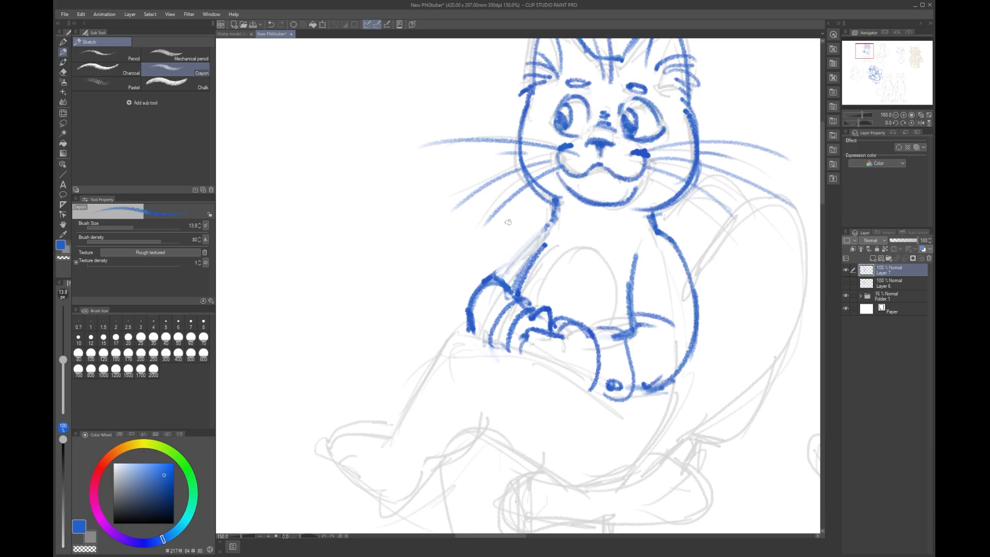
pyautogui.moveTo(549, 222); pyautogui.dragTo(489, 268)
# Step: Touch up the outlines of both of the seated cat's eyes
pyautogui.moveTo(607, 200)
pyautogui.mouseDown()
pyautogui.moveTo(598, 293)
pyautogui.moveTo(594, 238)
pyautogui.mouseUp()
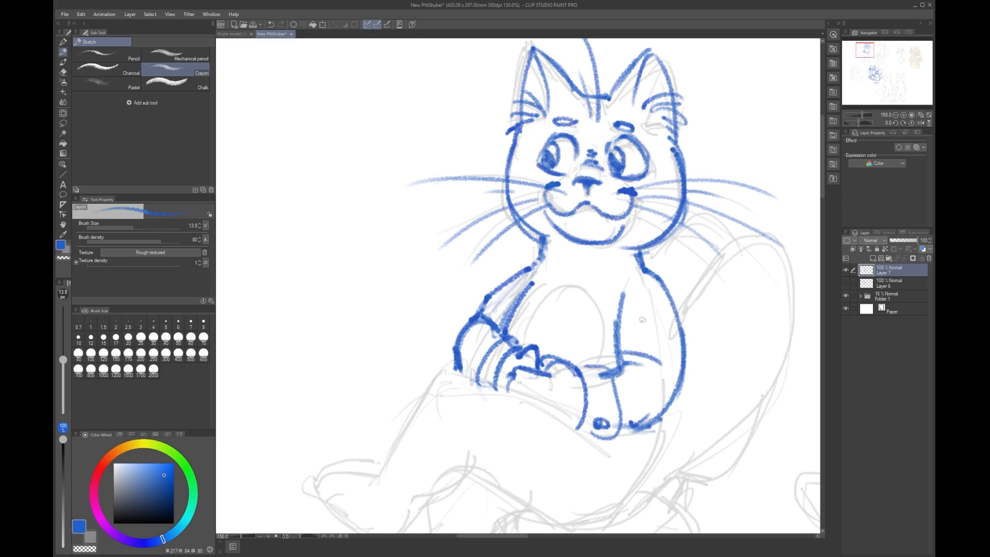
pyautogui.moveTo(629, 180); pyautogui.dragTo(652, 165)
pyautogui.moveTo(538, 169); pyautogui.dragTo(546, 172)
pyautogui.moveTo(539, 163); pyautogui.dragTo(564, 176)
pyautogui.moveTo(570, 98); pyautogui.dragTo(560, 183)
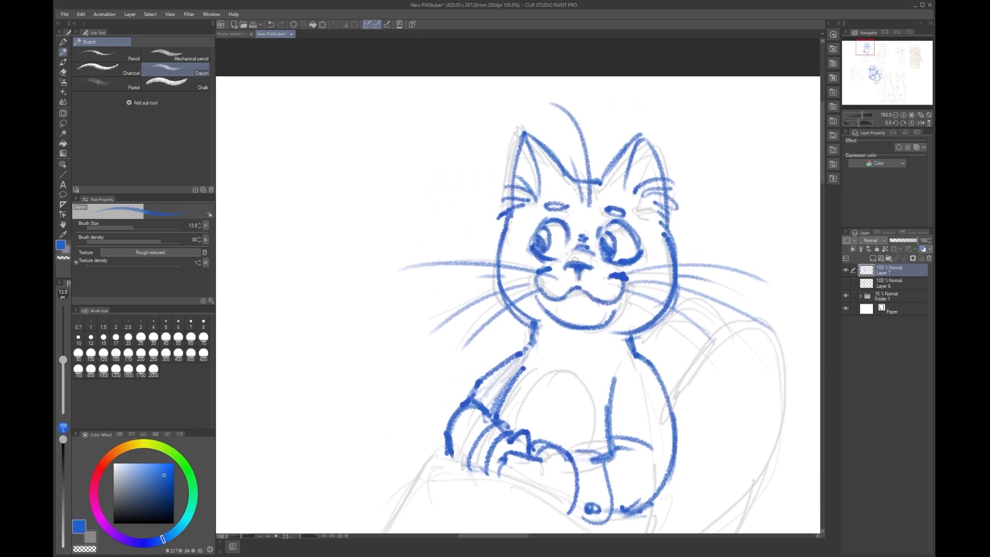
# Step: Erase the seated cat's blue ears and the long hair stroke above its forehead
pyautogui.moveTo(520, 129)
pyautogui.mouseDown()
pyautogui.moveTo(515, 167)
pyautogui.moveTo(540, 148)
pyautogui.moveTo(538, 201)
pyautogui.moveTo(555, 153)
pyautogui.moveTo(580, 182)
pyautogui.moveTo(620, 164)
pyautogui.moveTo(609, 173)
pyautogui.moveTo(639, 136)
pyautogui.moveTo(640, 178)
pyautogui.moveTo(670, 211)
pyautogui.moveTo(643, 156)
pyautogui.moveTo(619, 153)
pyautogui.moveTo(598, 181)
pyautogui.moveTo(649, 150)
pyautogui.moveTo(616, 160)
pyautogui.moveTo(656, 148)
pyautogui.moveTo(636, 203)
pyautogui.moveTo(662, 197)
pyautogui.mouseUp()
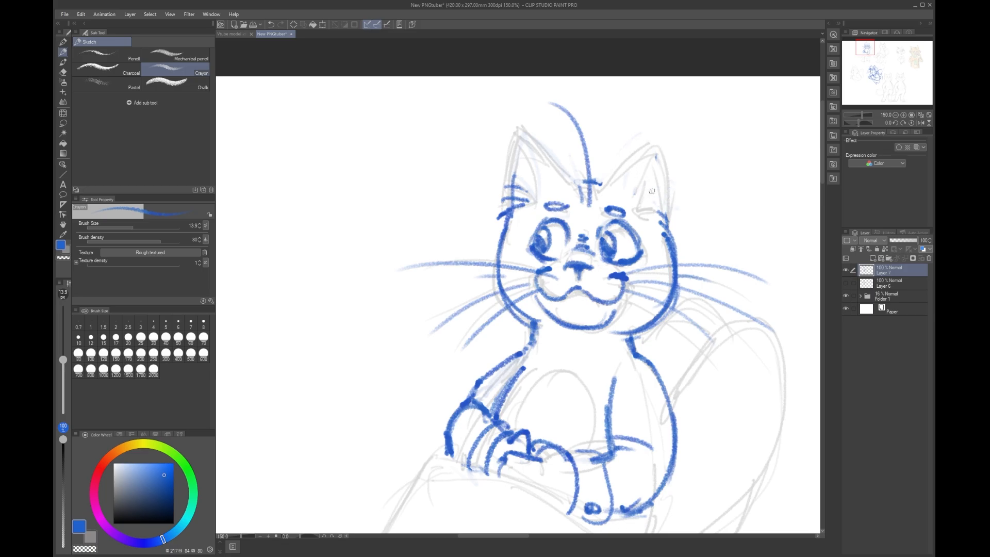
pyautogui.moveTo(549, 169)
pyautogui.mouseDown()
pyautogui.moveTo(538, 195)
pyautogui.moveTo(530, 188)
pyautogui.moveTo(538, 196)
pyautogui.moveTo(583, 132)
pyautogui.moveTo(586, 205)
pyautogui.moveTo(577, 114)
pyautogui.moveTo(593, 150)
pyautogui.mouseUp()
pyautogui.moveTo(531, 195); pyautogui.dragTo(506, 215)
pyautogui.moveTo(587, 177)
pyautogui.mouseDown()
pyautogui.moveTo(584, 153)
pyautogui.moveTo(657, 161)
pyautogui.mouseUp()
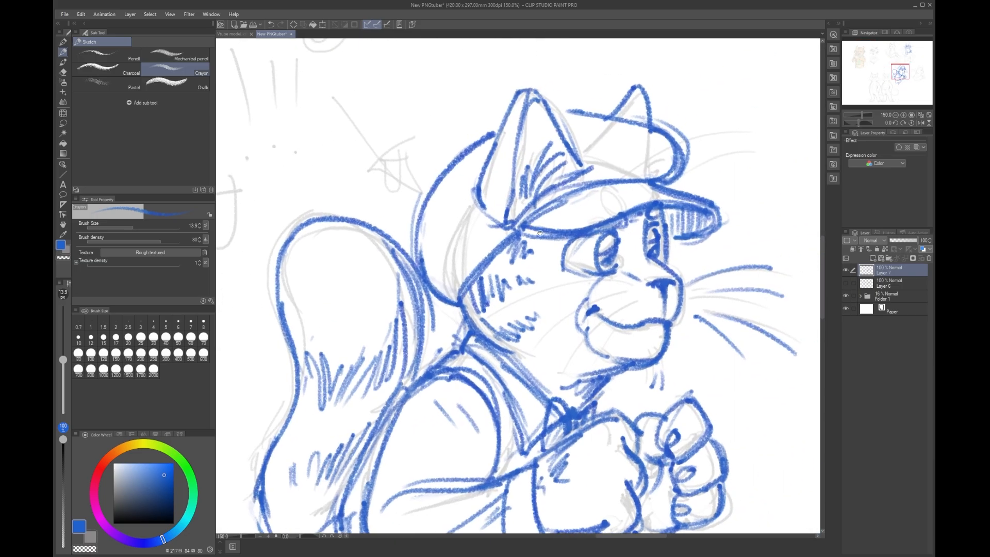
# Step: Redraw both pointed ears on the seated cat in the mirrored view, with a short hair tuft between them
pyautogui.moveTo(540, 233); pyautogui.dragTo(811, 307)
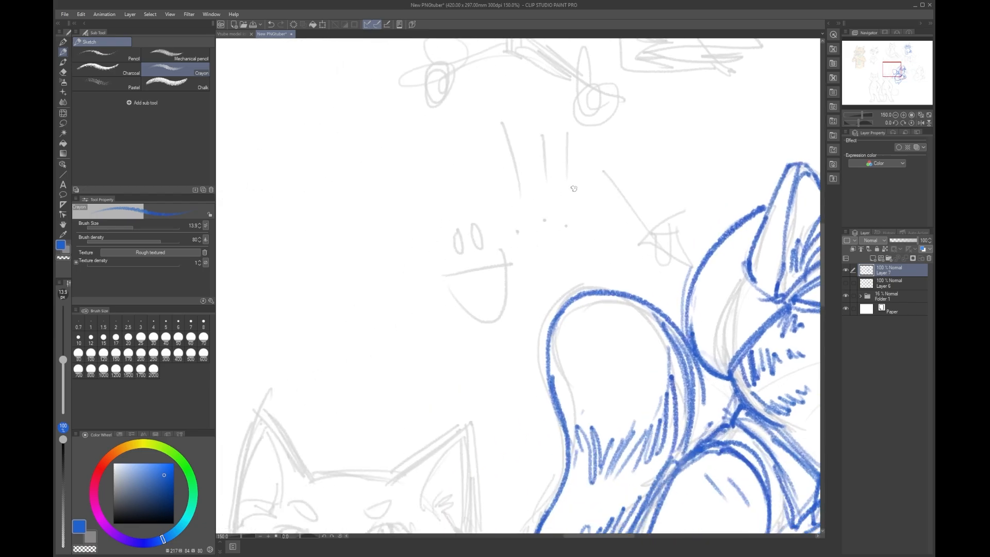
pyautogui.scroll(-3, 574, 189)
pyautogui.moveTo(733, 139); pyautogui.dragTo(538, 319)
pyautogui.scroll(3, 564, 107)
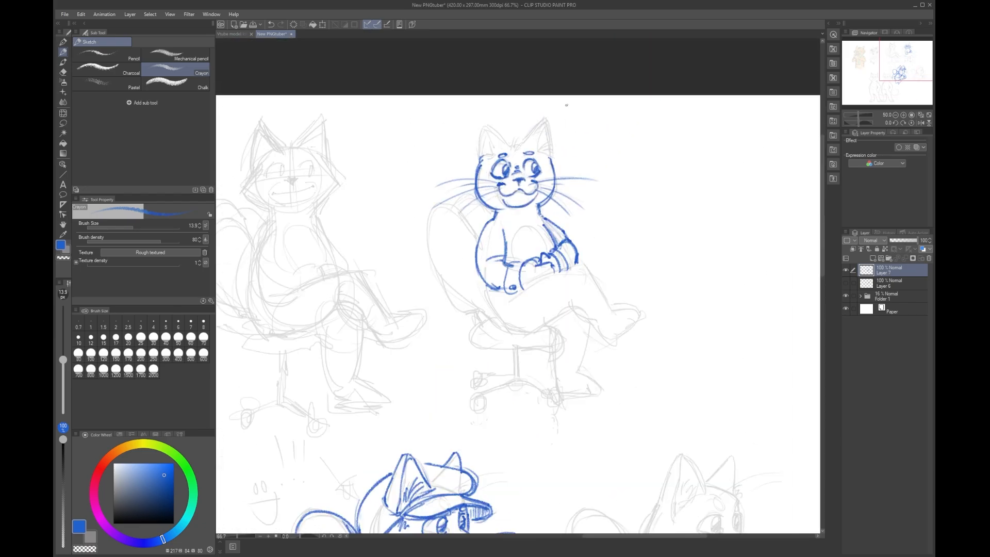
pyautogui.moveTo(396, 158)
pyautogui.mouseDown()
pyautogui.moveTo(492, 136)
pyautogui.moveTo(461, 199)
pyautogui.mouseUp()
pyautogui.moveTo(476, 114); pyautogui.dragTo(464, 209)
pyautogui.moveTo(483, 124); pyautogui.dragTo(499, 186)
pyautogui.moveTo(481, 114)
pyautogui.mouseDown()
pyautogui.moveTo(532, 171)
pyautogui.moveTo(550, 171)
pyautogui.moveTo(601, 114)
pyautogui.mouseUp()
pyautogui.moveTo(557, 159)
pyautogui.mouseDown()
pyautogui.moveTo(630, 100)
pyautogui.moveTo(621, 113)
pyautogui.moveTo(624, 187)
pyautogui.mouseUp()
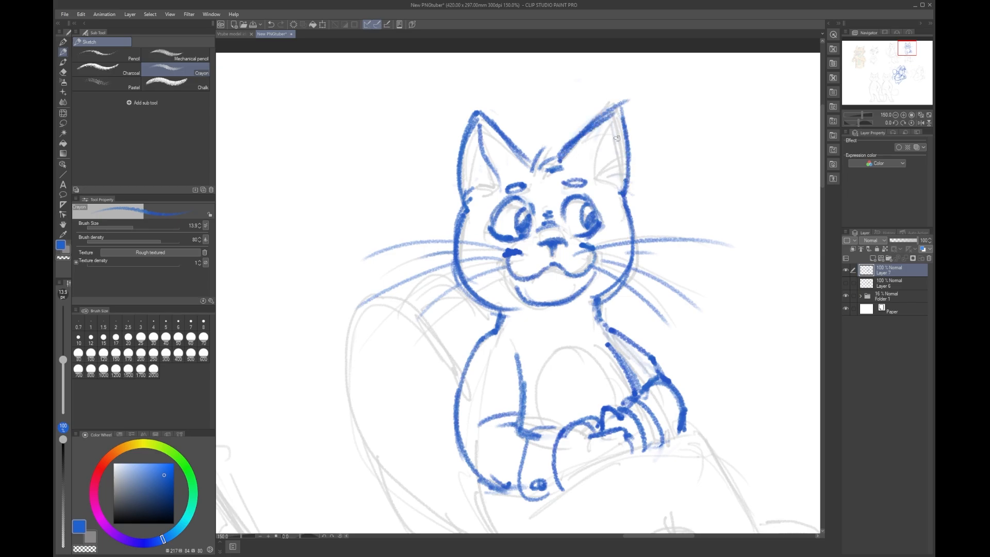
# Step: Undo the far-side ear's last strokes, redraw its outline and add fur strokes at the base of both ears
pyautogui.hotkey('ctrl', 'z')
pyautogui.hotkey('ctrl', 'z')
pyautogui.hotkey('ctrl', 'z')
pyautogui.hotkey('ctrl', 'z')
pyautogui.hotkey('ctrl', 'z')
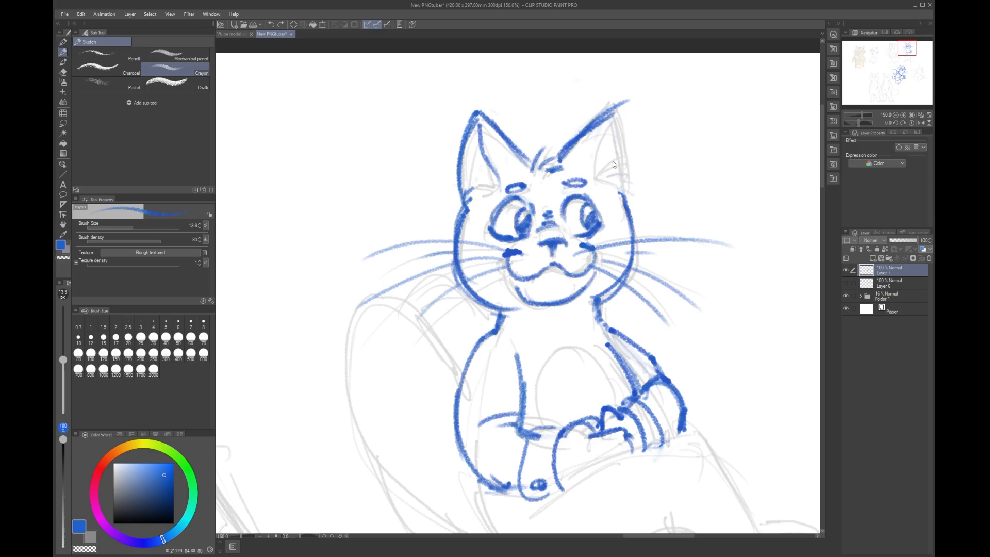
pyautogui.moveTo(561, 164)
pyautogui.mouseDown()
pyautogui.moveTo(612, 104)
pyautogui.moveTo(629, 200)
pyautogui.mouseUp()
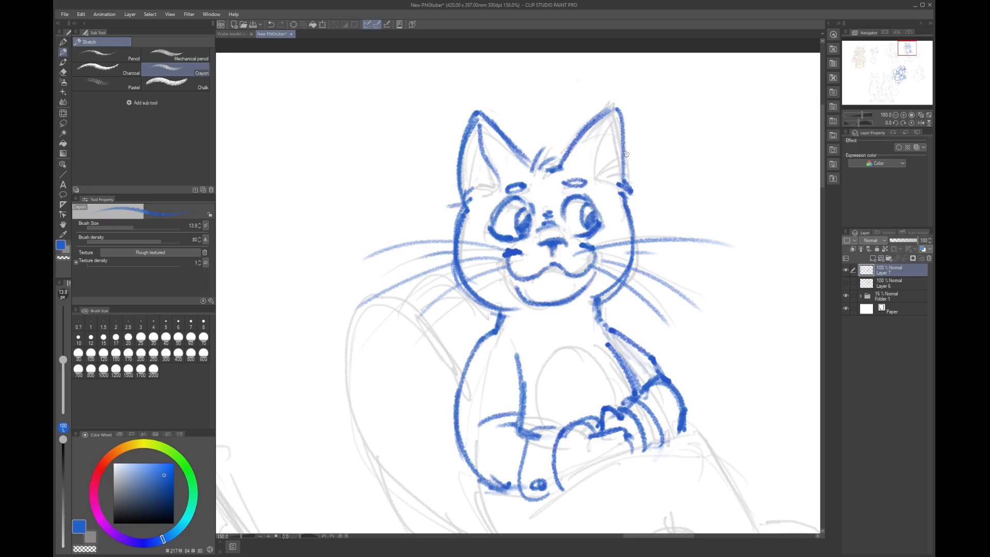
pyautogui.moveTo(619, 110)
pyautogui.mouseDown()
pyautogui.moveTo(596, 164)
pyautogui.moveTo(639, 181)
pyautogui.mouseUp()
pyautogui.moveTo(491, 175); pyautogui.dragTo(453, 196)
pyautogui.moveTo(471, 191); pyautogui.dragTo(451, 204)
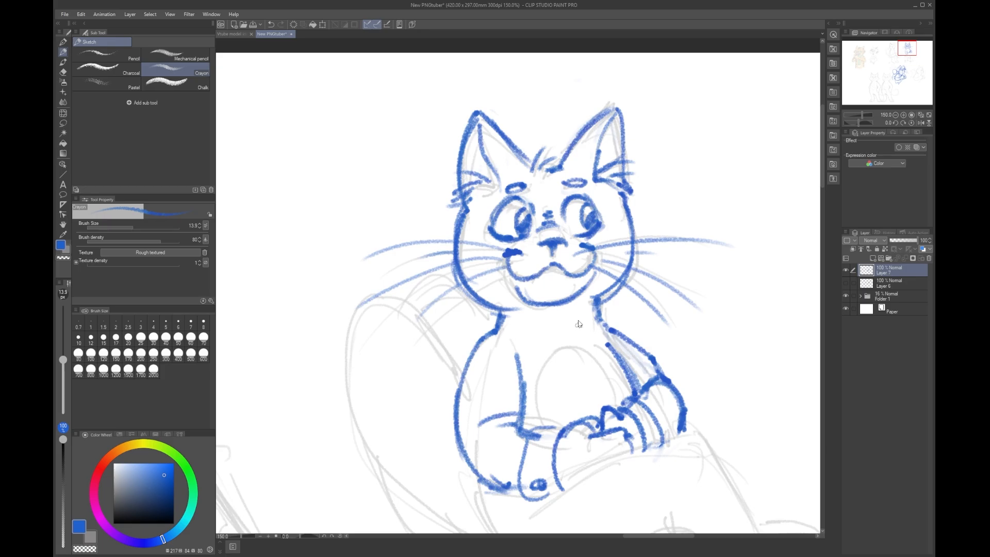
# Step: Flip the canvas view horizontally and reshape the near-side ear and the far cheek's outline
pyautogui.press('h')
pyautogui.moveTo(487, 249); pyautogui.dragTo(807, 257)
pyautogui.moveTo(353, 184); pyautogui.dragTo(793, 245)
pyautogui.moveTo(451, 168); pyautogui.dragTo(763, 309)
pyautogui.scroll(1, 610, 159)
pyautogui.scroll(-4, 607, 162)
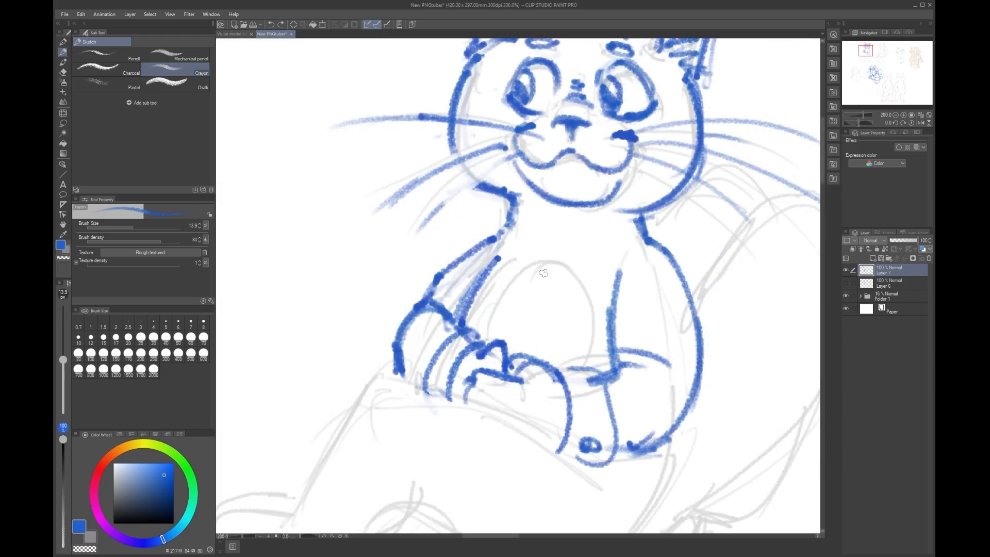
pyautogui.scroll(-2, 542, 288)
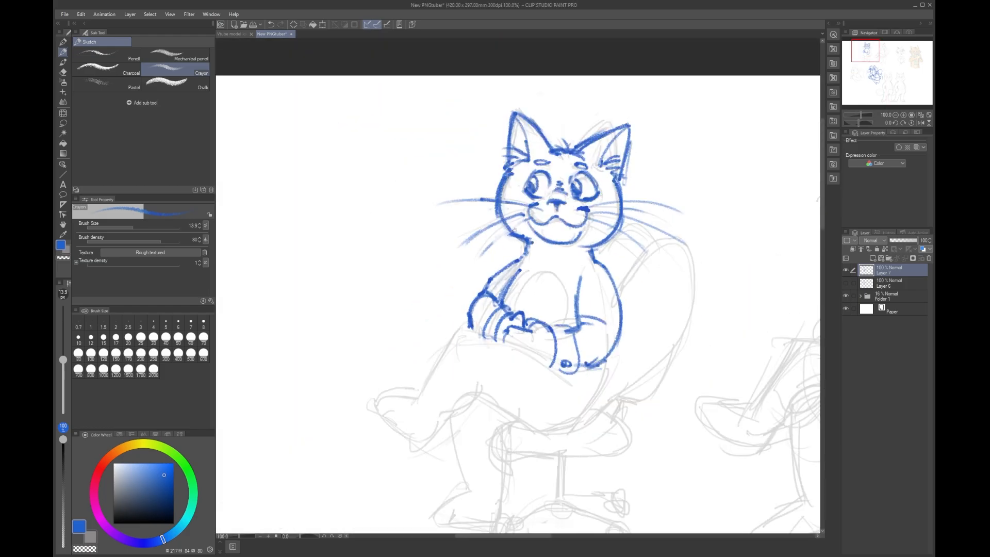
# Step: Draw a pointed shirt collar at the cat's neck with a necktie hanging down the chest
pyautogui.scroll(1, 549, 318)
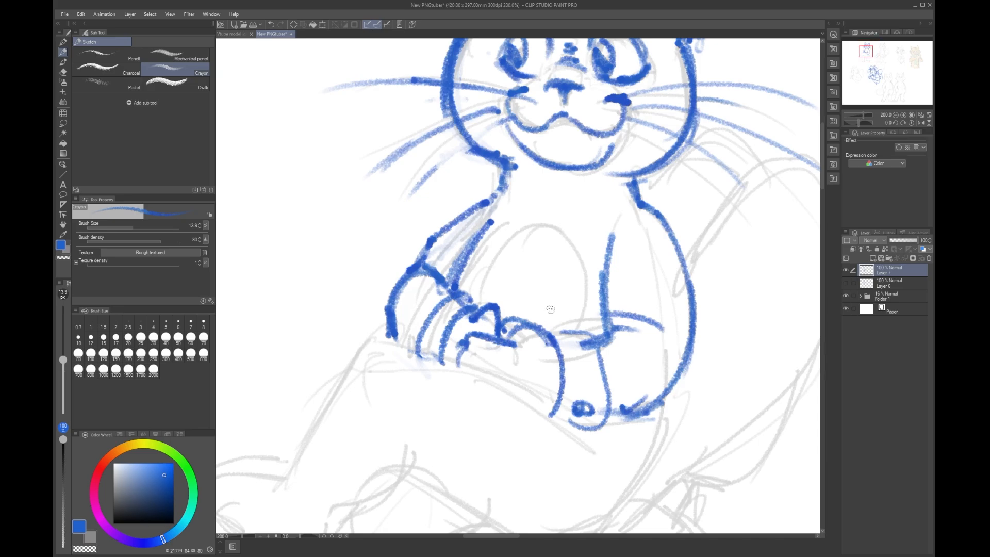
pyautogui.moveTo(556, 202)
pyautogui.mouseDown()
pyautogui.moveTo(505, 228)
pyautogui.moveTo(504, 174)
pyautogui.moveTo(562, 205)
pyautogui.mouseUp()
pyautogui.moveTo(632, 182)
pyautogui.mouseDown()
pyautogui.moveTo(565, 201)
pyautogui.moveTo(591, 240)
pyautogui.moveTo(631, 204)
pyautogui.mouseUp()
pyautogui.moveTo(554, 204)
pyautogui.mouseDown()
pyautogui.moveTo(536, 221)
pyautogui.moveTo(560, 230)
pyautogui.moveTo(516, 304)
pyautogui.mouseUp()
pyautogui.moveTo(559, 227)
pyautogui.mouseDown()
pyautogui.moveTo(542, 312)
pyautogui.moveTo(527, 319)
pyautogui.mouseUp()
pyautogui.moveTo(522, 224); pyautogui.dragTo(513, 332)
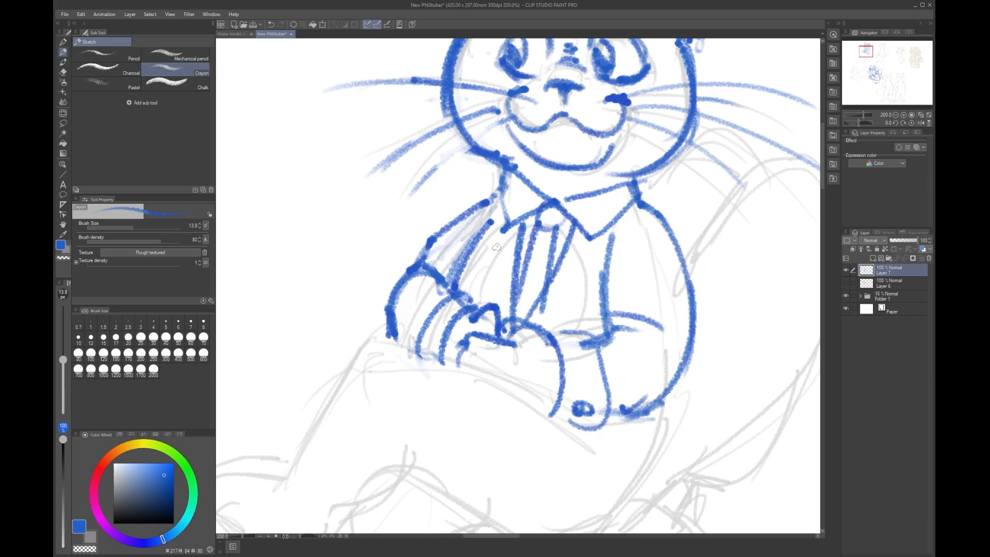
# Step: Draw the vest's armhole edges from both shoulders down along the torso
pyautogui.moveTo(493, 196); pyautogui.dragTo(456, 281)
pyautogui.moveTo(644, 206); pyautogui.dragTo(604, 312)
pyautogui.moveTo(612, 253); pyautogui.dragTo(639, 210)
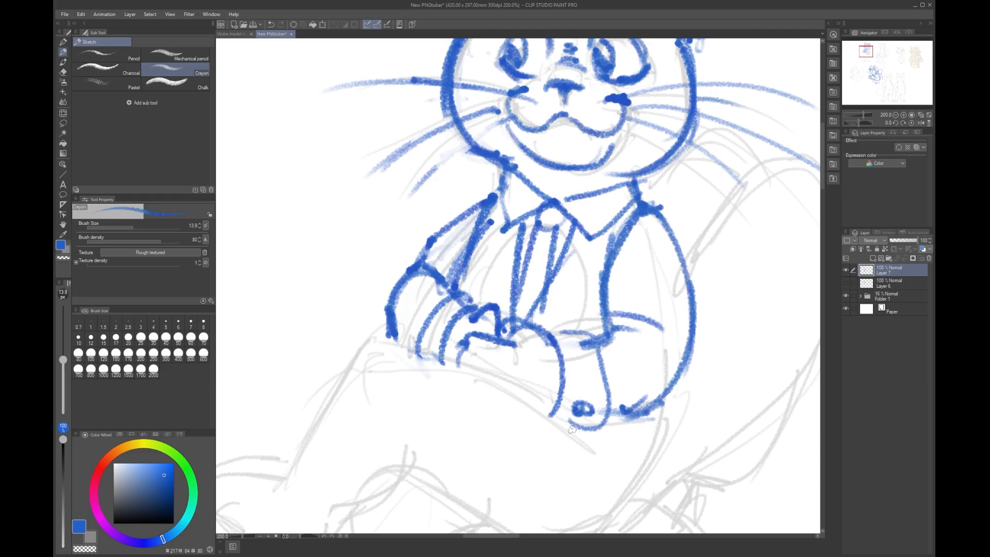
# Step: Draw the vest's pointed lower corner below the near cuff and a small pocket band on the chest
pyautogui.moveTo(568, 428)
pyautogui.mouseDown()
pyautogui.moveTo(615, 472)
pyautogui.moveTo(636, 477)
pyautogui.moveTo(666, 395)
pyautogui.mouseUp()
pyautogui.moveTo(641, 467); pyautogui.dragTo(638, 478)
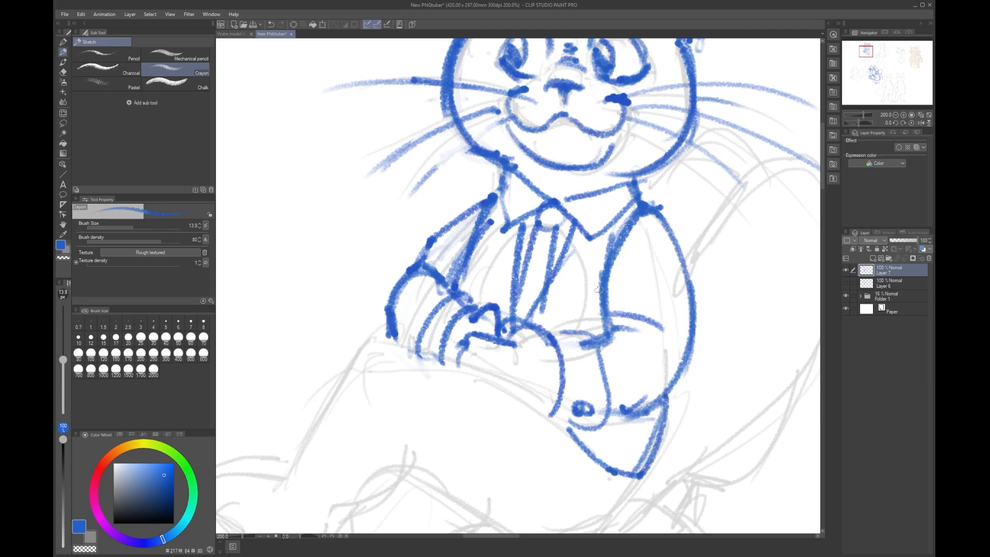
pyautogui.moveTo(468, 254); pyautogui.dragTo(504, 269)
pyautogui.moveTo(467, 266); pyautogui.dragTo(506, 277)
# Step: Outline the underside of the hips and the top edge of the crossed thigh
pyautogui.scroll(-3, 663, 211)
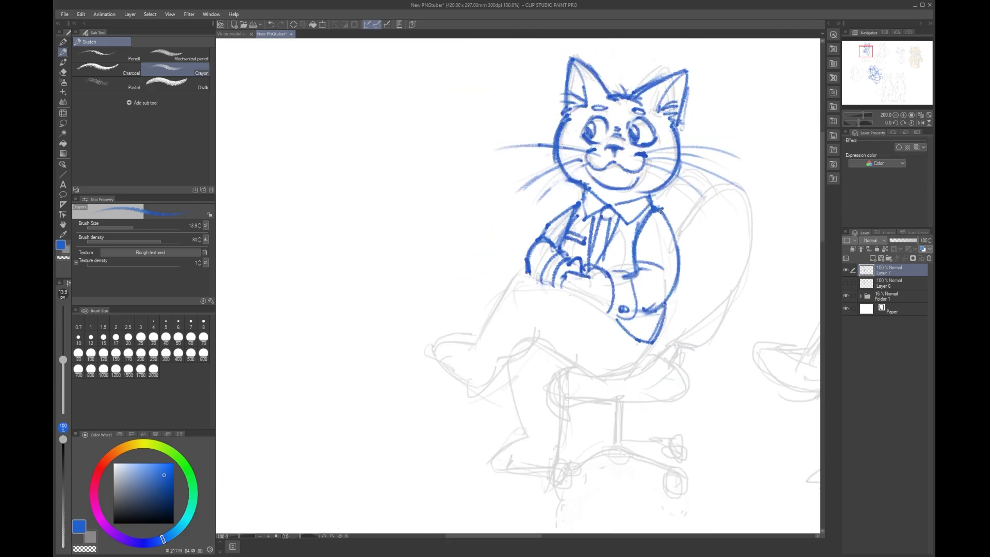
pyautogui.scroll(2, 655, 217)
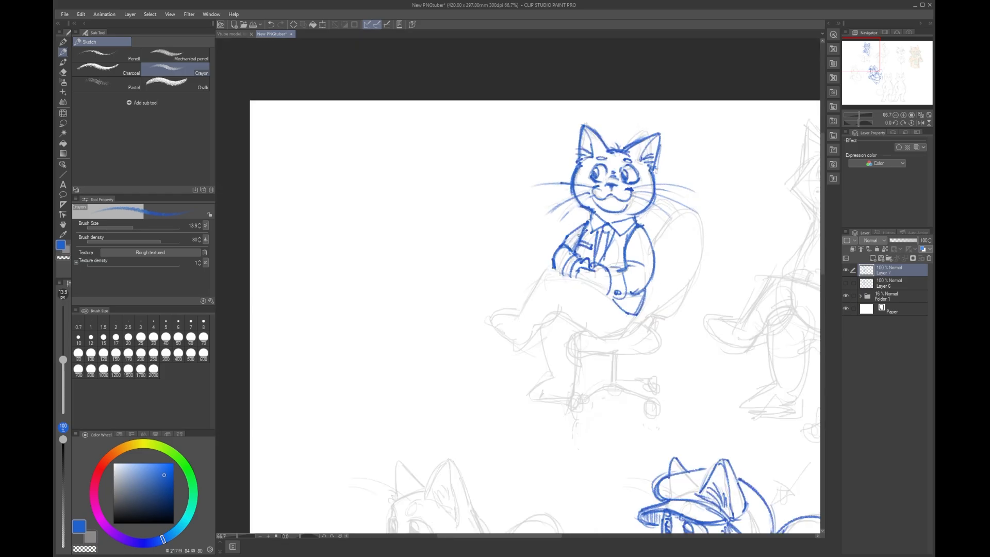
pyautogui.moveTo(590, 216)
pyautogui.mouseDown()
pyautogui.moveTo(545, 254)
pyautogui.moveTo(562, 292)
pyautogui.mouseUp()
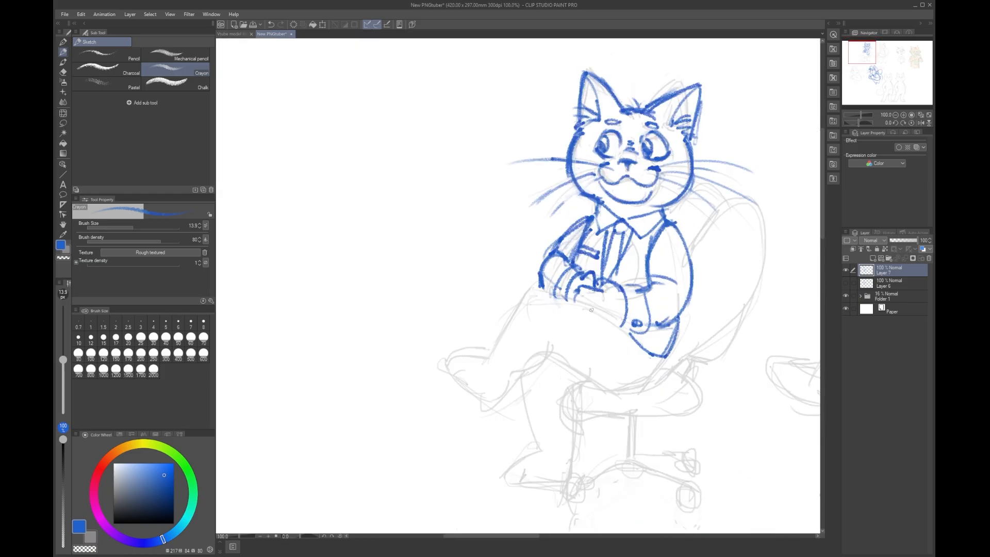
pyautogui.scroll(2, 671, 378)
pyautogui.moveTo(654, 353)
pyautogui.mouseDown()
pyautogui.moveTo(564, 407)
pyautogui.moveTo(593, 404)
pyautogui.moveTo(562, 407)
pyautogui.mouseUp()
pyautogui.moveTo(597, 304); pyautogui.dragTo(498, 266)
pyautogui.moveTo(609, 309)
pyautogui.mouseDown()
pyautogui.moveTo(563, 272)
pyautogui.moveTo(428, 258)
pyautogui.mouseUp()
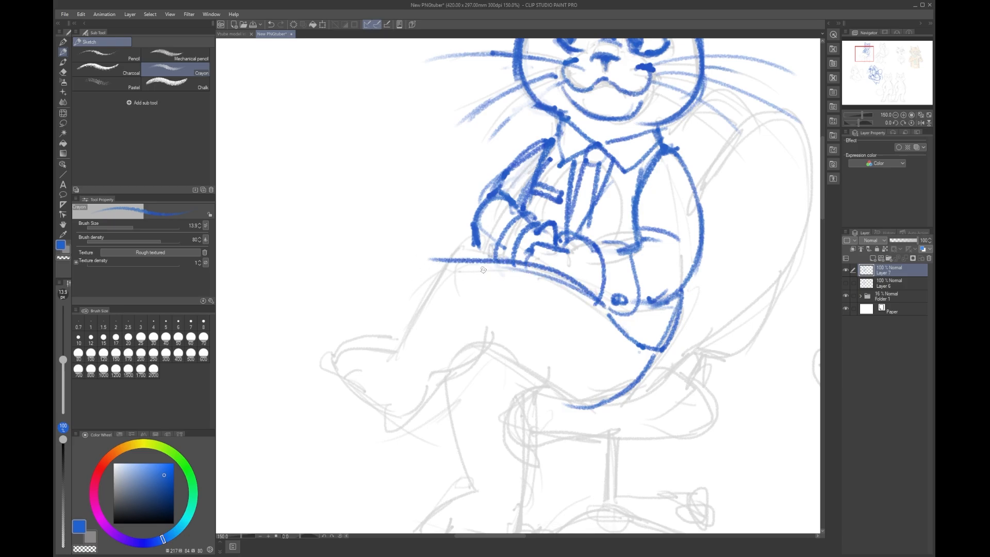
# Step: Redraw the thigh line and complete the crossed trouser leg with a bent knee, wide cuff and knee folds
pyautogui.hotkey('ctrl', 'z')
pyautogui.moveTo(463, 250)
pyautogui.mouseDown()
pyautogui.moveTo(613, 305)
pyautogui.moveTo(522, 264)
pyautogui.moveTo(439, 267)
pyautogui.moveTo(451, 263)
pyautogui.moveTo(408, 349)
pyautogui.mouseUp()
pyautogui.moveTo(437, 291)
pyautogui.mouseDown()
pyautogui.moveTo(395, 351)
pyautogui.moveTo(400, 380)
pyautogui.moveTo(444, 411)
pyautogui.mouseUp()
pyautogui.moveTo(410, 335)
pyautogui.mouseDown()
pyautogui.moveTo(453, 394)
pyautogui.moveTo(445, 410)
pyautogui.moveTo(477, 365)
pyautogui.moveTo(484, 303)
pyautogui.moveTo(492, 361)
pyautogui.mouseUp()
pyautogui.moveTo(505, 302)
pyautogui.mouseDown()
pyautogui.moveTo(498, 355)
pyautogui.moveTo(511, 367)
pyautogui.moveTo(602, 397)
pyautogui.moveTo(509, 370)
pyautogui.mouseUp()
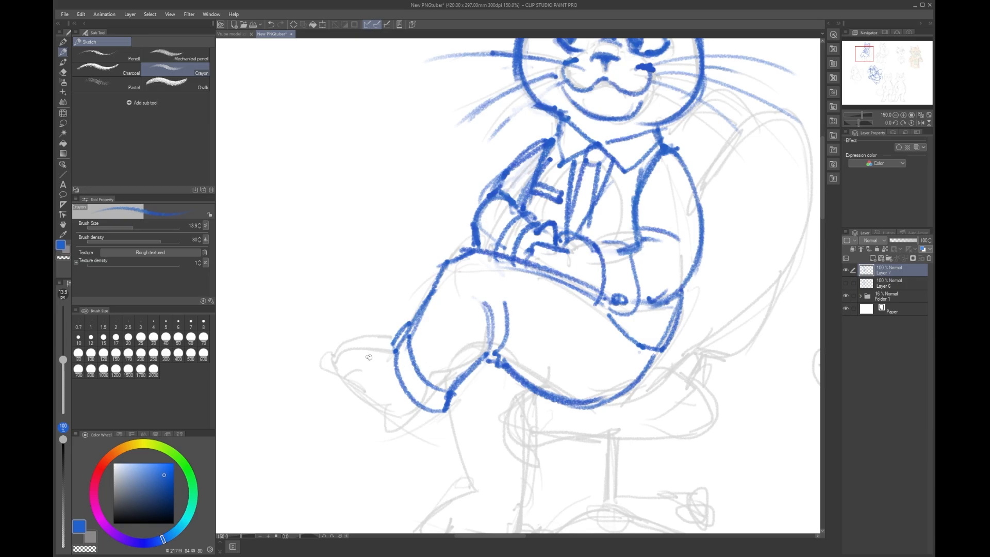
# Step: Outline the raised foot extending from the trouser cuff and undo its last strokes
pyautogui.moveTo(391, 342)
pyautogui.mouseDown()
pyautogui.moveTo(333, 339)
pyautogui.moveTo(330, 369)
pyautogui.moveTo(395, 412)
pyautogui.moveTo(426, 417)
pyautogui.moveTo(386, 428)
pyautogui.moveTo(369, 417)
pyautogui.mouseUp()
pyautogui.hotkey('ctrl', 'z')
pyautogui.hotkey('ctrl', 'z')
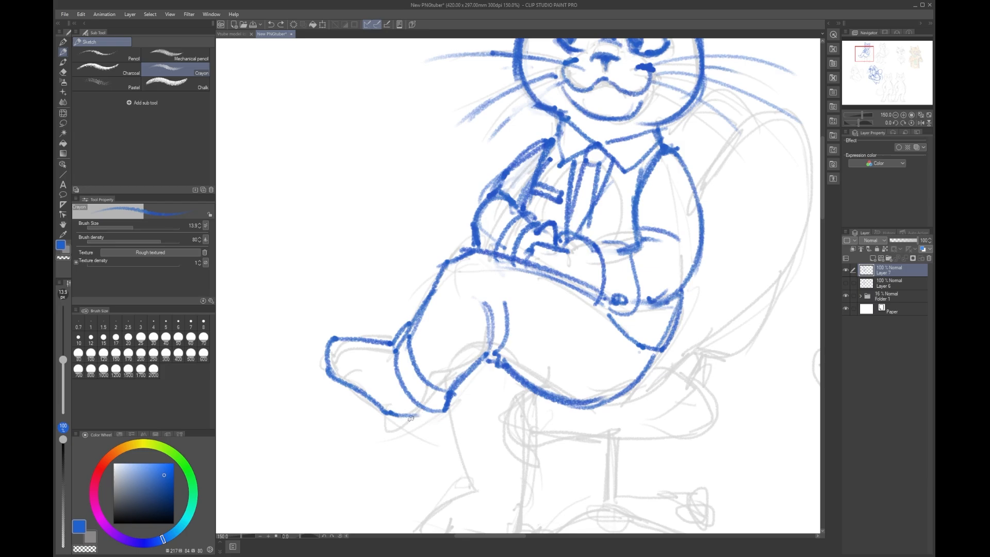
pyautogui.hotkey('ctrl', 'z')
pyautogui.hotkey('ctrl', 'z')
pyautogui.hotkey('ctrl', 'z')
# Step: Draw the raised foot as a shoe with a toe cap, laces, sole and heel
pyautogui.moveTo(336, 340); pyautogui.dragTo(342, 386)
pyautogui.moveTo(337, 339)
pyautogui.mouseDown()
pyautogui.moveTo(332, 360)
pyautogui.moveTo(363, 397)
pyautogui.moveTo(424, 428)
pyautogui.moveTo(438, 412)
pyautogui.moveTo(423, 427)
pyautogui.moveTo(367, 402)
pyautogui.moveTo(392, 422)
pyautogui.moveTo(437, 419)
pyautogui.moveTo(364, 404)
pyautogui.moveTo(320, 362)
pyautogui.mouseUp()
pyautogui.moveTo(368, 397)
pyautogui.mouseDown()
pyautogui.moveTo(359, 376)
pyautogui.moveTo(371, 358)
pyautogui.moveTo(371, 371)
pyautogui.moveTo(356, 354)
pyautogui.moveTo(403, 346)
pyautogui.moveTo(375, 341)
pyautogui.moveTo(401, 360)
pyautogui.moveTo(373, 363)
pyautogui.moveTo(381, 352)
pyautogui.moveTo(384, 370)
pyautogui.moveTo(392, 355)
pyautogui.moveTo(371, 368)
pyautogui.moveTo(356, 356)
pyautogui.moveTo(360, 365)
pyautogui.moveTo(370, 350)
pyautogui.moveTo(362, 391)
pyautogui.mouseUp()
pyautogui.moveTo(416, 418); pyautogui.dragTo(416, 405)
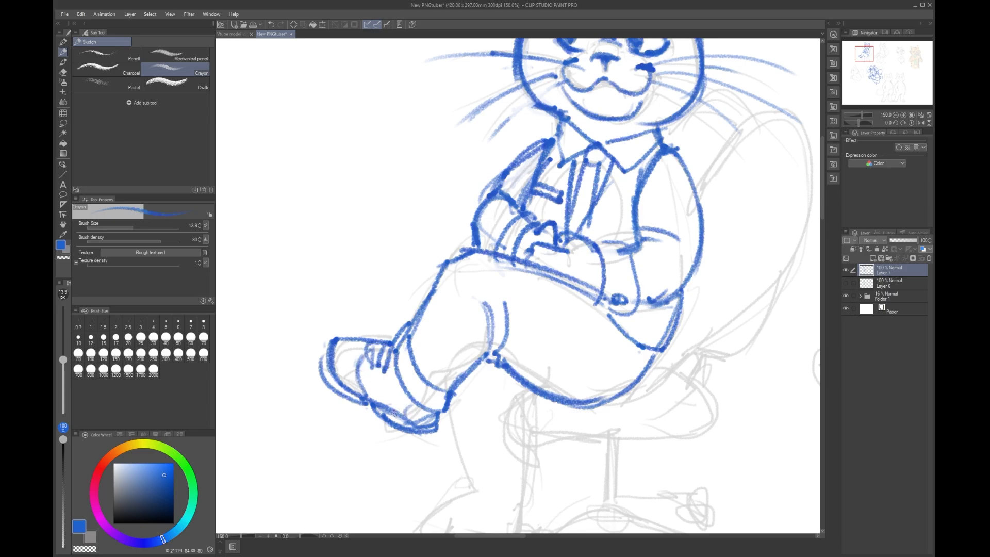
pyautogui.moveTo(334, 340)
pyautogui.mouseDown()
pyautogui.moveTo(365, 345)
pyautogui.moveTo(346, 384)
pyautogui.mouseUp()
# Step: Erase the upper toe outline of the raised shoe and redraw the toe as a rounder, fuller curve
pyautogui.scroll(-2, 419, 250)
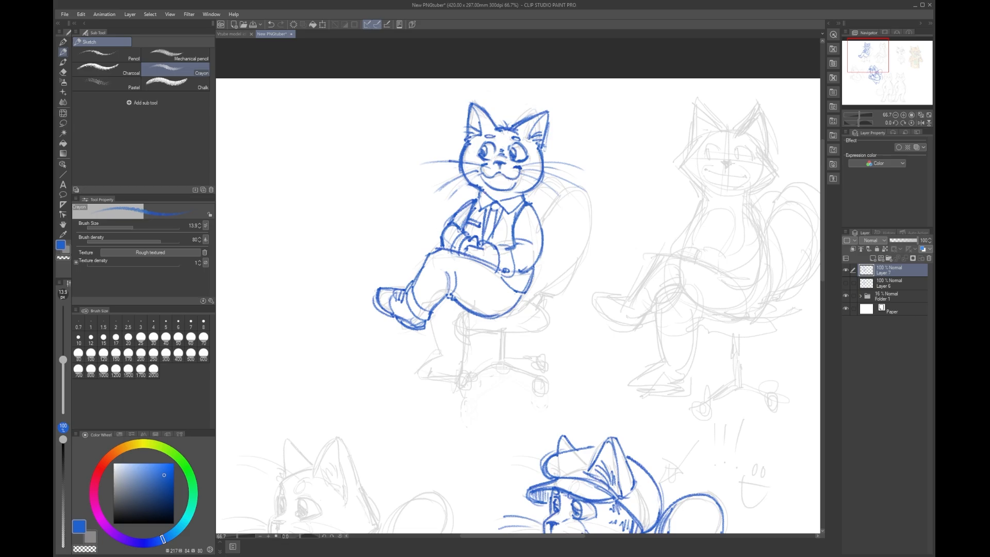
pyautogui.scroll(2, 455, 408)
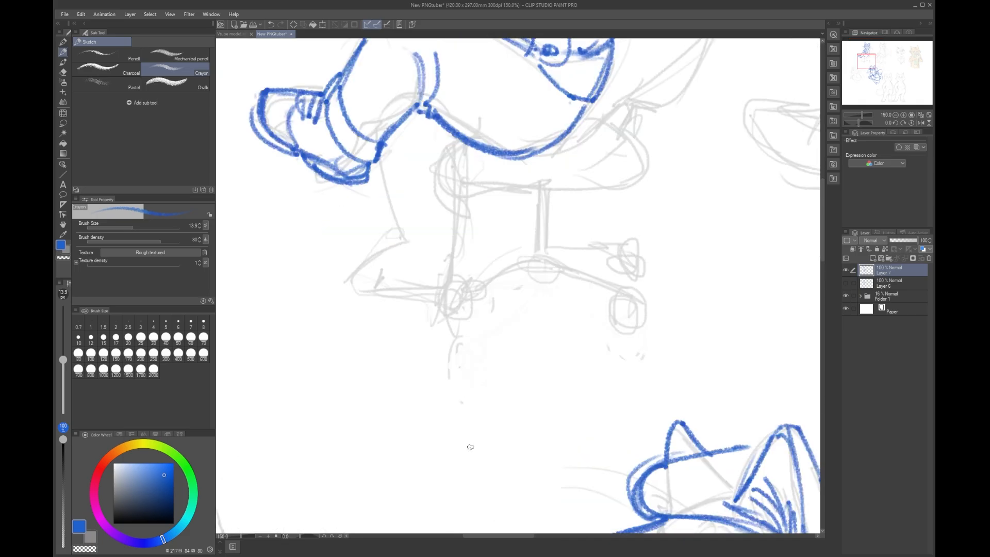
pyautogui.moveTo(445, 154); pyautogui.dragTo(532, 318)
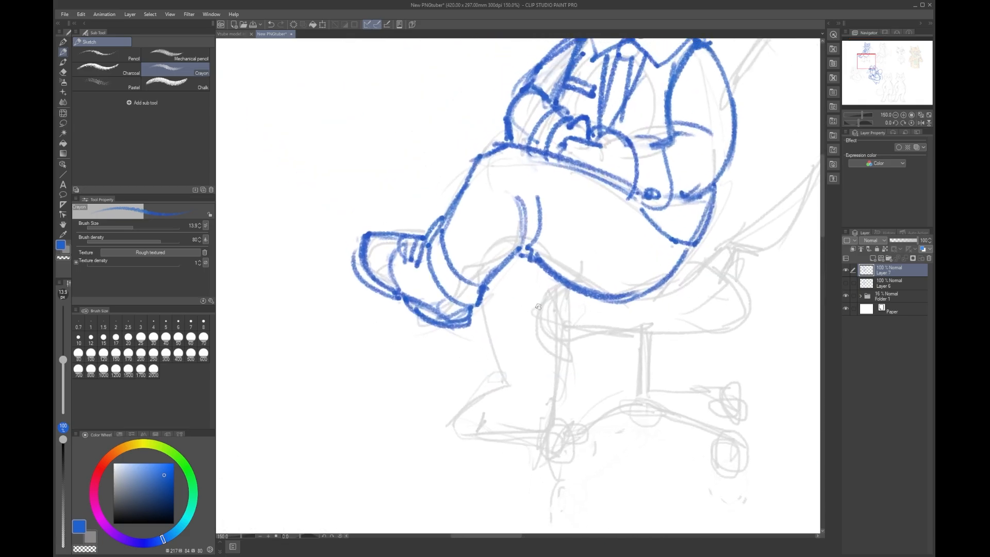
pyautogui.moveTo(378, 232)
pyautogui.mouseDown()
pyautogui.moveTo(361, 240)
pyautogui.moveTo(397, 235)
pyautogui.moveTo(366, 246)
pyautogui.mouseUp()
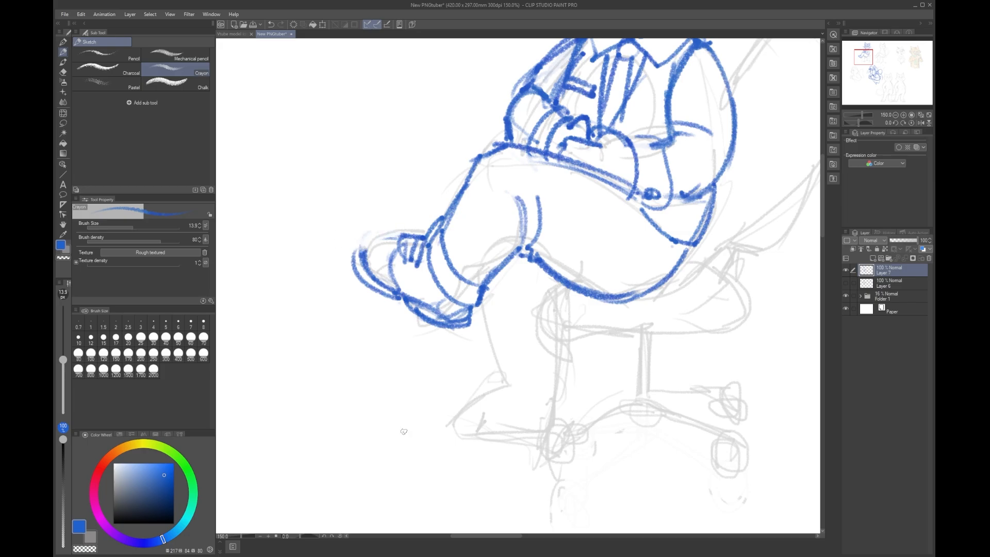
pyautogui.moveTo(398, 241)
pyautogui.mouseDown()
pyautogui.moveTo(361, 258)
pyautogui.moveTo(400, 238)
pyautogui.moveTo(356, 240)
pyautogui.moveTo(359, 263)
pyautogui.mouseUp()
pyautogui.hotkey('ctrl', 'z')
pyautogui.hotkey('ctrl', 'z')
pyautogui.hotkey('ctrl', 'z')
pyautogui.hotkey('ctrl', 'z')
pyautogui.hotkey('ctrl', 'z')
pyautogui.moveTo(400, 236)
pyautogui.mouseDown()
pyautogui.moveTo(351, 267)
pyautogui.moveTo(366, 238)
pyautogui.moveTo(365, 277)
pyautogui.moveTo(473, 325)
pyautogui.moveTo(430, 319)
pyautogui.moveTo(471, 308)
pyautogui.moveTo(440, 323)
pyautogui.moveTo(459, 413)
pyautogui.moveTo(477, 314)
pyautogui.moveTo(466, 337)
pyautogui.moveTo(455, 331)
pyautogui.moveTo(471, 312)
pyautogui.mouseUp()
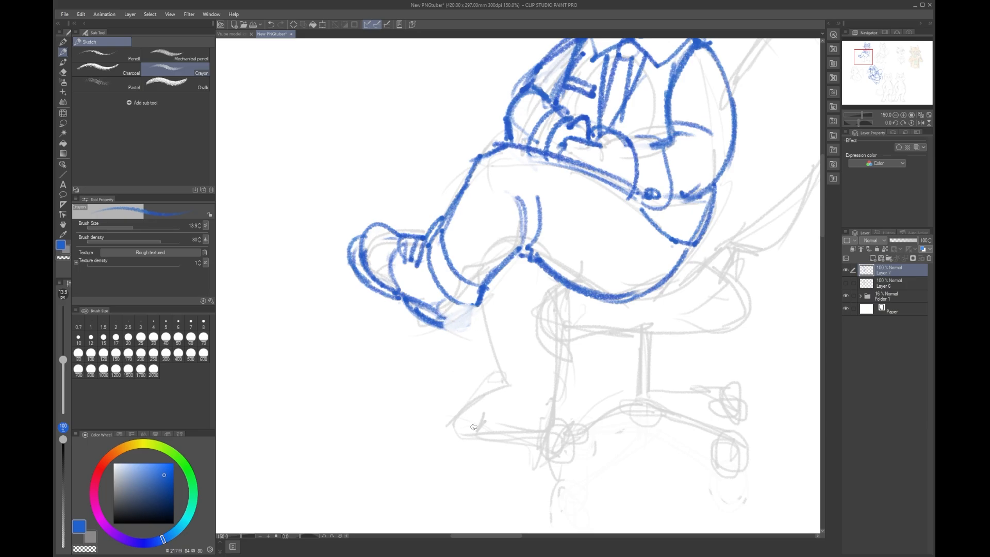
# Step: Erase the raised shoe's rear sole and redraw it as a rounded heel beneath the trouser cuff
pyautogui.moveTo(448, 296)
pyautogui.mouseDown()
pyautogui.moveTo(439, 324)
pyautogui.moveTo(470, 316)
pyautogui.moveTo(442, 325)
pyautogui.moveTo(467, 318)
pyautogui.moveTo(440, 352)
pyautogui.moveTo(455, 351)
pyautogui.moveTo(465, 325)
pyautogui.moveTo(434, 327)
pyautogui.moveTo(464, 321)
pyautogui.mouseUp()
pyautogui.hotkey('ctrl', 'z')
pyautogui.hotkey('ctrl', 'z')
pyautogui.hotkey('ctrl', 'z')
pyautogui.hotkey('ctrl', 'z')
pyautogui.hotkey('ctrl', 'z')
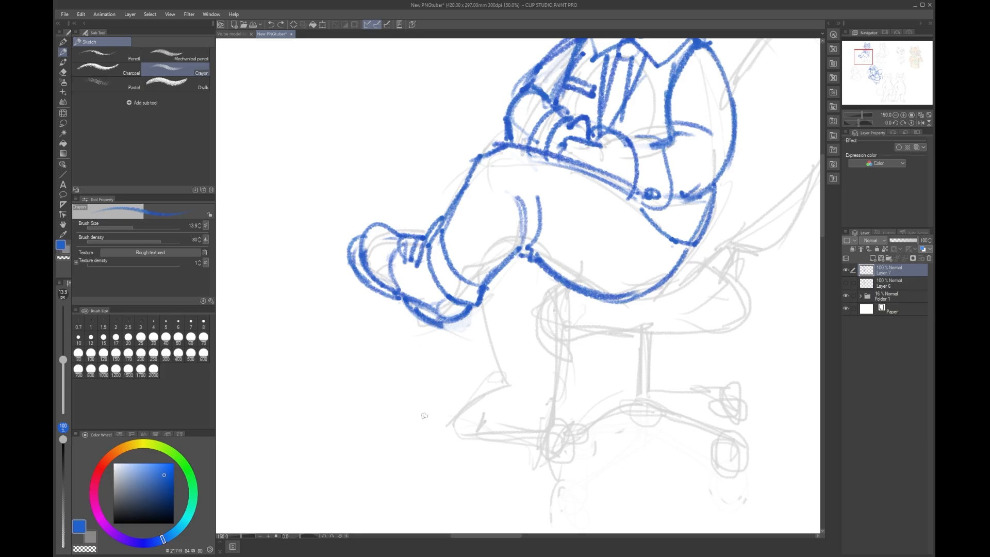
pyautogui.moveTo(410, 305); pyautogui.dragTo(441, 325)
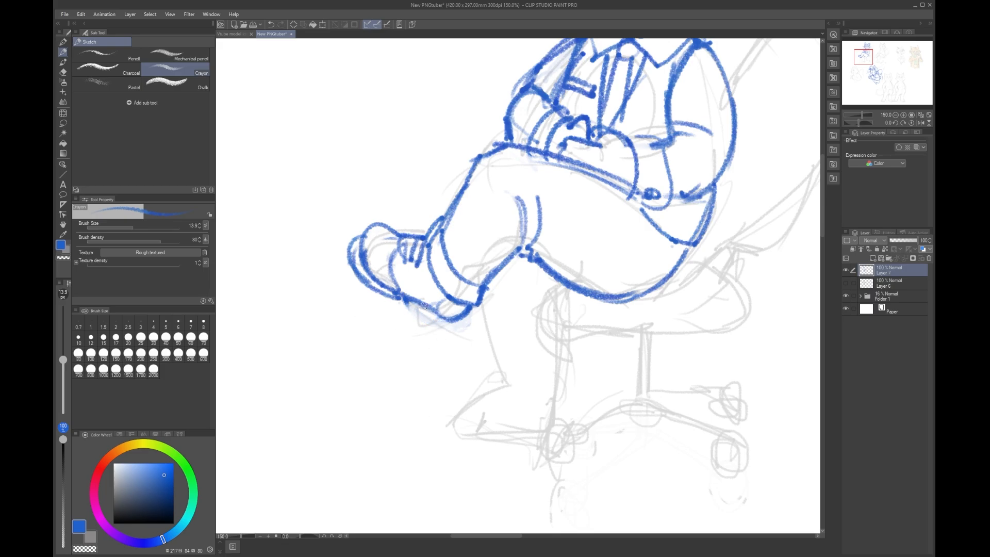
pyautogui.moveTo(415, 302)
pyautogui.mouseDown()
pyautogui.moveTo(453, 331)
pyautogui.moveTo(425, 318)
pyautogui.moveTo(468, 314)
pyautogui.moveTo(441, 331)
pyautogui.mouseUp()
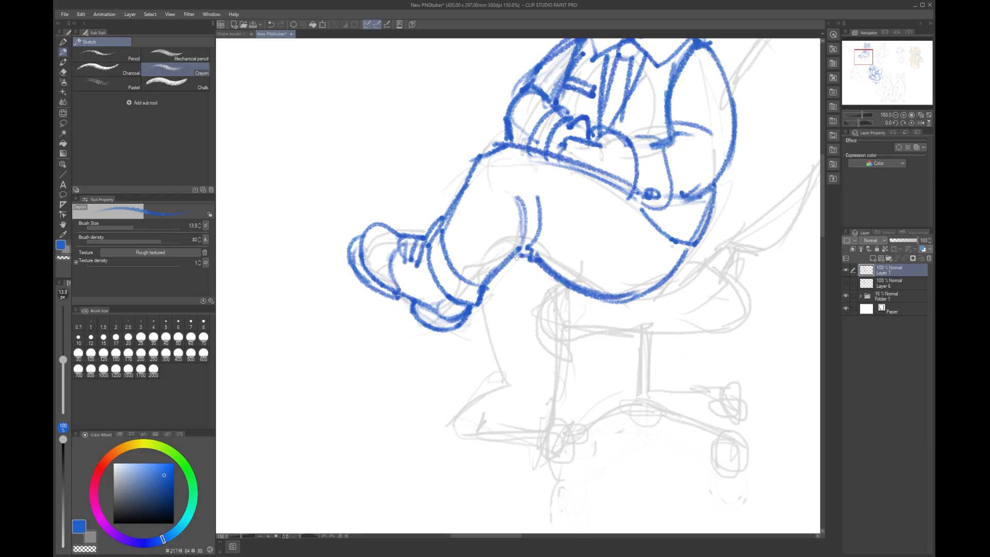
# Step: Draw the supporting lower leg beneath the crossed thigh, with a folded trouser cuff and creases above it
pyautogui.moveTo(516, 259)
pyautogui.mouseDown()
pyautogui.moveTo(485, 309)
pyautogui.moveTo(505, 383)
pyautogui.mouseUp()
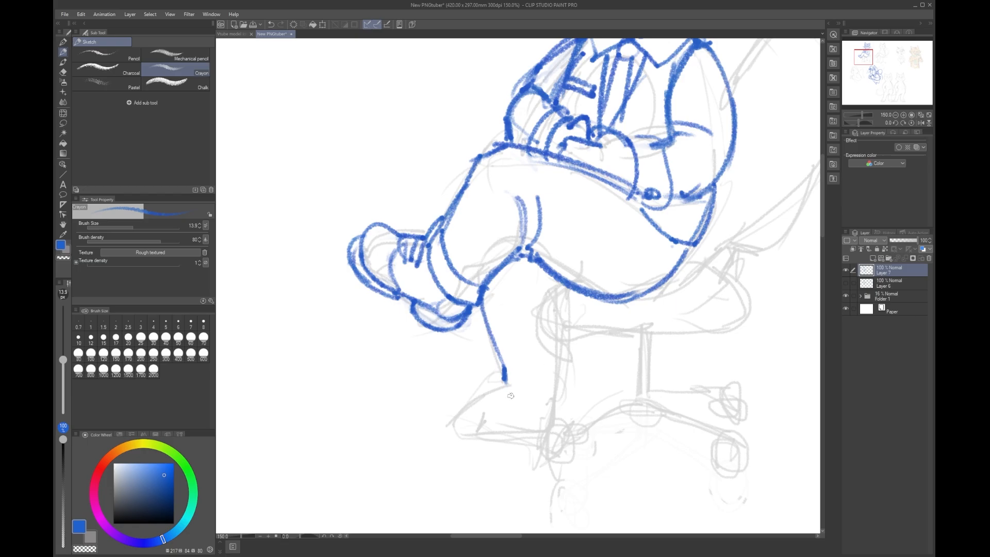
pyautogui.moveTo(498, 366); pyautogui.dragTo(569, 370)
pyautogui.moveTo(505, 384)
pyautogui.mouseDown()
pyautogui.moveTo(582, 382)
pyautogui.moveTo(571, 364)
pyautogui.mouseUp()
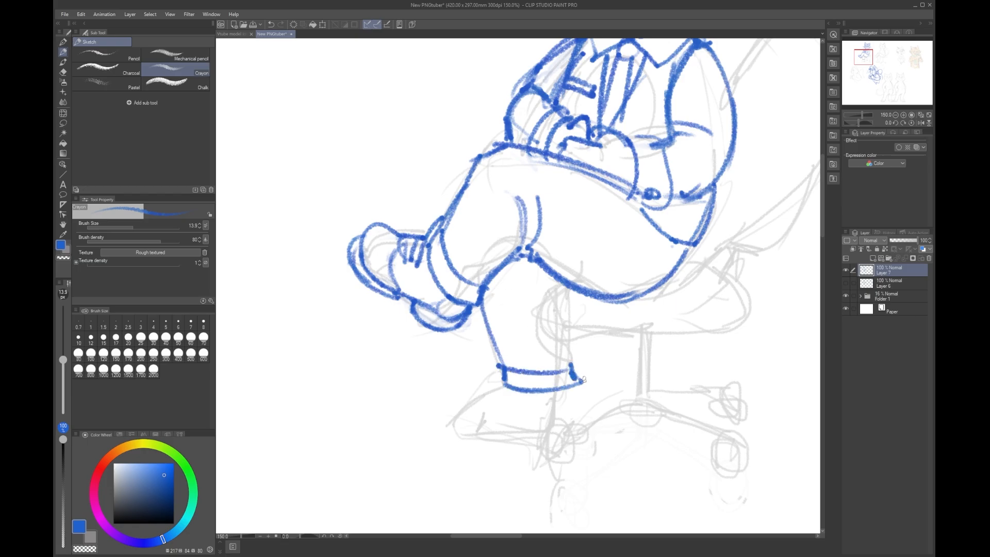
pyautogui.hotkey('ctrl', 'z')
pyautogui.moveTo(575, 367)
pyautogui.mouseDown()
pyautogui.moveTo(575, 384)
pyautogui.moveTo(568, 341)
pyautogui.mouseUp()
pyautogui.moveTo(521, 375)
pyautogui.mouseDown()
pyautogui.moveTo(547, 362)
pyautogui.moveTo(551, 336)
pyautogui.mouseUp()
pyautogui.moveTo(534, 375)
pyautogui.mouseDown()
pyautogui.moveTo(558, 341)
pyautogui.moveTo(569, 340)
pyautogui.mouseUp()
pyautogui.moveTo(562, 285); pyautogui.dragTo(568, 352)
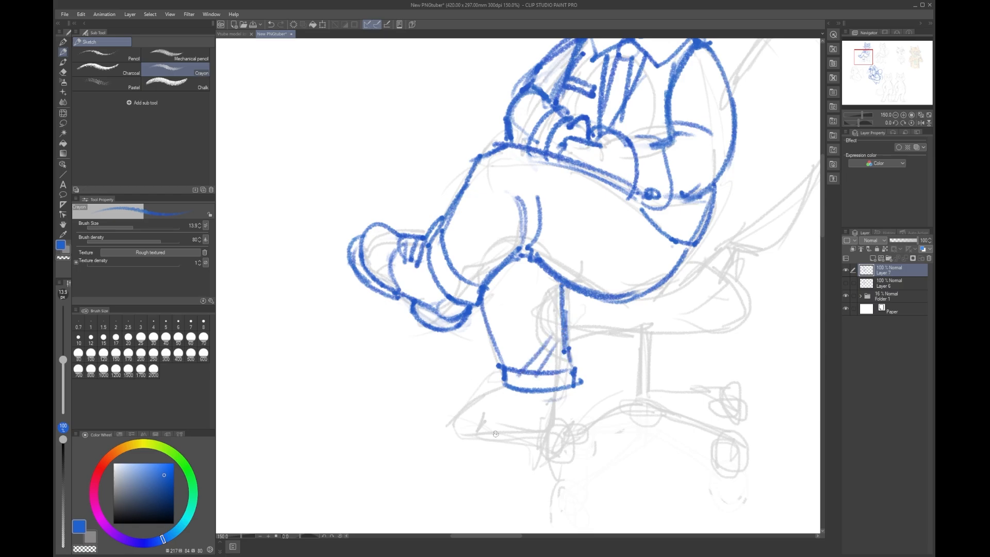
pyautogui.moveTo(455, 412); pyautogui.dragTo(504, 384)
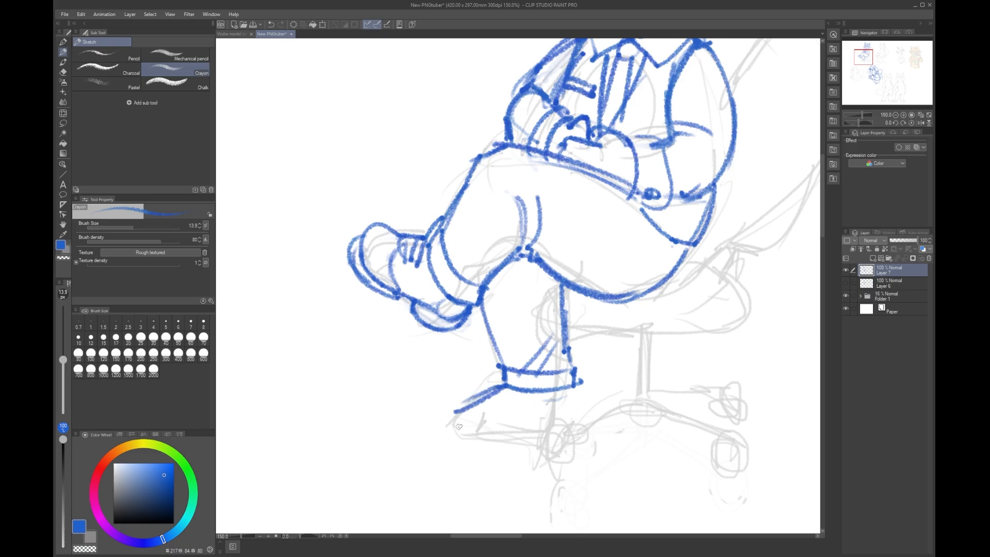
pyautogui.hotkey('ctrl', 'z')
pyautogui.moveTo(506, 383); pyautogui.dragTo(450, 417)
pyautogui.hotkey('ctrl', 'z')
pyautogui.moveTo(502, 385)
pyautogui.mouseDown()
pyautogui.moveTo(444, 410)
pyautogui.moveTo(453, 429)
pyautogui.mouseUp()
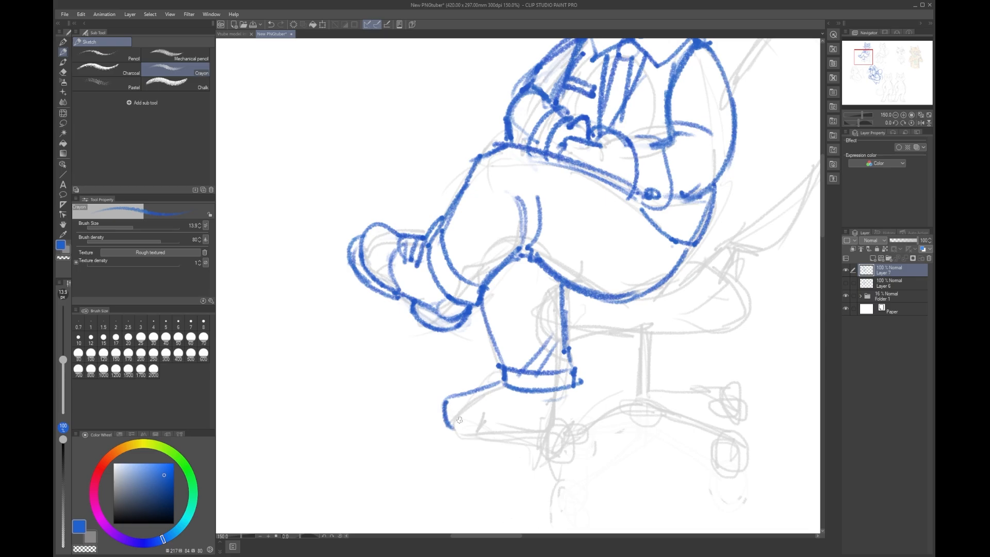
pyautogui.hotkey('ctrl', 'z')
pyautogui.hotkey('ctrl', 'z')
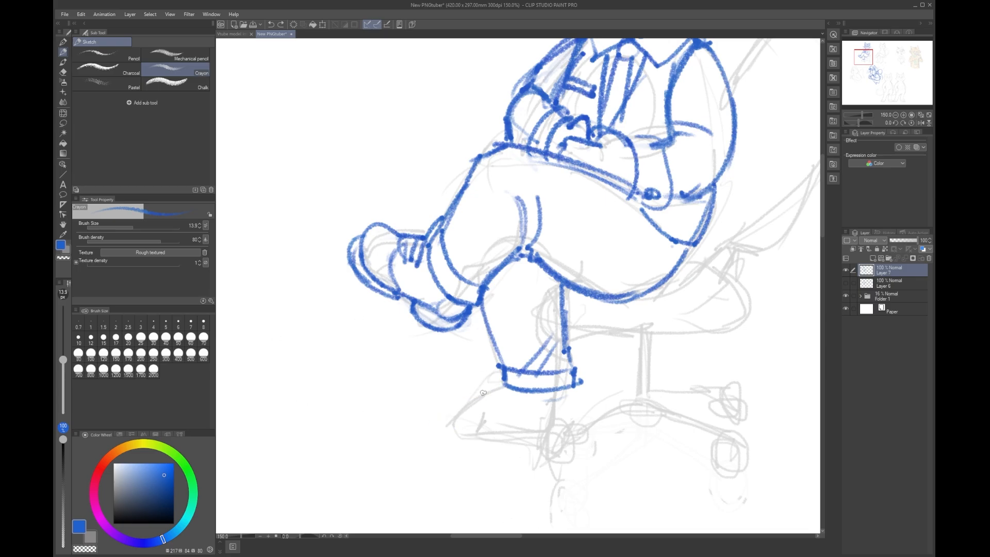
# Step: Draw the supporting foot as a shoe with a sole, heel, tongue and side seams below the cuff
pyautogui.moveTo(503, 386)
pyautogui.mouseDown()
pyautogui.moveTo(448, 423)
pyautogui.moveTo(495, 436)
pyautogui.moveTo(541, 429)
pyautogui.mouseUp()
pyautogui.moveTo(575, 391)
pyautogui.mouseDown()
pyautogui.moveTo(560, 435)
pyautogui.moveTo(517, 437)
pyautogui.moveTo(565, 439)
pyautogui.moveTo(446, 428)
pyautogui.mouseUp()
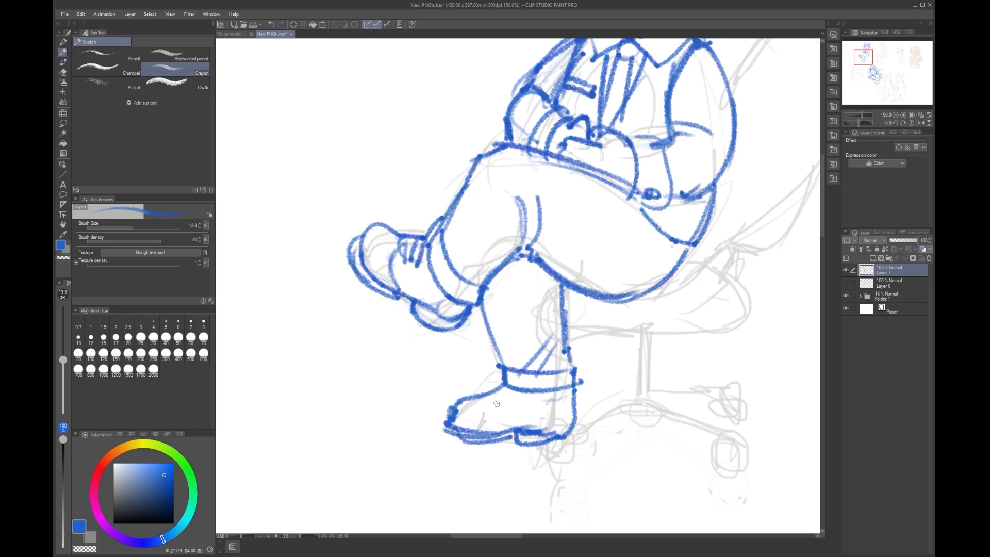
pyautogui.moveTo(487, 396)
pyautogui.mouseDown()
pyautogui.moveTo(511, 423)
pyautogui.moveTo(520, 422)
pyautogui.moveTo(519, 394)
pyautogui.moveTo(507, 388)
pyautogui.moveTo(536, 428)
pyautogui.moveTo(526, 427)
pyautogui.mouseUp()
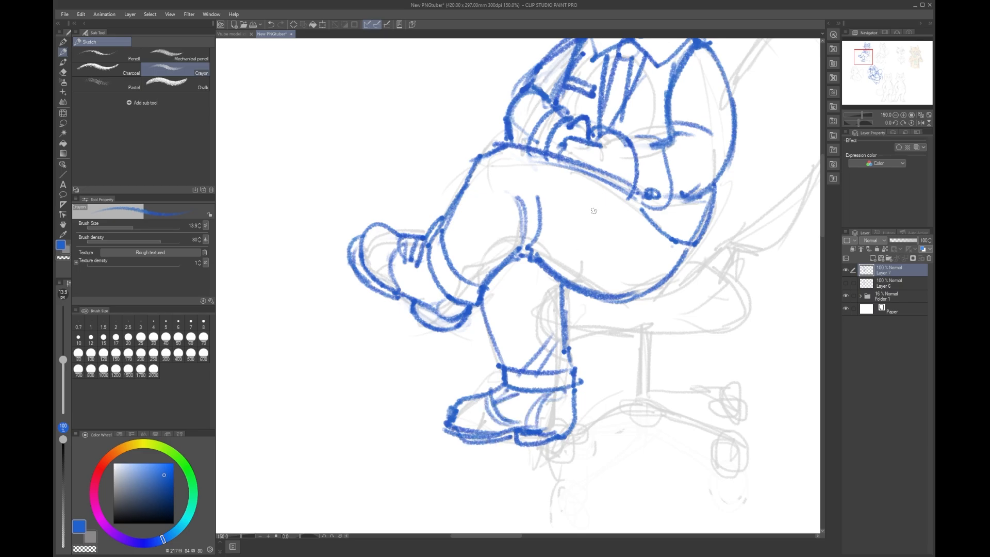
# Step: Erase the seated cat's necktie and draw vest lapels and a bow tie with a round knot at the collar
pyautogui.scroll(-2, 594, 211)
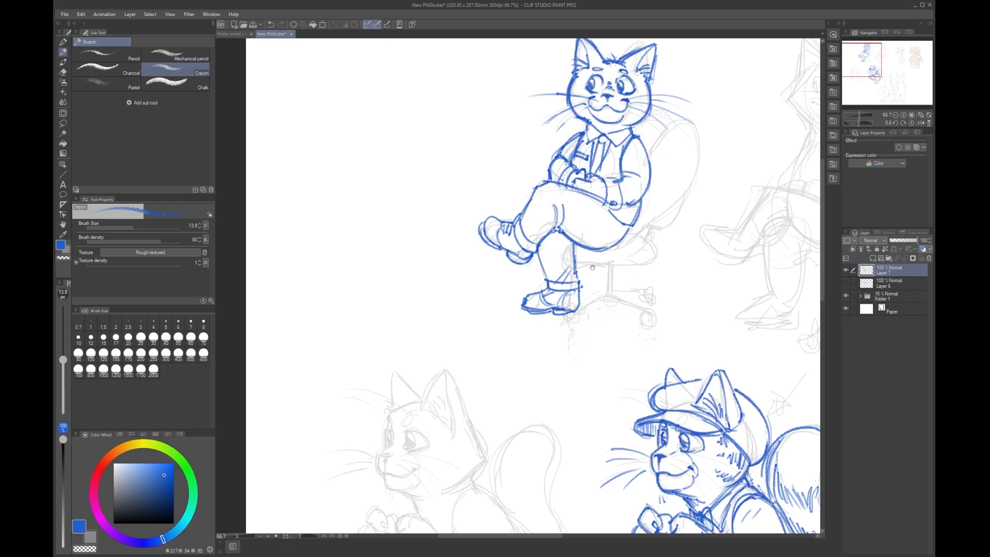
pyautogui.moveTo(592, 267); pyautogui.dragTo(525, 366)
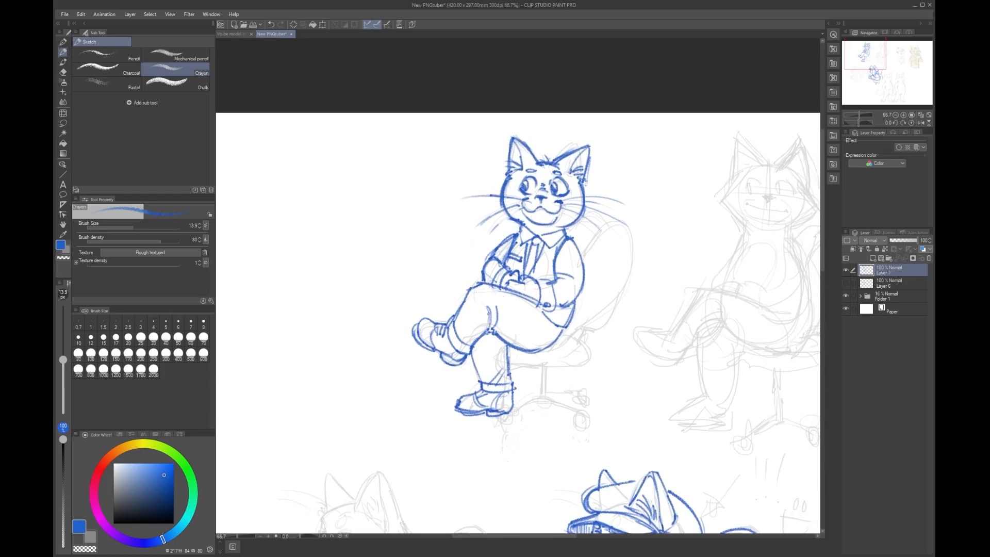
pyautogui.scroll(3, 488, 312)
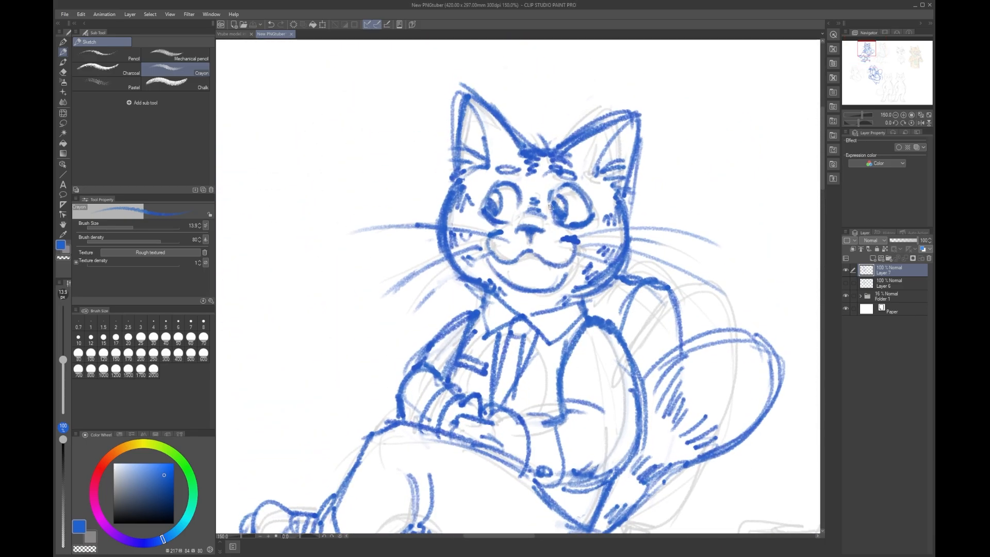
pyautogui.moveTo(513, 339)
pyautogui.mouseDown()
pyautogui.moveTo(510, 331)
pyautogui.moveTo(518, 340)
pyautogui.moveTo(498, 380)
pyautogui.moveTo(512, 439)
pyautogui.mouseUp()
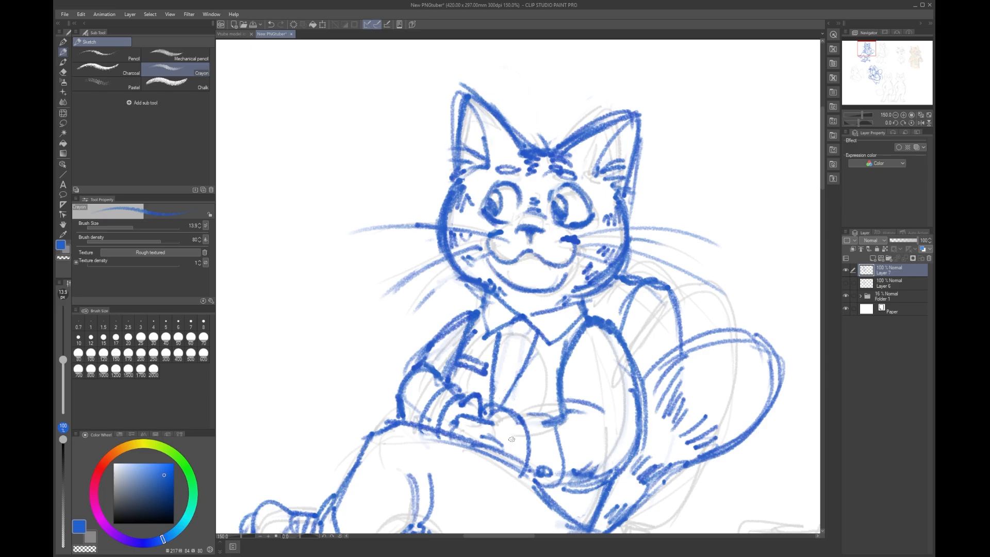
pyautogui.moveTo(512, 405); pyautogui.dragTo(550, 343)
pyautogui.moveTo(484, 328)
pyautogui.mouseDown()
pyautogui.moveTo(482, 360)
pyautogui.moveTo(497, 355)
pyautogui.moveTo(478, 377)
pyautogui.moveTo(484, 399)
pyautogui.mouseUp()
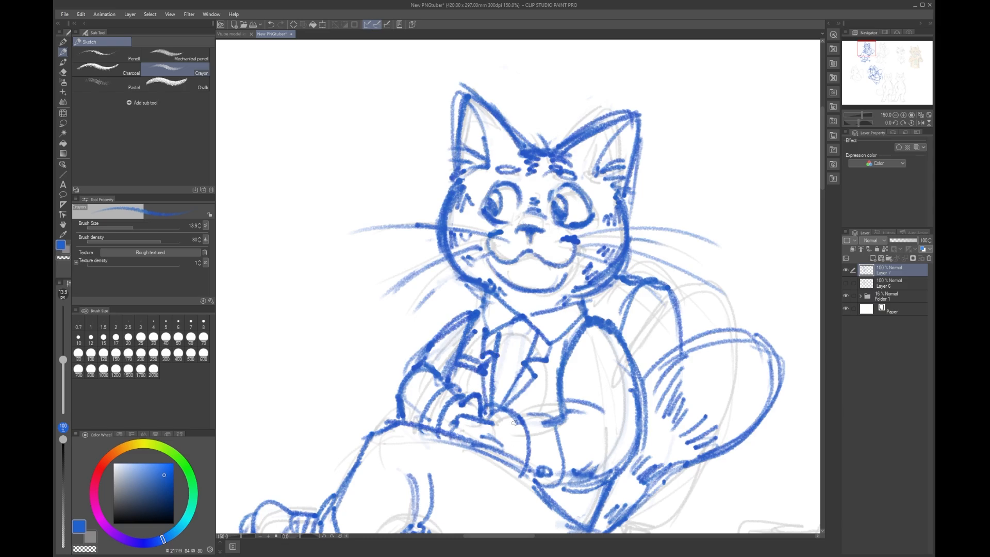
pyautogui.moveTo(522, 326)
pyautogui.mouseDown()
pyautogui.moveTo(507, 341)
pyautogui.moveTo(527, 322)
pyautogui.moveTo(526, 357)
pyautogui.mouseUp()
pyautogui.moveTo(507, 330)
pyautogui.mouseDown()
pyautogui.moveTo(515, 339)
pyautogui.moveTo(527, 319)
pyautogui.moveTo(549, 335)
pyautogui.moveTo(525, 356)
pyautogui.moveTo(485, 318)
pyautogui.moveTo(507, 340)
pyautogui.moveTo(520, 326)
pyautogui.mouseUp()
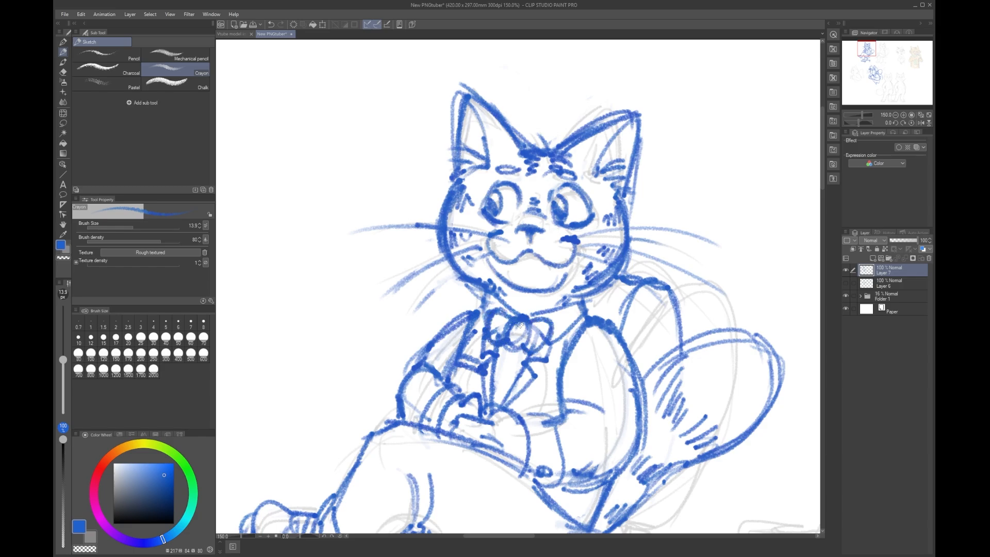
# Step: Add a small shirt button below the seated cat's bow tie
pyautogui.scroll(-4, 629, 401)
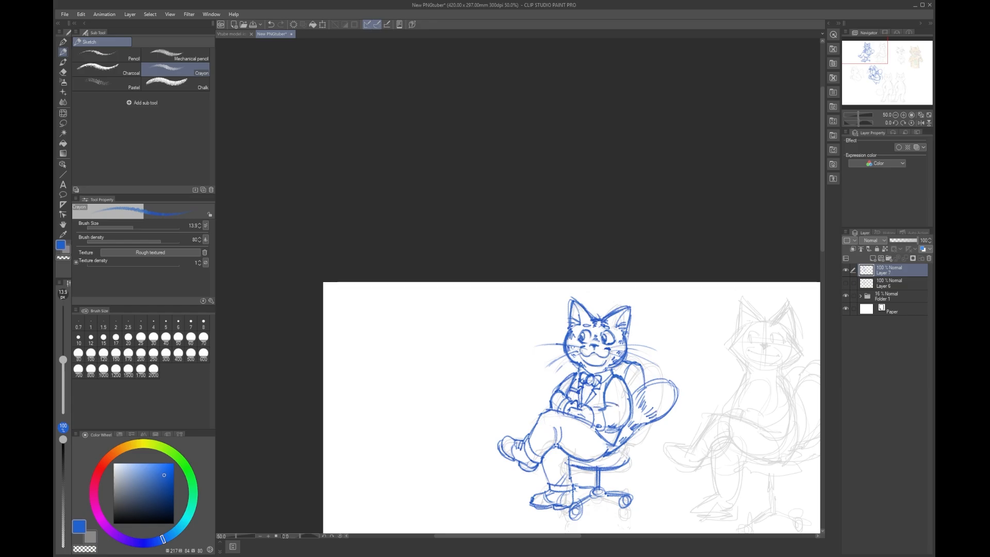
pyautogui.scroll(-1, 616, 404)
pyautogui.scroll(3, 604, 406)
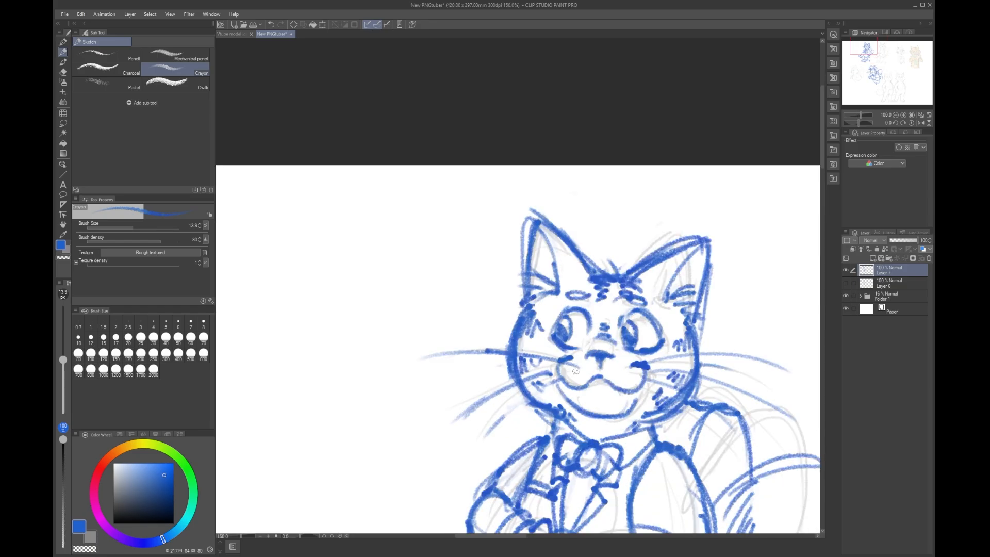
pyautogui.moveTo(561, 387); pyautogui.dragTo(545, 225)
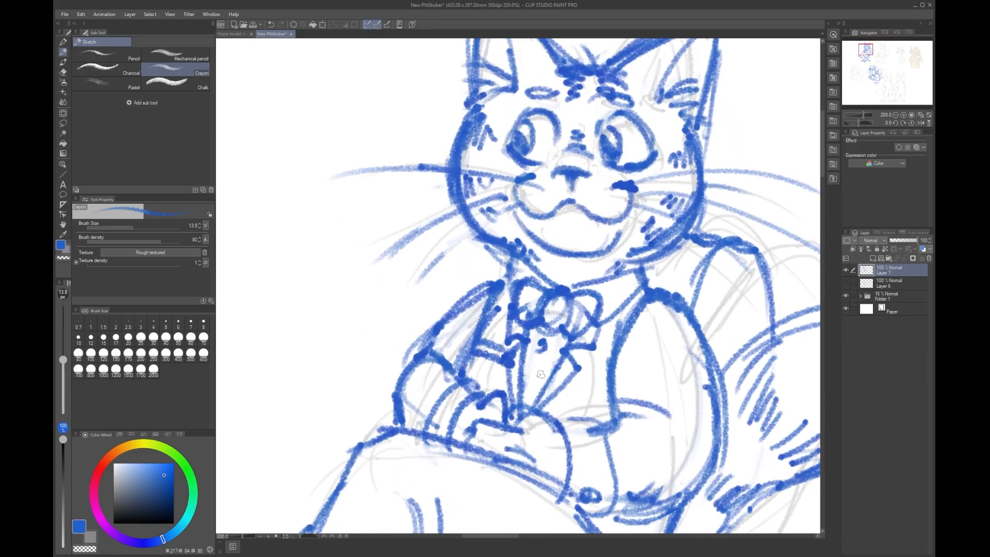
pyautogui.scroll(-3, 621, 387)
pyautogui.moveTo(674, 400); pyautogui.dragTo(623, 220)
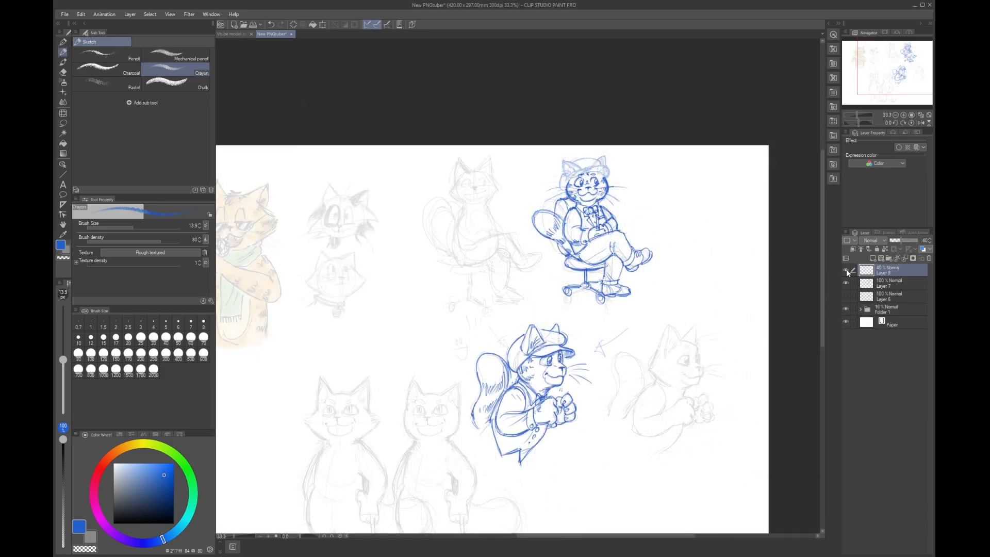
# Step: Raise the opacity of Layer 8, holding the seated cat's cap, to 100% and save the drawing
pyautogui.click(846, 271)
pyautogui.click(846, 270)
pyautogui.moveTo(903, 242); pyautogui.dragTo(919, 240)
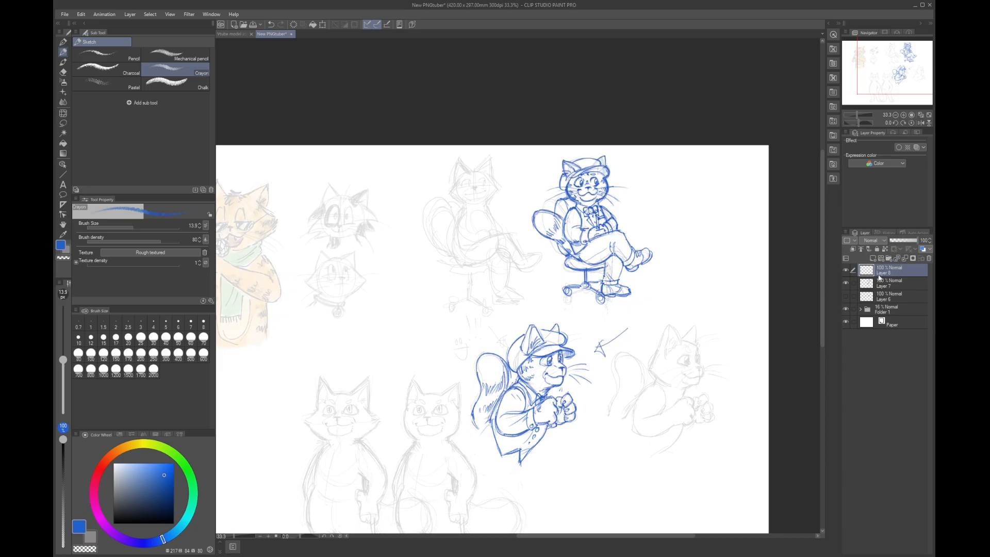
pyautogui.moveTo(567, 275); pyautogui.dragTo(713, 182)
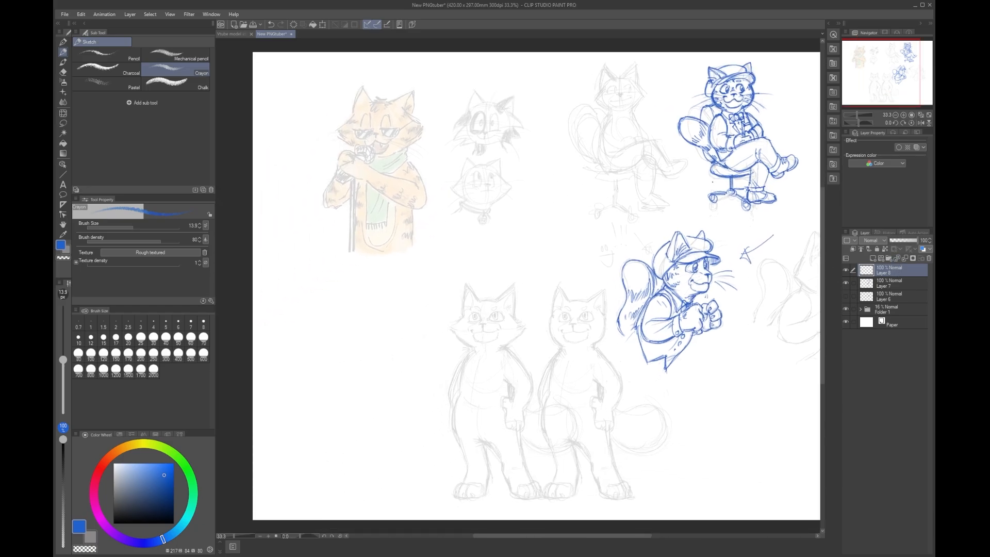
pyautogui.hotkey('ctrl', 's')
# Step: Examine the cat sketches across the sheet and compare them with Layer 8 hidden and shown
pyautogui.moveTo(731, 250); pyautogui.dragTo(651, 172)
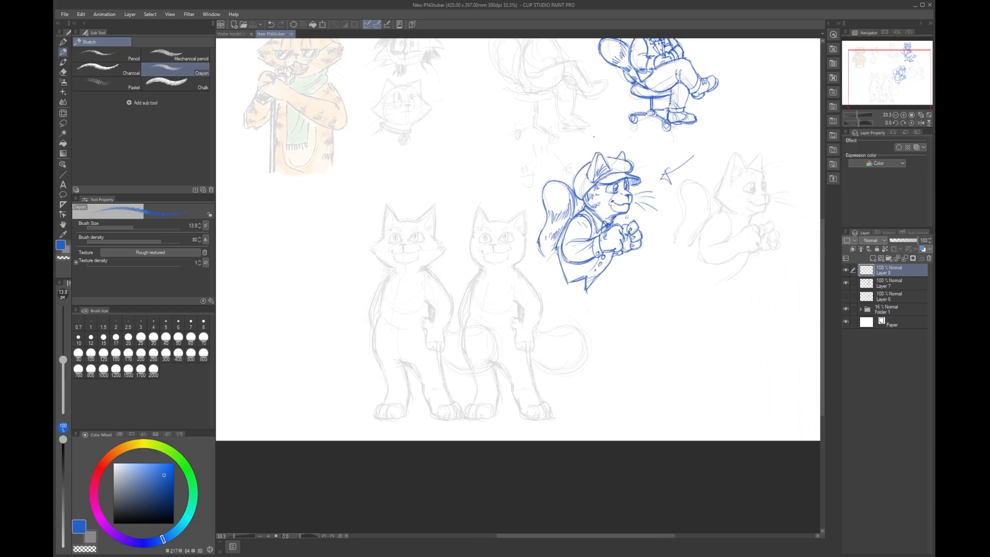
pyautogui.moveTo(593, 137); pyautogui.dragTo(546, 273)
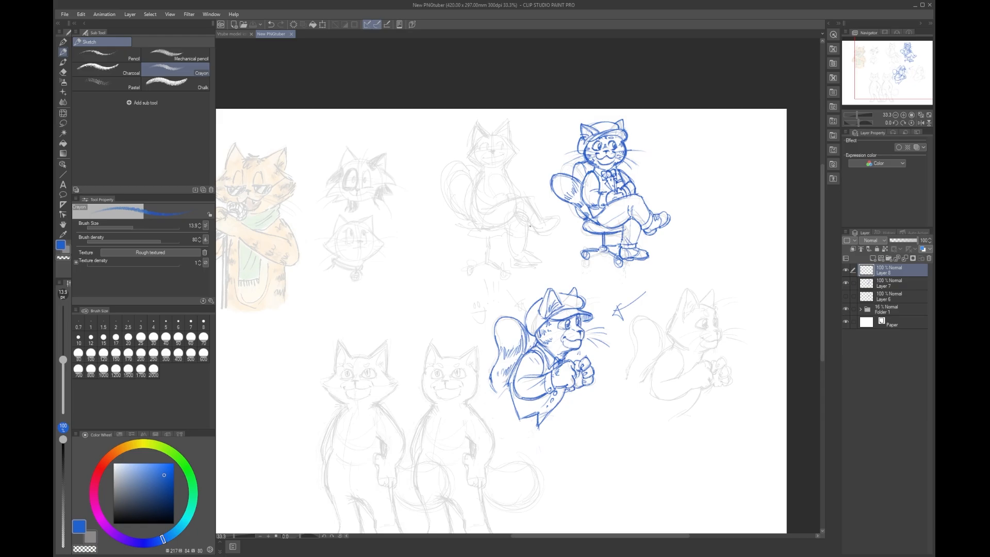
pyautogui.moveTo(558, 240); pyautogui.dragTo(618, 116)
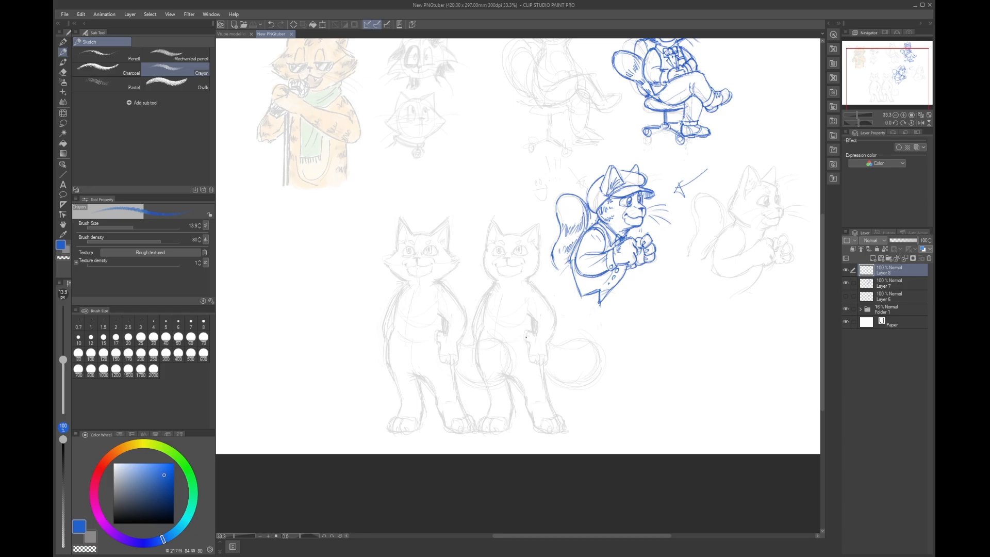
pyautogui.scroll(2, 502, 309)
pyautogui.scroll(2, 553, 198)
pyautogui.moveTo(607, 182); pyautogui.dragTo(555, 246)
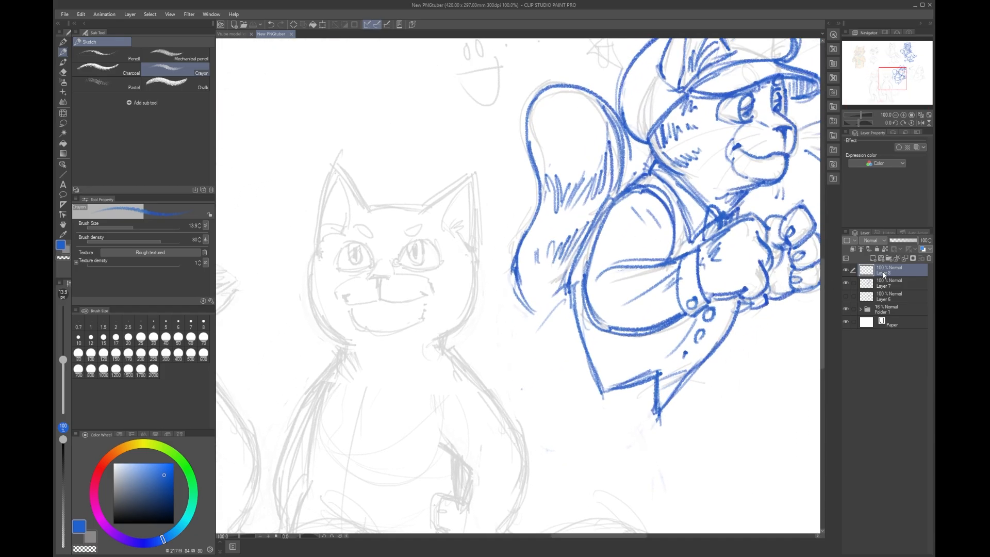
pyautogui.click(845, 271)
pyautogui.click(845, 271)
pyautogui.click(846, 271)
pyautogui.click(845, 271)
# Step: Lower the opacity of Folder 1, which holds the rough grey sketches, to 11%
pyautogui.click(917, 285)
pyautogui.click(912, 310)
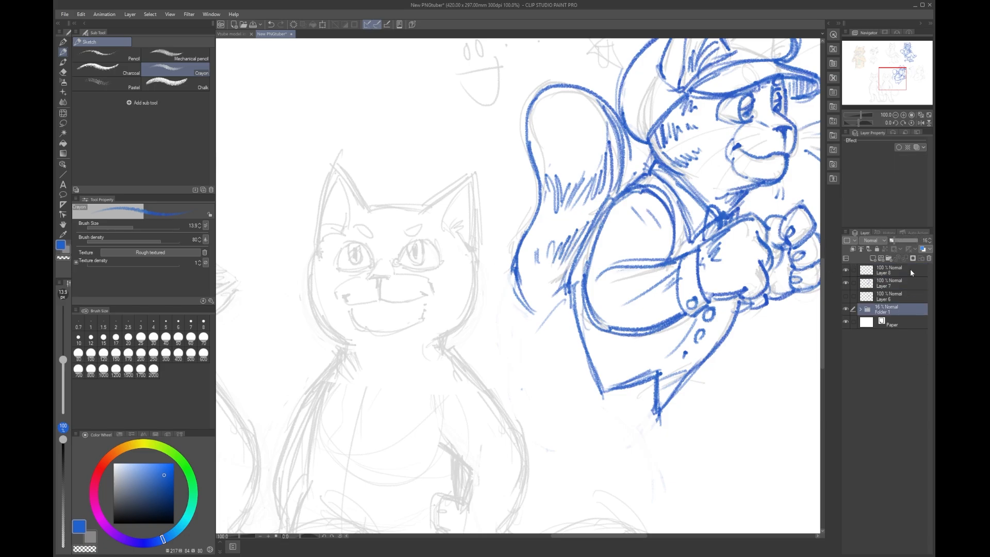
pyautogui.moveTo(895, 245); pyautogui.dragTo(892, 239)
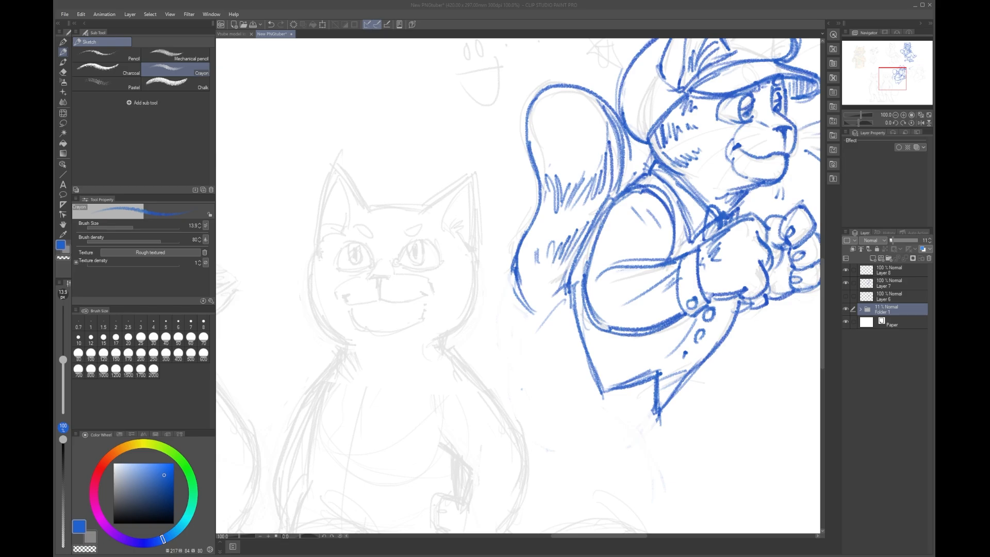
pyautogui.click(509, 469)
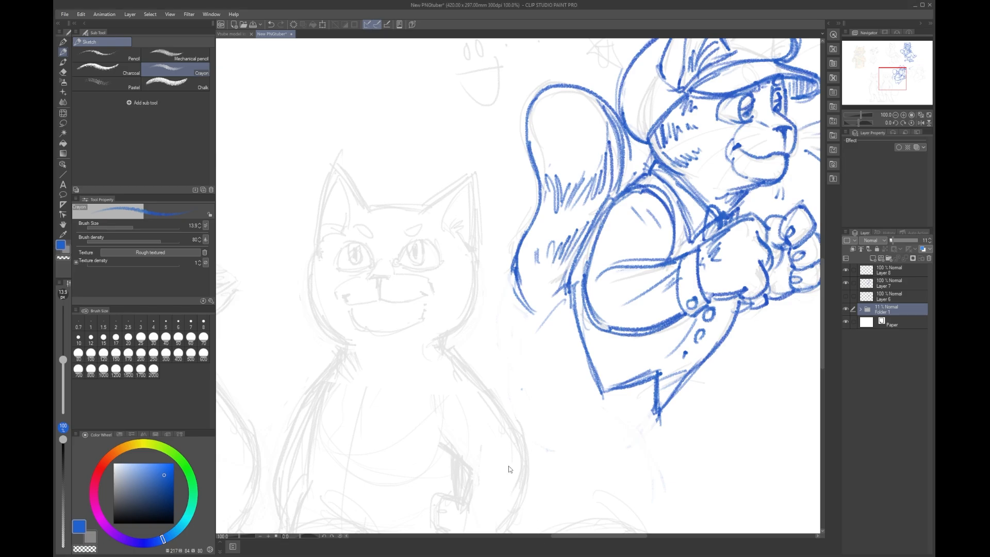
# Step: On Layer 8, sketch the nose and upper mouth line over the front-facing rough cat beside the seated cat's tail
pyautogui.moveTo(517, 273); pyautogui.dragTo(661, 209)
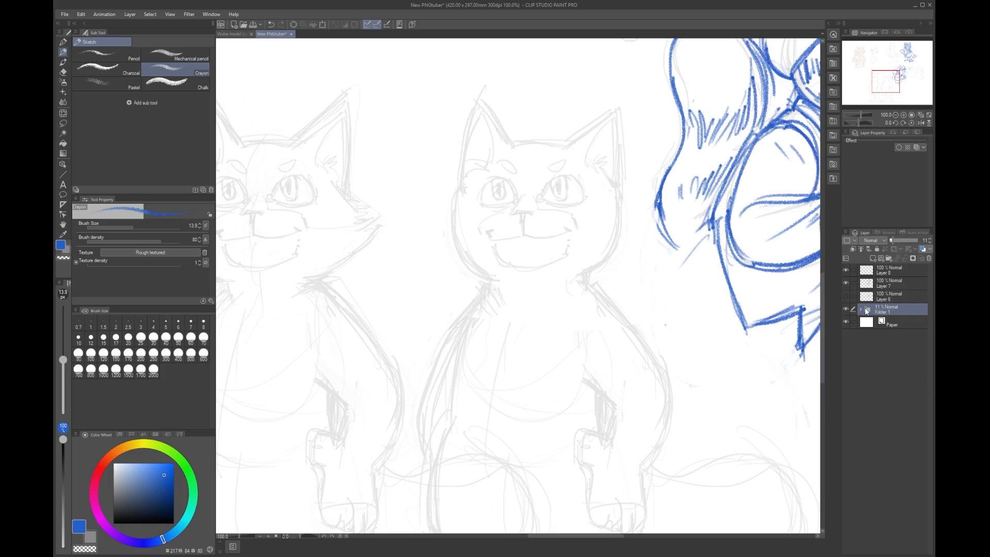
pyautogui.click(897, 270)
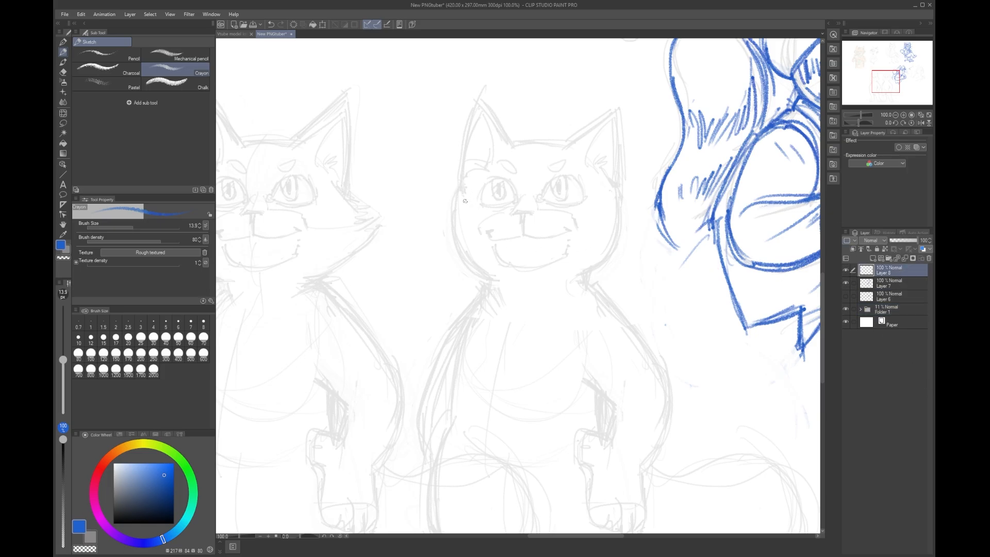
pyautogui.scroll(2, 512, 214)
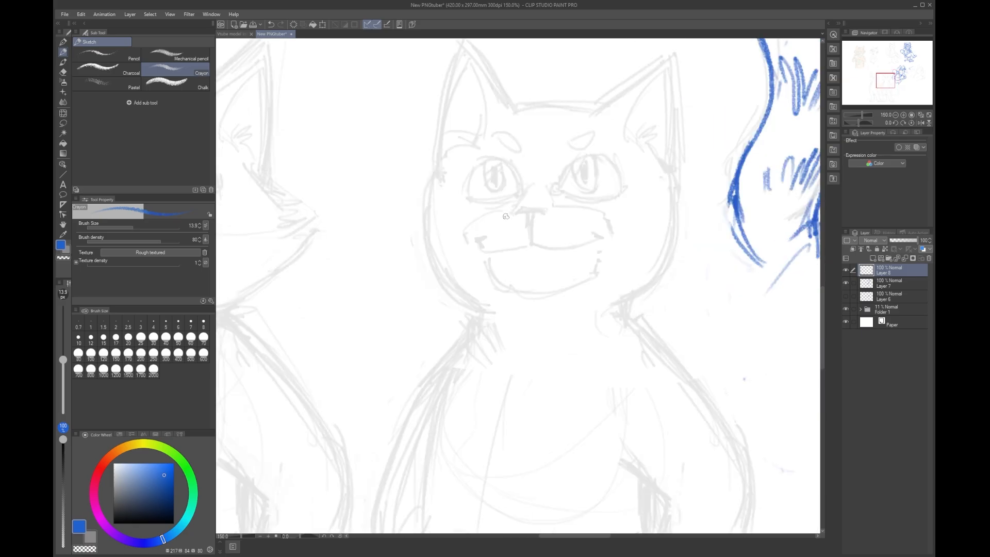
pyautogui.moveTo(516, 215)
pyautogui.mouseDown()
pyautogui.moveTo(543, 217)
pyautogui.moveTo(524, 215)
pyautogui.moveTo(540, 211)
pyautogui.moveTo(532, 247)
pyautogui.moveTo(600, 238)
pyautogui.mouseUp()
pyautogui.moveTo(525, 247)
pyautogui.mouseDown()
pyautogui.moveTo(499, 254)
pyautogui.moveTo(479, 241)
pyautogui.moveTo(507, 294)
pyautogui.mouseUp()
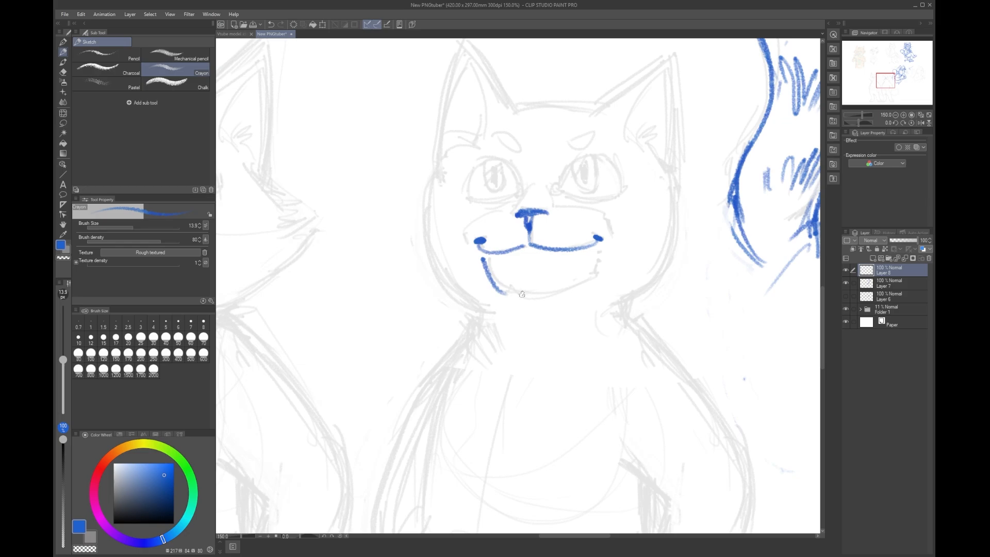
# Step: Sketch the curved lower jaw line under the front-facing cat's mouth, with small ticks at the mouth corner
pyautogui.moveTo(483, 261); pyautogui.dragTo(563, 293)
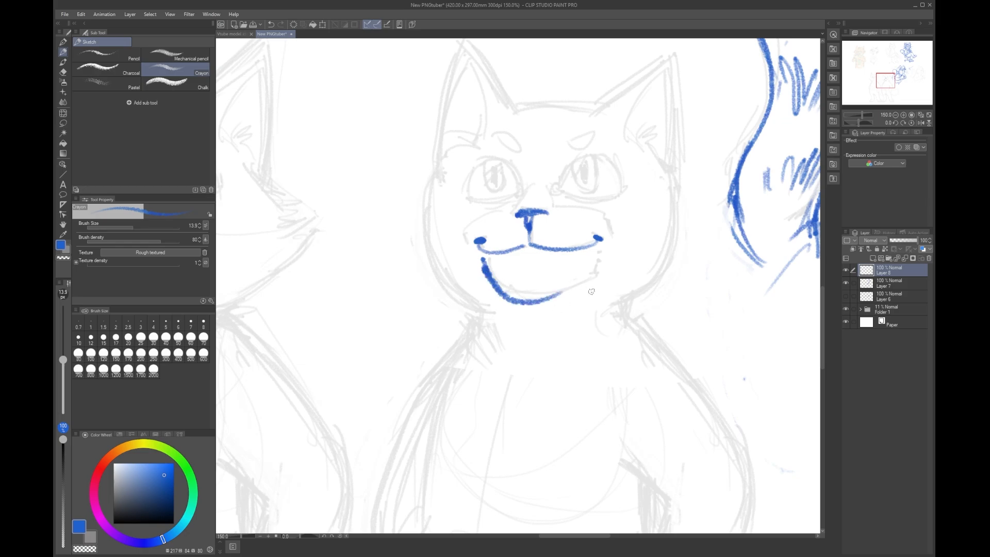
pyautogui.hotkey('ctrl', 'z')
pyautogui.hotkey('ctrl', 'z')
pyautogui.moveTo(484, 261)
pyautogui.mouseDown()
pyautogui.moveTo(500, 288)
pyautogui.moveTo(548, 304)
pyautogui.mouseUp()
pyautogui.hotkey('ctrl', 'z')
pyautogui.moveTo(485, 261); pyautogui.dragTo(551, 287)
pyautogui.moveTo(489, 260)
pyautogui.mouseDown()
pyautogui.moveTo(538, 292)
pyautogui.moveTo(598, 266)
pyautogui.moveTo(543, 286)
pyautogui.moveTo(572, 283)
pyautogui.moveTo(586, 274)
pyautogui.moveTo(540, 287)
pyautogui.mouseUp()
pyautogui.hotkey('ctrl', 'z')
pyautogui.moveTo(600, 253)
pyautogui.mouseDown()
pyautogui.moveTo(607, 278)
pyautogui.moveTo(612, 254)
pyautogui.mouseUp()
pyautogui.hotkey('ctrl', 'z')
pyautogui.hotkey('ctrl', 'z')
pyautogui.hotkey('ctrl', 'z')
pyautogui.moveTo(605, 247); pyautogui.dragTo(611, 248)
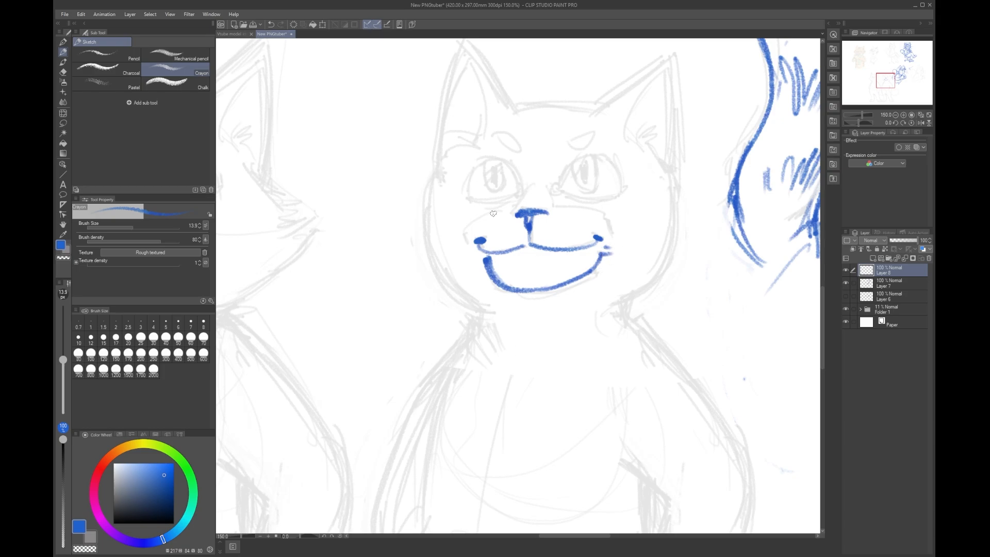
# Step: Outline the nose bridge and the rounded muzzle above both sides of the front-facing cat's mouth
pyautogui.moveTo(516, 206)
pyautogui.mouseDown()
pyautogui.moveTo(558, 208)
pyautogui.moveTo(455, 247)
pyautogui.moveTo(467, 254)
pyautogui.mouseUp()
pyautogui.hotkey('ctrl', 'z')
pyautogui.hotkey('ctrl', 'z')
pyautogui.hotkey('ctrl', 'z')
pyautogui.moveTo(501, 211); pyautogui.dragTo(472, 227)
pyautogui.moveTo(568, 210); pyautogui.dragTo(613, 233)
pyautogui.moveTo(474, 224); pyautogui.dragTo(471, 234)
pyautogui.moveTo(612, 228); pyautogui.dragTo(612, 239)
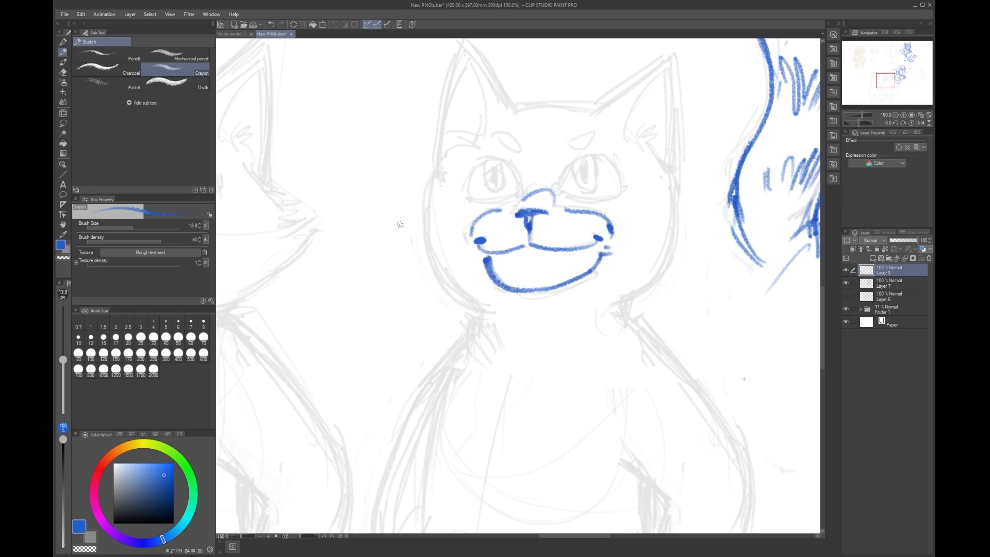
# Step: Draw the cheek outline on the side away from the seated cat, curving from eye level down to the neck
pyautogui.moveTo(437, 173)
pyautogui.mouseDown()
pyautogui.moveTo(436, 268)
pyautogui.moveTo(481, 305)
pyautogui.mouseUp()
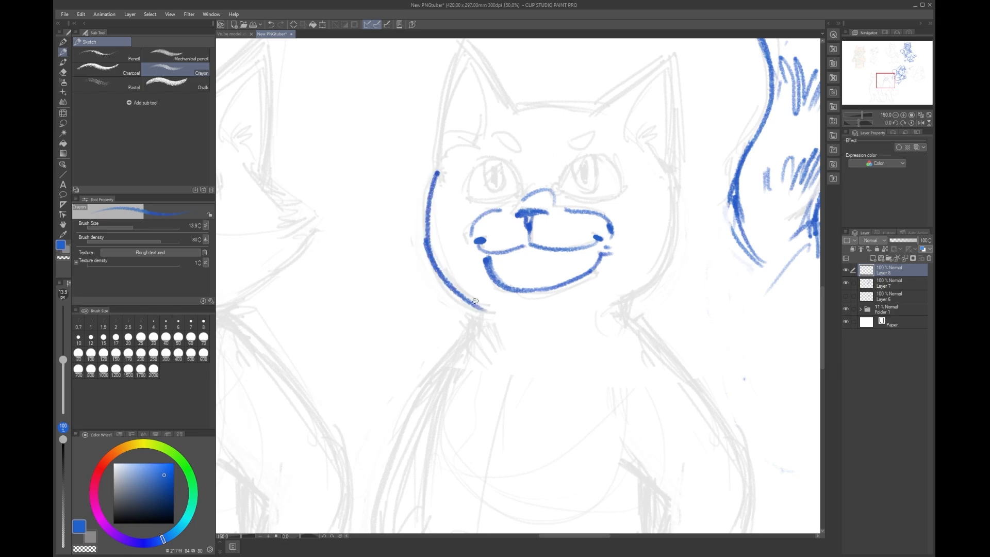
pyautogui.hotkey('ctrl', 'z')
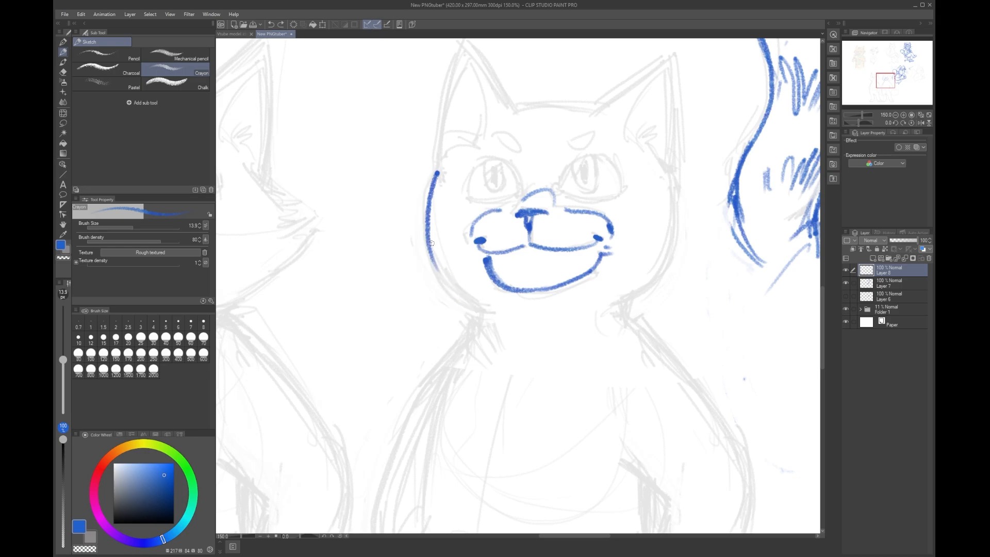
pyautogui.moveTo(432, 243); pyautogui.dragTo(490, 306)
pyautogui.moveTo(431, 255); pyautogui.dragTo(489, 307)
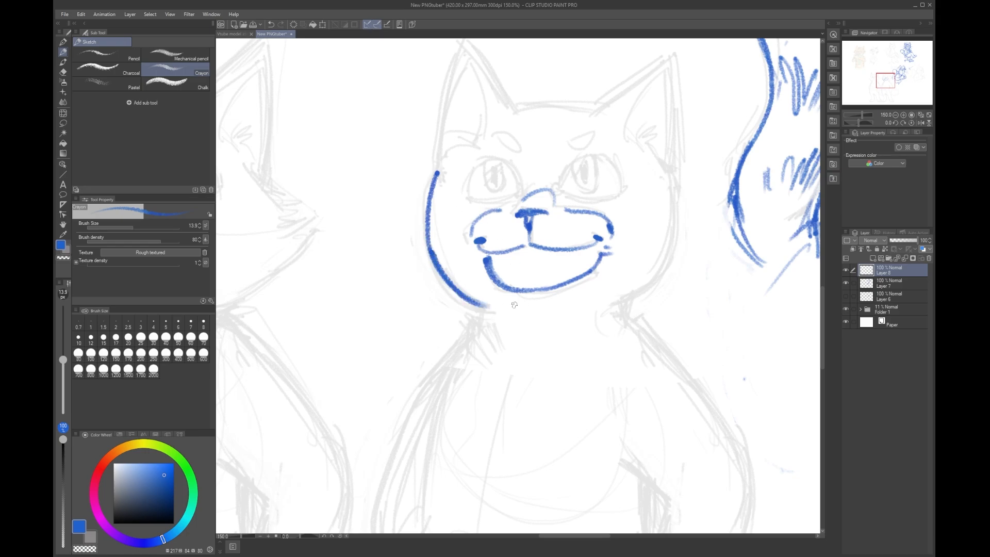
pyautogui.hotkey('ctrl', 'z')
pyautogui.moveTo(429, 237); pyautogui.dragTo(471, 299)
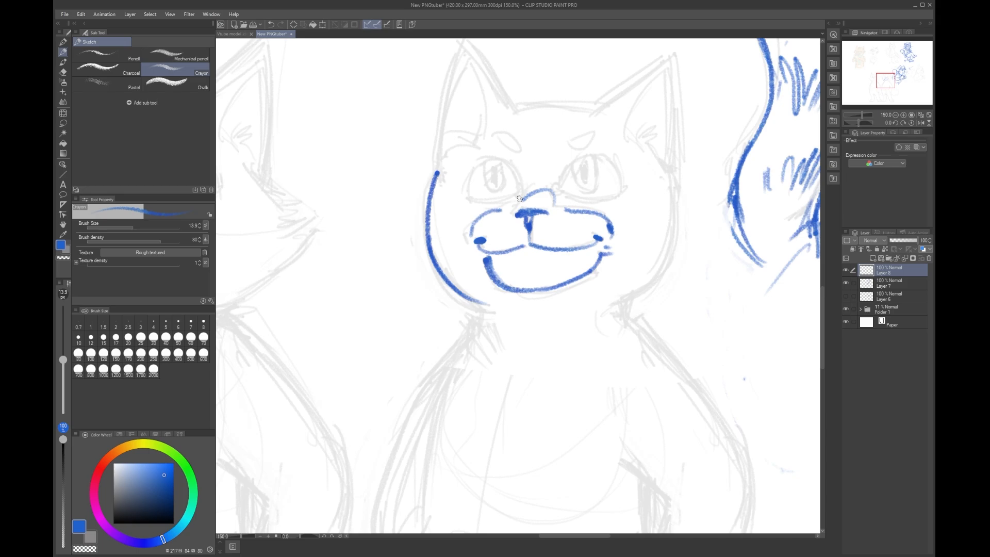
# Step: Draw the opposite cheek outline, nearest the seated cat, curving down from below the ear to the neck
pyautogui.moveTo(671, 184); pyautogui.dragTo(671, 208)
pyautogui.moveTo(672, 180)
pyautogui.mouseDown()
pyautogui.moveTo(667, 255)
pyautogui.moveTo(631, 305)
pyautogui.mouseUp()
pyautogui.hotkey('ctrl', 'z')
pyautogui.moveTo(672, 180); pyautogui.dragTo(593, 299)
pyautogui.hotkey('ctrl', 'z')
pyautogui.moveTo(671, 181); pyautogui.dragTo(592, 299)
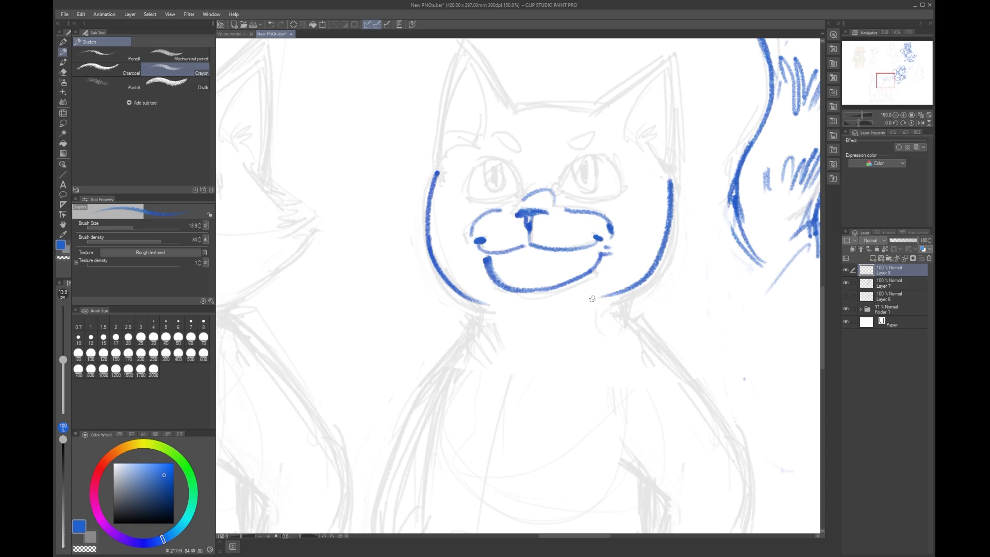
pyautogui.hotkey('ctrl', 'z')
pyautogui.moveTo(671, 183)
pyautogui.mouseDown()
pyautogui.moveTo(622, 306)
pyautogui.moveTo(603, 309)
pyautogui.mouseUp()
# Step: Add short fur ticks where both cheek lines meet the front-facing cat's neck
pyautogui.moveTo(614, 306); pyautogui.dragTo(627, 309)
pyautogui.click(624, 319)
pyautogui.moveTo(476, 310); pyautogui.dragTo(488, 312)
pyautogui.click(475, 317)
pyautogui.moveTo(476, 322)
pyautogui.mouseDown()
pyautogui.moveTo(489, 323)
pyautogui.moveTo(486, 315)
pyautogui.mouseUp()
pyautogui.hotkey('ctrl', 'z')
pyautogui.hotkey('ctrl', 'z')
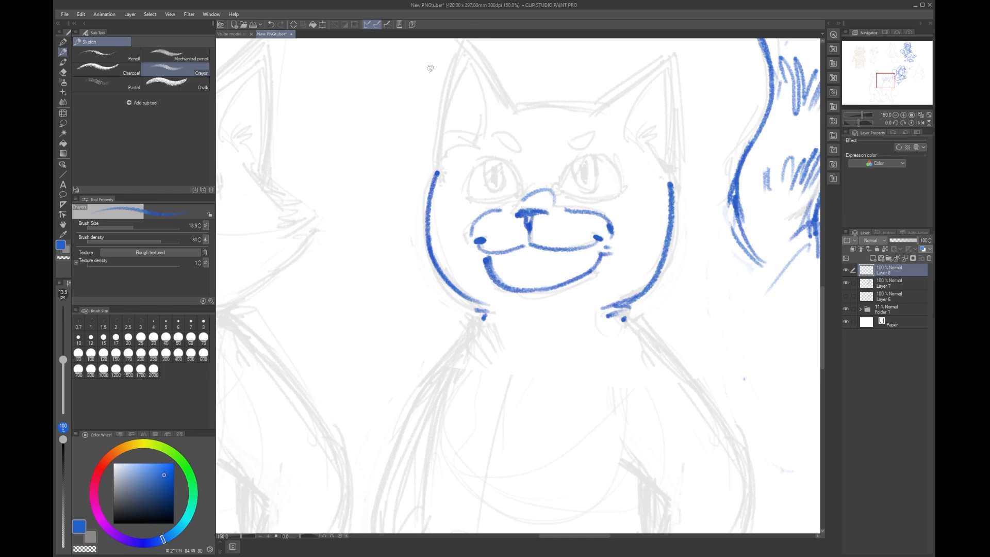
# Step: Thicken both cheek outlines of the front-facing cat with a second pass of strokes
pyautogui.moveTo(671, 183); pyautogui.dragTo(621, 295)
pyautogui.moveTo(662, 266); pyautogui.dragTo(618, 305)
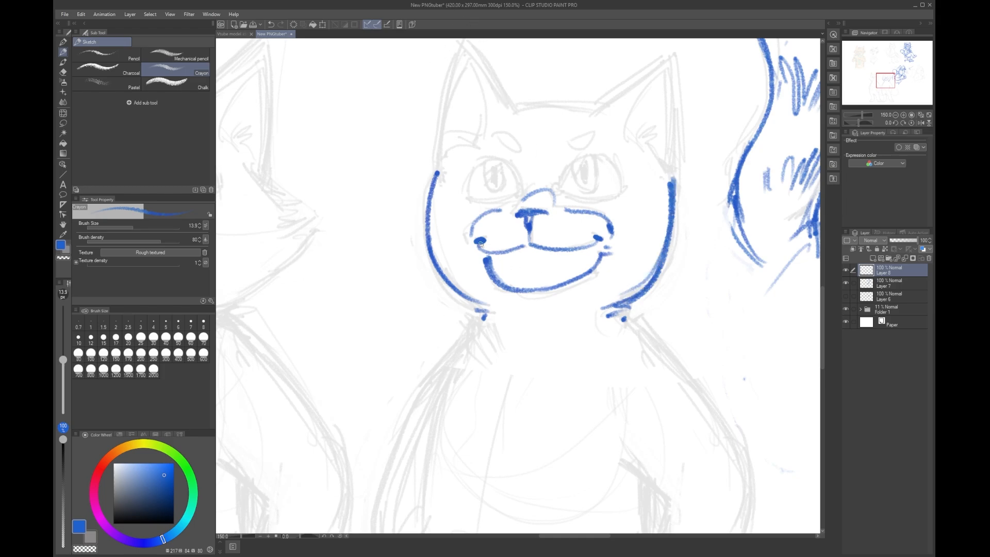
pyautogui.moveTo(440, 168)
pyautogui.mouseDown()
pyautogui.moveTo(471, 293)
pyautogui.moveTo(487, 307)
pyautogui.mouseUp()
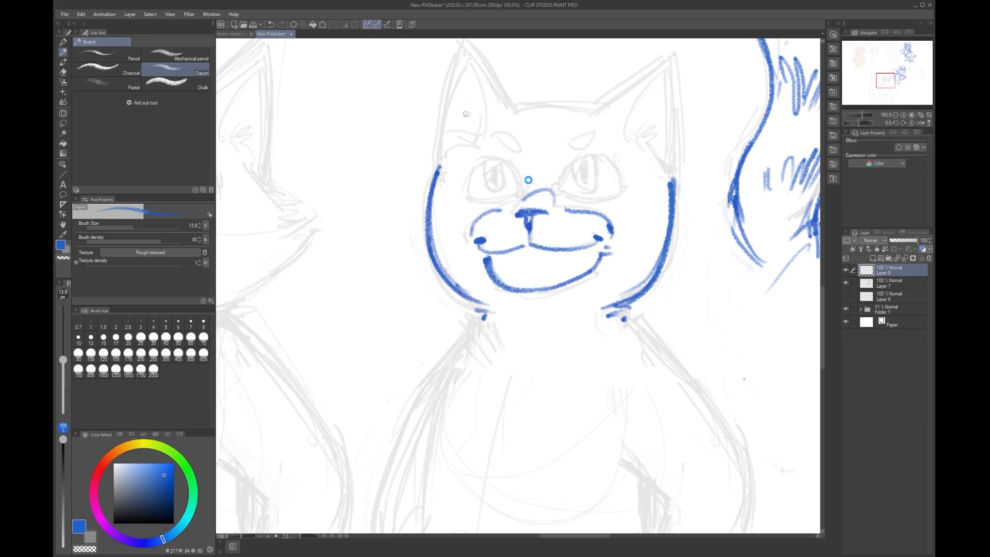
# Step: Flip the canvas view horizontally and sketch a curved cap brim across the front-facing cat's forehead
pyautogui.press('h')
pyautogui.moveTo(602, 318); pyautogui.dragTo(609, 119)
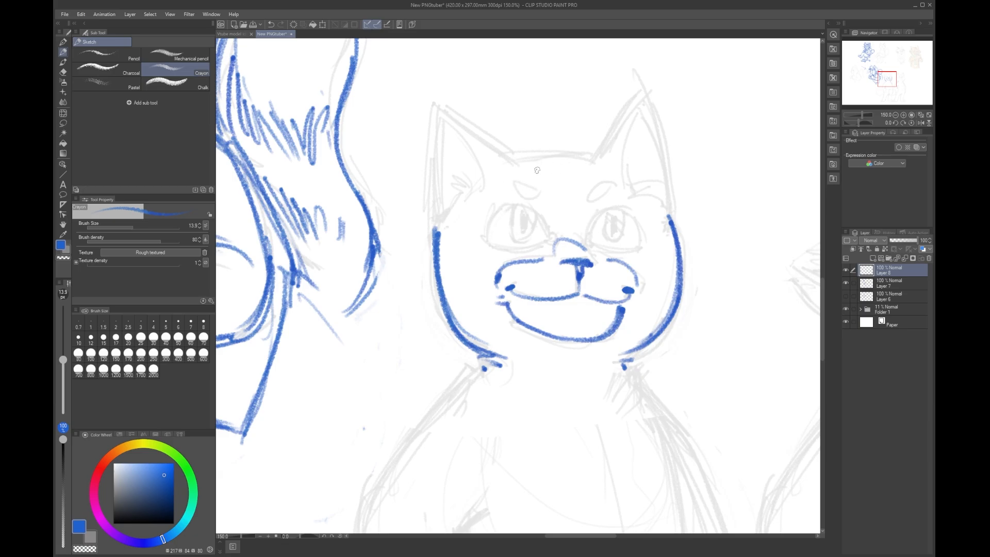
pyautogui.moveTo(451, 192)
pyautogui.mouseDown()
pyautogui.moveTo(483, 204)
pyautogui.moveTo(456, 206)
pyautogui.moveTo(581, 171)
pyautogui.mouseUp()
pyautogui.hotkey('ctrl', 'z')
pyautogui.hotkey('ctrl', 'z')
pyautogui.hotkey('ctrl', 'z')
pyautogui.hotkey('ctrl', 'z')
pyautogui.moveTo(457, 190)
pyautogui.mouseDown()
pyautogui.moveTo(530, 192)
pyautogui.moveTo(614, 151)
pyautogui.moveTo(683, 187)
pyautogui.moveTo(693, 167)
pyautogui.moveTo(662, 213)
pyautogui.mouseUp()
pyautogui.moveTo(688, 191)
pyautogui.mouseDown()
pyautogui.moveTo(662, 212)
pyautogui.moveTo(654, 146)
pyautogui.moveTo(673, 207)
pyautogui.moveTo(701, 182)
pyautogui.mouseUp()
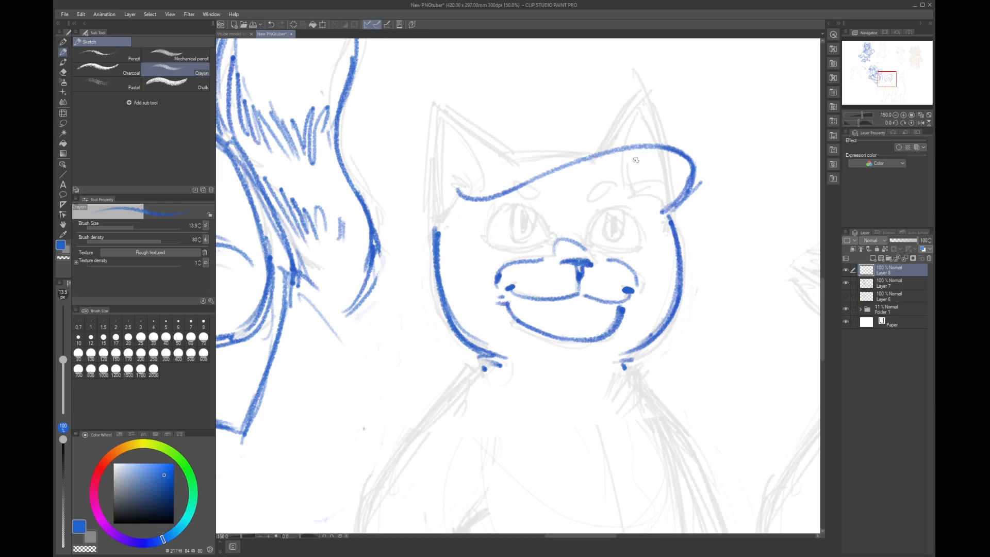
# Step: Undo the brim curve and redraw it as a wave across the forehead that hooks down onto the far cheek line
pyautogui.hotkey('ctrl', 'z')
pyautogui.hotkey('ctrl', 'z')
pyautogui.hotkey('ctrl', 'z')
pyautogui.hotkey('ctrl', 'z')
pyautogui.hotkey('ctrl', 'z')
pyautogui.hotkey('ctrl', 'z')
pyautogui.hotkey('ctrl', 'z')
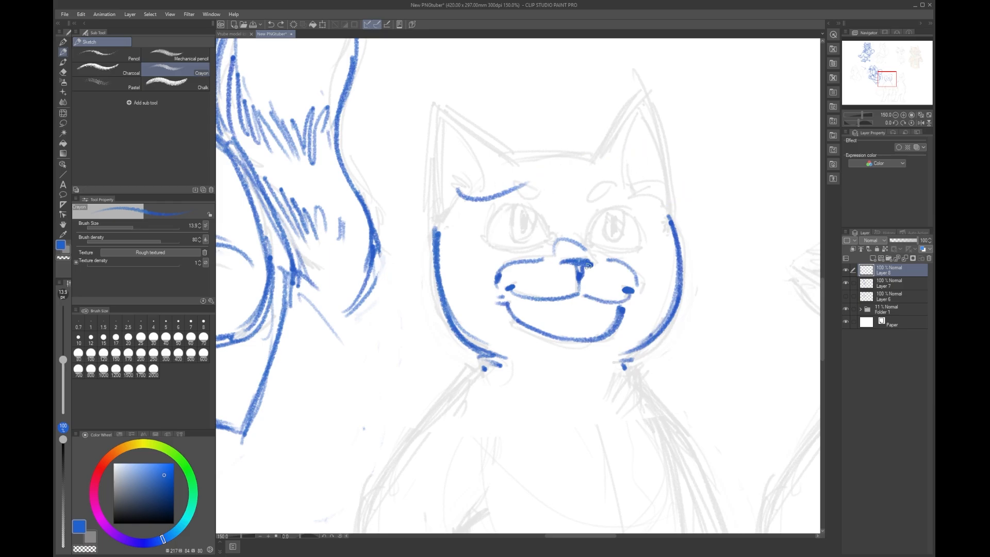
pyautogui.moveTo(511, 187)
pyautogui.mouseDown()
pyautogui.moveTo(454, 187)
pyautogui.moveTo(583, 154)
pyautogui.moveTo(669, 197)
pyautogui.mouseUp()
pyautogui.hotkey('ctrl', 'z')
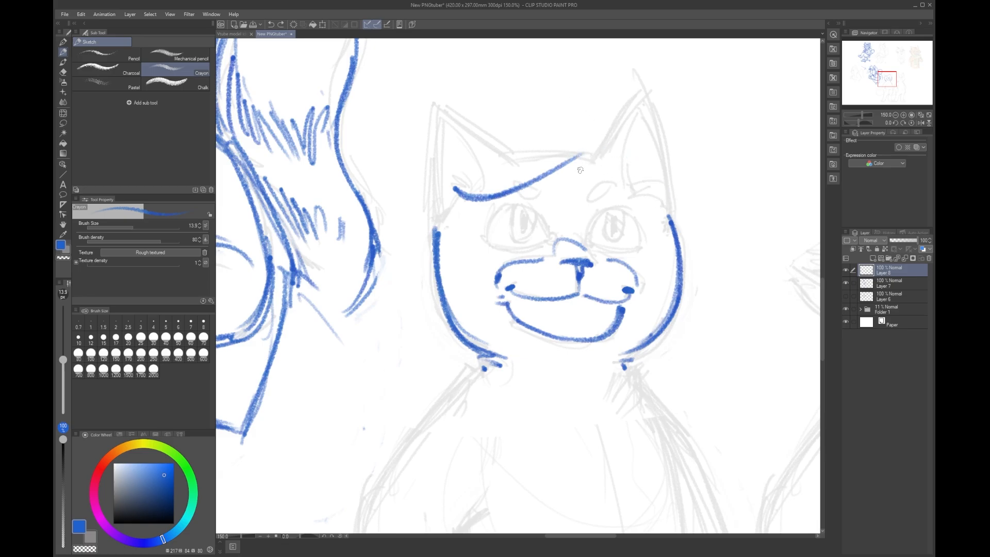
pyautogui.moveTo(566, 172)
pyautogui.mouseDown()
pyautogui.moveTo(588, 154)
pyautogui.moveTo(694, 170)
pyautogui.moveTo(699, 186)
pyautogui.moveTo(670, 219)
pyautogui.mouseUp()
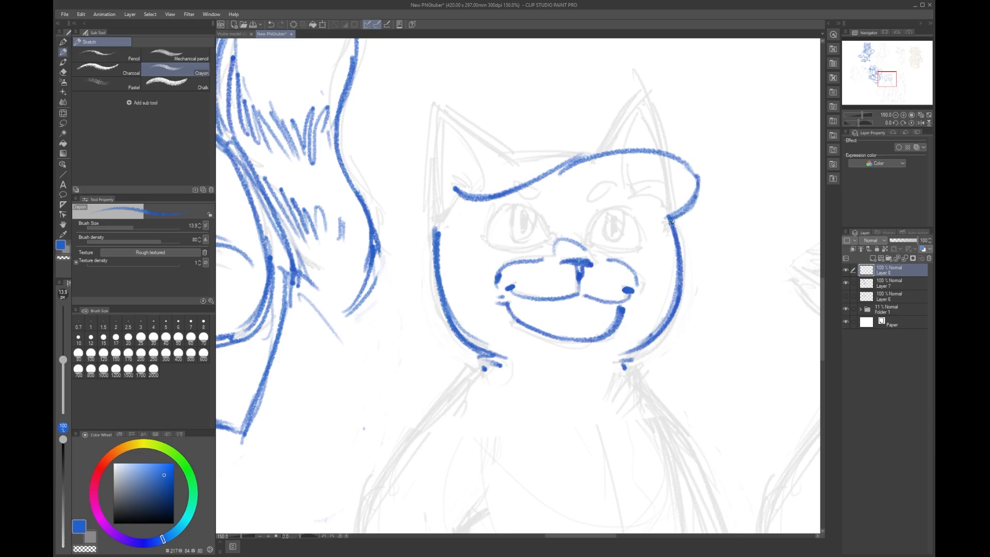
# Step: Draw the underside curve of the cap brim, arching over the eyes from the far cheek to the front edge
pyautogui.moveTo(666, 216)
pyautogui.mouseDown()
pyautogui.moveTo(606, 183)
pyautogui.moveTo(506, 201)
pyautogui.moveTo(552, 185)
pyautogui.moveTo(628, 185)
pyautogui.mouseUp()
pyautogui.hotkey('ctrl', 'z')
pyautogui.hotkey('ctrl', 'z')
pyautogui.hotkey('ctrl', 'z')
pyautogui.moveTo(516, 191); pyautogui.dragTo(644, 184)
pyautogui.hotkey('ctrl', 'z')
pyautogui.moveTo(506, 198); pyautogui.dragTo(648, 186)
pyautogui.hotkey('ctrl', 'z')
pyautogui.moveTo(513, 195)
pyautogui.mouseDown()
pyautogui.moveTo(652, 178)
pyautogui.moveTo(588, 170)
pyautogui.mouseUp()
pyautogui.hotkey('ctrl', 'z')
pyautogui.hotkey('ctrl', 'z')
pyautogui.moveTo(665, 212)
pyautogui.mouseDown()
pyautogui.moveTo(562, 175)
pyautogui.moveTo(585, 172)
pyautogui.moveTo(528, 185)
pyautogui.mouseUp()
pyautogui.moveTo(591, 173)
pyautogui.mouseDown()
pyautogui.moveTo(499, 202)
pyautogui.moveTo(640, 192)
pyautogui.mouseUp()
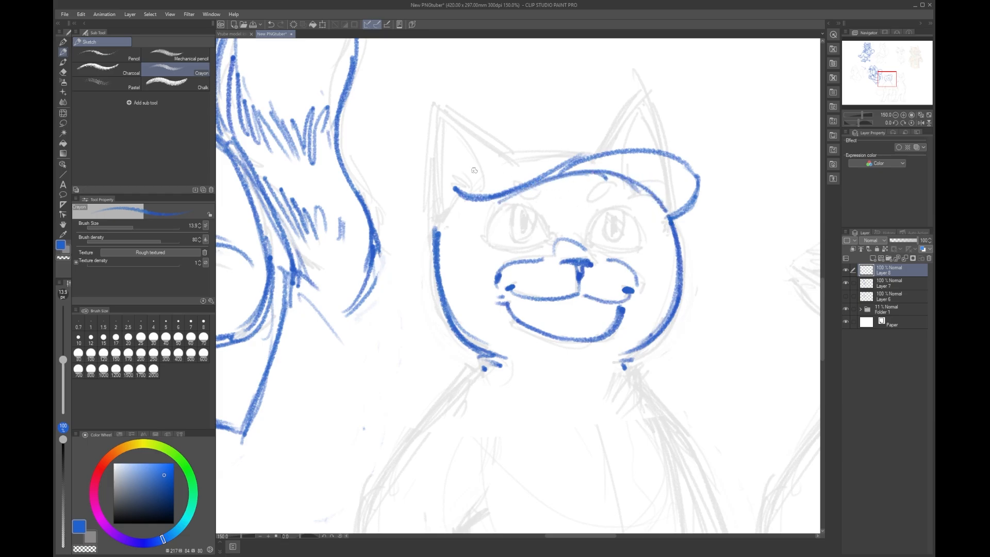
# Step: Add the brim's upper edge and reinforce its outer curve and rounded tip
pyautogui.moveTo(454, 192)
pyautogui.mouseDown()
pyautogui.moveTo(483, 195)
pyautogui.moveTo(526, 152)
pyautogui.moveTo(665, 149)
pyautogui.mouseUp()
pyautogui.moveTo(591, 154)
pyautogui.mouseDown()
pyautogui.moveTo(662, 144)
pyautogui.moveTo(521, 153)
pyautogui.moveTo(660, 143)
pyautogui.moveTo(697, 167)
pyautogui.moveTo(703, 208)
pyautogui.mouseUp()
pyautogui.moveTo(688, 165); pyautogui.dragTo(674, 223)
pyautogui.moveTo(710, 189); pyautogui.dragTo(677, 220)
pyautogui.moveTo(573, 161)
pyautogui.mouseDown()
pyautogui.moveTo(539, 184)
pyautogui.moveTo(454, 193)
pyautogui.moveTo(503, 205)
pyautogui.moveTo(625, 156)
pyautogui.moveTo(699, 173)
pyautogui.mouseUp()
pyautogui.moveTo(527, 153)
pyautogui.mouseDown()
pyautogui.moveTo(492, 170)
pyautogui.moveTo(560, 149)
pyautogui.moveTo(594, 151)
pyautogui.mouseUp()
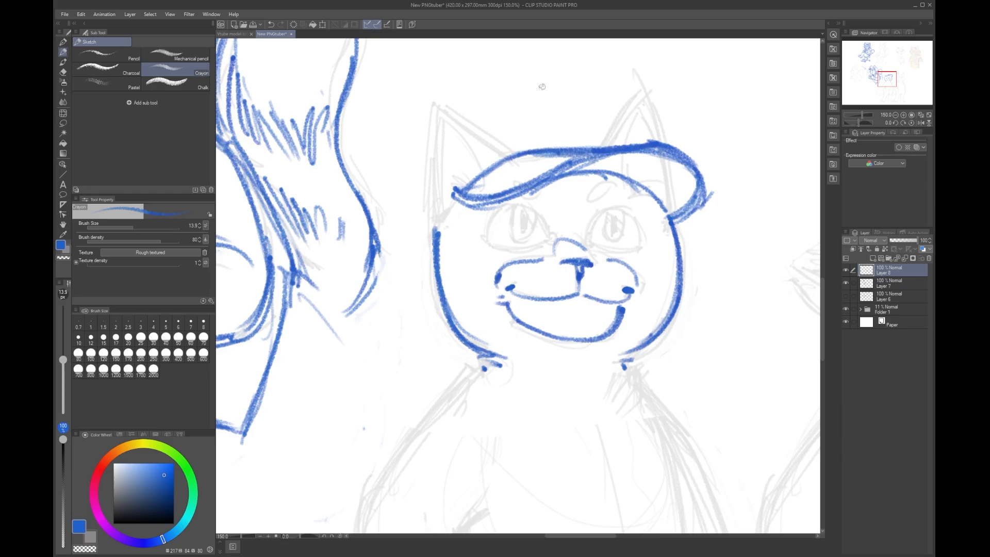
# Step: Join the brim to the side of the head and try the crown's curve over the ears
pyautogui.moveTo(463, 207)
pyautogui.mouseDown()
pyautogui.moveTo(433, 228)
pyautogui.moveTo(433, 250)
pyautogui.moveTo(404, 227)
pyautogui.moveTo(405, 188)
pyautogui.mouseUp()
pyautogui.moveTo(419, 242); pyautogui.dragTo(480, 121)
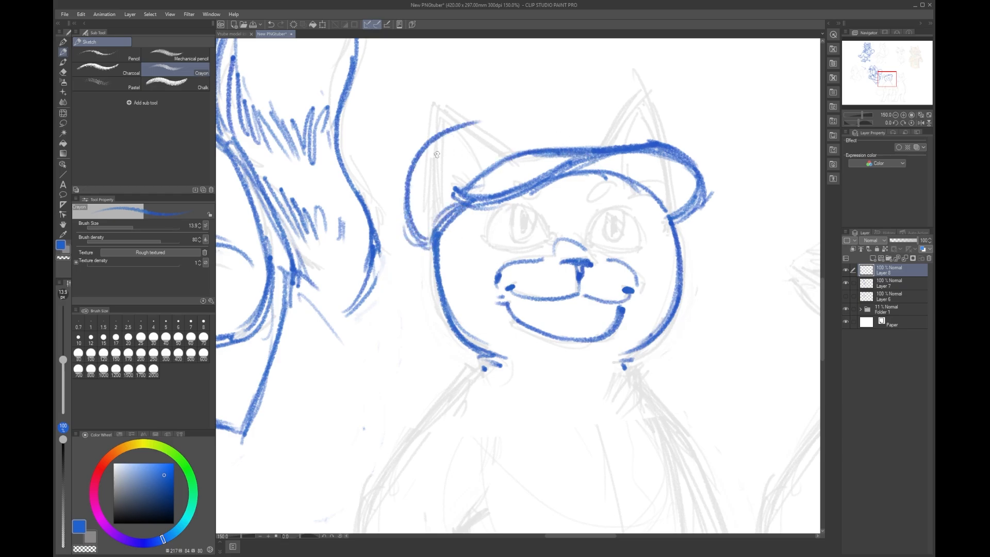
pyautogui.moveTo(424, 143); pyautogui.dragTo(505, 107)
pyautogui.moveTo(444, 121); pyautogui.dragTo(672, 97)
pyautogui.hotkey('ctrl', 'z')
pyautogui.hotkey('ctrl', 'z')
pyautogui.hotkey('ctrl', 'z')
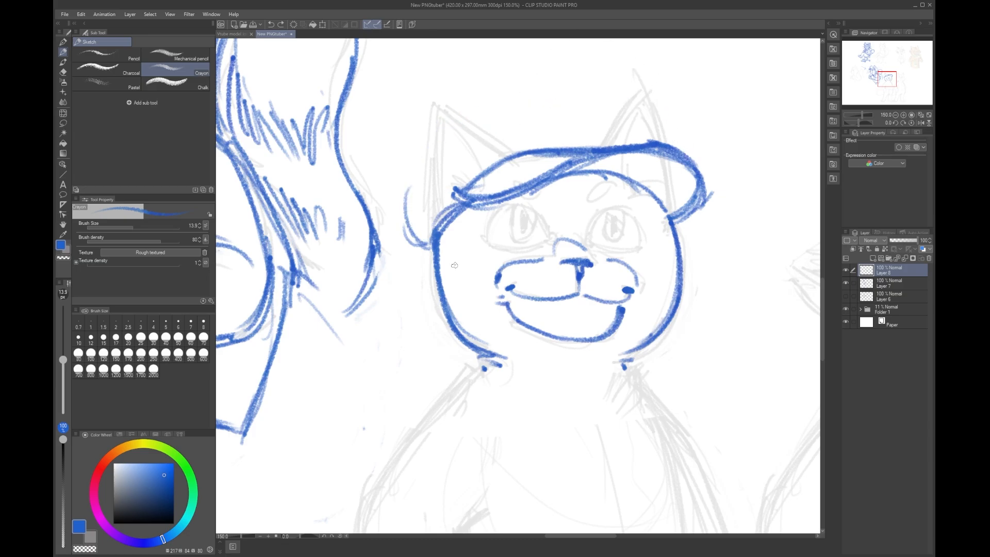
# Step: Try to redraw the back edge of the cap's crown beside the ear
pyautogui.scroll(-1, 444, 231)
pyautogui.moveTo(426, 183)
pyautogui.mouseDown()
pyautogui.moveTo(434, 237)
pyautogui.moveTo(422, 237)
pyautogui.mouseUp()
pyautogui.hotkey('ctrl', 'z')
pyautogui.hotkey('ctrl', 'z')
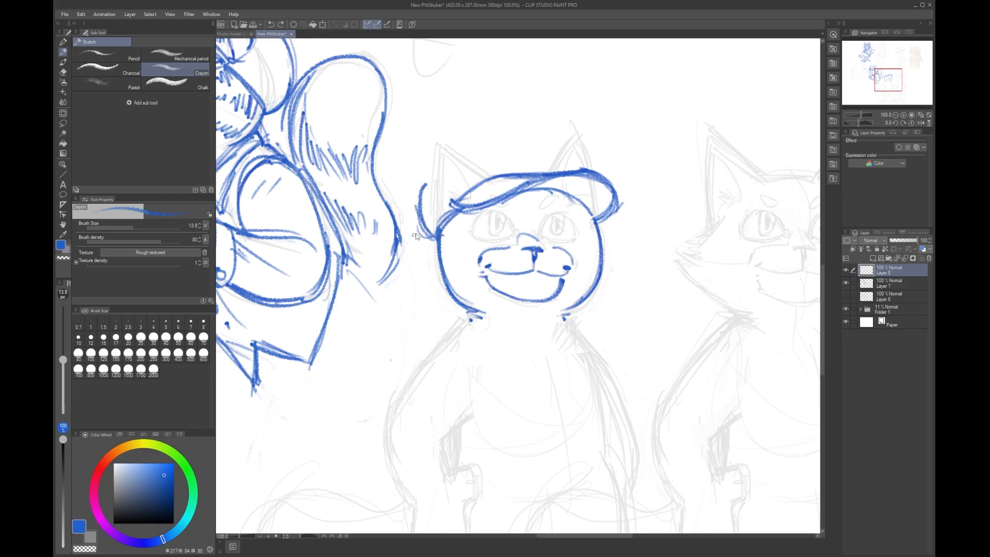
pyautogui.moveTo(431, 177)
pyautogui.mouseDown()
pyautogui.moveTo(438, 231)
pyautogui.moveTo(437, 170)
pyautogui.moveTo(436, 231)
pyautogui.moveTo(446, 166)
pyautogui.mouseUp()
pyautogui.hotkey('ctrl', 'z')
pyautogui.hotkey('ctrl', 'z')
pyautogui.hotkey('ctrl', 'z')
pyautogui.hotkey('ctrl', 'z')
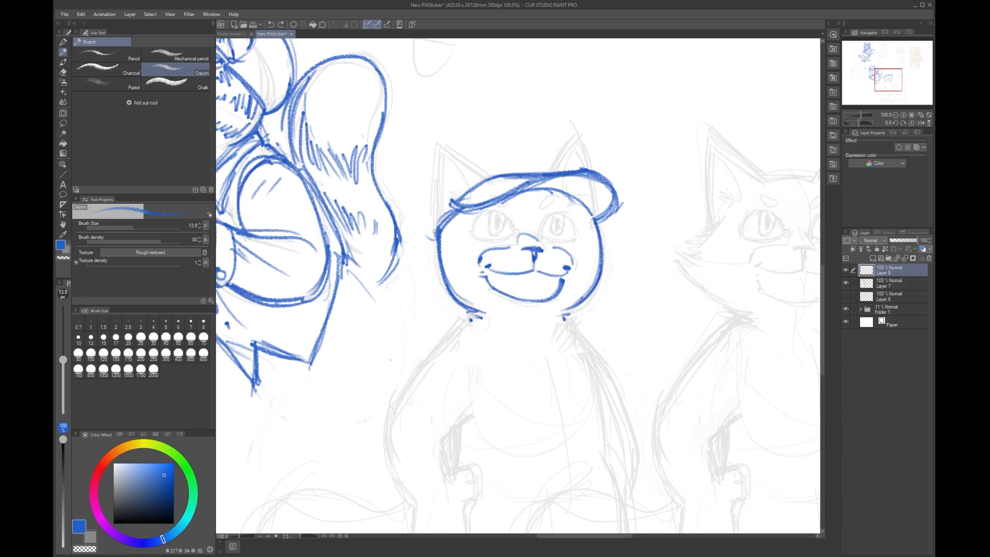
# Step: Draw the back of the cap's crown, curving from the cheek up over the ear to the top of the head
pyautogui.moveTo(438, 236)
pyautogui.mouseDown()
pyautogui.moveTo(424, 202)
pyautogui.moveTo(431, 185)
pyautogui.moveTo(577, 123)
pyautogui.mouseUp()
pyautogui.hotkey('ctrl', 'z')
pyautogui.moveTo(429, 204)
pyautogui.mouseDown()
pyautogui.moveTo(487, 150)
pyautogui.moveTo(525, 140)
pyautogui.mouseUp()
pyautogui.hotkey('ctrl', 'z')
pyautogui.moveTo(427, 196)
pyautogui.mouseDown()
pyautogui.moveTo(519, 135)
pyautogui.moveTo(591, 168)
pyautogui.moveTo(537, 126)
pyautogui.moveTo(515, 128)
pyautogui.mouseUp()
pyautogui.hotkey('ctrl', 'z')
pyautogui.hotkey('ctrl', 'z')
pyautogui.hotkey('ctrl', 'z')
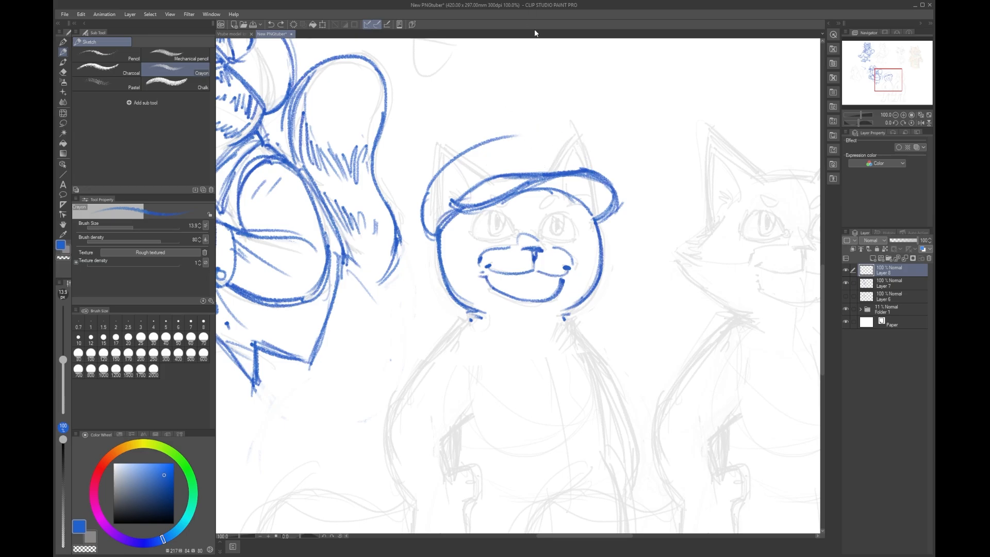
# Step: Try to extend the crown's curve from the top of the head down to the brim
pyautogui.moveTo(515, 136); pyautogui.dragTo(598, 174)
pyautogui.hotkey('ctrl', 'z')
pyautogui.moveTo(515, 136)
pyautogui.mouseDown()
pyautogui.moveTo(593, 171)
pyautogui.moveTo(516, 177)
pyautogui.moveTo(583, 166)
pyautogui.moveTo(605, 171)
pyautogui.moveTo(546, 170)
pyautogui.moveTo(605, 176)
pyautogui.mouseUp()
pyautogui.hotkey('ctrl', 'z')
pyautogui.hotkey('ctrl', 'z')
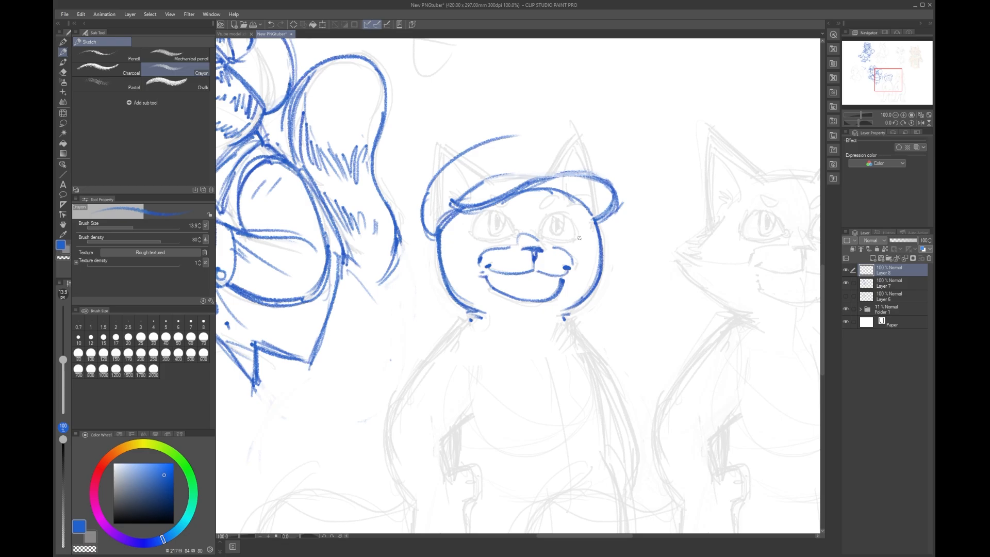
# Step: Redraw the brim's upper edge and complete the crown's curve down to the brim
pyautogui.moveTo(526, 178)
pyautogui.mouseDown()
pyautogui.moveTo(576, 177)
pyautogui.moveTo(563, 172)
pyautogui.moveTo(596, 176)
pyautogui.mouseUp()
pyautogui.moveTo(463, 197)
pyautogui.mouseDown()
pyautogui.moveTo(537, 171)
pyautogui.moveTo(566, 175)
pyautogui.moveTo(482, 182)
pyautogui.mouseUp()
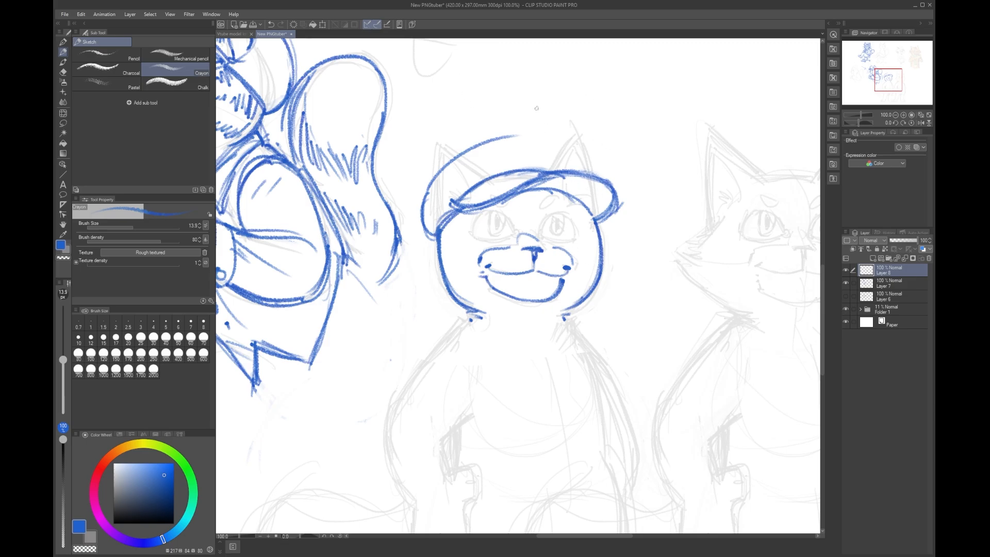
pyautogui.moveTo(521, 139)
pyautogui.mouseDown()
pyautogui.moveTo(554, 140)
pyautogui.moveTo(594, 172)
pyautogui.mouseUp()
pyautogui.moveTo(554, 138); pyautogui.dragTo(593, 177)
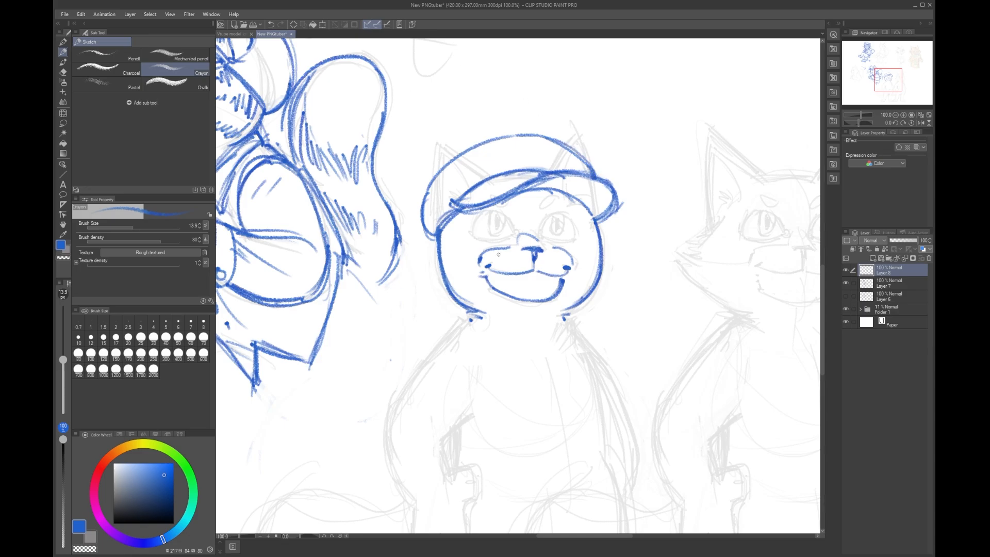
# Step: Draw both pointed ears over the cap, with inner fur lines in the ear at the back of the cap
pyautogui.moveTo(563, 145)
pyautogui.mouseDown()
pyautogui.moveTo(577, 126)
pyautogui.moveTo(591, 170)
pyautogui.mouseUp()
pyautogui.moveTo(580, 128)
pyautogui.mouseDown()
pyautogui.moveTo(591, 173)
pyautogui.moveTo(574, 120)
pyautogui.moveTo(584, 122)
pyautogui.mouseUp()
pyautogui.moveTo(438, 214); pyautogui.dragTo(490, 169)
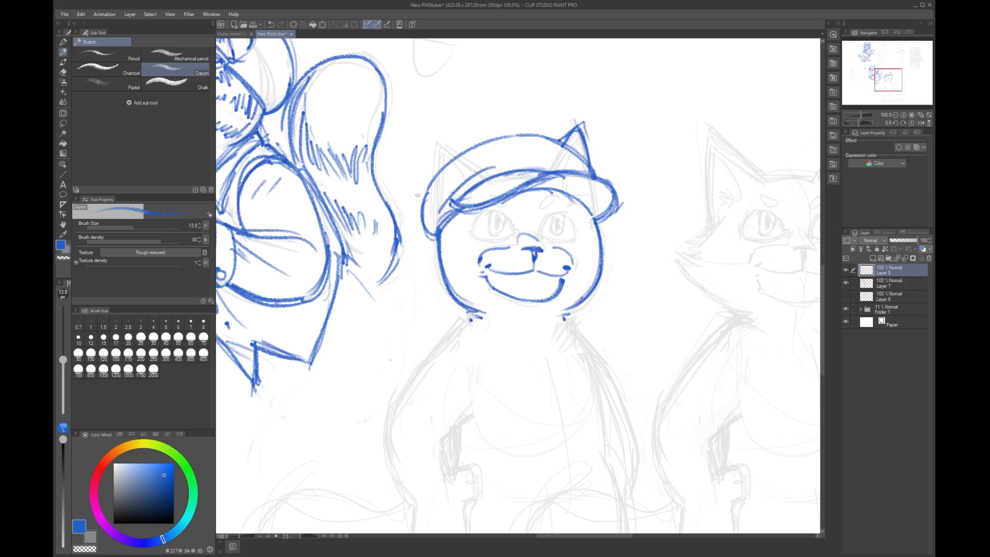
pyautogui.hotkey('ctrl', 'z')
pyautogui.moveTo(488, 167)
pyautogui.mouseDown()
pyautogui.moveTo(443, 142)
pyautogui.moveTo(465, 153)
pyautogui.moveTo(441, 154)
pyautogui.moveTo(438, 138)
pyautogui.moveTo(436, 211)
pyautogui.mouseUp()
pyautogui.moveTo(438, 139)
pyautogui.mouseDown()
pyautogui.moveTo(453, 166)
pyautogui.moveTo(444, 146)
pyautogui.moveTo(465, 180)
pyautogui.moveTo(434, 138)
pyautogui.moveTo(461, 178)
pyautogui.moveTo(437, 205)
pyautogui.mouseUp()
pyautogui.moveTo(441, 149); pyautogui.dragTo(461, 174)
pyautogui.moveTo(437, 133); pyautogui.dragTo(490, 166)
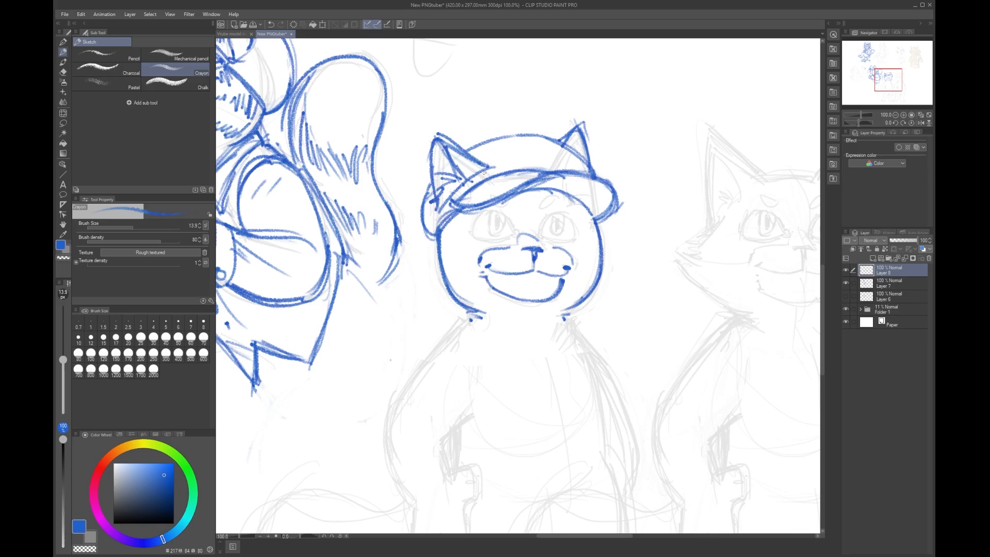
pyautogui.moveTo(437, 136); pyautogui.dragTo(480, 161)
# Step: Draw two oval eyebrows beneath the cap's brim and flip the canvas view back to its original orientation
pyautogui.moveTo(560, 195); pyautogui.dragTo(561, 197)
pyautogui.moveTo(497, 211); pyautogui.dragTo(504, 197)
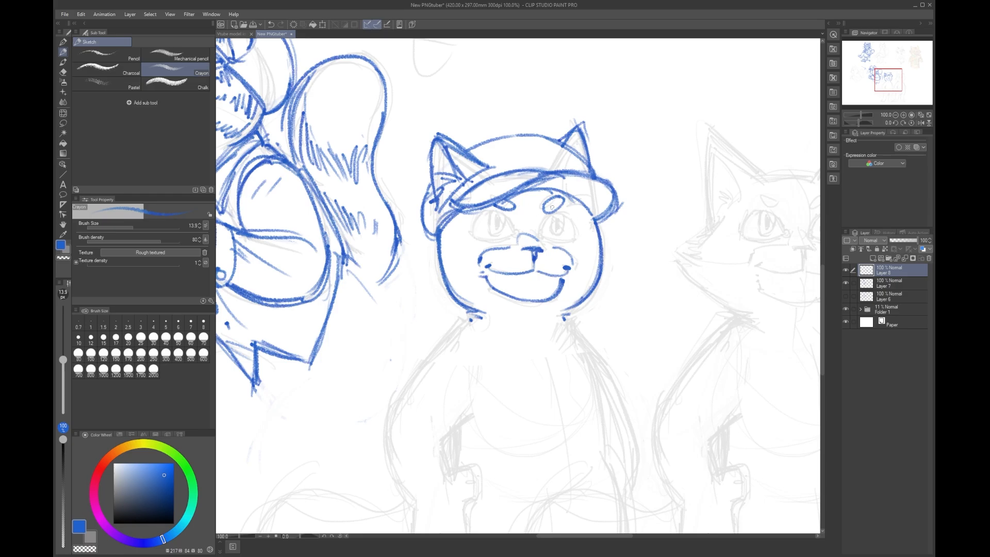
pyautogui.press('h')
pyautogui.moveTo(592, 181); pyautogui.dragTo(581, 333)
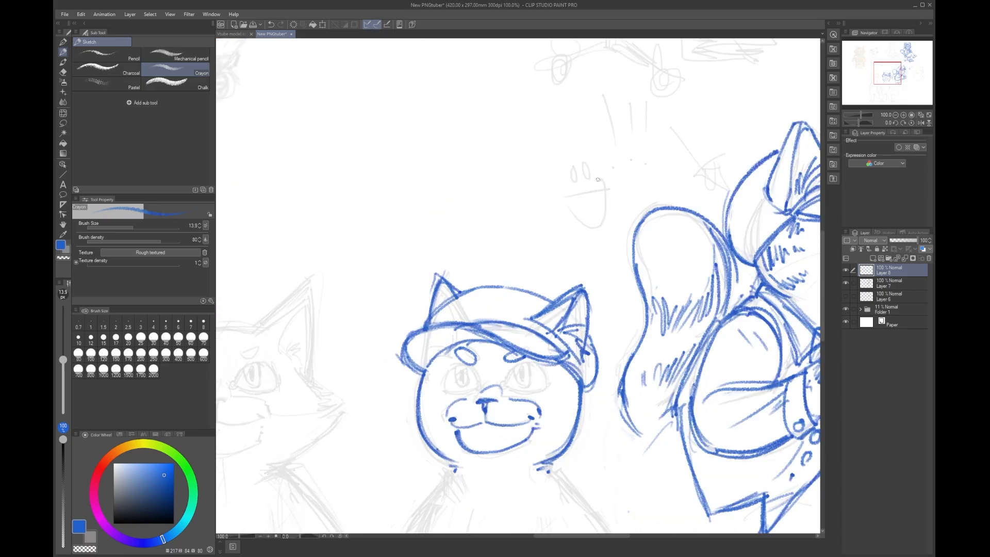
pyautogui.moveTo(598, 222); pyautogui.dragTo(682, 141)
pyautogui.scroll(5, 583, 323)
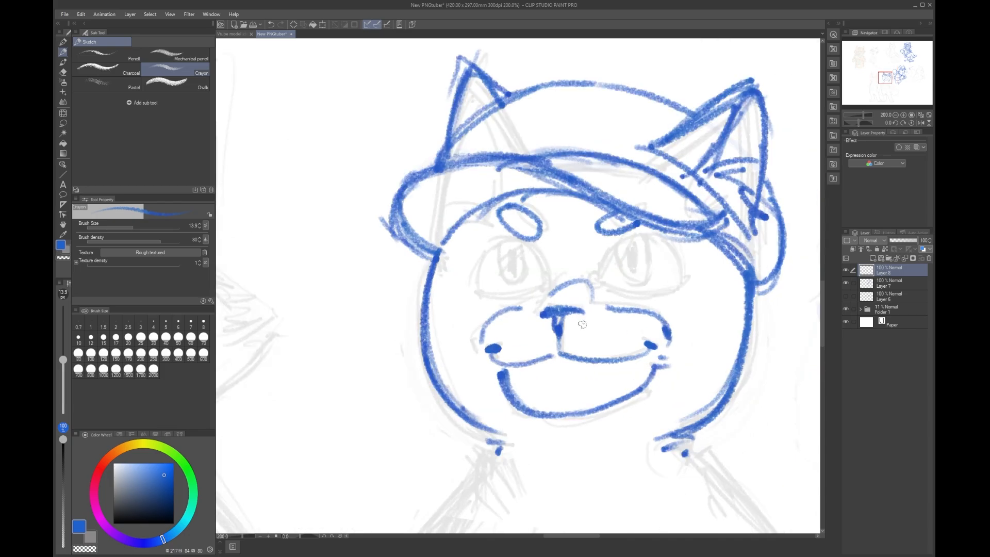
# Step: Save the file, then draw the eye beneath the brim's free end with its upper lid, lower line, iris and slit pupil
pyautogui.scroll(-2, 583, 323)
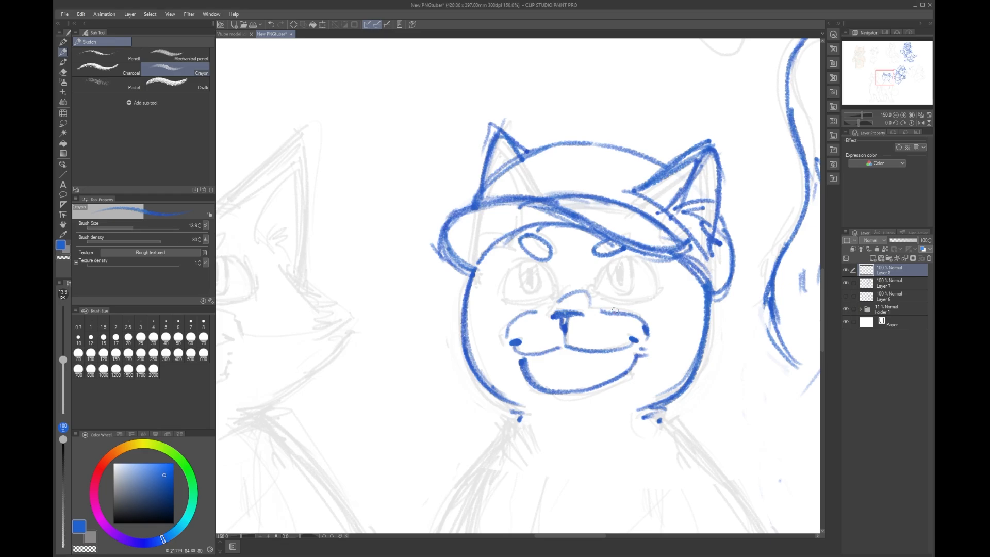
pyautogui.hotkey('ctrl', 's')
pyautogui.moveTo(520, 253); pyautogui.dragTo(536, 264)
pyautogui.moveTo(519, 240)
pyautogui.mouseDown()
pyautogui.moveTo(546, 257)
pyautogui.moveTo(526, 247)
pyautogui.moveTo(621, 246)
pyautogui.mouseUp()
pyautogui.moveTo(545, 266); pyautogui.dragTo(555, 300)
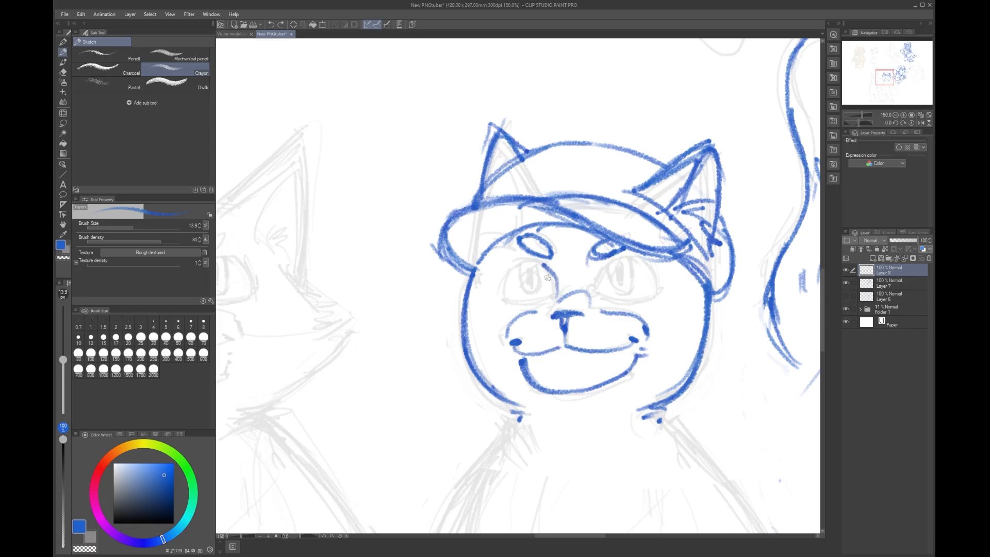
pyautogui.hotkey('ctrl', 'z')
pyautogui.moveTo(542, 262); pyautogui.dragTo(554, 294)
pyautogui.hotkey('ctrl', 'z')
pyautogui.moveTo(539, 262)
pyautogui.mouseDown()
pyautogui.moveTo(503, 289)
pyautogui.moveTo(530, 266)
pyautogui.moveTo(507, 281)
pyautogui.moveTo(547, 271)
pyautogui.moveTo(552, 298)
pyautogui.moveTo(554, 282)
pyautogui.moveTo(507, 291)
pyautogui.moveTo(562, 286)
pyautogui.moveTo(502, 292)
pyautogui.moveTo(566, 286)
pyautogui.moveTo(496, 292)
pyautogui.mouseUp()
pyautogui.moveTo(530, 263)
pyautogui.mouseDown()
pyautogui.moveTo(521, 283)
pyautogui.moveTo(536, 294)
pyautogui.moveTo(526, 274)
pyautogui.moveTo(531, 284)
pyautogui.moveTo(535, 275)
pyautogui.mouseUp()
# Step: Draw the second eye to match, with a curved upper lid, lower line, round iris and slit pupil
pyautogui.moveTo(609, 260)
pyautogui.mouseDown()
pyautogui.moveTo(600, 292)
pyautogui.moveTo(630, 270)
pyautogui.moveTo(634, 309)
pyautogui.moveTo(657, 308)
pyautogui.moveTo(623, 266)
pyautogui.moveTo(642, 263)
pyautogui.moveTo(662, 288)
pyautogui.mouseUp()
pyautogui.hotkey('ctrl', 'z')
pyautogui.moveTo(621, 259); pyautogui.dragTo(655, 295)
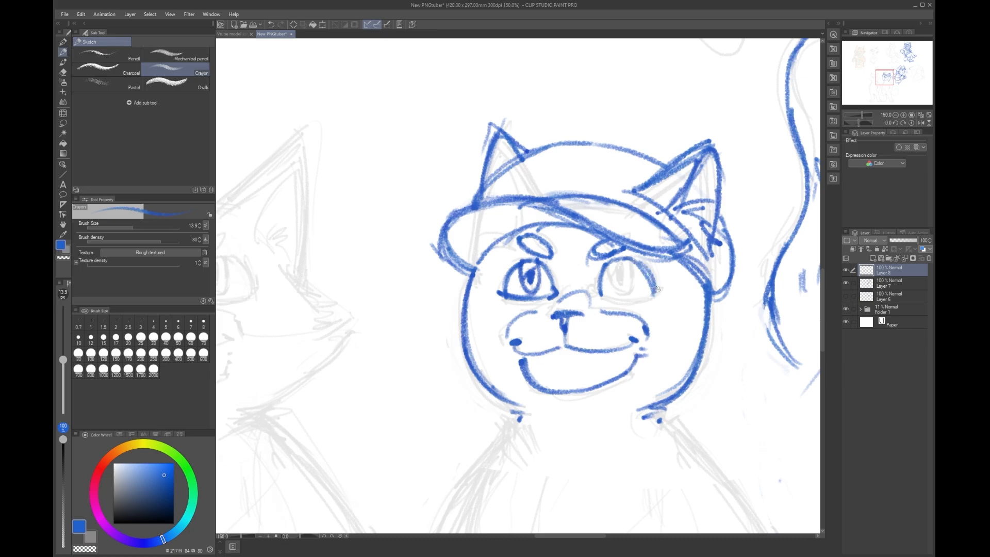
pyautogui.hotkey('ctrl', 'z')
pyautogui.hotkey('ctrl', 'z')
pyautogui.moveTo(623, 258)
pyautogui.mouseDown()
pyautogui.moveTo(659, 286)
pyautogui.moveTo(624, 295)
pyautogui.moveTo(637, 302)
pyautogui.moveTo(607, 295)
pyautogui.moveTo(659, 288)
pyautogui.mouseUp()
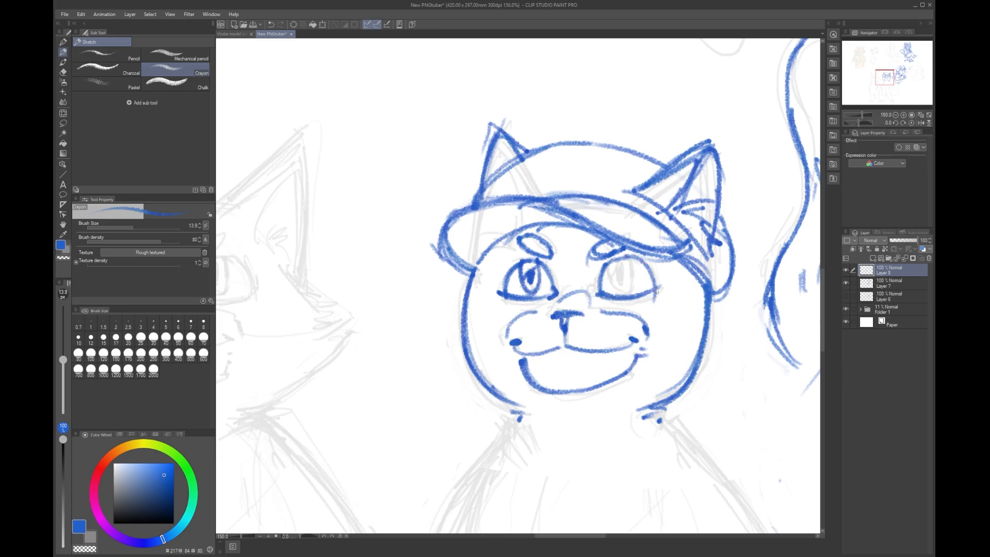
pyautogui.moveTo(612, 262)
pyautogui.mouseDown()
pyautogui.moveTo(615, 292)
pyautogui.moveTo(628, 287)
pyautogui.moveTo(623, 281)
pyautogui.mouseUp()
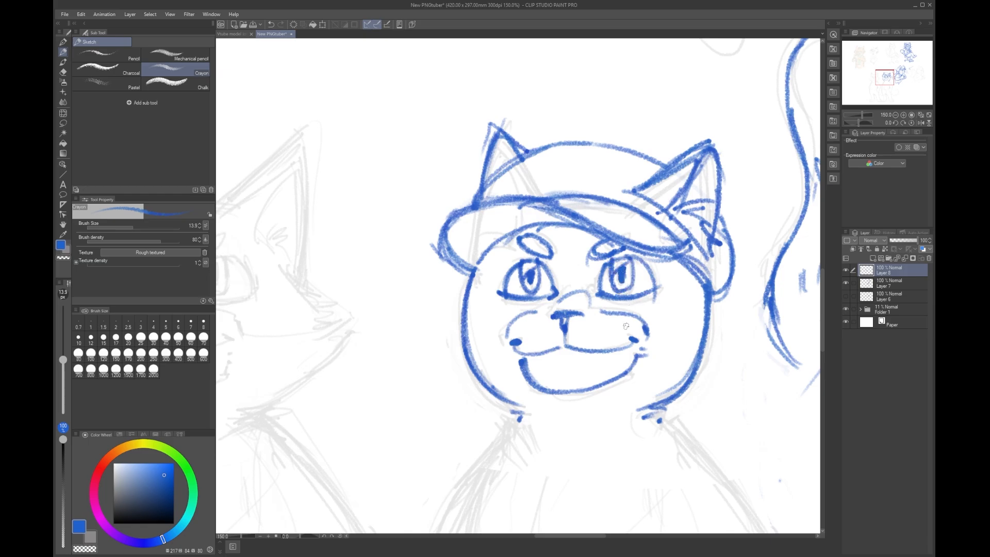
# Step: Hatch short fur stripes along the edges of both cheeks and touch up the cap's outline
pyautogui.scroll(-3, 629, 300)
pyautogui.scroll(-1, 635, 304)
pyautogui.scroll(4, 619, 304)
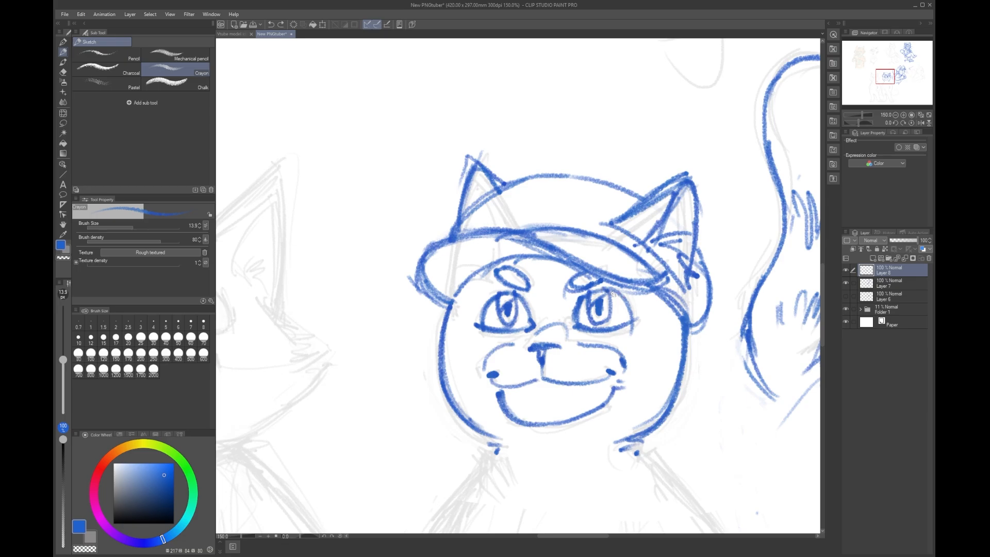
pyautogui.moveTo(569, 315)
pyautogui.mouseDown()
pyautogui.moveTo(574, 326)
pyautogui.moveTo(526, 330)
pyautogui.mouseUp()
pyautogui.scroll(-4, 574, 253)
pyautogui.scroll(3, 574, 253)
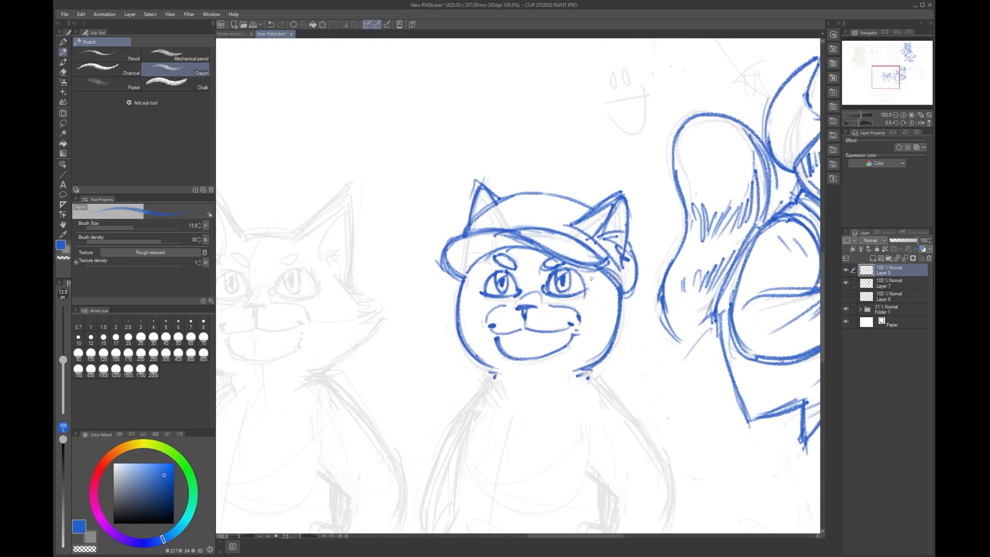
pyautogui.moveTo(616, 295)
pyautogui.mouseDown()
pyautogui.moveTo(613, 323)
pyautogui.moveTo(611, 301)
pyautogui.moveTo(595, 308)
pyautogui.moveTo(606, 339)
pyautogui.moveTo(614, 333)
pyautogui.moveTo(602, 341)
pyautogui.moveTo(594, 330)
pyautogui.moveTo(593, 369)
pyautogui.moveTo(596, 359)
pyautogui.moveTo(576, 352)
pyautogui.mouseUp()
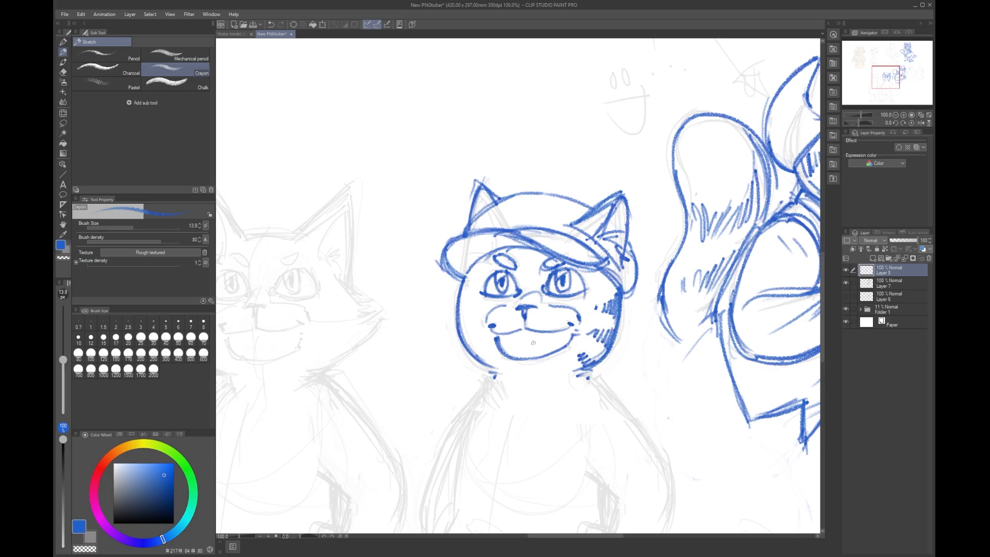
pyautogui.moveTo(462, 280)
pyautogui.mouseDown()
pyautogui.moveTo(472, 311)
pyautogui.moveTo(460, 312)
pyautogui.moveTo(464, 329)
pyautogui.moveTo(464, 317)
pyautogui.moveTo(505, 375)
pyautogui.moveTo(483, 341)
pyautogui.mouseUp()
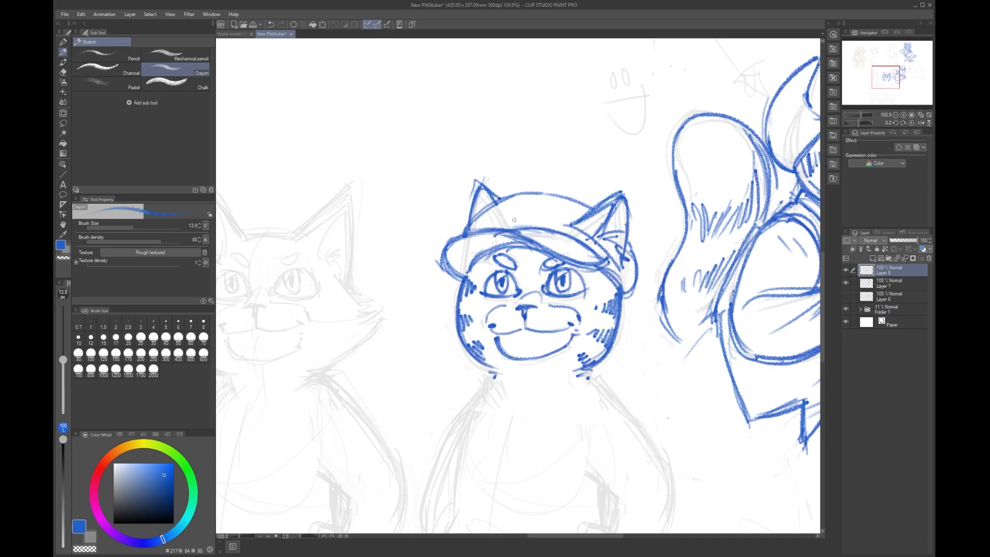
pyautogui.moveTo(473, 232); pyautogui.dragTo(529, 230)
pyautogui.moveTo(633, 289); pyautogui.dragTo(621, 304)
# Step: Draw the large pointed shirt collar flap beneath the chin of the front-facing cat
pyautogui.scroll(-5, 544, 347)
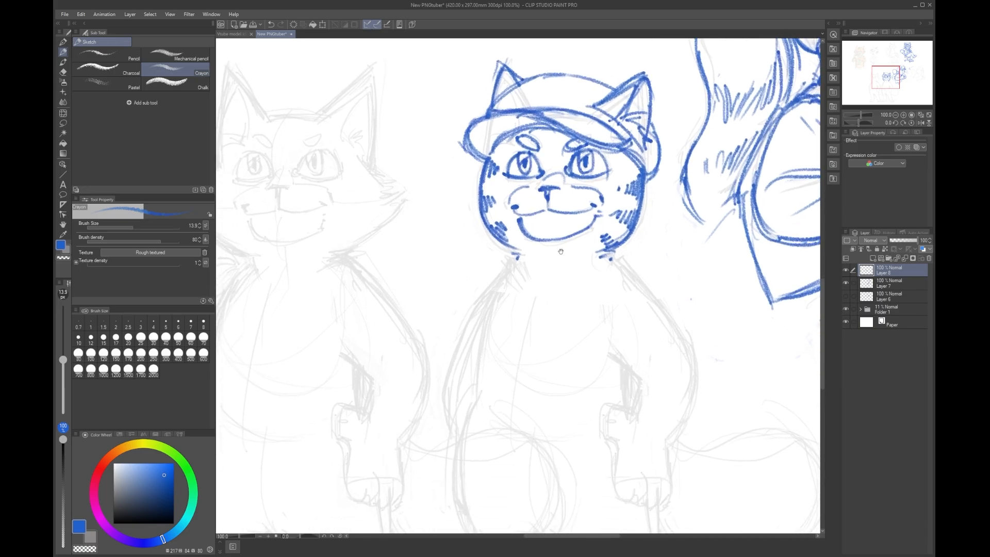
pyautogui.moveTo(541, 267); pyautogui.dragTo(561, 290)
pyautogui.moveTo(540, 266); pyautogui.dragTo(615, 263)
pyautogui.moveTo(613, 262); pyautogui.dragTo(545, 306)
pyautogui.moveTo(537, 270)
pyautogui.mouseDown()
pyautogui.moveTo(556, 298)
pyautogui.moveTo(562, 291)
pyautogui.mouseUp()
pyautogui.hotkey('ctrl', 'z')
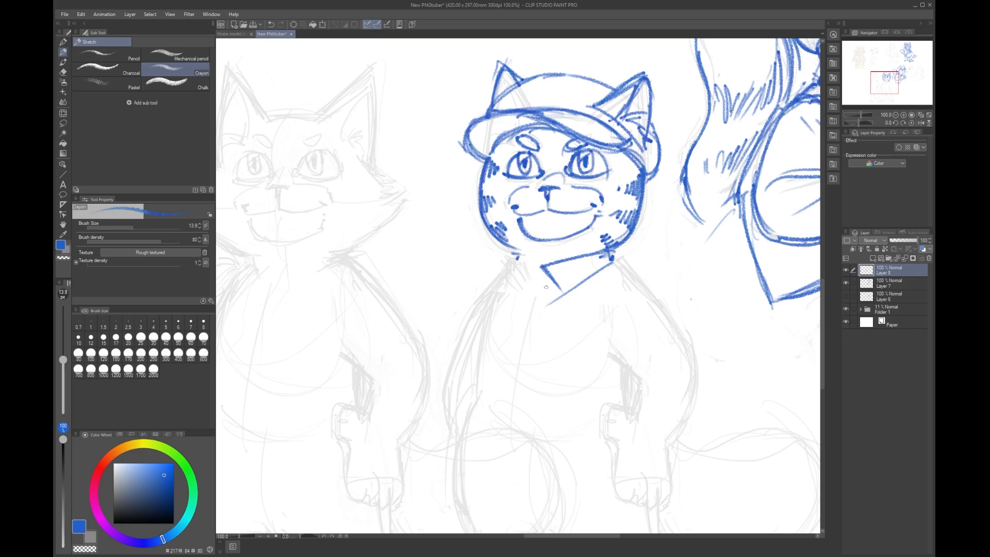
pyautogui.hotkey('ctrl', 'z')
# Step: Draw a bow tie with a round knot and two loops between the collar flaps, and finish the smaller flap
pyautogui.moveTo(558, 285); pyautogui.dragTo(572, 289)
pyautogui.moveTo(528, 264)
pyautogui.mouseDown()
pyautogui.moveTo(529, 277)
pyautogui.moveTo(503, 287)
pyautogui.moveTo(514, 255)
pyautogui.moveTo(527, 264)
pyautogui.moveTo(530, 293)
pyautogui.mouseUp()
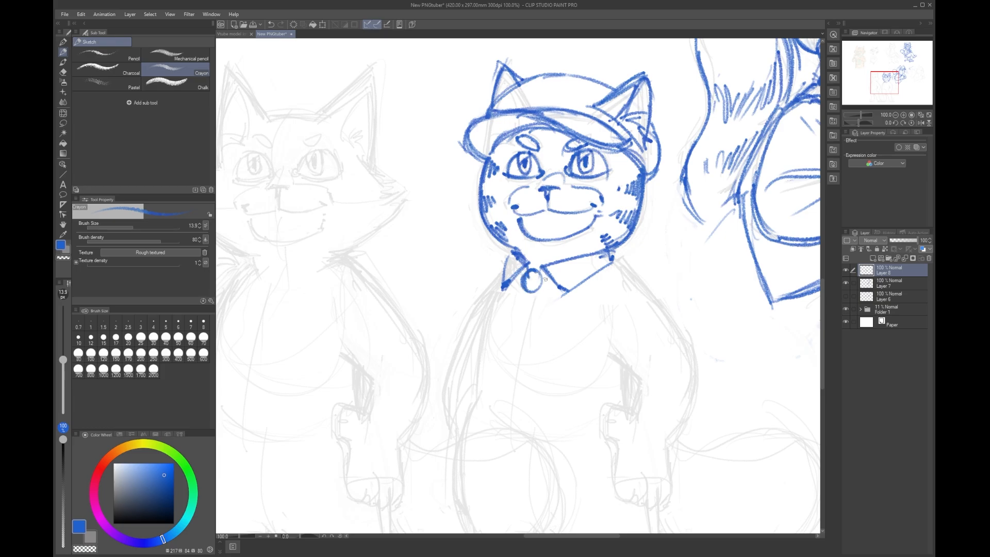
pyautogui.hotkey('ctrl', 'z')
pyautogui.hotkey('ctrl', 'z')
pyautogui.hotkey('ctrl', 'z')
pyautogui.hotkey('ctrl', 'z')
pyautogui.moveTo(542, 275)
pyautogui.mouseDown()
pyautogui.moveTo(559, 298)
pyautogui.moveTo(505, 268)
pyautogui.moveTo(536, 294)
pyautogui.mouseUp()
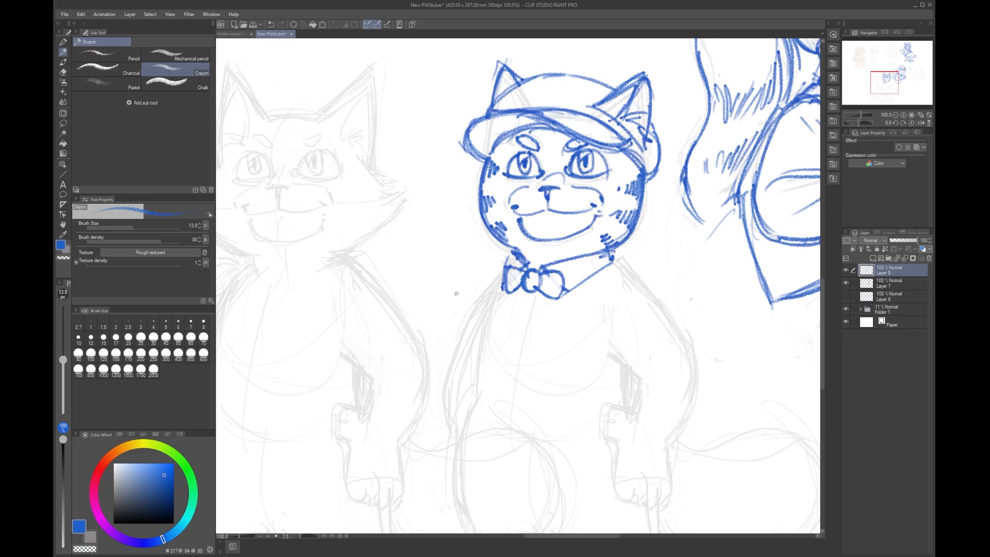
pyautogui.moveTo(507, 260); pyautogui.dragTo(504, 250)
# Step: Draw the vest's V-shaped opening with lapels beneath the bow tie and dot a row of small shirt buttons inside it
pyautogui.moveTo(550, 299); pyautogui.dragTo(521, 356)
pyautogui.moveTo(523, 357)
pyautogui.mouseDown()
pyautogui.moveTo(555, 330)
pyautogui.moveTo(546, 320)
pyautogui.moveTo(566, 301)
pyautogui.mouseUp()
pyautogui.moveTo(521, 356)
pyautogui.mouseDown()
pyautogui.moveTo(501, 315)
pyautogui.moveTo(504, 290)
pyautogui.mouseUp()
pyautogui.click(528, 295)
pyautogui.click(527, 303)
pyautogui.click(526, 313)
pyautogui.click(526, 321)
pyautogui.click(525, 329)
pyautogui.click(524, 337)
# Step: Draw the vest's front closure straight down from the V opening and add two oval buttons beside it
pyautogui.moveTo(521, 357); pyautogui.dragTo(516, 410)
pyautogui.hotkey('ctrl', 'z')
pyautogui.hotkey('ctrl', 'z')
pyautogui.hotkey('ctrl', 'z')
pyautogui.moveTo(522, 357); pyautogui.dragTo(517, 425)
pyautogui.moveTo(522, 367); pyautogui.dragTo(520, 397)
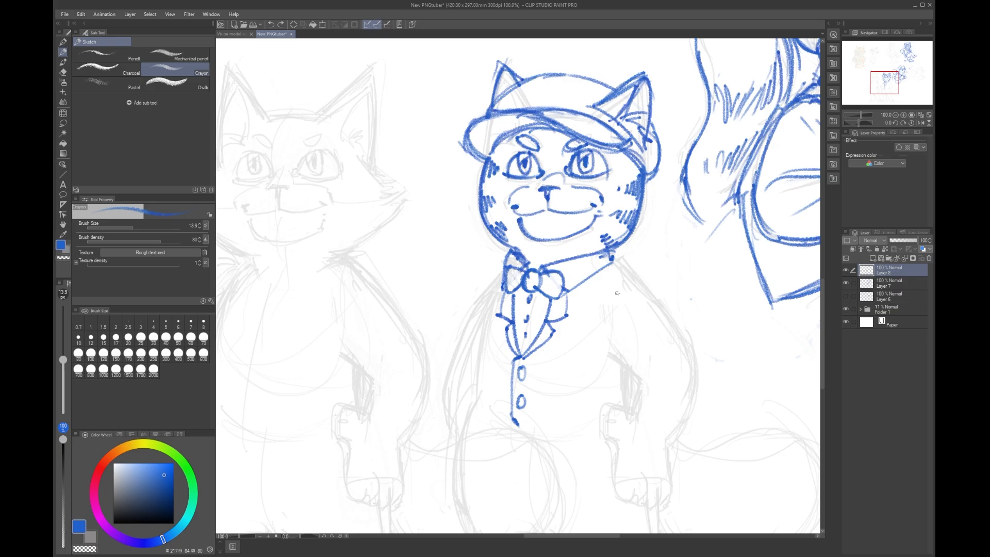
# Step: Try to draw the shoulder lines and the side of the torso below the collar
pyautogui.moveTo(614, 259); pyautogui.dragTo(643, 275)
pyautogui.moveTo(505, 267); pyautogui.dragTo(486, 279)
pyautogui.moveTo(641, 275); pyautogui.dragTo(619, 392)
pyautogui.hotkey('ctrl', 'z')
pyautogui.hotkey('ctrl', 'z')
pyautogui.hotkey('ctrl', 'z')
pyautogui.hotkey('ctrl', 'z')
# Step: Draw the vest's shoulder with its curved armhole, and the vest's opposite side edge
pyautogui.moveTo(613, 264)
pyautogui.mouseDown()
pyautogui.moveTo(626, 273)
pyautogui.moveTo(615, 281)
pyautogui.moveTo(633, 272)
pyautogui.mouseUp()
pyautogui.moveTo(626, 269)
pyautogui.mouseDown()
pyautogui.moveTo(612, 312)
pyautogui.moveTo(626, 368)
pyautogui.mouseUp()
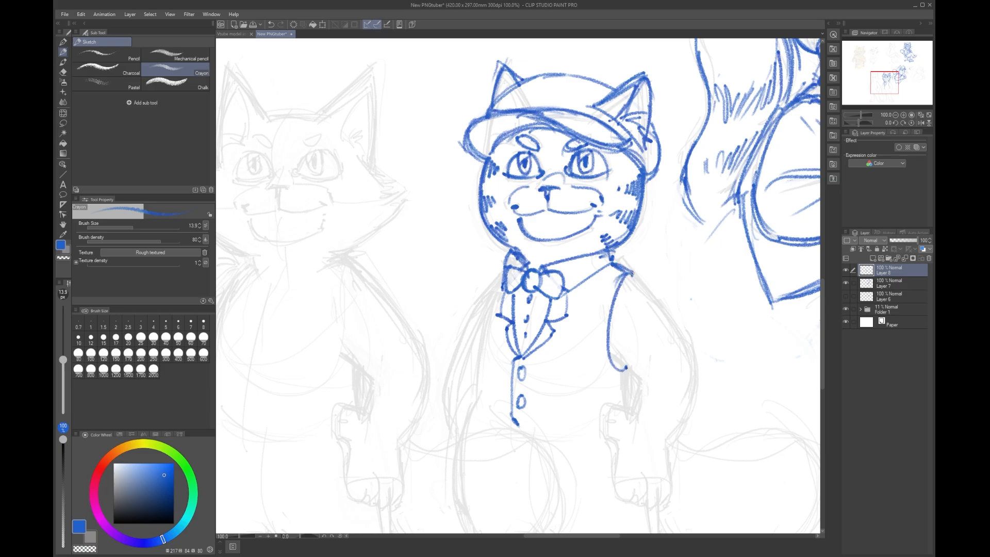
pyautogui.moveTo(629, 273)
pyautogui.mouseDown()
pyautogui.moveTo(613, 260)
pyautogui.moveTo(622, 287)
pyautogui.moveTo(655, 270)
pyautogui.moveTo(627, 269)
pyautogui.mouseUp()
pyautogui.moveTo(503, 268); pyautogui.dragTo(477, 370)
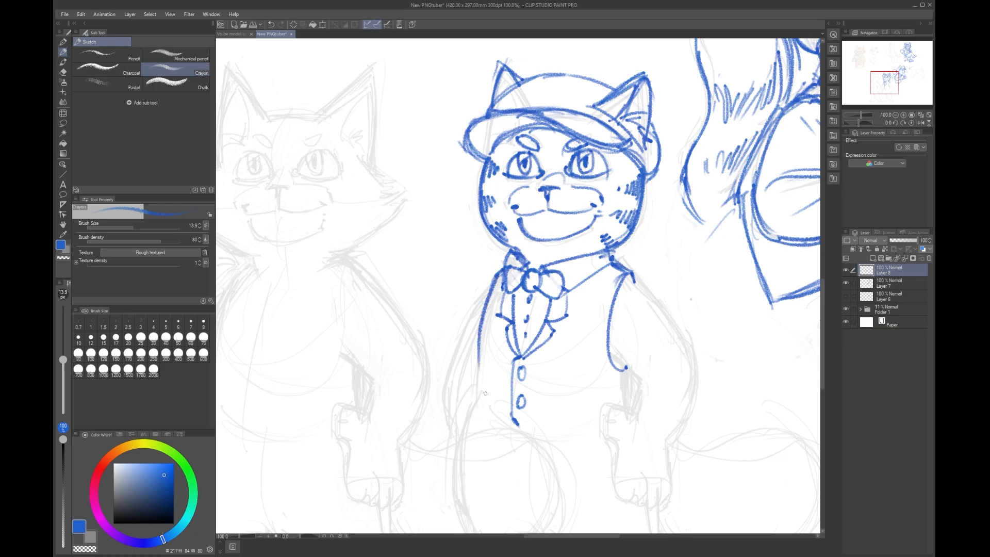
# Step: Complete the vest's sides and draw its hem with two points meeting at the front closure
pyautogui.moveTo(480, 335)
pyautogui.mouseDown()
pyautogui.moveTo(473, 407)
pyautogui.moveTo(539, 452)
pyautogui.moveTo(596, 436)
pyautogui.mouseUp()
pyautogui.moveTo(627, 368); pyautogui.dragTo(631, 404)
pyautogui.moveTo(514, 419); pyautogui.dragTo(489, 454)
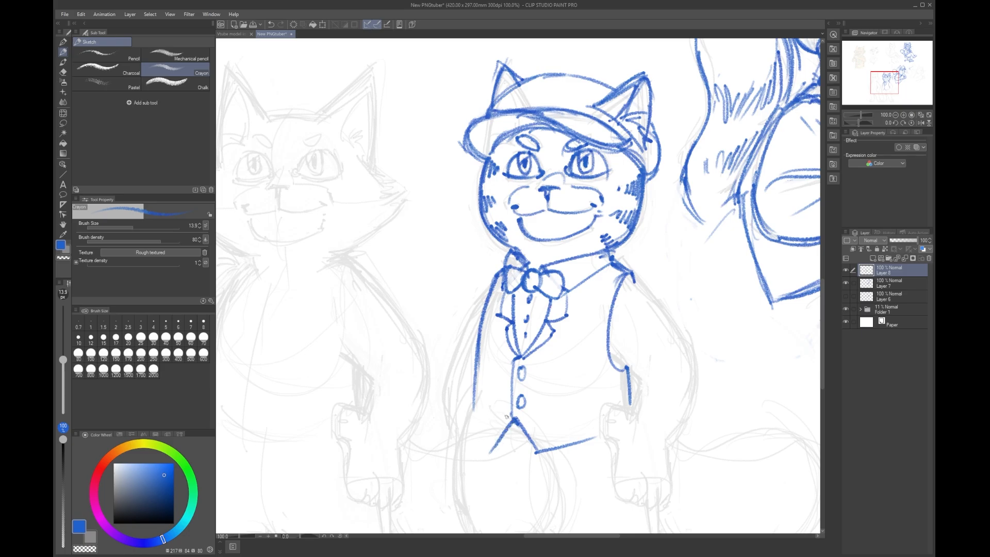
pyautogui.moveTo(467, 419)
pyautogui.mouseDown()
pyautogui.moveTo(494, 454)
pyautogui.moveTo(466, 423)
pyautogui.moveTo(469, 413)
pyautogui.mouseUp()
pyautogui.moveTo(475, 372); pyautogui.dragTo(469, 406)
pyautogui.moveTo(492, 454)
pyautogui.mouseDown()
pyautogui.moveTo(522, 422)
pyautogui.moveTo(538, 452)
pyautogui.moveTo(589, 439)
pyautogui.mouseUp()
pyautogui.moveTo(513, 423)
pyautogui.mouseDown()
pyautogui.moveTo(510, 386)
pyautogui.moveTo(511, 401)
pyautogui.mouseUp()
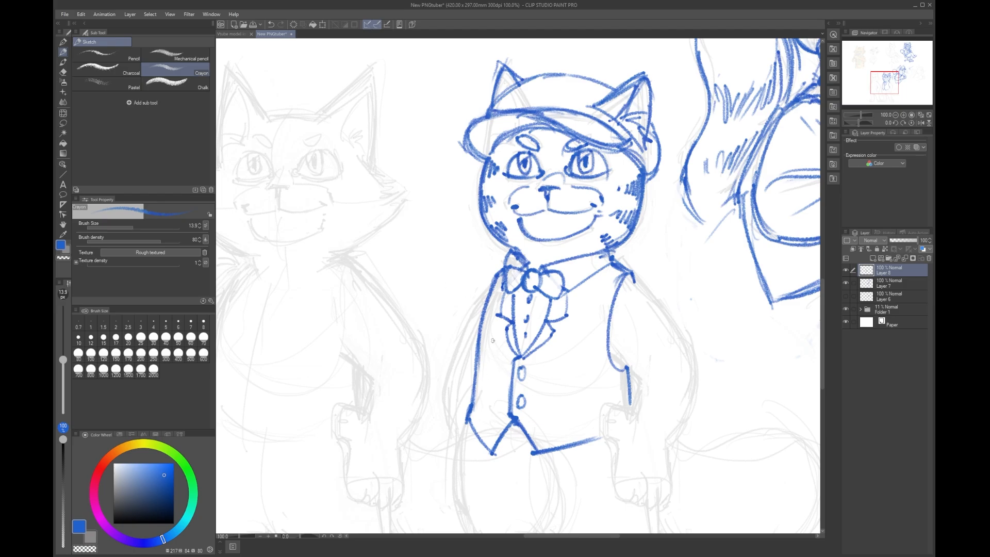
# Step: Draw a slanted pocket band on the narrow side of the vest, beside the lapel
pyautogui.moveTo(479, 330)
pyautogui.mouseDown()
pyautogui.moveTo(506, 342)
pyautogui.moveTo(504, 358)
pyautogui.mouseUp()
pyautogui.moveTo(505, 341); pyautogui.dragTo(505, 360)
pyautogui.hotkey('ctrl', 'z')
pyautogui.hotkey('ctrl', 'z')
pyautogui.hotkey('ctrl', 'z')
pyautogui.moveTo(479, 331)
pyautogui.mouseDown()
pyautogui.moveTo(501, 343)
pyautogui.moveTo(503, 358)
pyautogui.mouseUp()
# Step: Try to draw the rolled sleeve cuff across the upper arm beside the armhole
pyautogui.moveTo(638, 380); pyautogui.dragTo(696, 381)
pyautogui.hotkey('ctrl', 'z')
pyautogui.moveTo(639, 386)
pyautogui.mouseDown()
pyautogui.moveTo(697, 386)
pyautogui.moveTo(691, 355)
pyautogui.moveTo(656, 356)
pyautogui.moveTo(638, 382)
pyautogui.moveTo(684, 365)
pyautogui.mouseUp()
pyautogui.hotkey('ctrl', 'z')
pyautogui.hotkey('ctrl', 'z')
pyautogui.hotkey('ctrl', 'z')
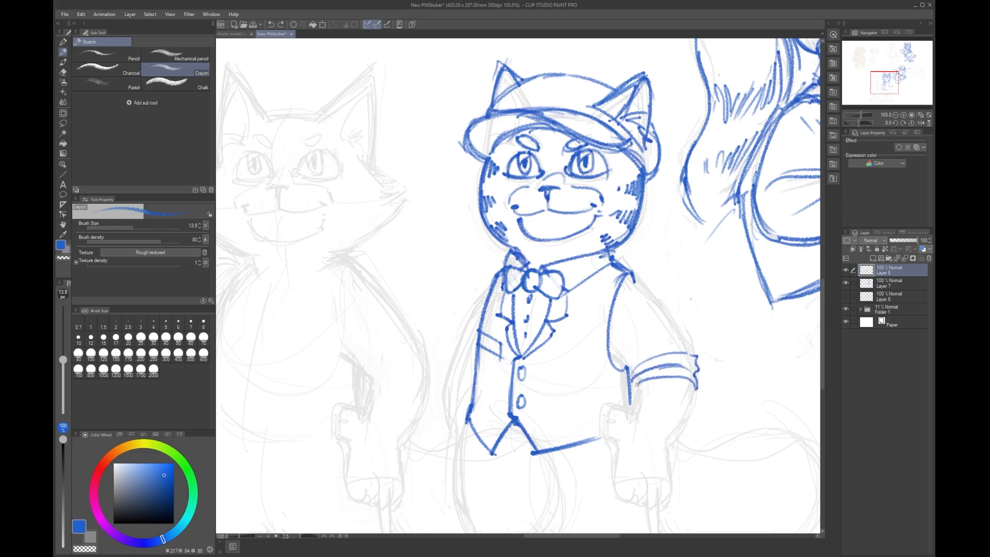
pyautogui.hotkey('ctrl', 'z')
pyautogui.hotkey('ctrl', 'z')
# Step: Draw the rolled cuff with its fold lines and the short sleeve's outer edge from the shoulder down to it
pyautogui.moveTo(636, 379)
pyautogui.mouseDown()
pyautogui.moveTo(633, 367)
pyautogui.moveTo(639, 384)
pyautogui.moveTo(698, 392)
pyautogui.mouseUp()
pyautogui.moveTo(694, 356); pyautogui.dragTo(698, 381)
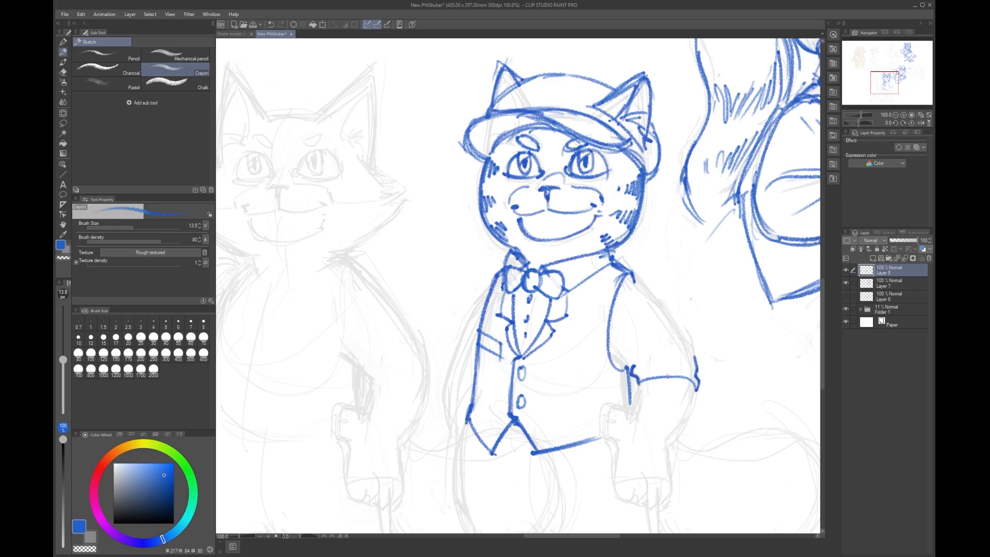
pyautogui.moveTo(633, 366); pyautogui.dragTo(697, 358)
pyautogui.moveTo(635, 368); pyautogui.dragTo(691, 371)
pyautogui.moveTo(609, 345); pyautogui.dragTo(628, 366)
pyautogui.moveTo(630, 277); pyautogui.dragTo(698, 368)
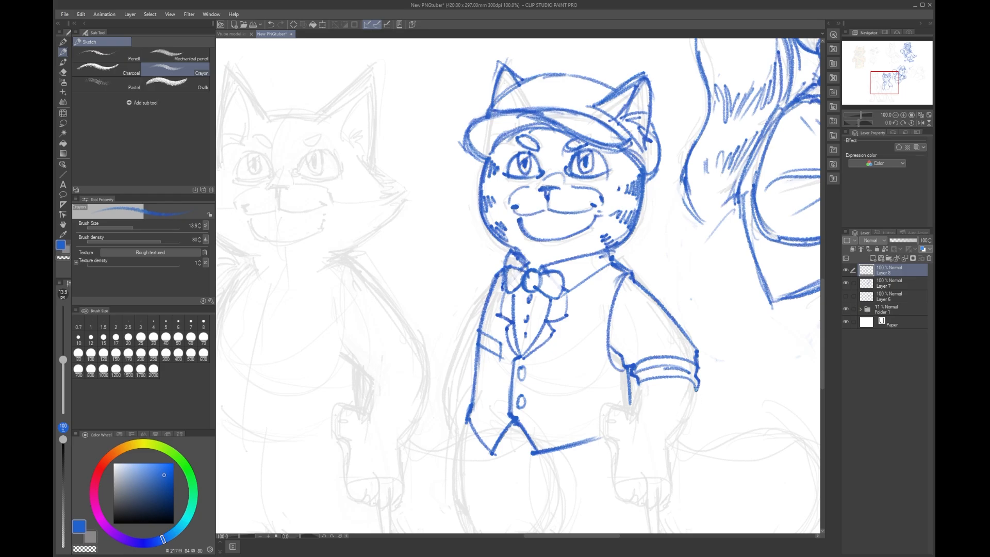
# Step: Draw the forearm and lowered paw below the cuff, including the thumb, fingers and claws
pyautogui.moveTo(696, 388); pyautogui.dragTo(665, 449)
pyautogui.moveTo(641, 385)
pyautogui.mouseDown()
pyautogui.moveTo(634, 418)
pyautogui.moveTo(610, 442)
pyautogui.moveTo(613, 462)
pyautogui.mouseUp()
pyautogui.hotkey('ctrl', 'z')
pyautogui.moveTo(605, 417)
pyautogui.mouseDown()
pyautogui.moveTo(620, 476)
pyautogui.moveTo(620, 451)
pyautogui.moveTo(628, 501)
pyautogui.mouseUp()
pyautogui.moveTo(645, 466)
pyautogui.mouseDown()
pyautogui.moveTo(642, 499)
pyautogui.moveTo(655, 505)
pyautogui.moveTo(661, 470)
pyautogui.mouseUp()
pyautogui.moveTo(656, 506)
pyautogui.mouseDown()
pyautogui.moveTo(664, 452)
pyautogui.moveTo(663, 500)
pyautogui.mouseUp()
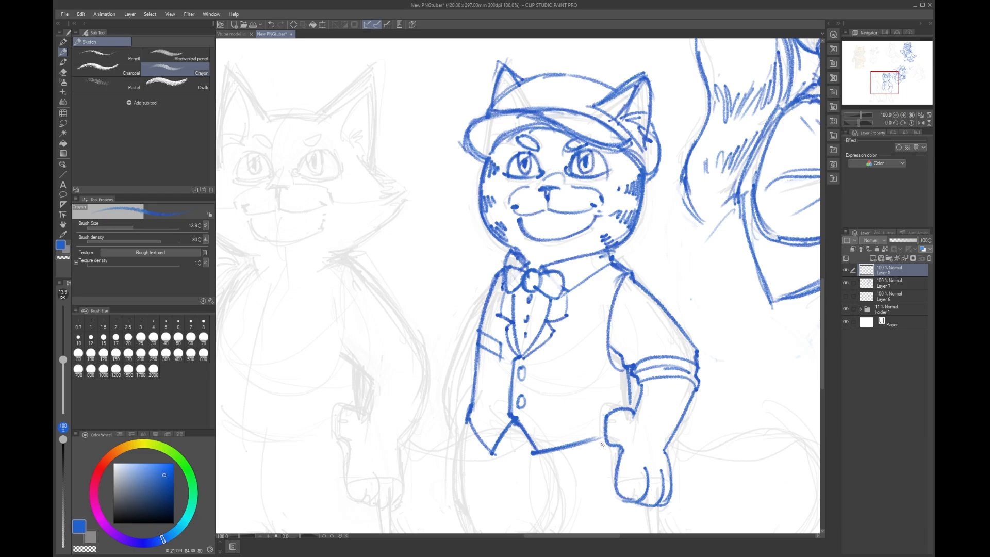
pyautogui.moveTo(610, 421); pyautogui.dragTo(607, 430)
pyautogui.moveTo(636, 488)
pyautogui.mouseDown()
pyautogui.moveTo(630, 499)
pyautogui.moveTo(669, 499)
pyautogui.mouseUp()
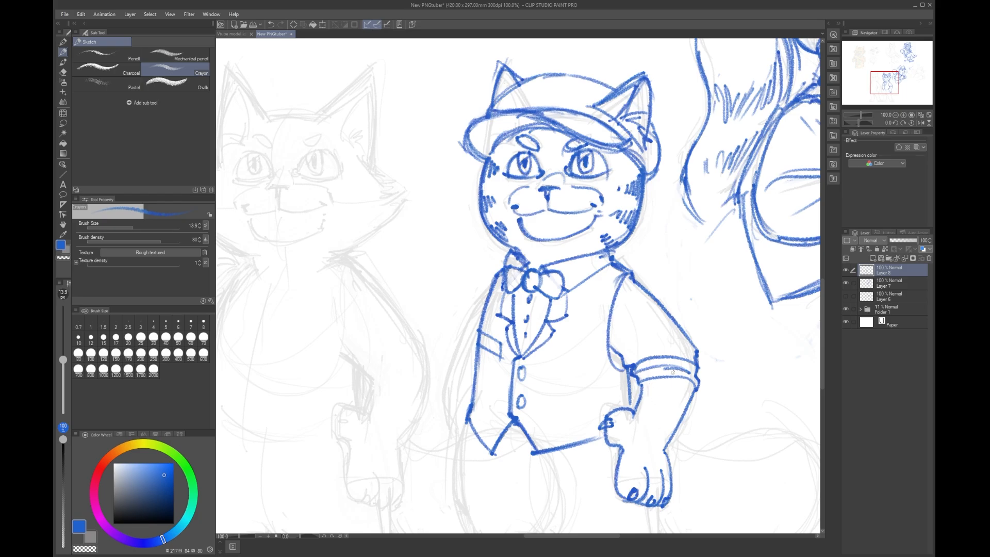
# Step: Hatch rows of fur stripes across the forearm from the cuff down to the wrist
pyautogui.moveTo(657, 388); pyautogui.dragTo(664, 403)
pyautogui.moveTo(668, 390); pyautogui.dragTo(674, 408)
pyautogui.moveTo(680, 394)
pyautogui.mouseDown()
pyautogui.moveTo(680, 416)
pyautogui.moveTo(658, 424)
pyautogui.mouseUp()
pyautogui.moveTo(659, 414); pyautogui.dragTo(667, 432)
pyautogui.moveTo(669, 420); pyautogui.dragTo(672, 436)
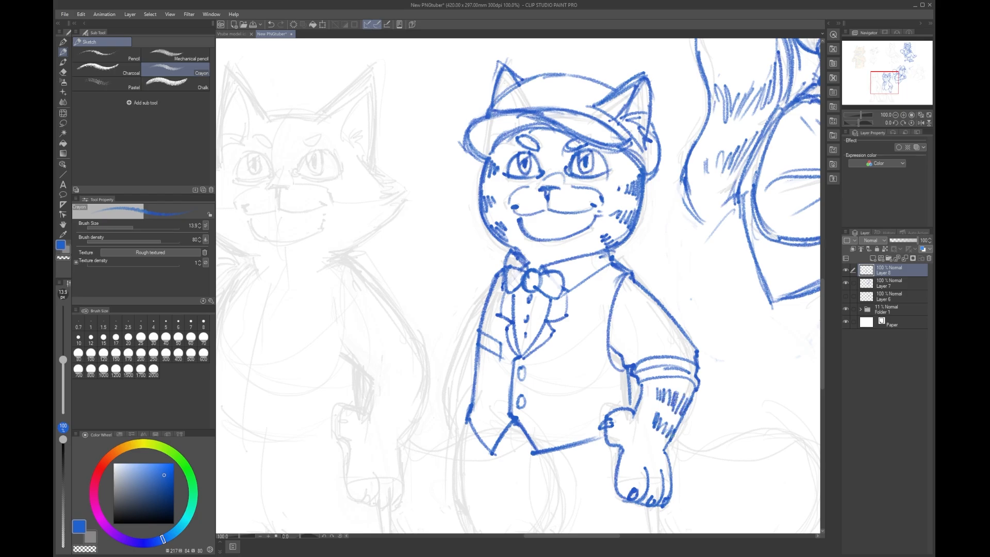
pyautogui.moveTo(646, 396)
pyautogui.mouseDown()
pyautogui.moveTo(645, 448)
pyautogui.moveTo(635, 444)
pyautogui.moveTo(659, 465)
pyautogui.moveTo(651, 462)
pyautogui.mouseUp()
# Step: Add fabric fold lines to the near sleeve above the cuff and below the shoulder
pyautogui.scroll(-3, 610, 292)
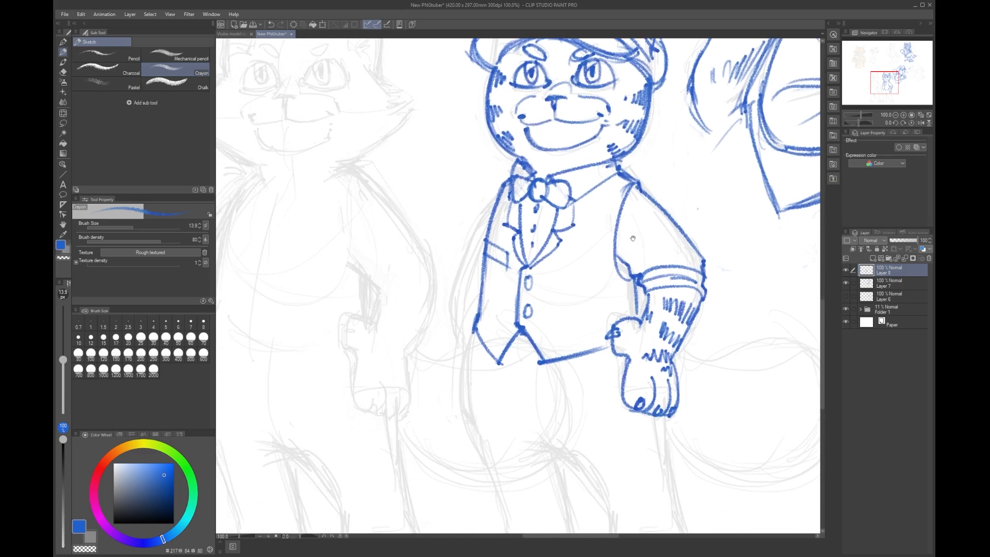
pyautogui.moveTo(641, 279)
pyautogui.mouseDown()
pyautogui.moveTo(659, 230)
pyautogui.moveTo(661, 252)
pyautogui.mouseUp()
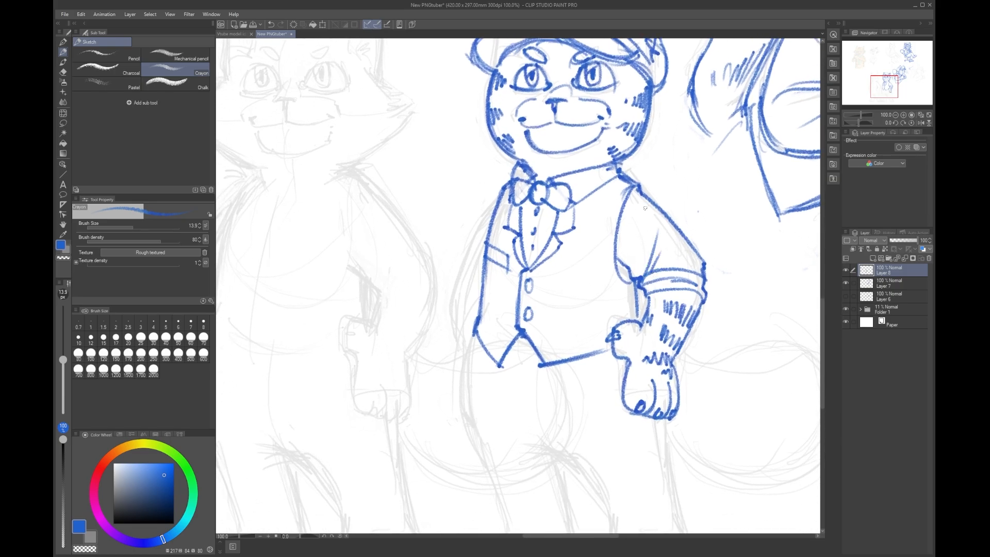
pyautogui.moveTo(634, 194); pyautogui.dragTo(623, 235)
# Step: Draw the opposite arm's sleeve with its rolled cuff and the forearm edge behind the vest
pyautogui.moveTo(503, 187)
pyautogui.mouseDown()
pyautogui.moveTo(463, 240)
pyautogui.moveTo(452, 290)
pyautogui.mouseUp()
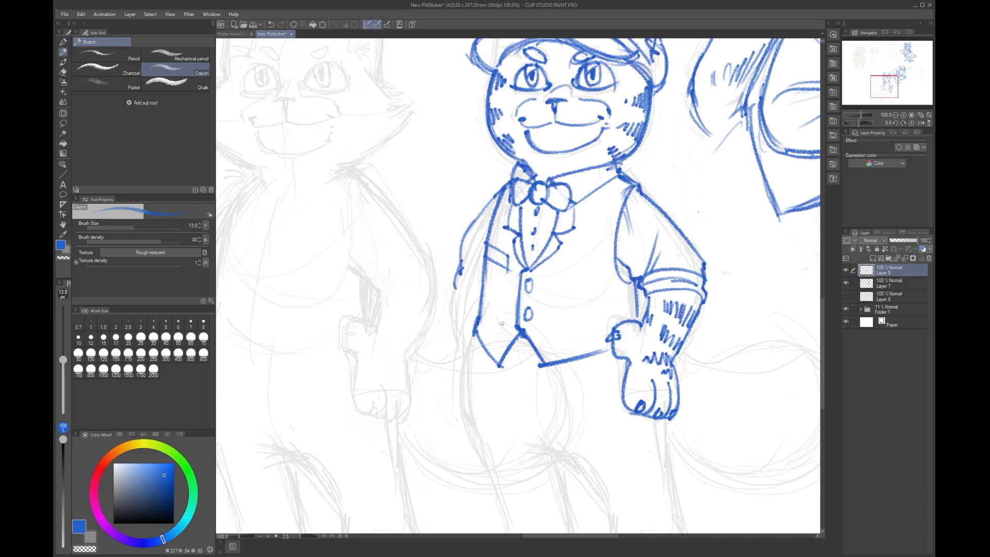
pyautogui.hotkey('ctrl', 'z')
pyautogui.moveTo(462, 267)
pyautogui.mouseDown()
pyautogui.moveTo(451, 293)
pyautogui.moveTo(454, 285)
pyautogui.moveTo(483, 297)
pyautogui.moveTo(485, 274)
pyautogui.moveTo(464, 253)
pyautogui.moveTo(475, 269)
pyautogui.mouseUp()
pyautogui.hotkey('ctrl', 'z')
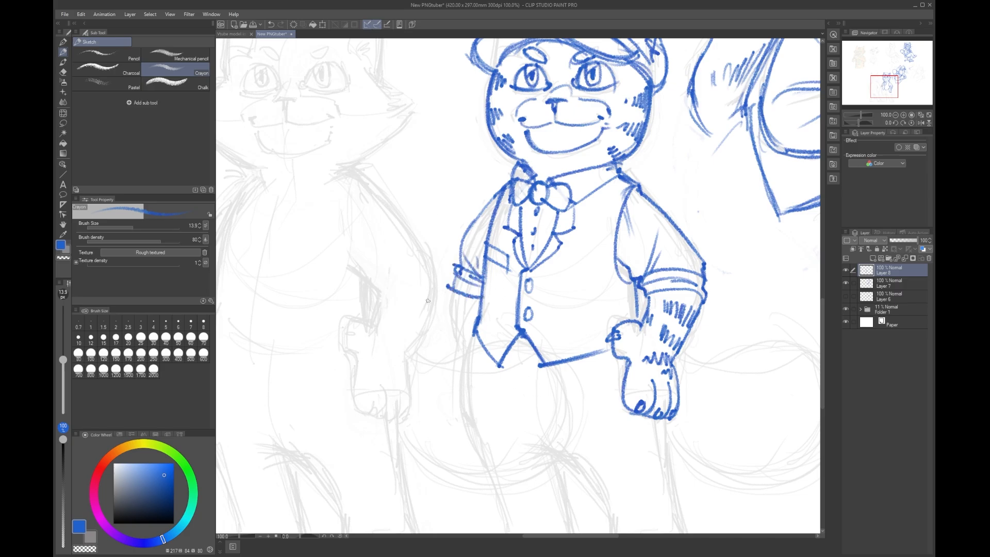
pyautogui.moveTo(458, 293); pyautogui.dragTo(463, 383)
# Step: Draw a chest pocket holding a pencil and other writing tools on the wide side of the vest
pyautogui.hotkey('ctrl', '-')
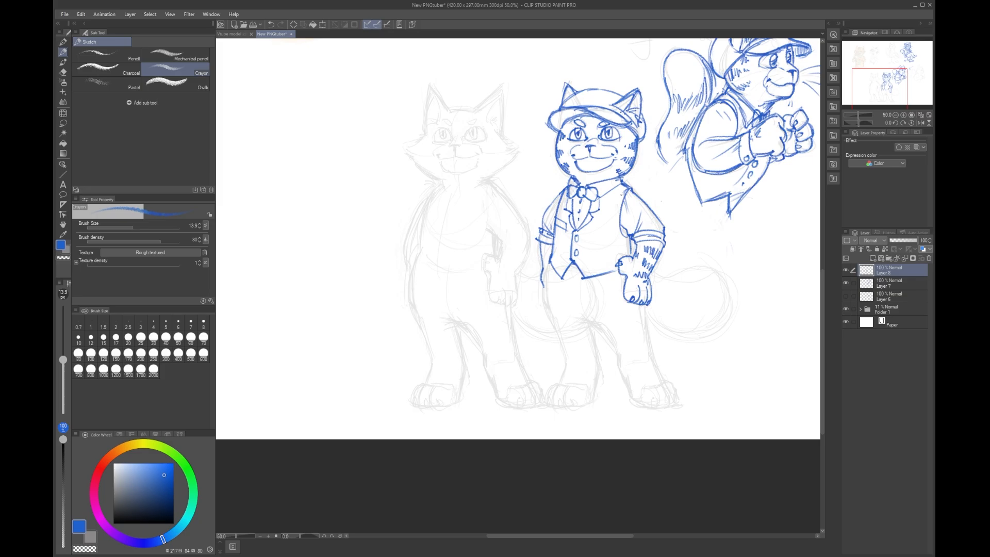
pyautogui.scroll(1, 622, 194)
pyautogui.scroll(-2, 622, 195)
pyautogui.scroll(1, 625, 185)
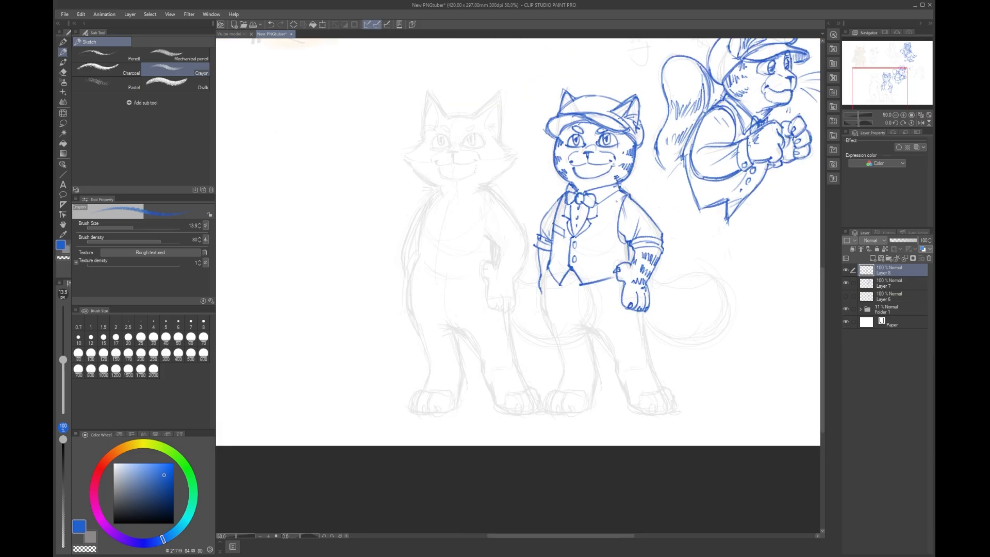
pyautogui.scroll(3, 571, 152)
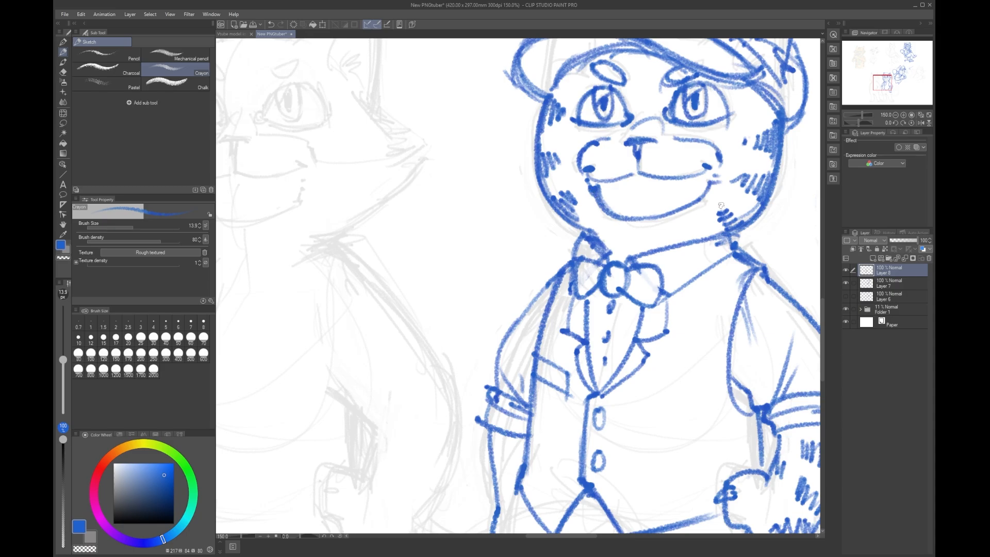
pyautogui.scroll(-1, 711, 191)
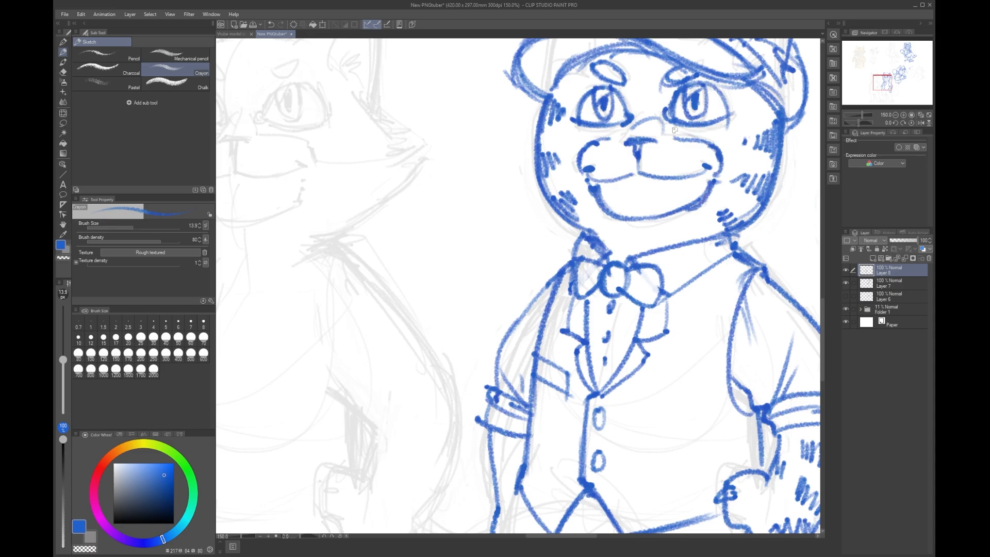
pyautogui.scroll(-2, 726, 208)
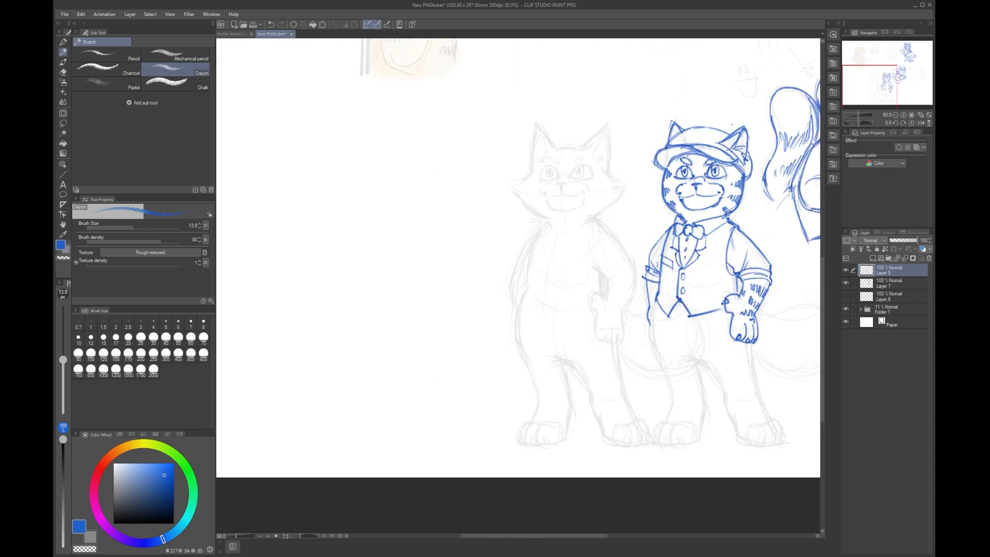
pyautogui.scroll(-1, 742, 64)
pyautogui.moveTo(741, 98); pyautogui.dragTo(615, 170)
pyautogui.scroll(1, 617, 173)
pyautogui.scroll(2, 624, 230)
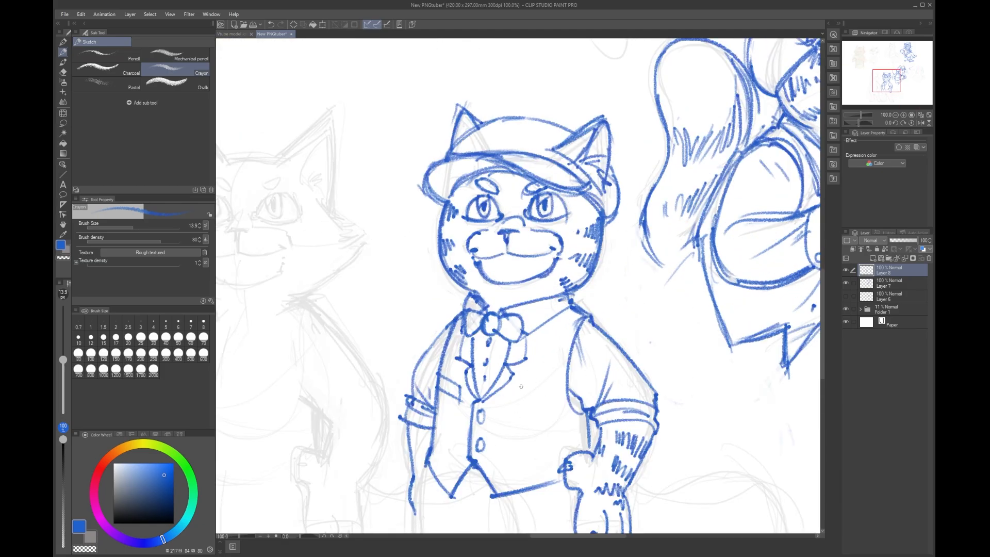
pyautogui.moveTo(508, 392)
pyautogui.mouseDown()
pyautogui.moveTo(560, 388)
pyautogui.moveTo(507, 401)
pyautogui.moveTo(540, 406)
pyautogui.moveTo(562, 395)
pyautogui.moveTo(560, 405)
pyautogui.moveTo(542, 351)
pyautogui.moveTo(550, 339)
pyautogui.moveTo(548, 395)
pyautogui.moveTo(560, 355)
pyautogui.moveTo(562, 401)
pyautogui.mouseUp()
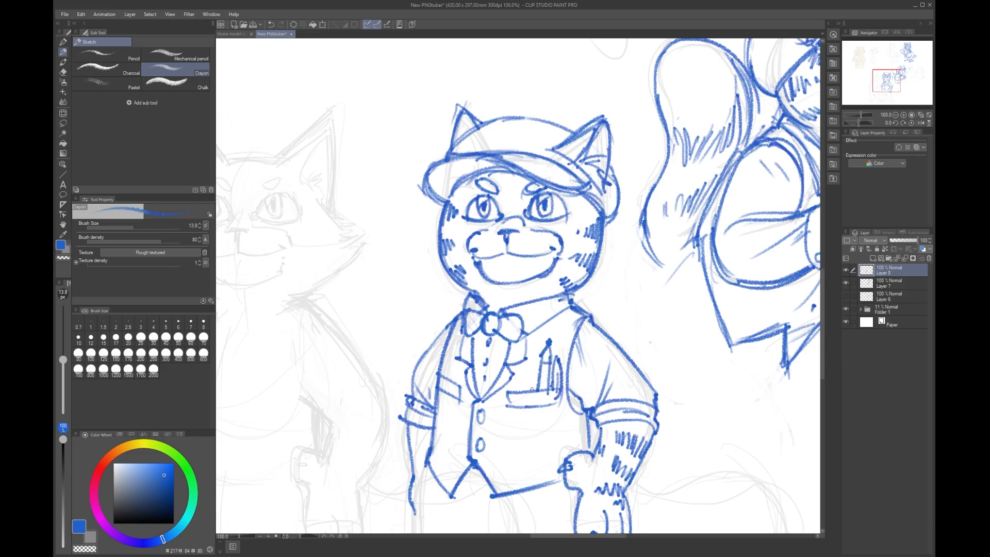
# Step: Finish the vest's chest pocket by adding its curved lower outline beneath the pencils
pyautogui.moveTo(527, 395); pyautogui.dragTo(539, 395)
pyautogui.scroll(-3, 690, 473)
pyautogui.scroll(3, 607, 456)
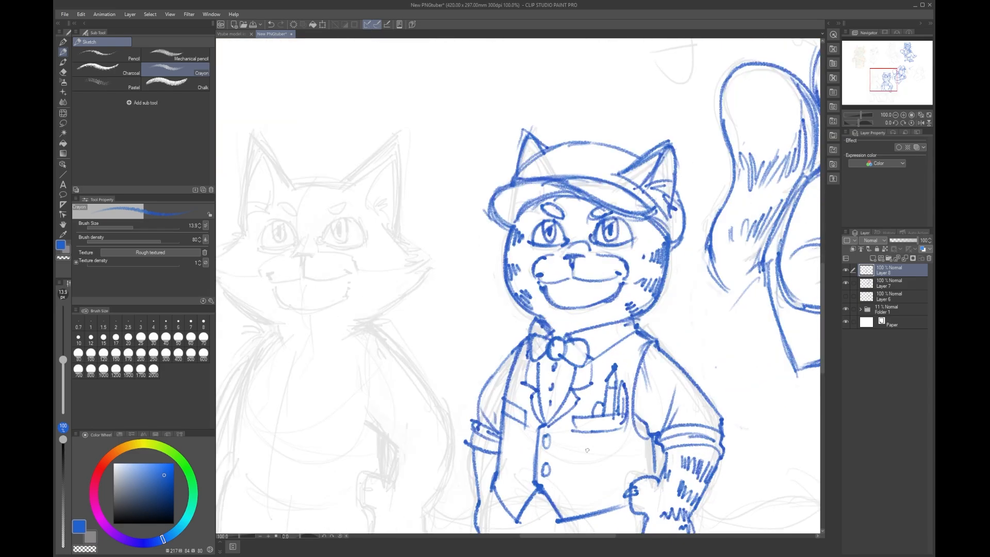
pyautogui.moveTo(576, 438); pyautogui.dragTo(605, 460)
pyautogui.scroll(-3, 644, 444)
pyautogui.moveTo(641, 292); pyautogui.dragTo(645, 85)
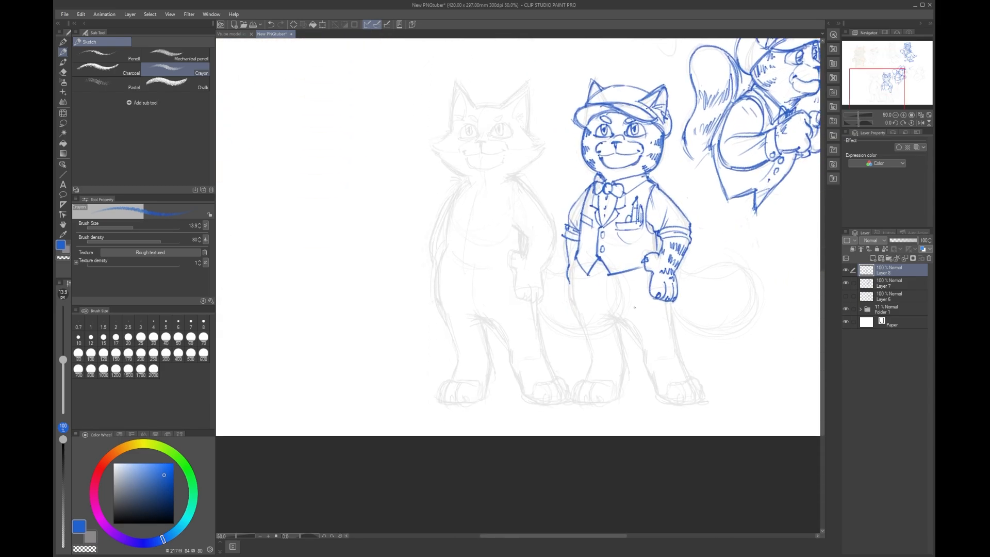
# Step: Sketch the trousers' outer edges, crotch line and the leg below the striped forearm, with its knee curve and lower leg
pyautogui.scroll(2, 645, 315)
pyautogui.scroll(-1, 643, 315)
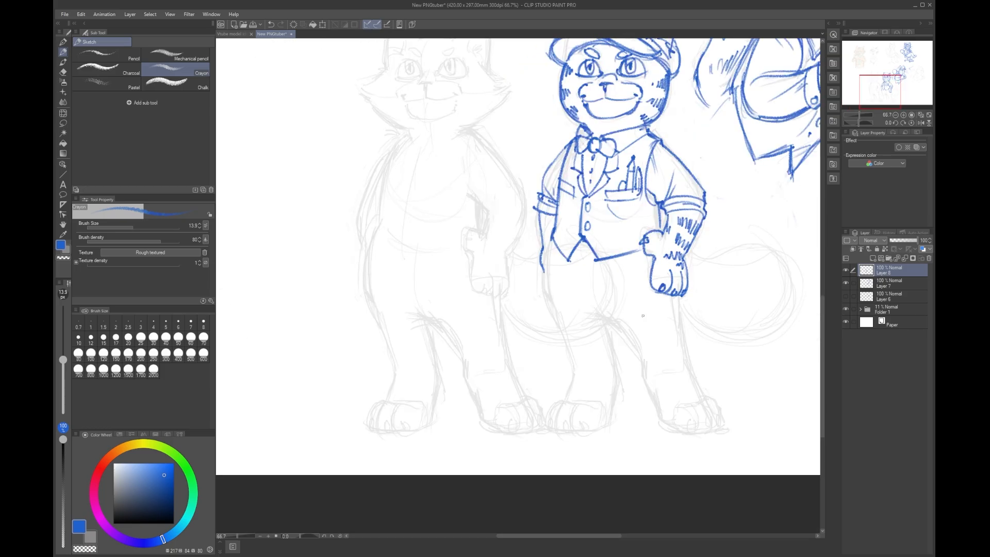
pyautogui.moveTo(551, 250); pyautogui.dragTo(567, 365)
pyautogui.moveTo(676, 298); pyautogui.dragTo(680, 359)
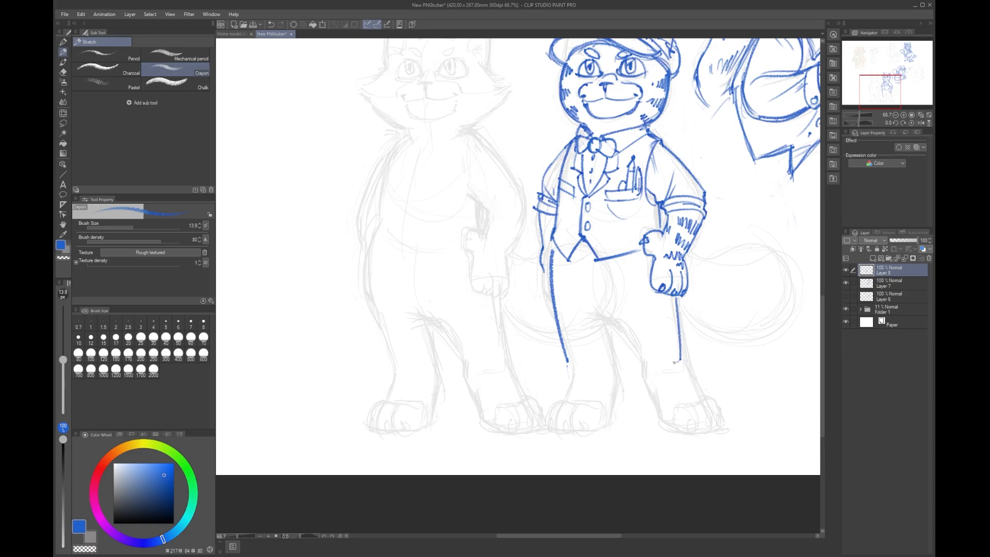
pyautogui.moveTo(587, 312); pyautogui.dragTo(606, 315)
pyautogui.moveTo(587, 257)
pyautogui.mouseDown()
pyautogui.moveTo(607, 329)
pyautogui.moveTo(635, 352)
pyautogui.mouseUp()
pyautogui.moveTo(615, 317)
pyautogui.mouseDown()
pyautogui.moveTo(644, 365)
pyautogui.moveTo(673, 361)
pyautogui.mouseUp()
pyautogui.hotkey('ctrl', 'z')
pyautogui.moveTo(683, 296)
pyautogui.mouseDown()
pyautogui.moveTo(662, 368)
pyautogui.moveTo(646, 345)
pyautogui.moveTo(647, 374)
pyautogui.moveTo(641, 350)
pyautogui.moveTo(671, 427)
pyautogui.mouseUp()
pyautogui.moveTo(683, 349); pyautogui.dragTo(699, 399)
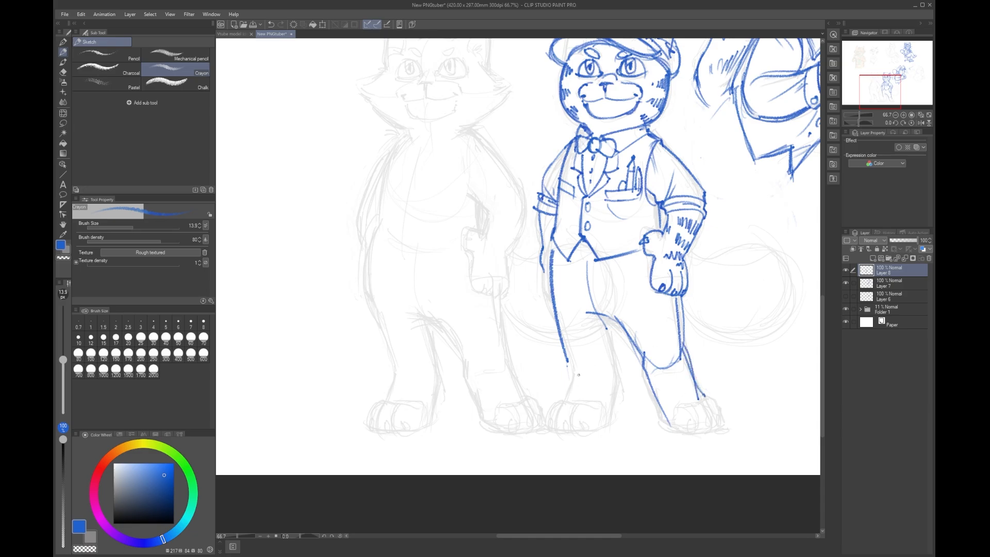
# Step: Sketch the other trouser leg with its inner edge, knee curve and lower leg, strengthening the outer edge
pyautogui.moveTo(553, 239); pyautogui.dragTo(569, 358)
pyautogui.moveTo(611, 316)
pyautogui.mouseDown()
pyautogui.moveTo(603, 361)
pyautogui.moveTo(568, 360)
pyautogui.mouseUp()
pyautogui.moveTo(566, 327)
pyautogui.mouseDown()
pyautogui.moveTo(592, 376)
pyautogui.moveTo(608, 346)
pyautogui.moveTo(613, 372)
pyautogui.mouseUp()
pyautogui.moveTo(565, 352)
pyautogui.mouseDown()
pyautogui.moveTo(580, 410)
pyautogui.moveTo(575, 401)
pyautogui.mouseUp()
pyautogui.moveTo(564, 342); pyautogui.dragTo(573, 398)
pyautogui.moveTo(613, 363); pyautogui.dragTo(617, 404)
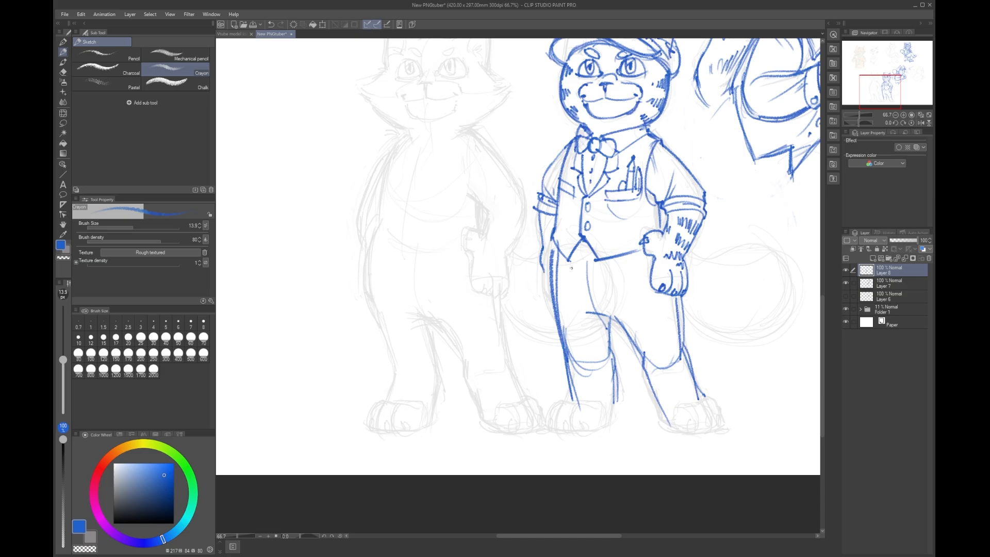
pyautogui.moveTo(552, 248); pyautogui.dragTo(573, 404)
pyautogui.moveTo(564, 367); pyautogui.dragTo(571, 394)
pyautogui.moveTo(592, 335); pyautogui.dragTo(583, 359)
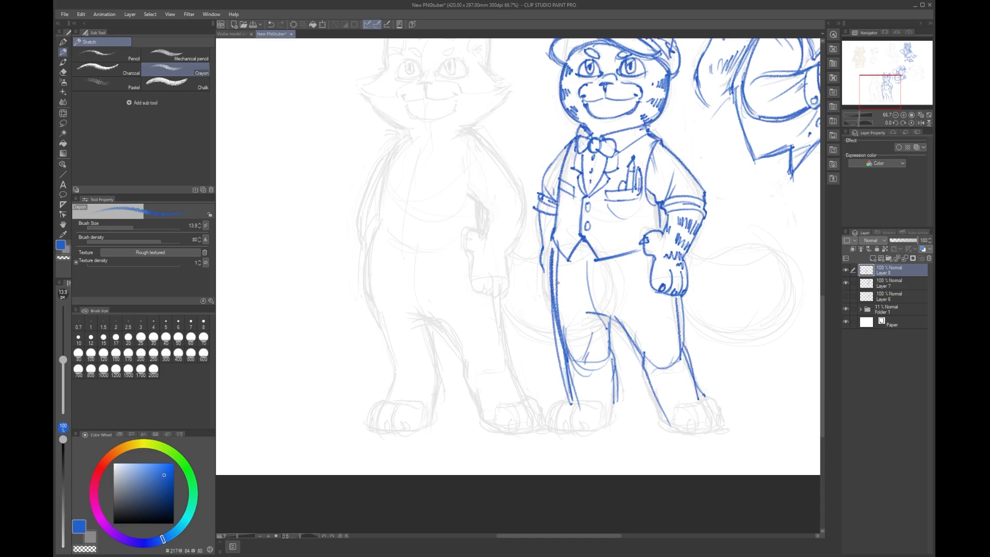
# Step: Draw the trouser hem and a rounded shoe with heel and sole on the leg opposite the striped forearm
pyautogui.moveTo(577, 407)
pyautogui.mouseDown()
pyautogui.moveTo(551, 404)
pyautogui.moveTo(545, 423)
pyautogui.moveTo(583, 435)
pyautogui.mouseUp()
pyautogui.moveTo(573, 406)
pyautogui.mouseDown()
pyautogui.moveTo(587, 412)
pyautogui.moveTo(567, 440)
pyautogui.moveTo(599, 422)
pyautogui.moveTo(612, 426)
pyautogui.moveTo(613, 394)
pyautogui.moveTo(615, 426)
pyautogui.moveTo(622, 384)
pyautogui.moveTo(619, 406)
pyautogui.mouseUp()
pyautogui.moveTo(619, 390)
pyautogui.mouseDown()
pyautogui.moveTo(561, 433)
pyautogui.moveTo(607, 420)
pyautogui.mouseUp()
pyautogui.moveTo(603, 423); pyautogui.dragTo(620, 416)
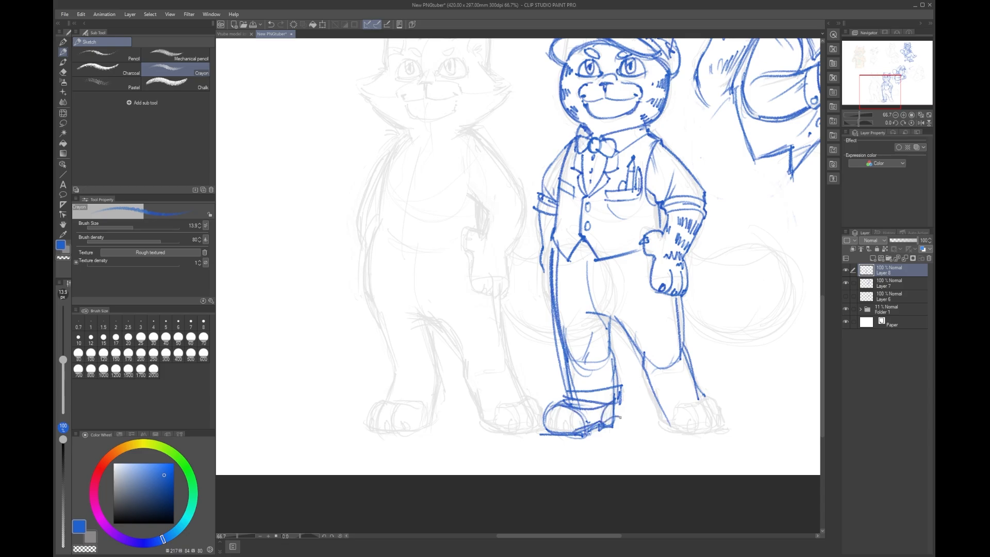
# Step: Rework that trouser leg into a looser shape, softening the knee curve and redrawing its inner and outer edges
pyautogui.moveTo(565, 365); pyautogui.dragTo(559, 393)
pyautogui.moveTo(558, 256); pyautogui.dragTo(577, 364)
pyautogui.moveTo(562, 320); pyautogui.dragTo(572, 384)
pyautogui.moveTo(570, 350); pyautogui.dragTo(572, 386)
pyautogui.moveTo(582, 343); pyautogui.dragTo(586, 378)
pyautogui.moveTo(606, 322); pyautogui.dragTo(614, 370)
pyautogui.moveTo(606, 314); pyautogui.dragTo(626, 386)
pyautogui.moveTo(557, 268)
pyautogui.mouseDown()
pyautogui.moveTo(549, 382)
pyautogui.moveTo(550, 277)
pyautogui.mouseUp()
pyautogui.moveTo(553, 293); pyautogui.dragTo(564, 392)
pyautogui.moveTo(550, 252); pyautogui.dragTo(545, 269)
# Step: Thicken the inner edge of the leg below the striped forearm and add its trouser hem and looser outline
pyautogui.moveTo(621, 328); pyautogui.dragTo(642, 405)
pyautogui.moveTo(638, 403)
pyautogui.mouseDown()
pyautogui.moveTo(657, 411)
pyautogui.moveTo(664, 397)
pyautogui.moveTo(644, 411)
pyautogui.mouseUp()
pyautogui.moveTo(623, 319); pyautogui.dragTo(642, 395)
pyautogui.moveTo(645, 398); pyautogui.dragTo(648, 410)
pyautogui.moveTo(616, 322)
pyautogui.mouseDown()
pyautogui.moveTo(651, 406)
pyautogui.moveTo(694, 391)
pyautogui.mouseUp()
pyautogui.moveTo(682, 361); pyautogui.dragTo(679, 306)
pyautogui.moveTo(644, 356); pyautogui.dragTo(649, 383)
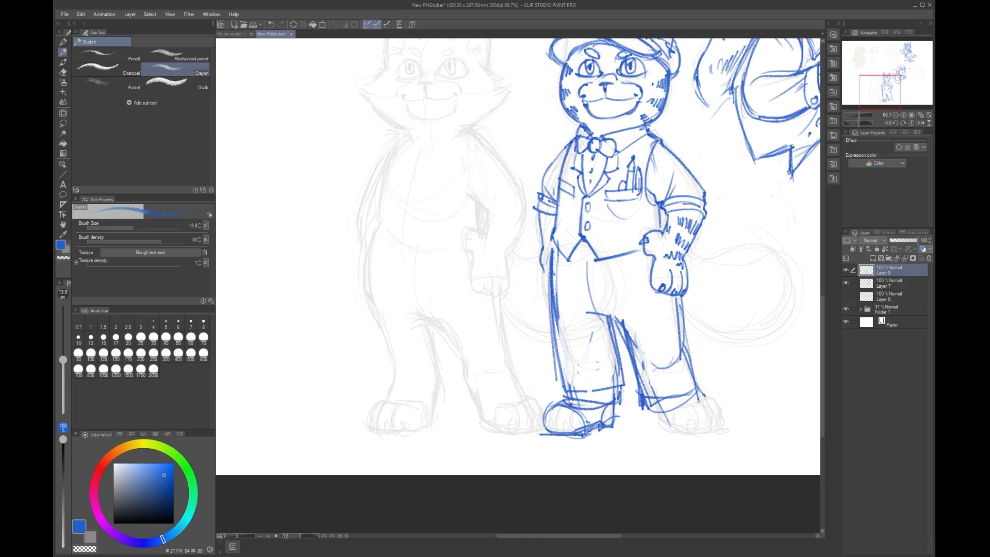
# Step: Draw a rounded shoe with sole under the trouser hem of the leg below the striped forearm
pyautogui.moveTo(655, 410)
pyautogui.mouseDown()
pyautogui.moveTo(661, 428)
pyautogui.moveTo(727, 428)
pyautogui.moveTo(722, 411)
pyautogui.moveTo(697, 402)
pyautogui.moveTo(685, 432)
pyautogui.moveTo(705, 395)
pyautogui.mouseUp()
pyautogui.moveTo(659, 425)
pyautogui.mouseDown()
pyautogui.moveTo(680, 435)
pyautogui.moveTo(730, 430)
pyautogui.moveTo(661, 427)
pyautogui.moveTo(701, 397)
pyautogui.moveTo(681, 428)
pyautogui.mouseUp()
pyautogui.moveTo(681, 439)
pyautogui.mouseDown()
pyautogui.moveTo(665, 426)
pyautogui.moveTo(723, 430)
pyautogui.moveTo(724, 414)
pyautogui.moveTo(685, 437)
pyautogui.mouseUp()
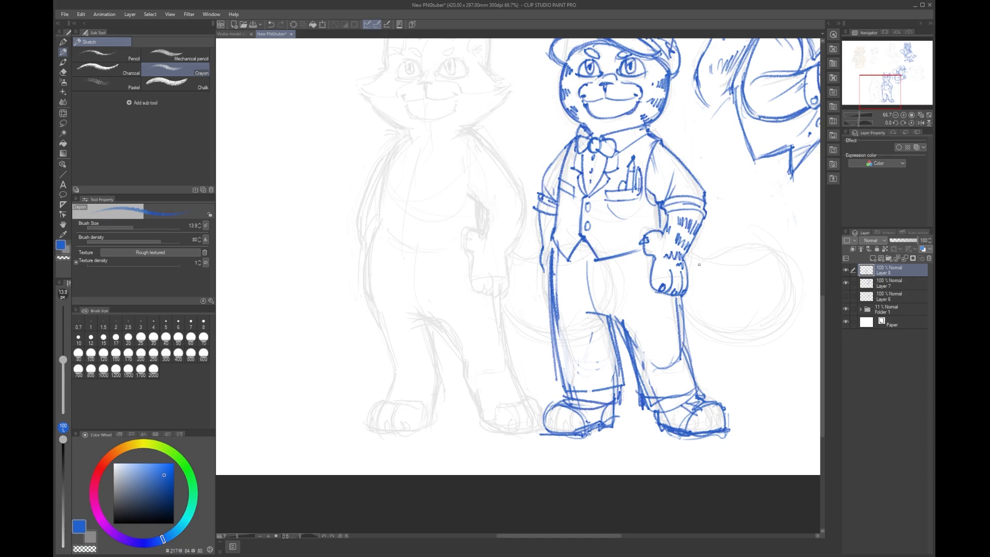
# Step: Examine the full figure's proportions in mirrored view beside the other cat sketches, then restore the normal orientation
pyautogui.scroll(-2, 699, 265)
pyautogui.scroll(1, 698, 264)
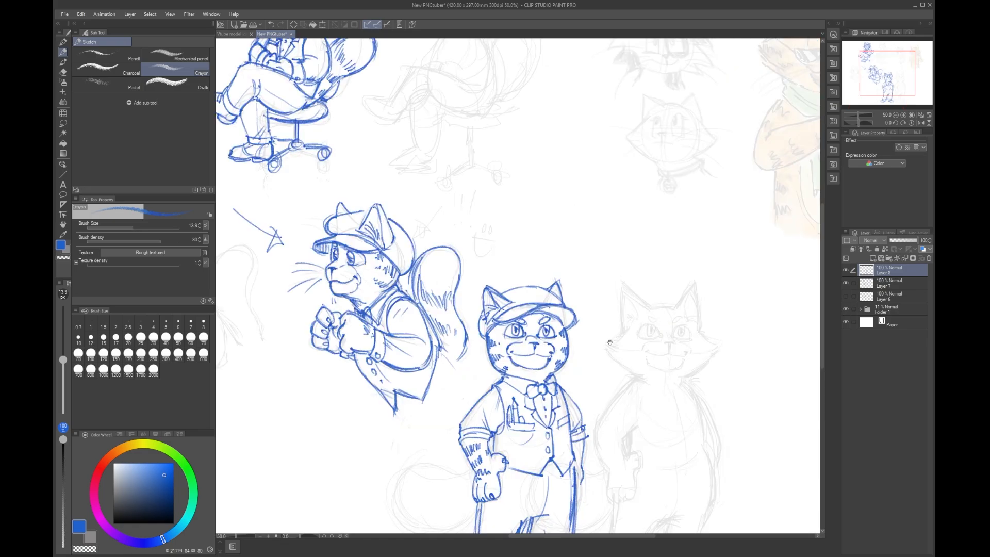
pyautogui.moveTo(611, 343)
pyautogui.mouseDown()
pyautogui.moveTo(671, 240)
pyautogui.moveTo(677, 133)
pyautogui.mouseUp()
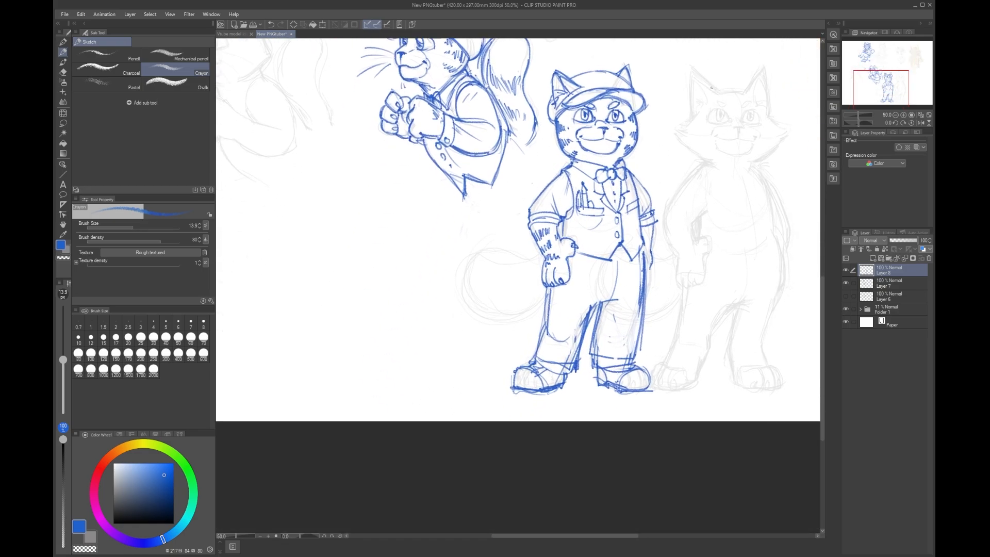
pyautogui.scroll(1, 713, 89)
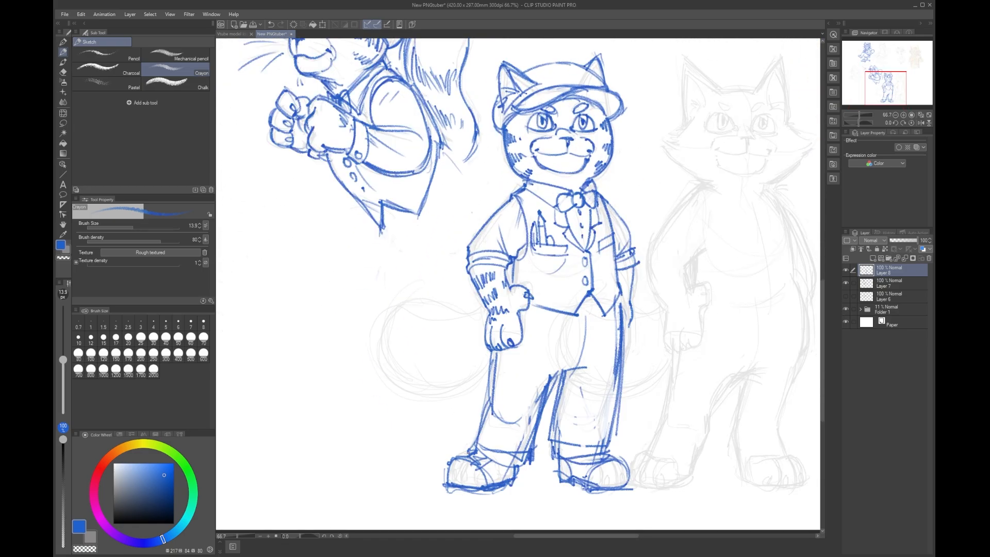
pyautogui.hotkey('ctrl', 'z')
pyautogui.hotkey('ctrl', 'z')
pyautogui.hotkey('ctrl', 'z')
pyautogui.hotkey('ctrl', 'z')
pyautogui.hotkey('ctrl', 'z')
pyautogui.press('h')
pyautogui.moveTo(408, 196); pyautogui.dragTo(434, 419)
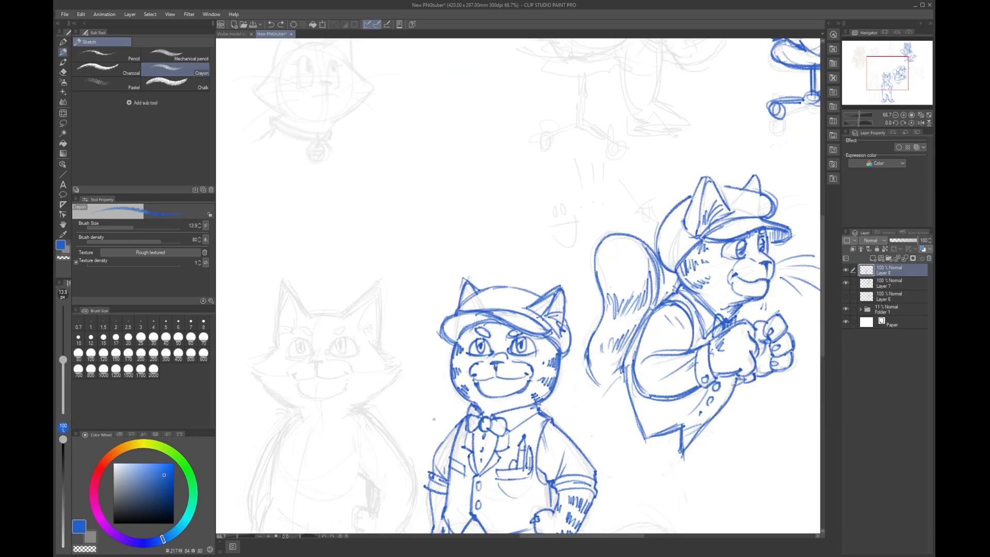
pyautogui.moveTo(540, 427); pyautogui.dragTo(602, 95)
# Step: Draw a thick rolled cuff on the leg opposite the striped forearm and erase the other leg's hem and shoe
pyautogui.moveTo(515, 347)
pyautogui.mouseDown()
pyautogui.moveTo(494, 358)
pyautogui.moveTo(508, 383)
pyautogui.mouseUp()
pyautogui.hotkey('ctrl', 'z')
pyautogui.moveTo(515, 347)
pyautogui.mouseDown()
pyautogui.moveTo(499, 383)
pyautogui.moveTo(526, 382)
pyautogui.mouseUp()
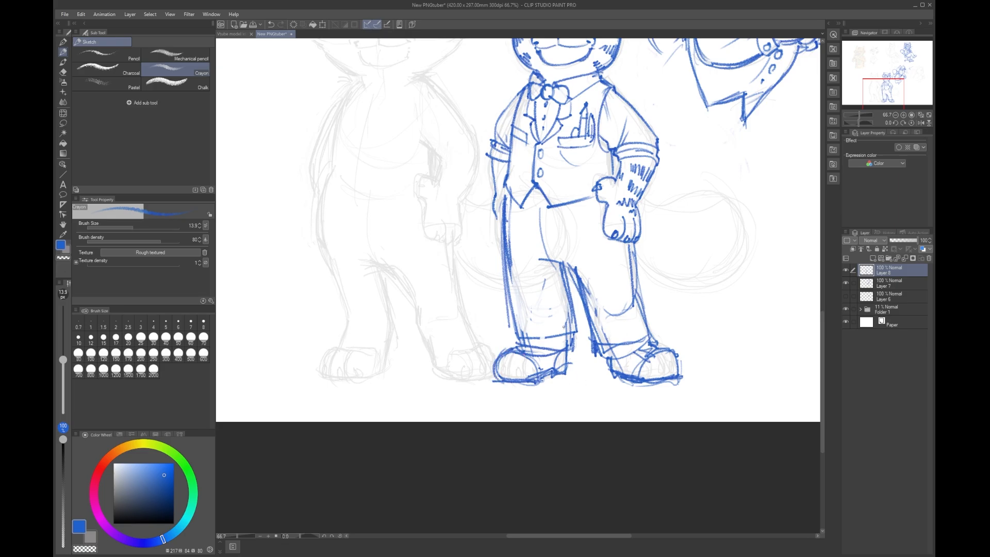
pyautogui.moveTo(618, 372)
pyautogui.mouseDown()
pyautogui.moveTo(681, 379)
pyautogui.moveTo(664, 383)
pyautogui.moveTo(676, 356)
pyautogui.moveTo(669, 350)
pyautogui.moveTo(644, 367)
pyautogui.moveTo(637, 360)
pyautogui.moveTo(654, 343)
pyautogui.moveTo(611, 370)
pyautogui.moveTo(622, 375)
pyautogui.moveTo(602, 355)
pyautogui.moveTo(654, 338)
pyautogui.moveTo(641, 343)
pyautogui.moveTo(599, 320)
pyautogui.mouseUp()
pyautogui.moveTo(533, 347)
pyautogui.mouseDown()
pyautogui.moveTo(553, 326)
pyautogui.moveTo(513, 353)
pyautogui.moveTo(544, 354)
pyautogui.mouseUp()
pyautogui.moveTo(514, 333)
pyautogui.mouseDown()
pyautogui.moveTo(546, 353)
pyautogui.moveTo(577, 330)
pyautogui.mouseUp()
pyautogui.moveTo(578, 330)
pyautogui.mouseDown()
pyautogui.moveTo(570, 356)
pyautogui.moveTo(555, 317)
pyautogui.moveTo(601, 359)
pyautogui.moveTo(604, 330)
pyautogui.moveTo(618, 356)
pyautogui.moveTo(654, 343)
pyautogui.moveTo(625, 350)
pyautogui.moveTo(610, 339)
pyautogui.moveTo(636, 353)
pyautogui.mouseUp()
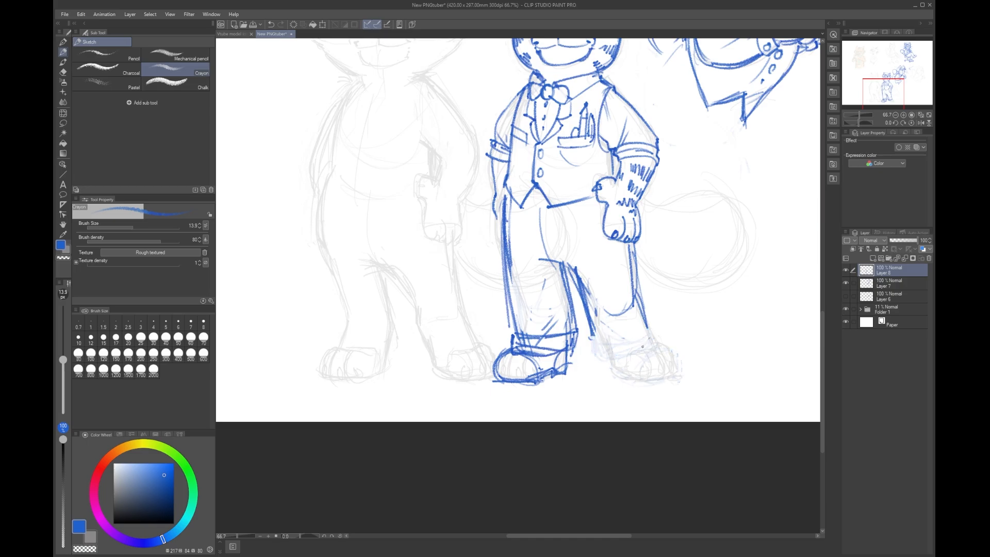
# Step: Draw a matching rolled cuff on the leg below the striped forearm and redraw its fold lines and outer edge
pyautogui.moveTo(591, 328)
pyautogui.mouseDown()
pyautogui.moveTo(593, 355)
pyautogui.moveTo(651, 326)
pyautogui.moveTo(651, 342)
pyautogui.mouseUp()
pyautogui.moveTo(590, 356); pyautogui.dragTo(659, 343)
pyautogui.moveTo(601, 313); pyautogui.dragTo(634, 337)
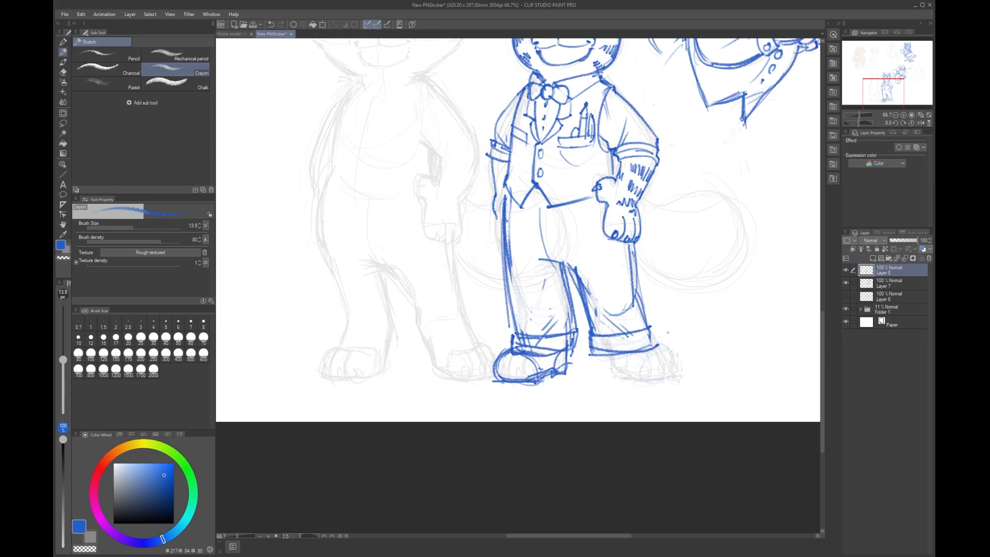
pyautogui.moveTo(603, 310)
pyautogui.mouseDown()
pyautogui.moveTo(633, 304)
pyautogui.moveTo(632, 260)
pyautogui.moveTo(643, 318)
pyautogui.mouseUp()
pyautogui.moveTo(633, 243); pyautogui.dragTo(644, 324)
pyautogui.moveTo(639, 281); pyautogui.dragTo(646, 325)
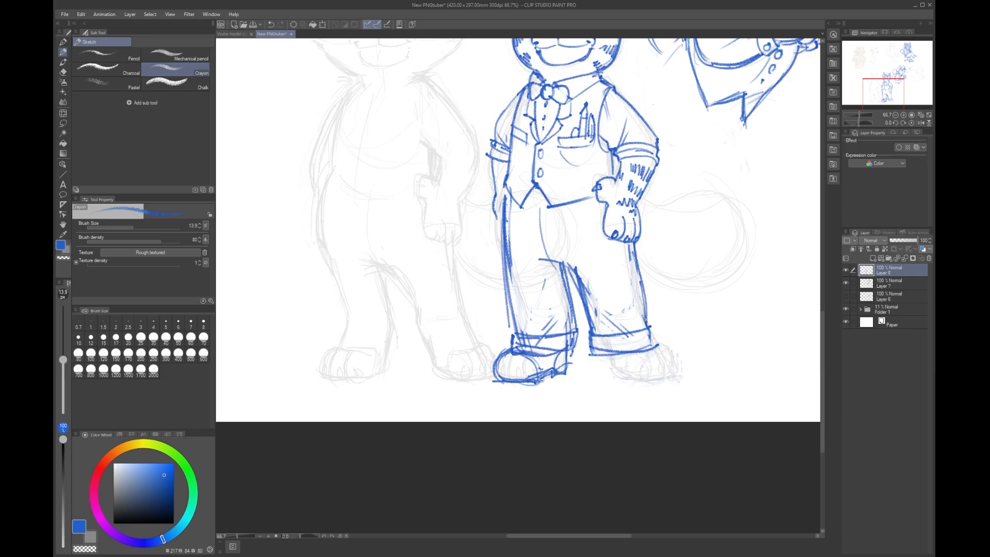
# Step: Redraw the shoe below the new trouser cuff and darken the sole of the other shoe
pyautogui.moveTo(607, 352)
pyautogui.mouseDown()
pyautogui.moveTo(604, 367)
pyautogui.moveTo(622, 364)
pyautogui.moveTo(661, 384)
pyautogui.moveTo(664, 347)
pyautogui.moveTo(672, 377)
pyautogui.moveTo(635, 356)
pyautogui.moveTo(610, 372)
pyautogui.moveTo(675, 383)
pyautogui.mouseUp()
pyautogui.moveTo(601, 350)
pyautogui.mouseDown()
pyautogui.moveTo(611, 375)
pyautogui.moveTo(673, 382)
pyautogui.mouseUp()
pyautogui.moveTo(504, 373); pyautogui.dragTo(536, 378)
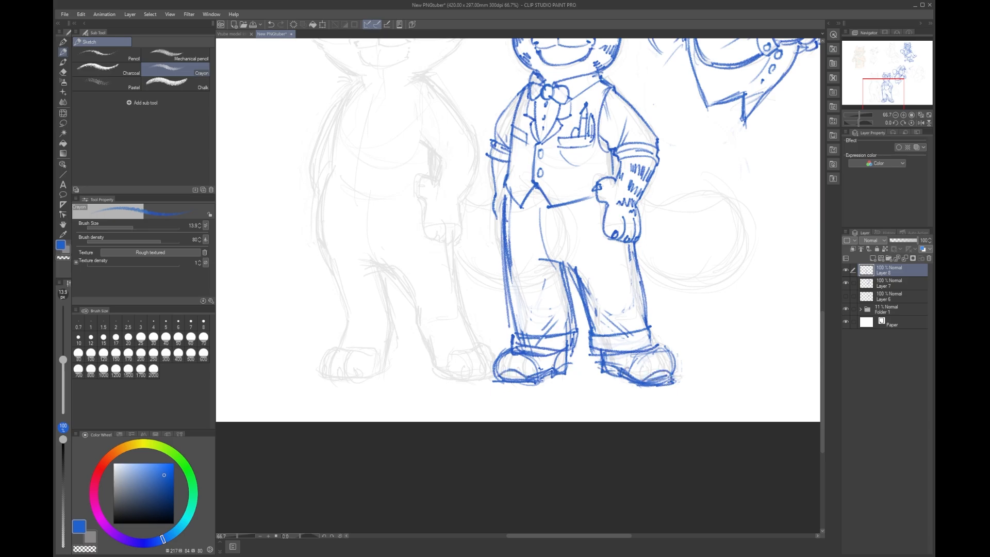
# Step: Add crossing fold lines to the trouser cuffs, extend the crotch line and draw the hip pocket beside the hanging paw
pyautogui.moveTo(635, 353)
pyautogui.mouseDown()
pyautogui.moveTo(621, 369)
pyautogui.moveTo(649, 333)
pyautogui.moveTo(648, 346)
pyautogui.moveTo(628, 332)
pyautogui.moveTo(642, 351)
pyautogui.mouseUp()
pyautogui.moveTo(530, 347); pyautogui.dragTo(555, 330)
pyautogui.moveTo(544, 351); pyautogui.dragTo(563, 336)
pyautogui.moveTo(531, 258); pyautogui.dragTo(563, 263)
pyautogui.moveTo(605, 206)
pyautogui.mouseDown()
pyautogui.moveTo(575, 210)
pyautogui.moveTo(576, 220)
pyautogui.moveTo(593, 219)
pyautogui.moveTo(611, 240)
pyautogui.mouseUp()
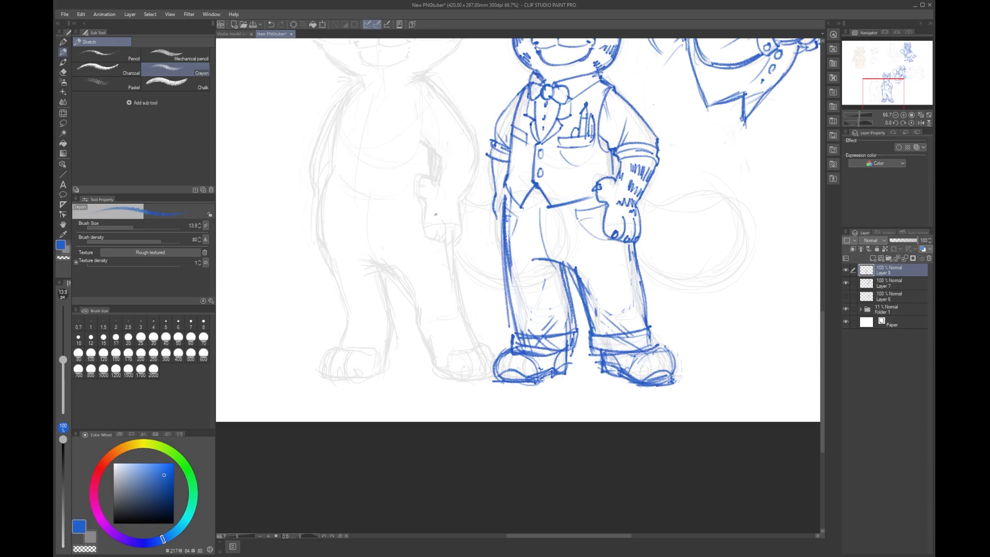
# Step: Examine the standing cat in mirrored view, from the whole figure to the face and vest
pyautogui.scroll(-3, 660, 200)
pyautogui.scroll(1, 707, 223)
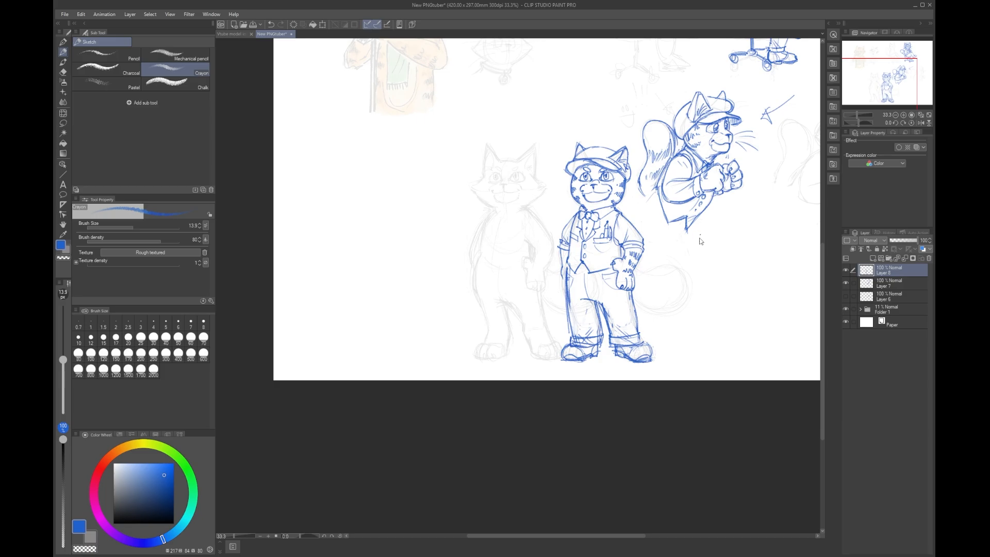
pyautogui.press('h')
pyautogui.moveTo(593, 357); pyautogui.dragTo(655, 243)
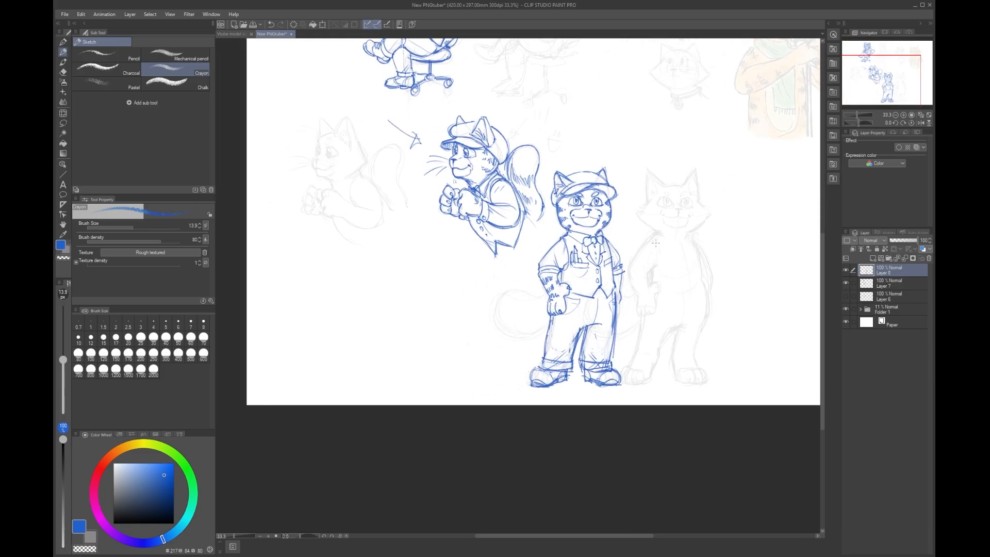
pyautogui.scroll(1, 660, 233)
pyautogui.scroll(2, 564, 154)
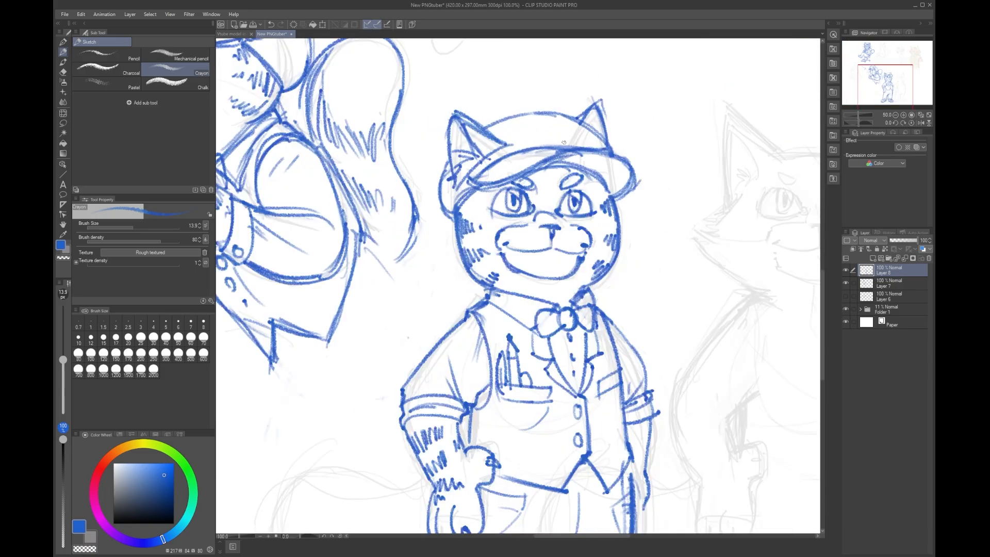
pyautogui.scroll(-1, 567, 232)
pyautogui.scroll(1, 552, 220)
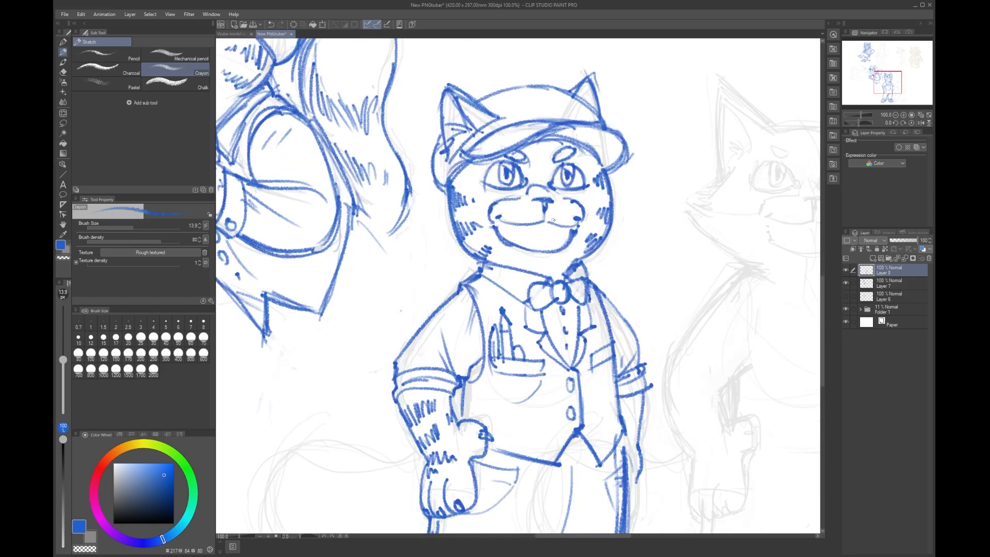
pyautogui.moveTo(506, 223); pyautogui.dragTo(569, 226)
pyautogui.scroll(-2, 659, 281)
pyautogui.scroll(2, 693, 103)
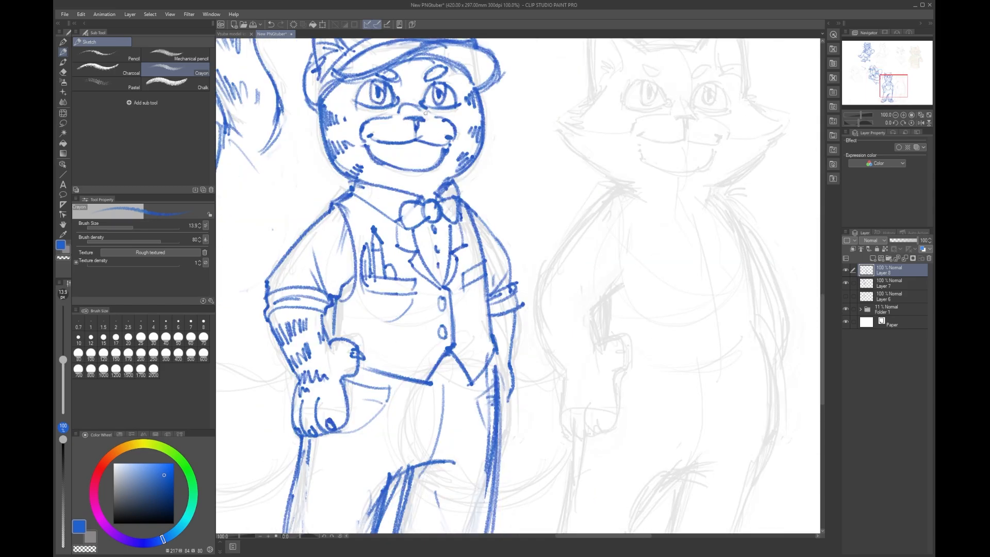
pyautogui.scroll(-2, 603, 398)
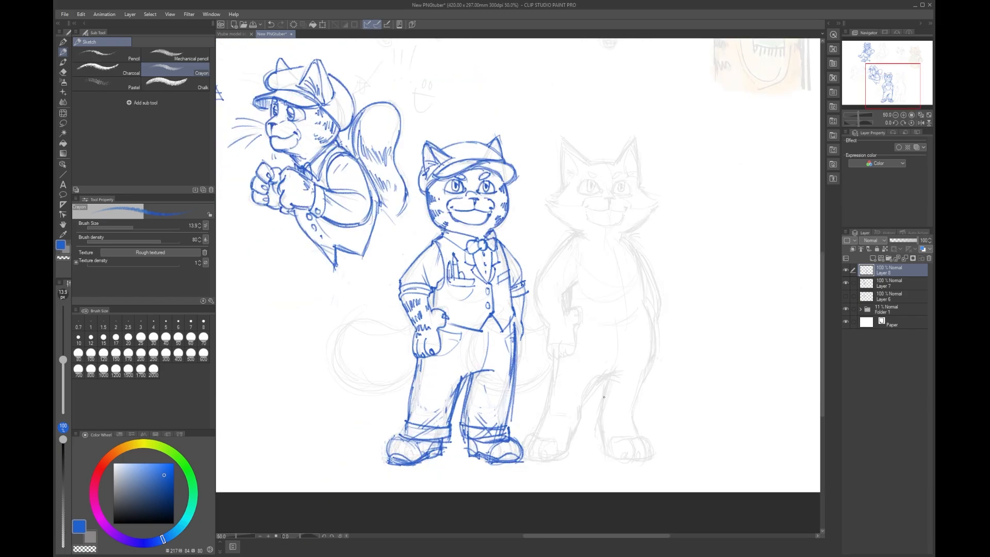
# Step: Inspect the mirrored cat's trousers, shoes and face against the rough drawing and the neighbouring sketches
pyautogui.scroll(1, 603, 397)
pyautogui.scroll(1, 603, 398)
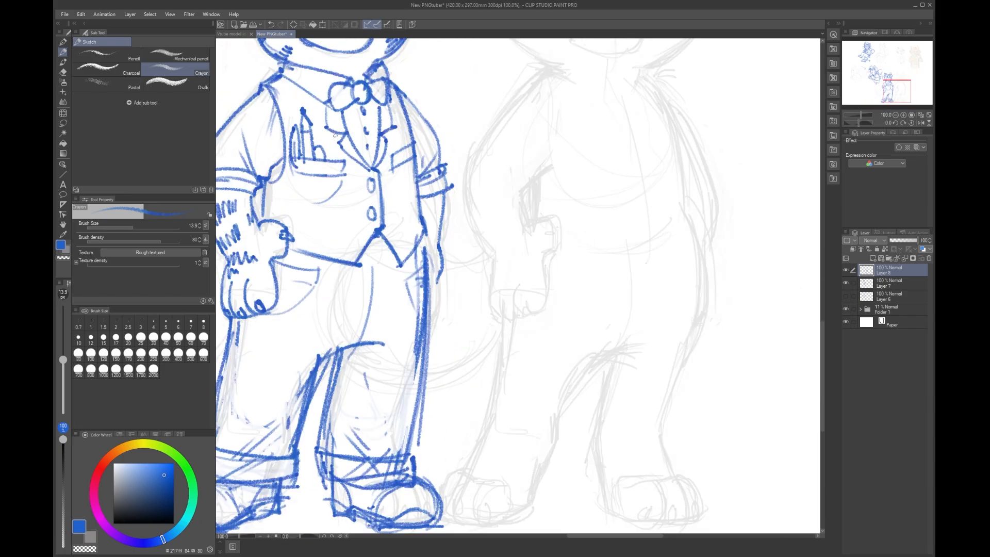
pyautogui.moveTo(397, 127); pyautogui.dragTo(619, 320)
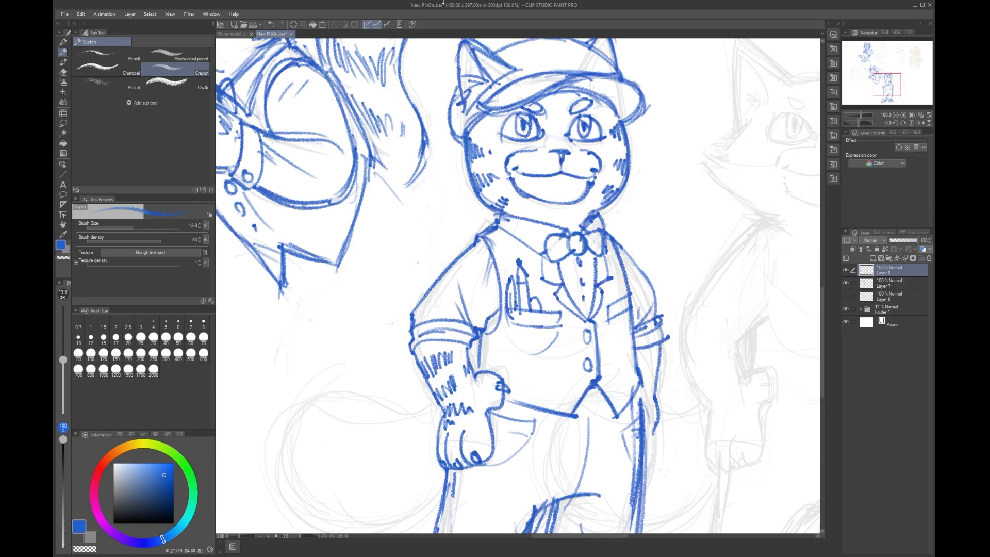
pyautogui.moveTo(550, 146)
pyautogui.mouseDown()
pyautogui.moveTo(548, 133)
pyautogui.moveTo(594, 151)
pyautogui.mouseUp()
pyautogui.moveTo(477, 123)
pyautogui.mouseDown()
pyautogui.moveTo(465, 194)
pyautogui.moveTo(482, 206)
pyautogui.mouseUp()
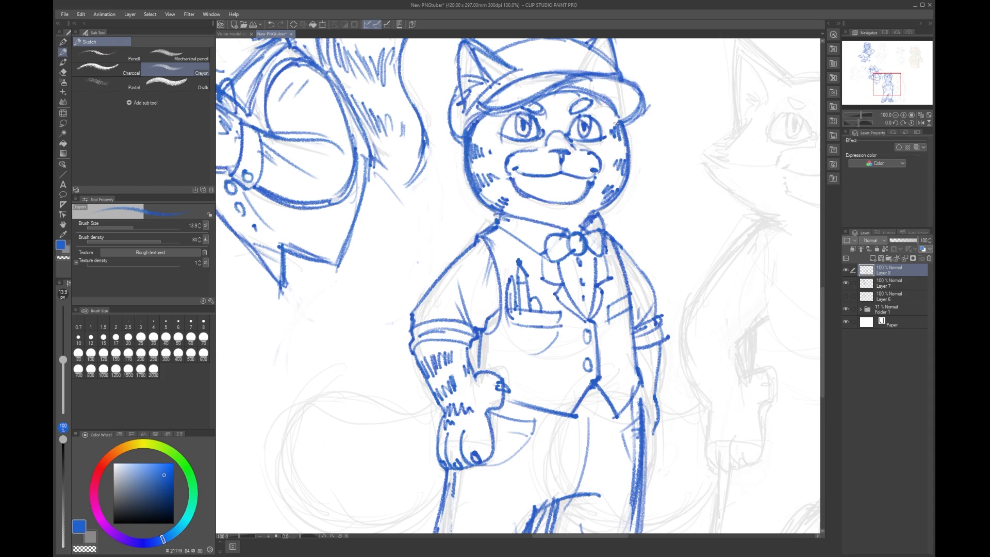
pyautogui.scroll(-3, 690, 199)
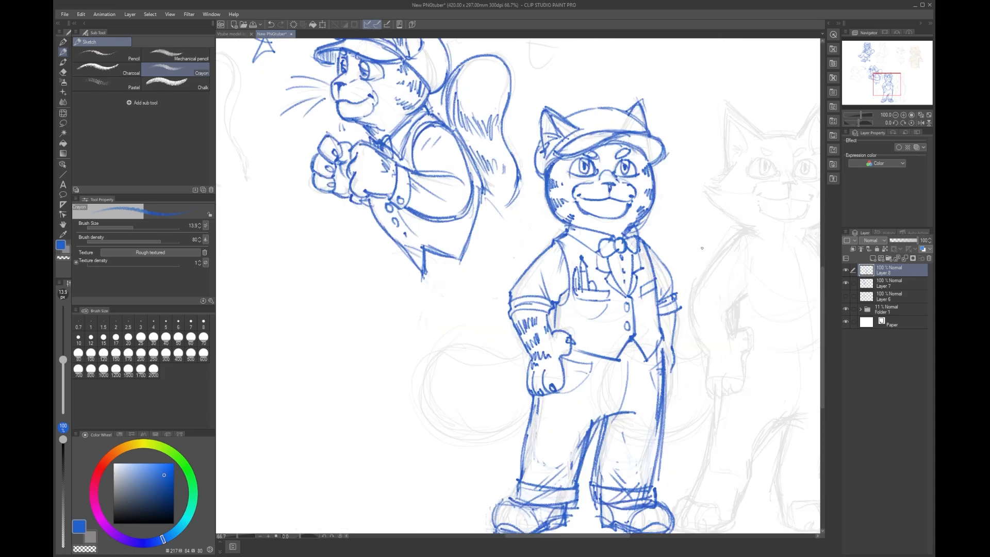
pyautogui.scroll(-1, 677, 71)
pyautogui.scroll(2, 707, 71)
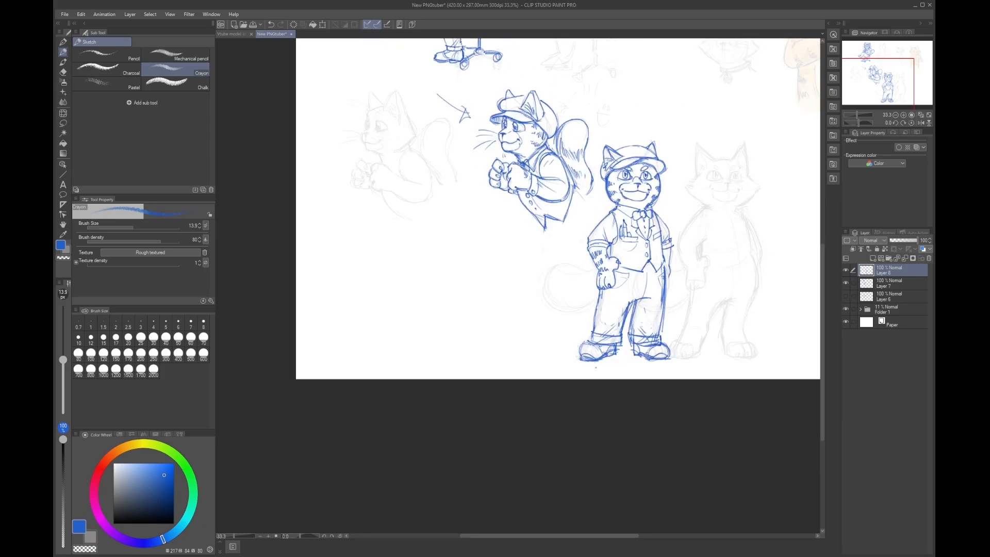
pyautogui.moveTo(592, 270); pyautogui.dragTo(601, 222)
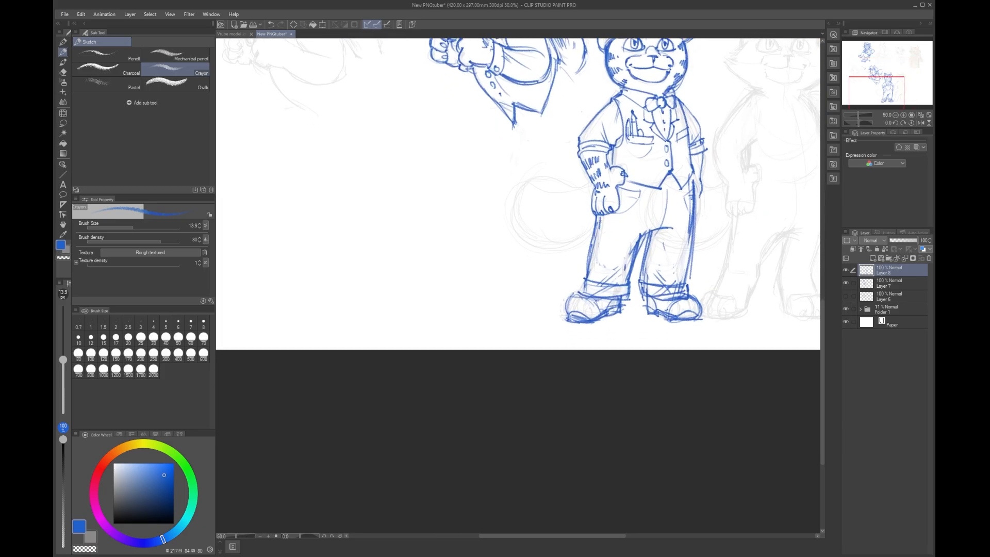
pyautogui.moveTo(580, 293); pyautogui.dragTo(566, 307)
pyautogui.scroll(-1, 684, 87)
pyautogui.moveTo(684, 87); pyautogui.dragTo(605, 226)
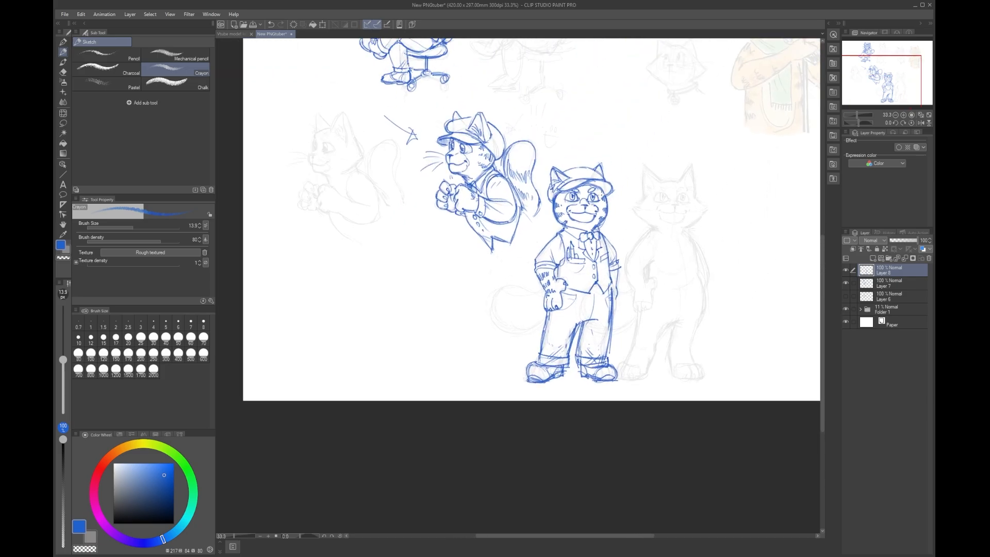
# Step: Draw a small heart-like mark beside the standing cat's cap brim
pyautogui.scroll(2, 642, 260)
pyautogui.moveTo(557, 115); pyautogui.dragTo(582, 119)
pyautogui.moveTo(532, 86); pyautogui.dragTo(551, 88)
pyautogui.moveTo(480, 123); pyautogui.dragTo(484, 156)
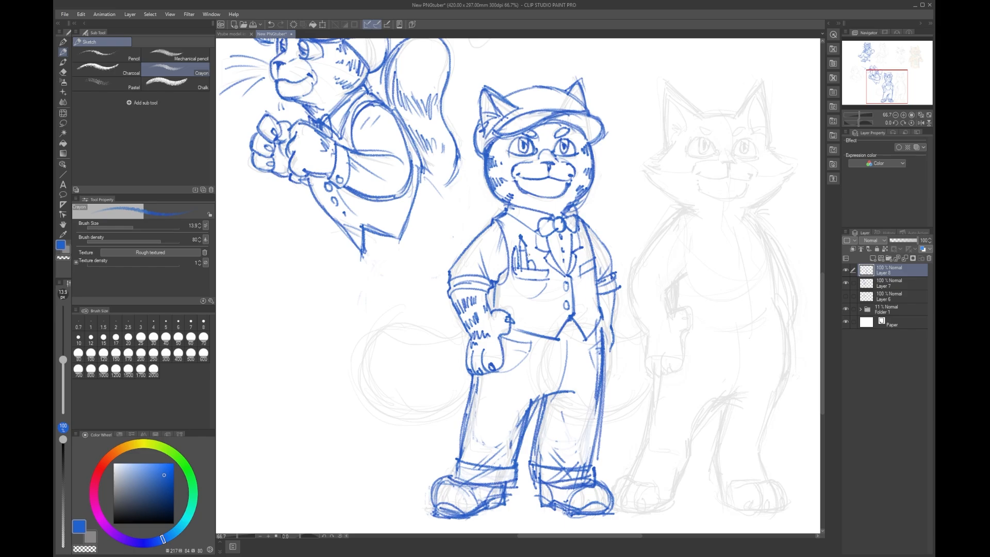
pyautogui.scroll(-2, 593, 267)
pyautogui.scroll(2, 599, 180)
pyautogui.moveTo(597, 234); pyautogui.dragTo(620, 200)
pyautogui.scroll(-3, 645, 235)
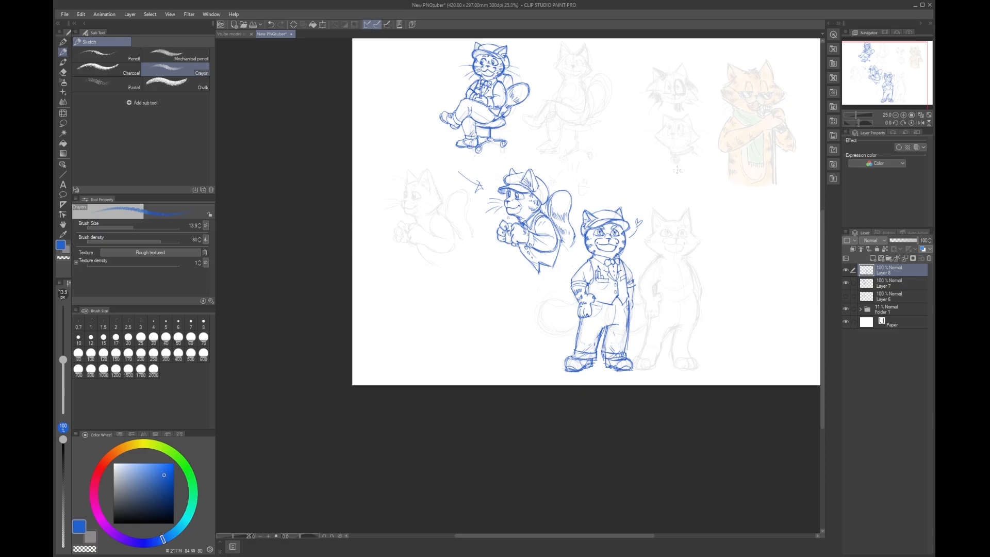
# Step: Draw the standing cat's large rounded tail behind the hanging arm, following the rough drawing, and fill it with zigzag stripes
pyautogui.scroll(7, 603, 309)
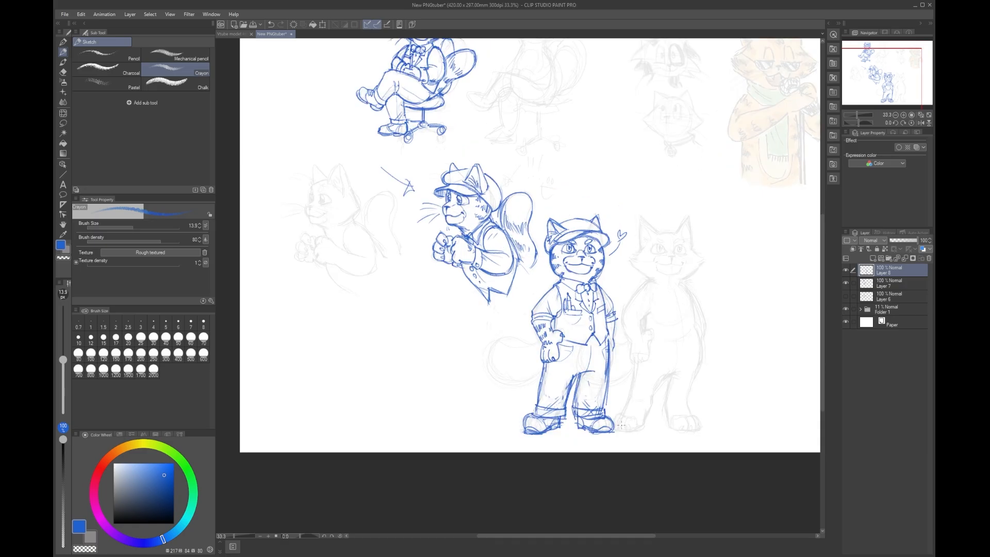
pyautogui.scroll(-3, 570, 243)
pyautogui.scroll(-2, 570, 244)
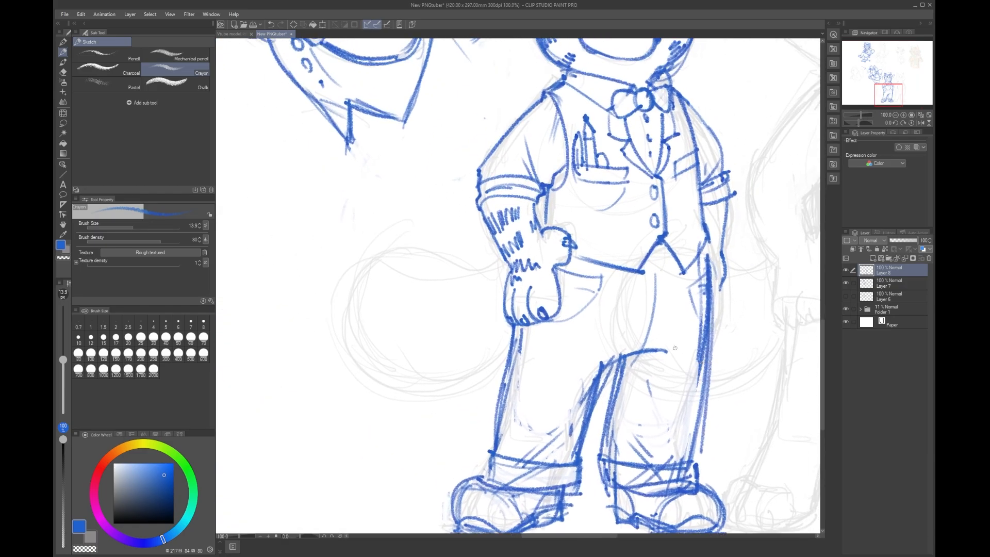
pyautogui.scroll(1, 658, 209)
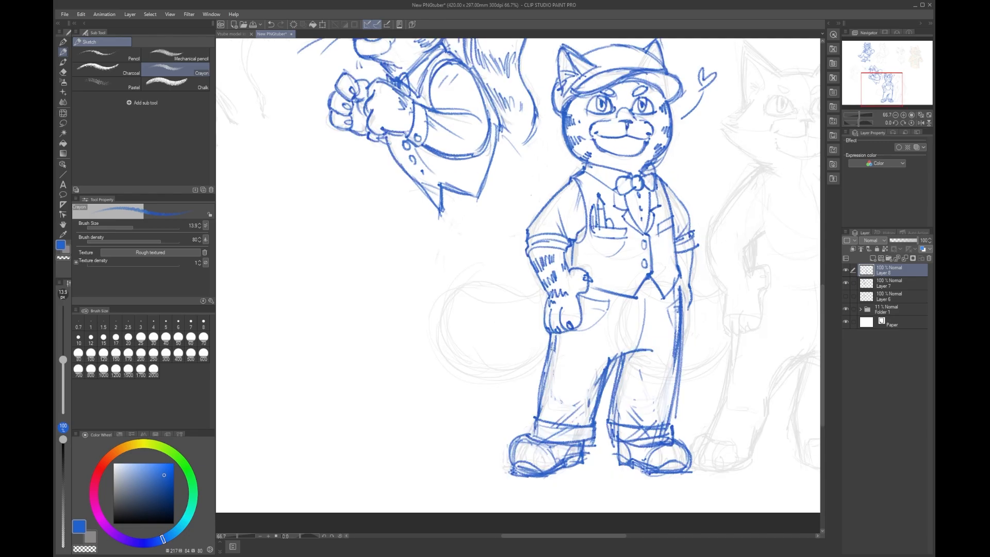
pyautogui.moveTo(543, 289)
pyautogui.mouseDown()
pyautogui.moveTo(478, 284)
pyautogui.moveTo(467, 383)
pyautogui.mouseUp()
pyautogui.hotkey('ctrl', 'z')
pyautogui.moveTo(459, 284)
pyautogui.mouseDown()
pyautogui.moveTo(448, 351)
pyautogui.moveTo(486, 359)
pyautogui.mouseUp()
pyautogui.hotkey('ctrl', 'z')
pyautogui.moveTo(454, 287); pyautogui.dragTo(503, 370)
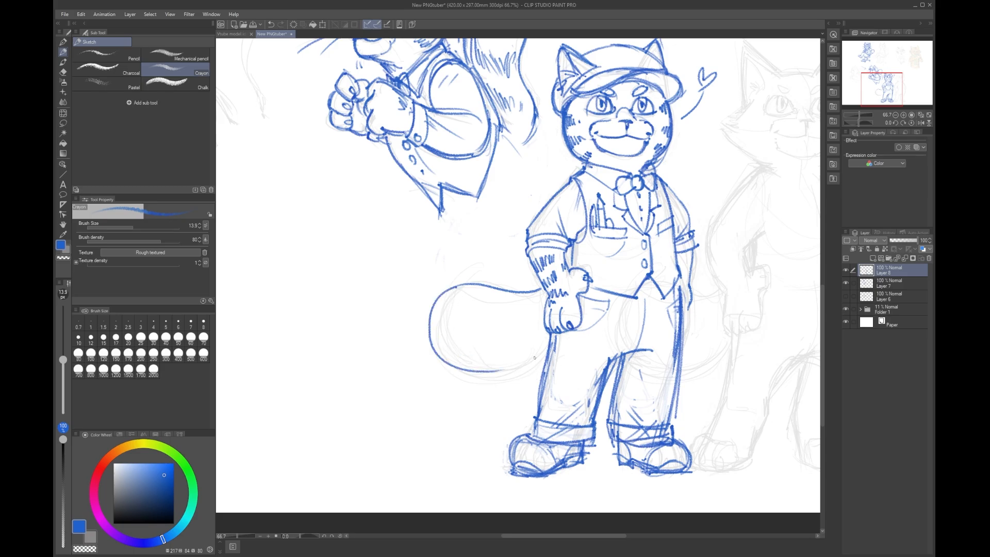
pyautogui.moveTo(492, 372)
pyautogui.mouseDown()
pyautogui.moveTo(546, 352)
pyautogui.moveTo(464, 372)
pyautogui.moveTo(425, 344)
pyautogui.mouseUp()
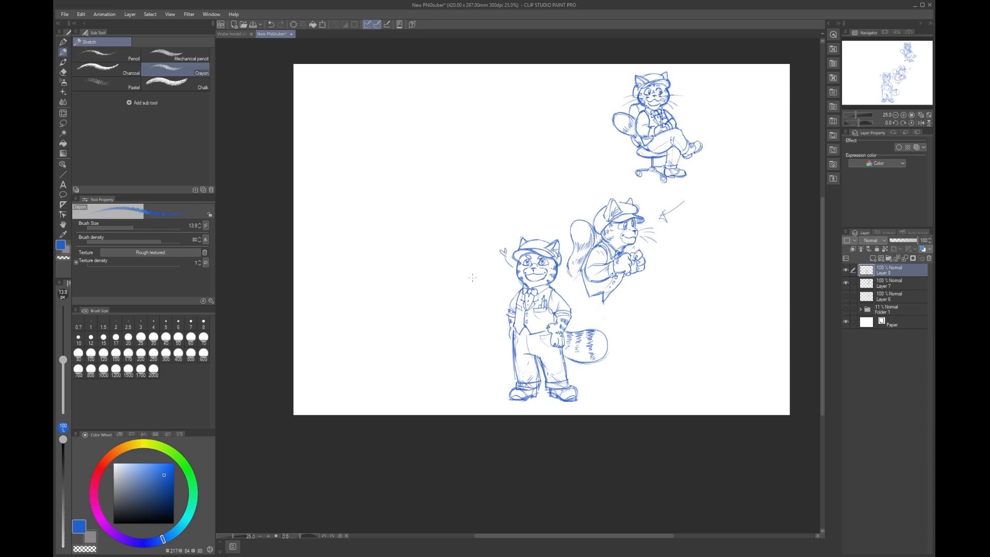
pyautogui.moveTo(450, 322); pyautogui.dragTo(480, 324)
pyautogui.moveTo(474, 315); pyautogui.dragTo(471, 334)
pyautogui.hotkey('ctrl', 'z')
pyautogui.hotkey('ctrl', 'z')
pyautogui.hotkey('ctrl', 'z')
# Step: Sketch the standing cat's far paw below the rolled sleeve, beside the outer trouser leg
pyautogui.scroll(2, 521, 356)
pyautogui.scroll(1, 527, 406)
pyautogui.moveTo(530, 375); pyautogui.dragTo(528, 406)
pyautogui.hotkey('ctrl', 'z')
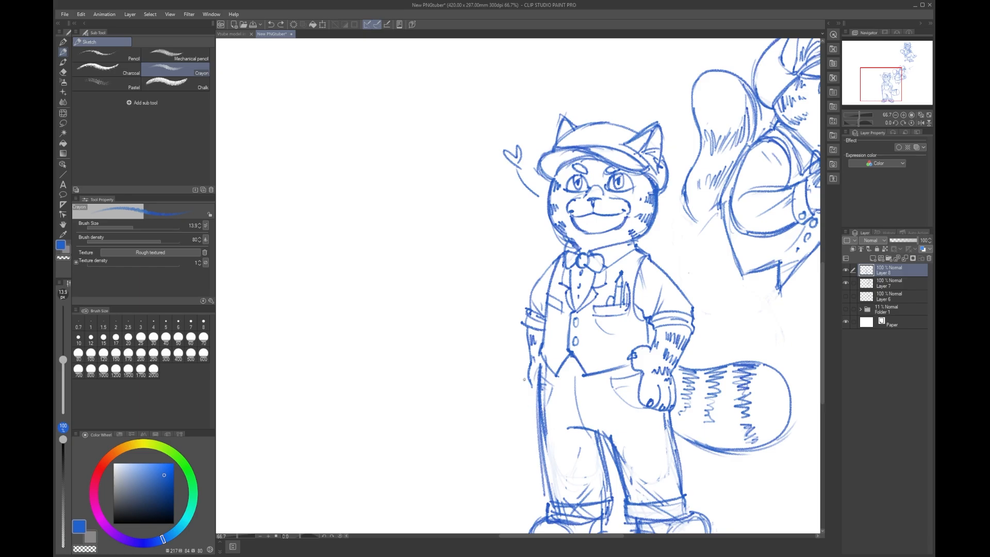
pyautogui.moveTo(530, 383); pyautogui.dragTo(538, 406)
pyautogui.scroll(-2, 533, 429)
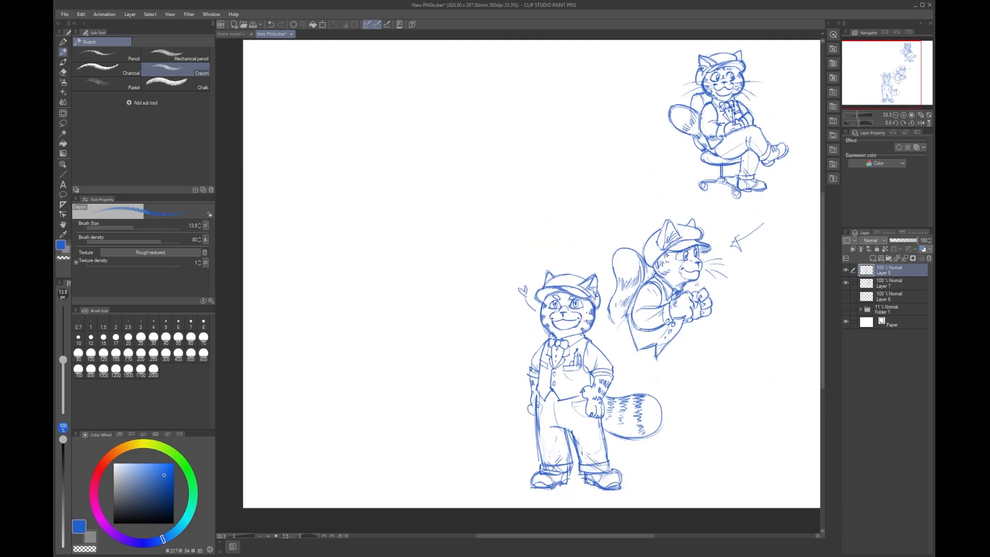
pyautogui.scroll(2, 536, 404)
pyautogui.moveTo(527, 408)
pyautogui.mouseDown()
pyautogui.moveTo(534, 435)
pyautogui.moveTo(518, 416)
pyautogui.moveTo(534, 430)
pyautogui.mouseUp()
pyautogui.hotkey('ctrl', 'z')
pyautogui.hotkey('ctrl', 'z')
pyautogui.scroll(-2, 533, 443)
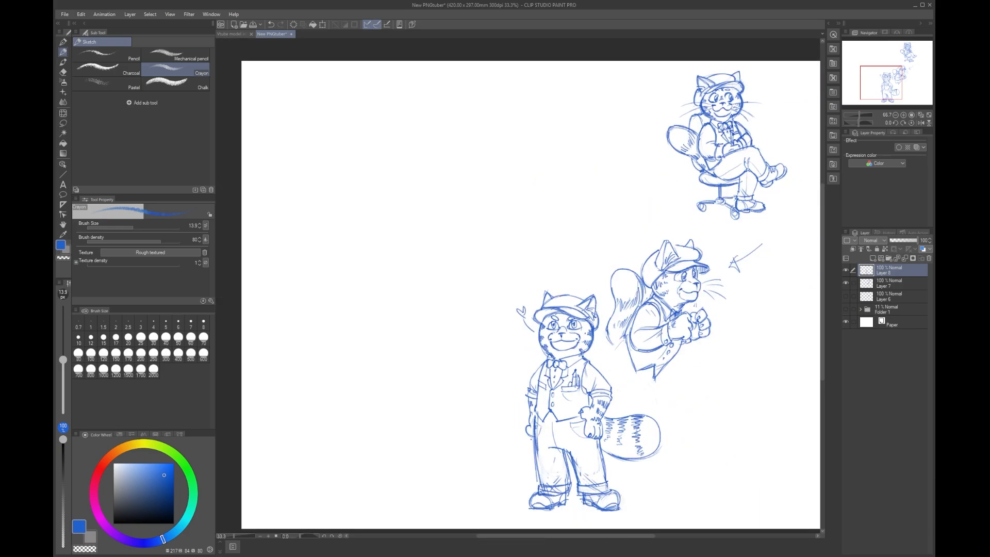
pyautogui.scroll(2, 508, 365)
pyautogui.scroll(-3, 453, 346)
# Step: Show the rough drawings in Folder 1 at about half opacity and make Layer 8 the active layer again
pyautogui.click(846, 309)
pyautogui.click(847, 309)
pyautogui.click(847, 298)
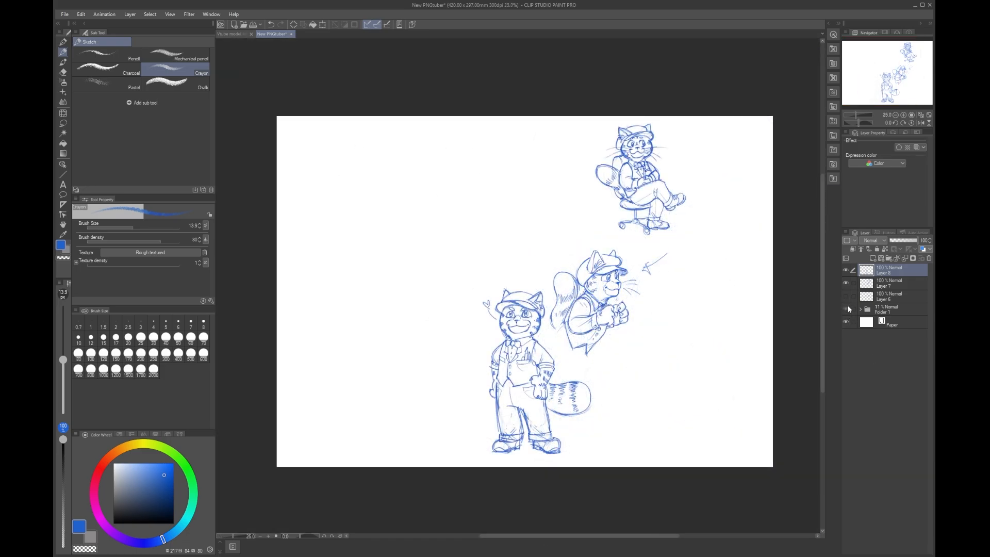
pyautogui.click(847, 308)
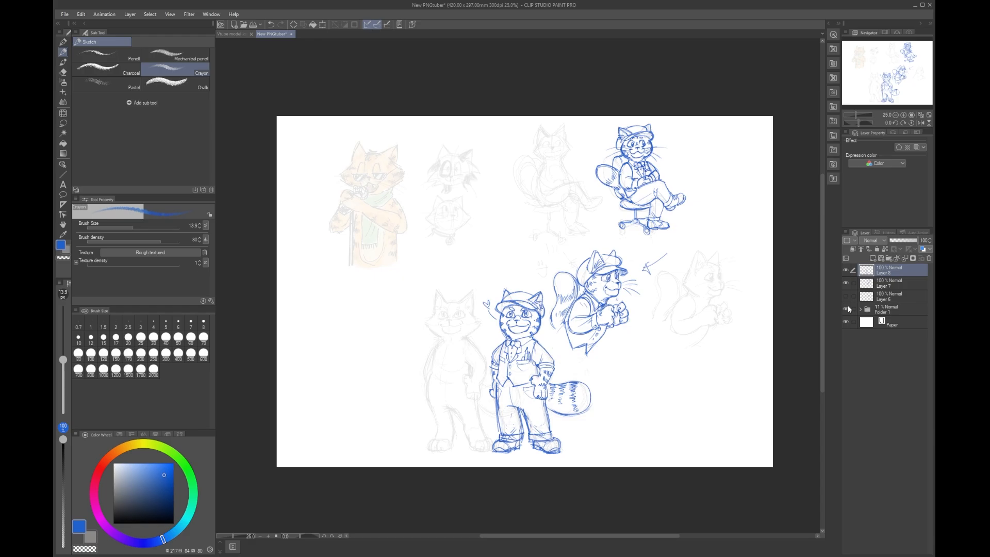
pyautogui.click(898, 307)
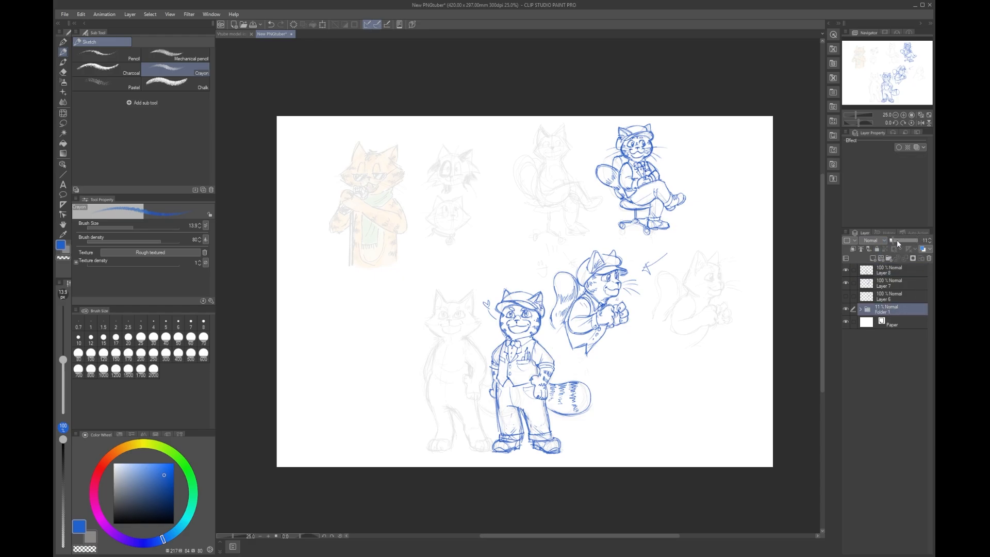
pyautogui.moveTo(892, 239); pyautogui.dragTo(905, 241)
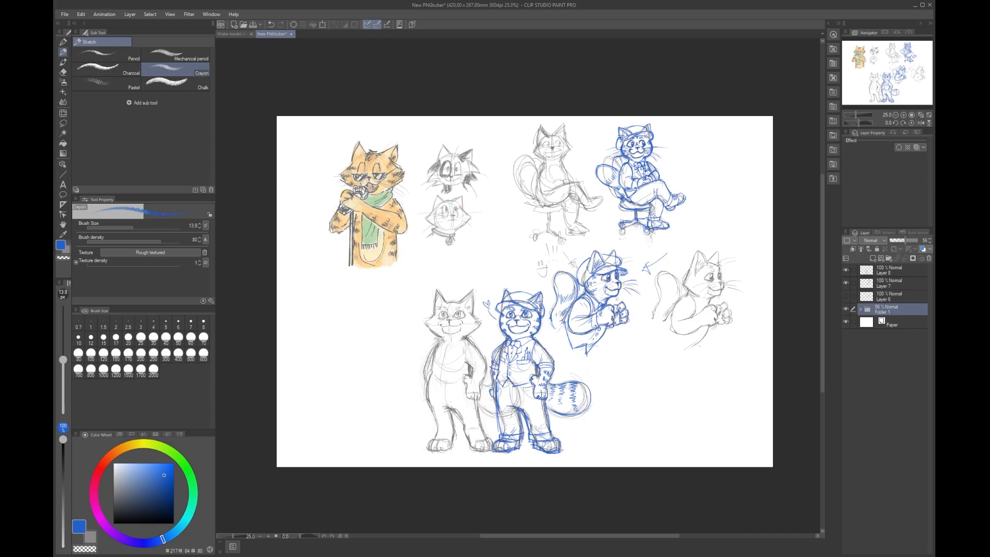
pyautogui.click(906, 273)
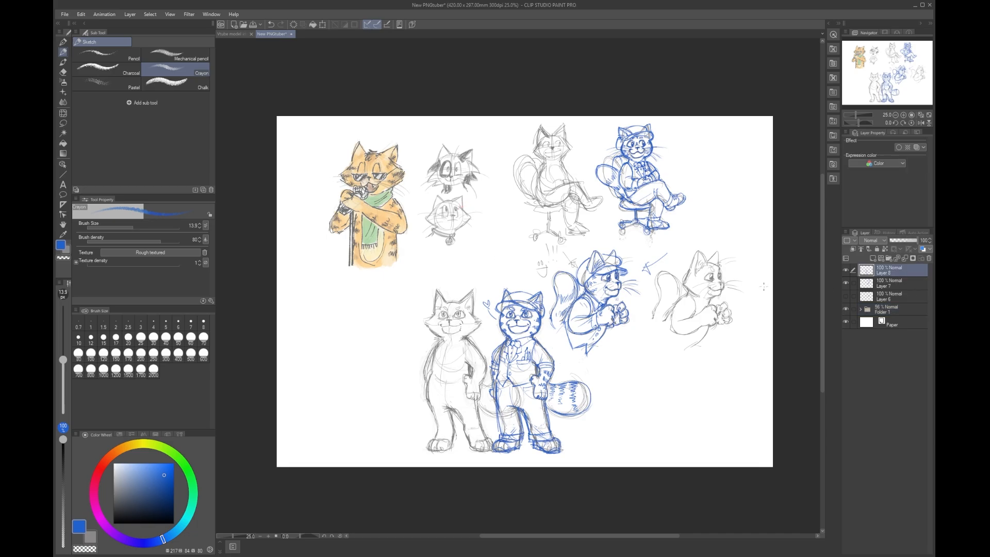
# Step: Annotate the page with a circled 1 beside the orange cat and arrows between the seated and standing cats, saving the file
pyautogui.moveTo(315, 252)
pyautogui.mouseDown()
pyautogui.moveTo(320, 264)
pyautogui.moveTo(322, 246)
pyautogui.mouseUp()
pyautogui.moveTo(520, 216)
pyautogui.mouseDown()
pyautogui.moveTo(474, 283)
pyautogui.moveTo(482, 278)
pyautogui.mouseUp()
pyautogui.moveTo(514, 220); pyautogui.dragTo(525, 208)
pyautogui.hotkey('ctrl', 's')
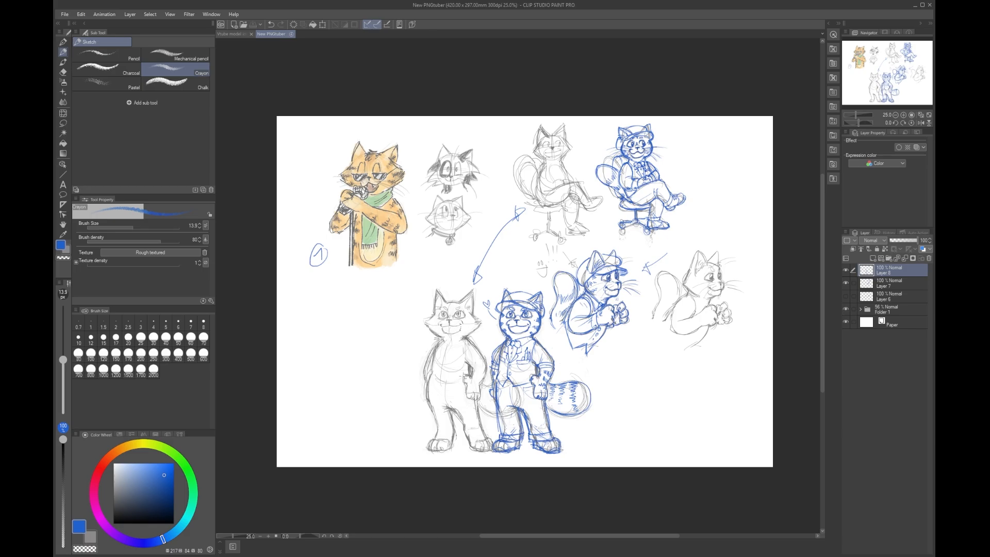
pyautogui.moveTo(487, 230)
pyautogui.mouseDown()
pyautogui.moveTo(513, 277)
pyautogui.moveTo(519, 270)
pyautogui.mouseUp()
# Step: Hide the rough drawings in Folder 1 and undo the circled number and the arrow annotations
pyautogui.click(846, 309)
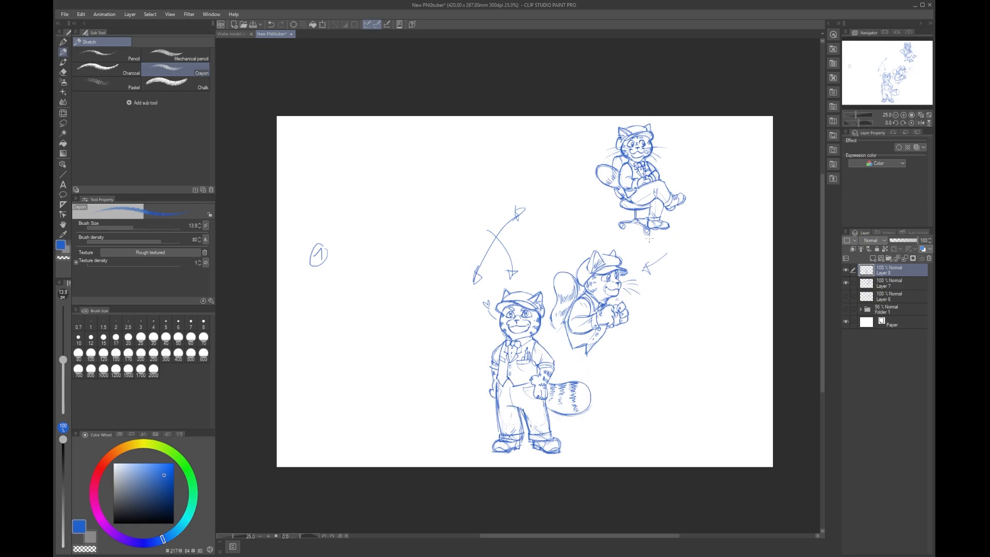
pyautogui.hotkey('ctrl', 'z')
pyautogui.hotkey('ctrl', 'z')
pyautogui.hotkey('ctrl', 'z')
pyautogui.hotkey('ctrl', 'z')
pyautogui.hotkey('ctrl', 'z')
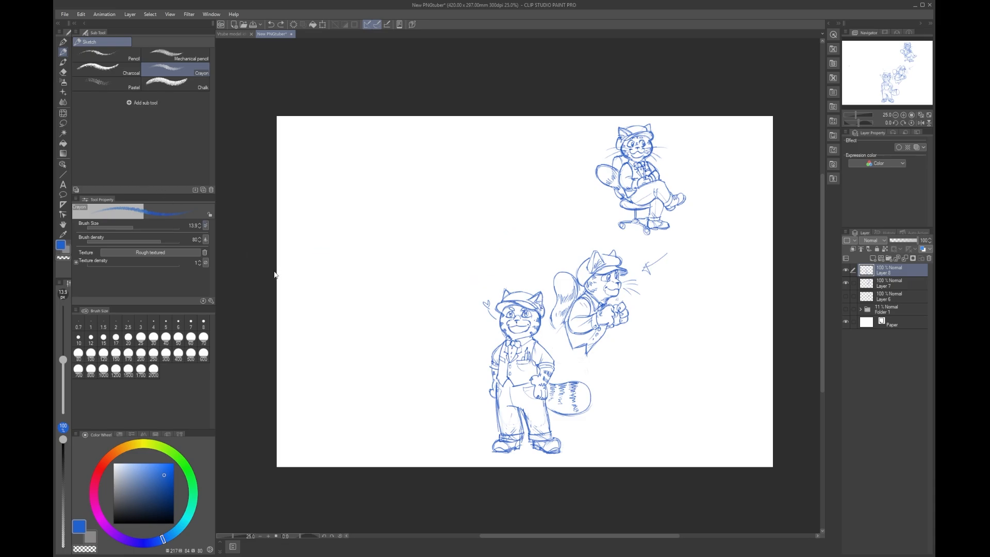
pyautogui.hotkey('ctrl', 'z')
pyautogui.hotkey('ctrl', 'y')
# Step: Erase the arrow pointing at the profile cat with clasped paws
pyautogui.scroll(2, 655, 417)
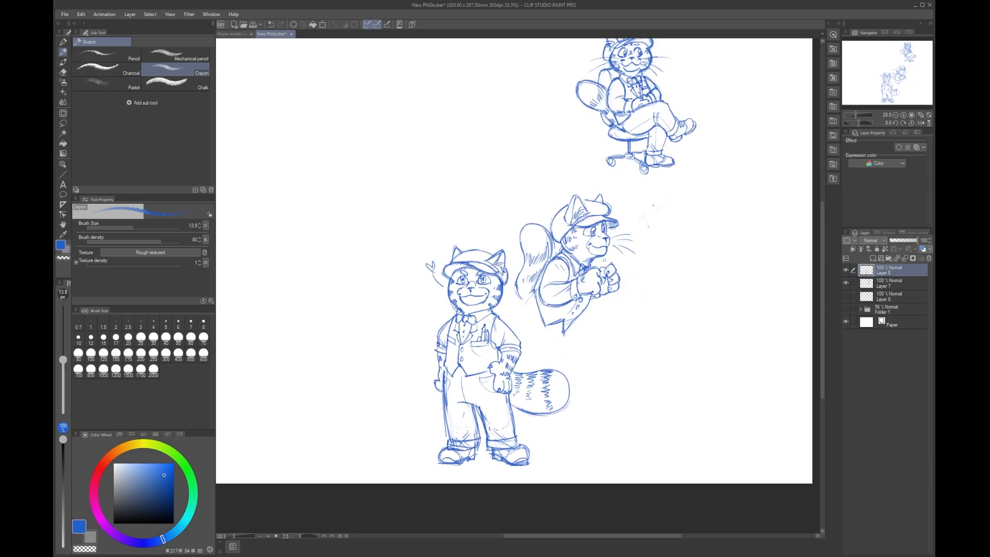
pyautogui.moveTo(670, 260); pyautogui.dragTo(694, 241)
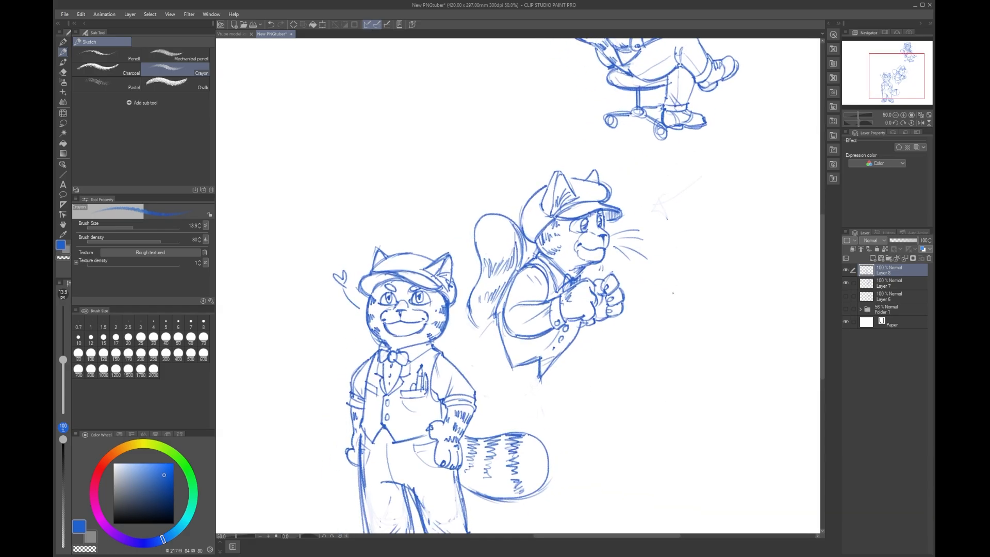
pyautogui.scroll(1, 671, 500)
pyautogui.scroll(-1, 670, 500)
pyautogui.moveTo(649, 222)
pyautogui.mouseDown()
pyautogui.moveTo(599, 345)
pyautogui.moveTo(650, 191)
pyautogui.mouseUp()
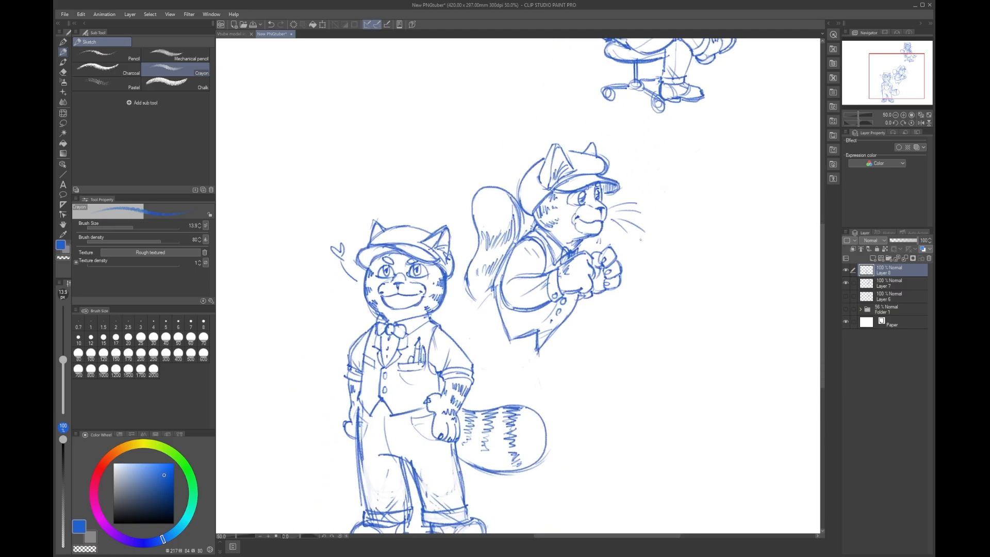
pyautogui.moveTo(677, 303); pyautogui.dragTo(645, 277)
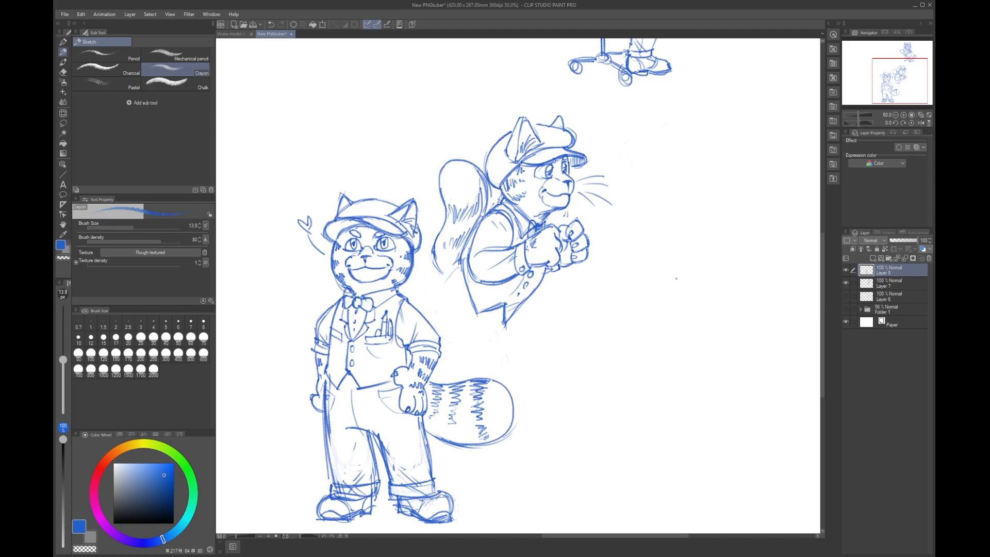